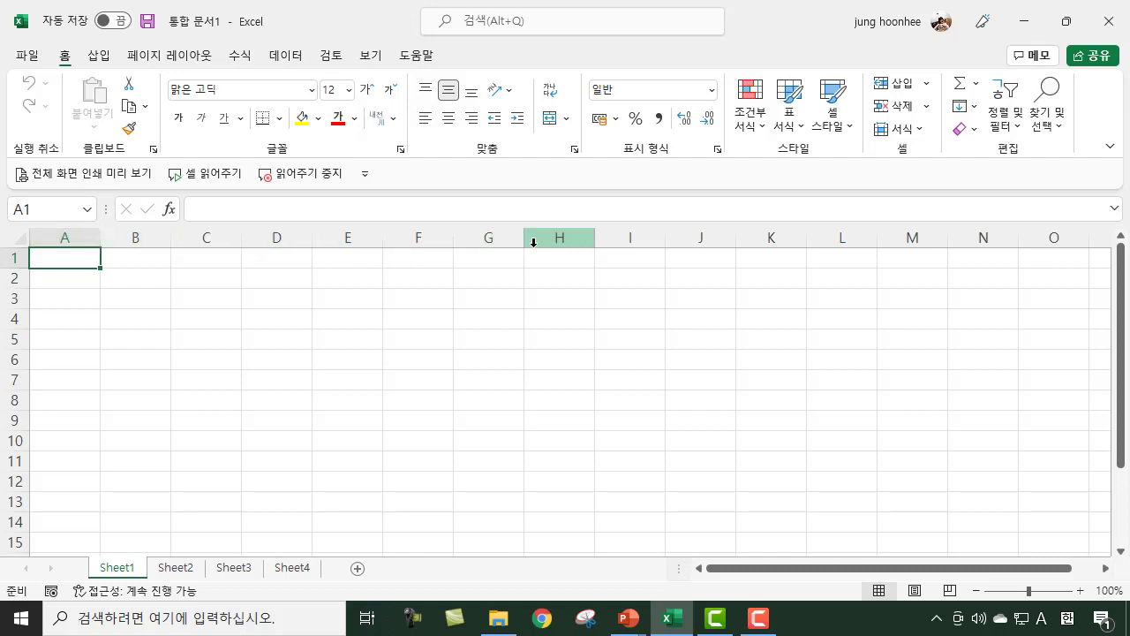
# Step: Select each whole column from A through J, one after another, on Sheet1
pyautogui.click(79, 236)
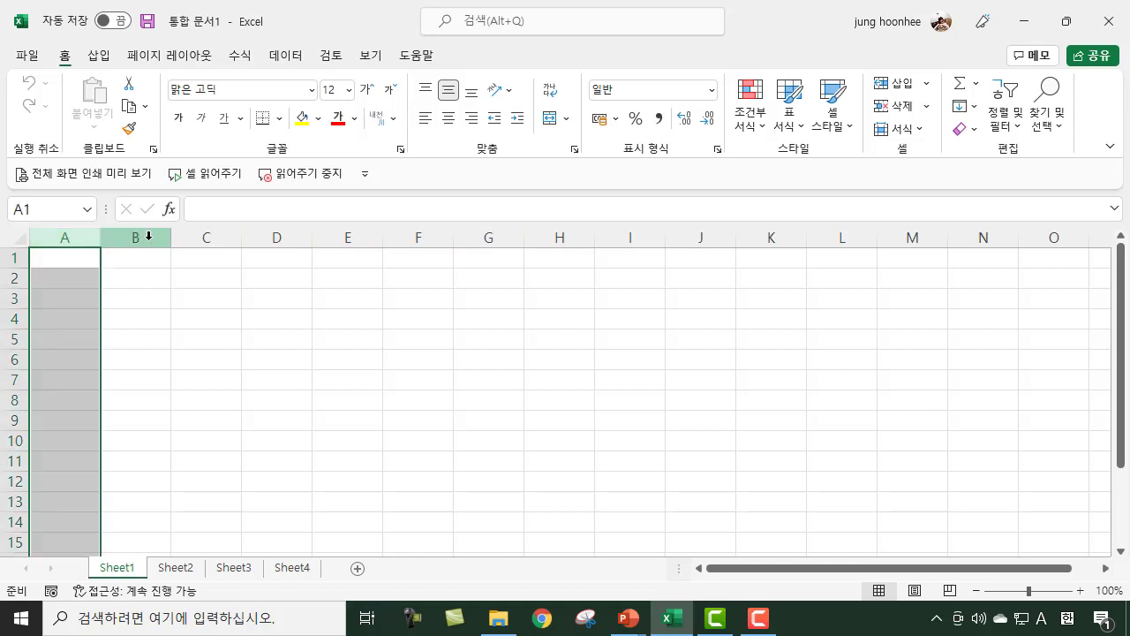
pyautogui.click(151, 235)
pyautogui.click(221, 235)
pyautogui.click(273, 236)
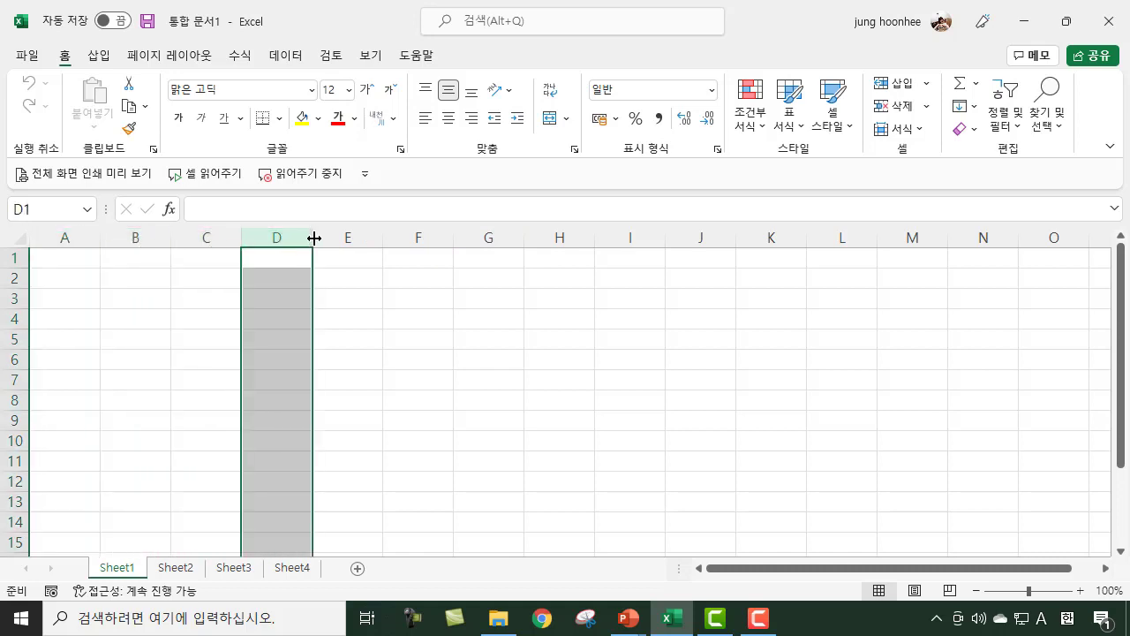
pyautogui.click(348, 236)
pyautogui.click(421, 236)
pyautogui.click(491, 236)
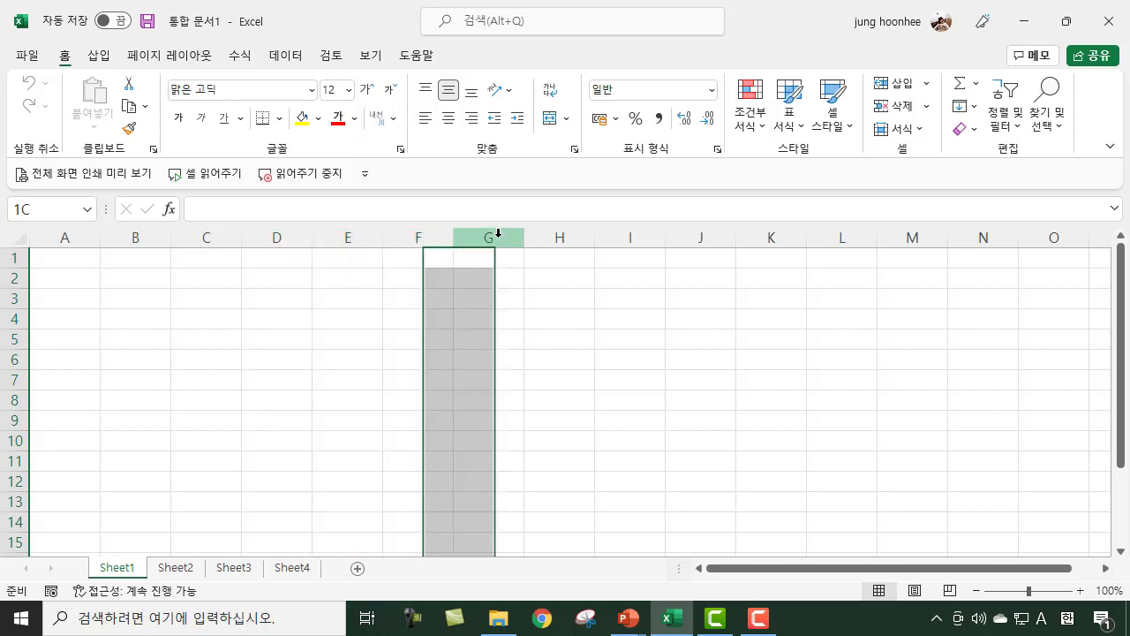
pyautogui.click(557, 236)
pyautogui.click(616, 233)
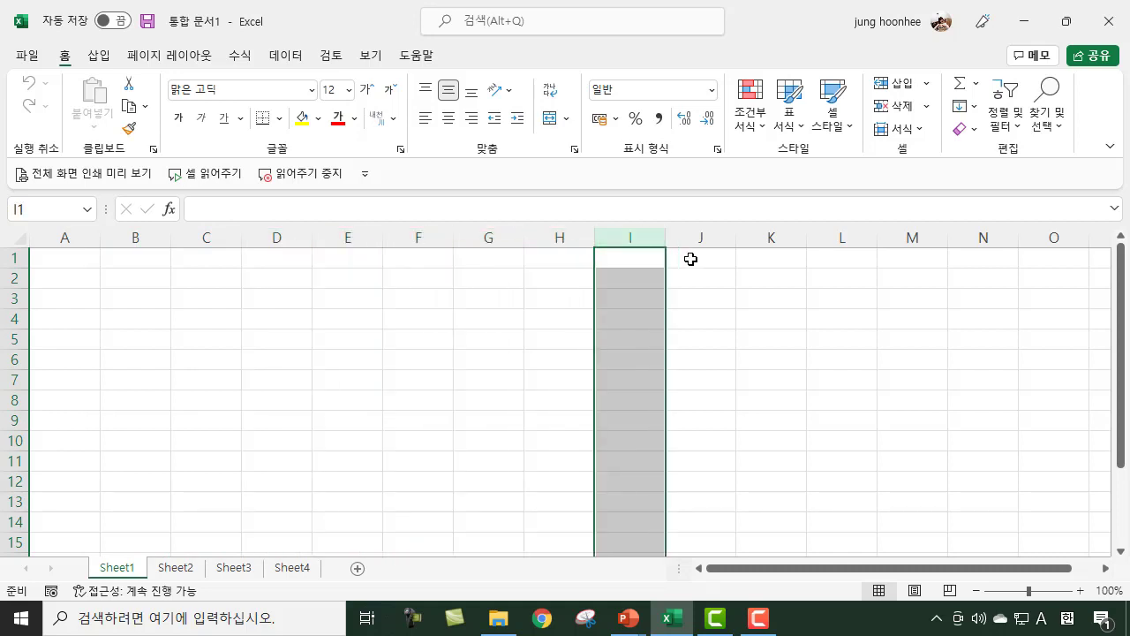
pyautogui.click(710, 236)
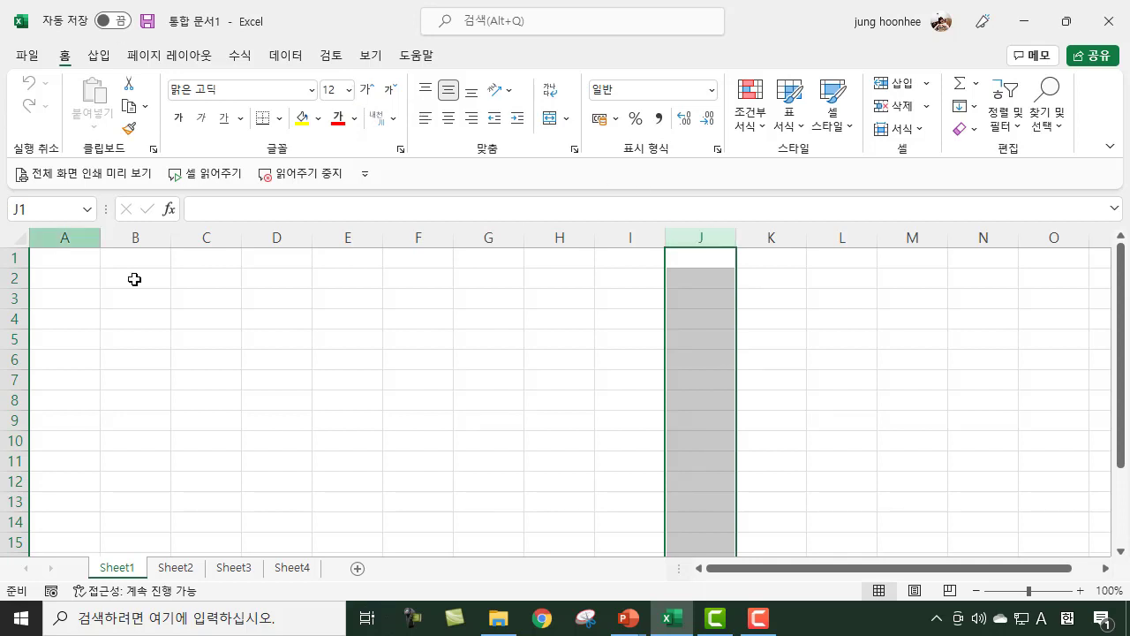
# Step: Select columns H and D, dismiss the OneDrive notification, and select columns J, I, H and G individually
pyautogui.click(558, 237)
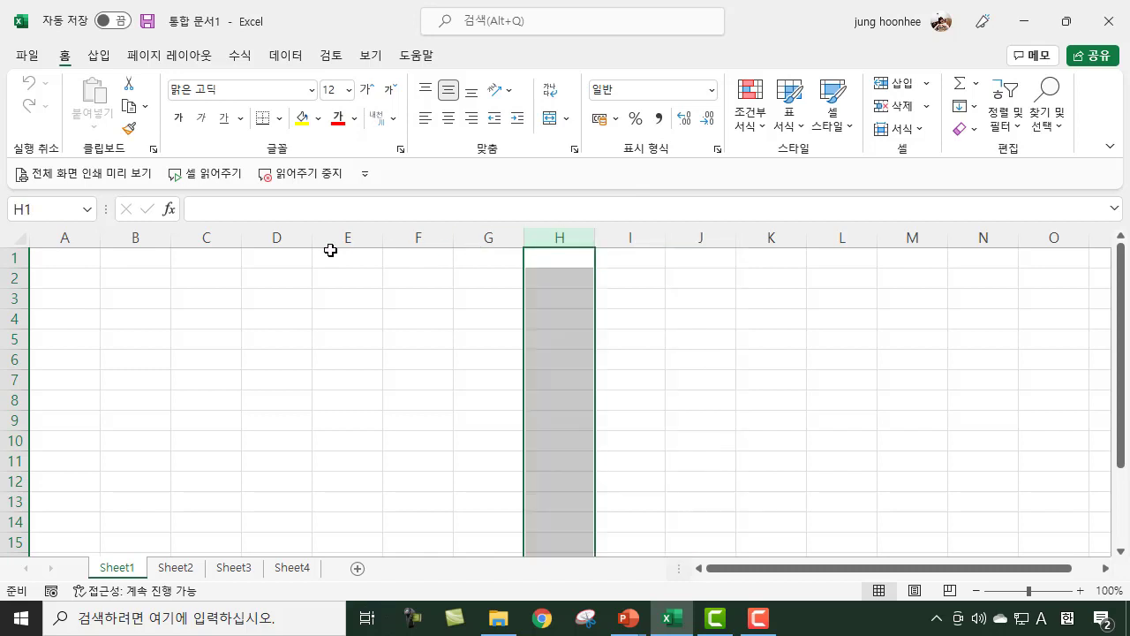
pyautogui.click(270, 236)
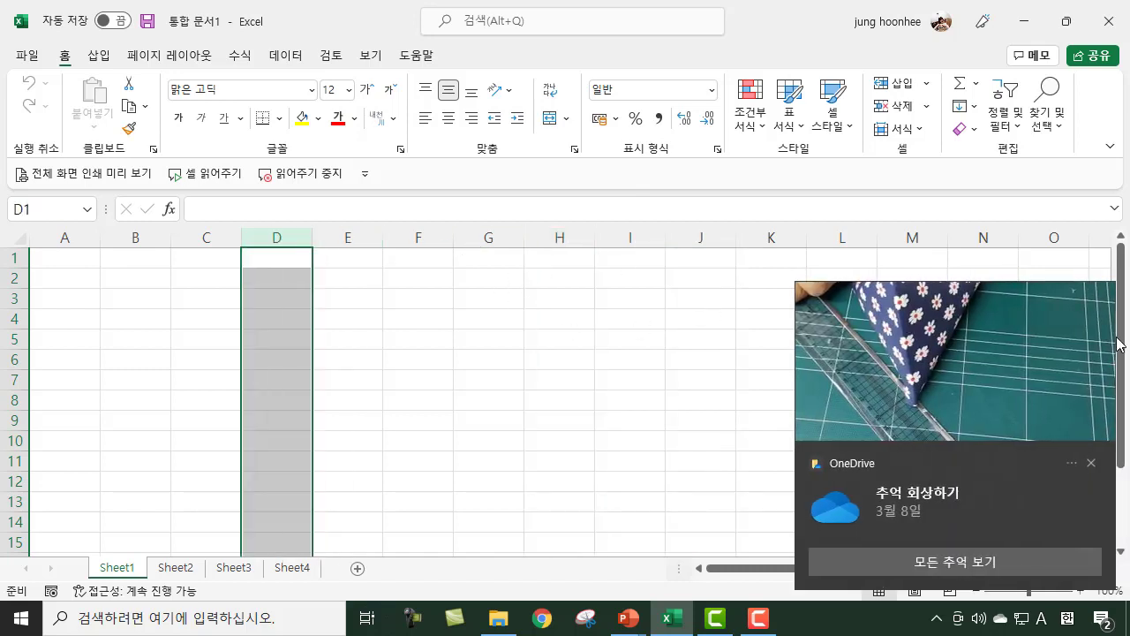
pyautogui.click(1091, 463)
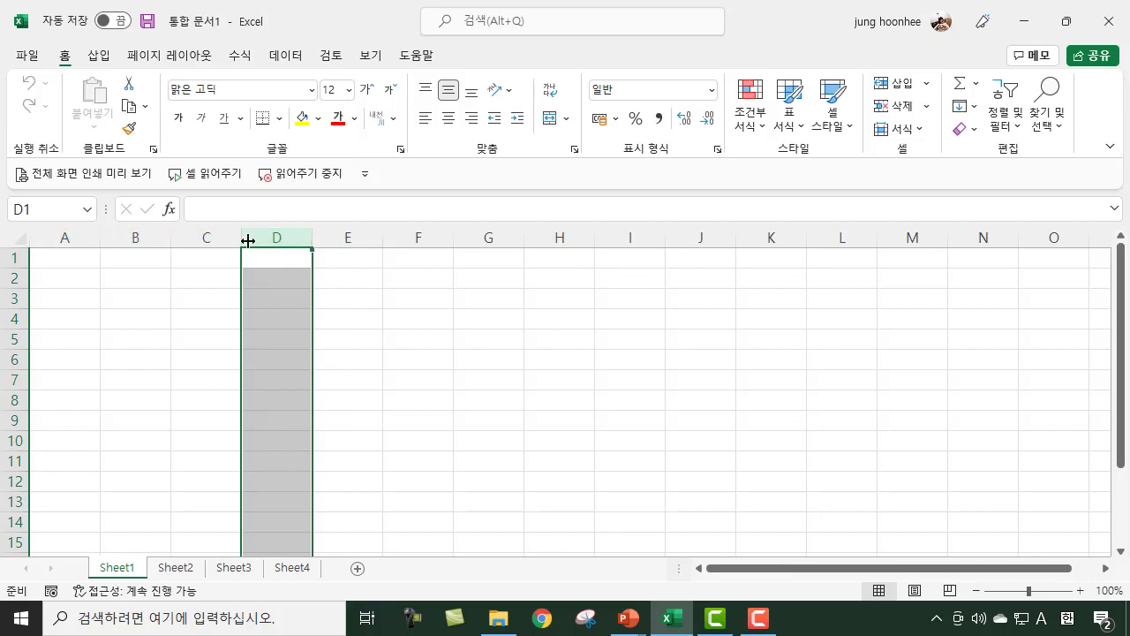
pyautogui.click(700, 238)
pyautogui.click(632, 238)
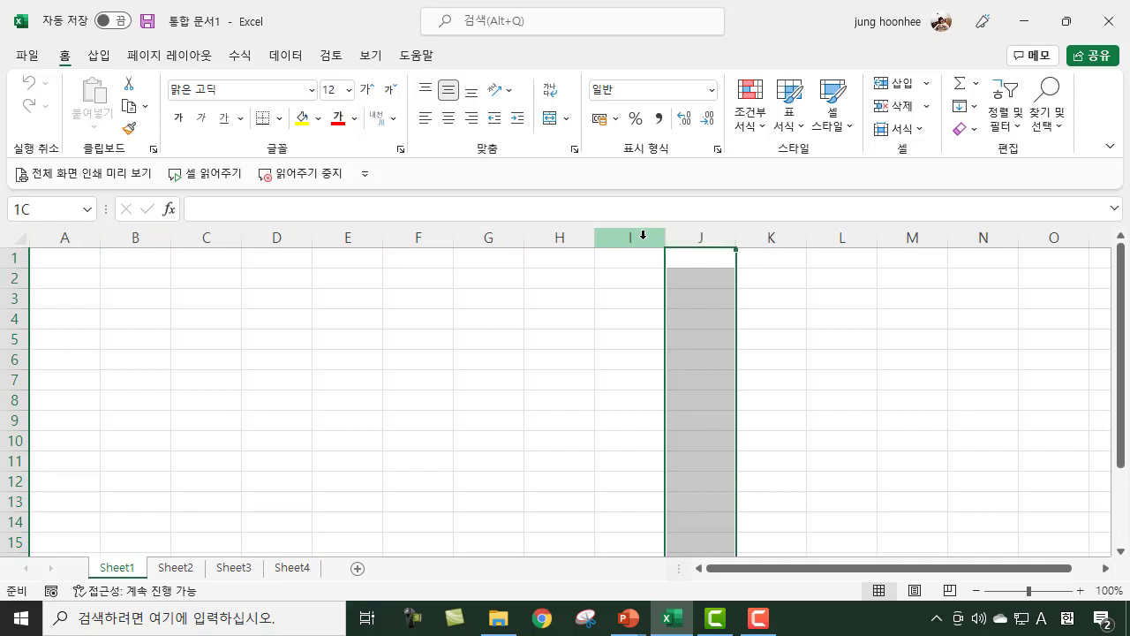
pyautogui.click(563, 237)
pyautogui.click(484, 238)
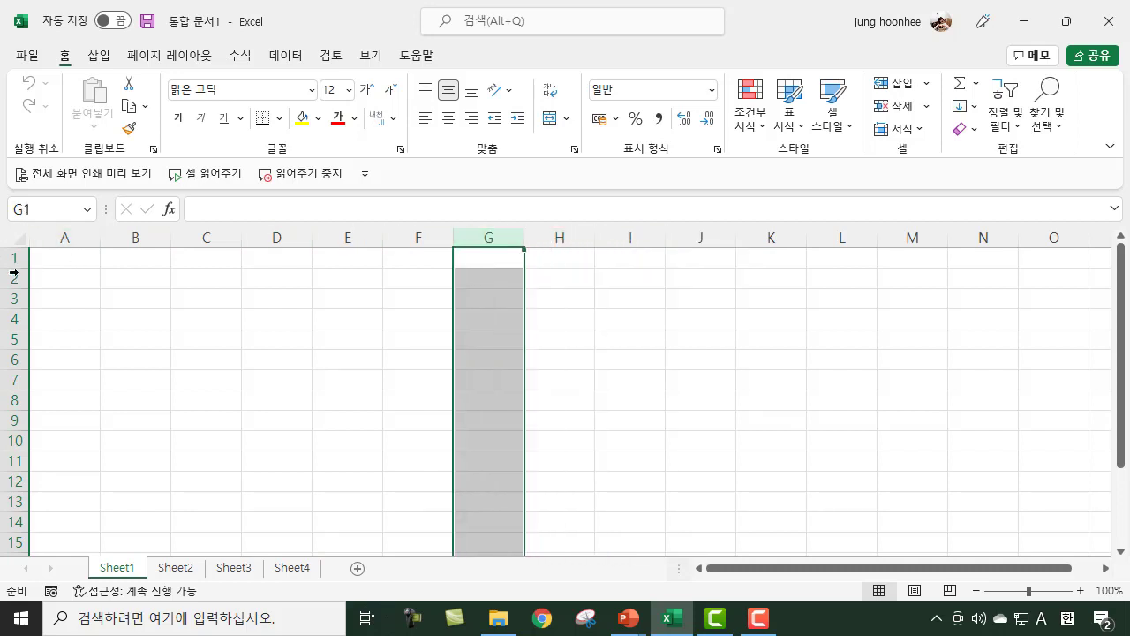
# Step: Select each whole row from 1 through 4 one by one, ending on cell D8
pyautogui.click(7, 257)
pyautogui.moveTo(7, 278); pyautogui.dragTo(6, 279)
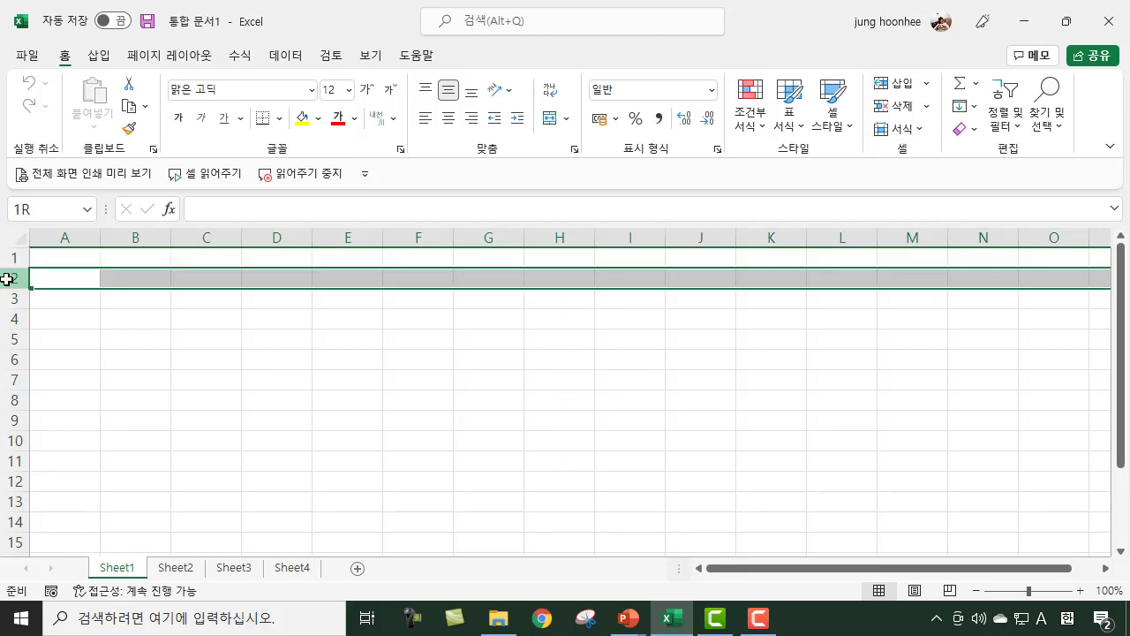
pyautogui.click(10, 297)
pyautogui.click(14, 320)
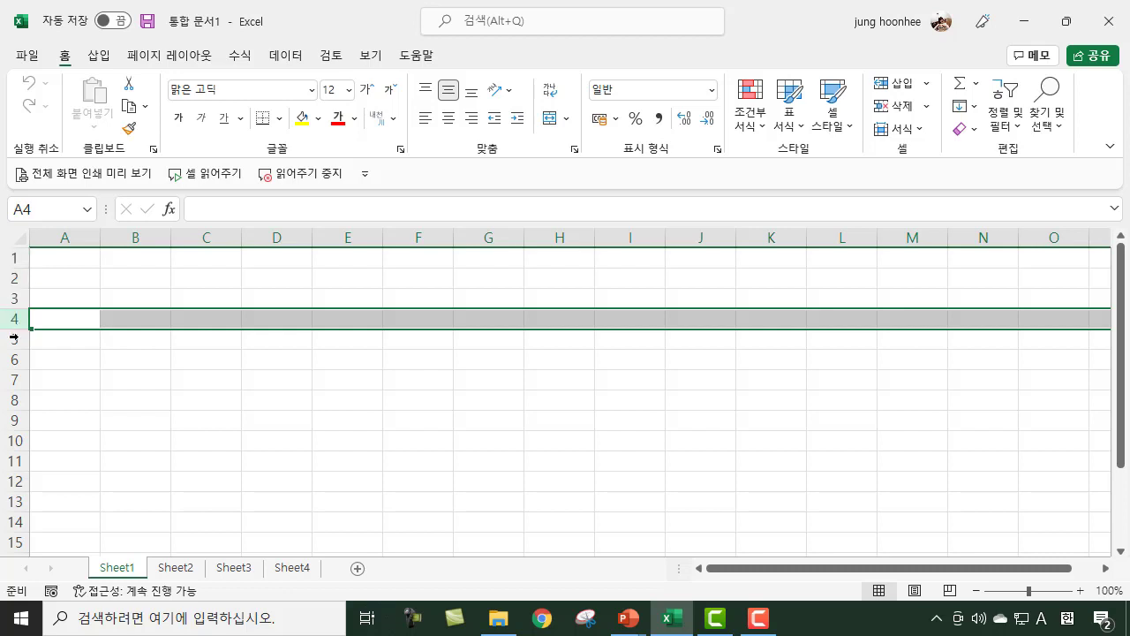
pyautogui.click(261, 405)
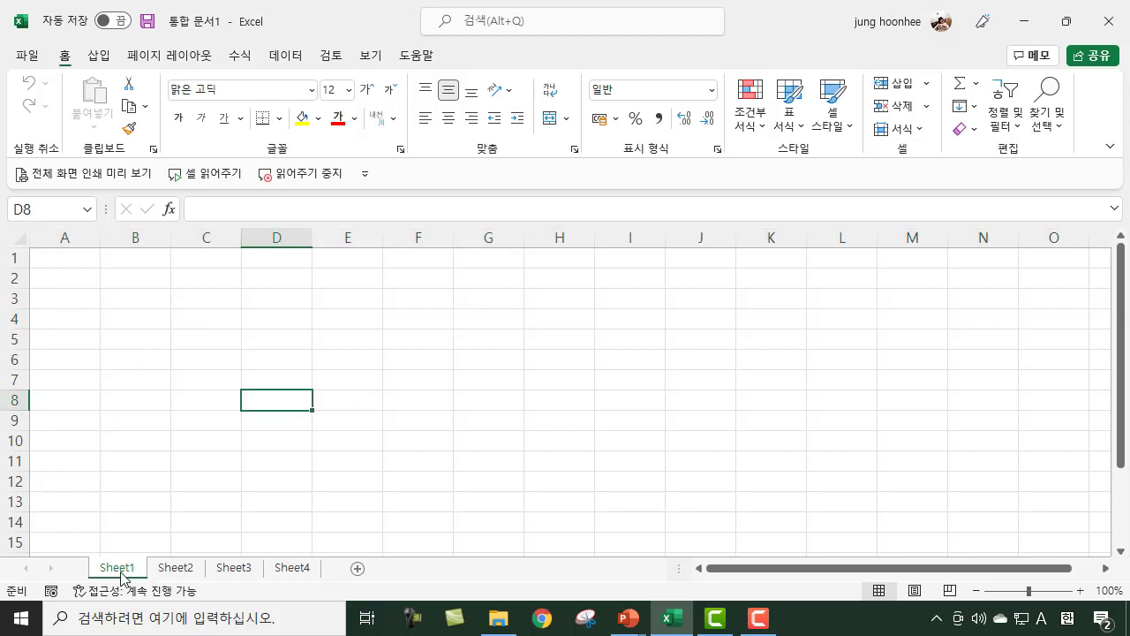
# Step: Alternate between Sheet1 and Sheet2, then view Sheet3 and Sheet4
pyautogui.click(190, 579)
pyautogui.click(125, 574)
pyautogui.click(182, 570)
pyautogui.click(125, 575)
pyautogui.click(190, 574)
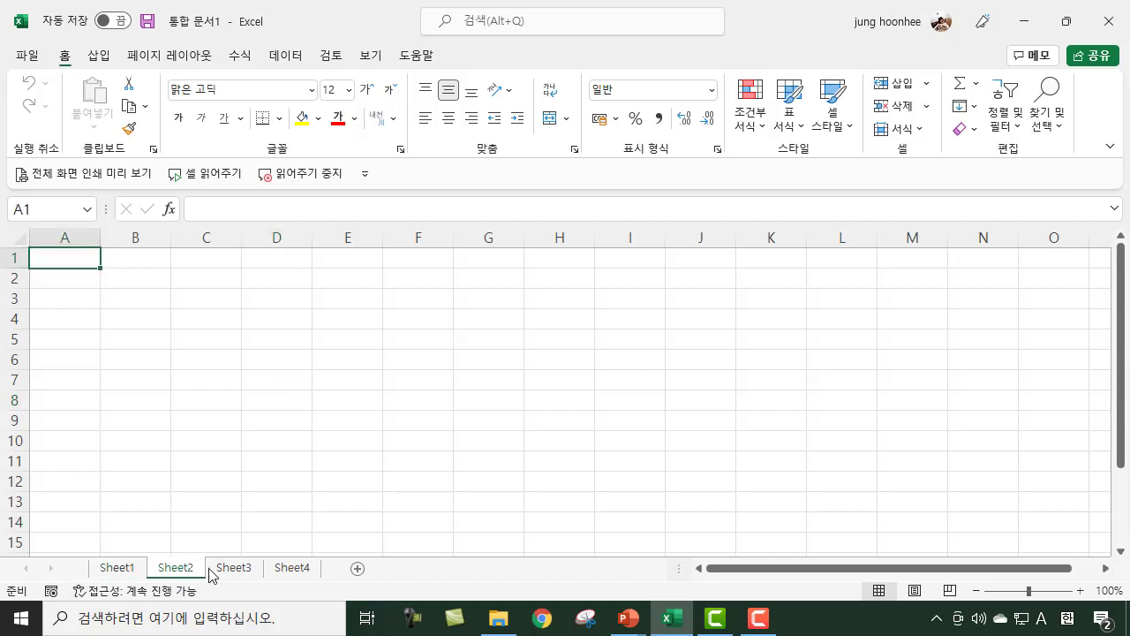
pyautogui.click(235, 572)
pyautogui.click(295, 571)
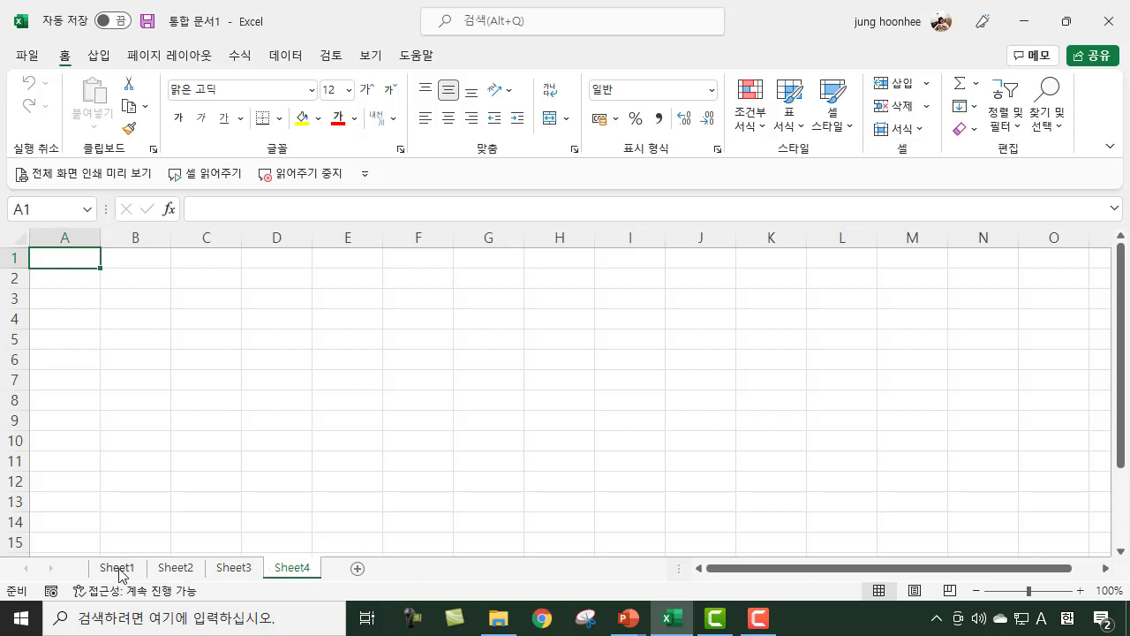
# Step: Add three new worksheets, Sheet5, Sheet6 and Sheet7, after Sheet4
pyautogui.click(358, 568)
pyautogui.click(419, 573)
pyautogui.click(474, 570)
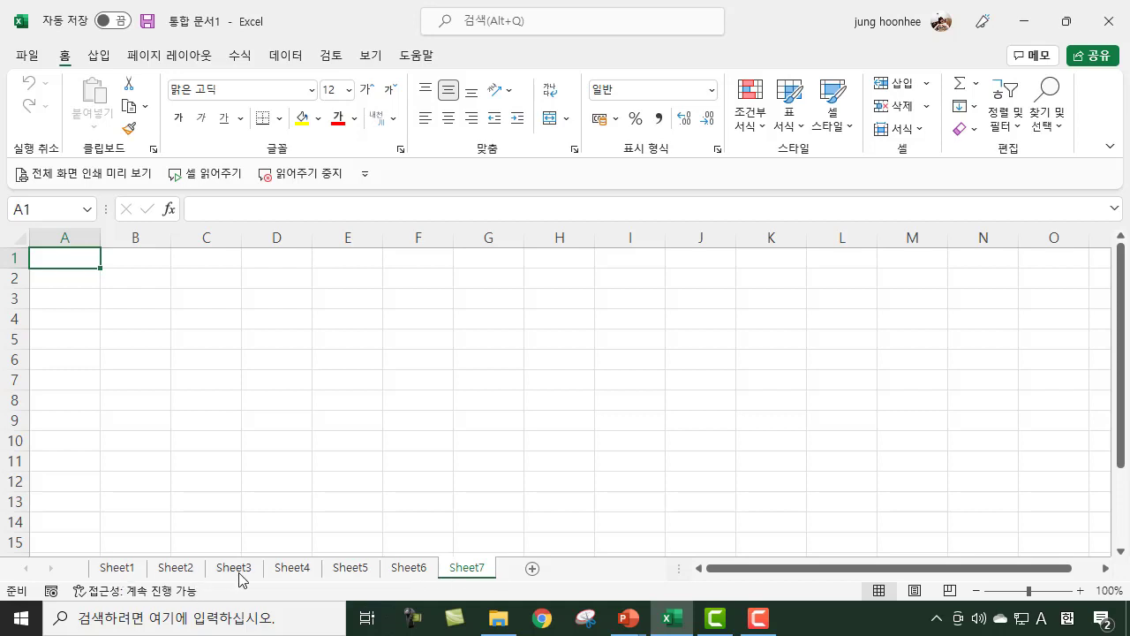
# Step: Delete the Sheet7 worksheet and select cell C7 on Sheet6
pyautogui.rightClick(476, 575)
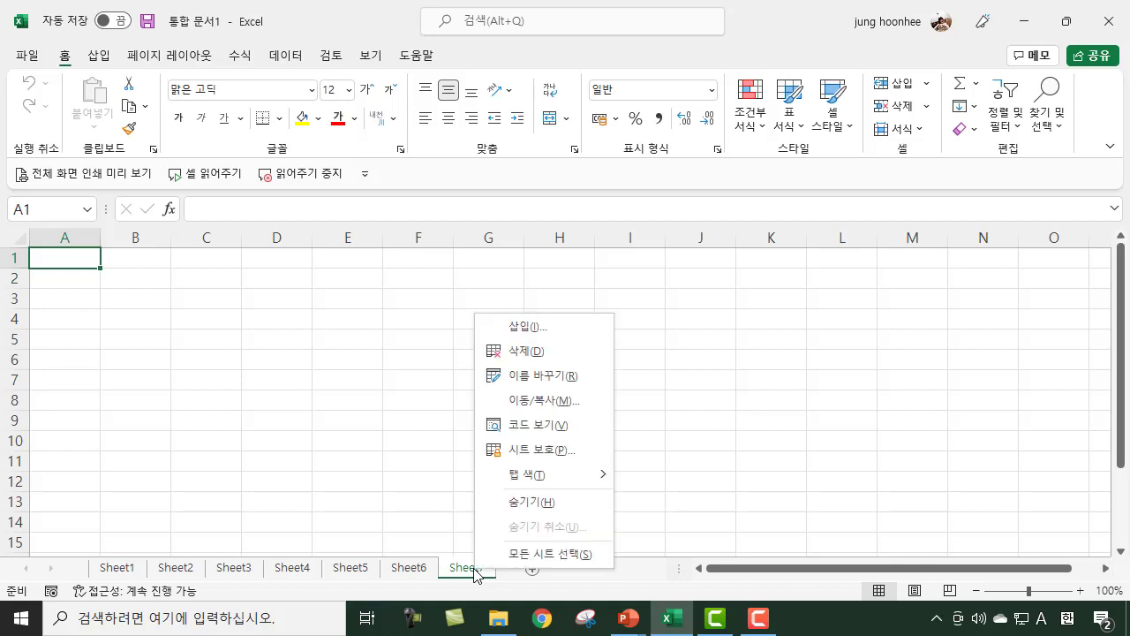
pyautogui.click(526, 355)
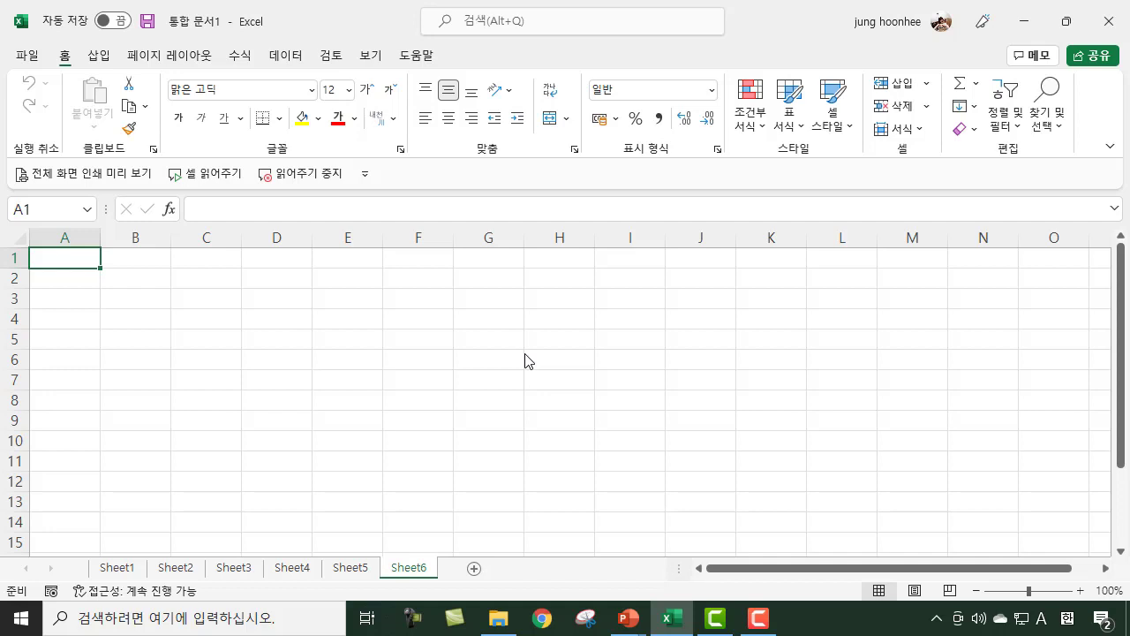
pyautogui.click(200, 375)
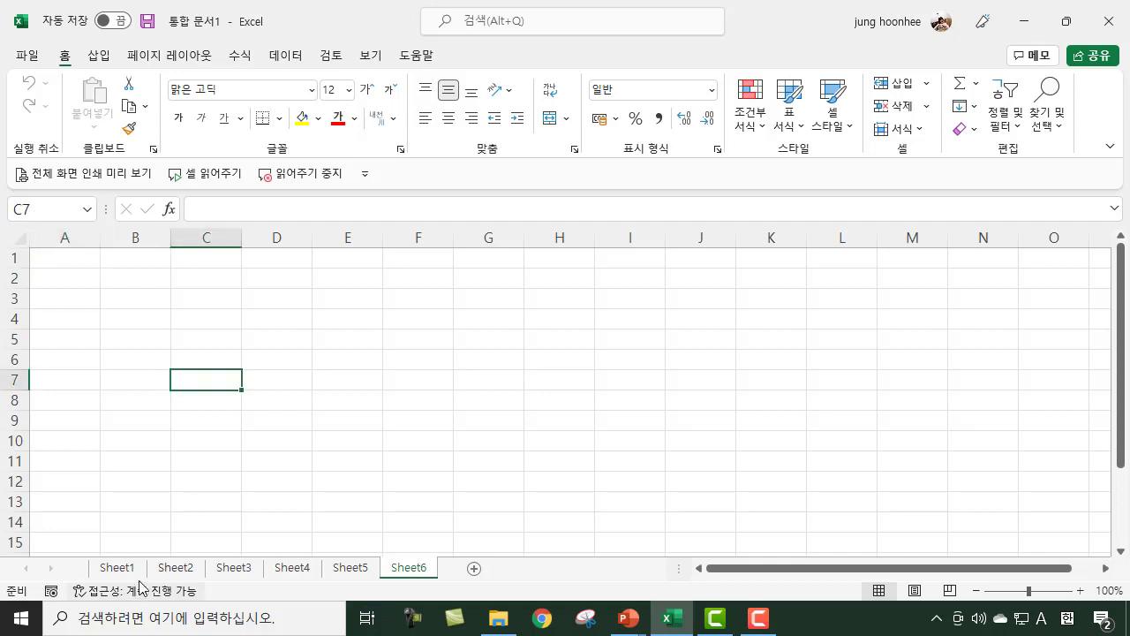
# Step: Return to Sheet1 and select column A, row 1, and columns A, B, C and E individually
pyautogui.click(115, 568)
pyautogui.click(503, 380)
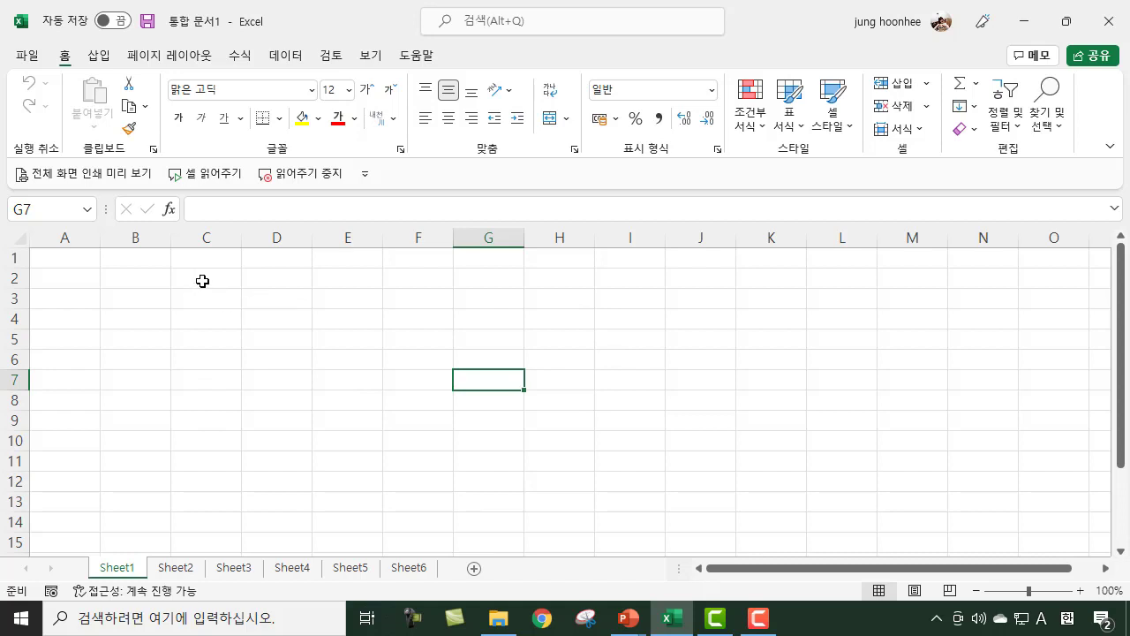
pyautogui.click(78, 236)
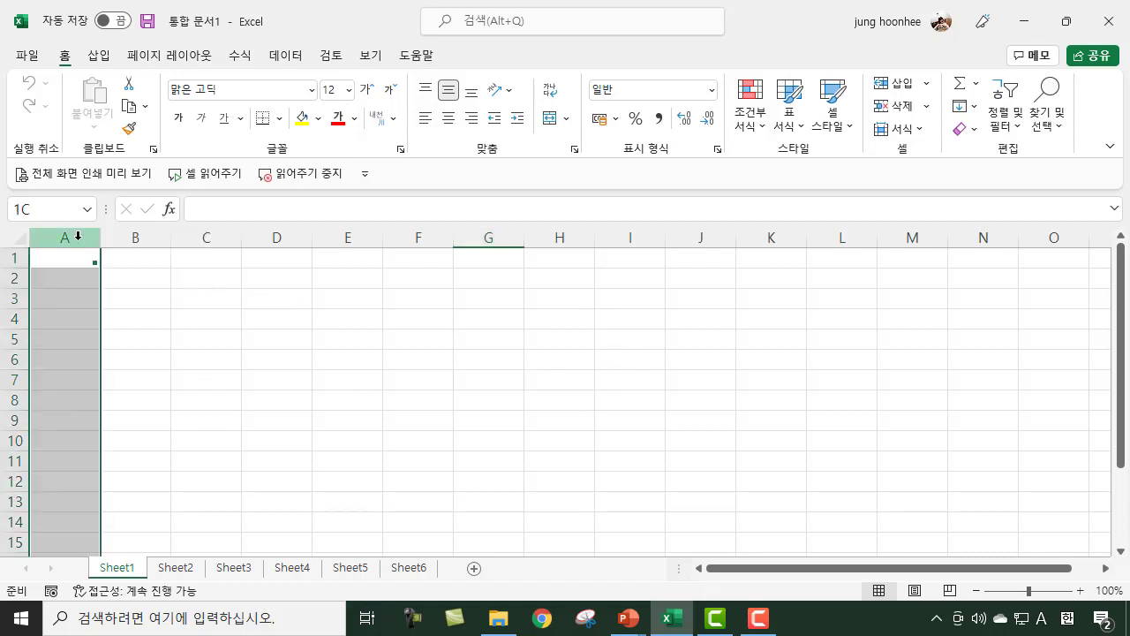
pyautogui.click(16, 257)
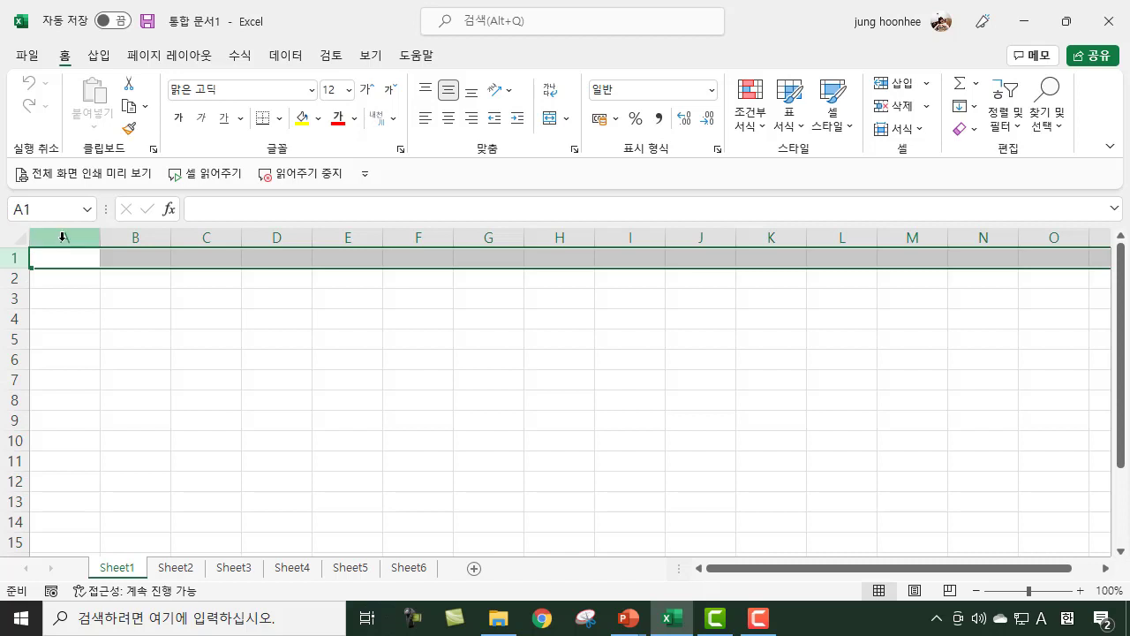
pyautogui.click(62, 236)
pyautogui.click(135, 237)
pyautogui.click(207, 236)
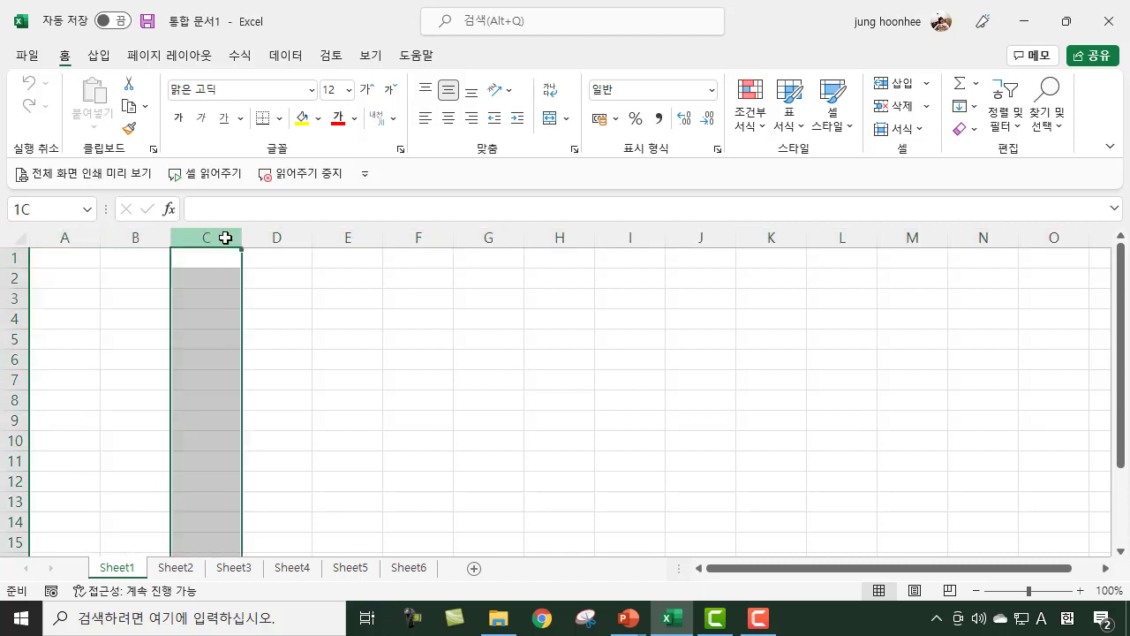
pyautogui.click(349, 236)
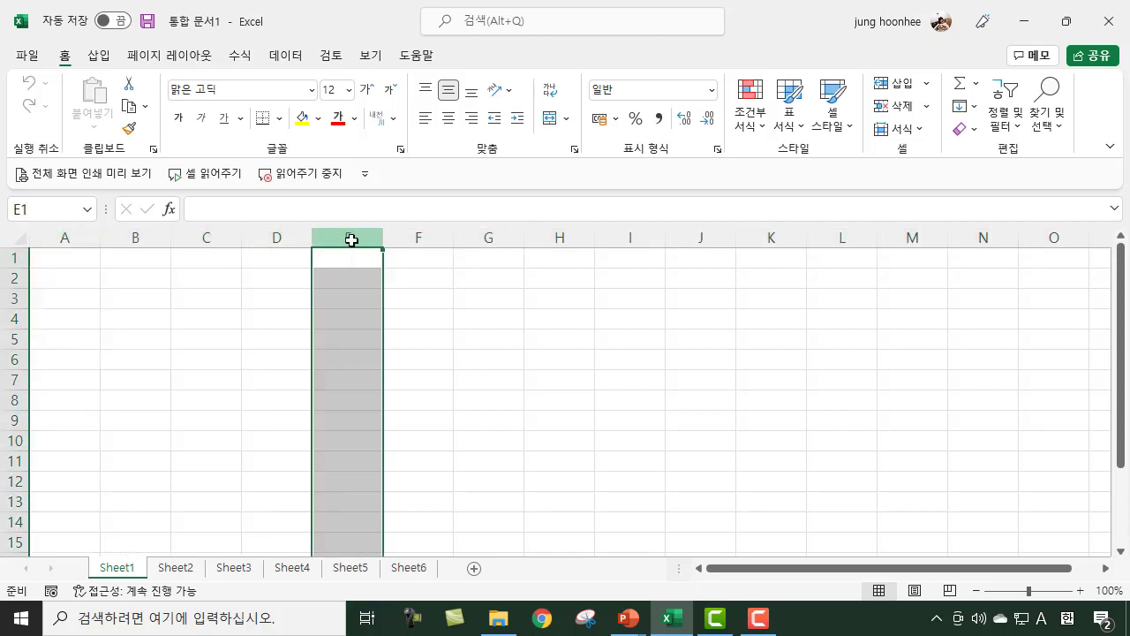
# Step: Select row 3, column E and row 5 in turn, ending on their crossing cell E5
pyautogui.click(13, 299)
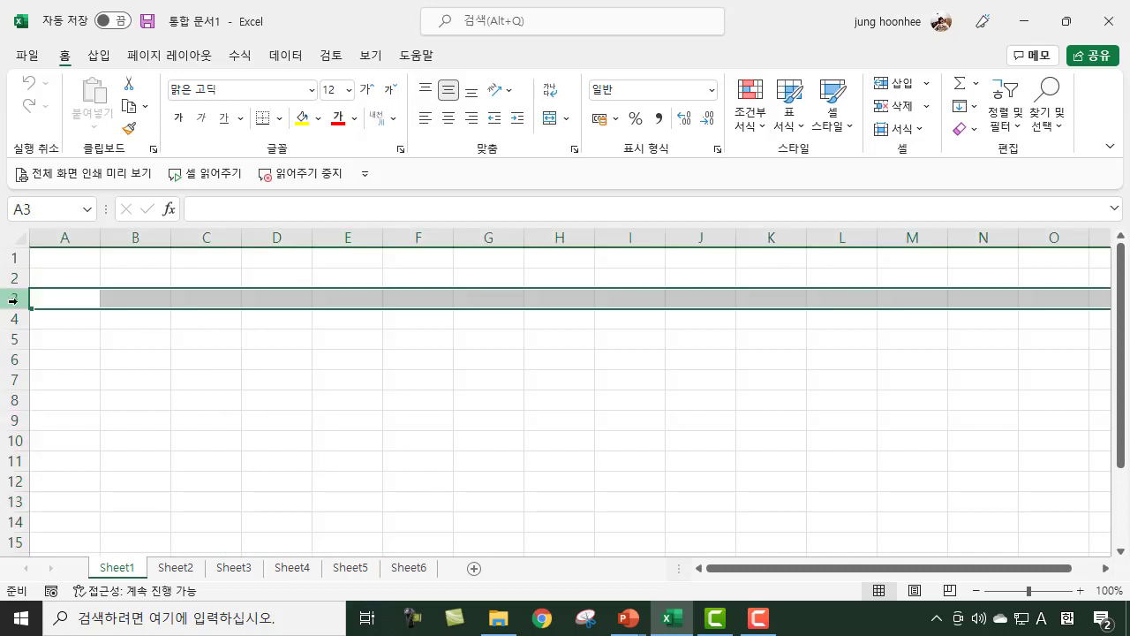
pyautogui.click(348, 236)
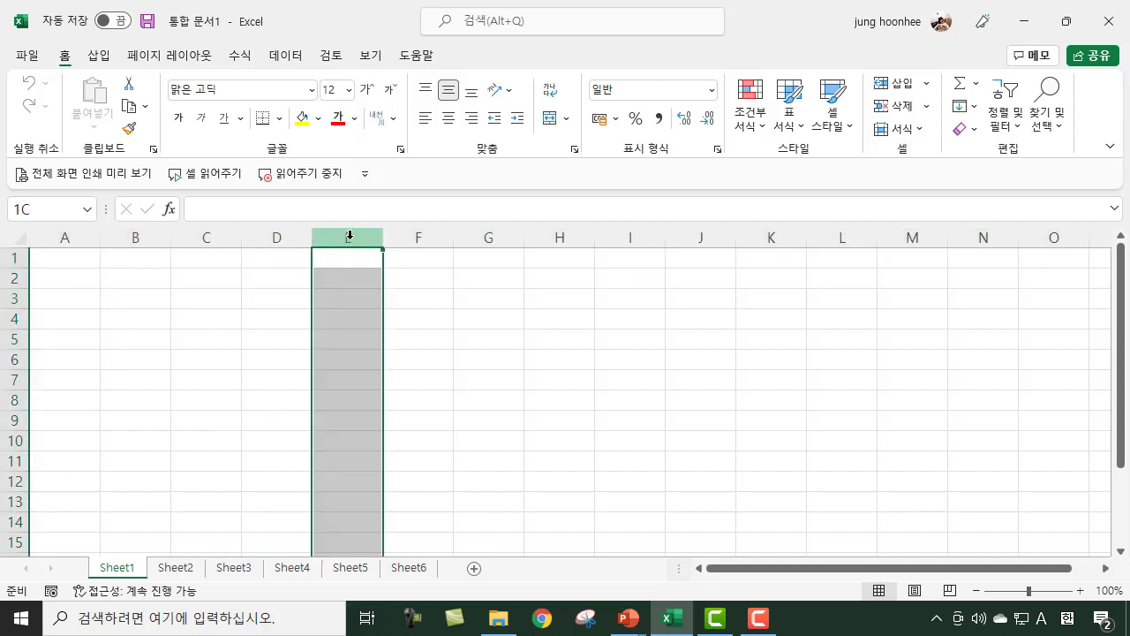
pyautogui.click(14, 339)
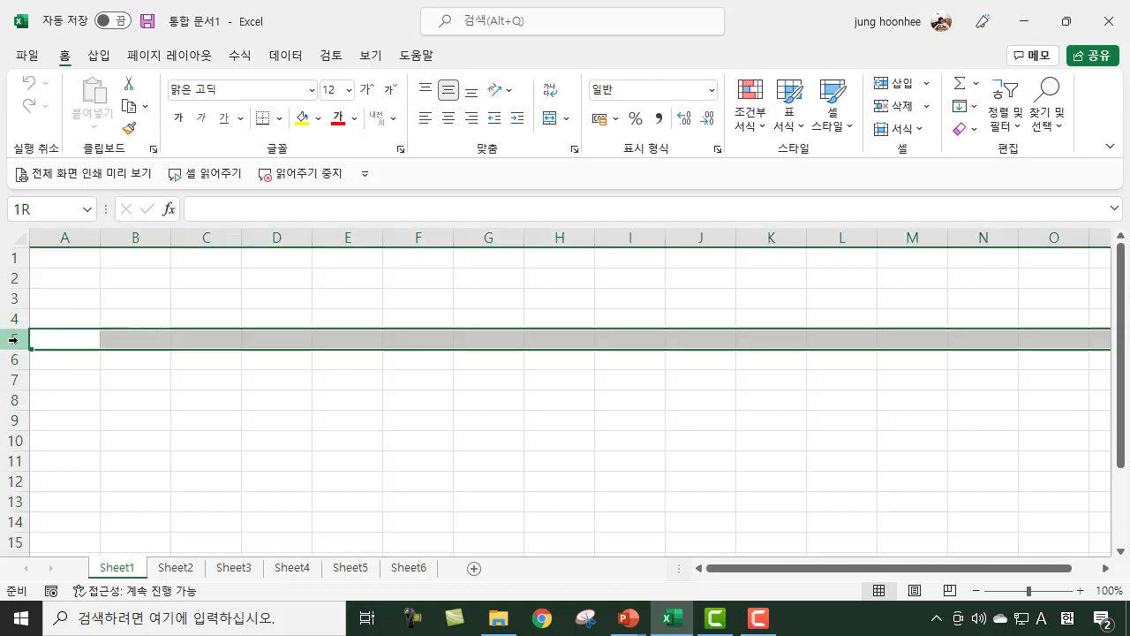
pyautogui.click(353, 339)
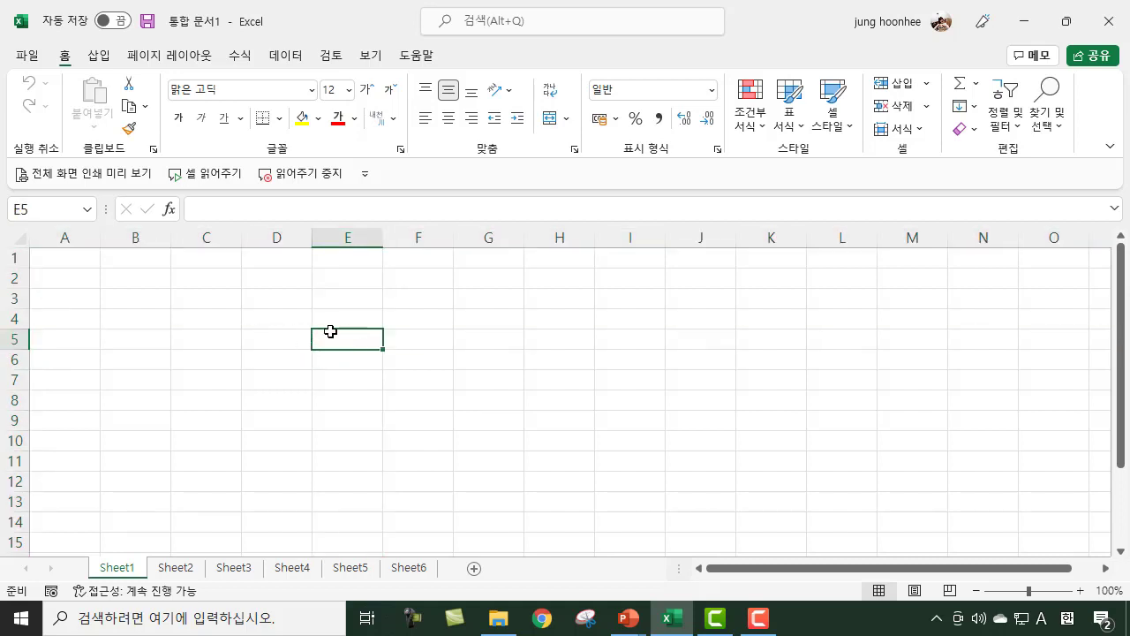
# Step: Select column G and row 8 in turn, ending on their crossing cell G8
pyautogui.click(491, 237)
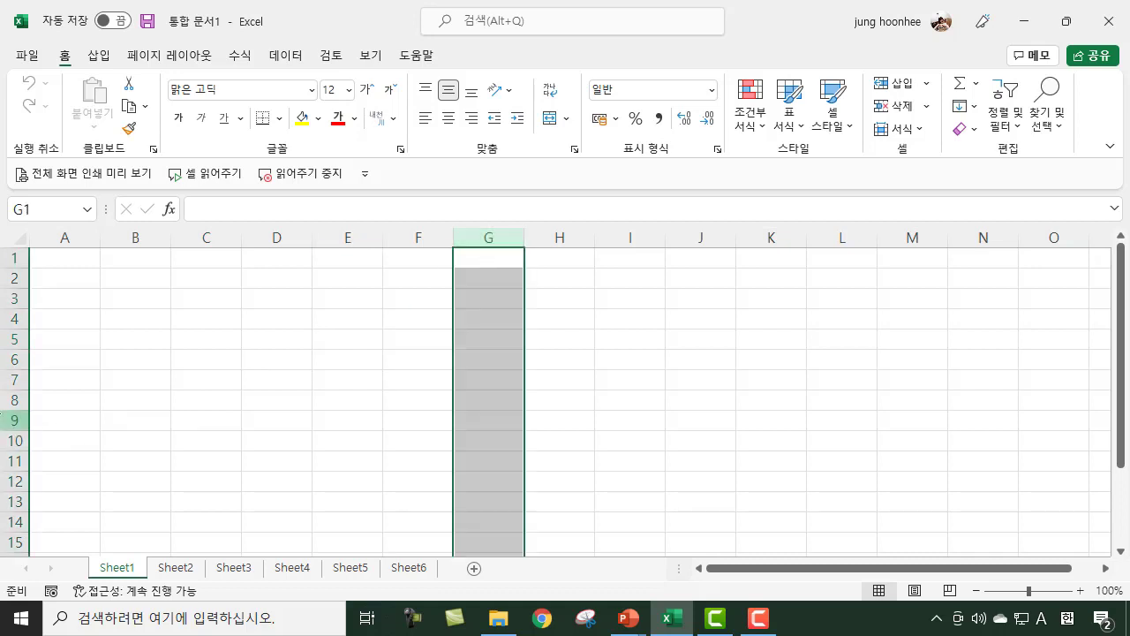
pyautogui.click(12, 399)
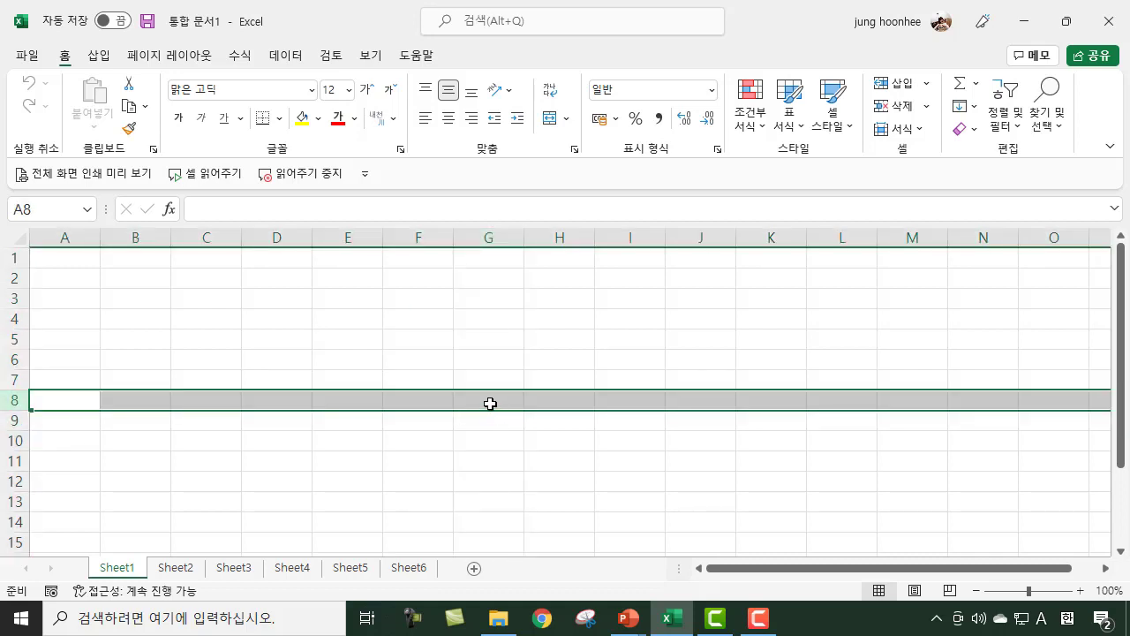
pyautogui.click(490, 404)
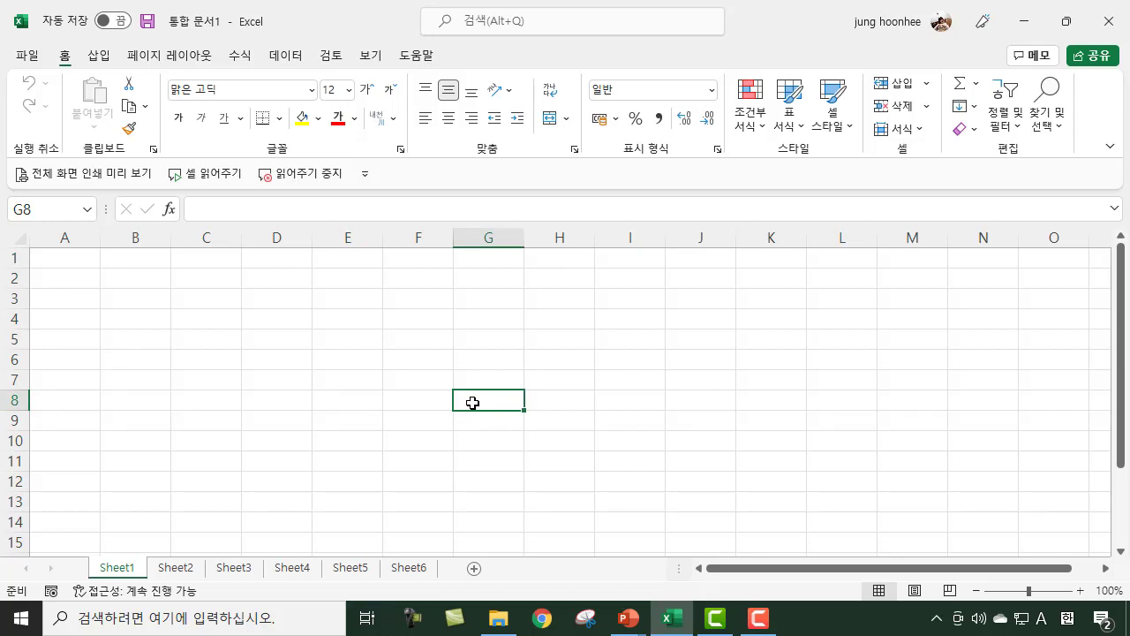
# Step: Select single cells one after another across columns E to G, between rows 3 and 11, ending on G9
pyautogui.click(334, 340)
pyautogui.click(350, 358)
pyautogui.click(352, 399)
pyautogui.click(355, 435)
pyautogui.click(466, 424)
pyautogui.click(503, 364)
pyautogui.click(468, 322)
pyautogui.click(403, 345)
pyautogui.click(424, 399)
pyautogui.click(489, 421)
pyautogui.click(495, 351)
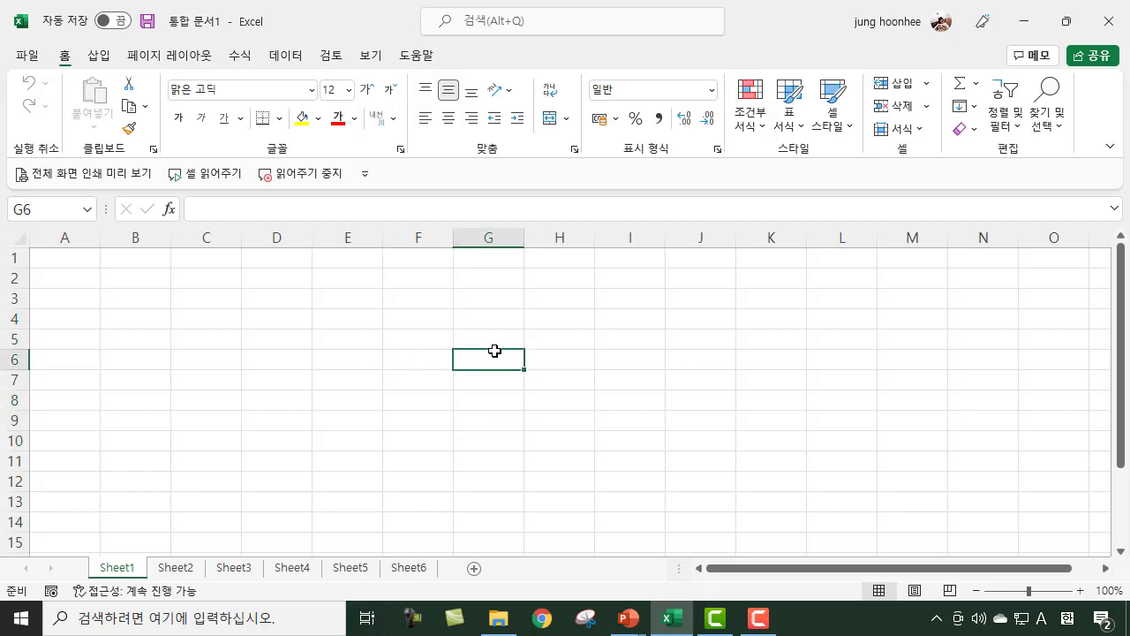
pyautogui.click(469, 298)
pyautogui.click(478, 325)
pyautogui.click(479, 344)
pyautogui.click(482, 382)
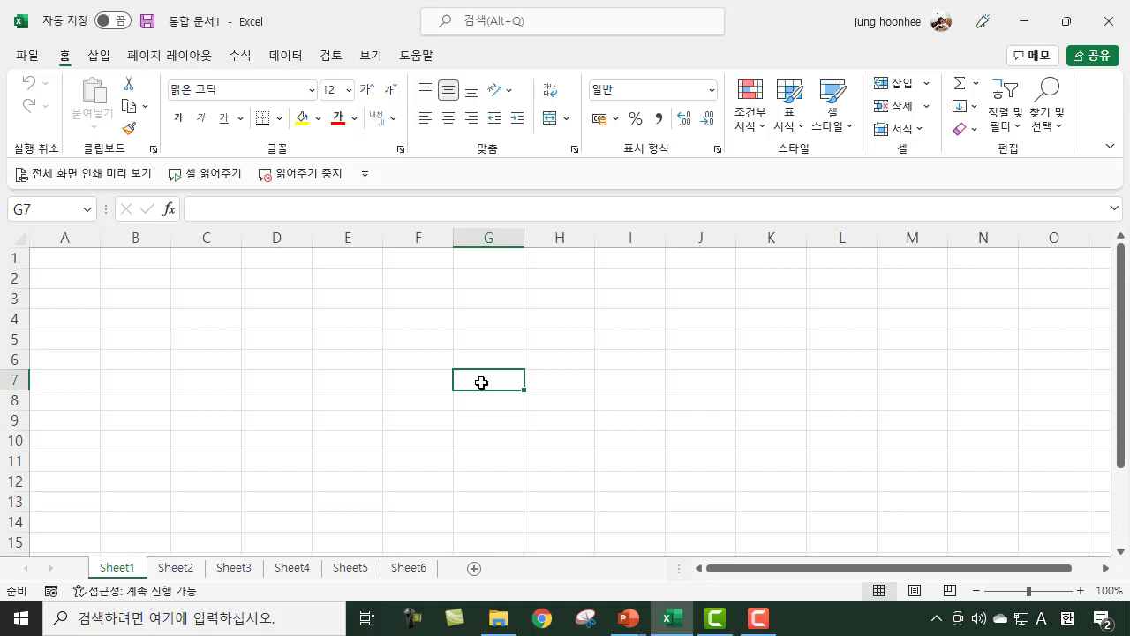
pyautogui.click(489, 359)
pyautogui.click(482, 336)
pyautogui.click(483, 371)
pyautogui.click(481, 408)
pyautogui.click(475, 421)
pyautogui.click(462, 461)
pyautogui.click(394, 424)
pyautogui.click(394, 361)
pyautogui.click(500, 332)
pyautogui.click(491, 358)
pyautogui.click(497, 415)
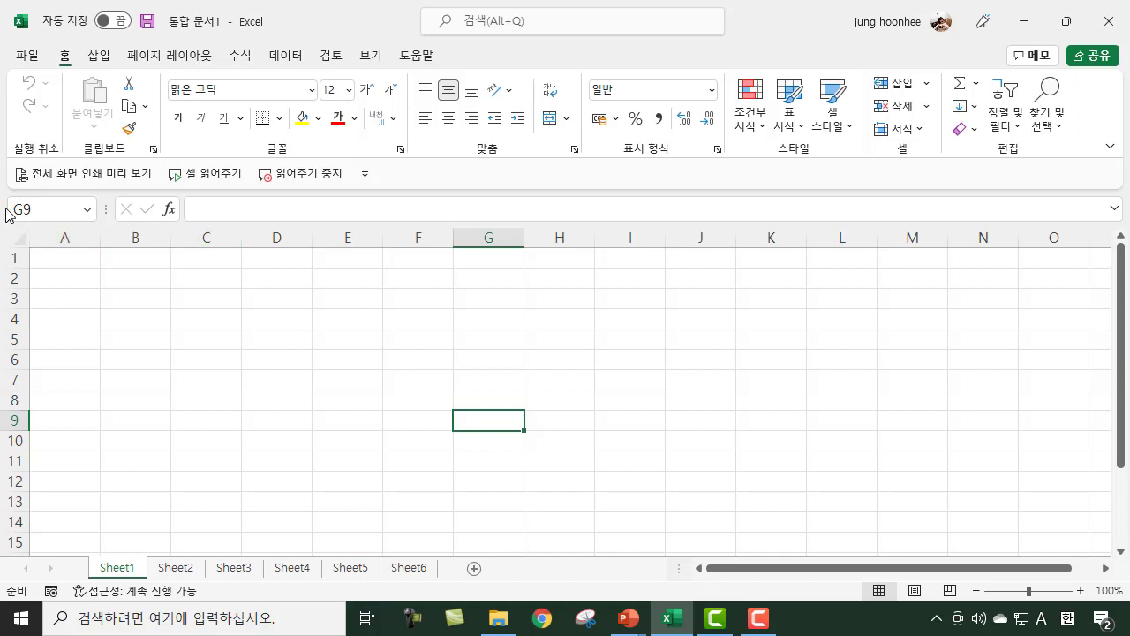
# Step: Select column G and row 9 in turn, ending on their crossing cell G9
pyautogui.click(490, 234)
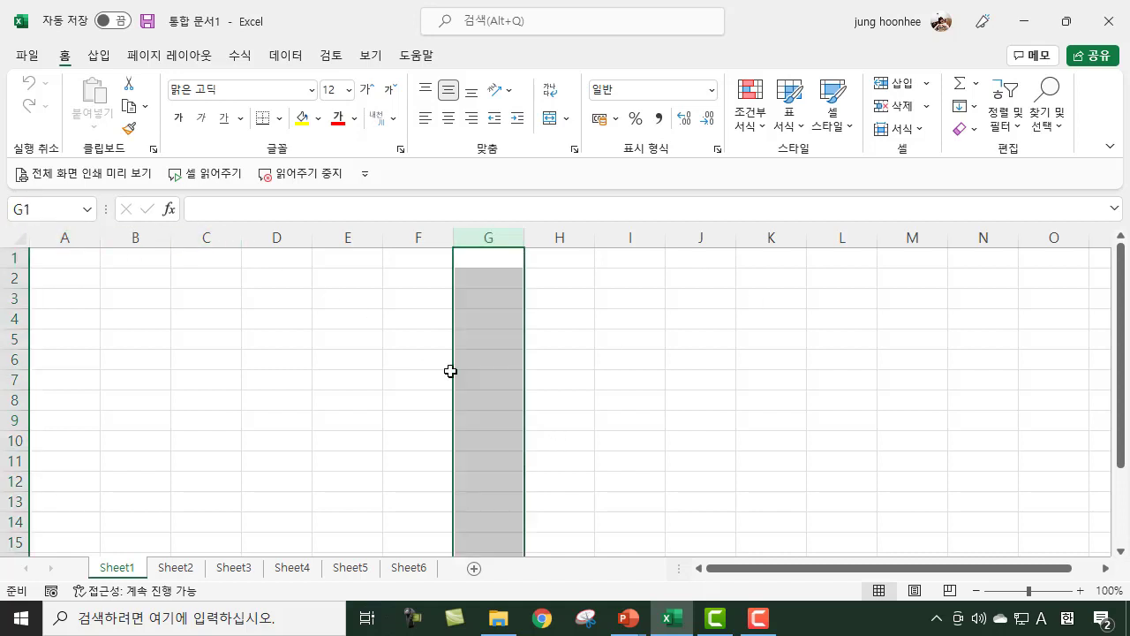
pyautogui.click(6, 421)
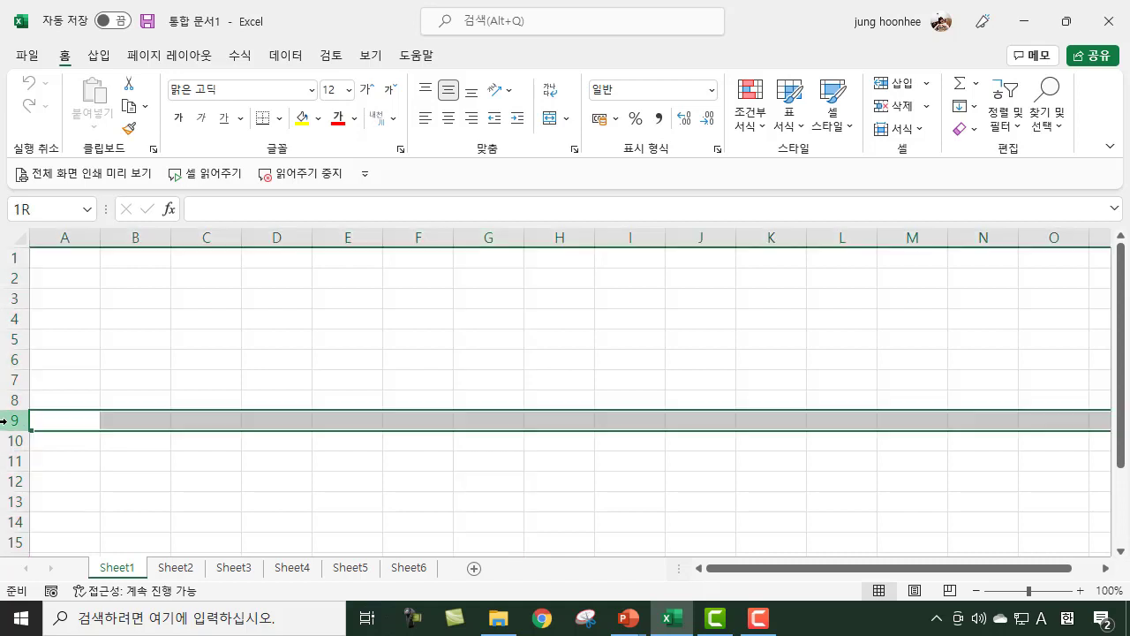
pyautogui.click(490, 421)
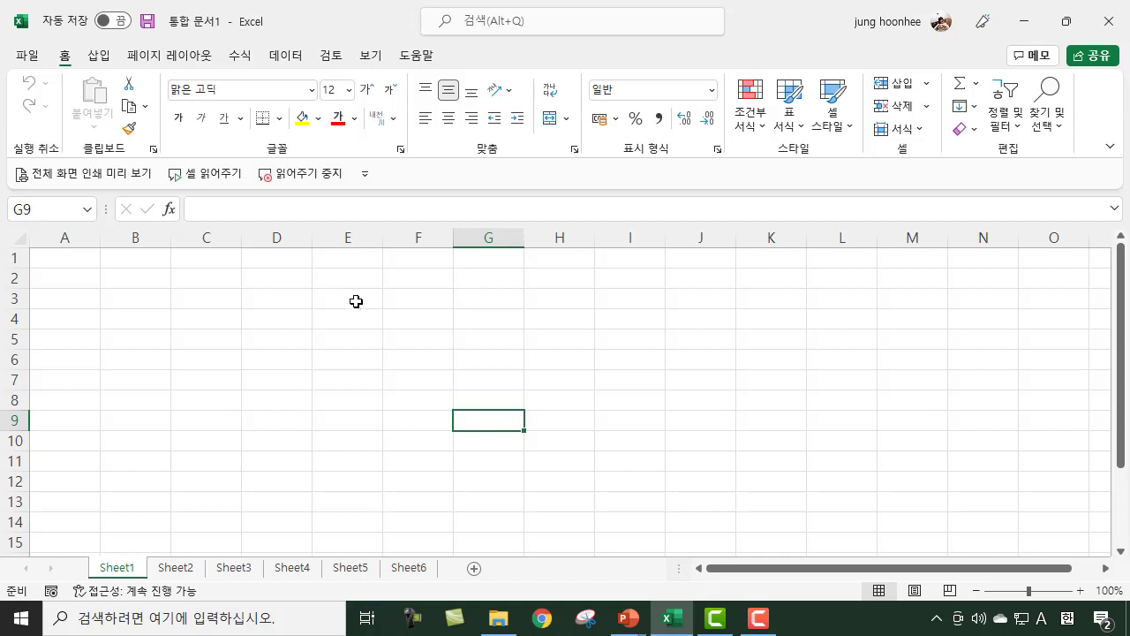
# Step: Select the cell ranges B2:D5 and C3:E7 in turn, releasing each selection by picking a single cell elsewhere
pyautogui.click(127, 277)
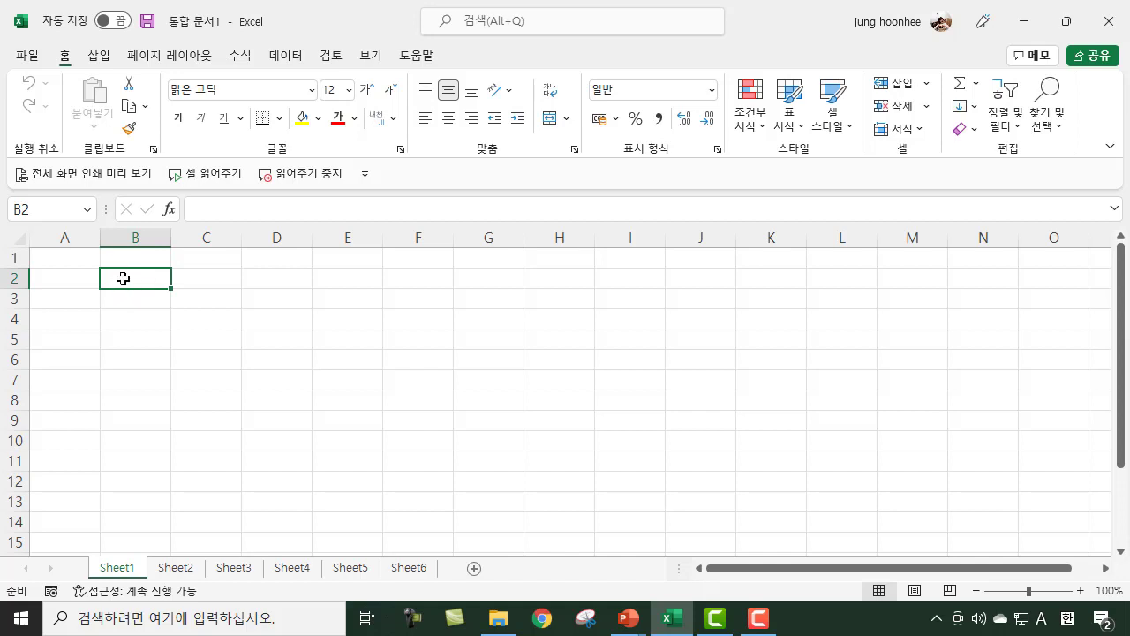
pyautogui.moveTo(123, 275); pyautogui.dragTo(278, 342)
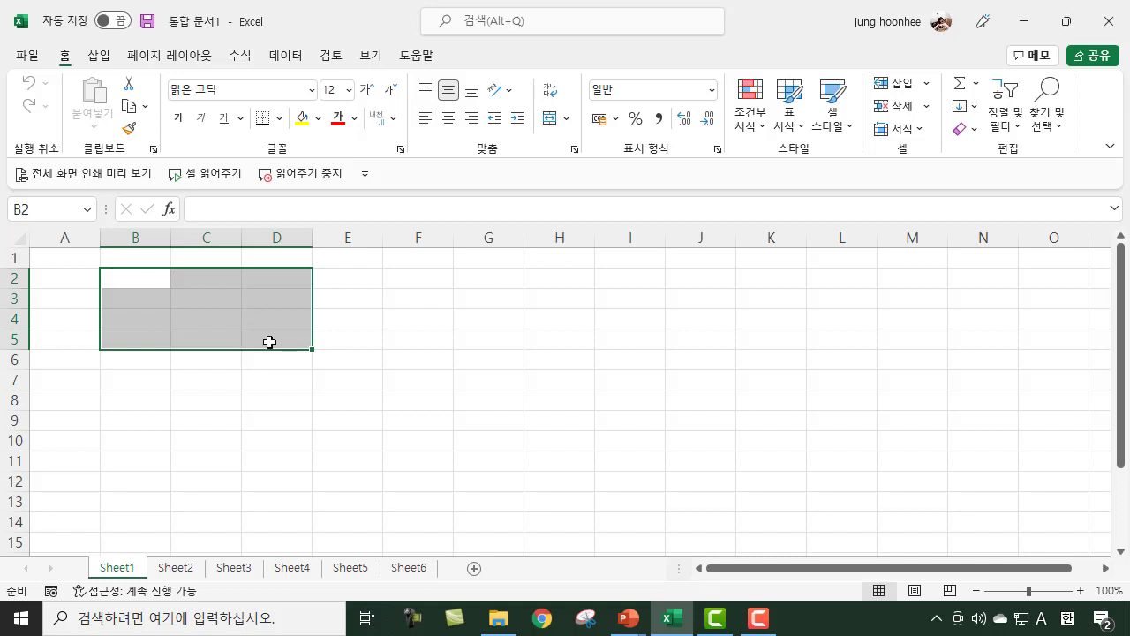
pyautogui.click(460, 314)
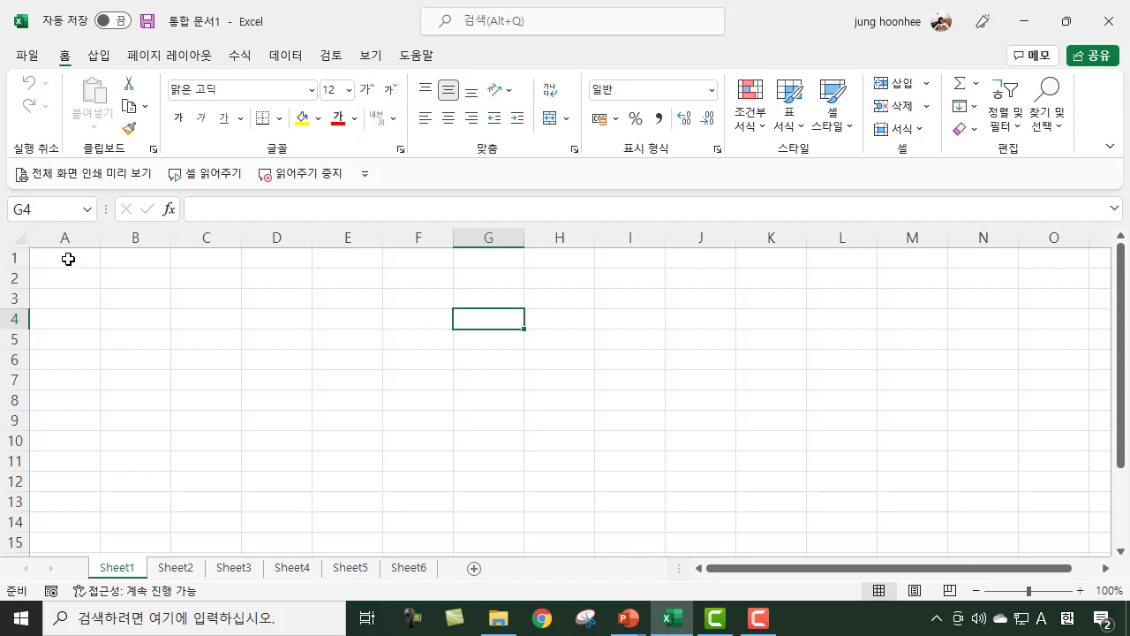
pyautogui.click(200, 300)
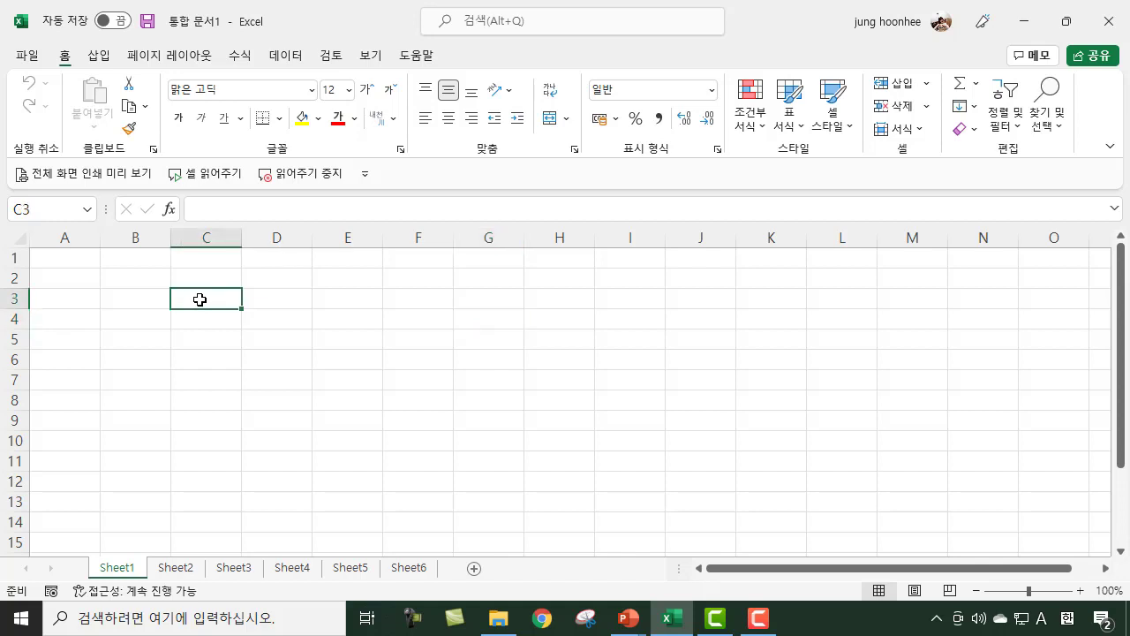
pyautogui.moveTo(199, 297); pyautogui.dragTo(334, 385)
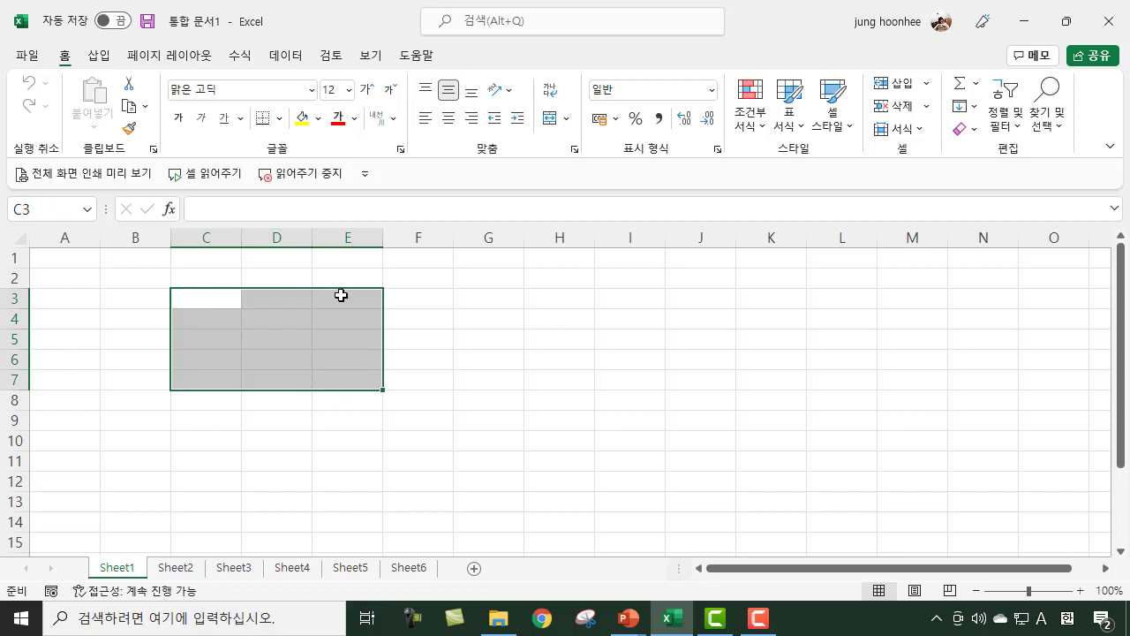
pyautogui.click(538, 371)
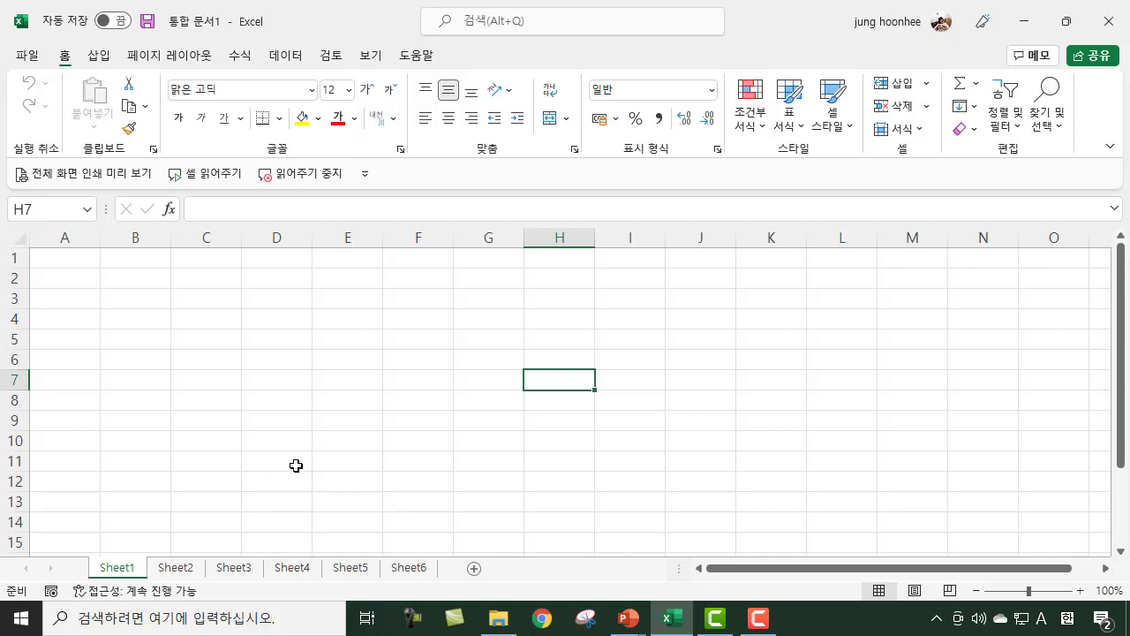
# Step: Rename the Sheet1 worksheet as 연습
pyautogui.doubleClick(114, 569)
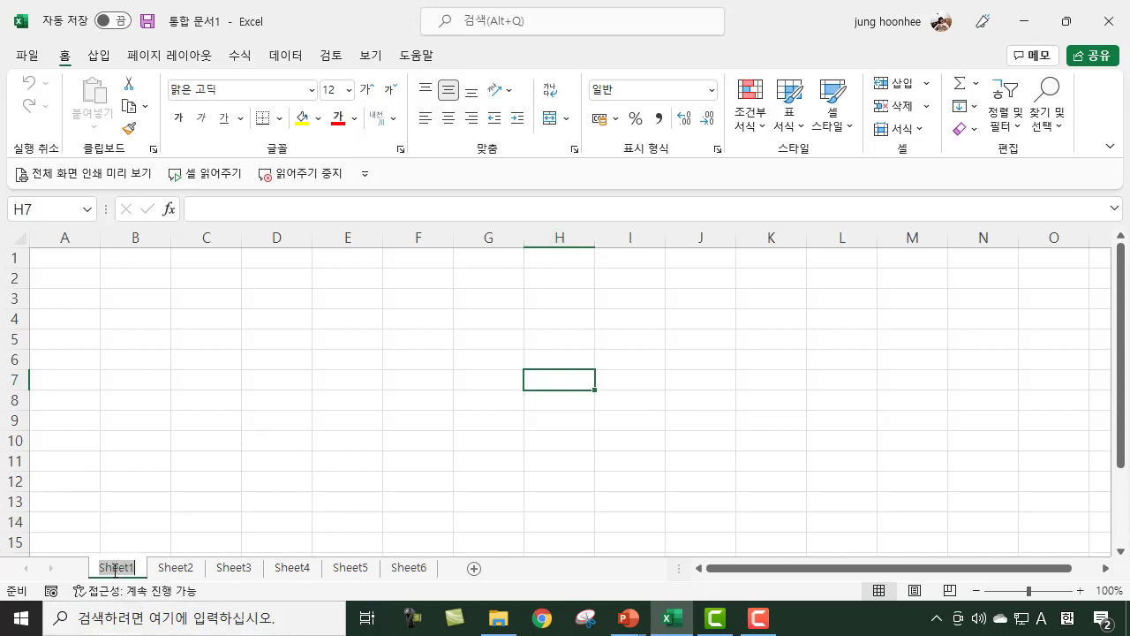
pyautogui.moveTo(715, 618)
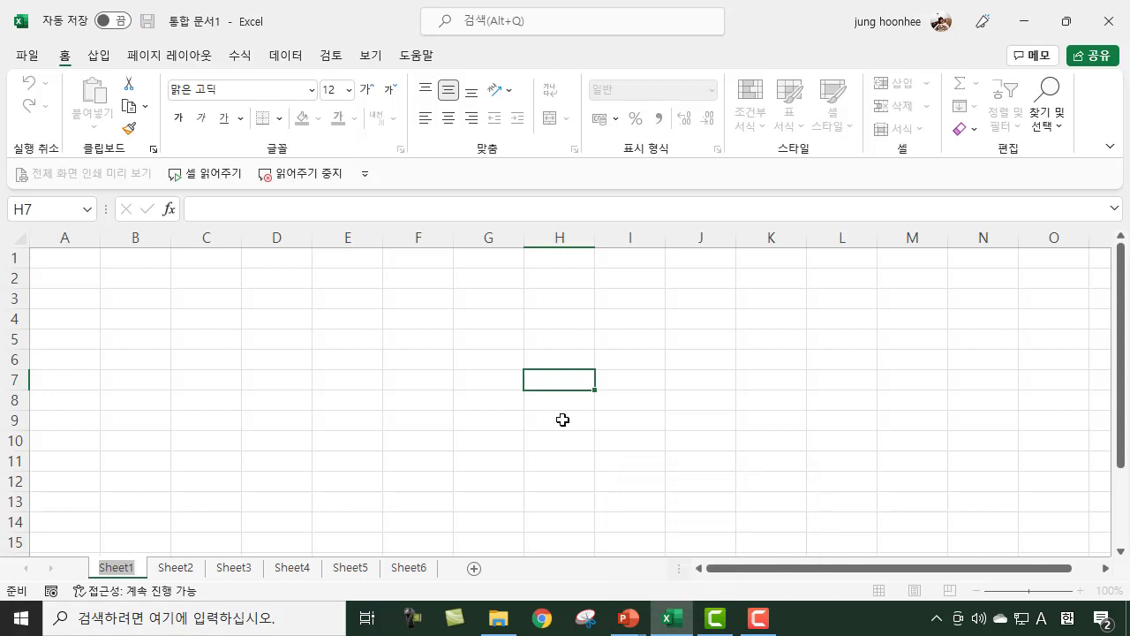
pyautogui.write('du')
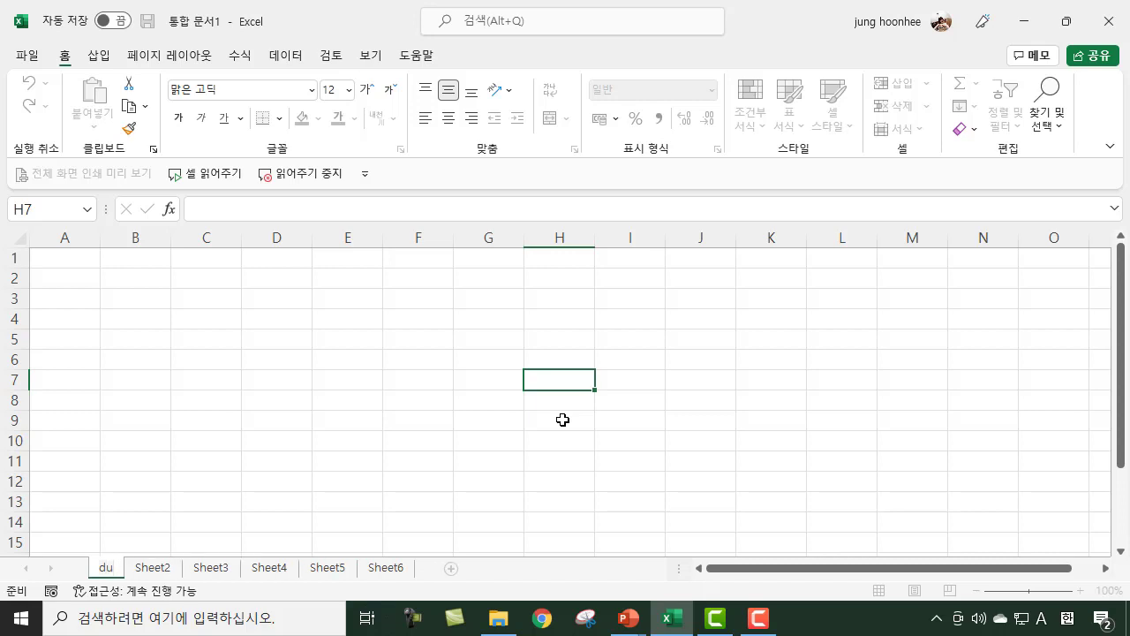
pyautogui.press('BackSpace')
pyautogui.press('BackSpace')
pyautogui.press('Hangul')
pyautogui.write('연스')
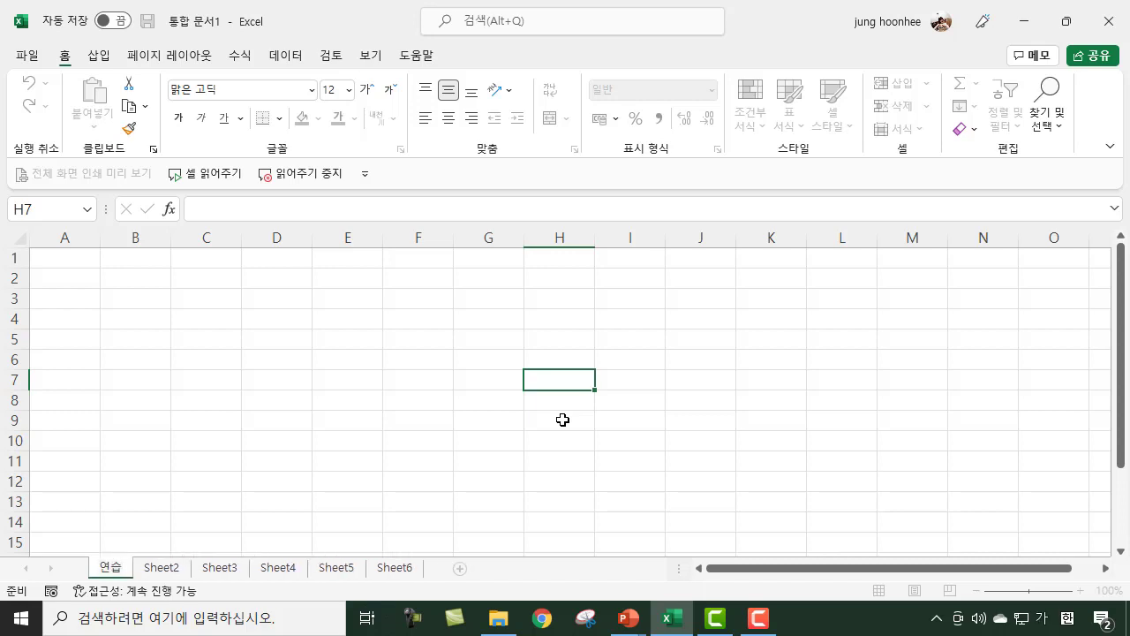
pyautogui.press('Return')
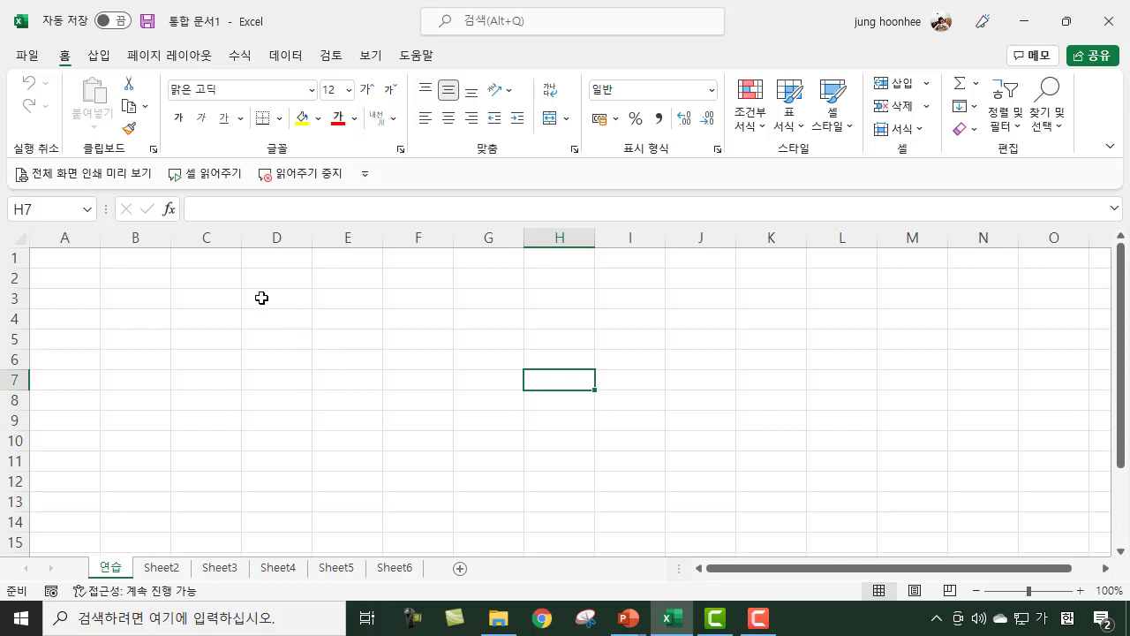
# Step: Select cells C3, C4, C5 and C9 one after another, ending on F10
pyautogui.click(219, 302)
pyautogui.click(212, 320)
pyautogui.click(209, 347)
pyautogui.click(199, 416)
pyautogui.click(436, 442)
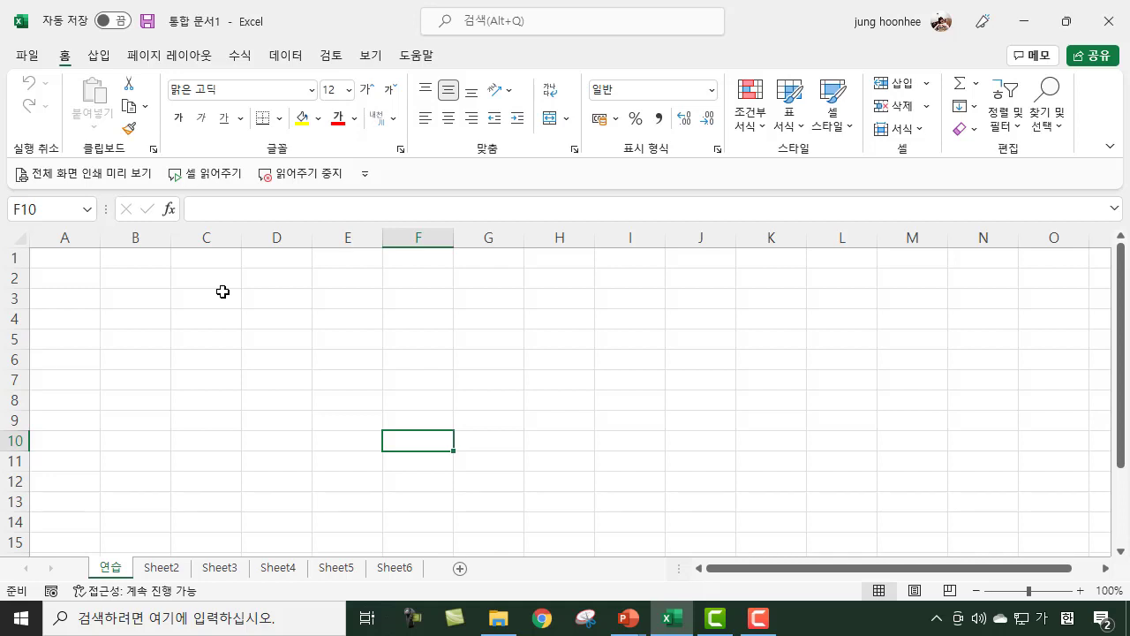
# Step: Enter the text 엑셀연습 in cell B2
pyautogui.click(131, 281)
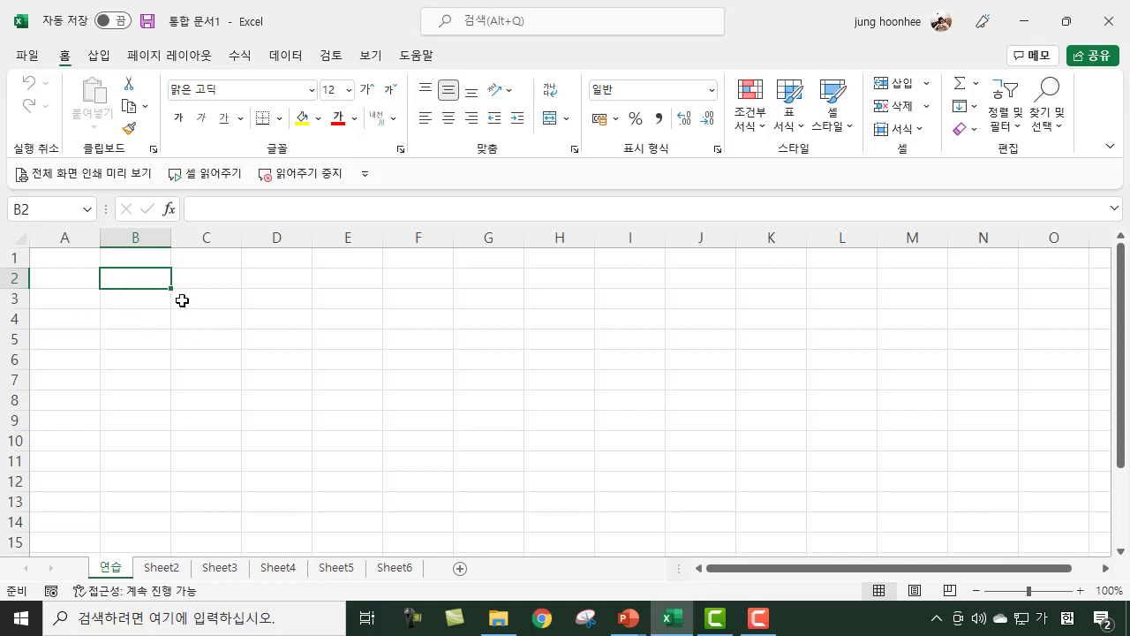
pyautogui.write('엑셀연습')
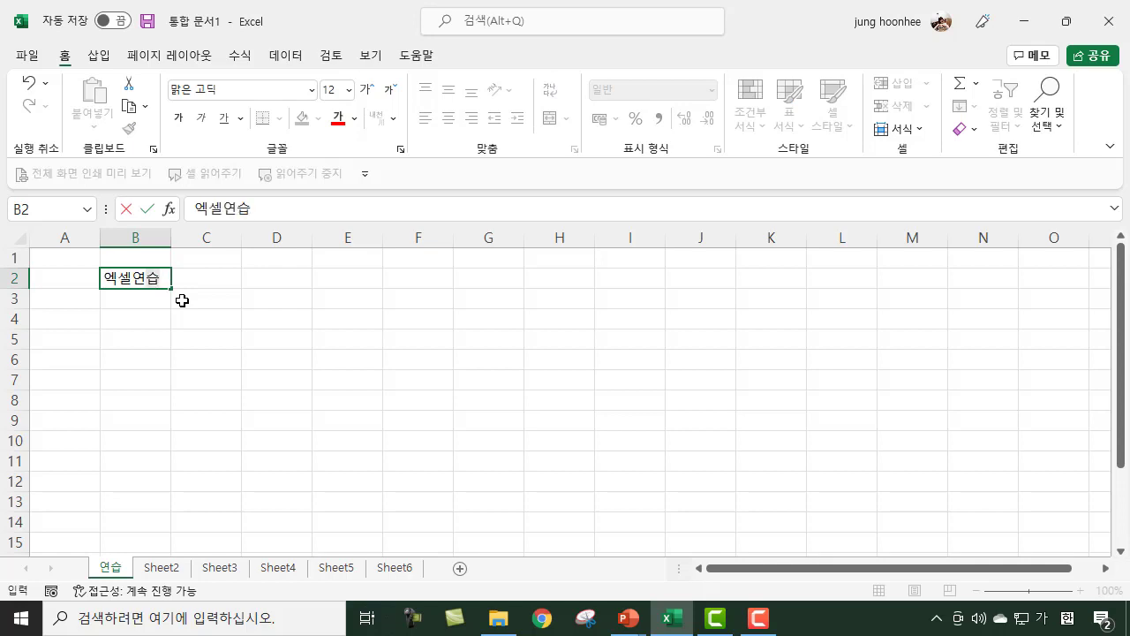
pyautogui.press('Return')
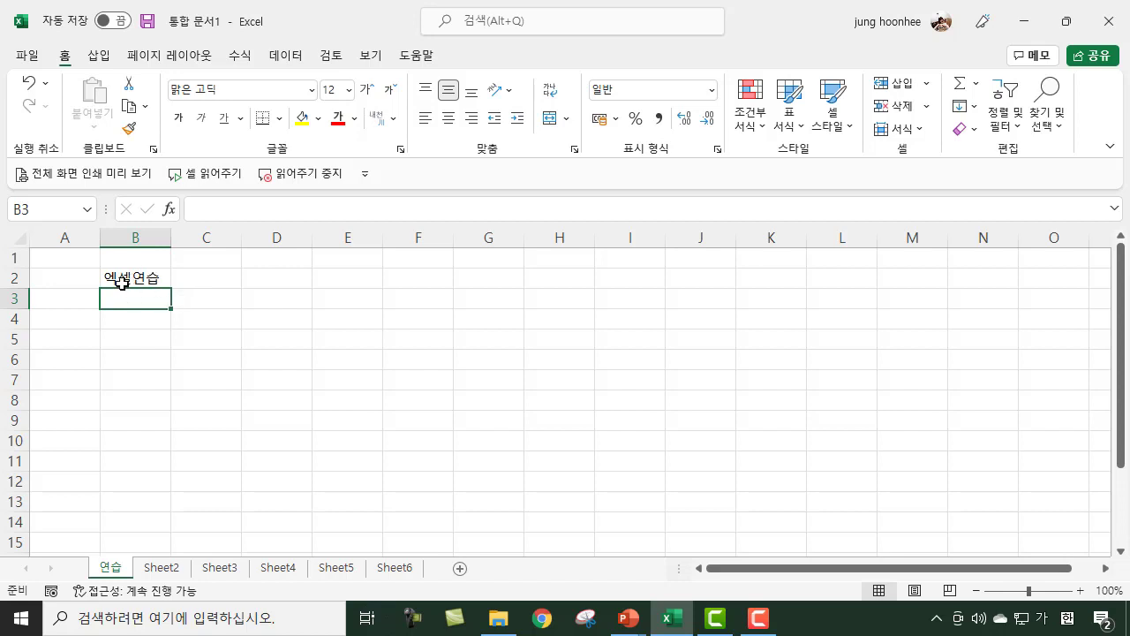
# Step: Clear the contents of cell B2
pyautogui.keyDown('ctrl'); pyautogui.scroll(3, 412, 366); pyautogui.keyUp('ctrl')
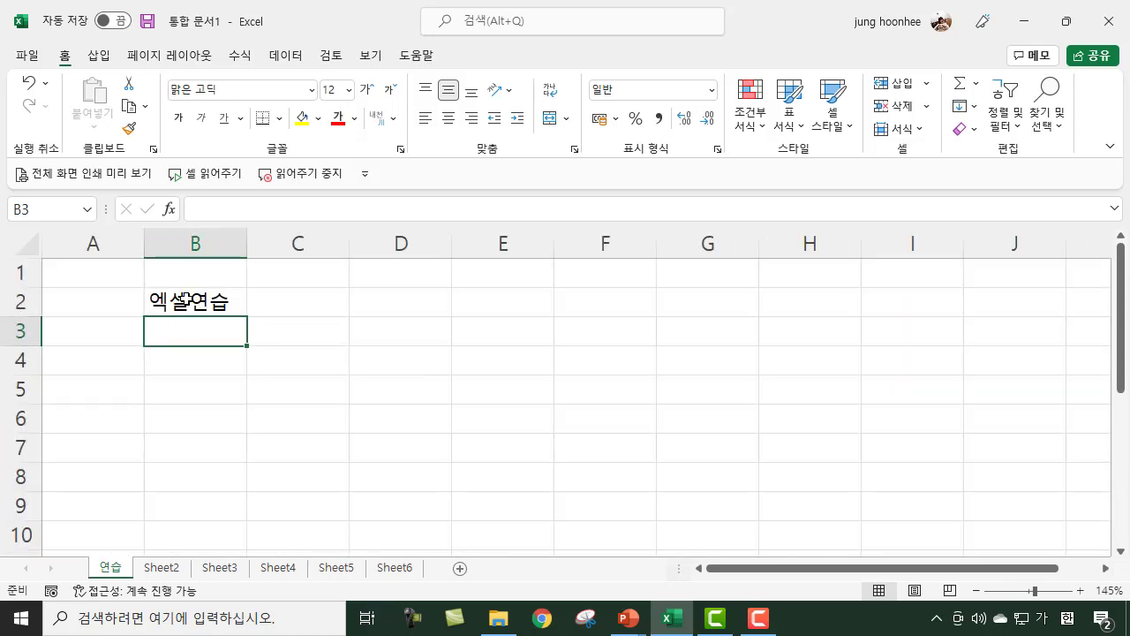
pyautogui.click(185, 300)
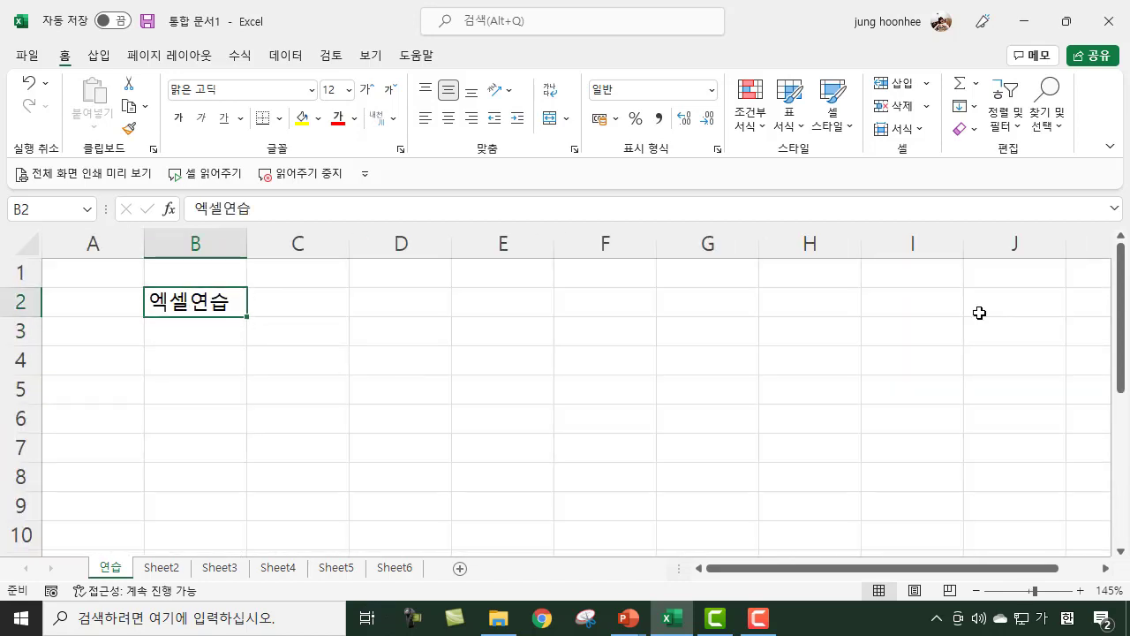
pyautogui.press('Delete')
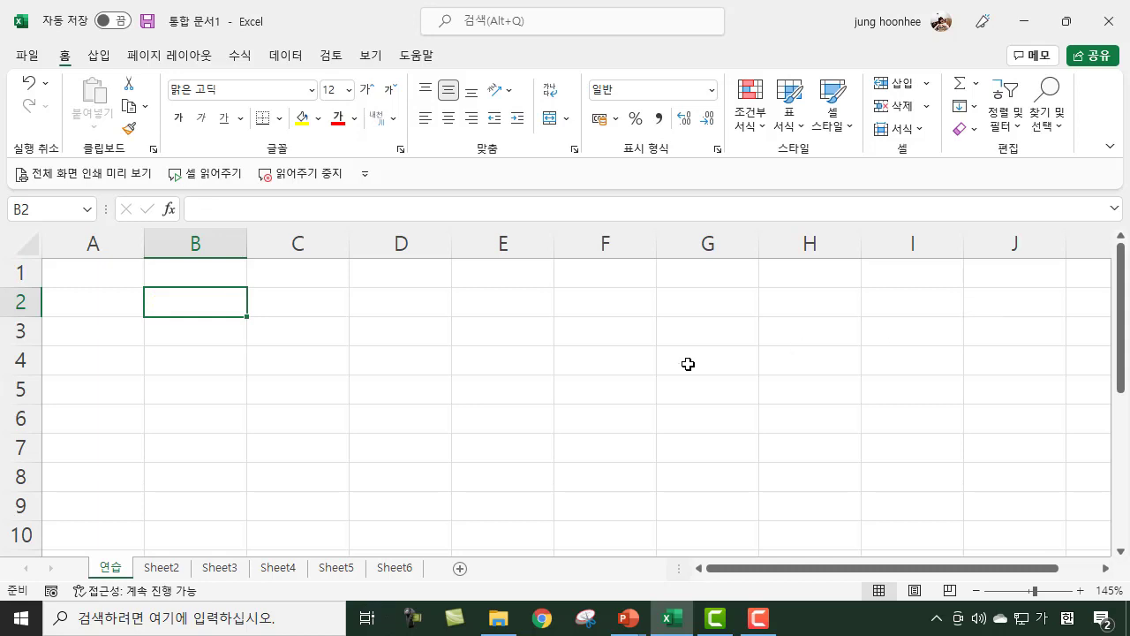
# Step: Select single cells one after another across columns B, D and F, ending on D6
pyautogui.click(373, 471)
pyautogui.click(621, 429)
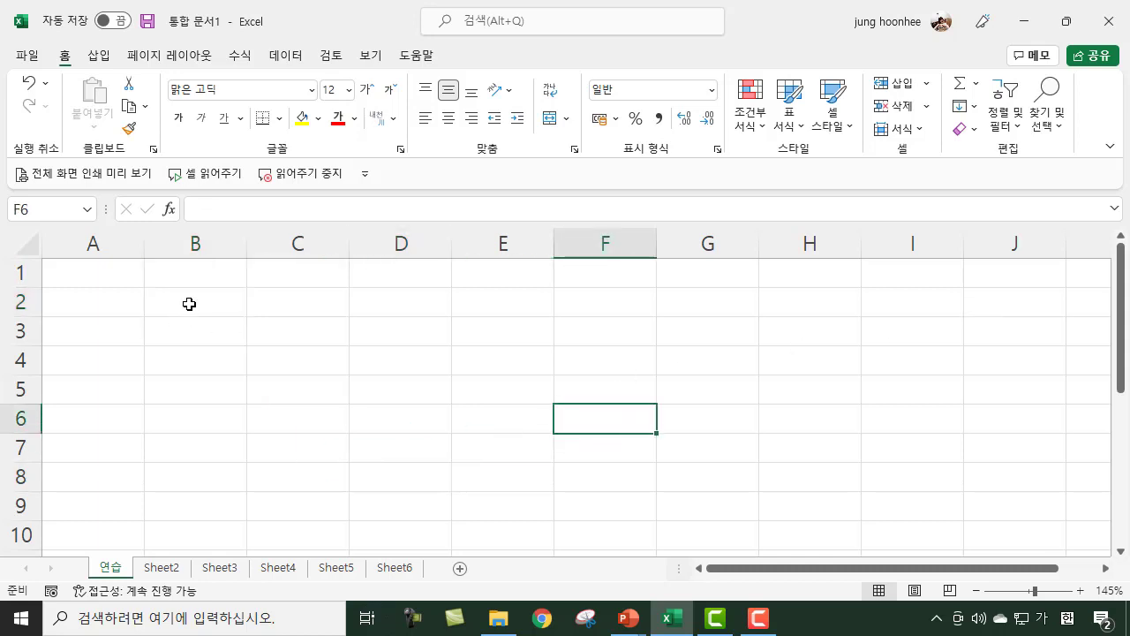
pyautogui.click(189, 303)
pyautogui.click(202, 385)
pyautogui.click(197, 292)
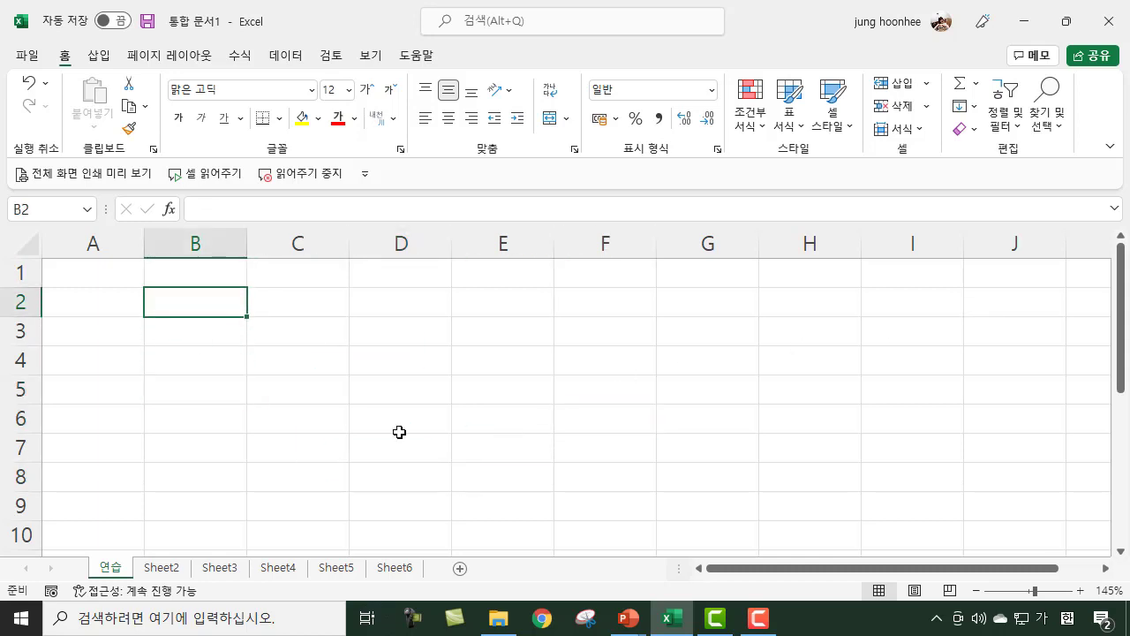
pyautogui.click(399, 431)
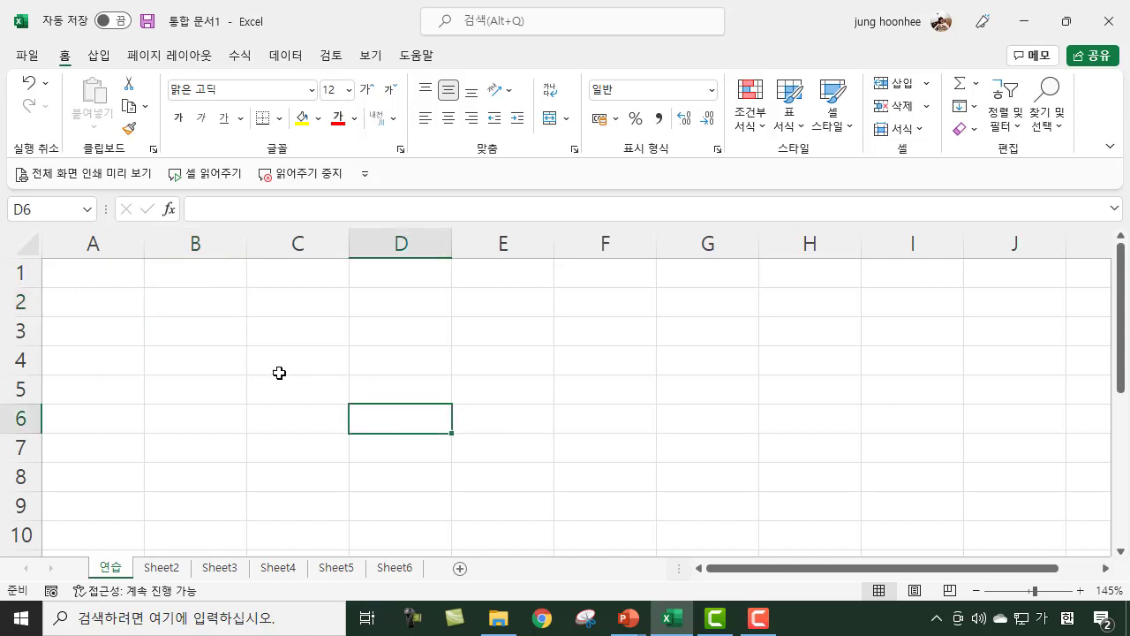
# Step: Enter the heading 제품 in cell B3 and the product name 무화과빵 in B4
pyautogui.click(184, 332)
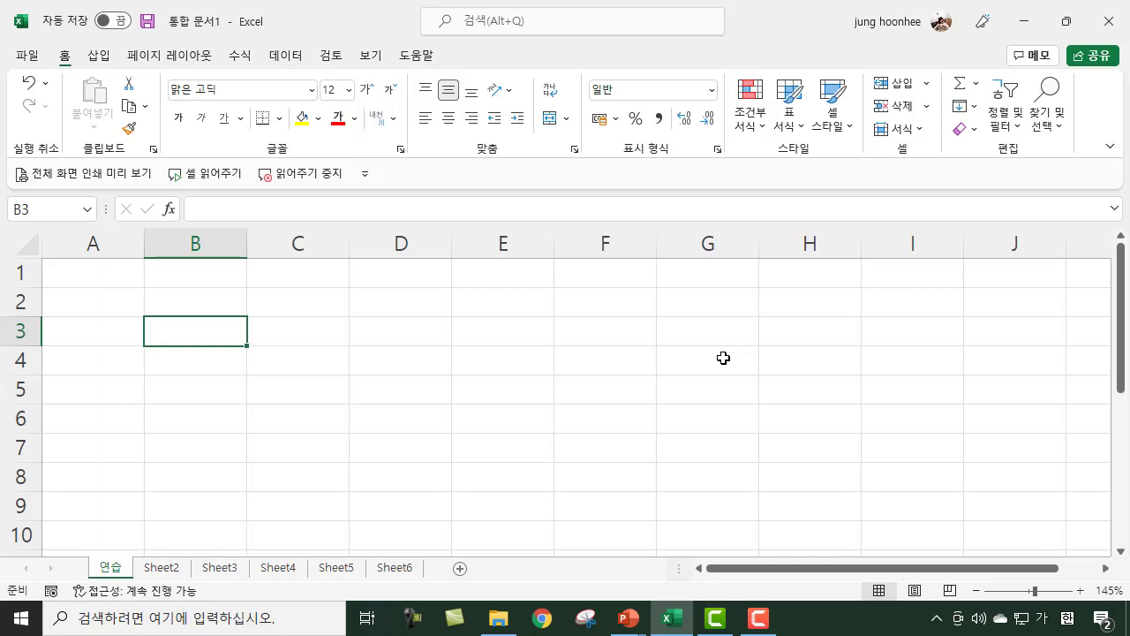
pyautogui.write('젤')
pyautogui.write('품')
pyautogui.press('Return')
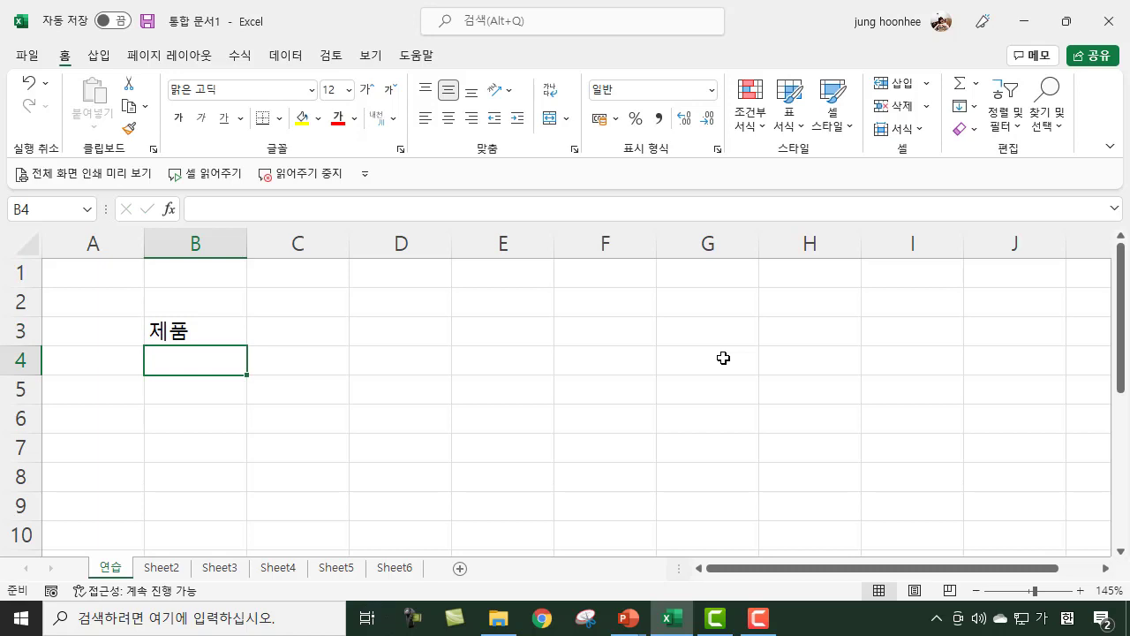
pyautogui.write('무화')
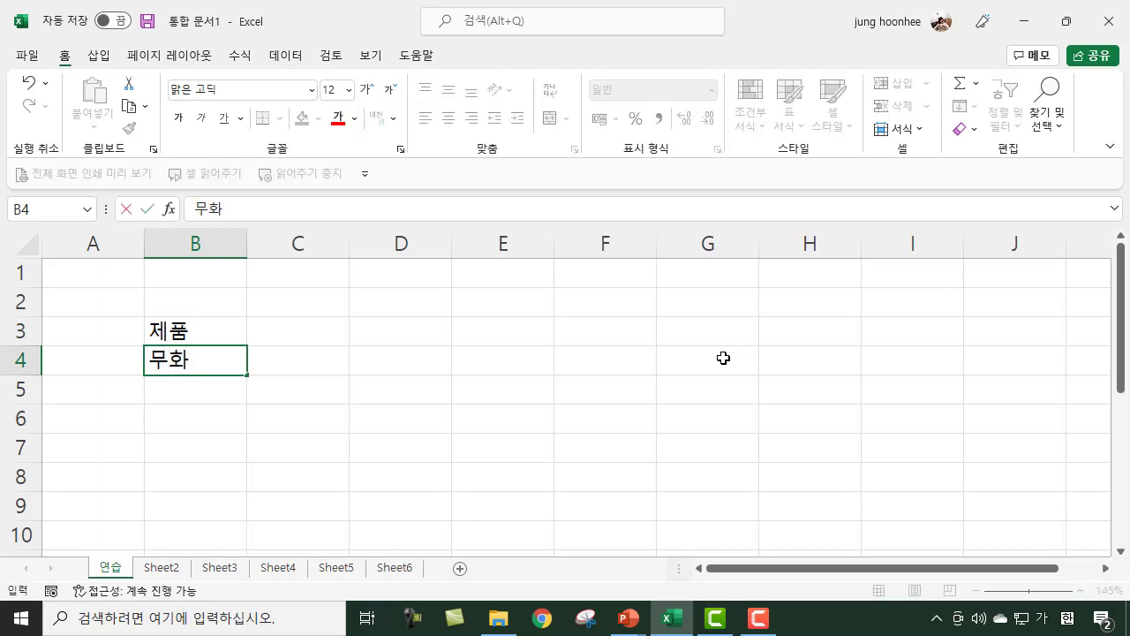
pyautogui.write('과빵')
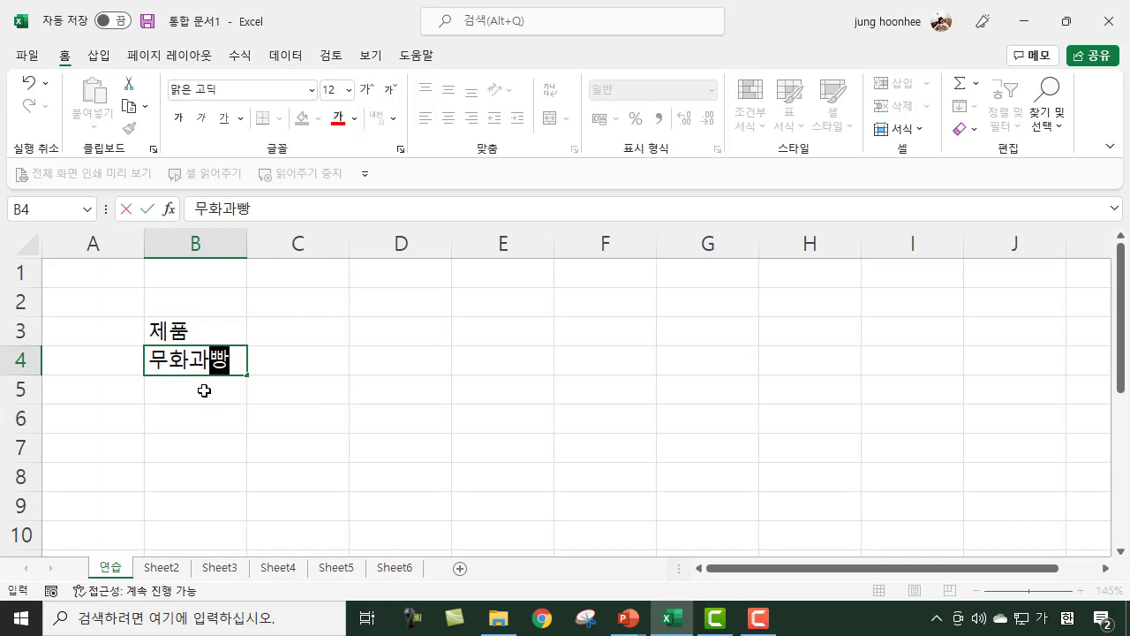
pyautogui.click(204, 391)
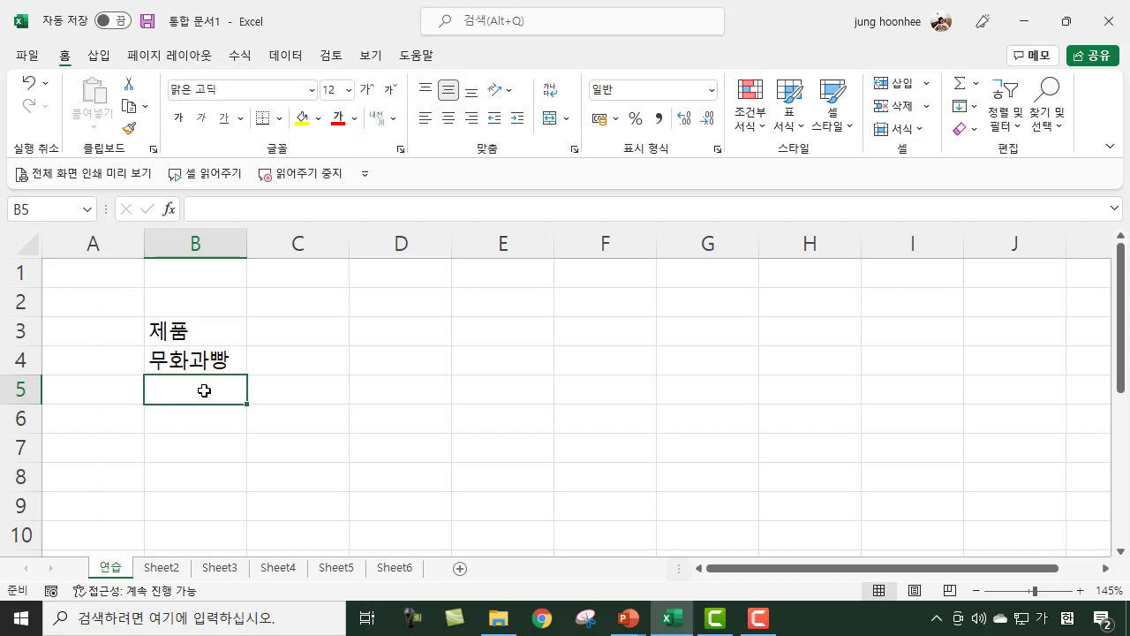
# Step: Enter the product name 상큼유자 in cell B5 and add 깨찰빵 on a second line within the same cell
pyautogui.write('상큼')
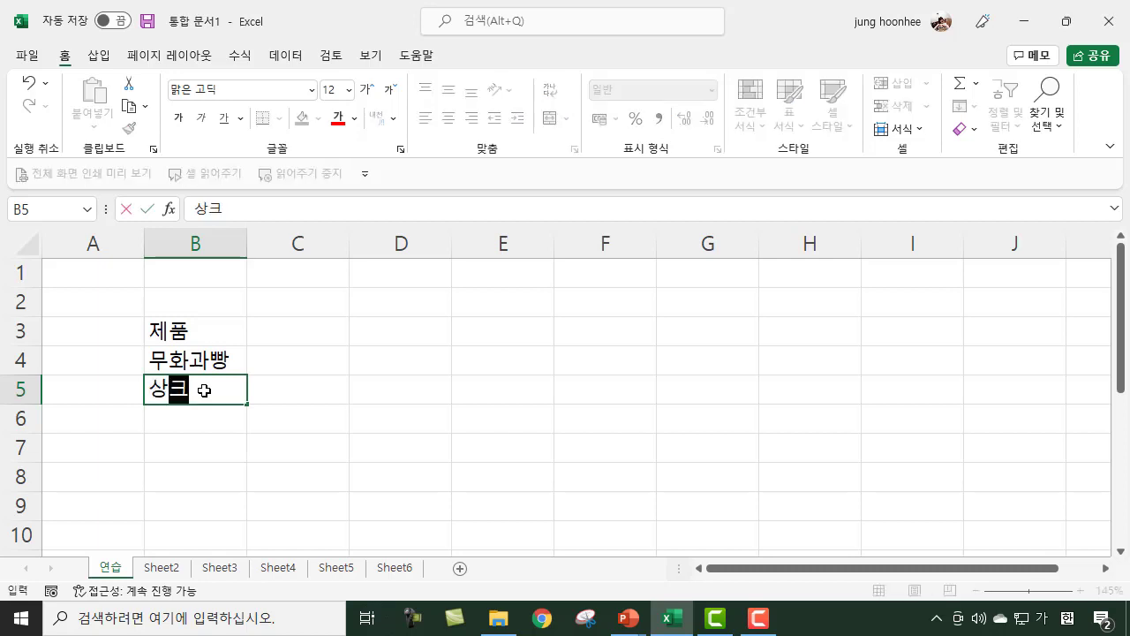
pyautogui.write('유자')
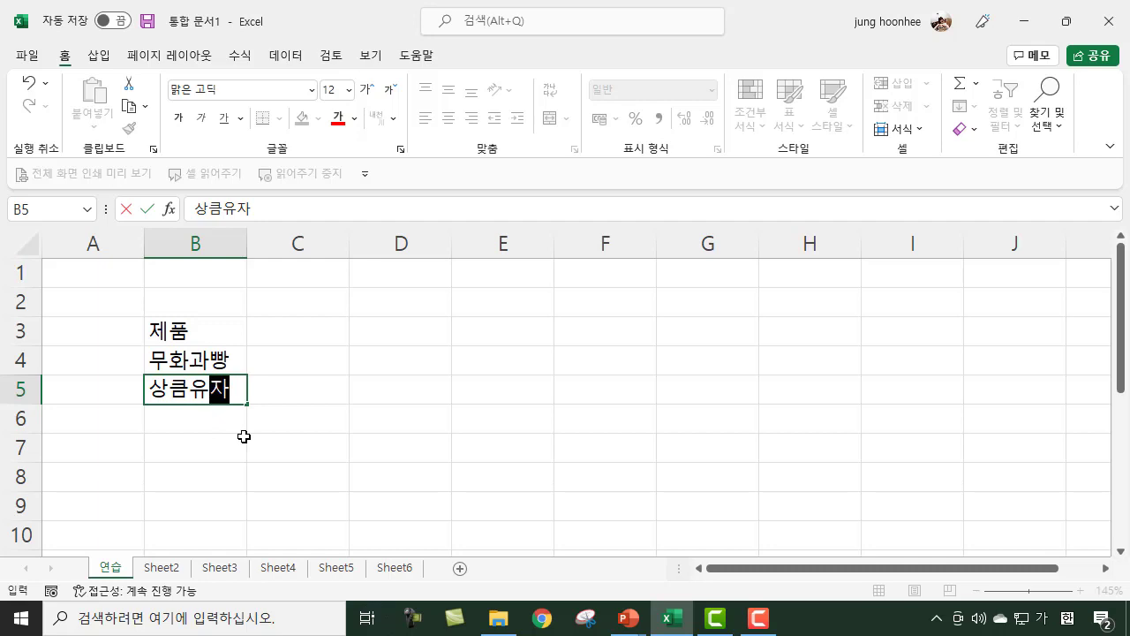
pyautogui.press('Return')
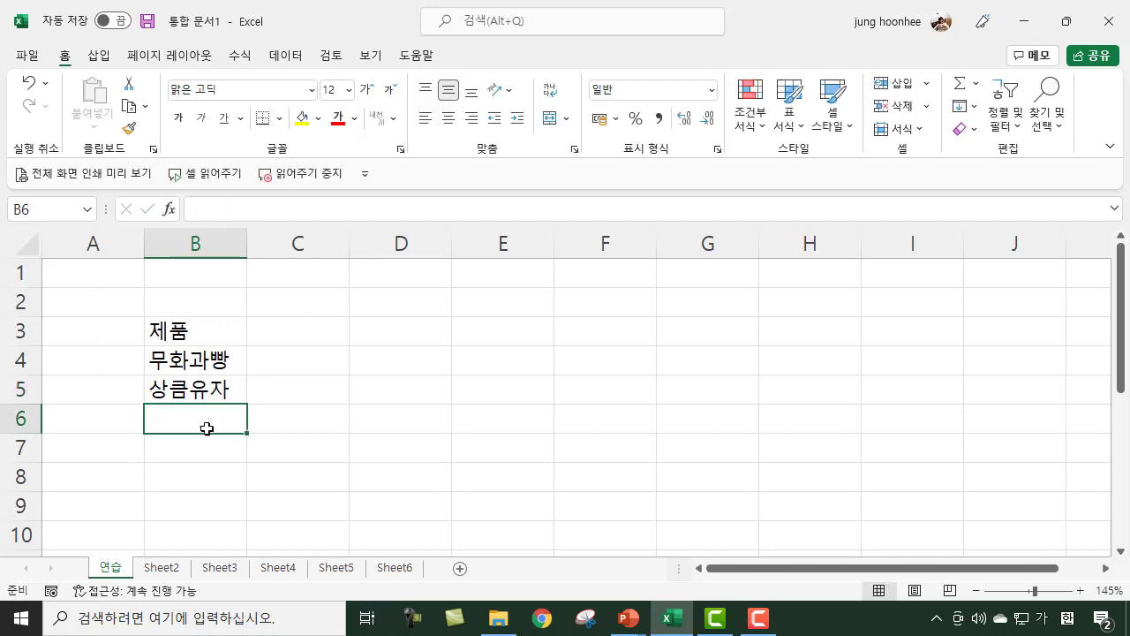
pyautogui.doubleClick(233, 389)
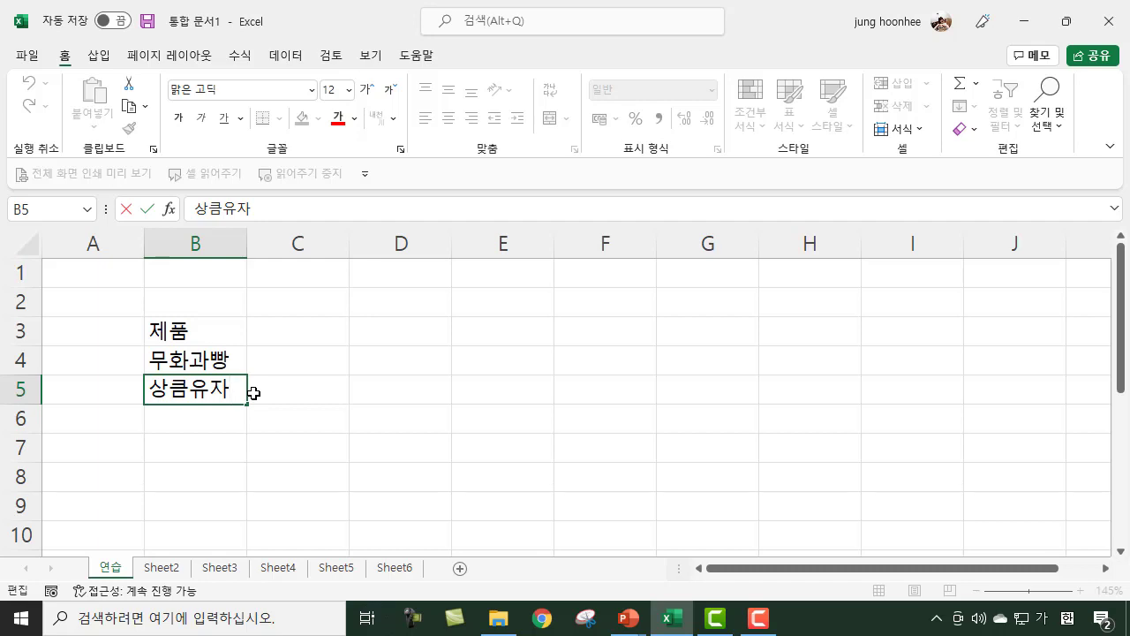
pyautogui.hotkey('alt', 'Return')
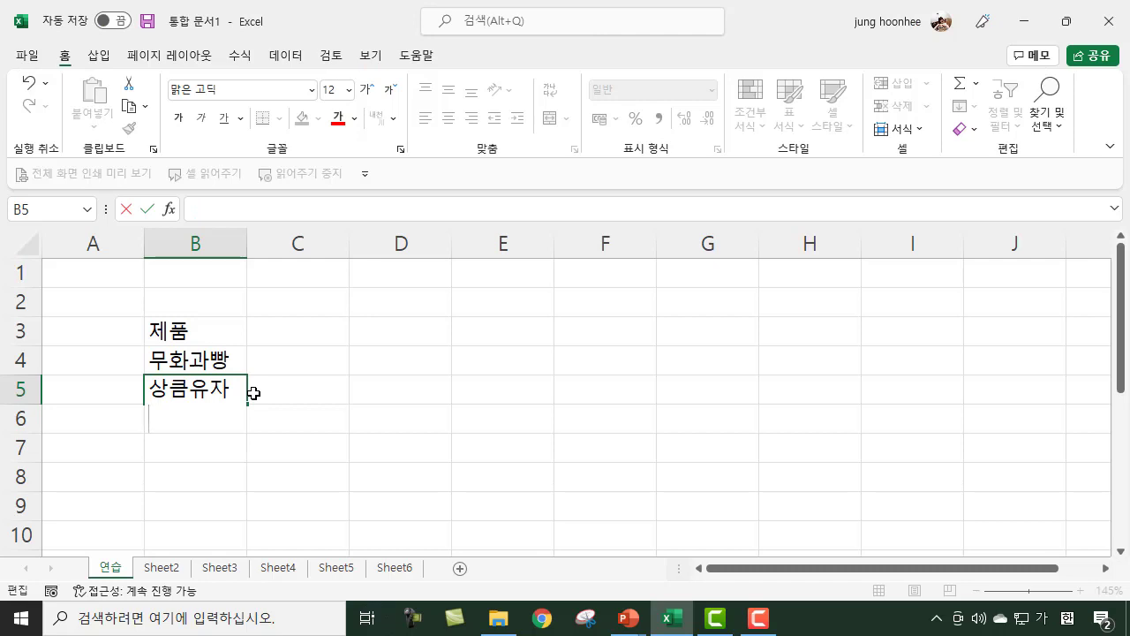
pyautogui.write('깨찰빵')
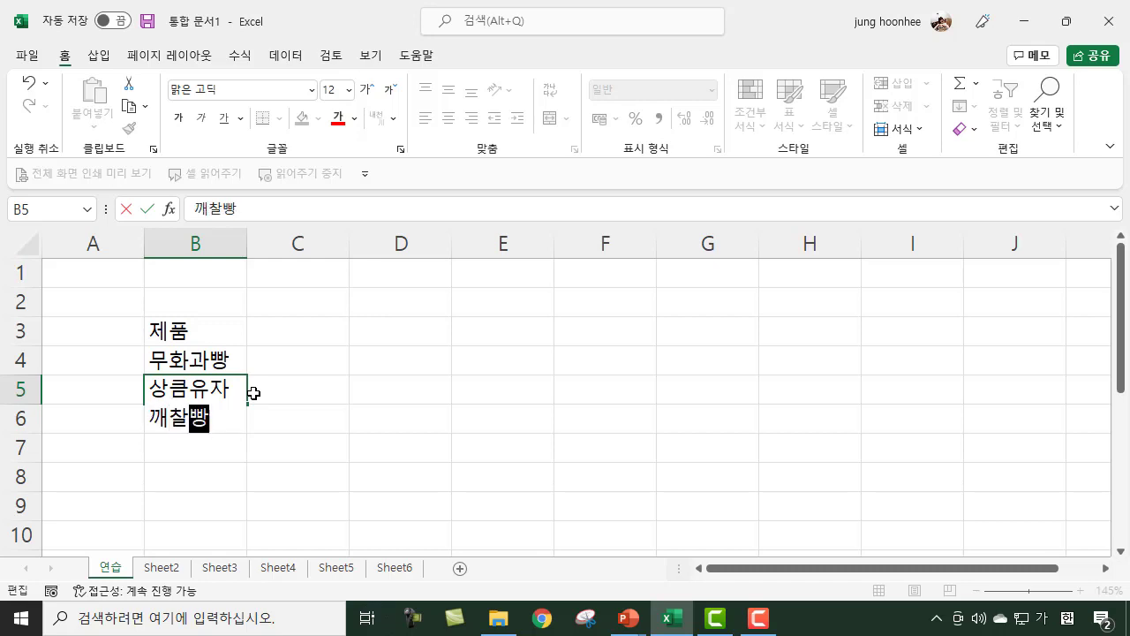
pyautogui.press('Return')
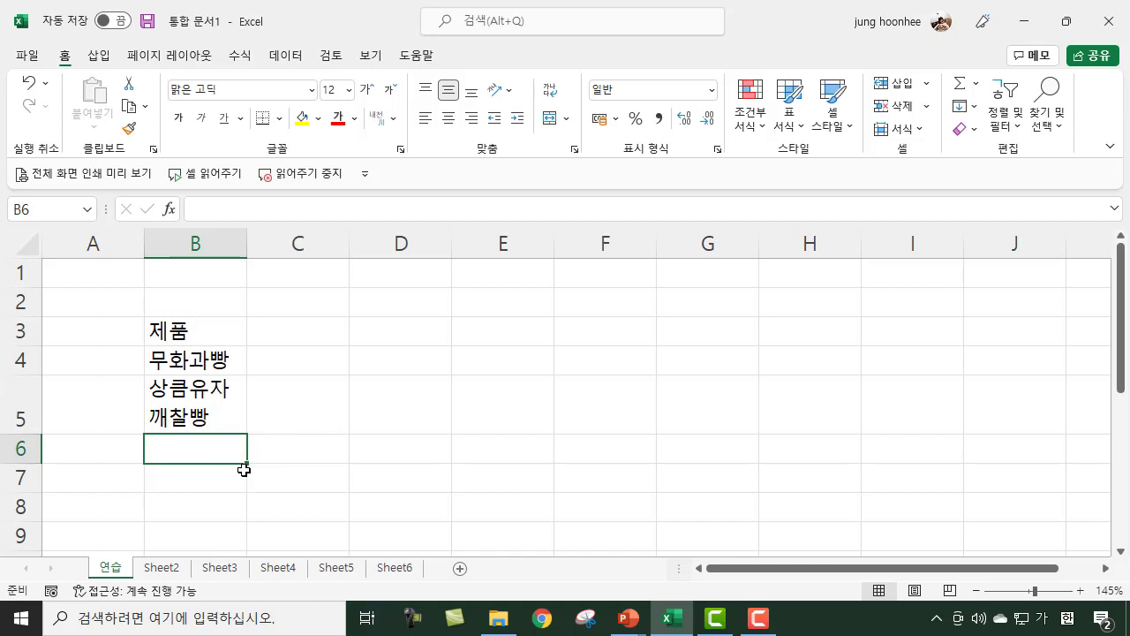
# Step: Enter the heading 수량 in cell C3 with the quantities 100 in C4 and 250 in C5
pyautogui.click(310, 326)
pyautogui.write('수량')
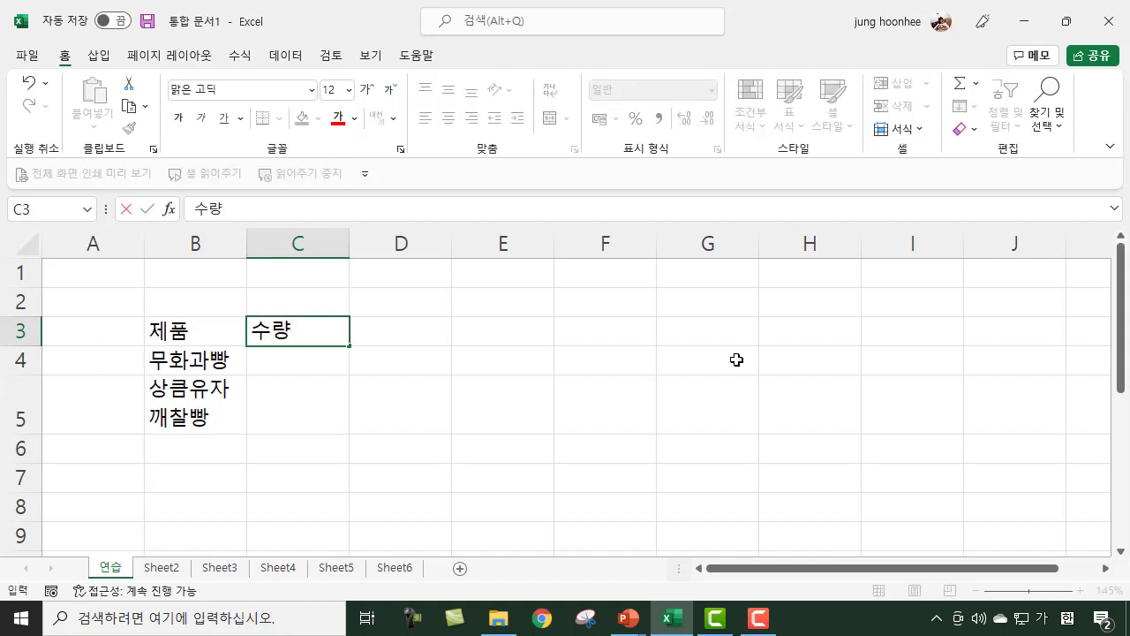
pyautogui.press('Return')
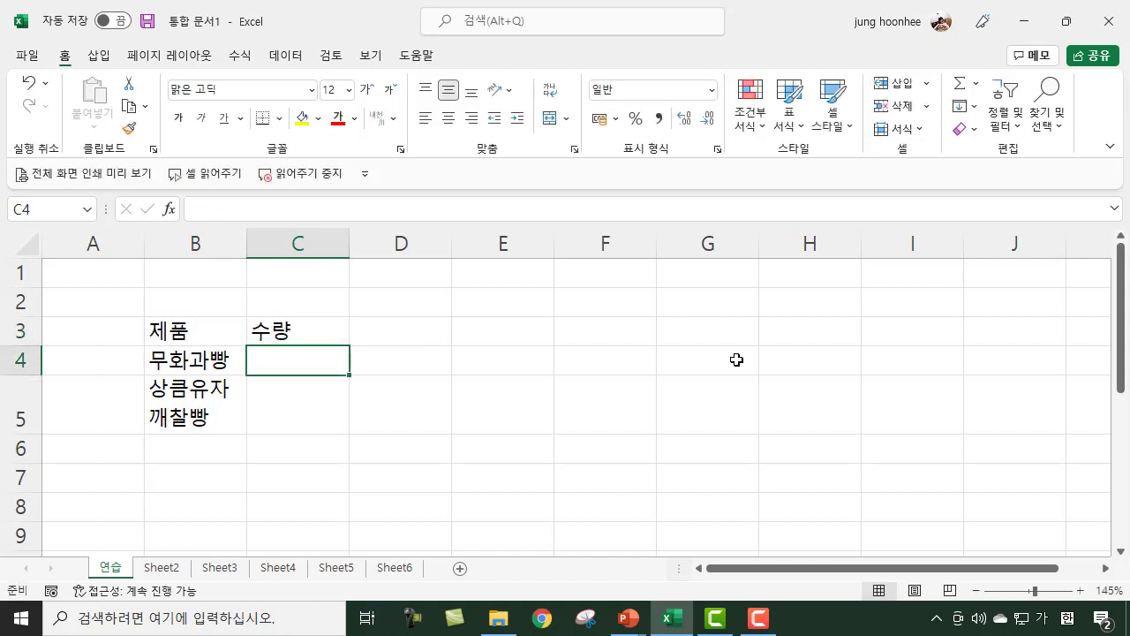
pyautogui.write('100')
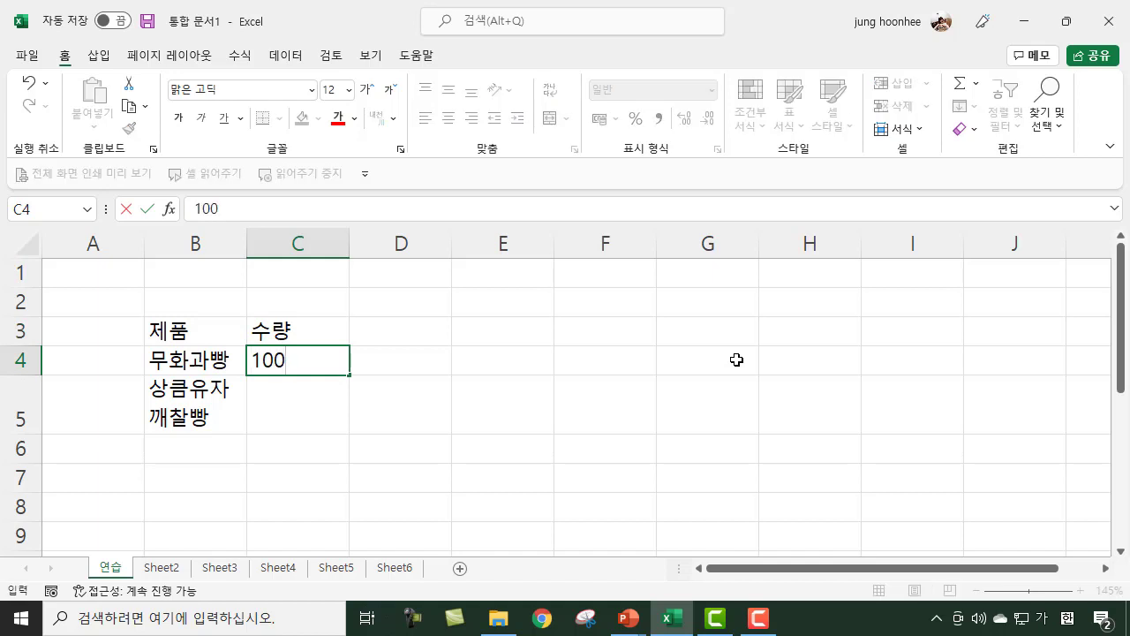
pyautogui.press('Return')
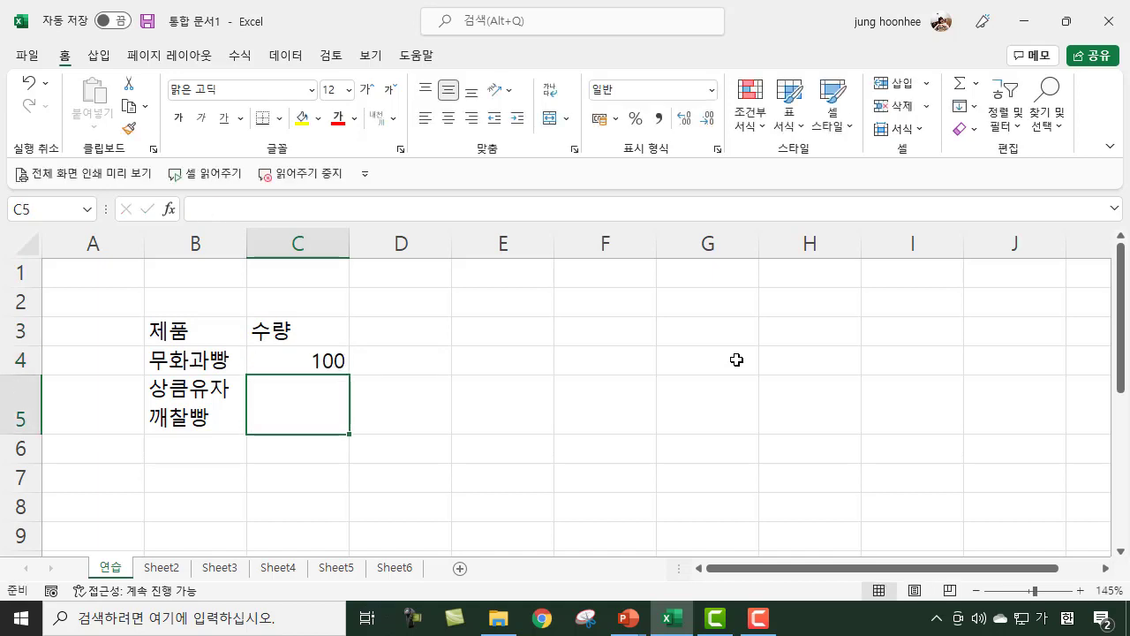
pyautogui.write('250')
pyautogui.press('Return')
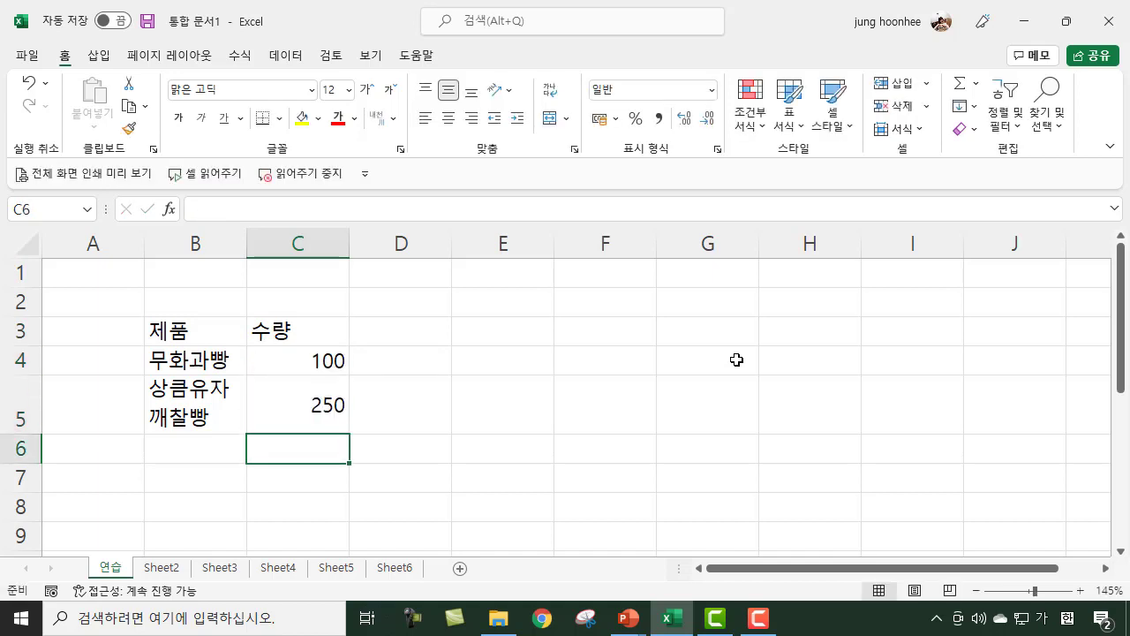
pyautogui.click(272, 362)
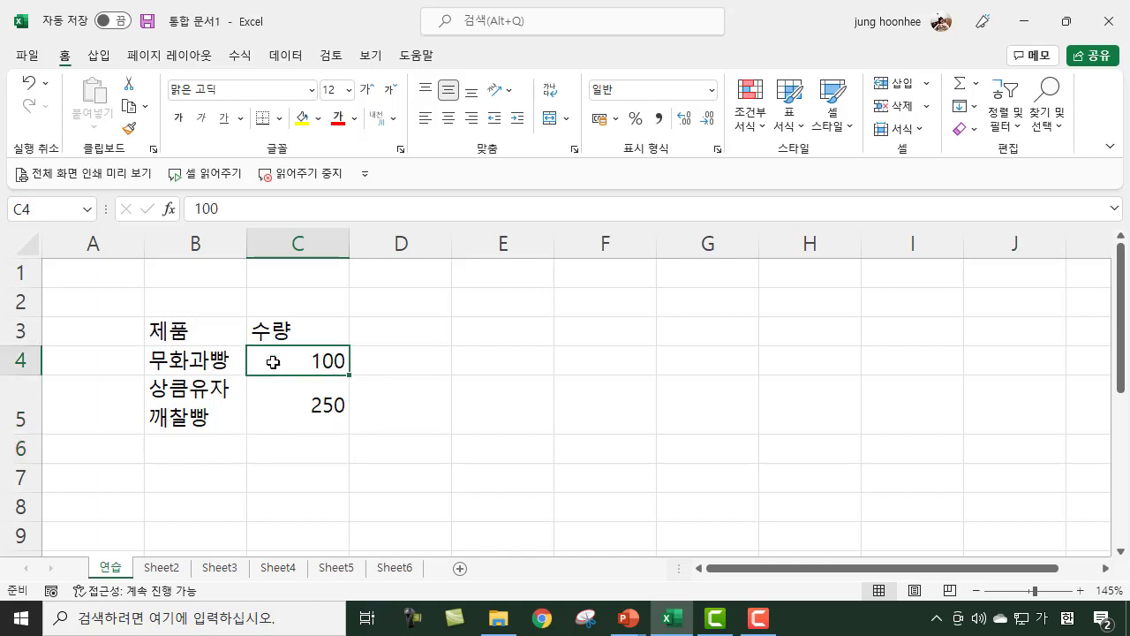
pyautogui.click(327, 402)
pyautogui.click(331, 359)
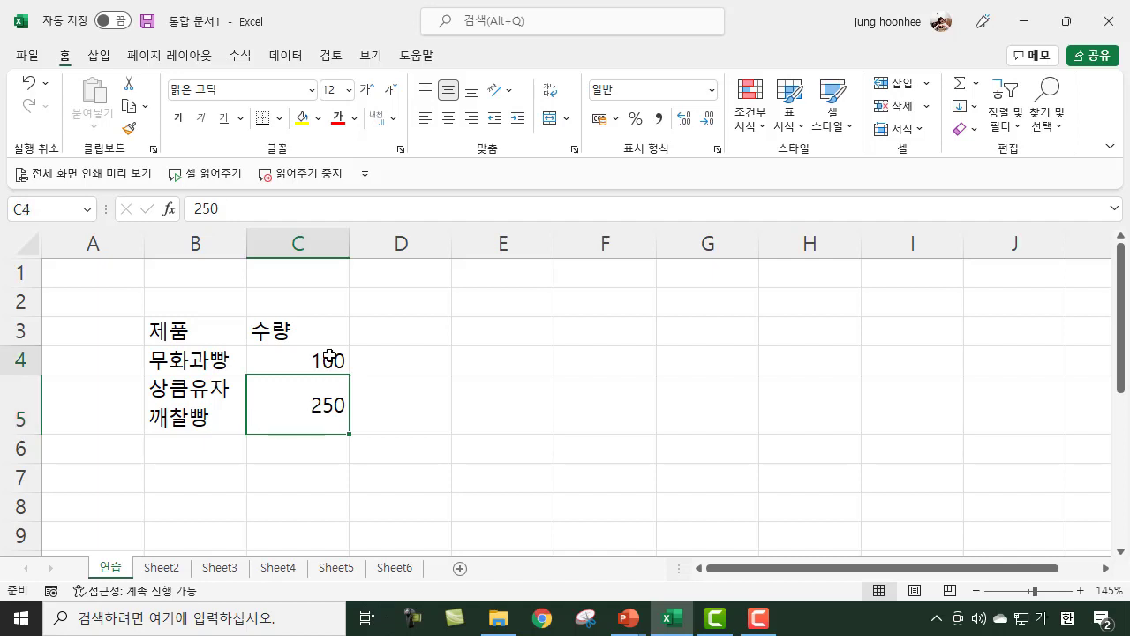
pyautogui.click(326, 404)
pyautogui.click(444, 403)
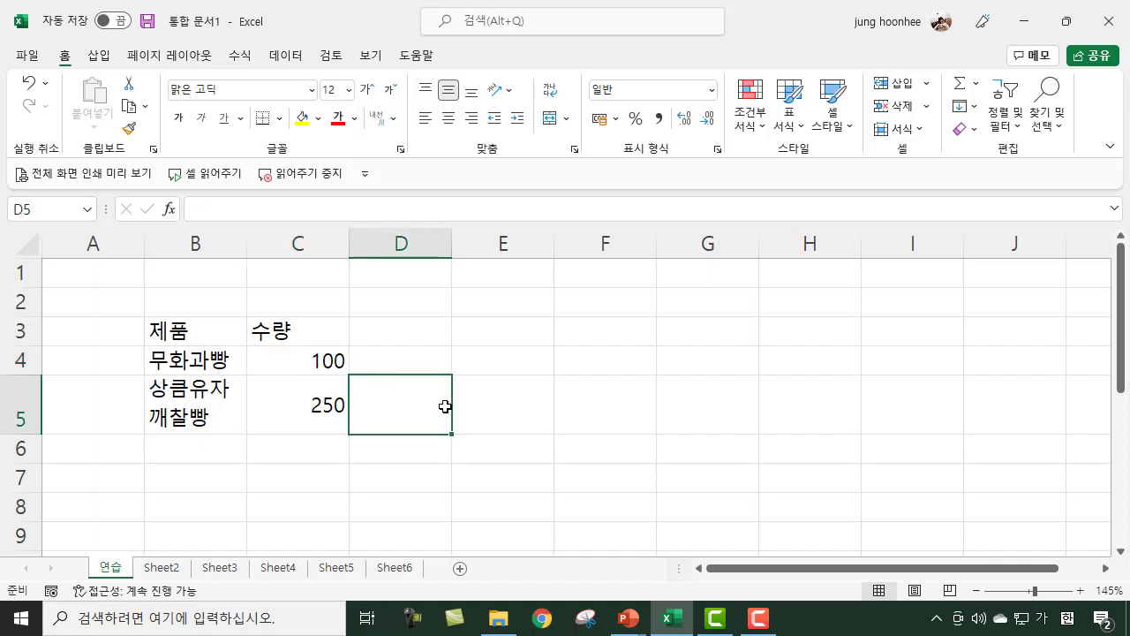
# Step: Enter the heading 단가 in cell D3 with the unit prices 7000 in D4 and 6000 in D5
pyautogui.click(416, 329)
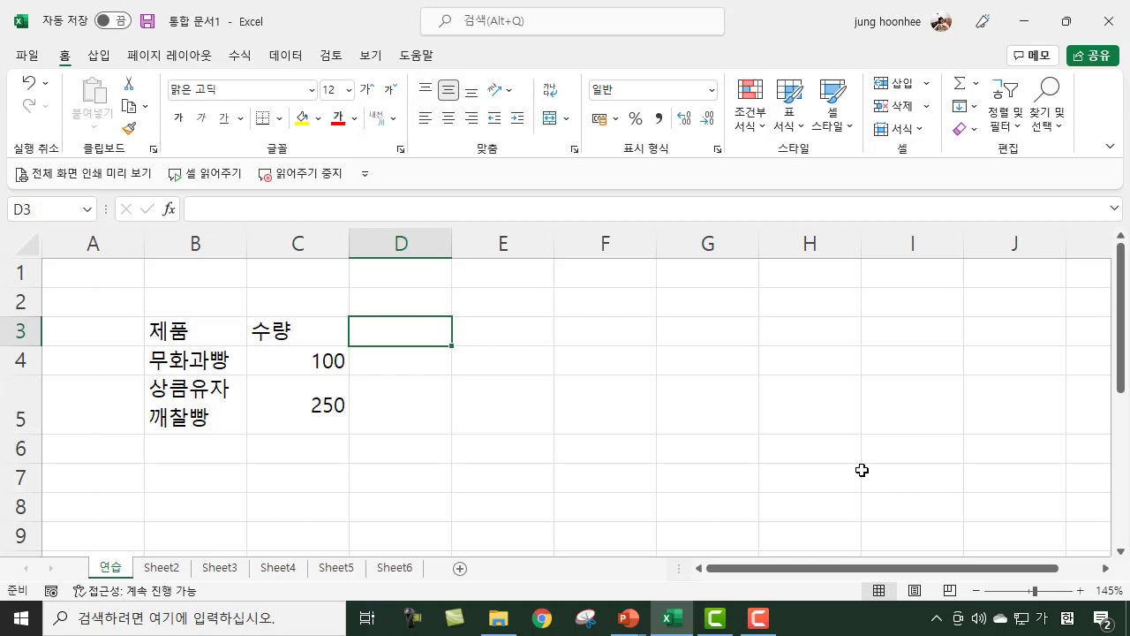
pyautogui.write('단가')
pyautogui.press('Return')
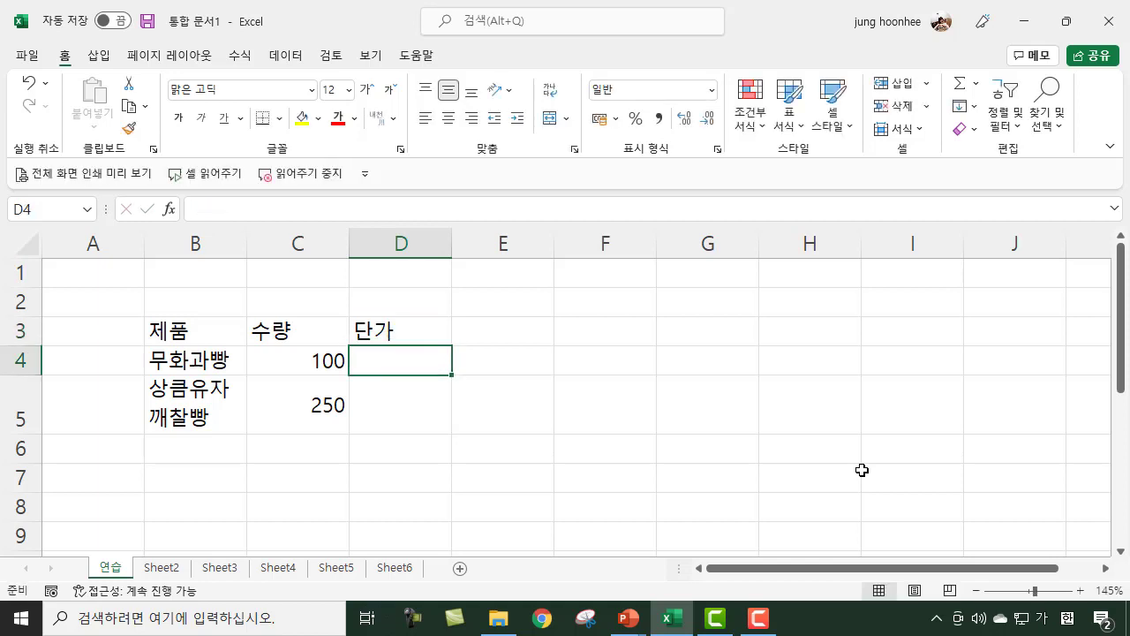
pyautogui.write('7000')
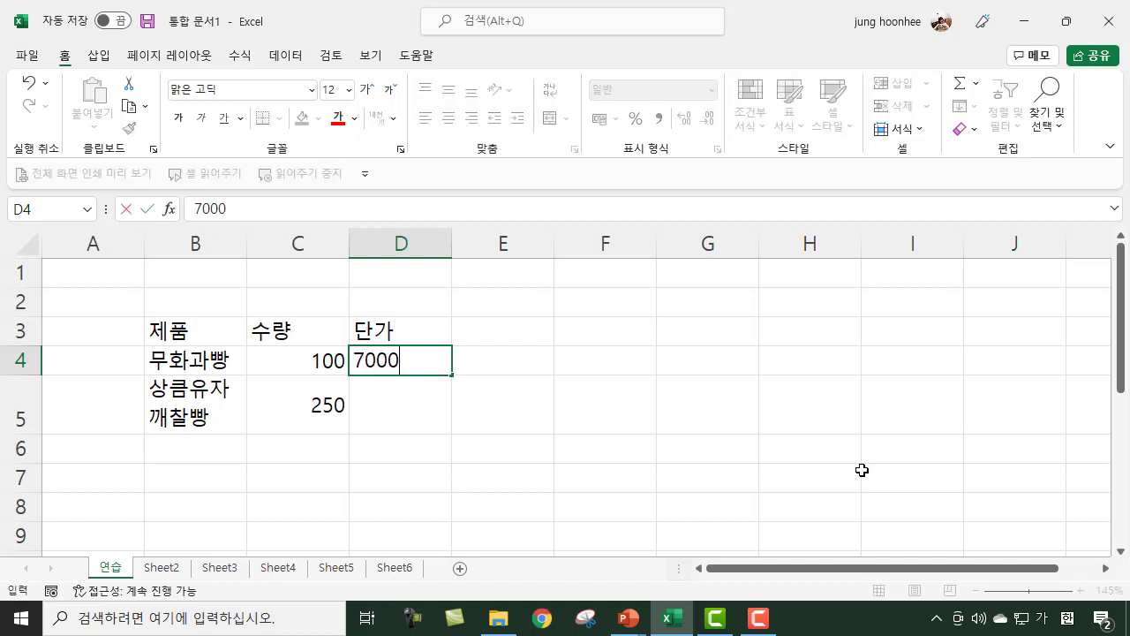
pyautogui.press('Return')
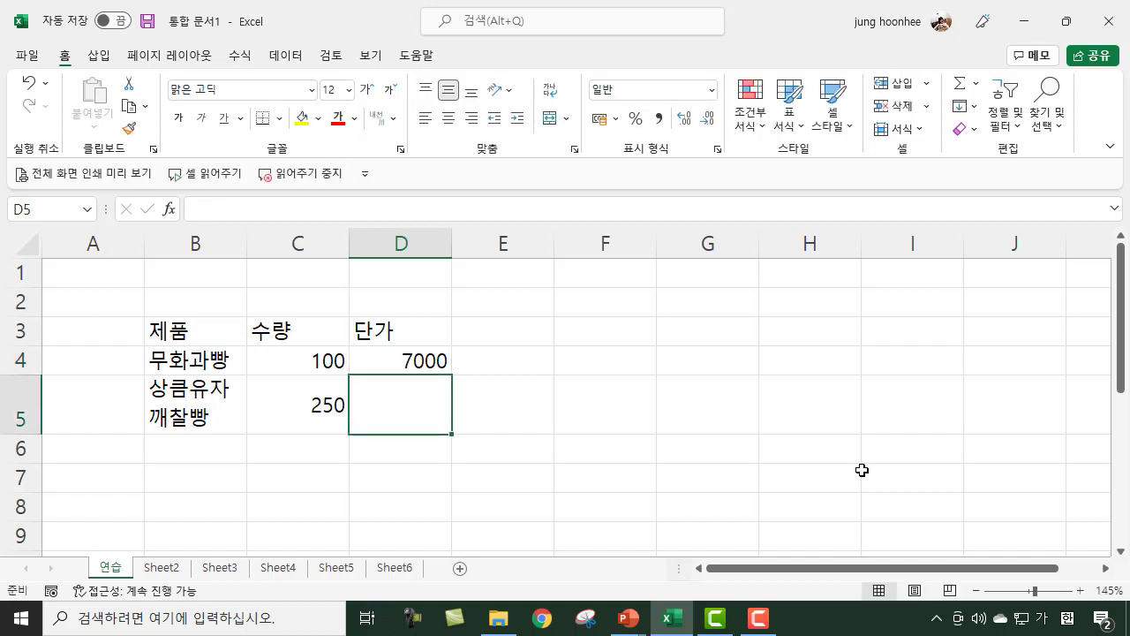
pyautogui.write('6000')
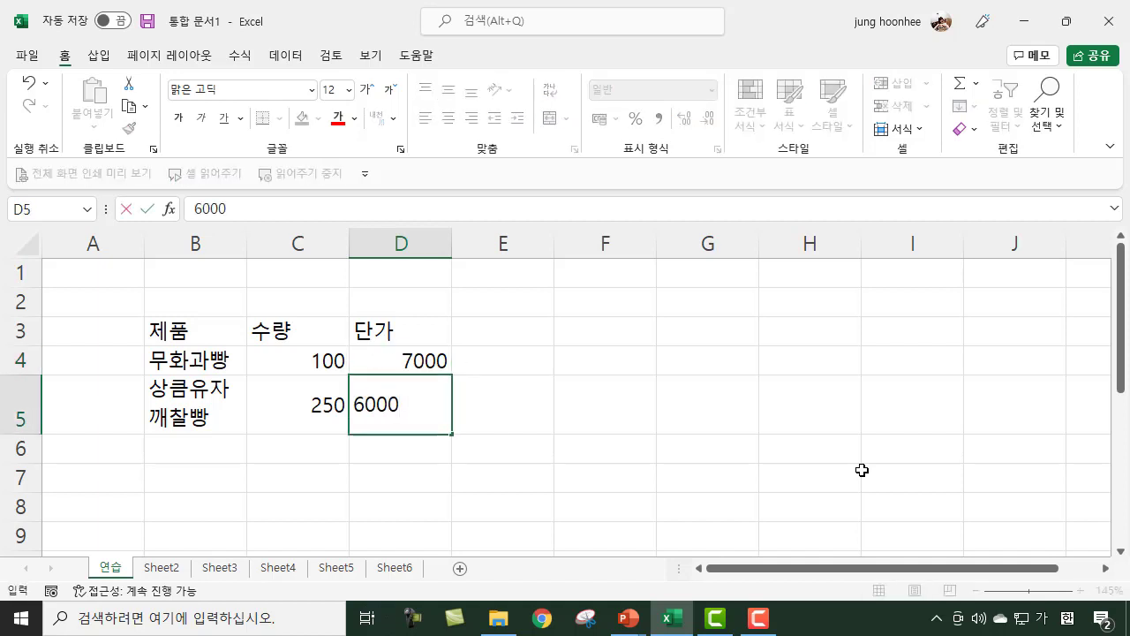
pyautogui.press('Return')
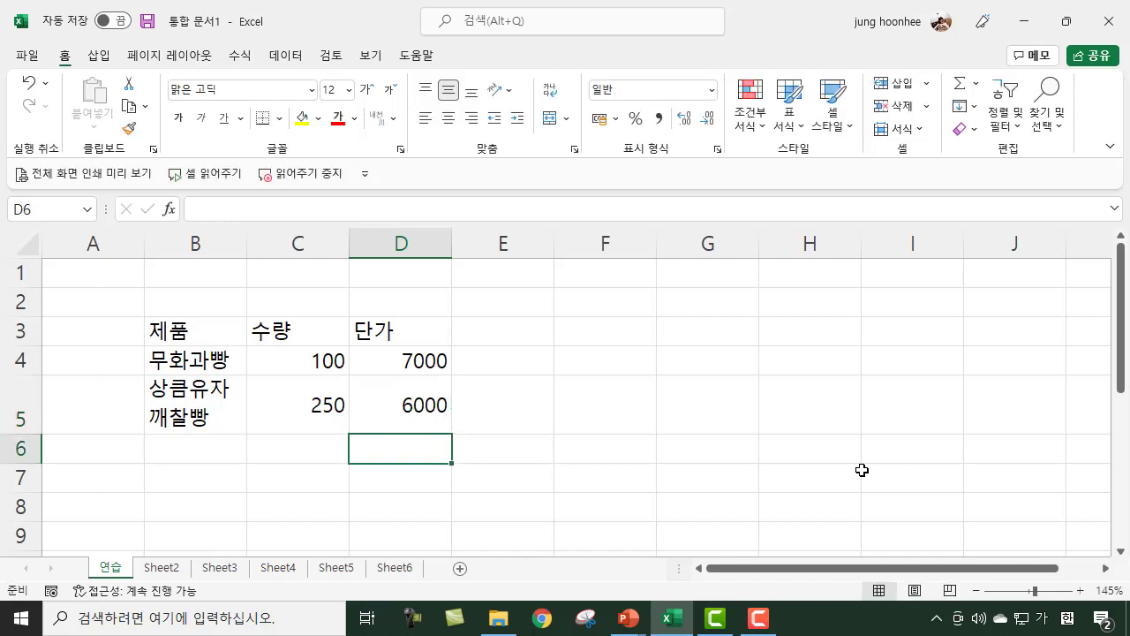
pyautogui.click(168, 328)
pyautogui.moveTo(168, 327); pyautogui.dragTo(446, 419)
pyautogui.click(677, 443)
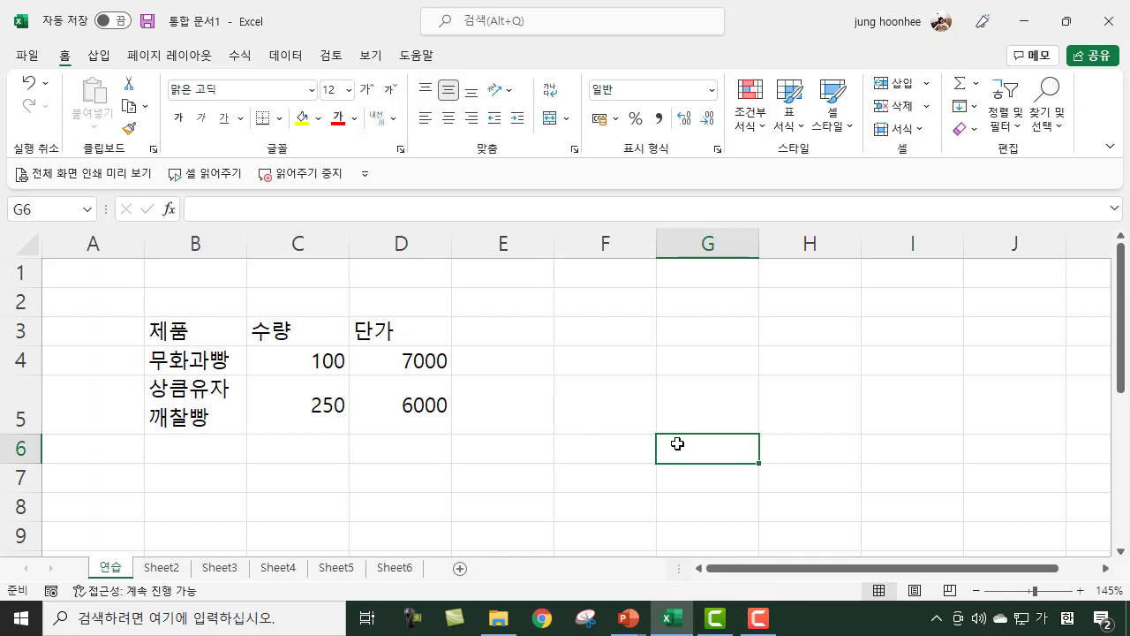
pyautogui.click(606, 331)
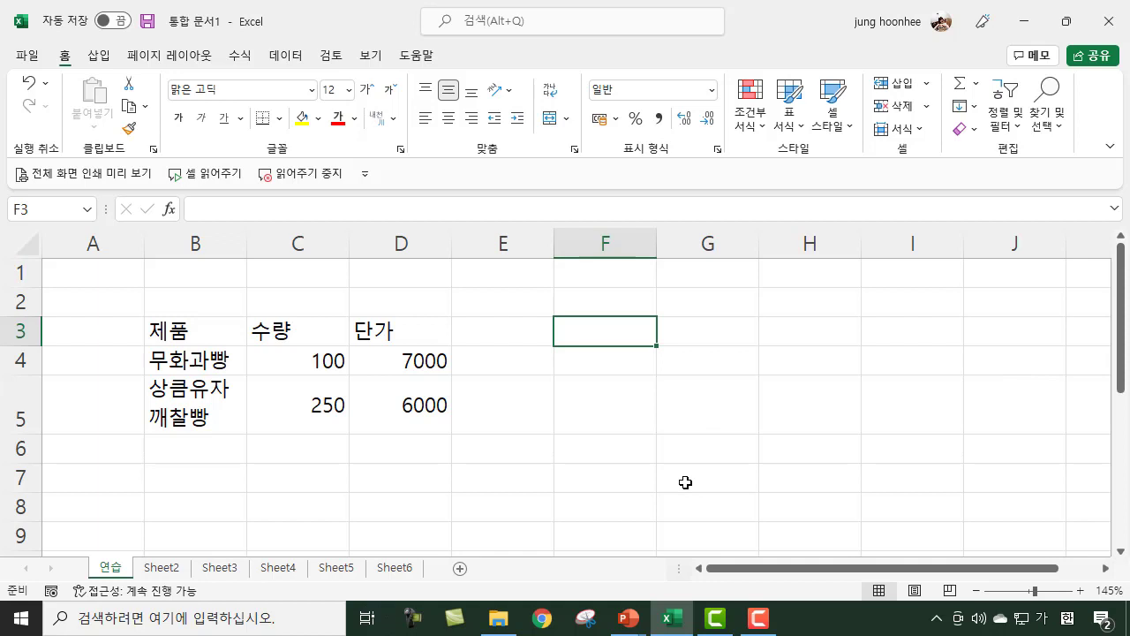
pyautogui.click(632, 496)
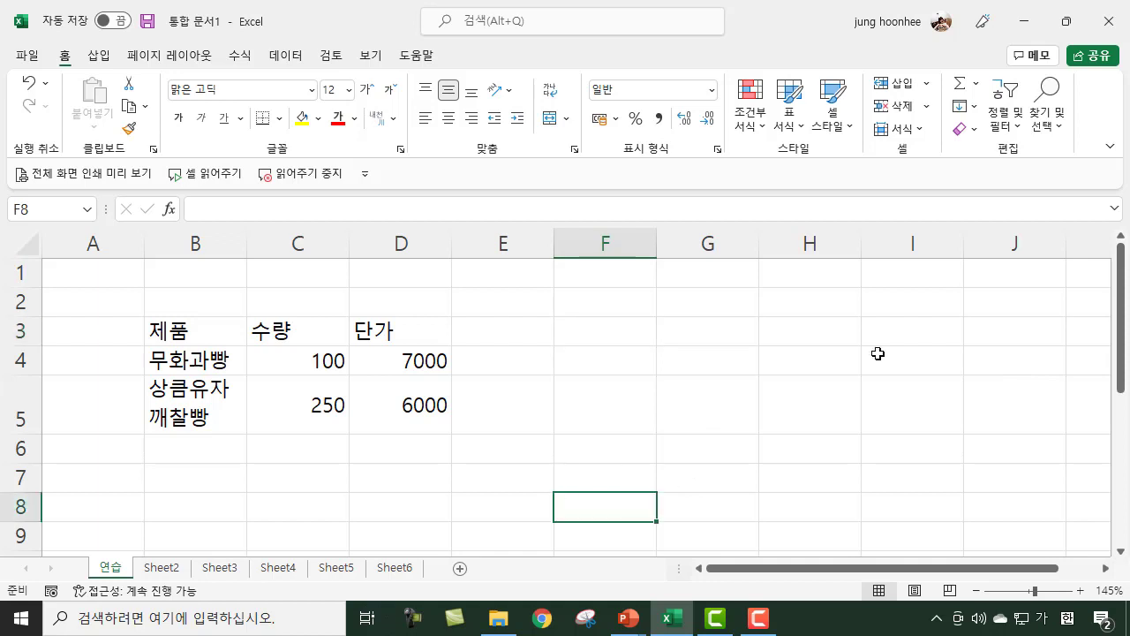
pyautogui.click(580, 300)
# Step: Enter the heading 날짜 in cell F3 and the date 2022-3-10 in F4
pyautogui.click(614, 337)
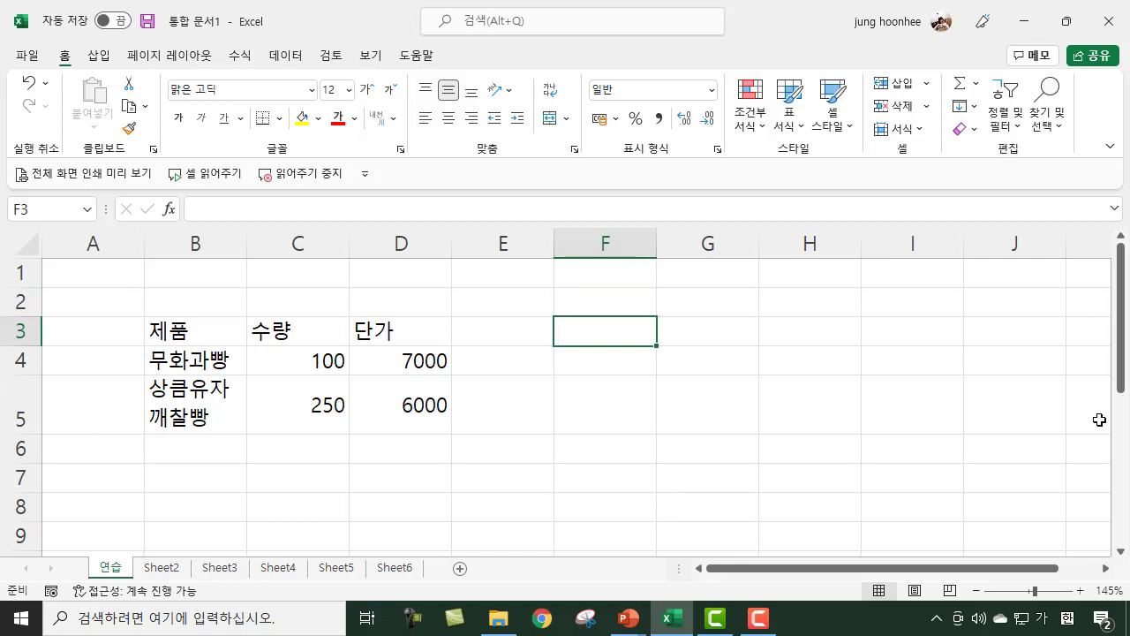
pyautogui.write('날짜')
pyautogui.press('Return')
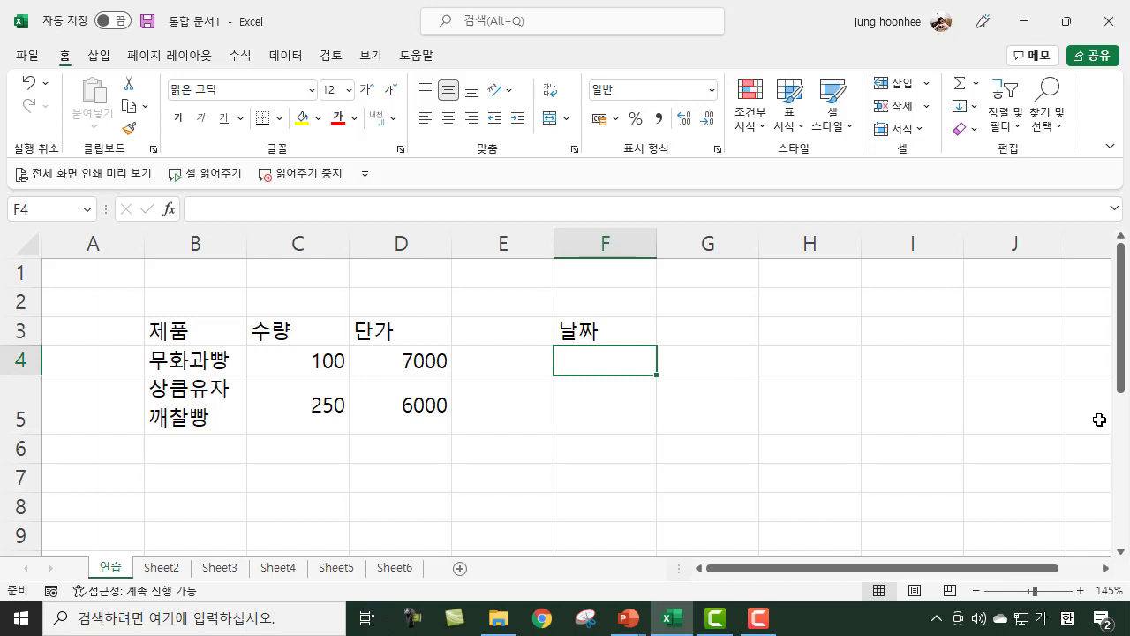
pyautogui.write('2022')
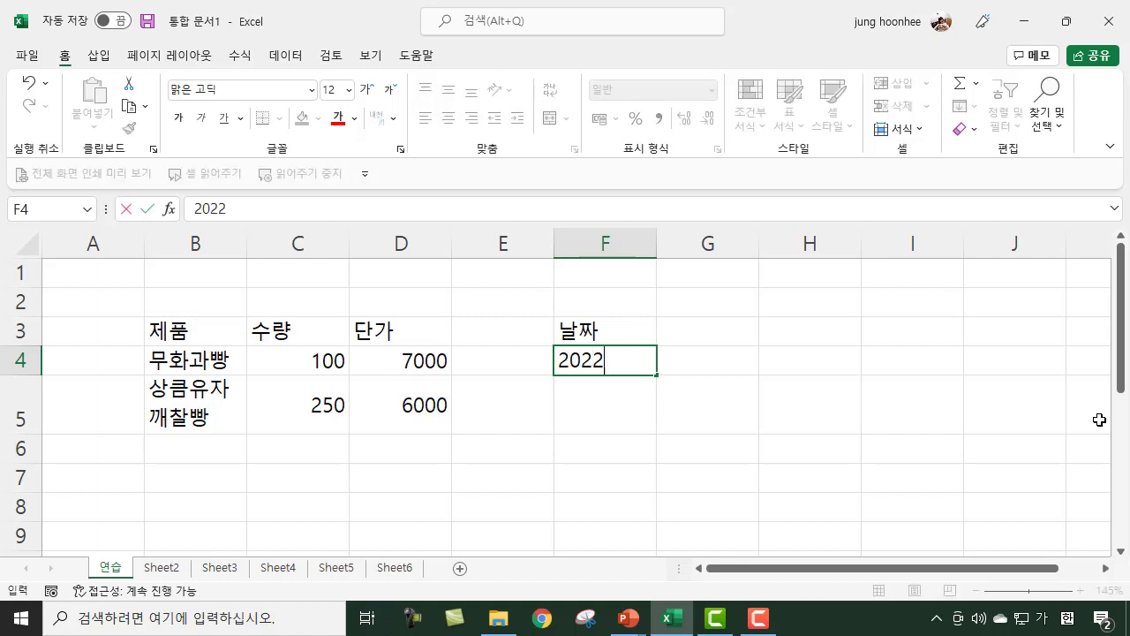
pyautogui.write('-3-')
pyautogui.write('10')
pyautogui.press('Return')
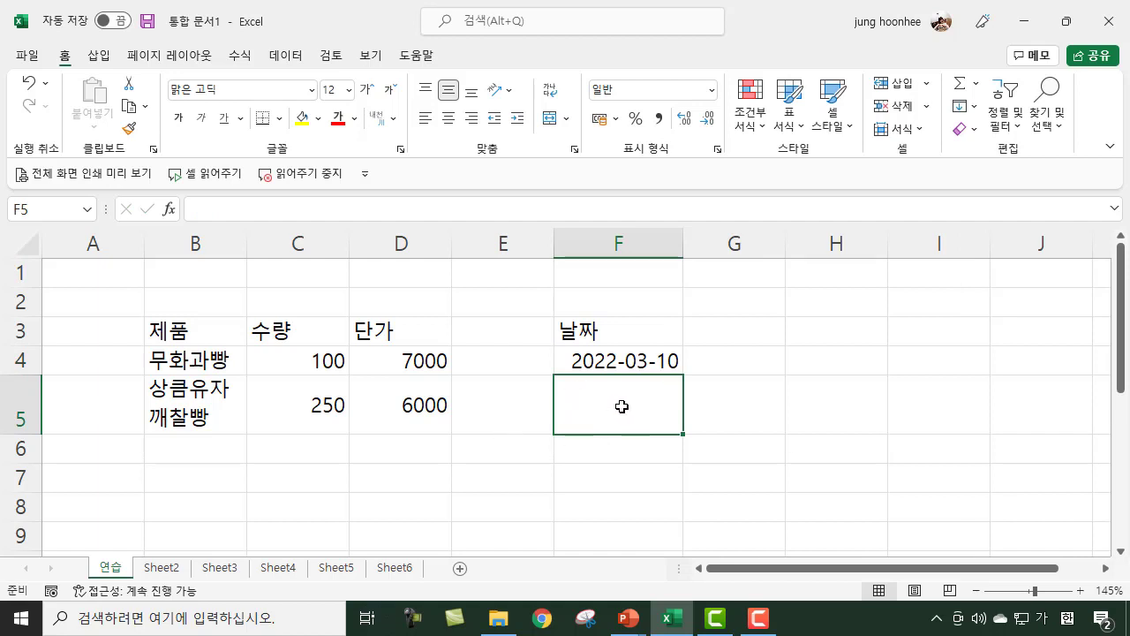
pyautogui.click(628, 452)
pyautogui.click(640, 477)
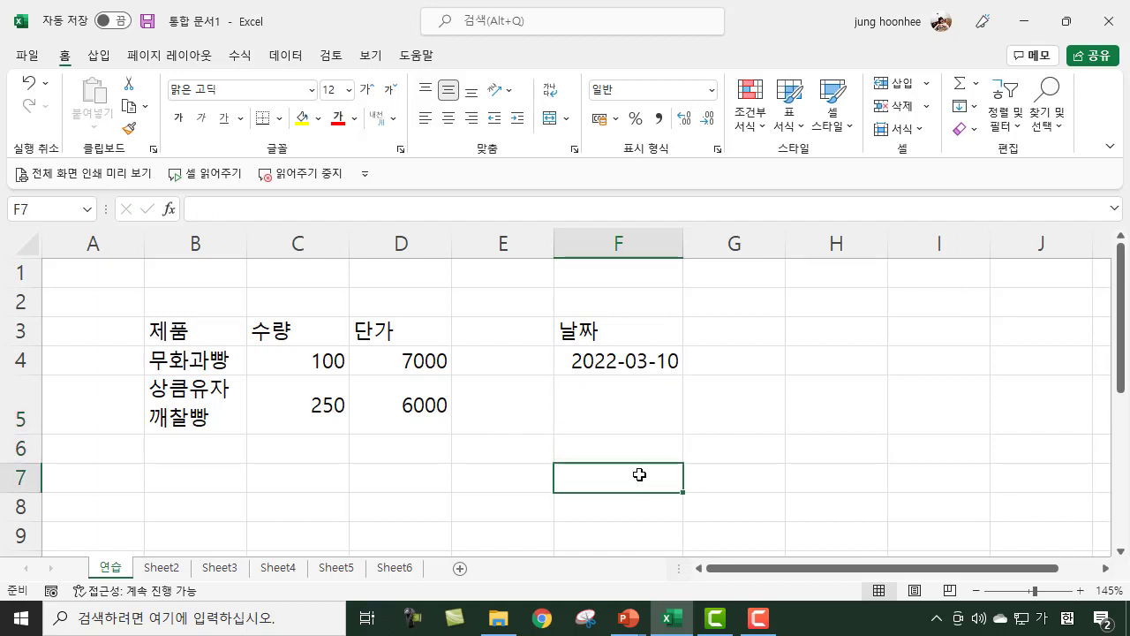
pyautogui.click(802, 491)
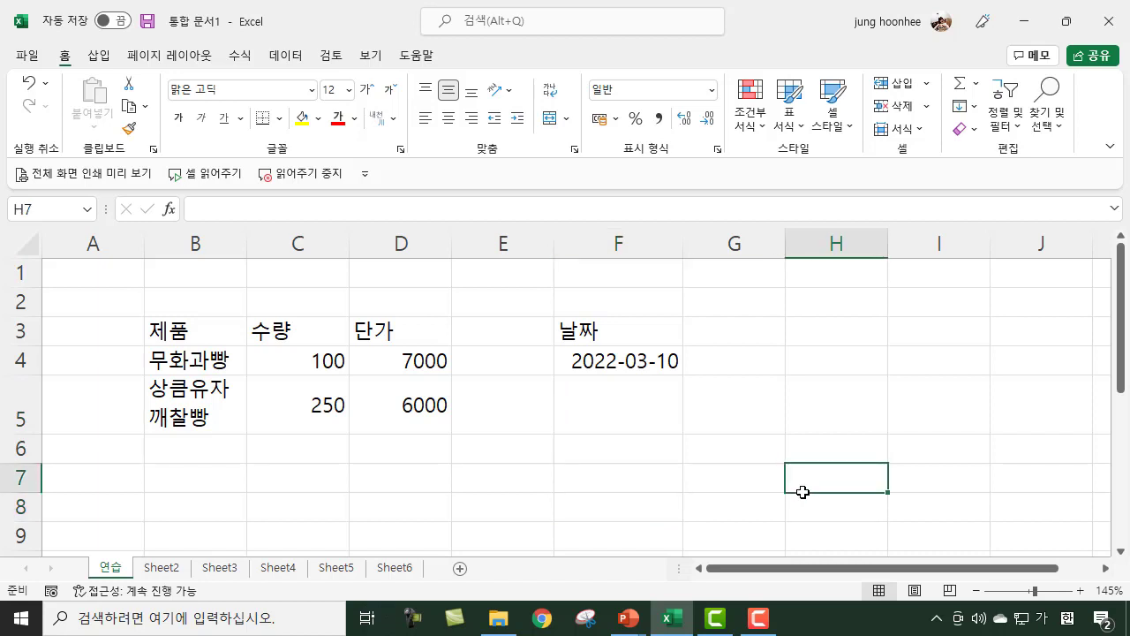
# Step: Fill the date in F4 down through F7 as consecutive days and select cell G3
pyautogui.click(646, 361)
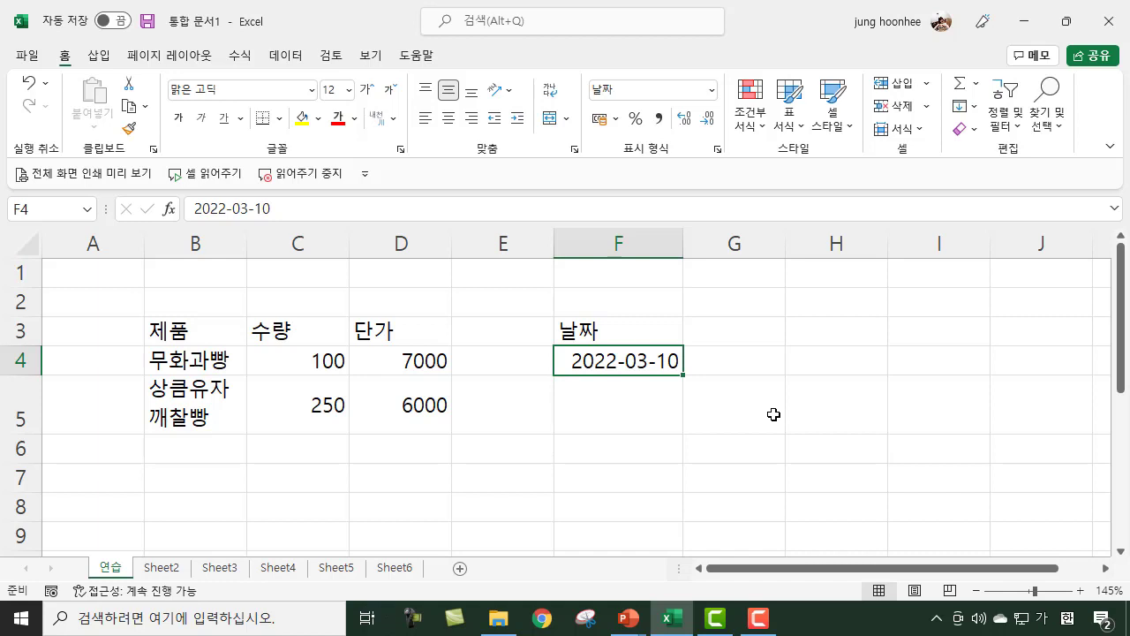
pyautogui.scroll(2, 771, 415)
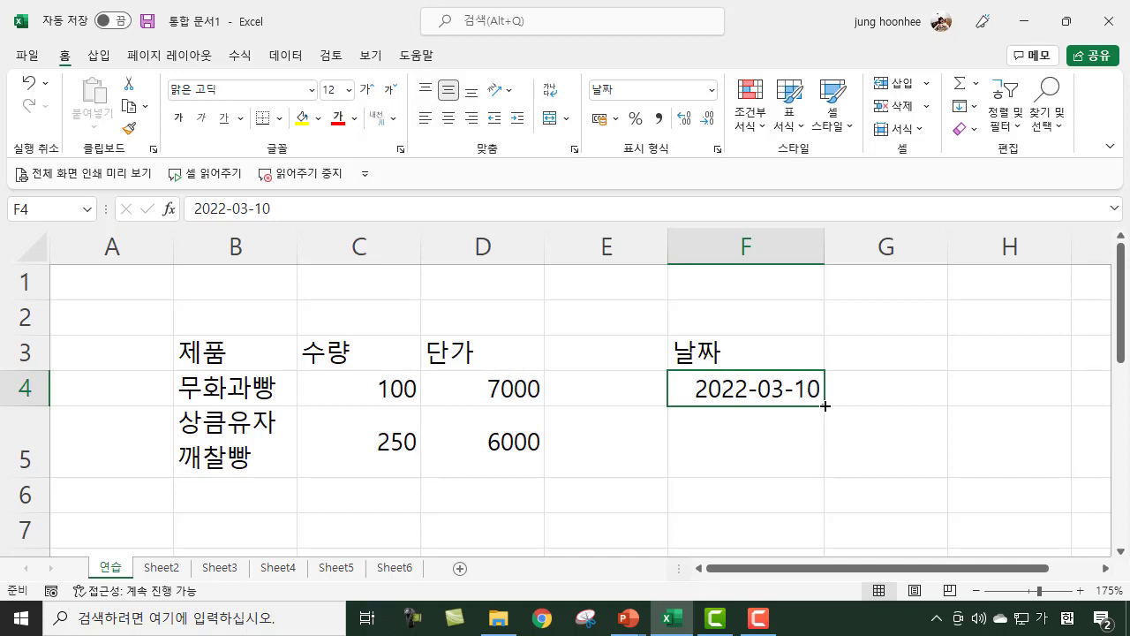
pyautogui.moveTo(825, 406); pyautogui.dragTo(829, 551)
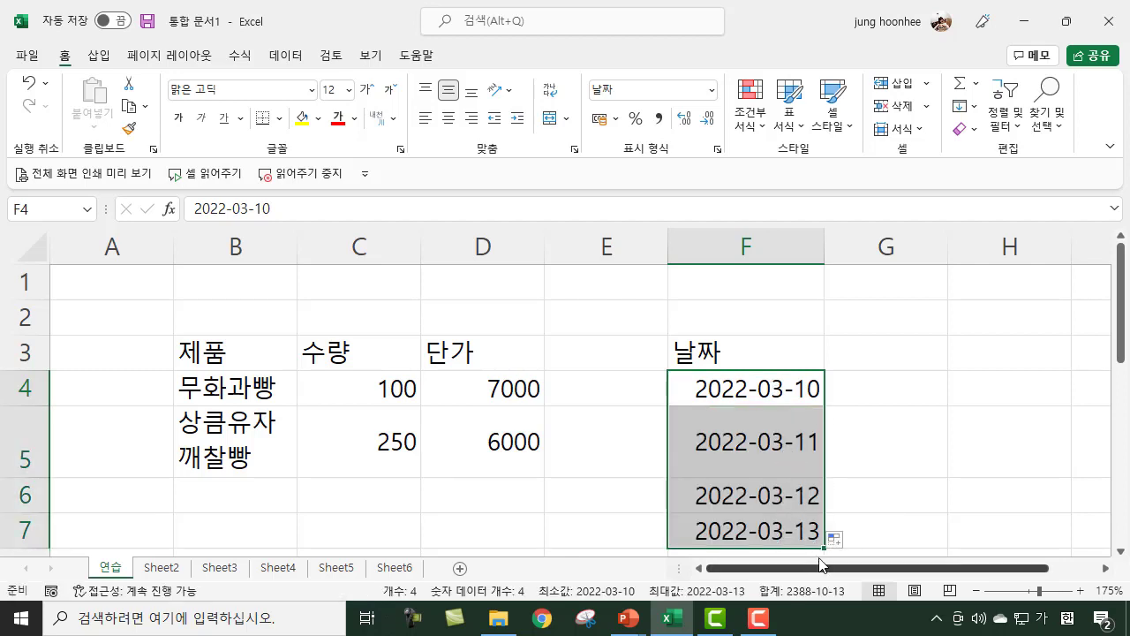
pyautogui.click(909, 413)
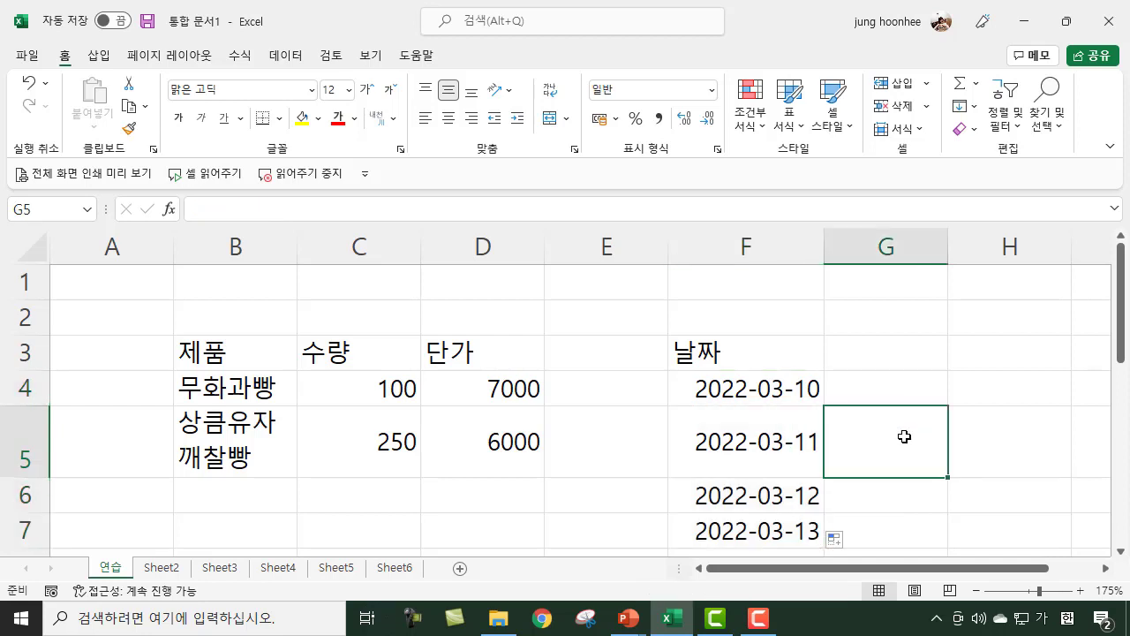
pyautogui.click(904, 357)
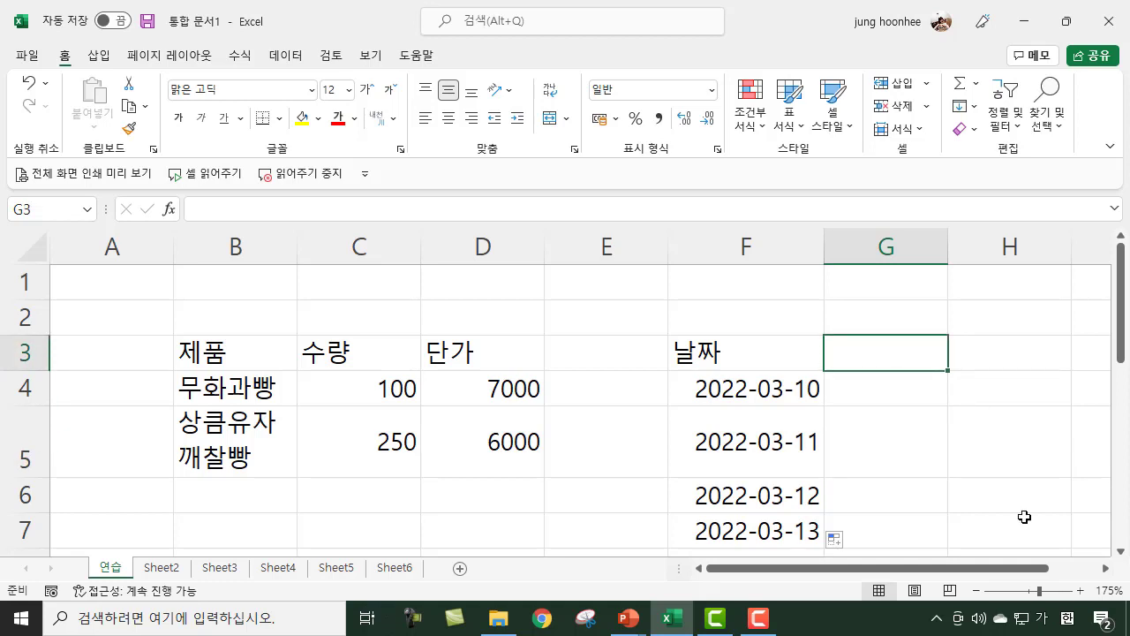
# Step: Enter the time 8:00 in cell G4, beside the first date
pyautogui.click(872, 380)
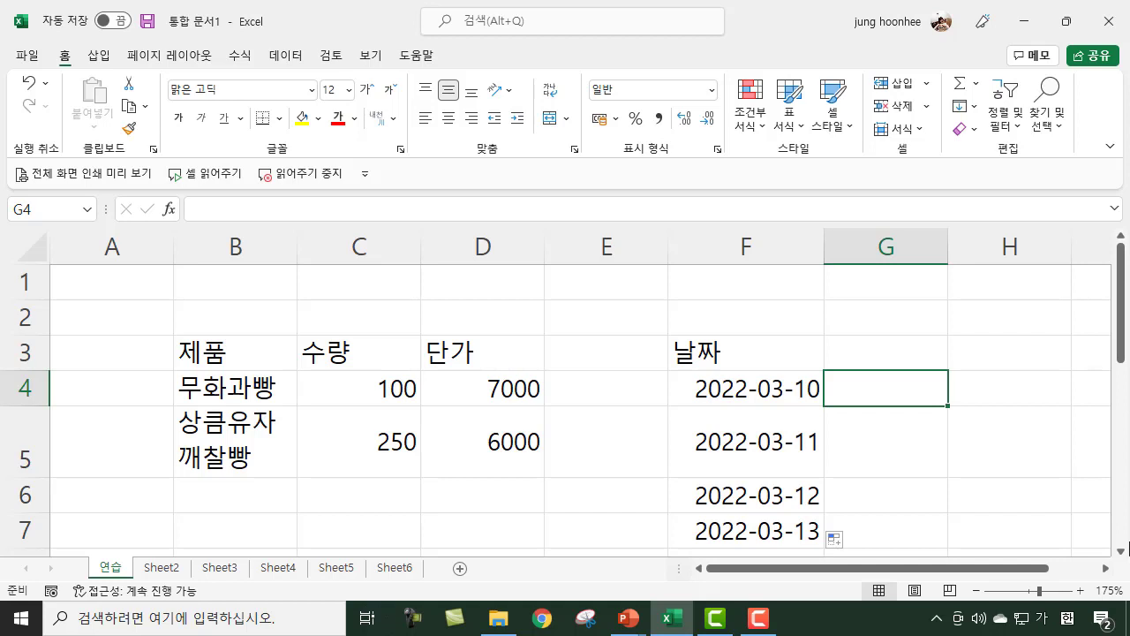
pyautogui.write('8')
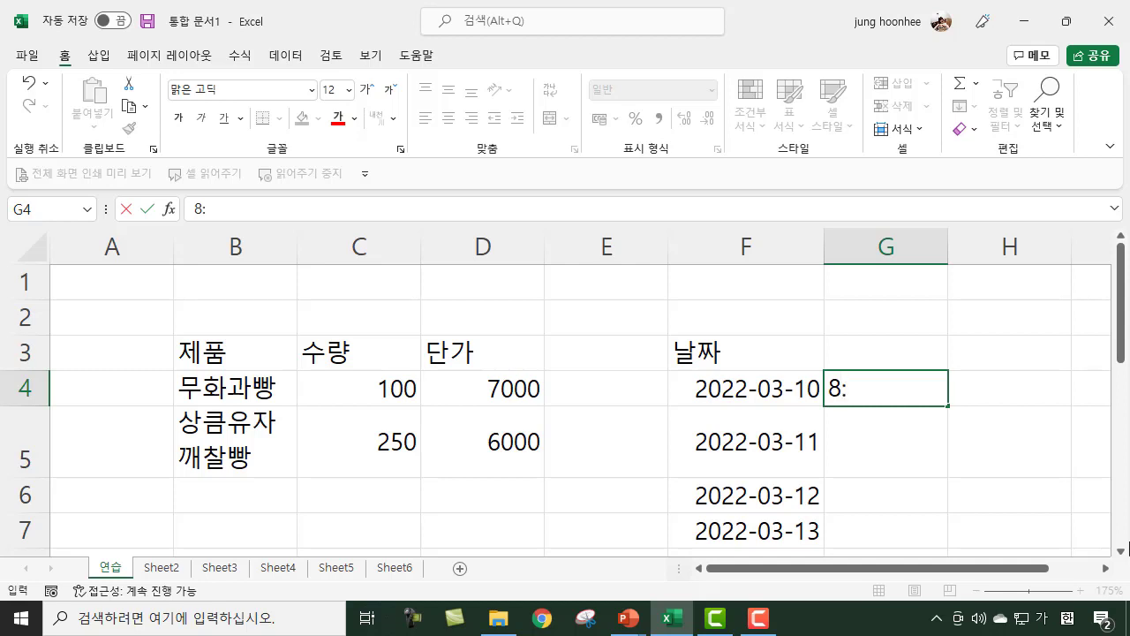
pyautogui.write(':00')
pyautogui.write('20')
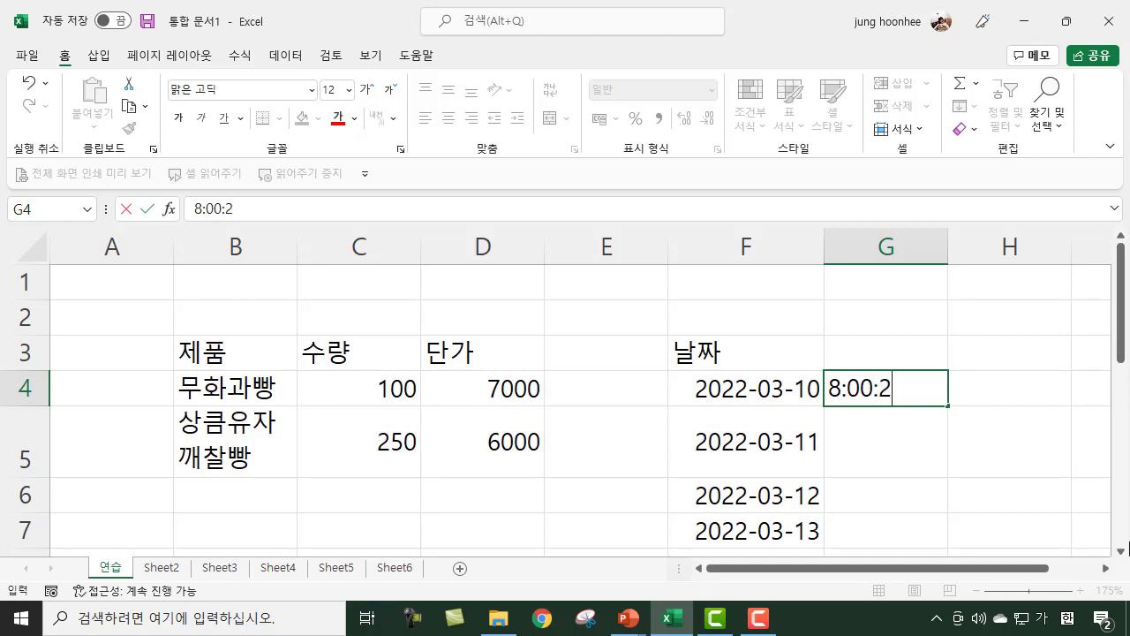
pyautogui.press('BackSpace')
pyautogui.press('BackSpace')
pyautogui.press('BackSpace')
pyautogui.press('Return')
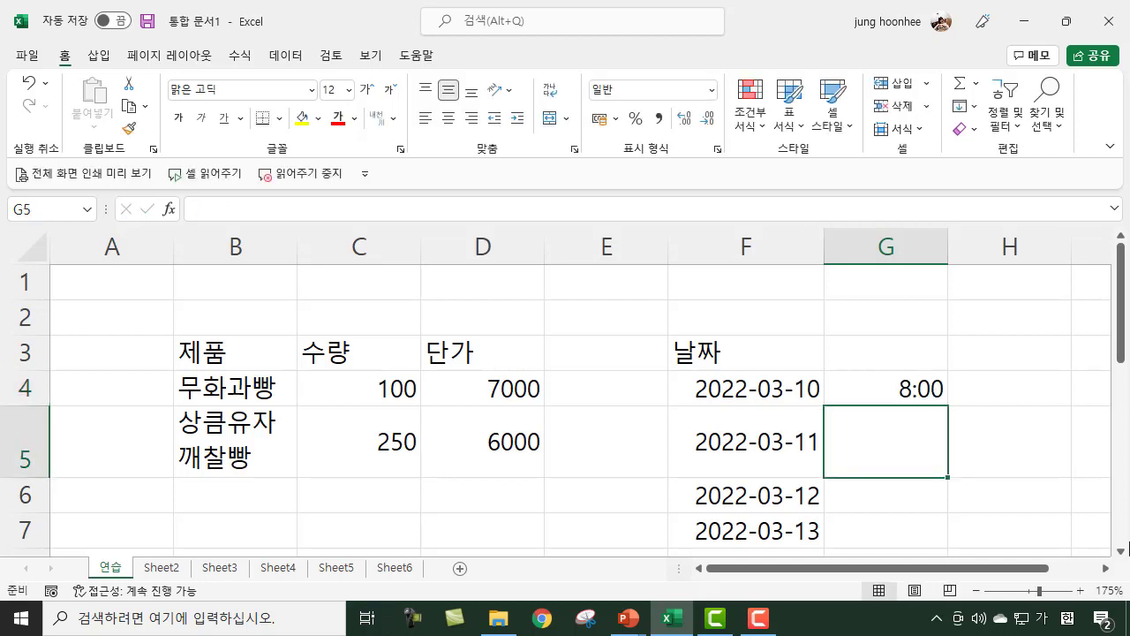
# Step: Fill the time in G4 down through G13 as an hourly series and select cell H4
pyautogui.click(896, 391)
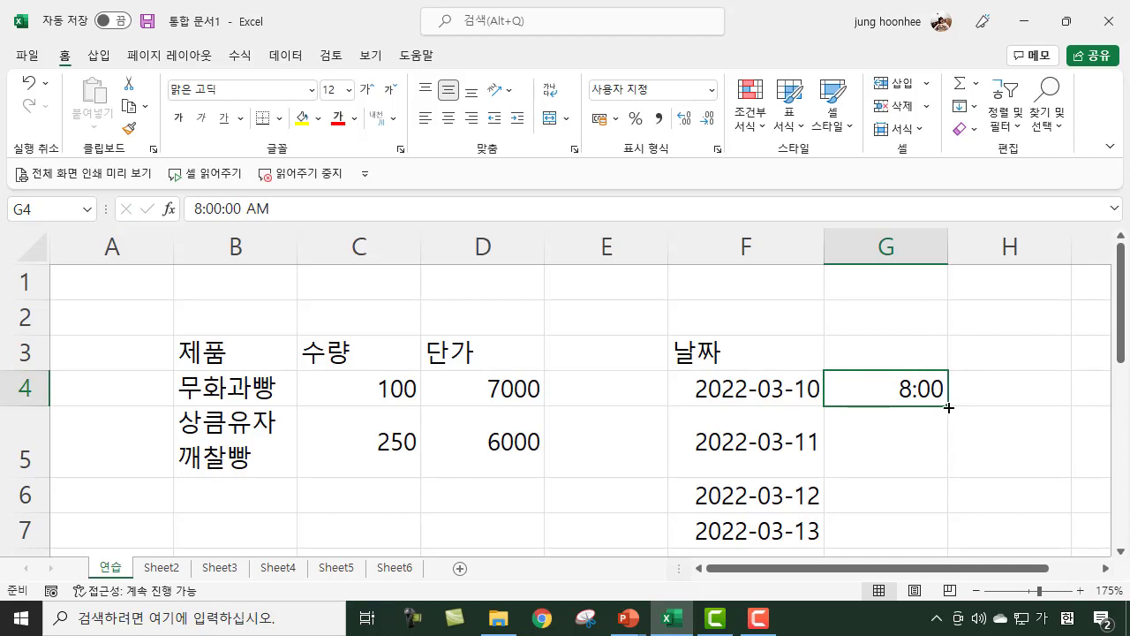
pyautogui.moveTo(948, 405); pyautogui.dragTo(921, 397)
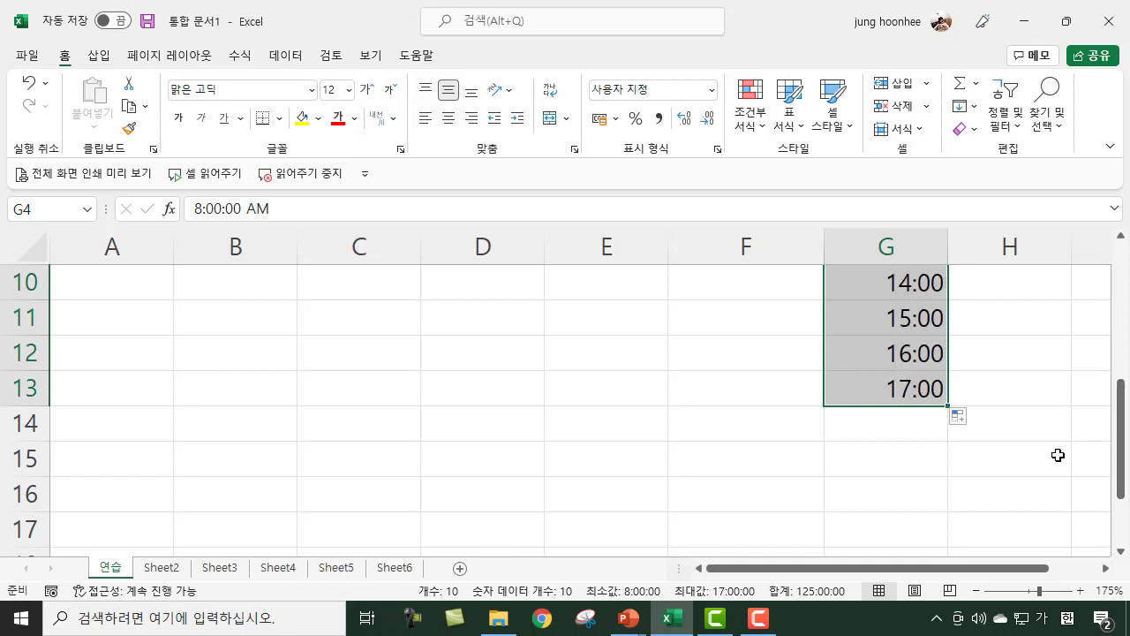
pyautogui.scroll(2, 1041, 444)
pyautogui.scroll(-1, 1042, 444)
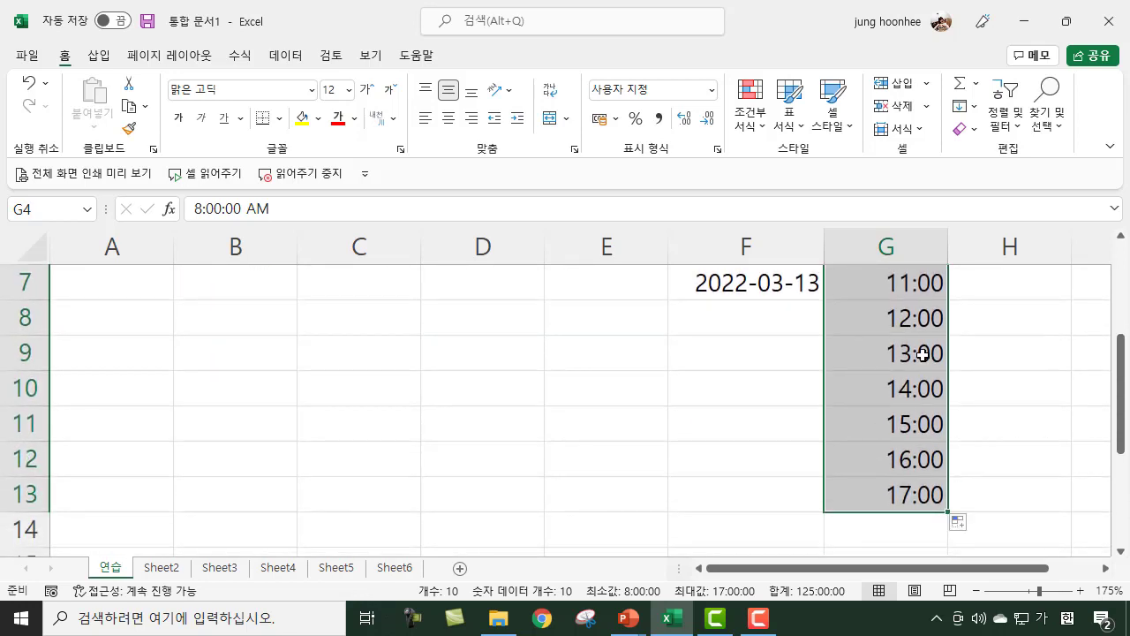
pyautogui.scroll(1, 941, 421)
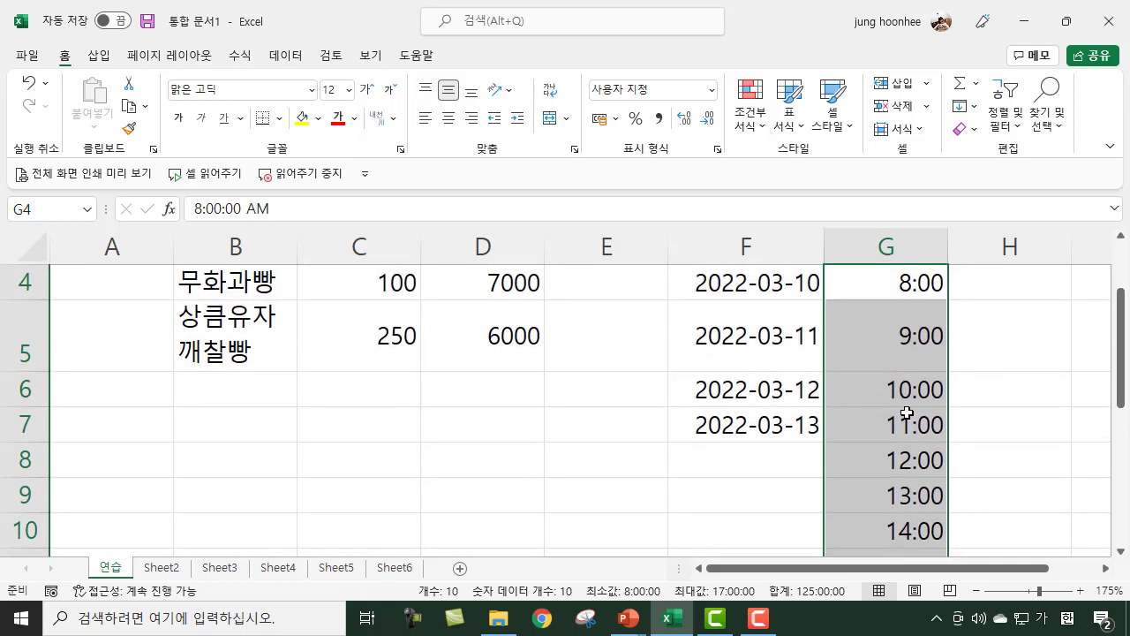
pyautogui.scroll(1, 907, 412)
pyautogui.click(1018, 395)
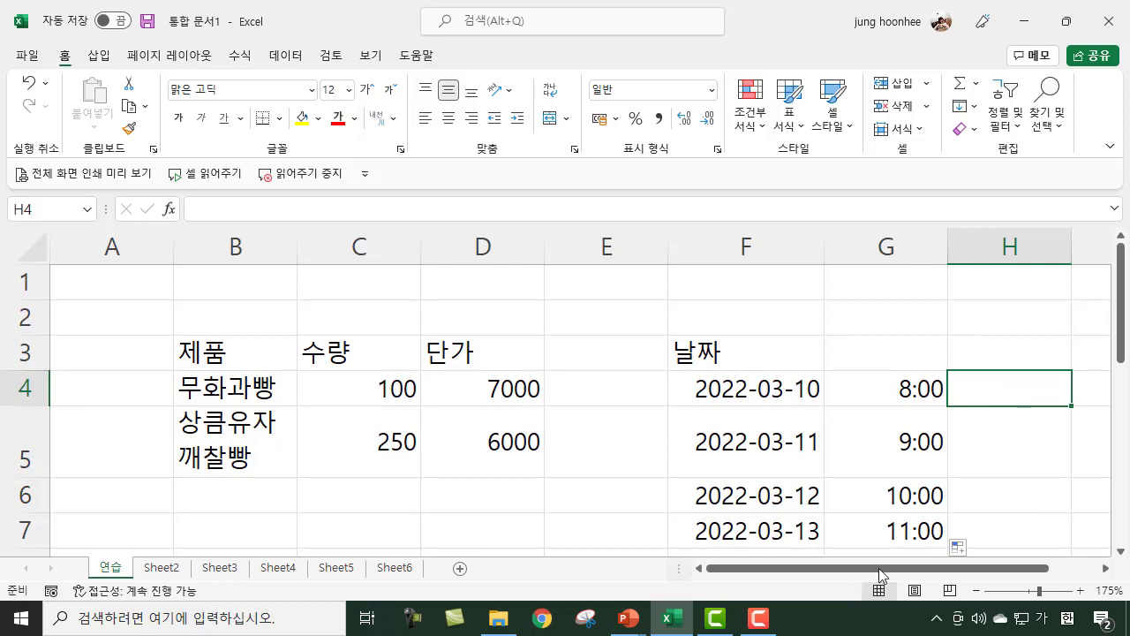
# Step: Enter the weekday abbreviation Mon in cell H3
pyautogui.moveTo(915, 568); pyautogui.dragTo(1004, 578)
pyautogui.click(890, 354)
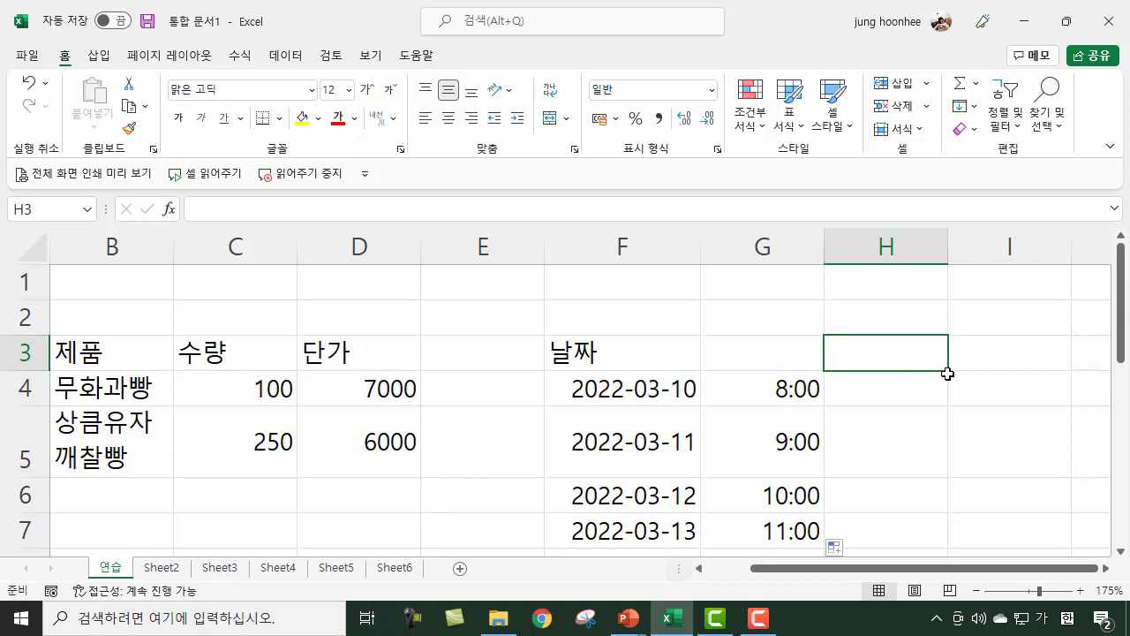
pyautogui.write('mo')
pyautogui.press('BackSpace')
pyautogui.press('BackSpace')
pyautogui.write('M')
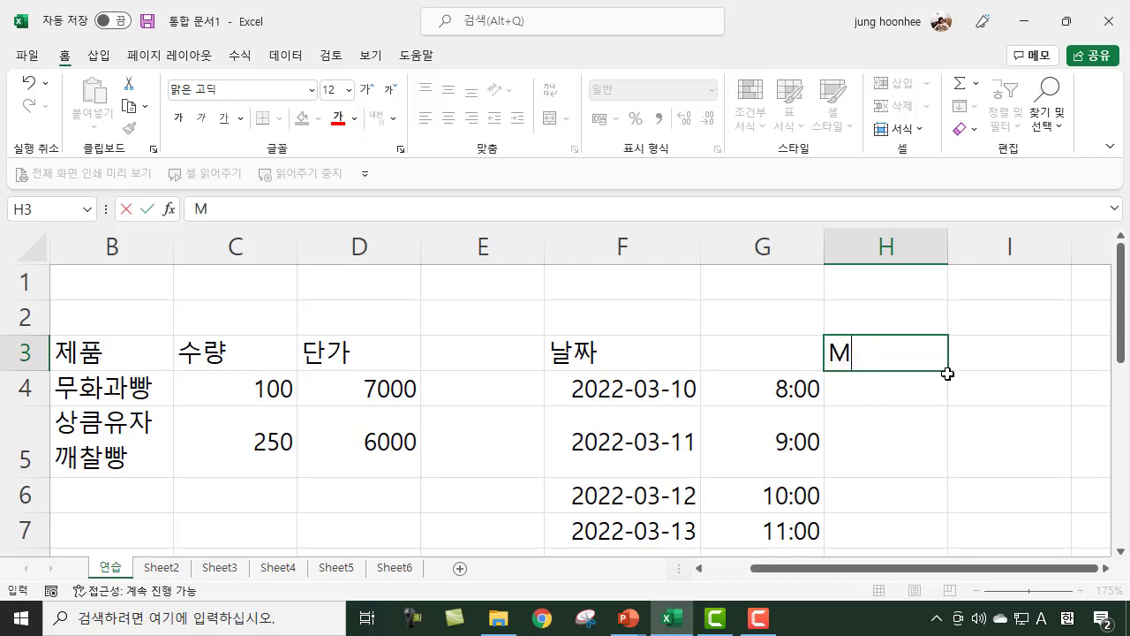
pyautogui.write('on')
pyautogui.press('Return')
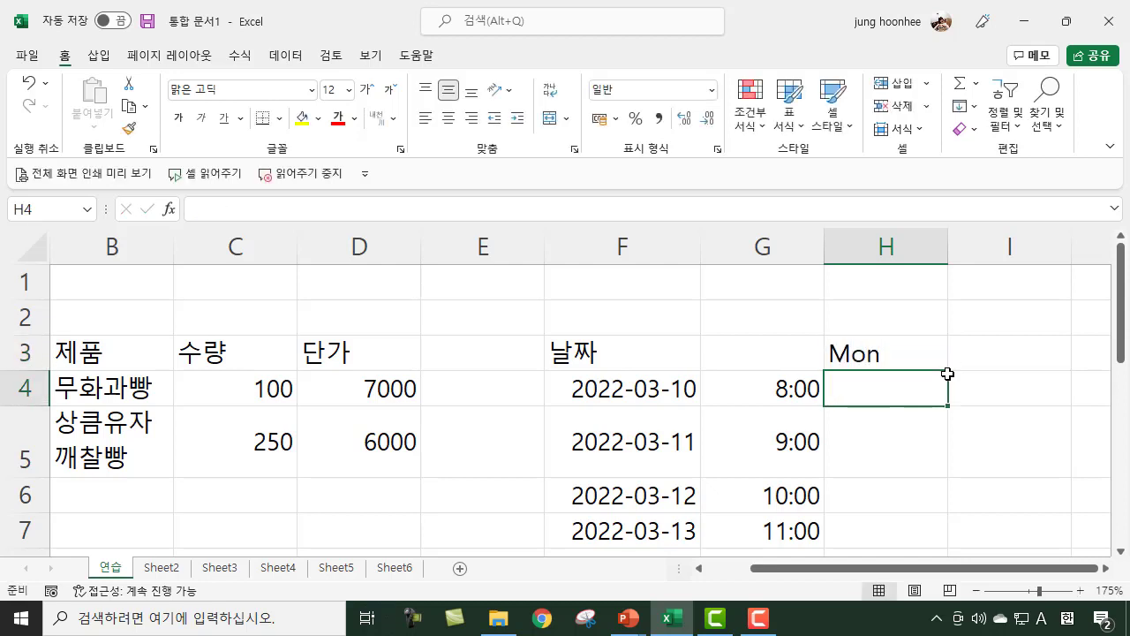
# Step: Fill Mon from H3 across through N3 as consecutive weekdays up to Sun
pyautogui.click(938, 358)
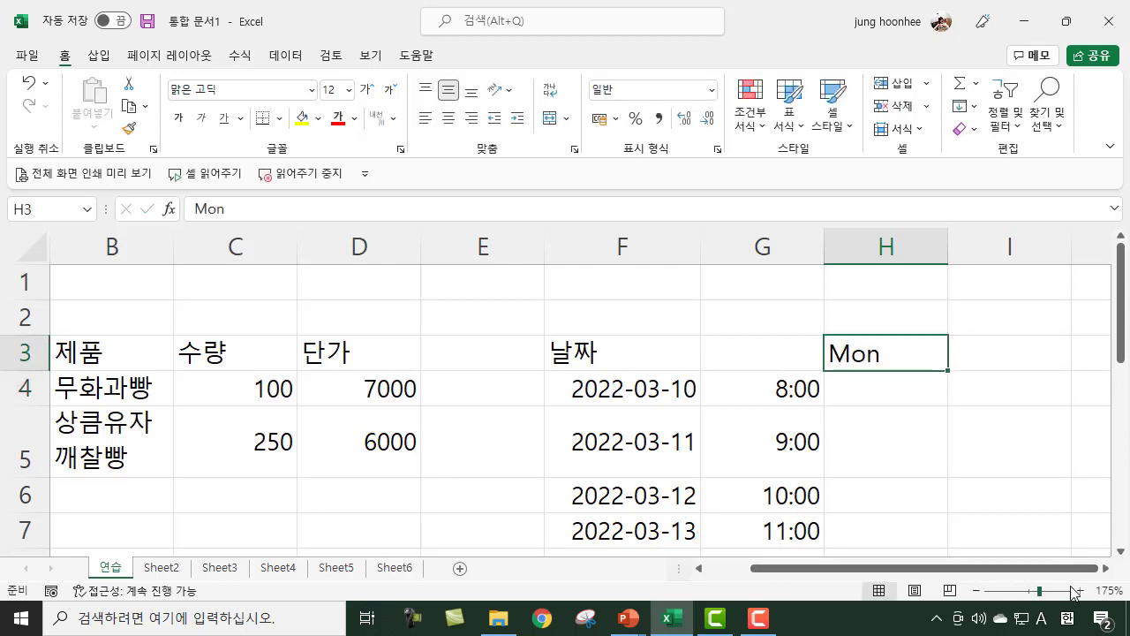
pyautogui.click(1106, 568)
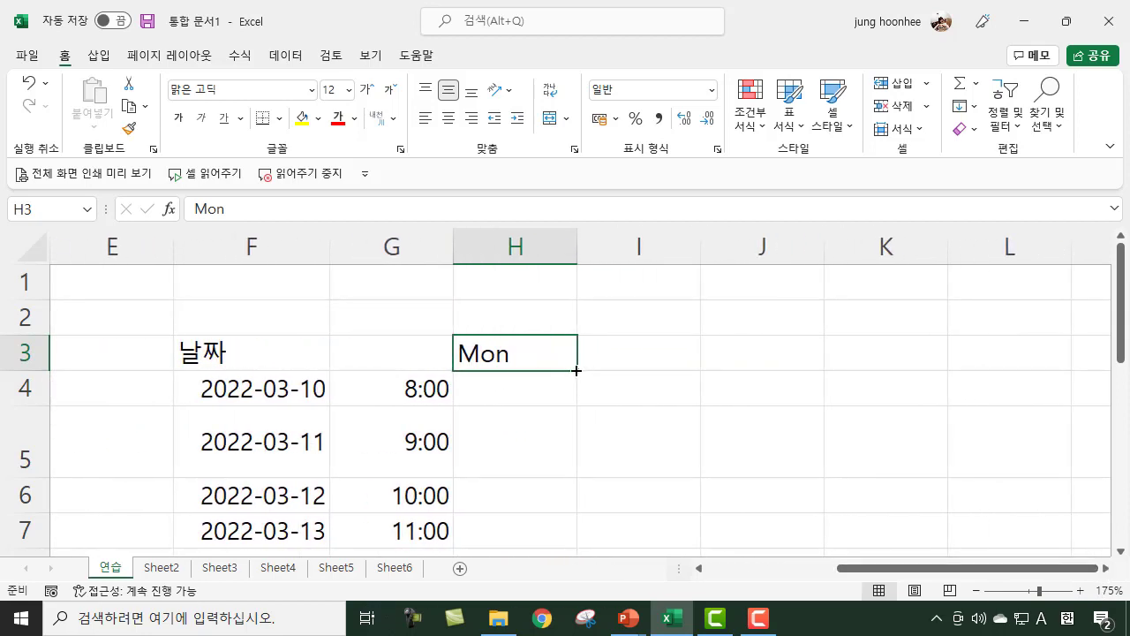
pyautogui.moveTo(576, 370); pyautogui.dragTo(190, 356)
pyautogui.moveTo(1068, 572); pyautogui.dragTo(942, 575)
pyautogui.click(494, 482)
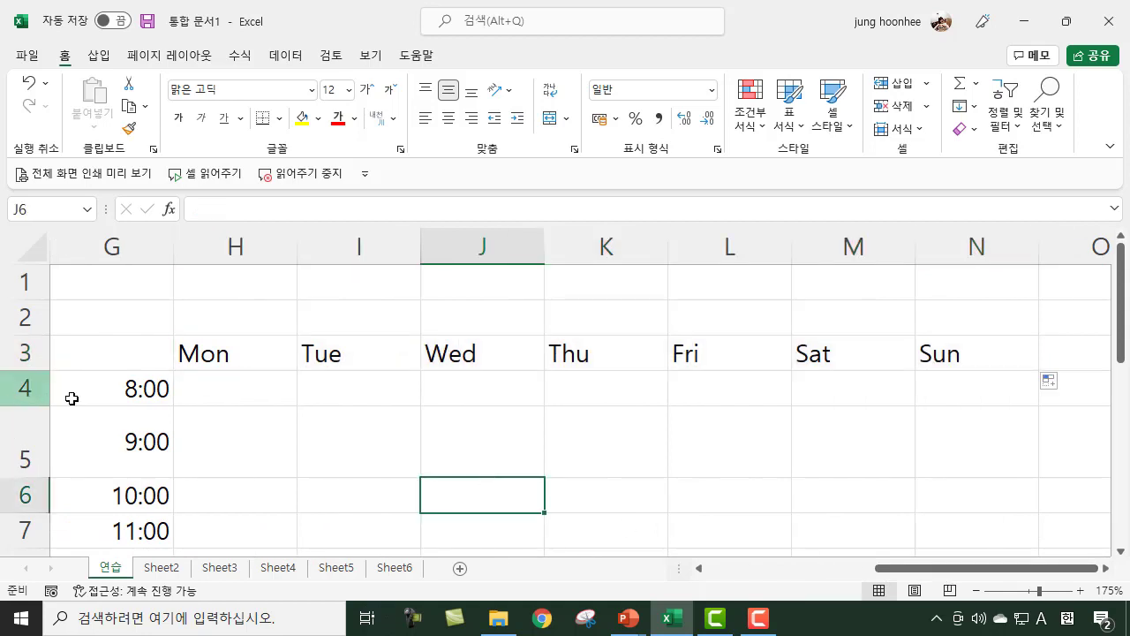
# Step: Highlight the timetable block from G3 across to column N, including the weekday headings and hourly rows, and deselect it
pyautogui.moveTo(121, 353); pyautogui.dragTo(933, 556)
pyautogui.scroll(2, 328, 414)
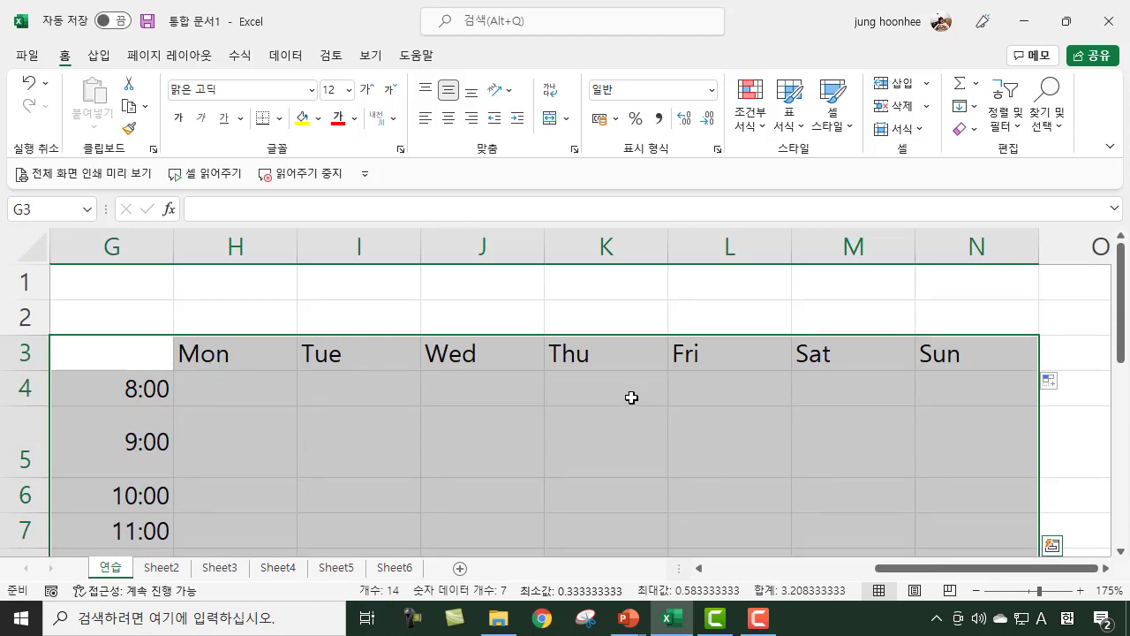
pyautogui.click(445, 284)
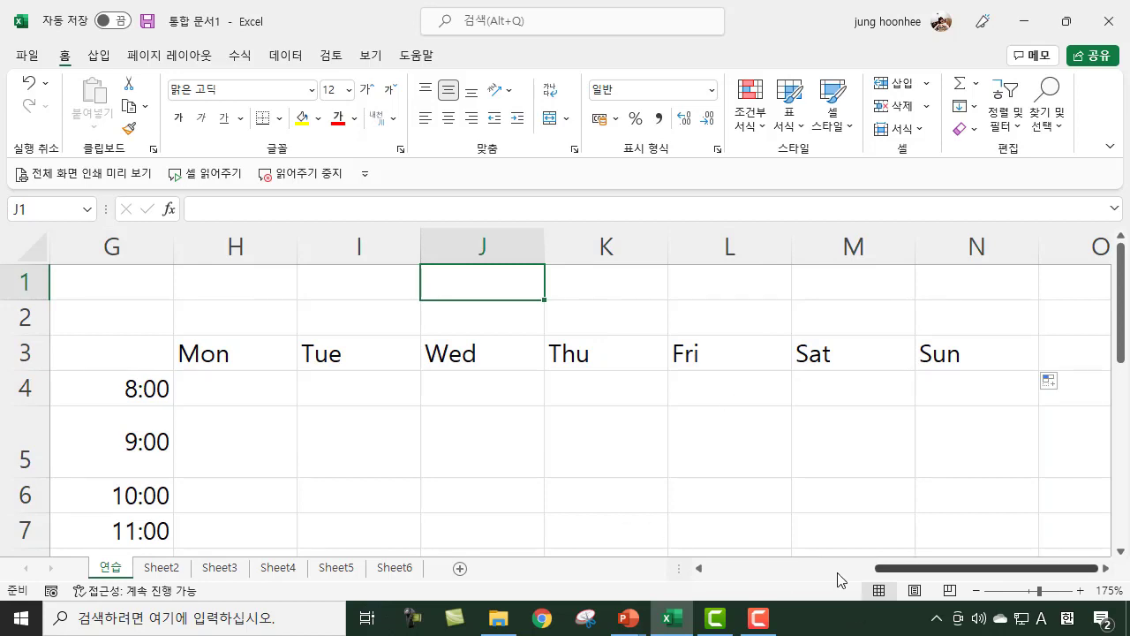
# Step: Delete the 연습 worksheet permanently from the workbook
pyautogui.moveTo(909, 574); pyautogui.dragTo(742, 573)
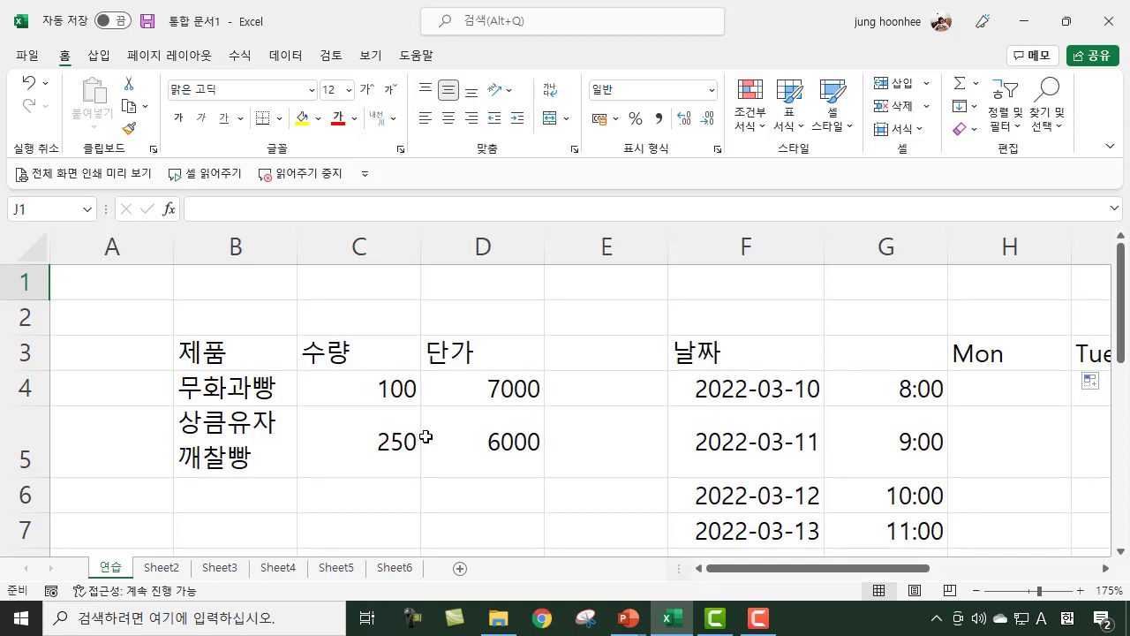
pyautogui.rightClick(112, 569)
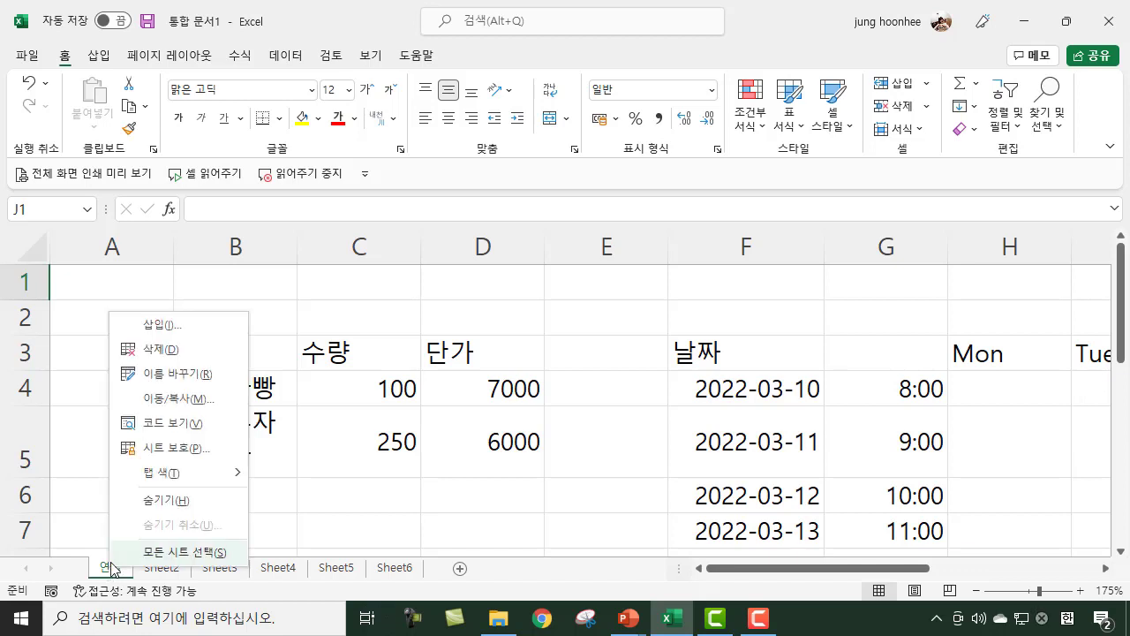
pyautogui.click(162, 350)
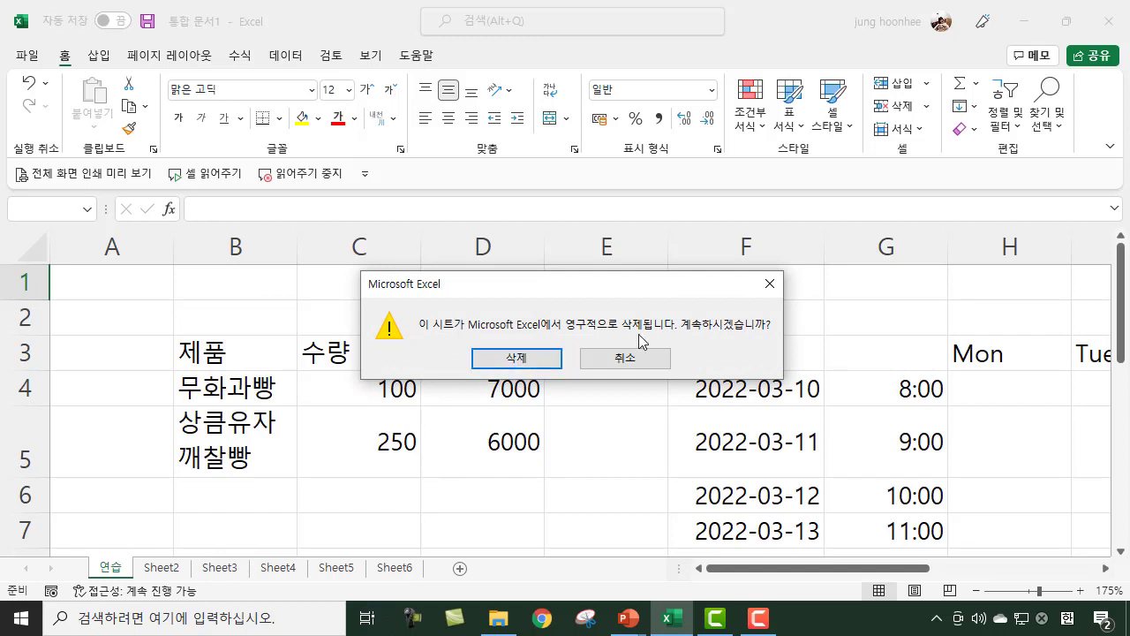
pyautogui.click(537, 357)
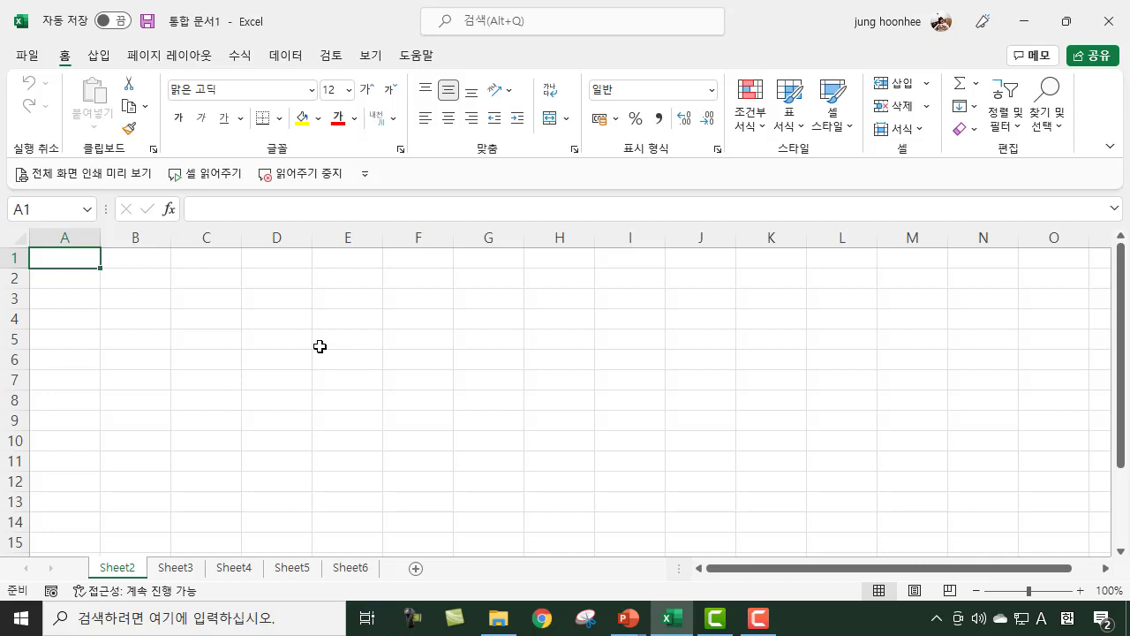
# Step: Rename the Sheet2 worksheet as 출납서식
pyautogui.doubleClick(128, 572)
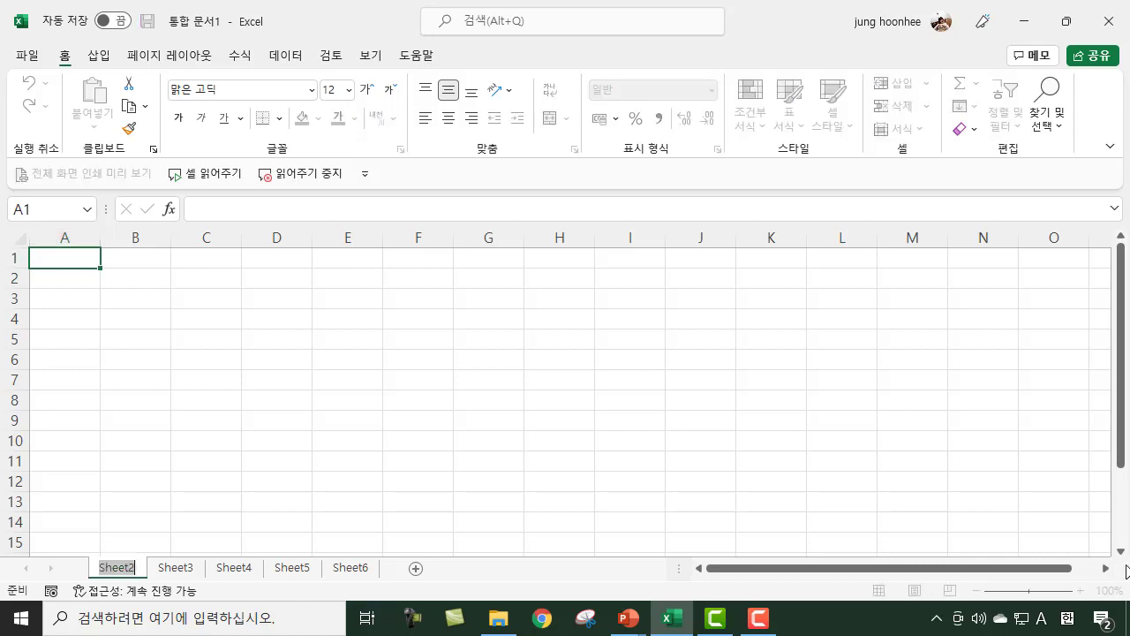
pyautogui.write('시')
pyautogui.press('BackSpace')
pyautogui.press('BackSpace')
pyautogui.write('출납서식')
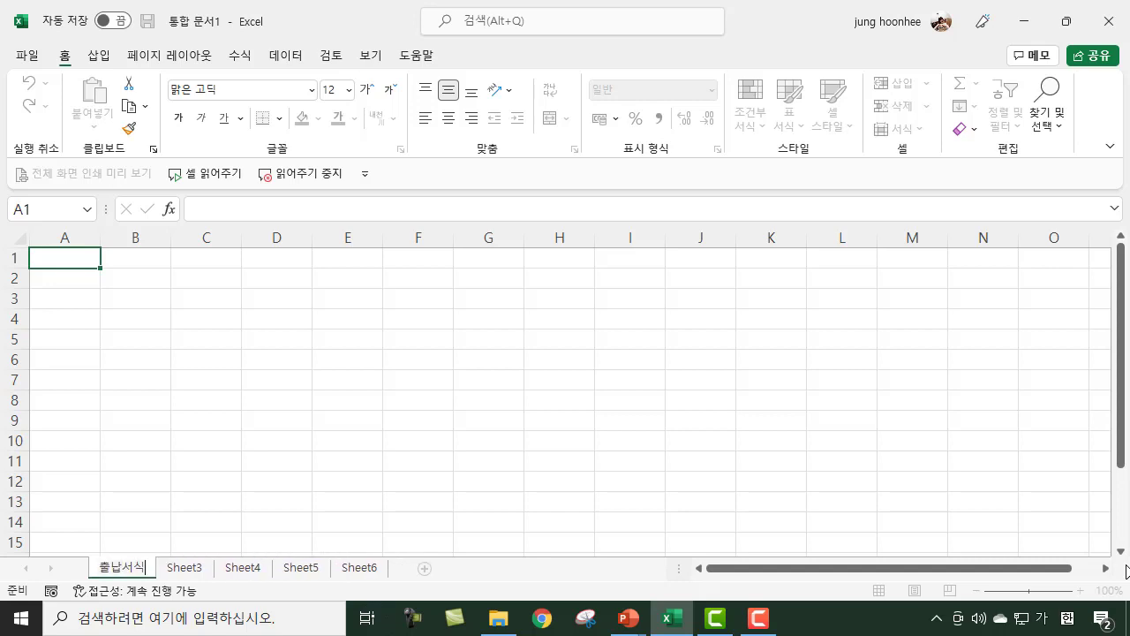
pyautogui.press('Return')
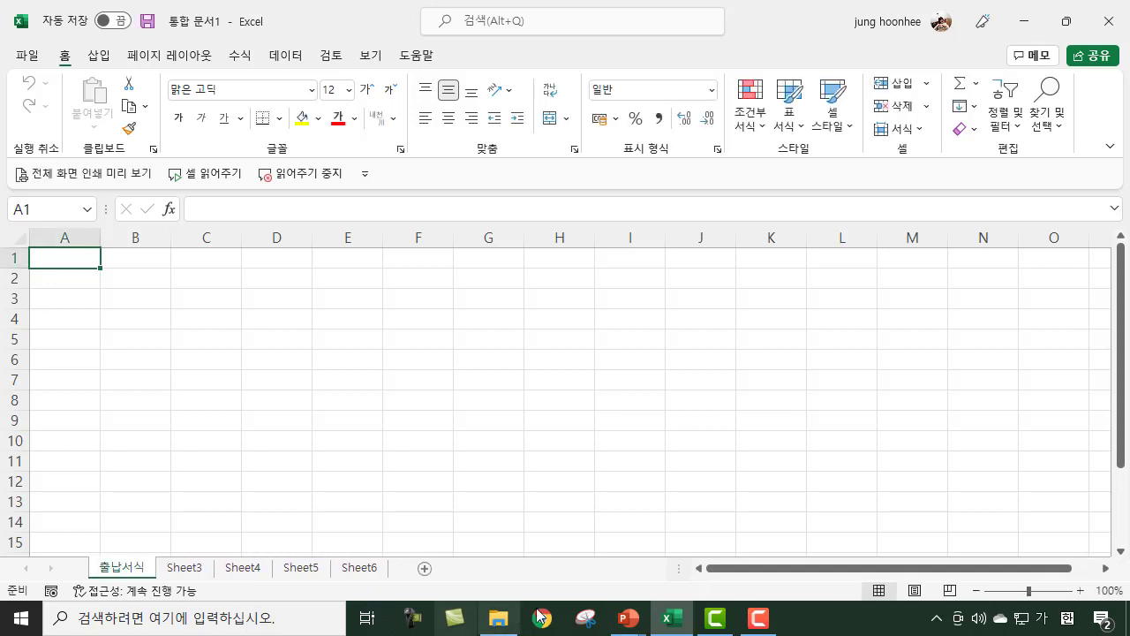
# Step: Give the 출납서식 sheet tab an orange theme colour and check it by switching to Sheet3 and back
pyautogui.rightClick(119, 572)
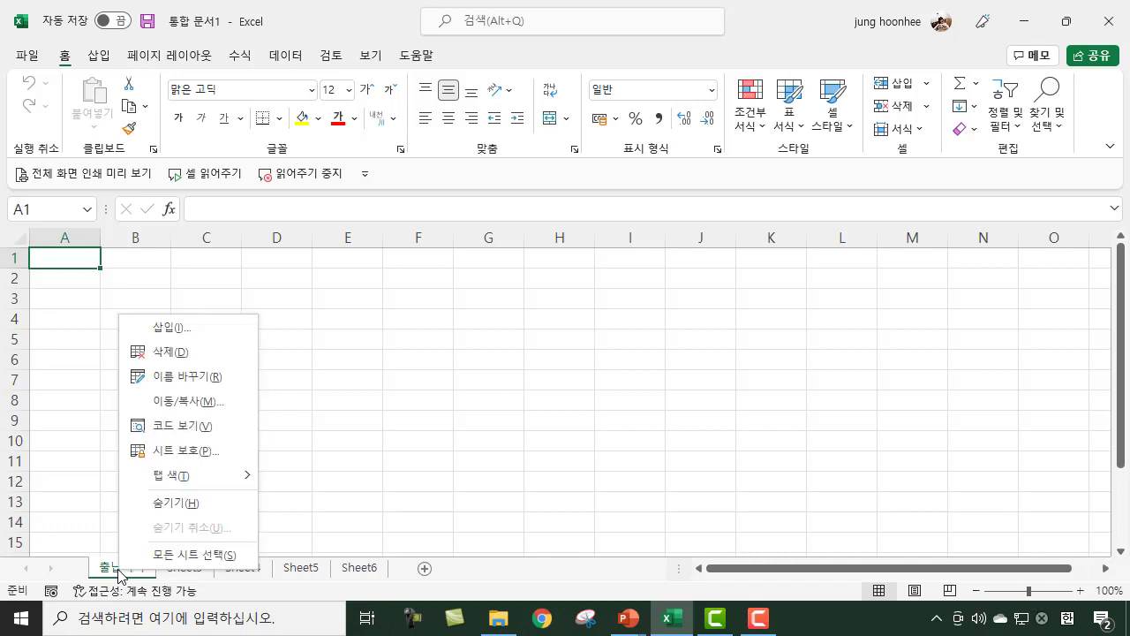
pyautogui.moveTo(194, 483)
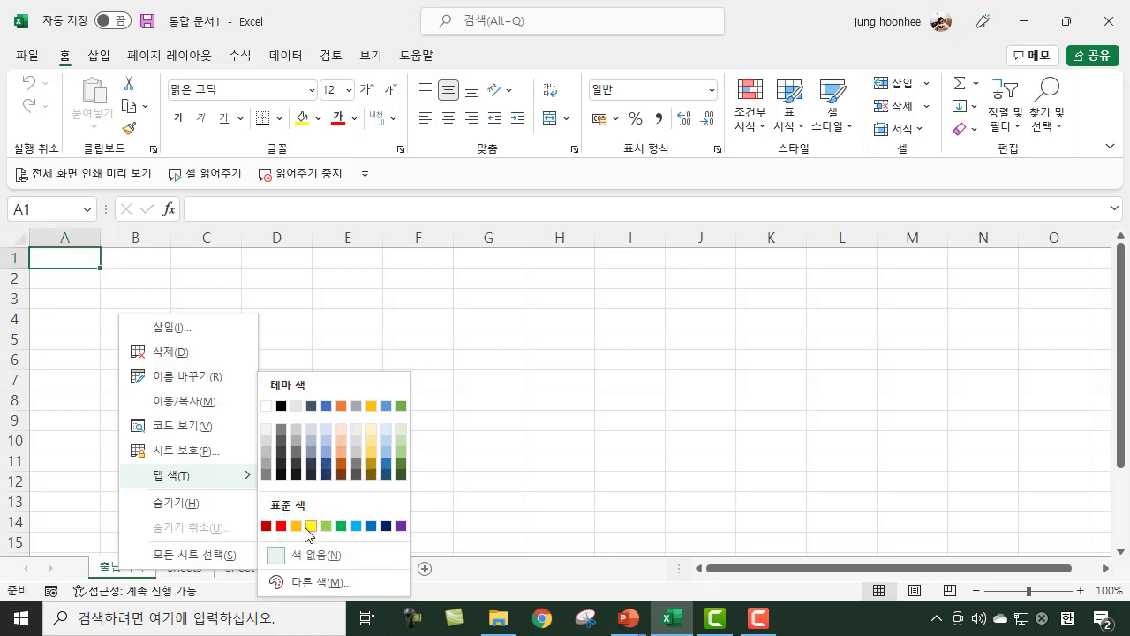
pyautogui.click(354, 469)
pyautogui.click(199, 569)
pyautogui.click(134, 572)
pyautogui.click(185, 572)
pyautogui.click(134, 573)
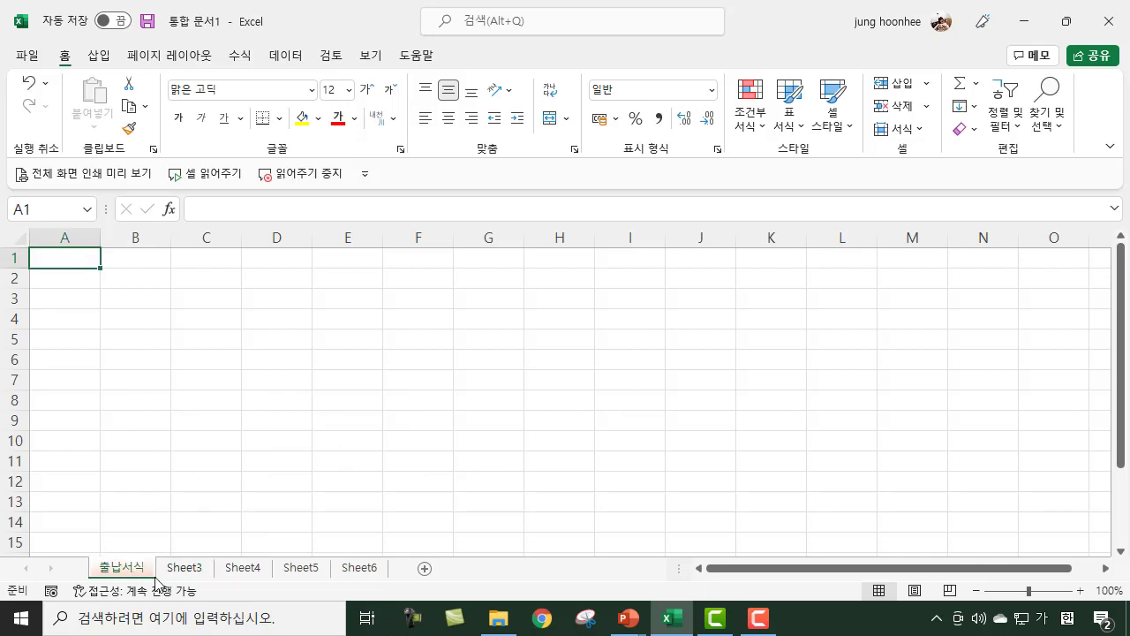
pyautogui.click(245, 383)
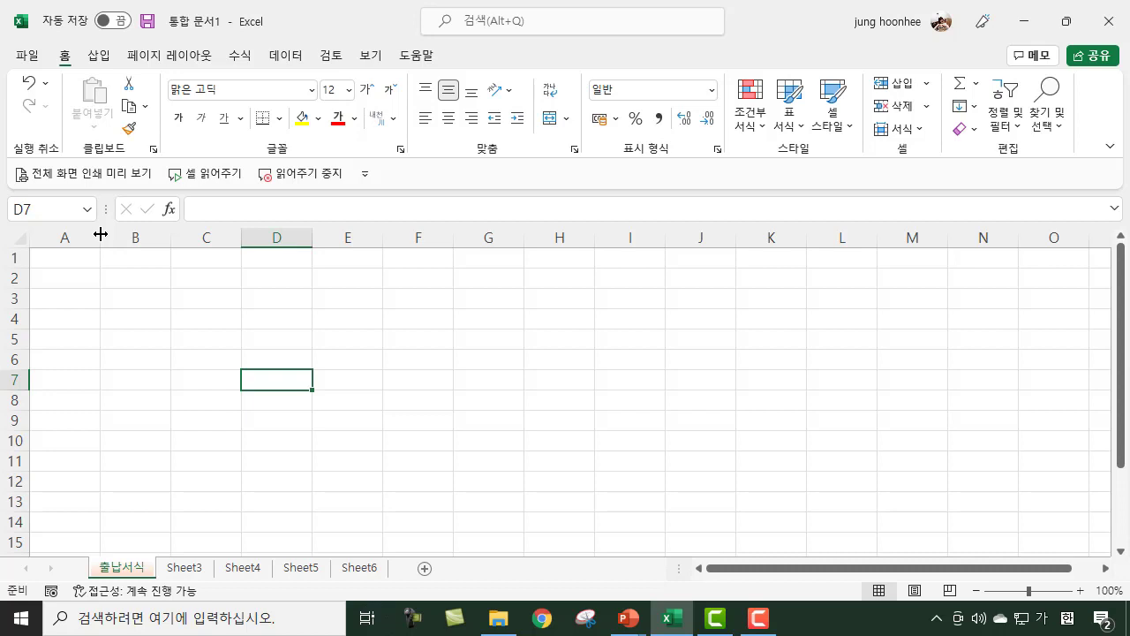
# Step: Try out narrow and wide widths for column A, leaving it as a slim margin column
pyautogui.moveTo(101, 238); pyautogui.dragTo(47, 241)
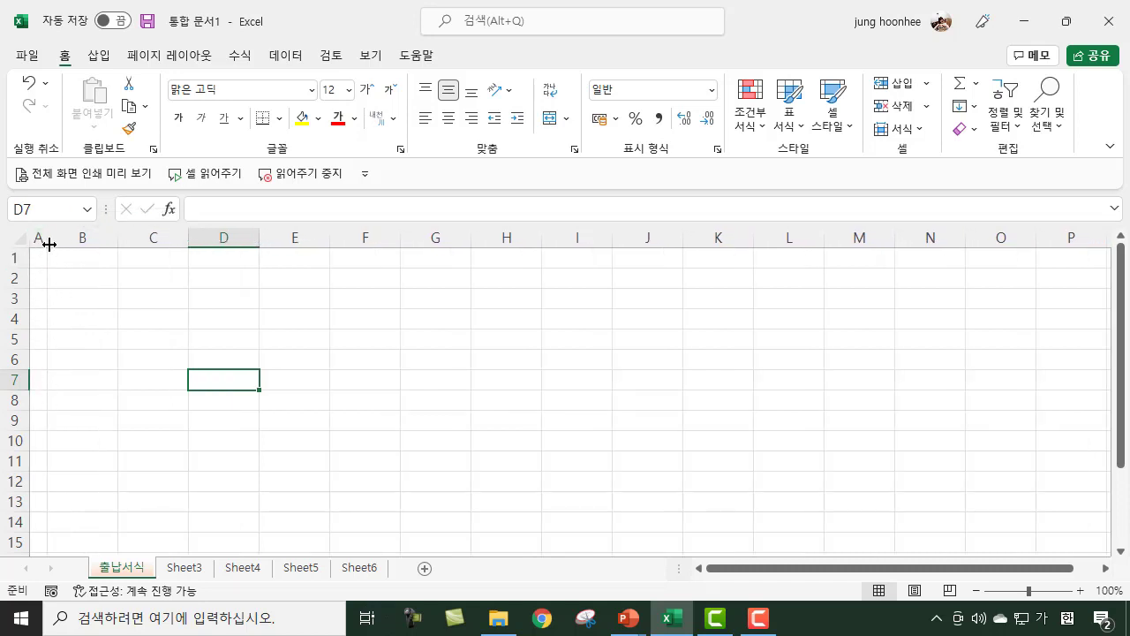
pyautogui.moveTo(47, 233); pyautogui.dragTo(336, 236)
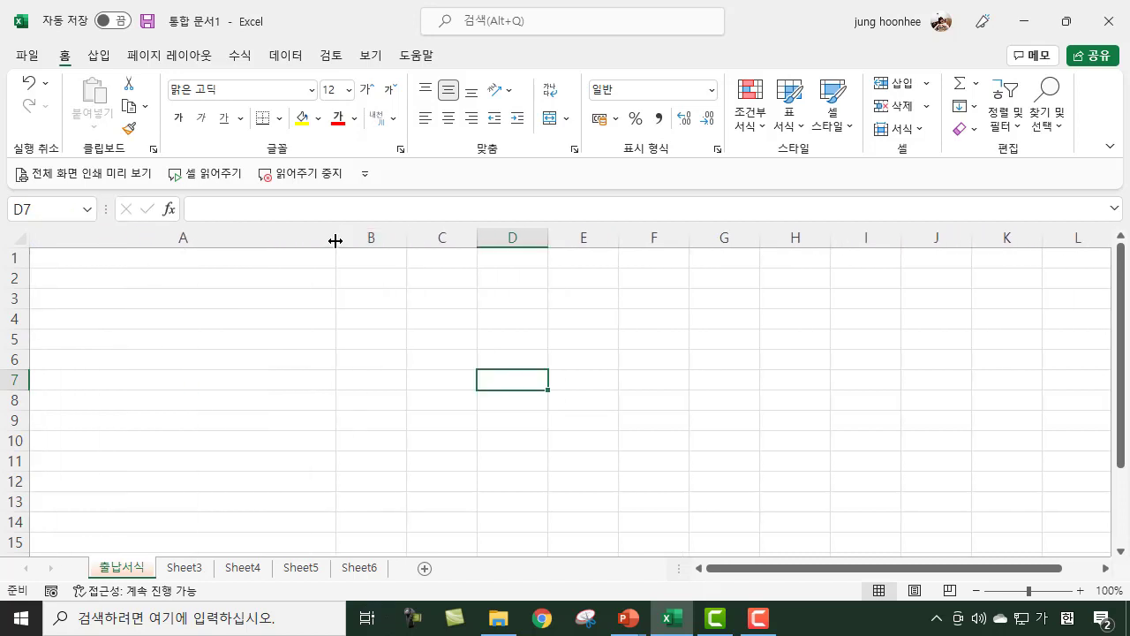
pyautogui.moveTo(337, 237); pyautogui.dragTo(51, 237)
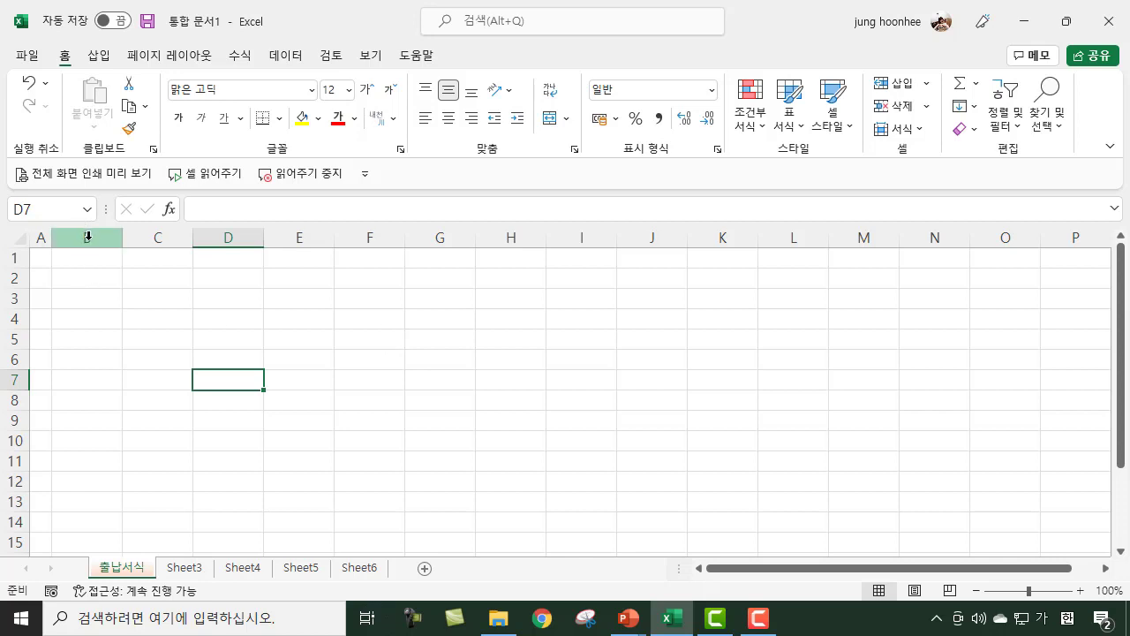
# Step: Narrow columns B and C together to the same width, less than half the default, and deselect them
pyautogui.moveTo(87, 234); pyautogui.dragTo(153, 236)
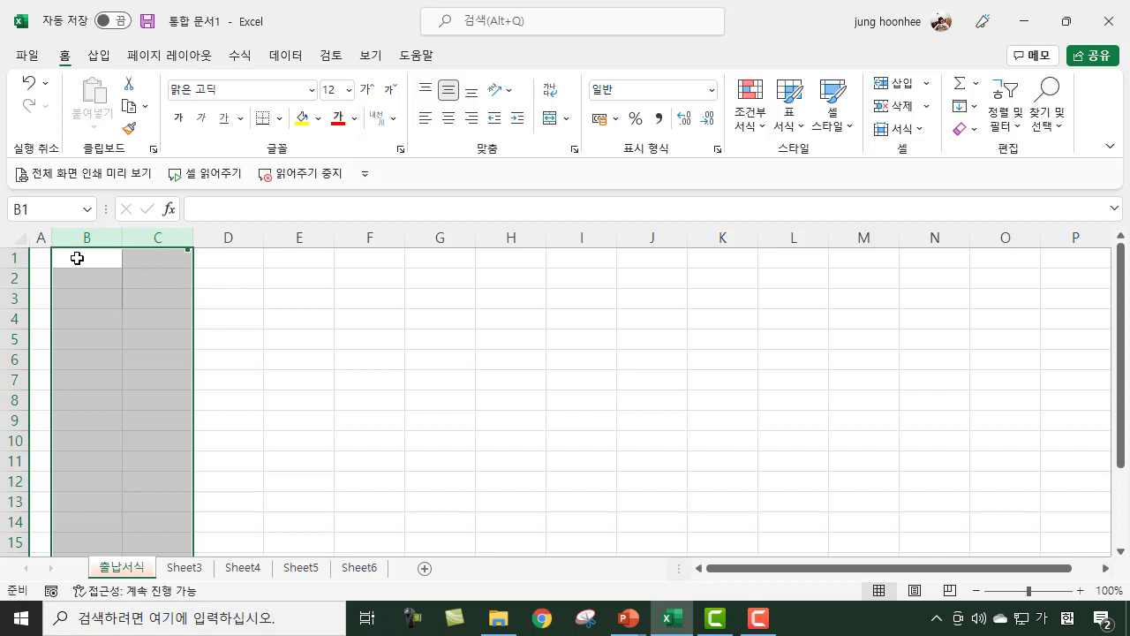
pyautogui.moveTo(121, 239); pyautogui.dragTo(91, 239)
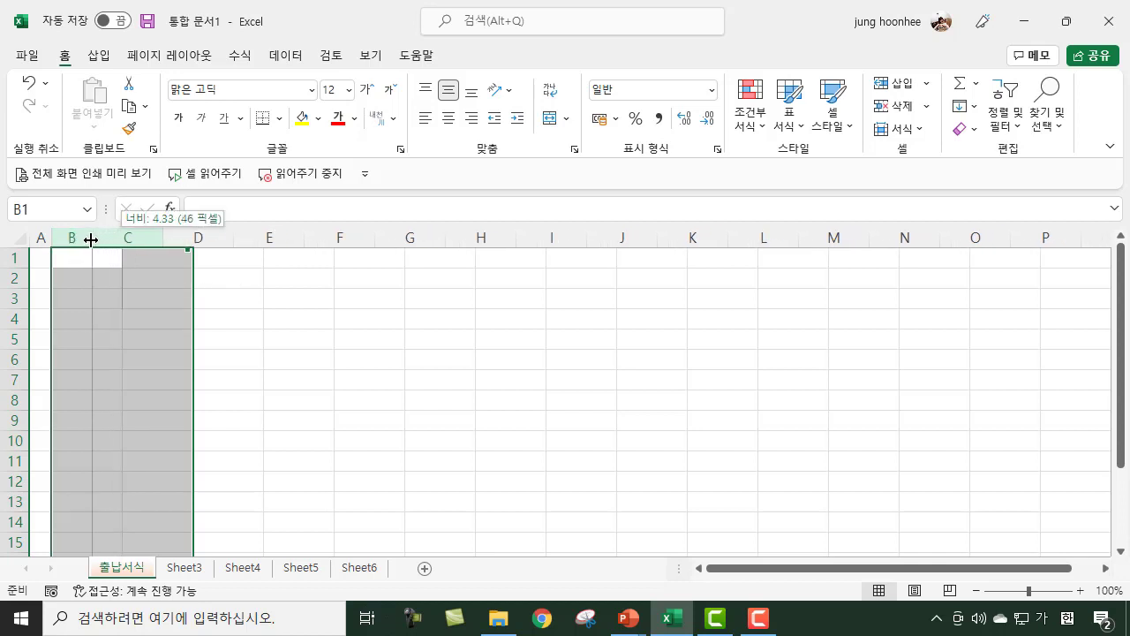
pyautogui.moveTo(91, 240); pyautogui.dragTo(84, 239)
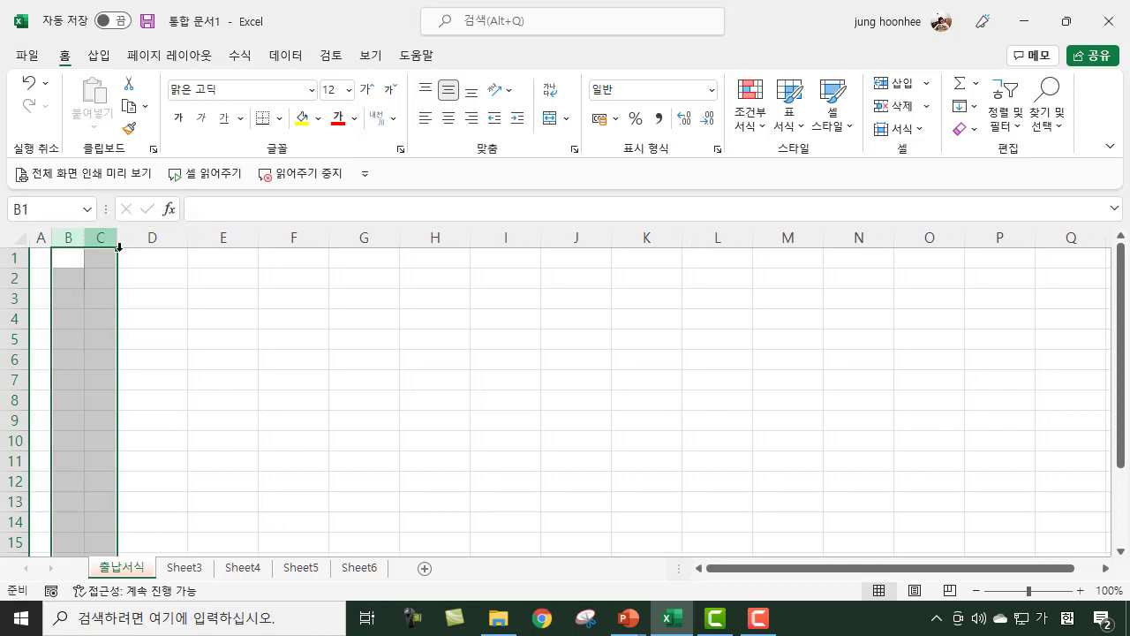
pyautogui.click(343, 370)
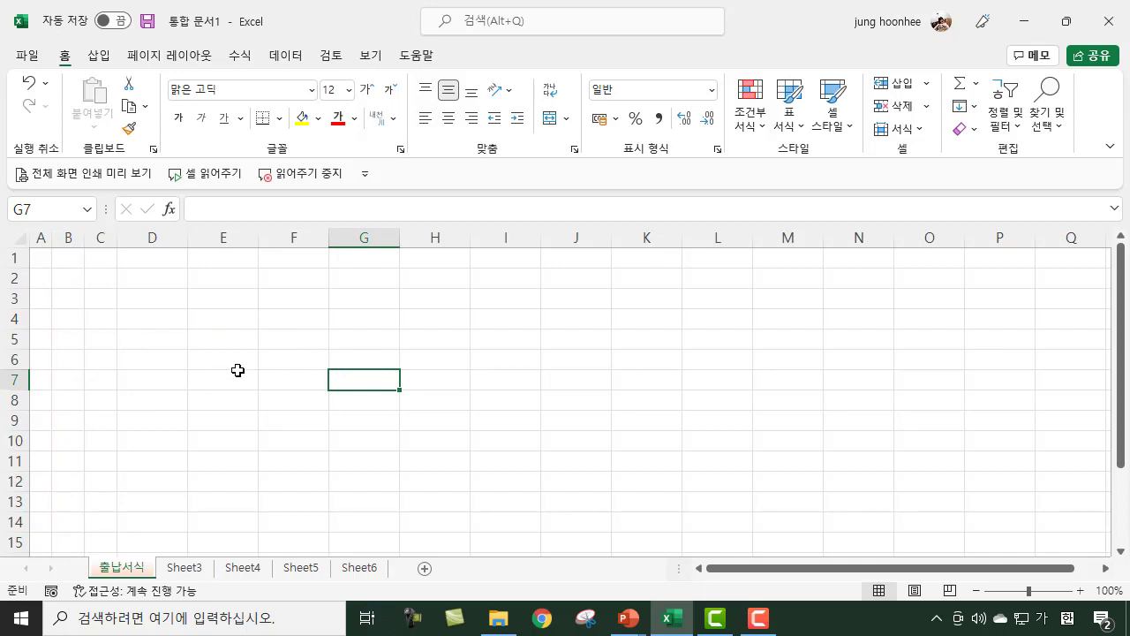
pyautogui.click(68, 359)
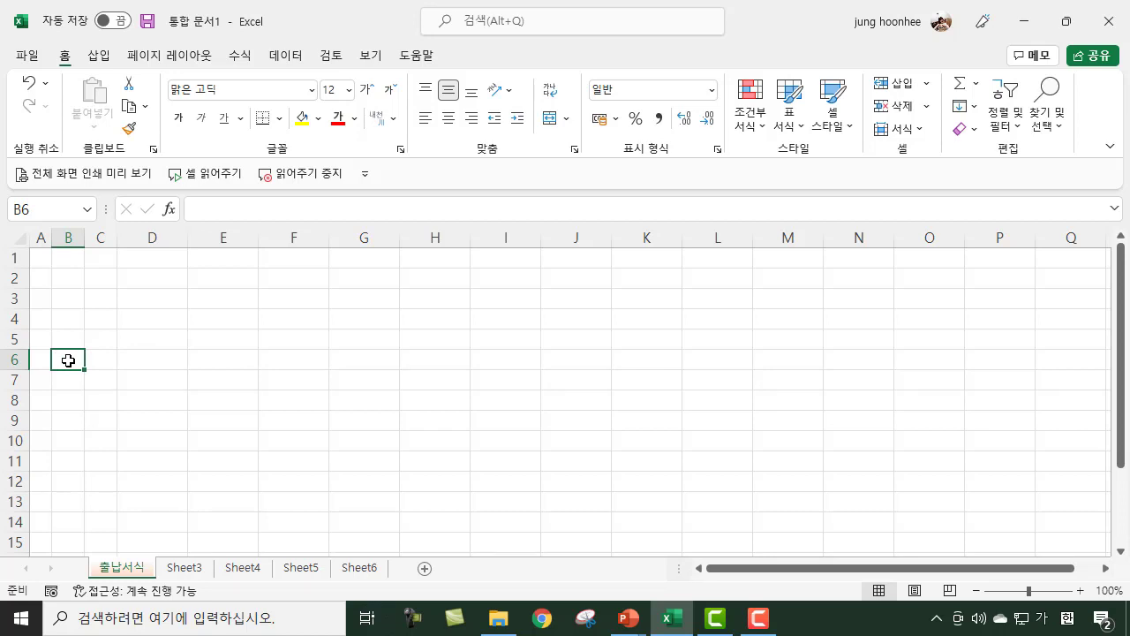
pyautogui.click(97, 358)
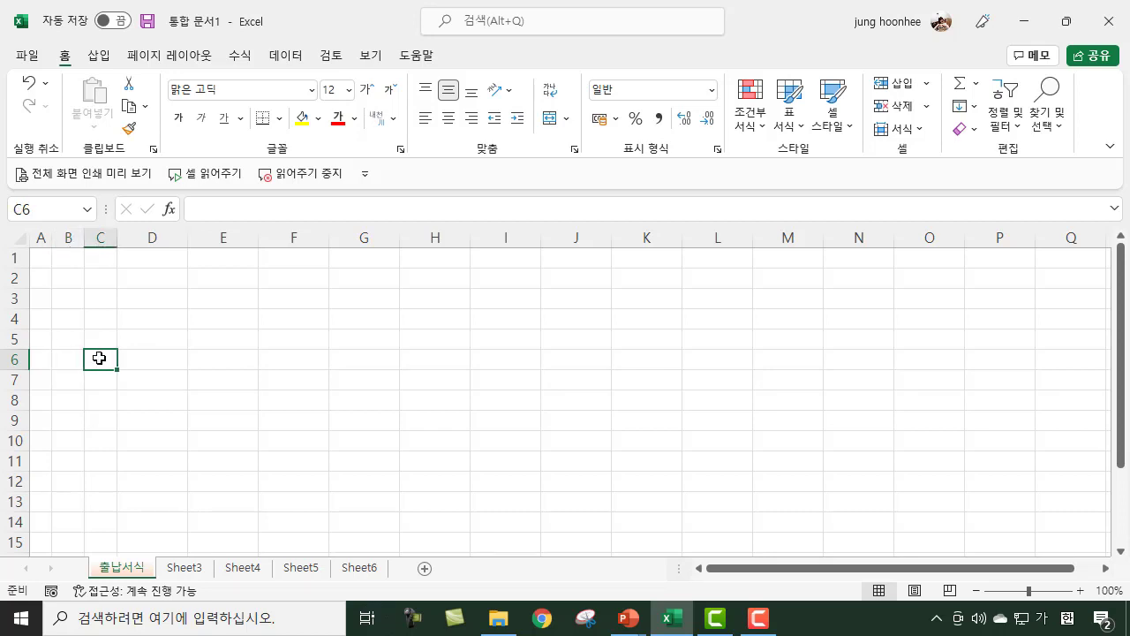
pyautogui.click(64, 358)
pyautogui.click(104, 360)
pyautogui.click(70, 356)
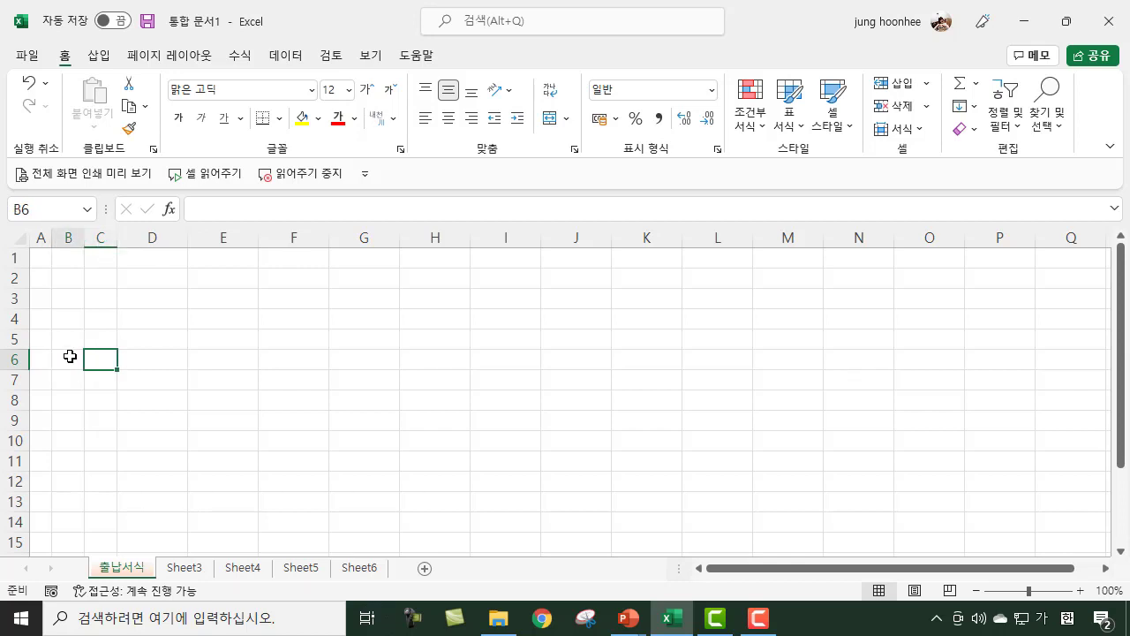
pyautogui.click(101, 358)
pyautogui.moveTo(70, 362); pyautogui.dragTo(96, 360)
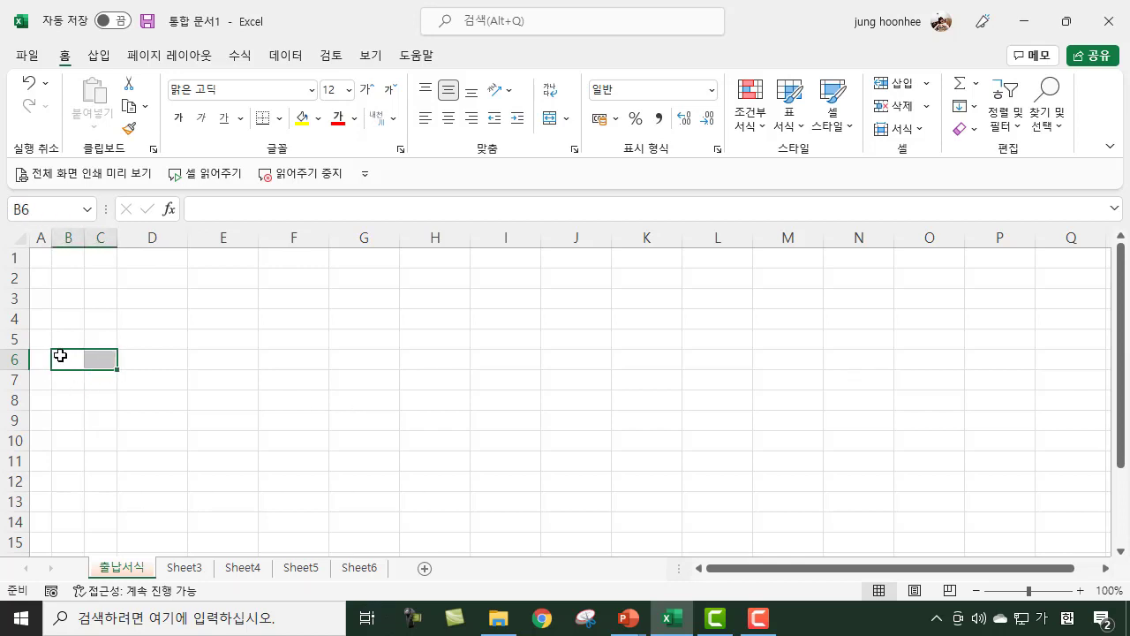
pyautogui.click(270, 398)
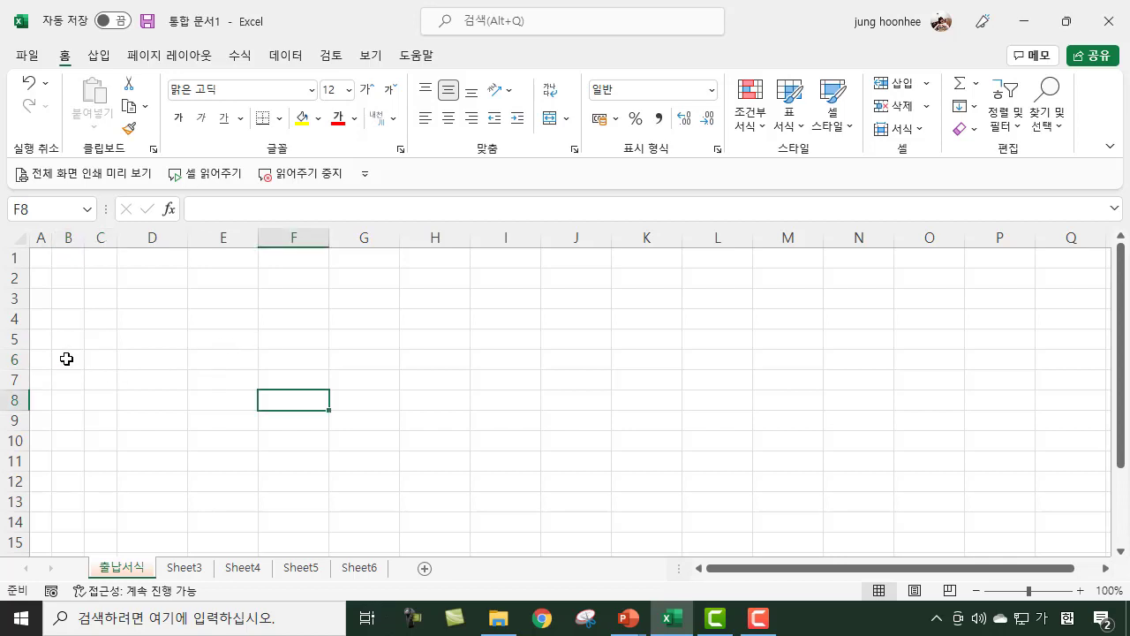
# Step: Try out merging and centring cells B6:C6, and split them again
pyautogui.click(69, 359)
pyautogui.moveTo(89, 359); pyautogui.dragTo(90, 359)
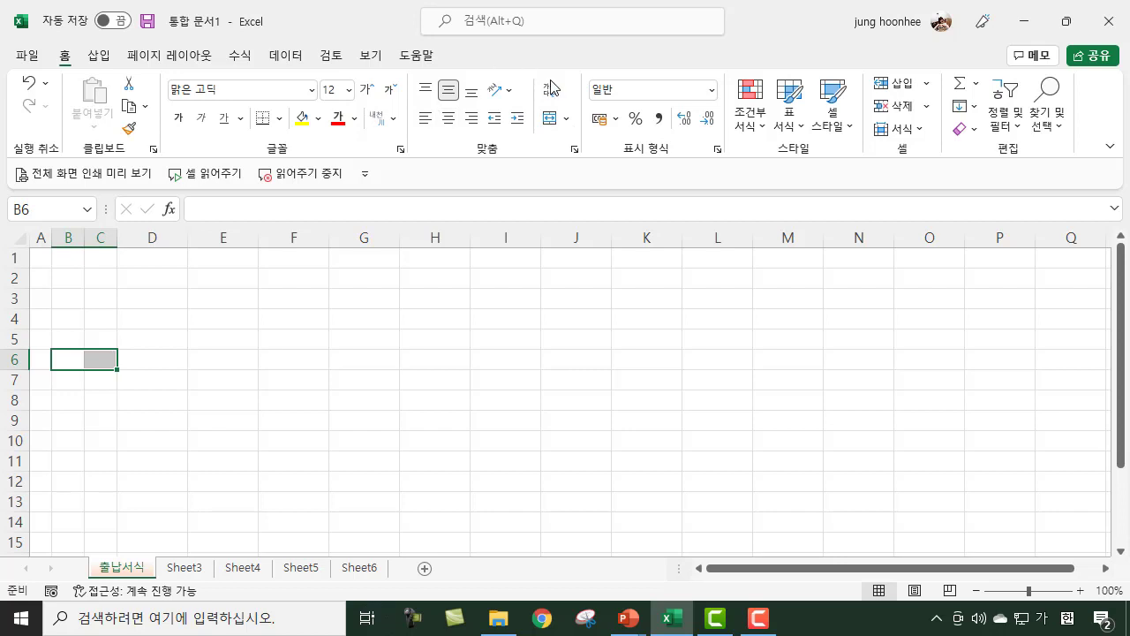
pyautogui.click(551, 126)
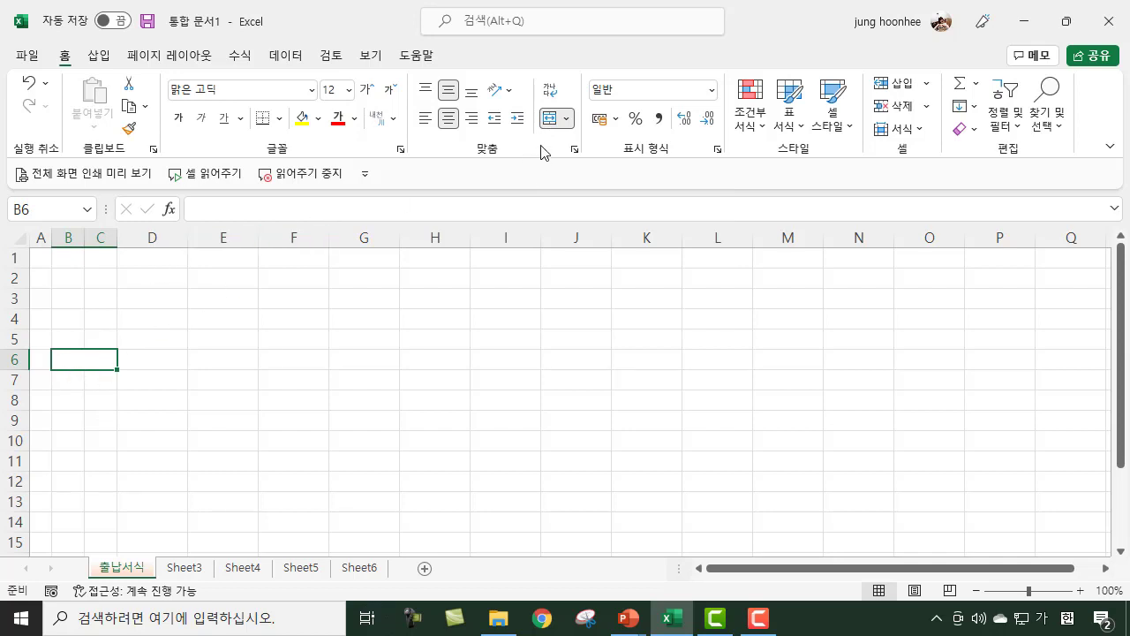
pyautogui.click(552, 121)
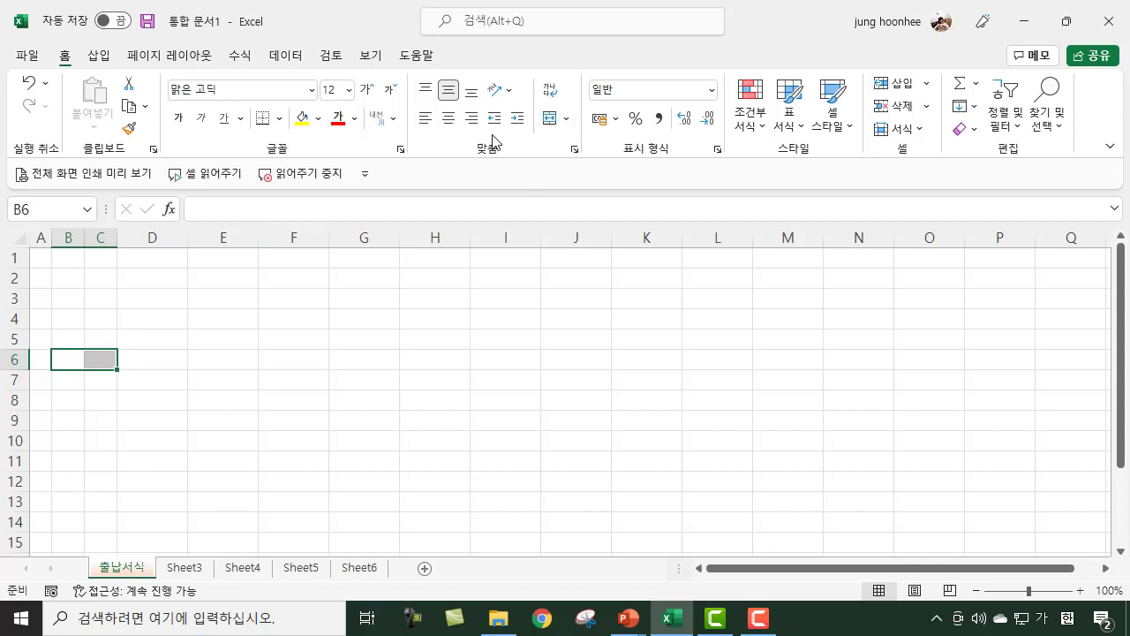
# Step: Merge and centre cells B6:C6 and enter the heading 일자 in the merged cell
pyautogui.click(68, 359)
pyautogui.click(96, 357)
pyautogui.moveTo(64, 357); pyautogui.dragTo(96, 356)
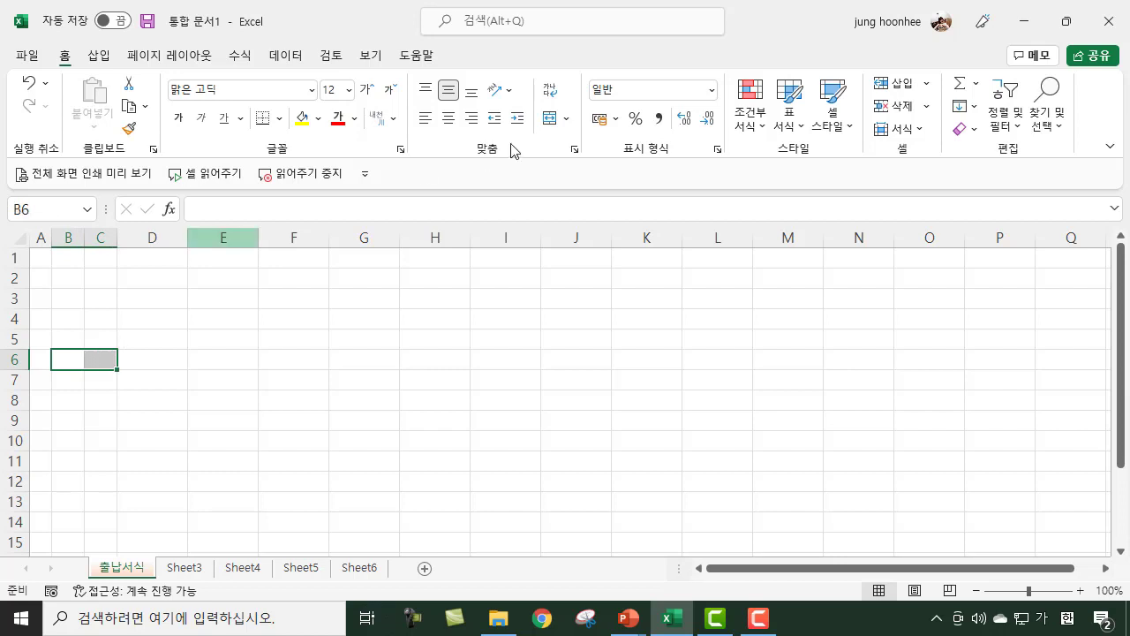
pyautogui.click(550, 118)
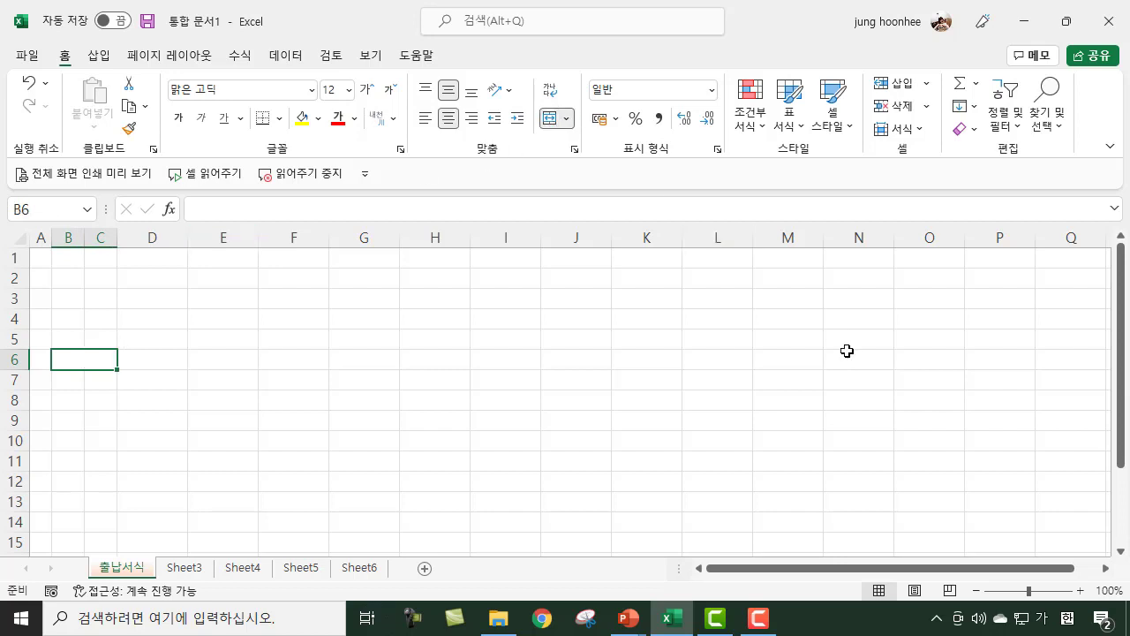
pyautogui.write('일자')
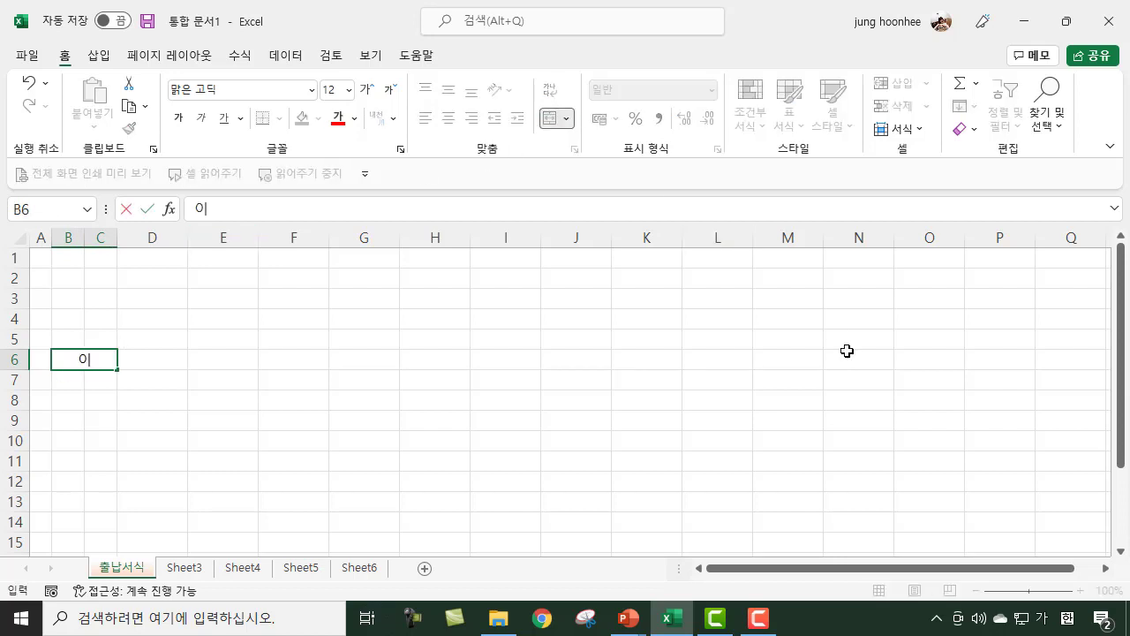
pyautogui.press('Return')
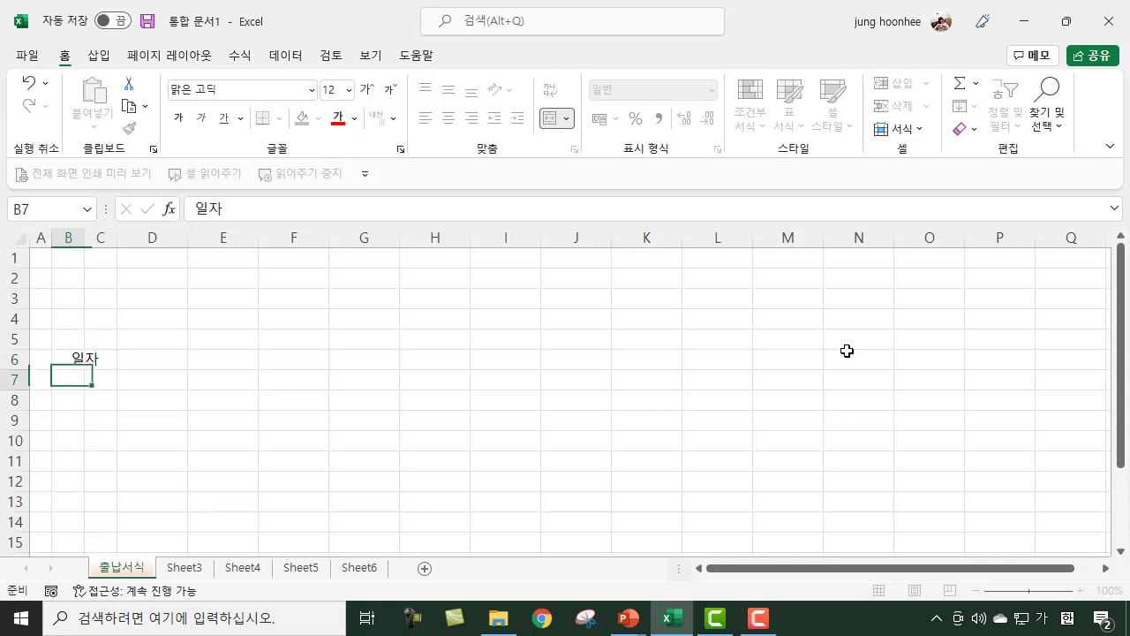
# Step: Enter the subheadings 월 in B7 and 일 in C7 under the 일자 heading
pyautogui.scroll(3, 625, 468)
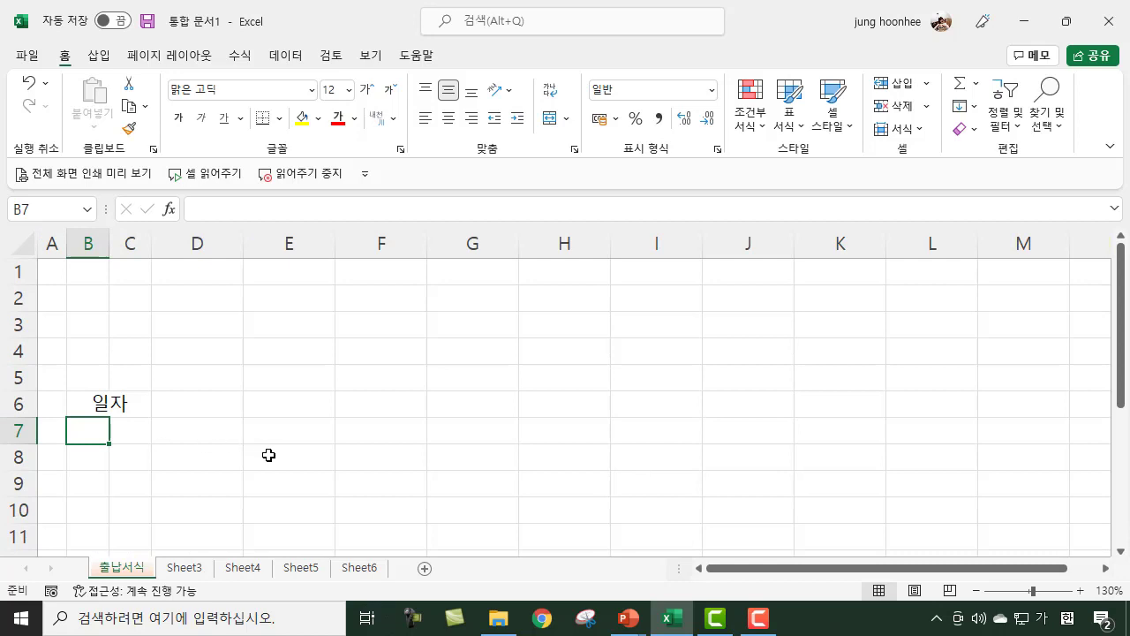
pyautogui.write('월')
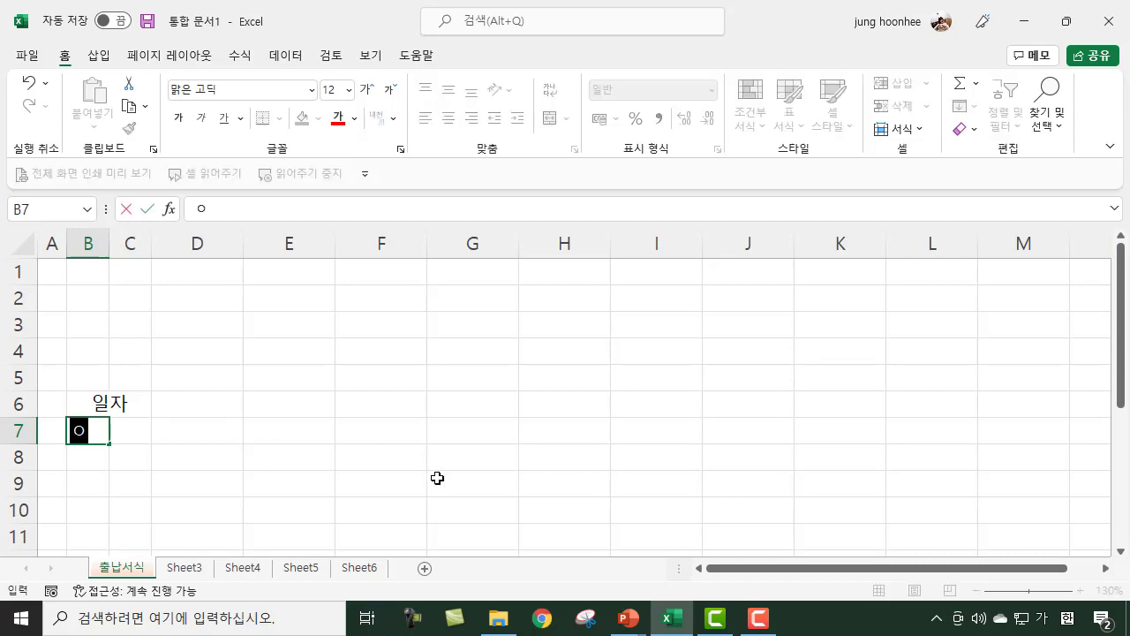
pyautogui.press('Tab')
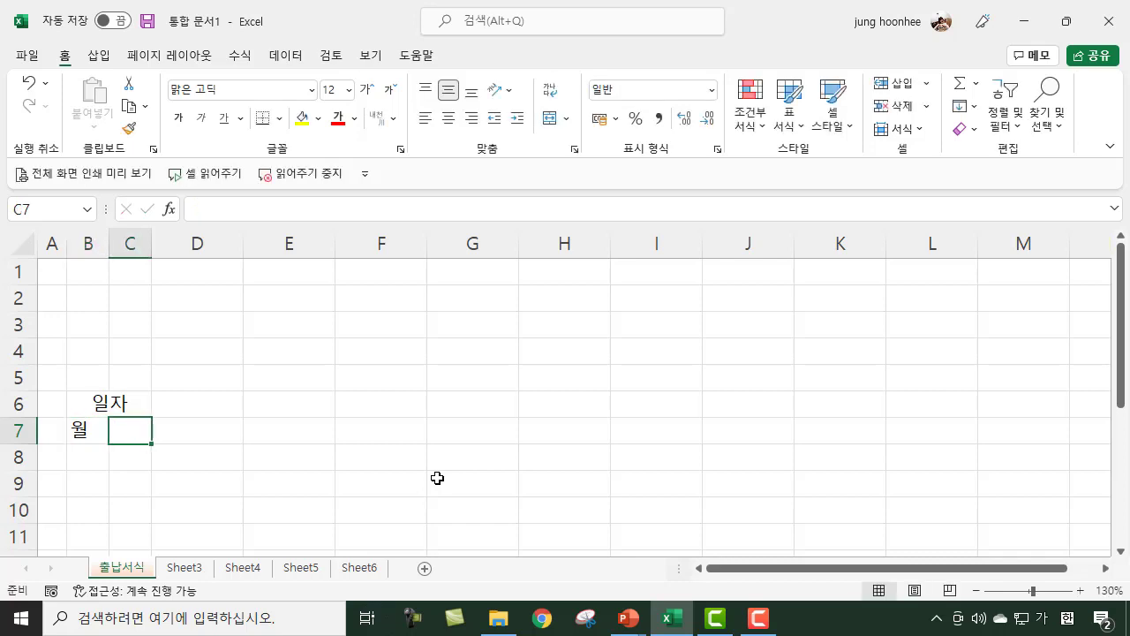
pyautogui.write('일')
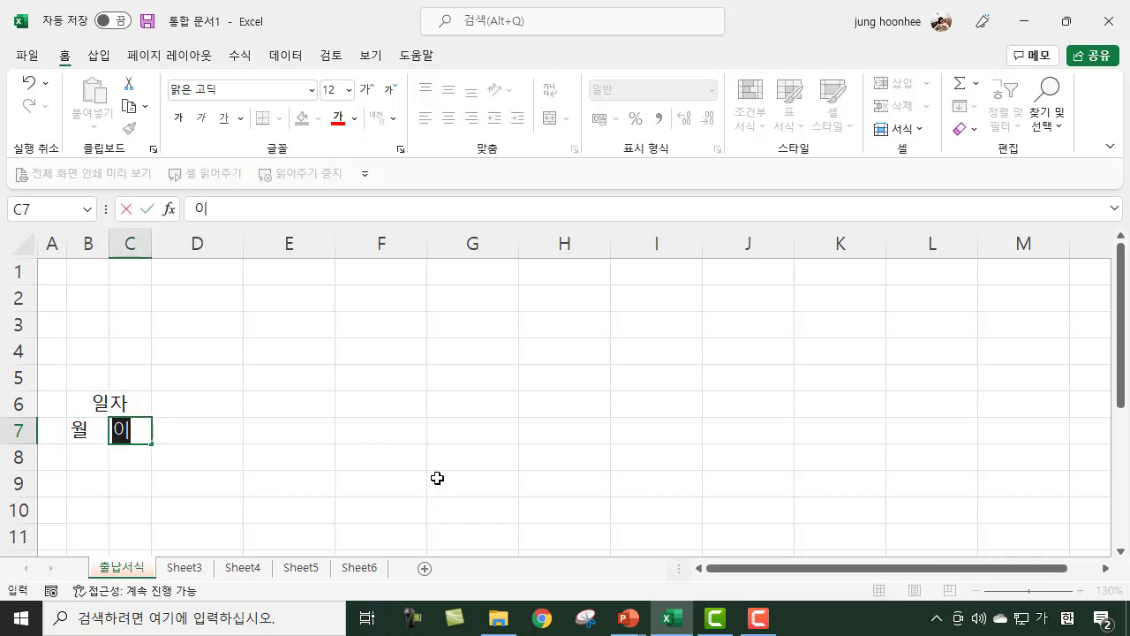
pyautogui.press('Return')
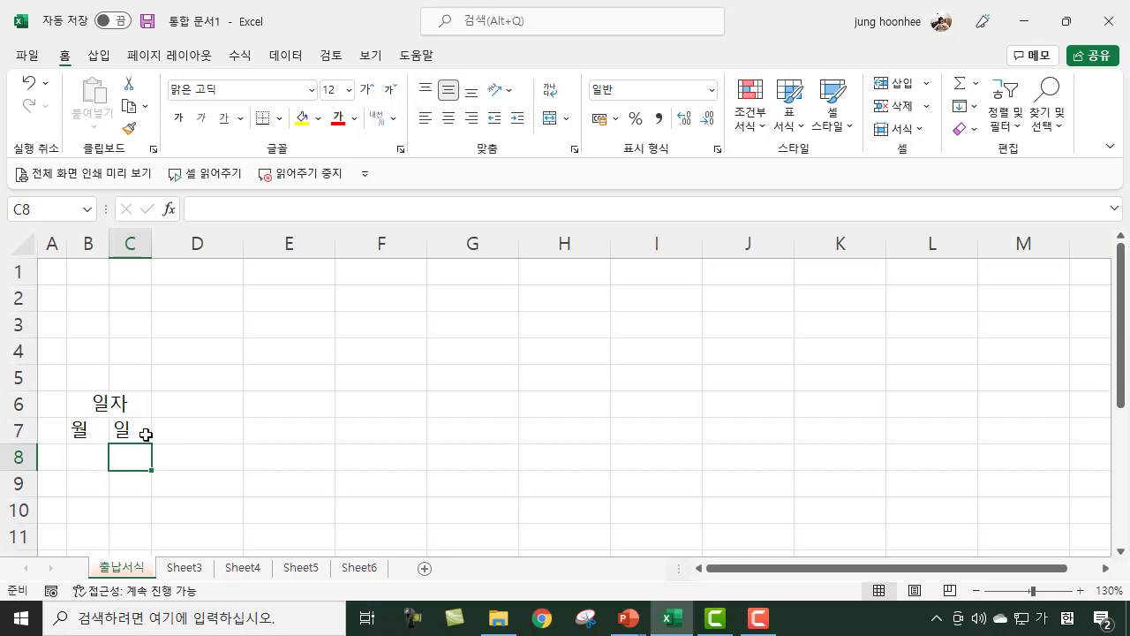
pyautogui.moveTo(202, 240); pyautogui.dragTo(369, 239)
pyautogui.click(193, 241)
pyautogui.click(272, 242)
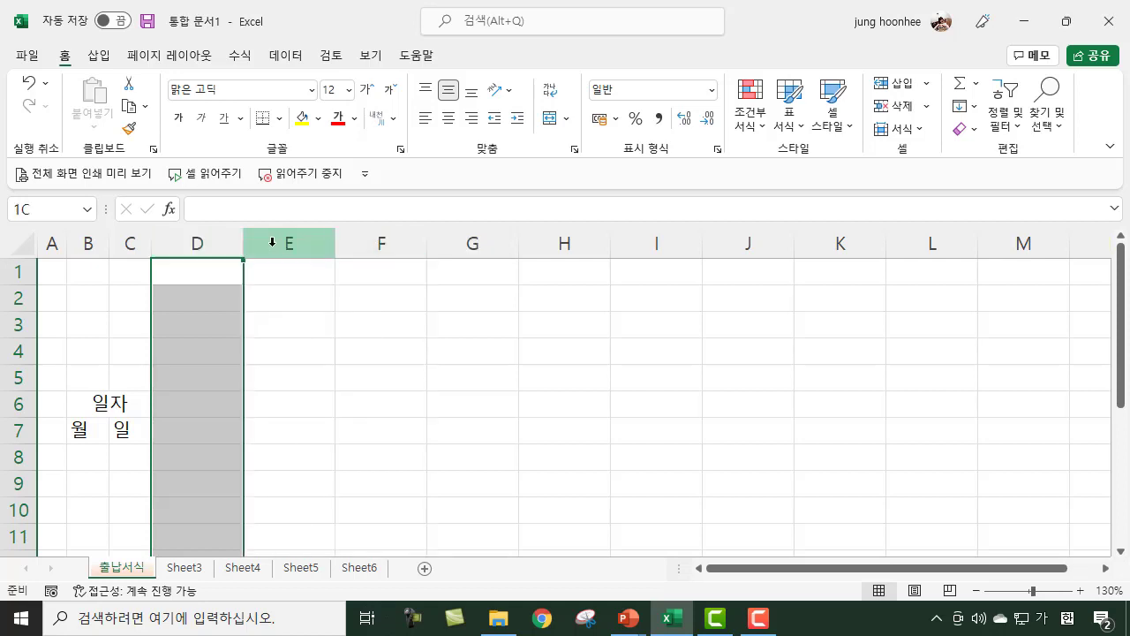
pyautogui.click(407, 247)
pyautogui.click(505, 244)
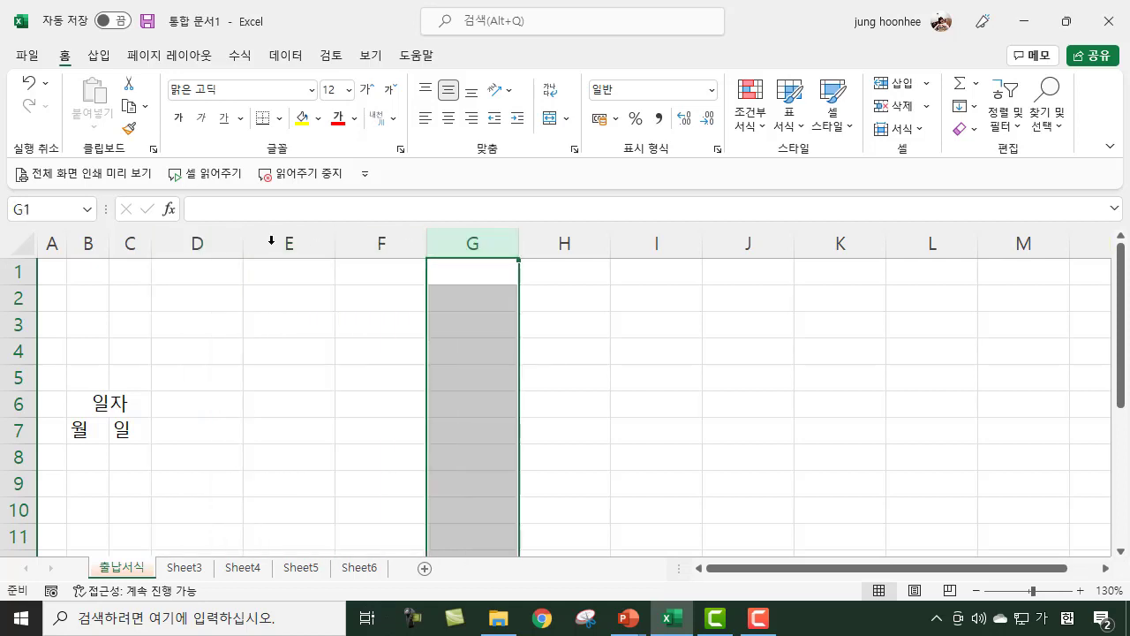
# Step: Set the width of column D to exactly 12
pyautogui.click(211, 244)
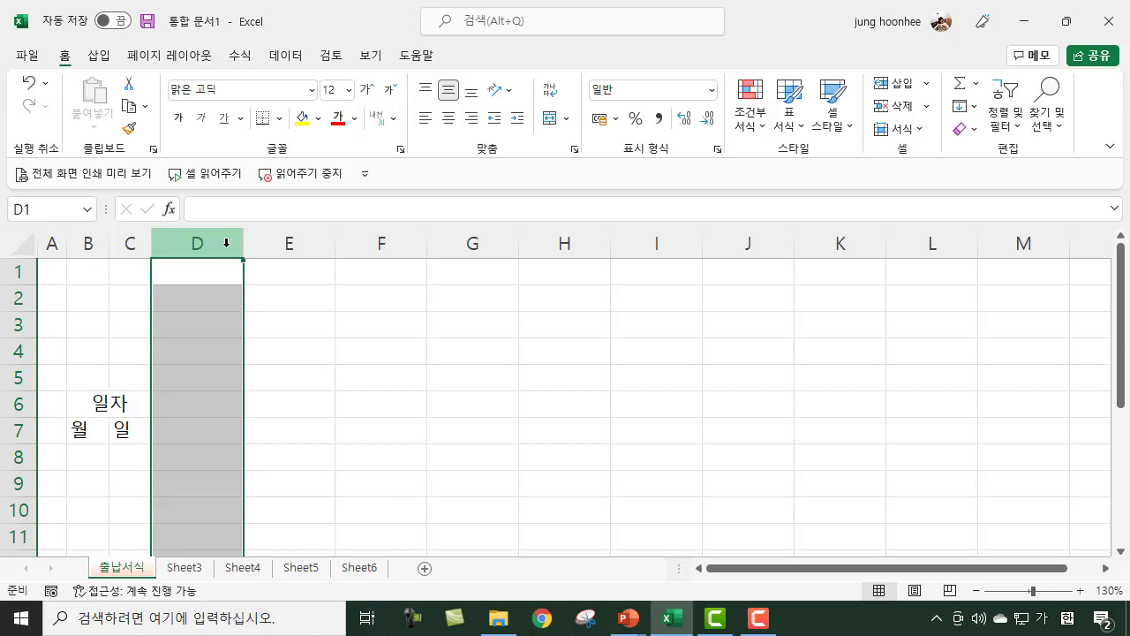
pyautogui.moveTo(242, 239)
pyautogui.mouseDown()
pyautogui.moveTo(267, 242)
pyautogui.moveTo(245, 242)
pyautogui.mouseUp()
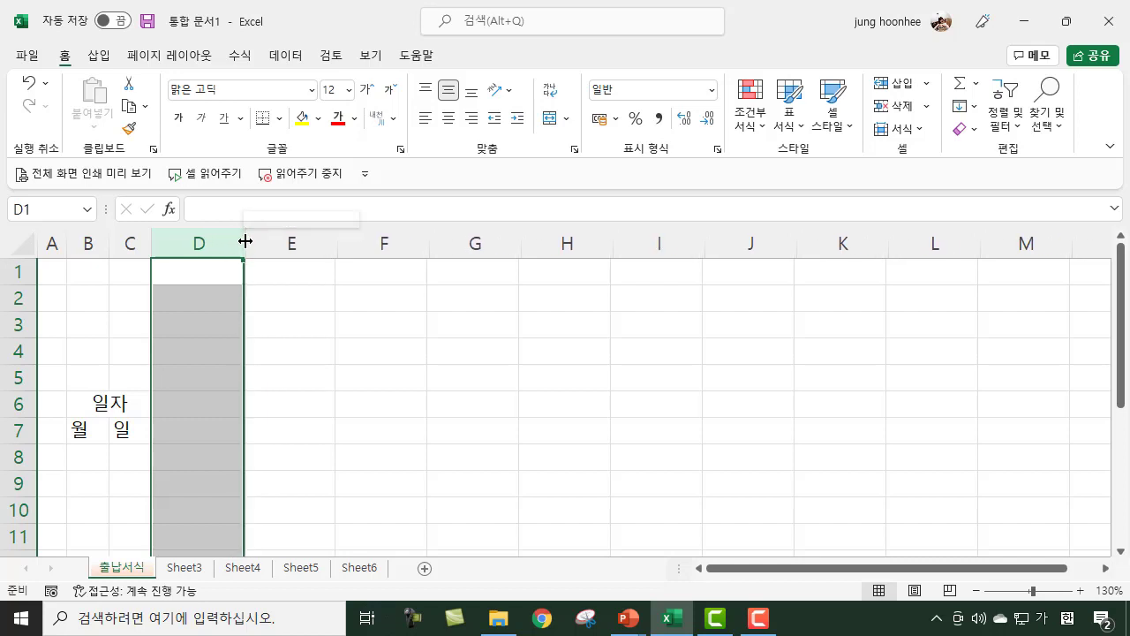
pyautogui.rightClick(191, 247)
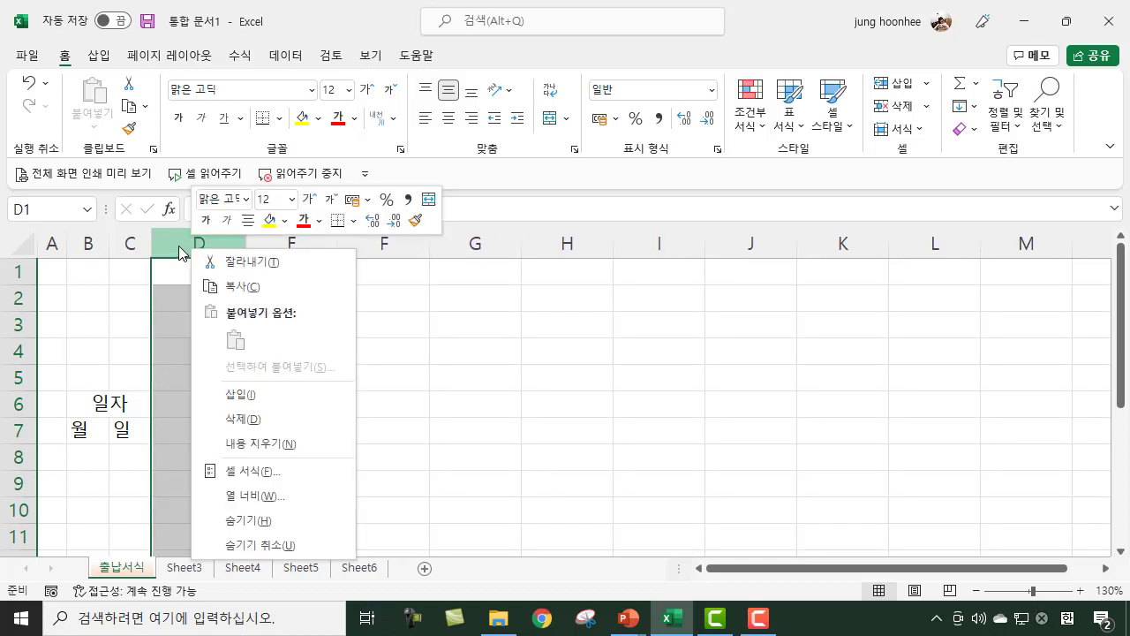
pyautogui.click(267, 495)
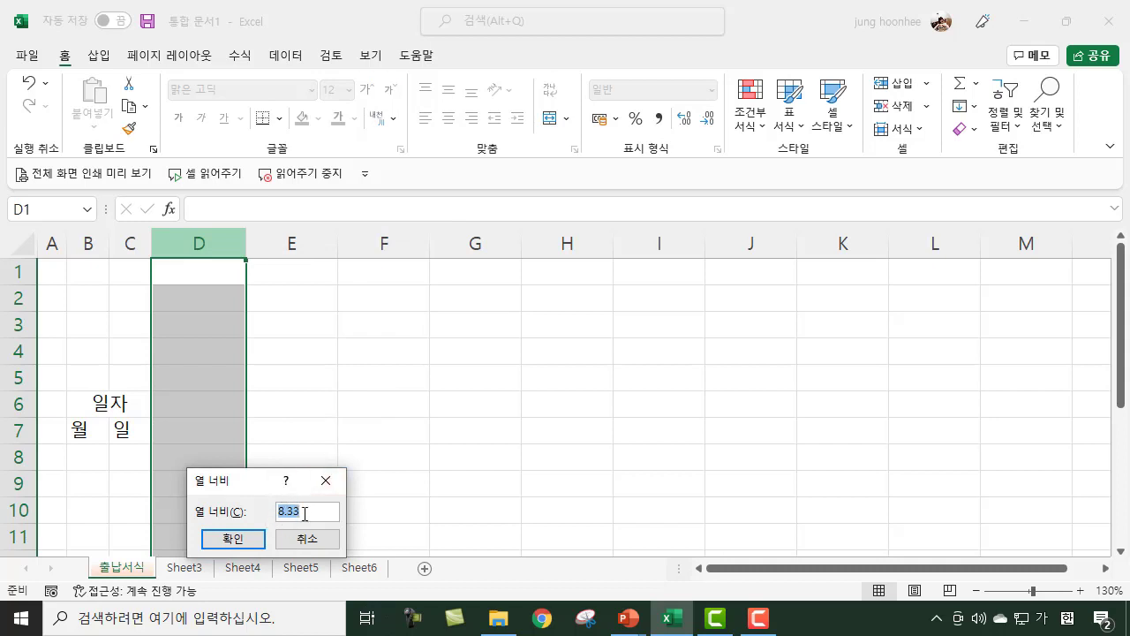
pyautogui.write('12')
pyautogui.press('Return')
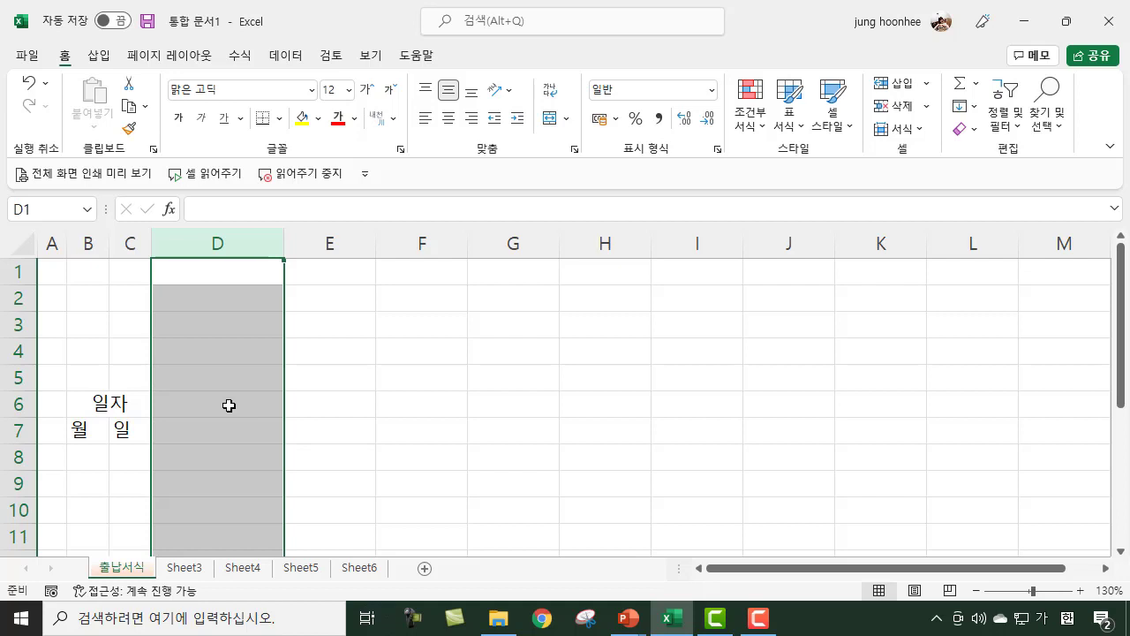
# Step: Merge and centre cells D6:D7 and enter the heading 내역 in the merged cell
pyautogui.click(201, 402)
pyautogui.moveTo(201, 402); pyautogui.dragTo(203, 434)
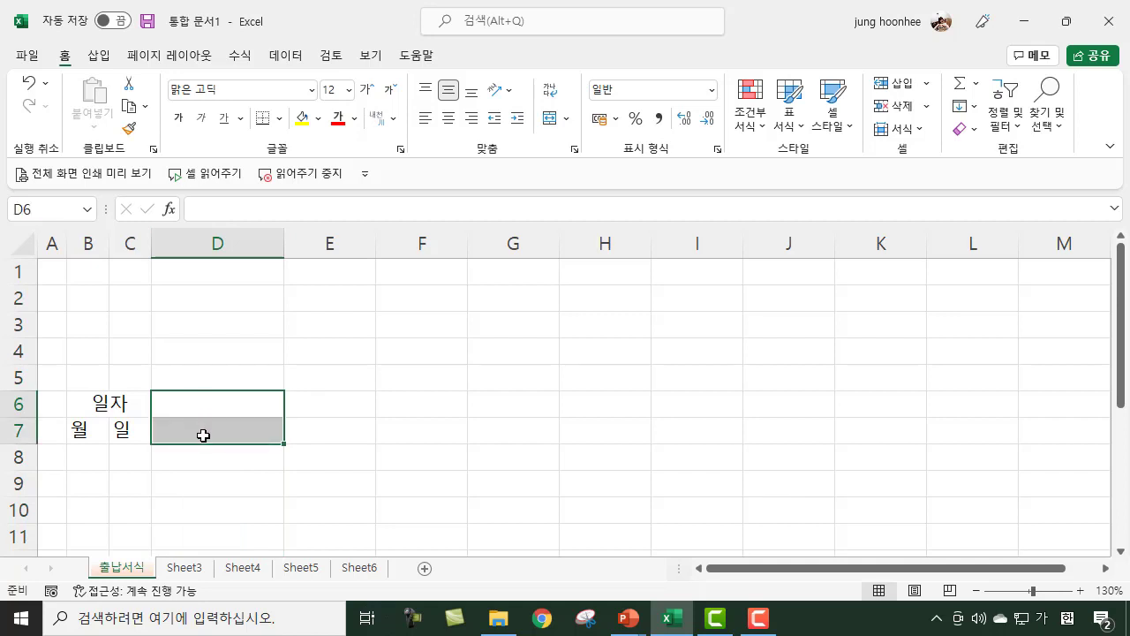
pyautogui.click(549, 119)
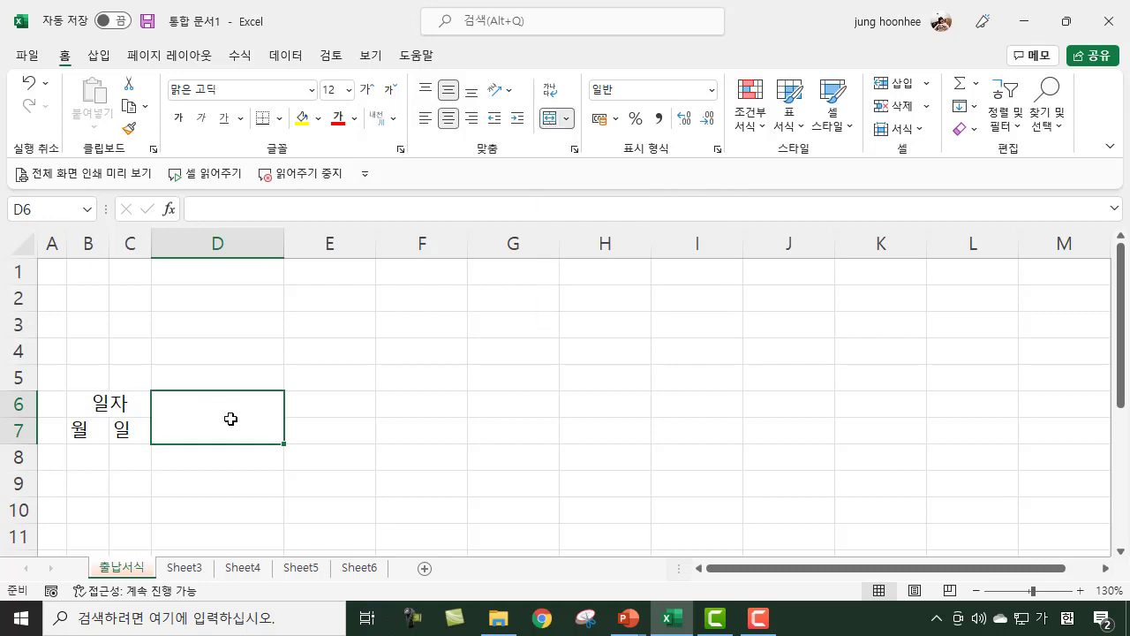
pyautogui.write('내역')
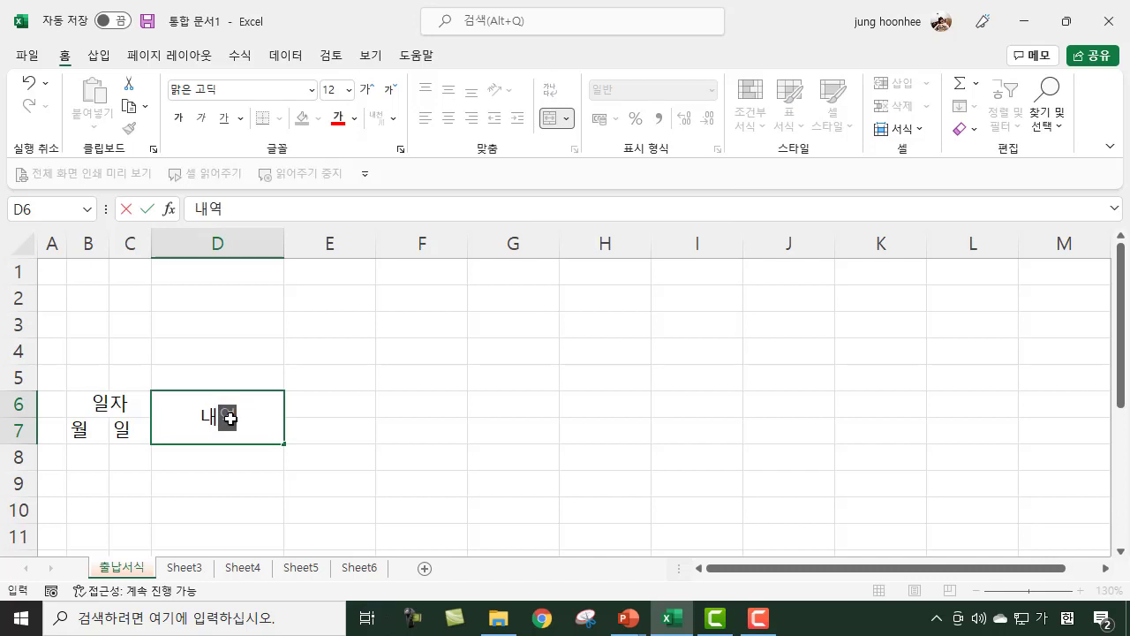
pyautogui.press('Return')
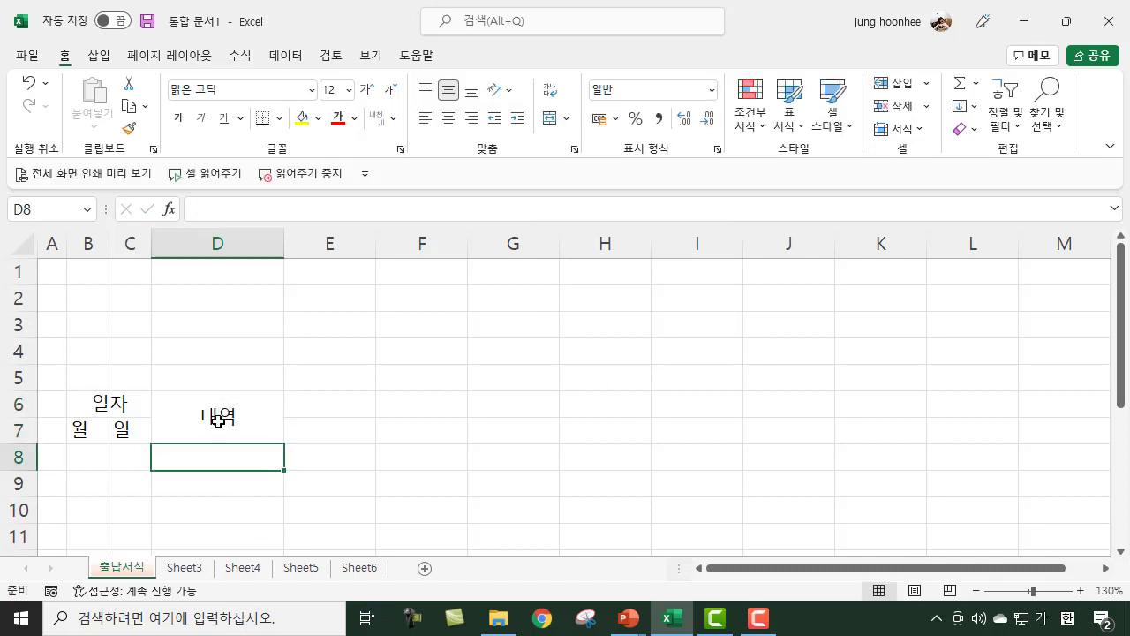
# Step: Set the width of columns E through L to 10 together
pyautogui.click(217, 419)
pyautogui.click(333, 418)
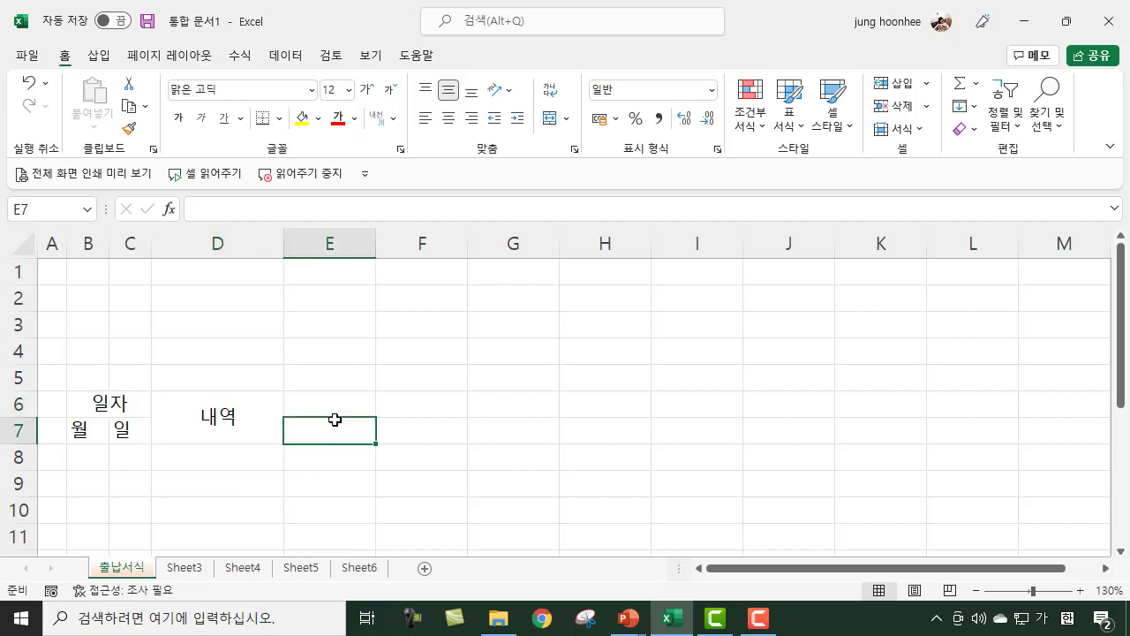
pyautogui.click(338, 400)
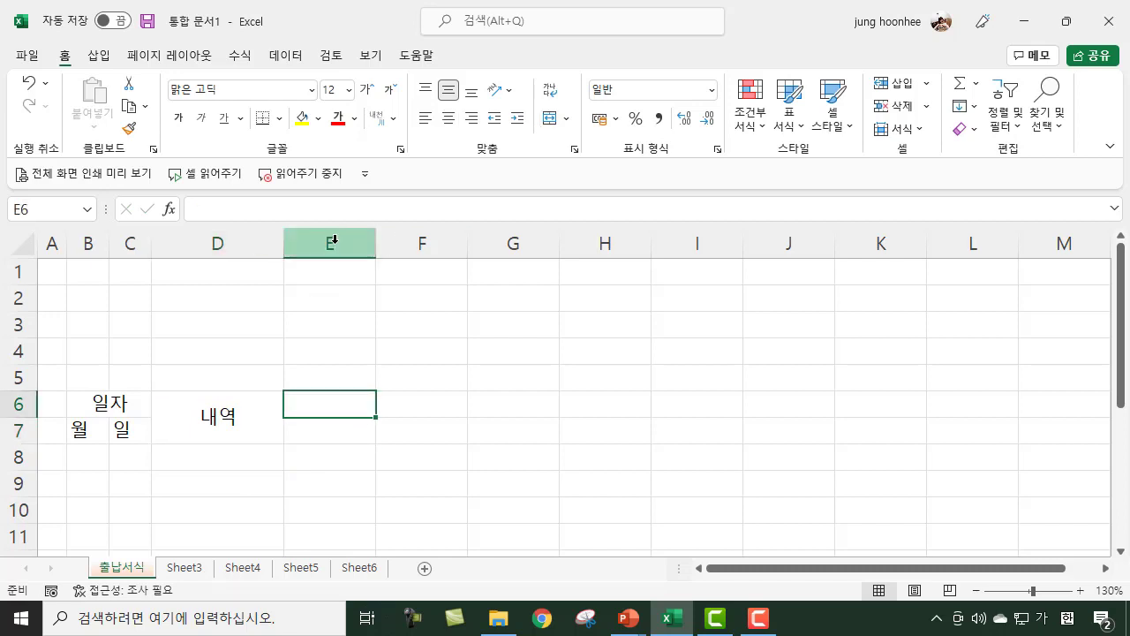
pyautogui.moveTo(335, 239); pyautogui.dragTo(969, 249)
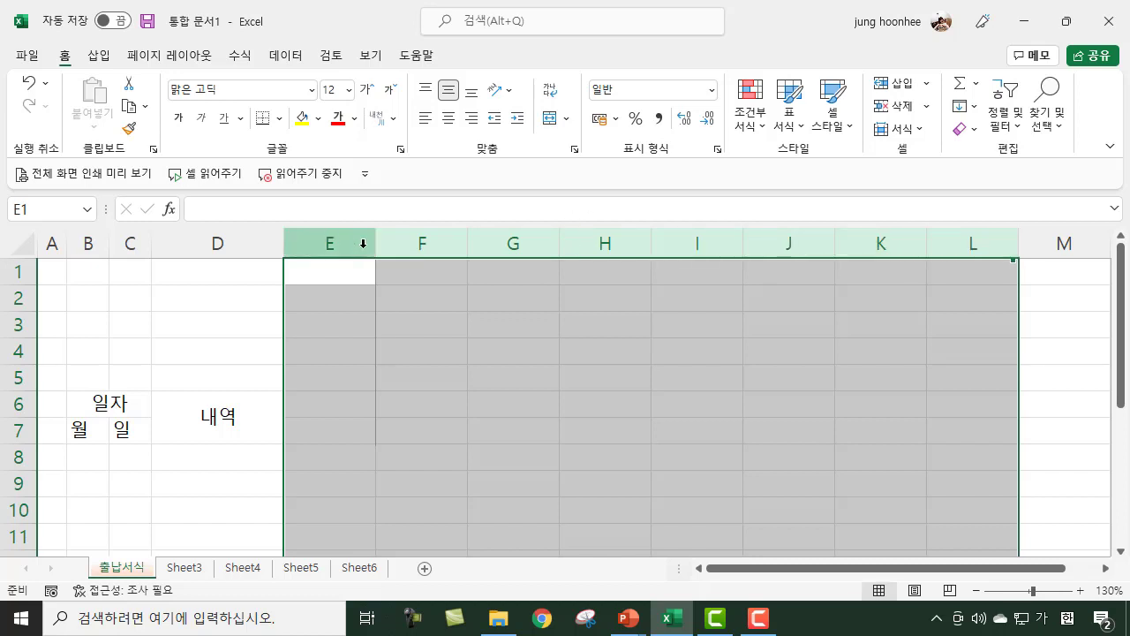
pyautogui.rightClick(803, 241)
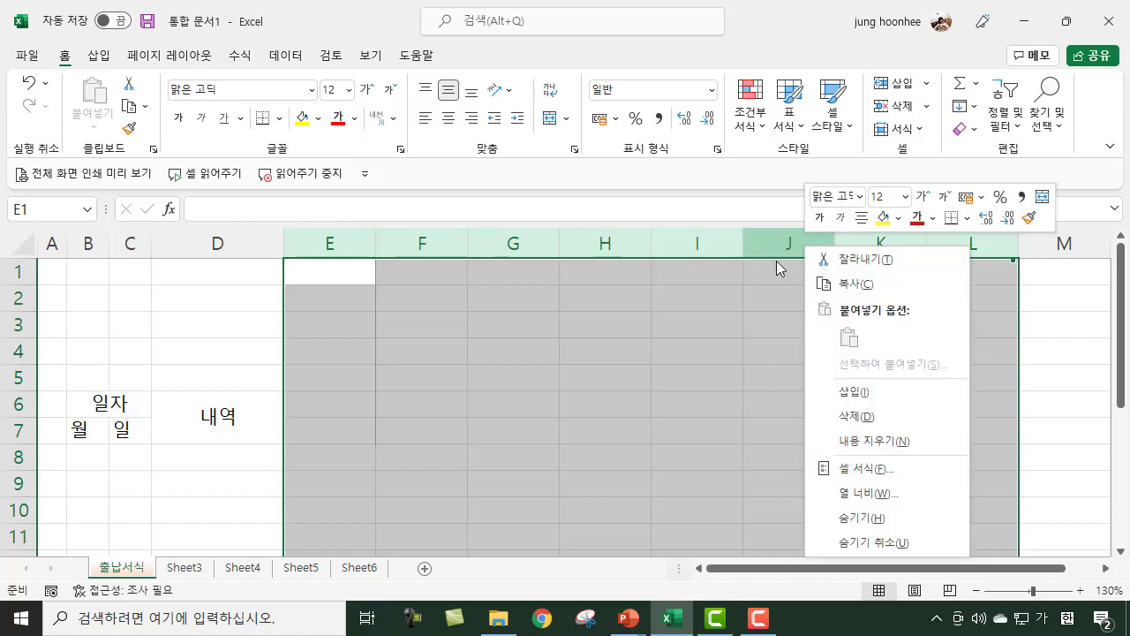
pyautogui.click(887, 495)
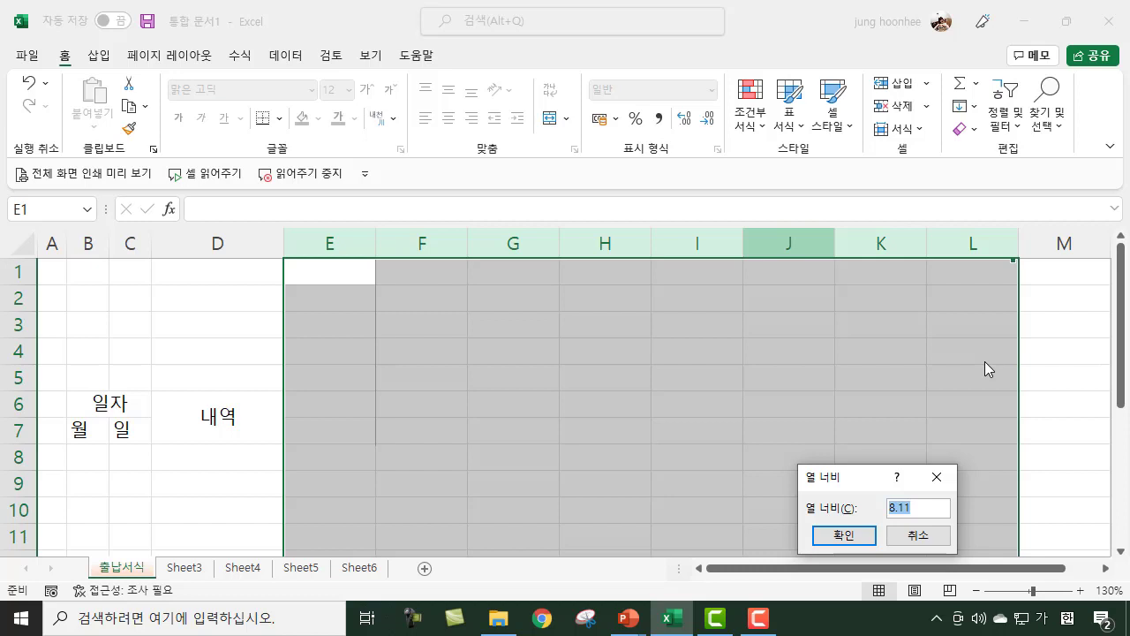
pyautogui.write('10')
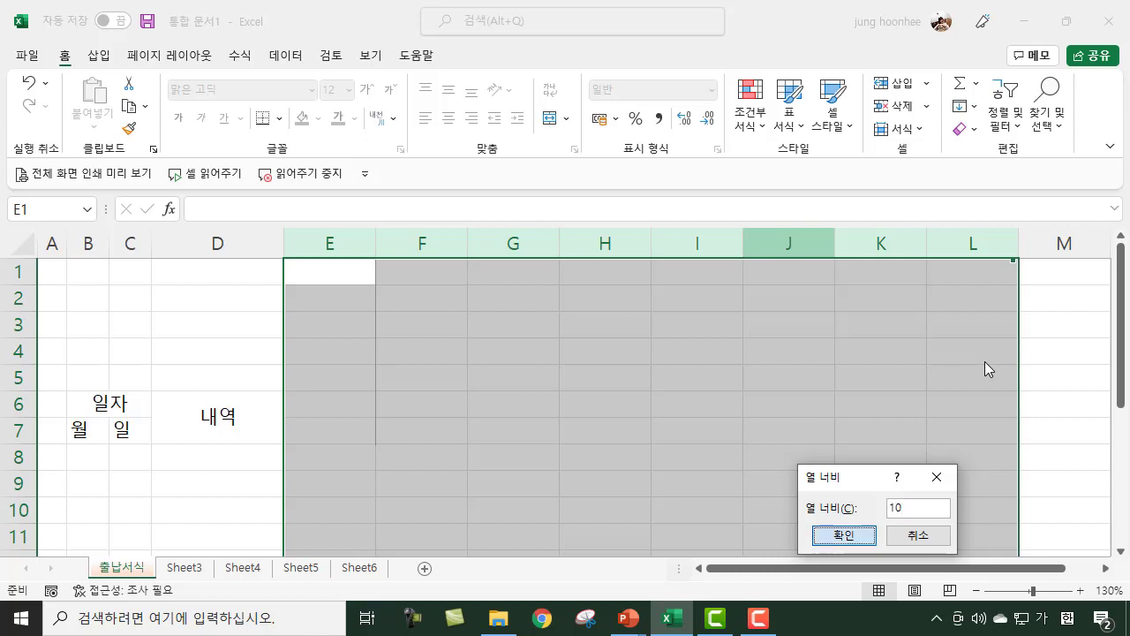
pyautogui.press('Return')
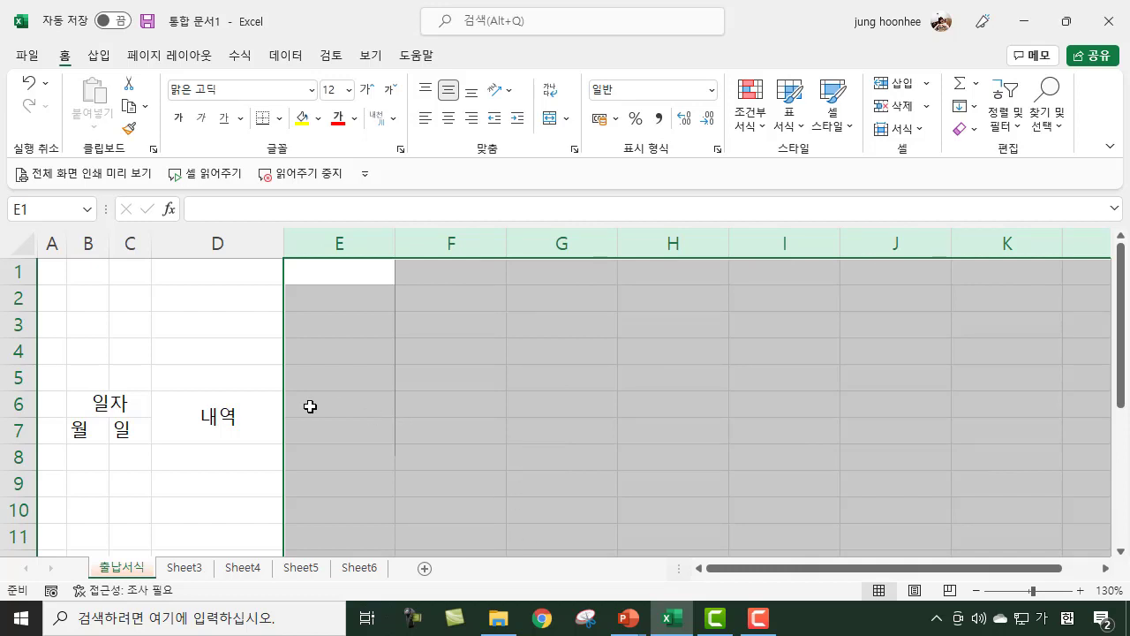
# Step: Merge and centre cells E6:E7 and enter the heading 수입 in the merged cell
pyautogui.click(315, 401)
pyautogui.moveTo(316, 401); pyautogui.dragTo(316, 429)
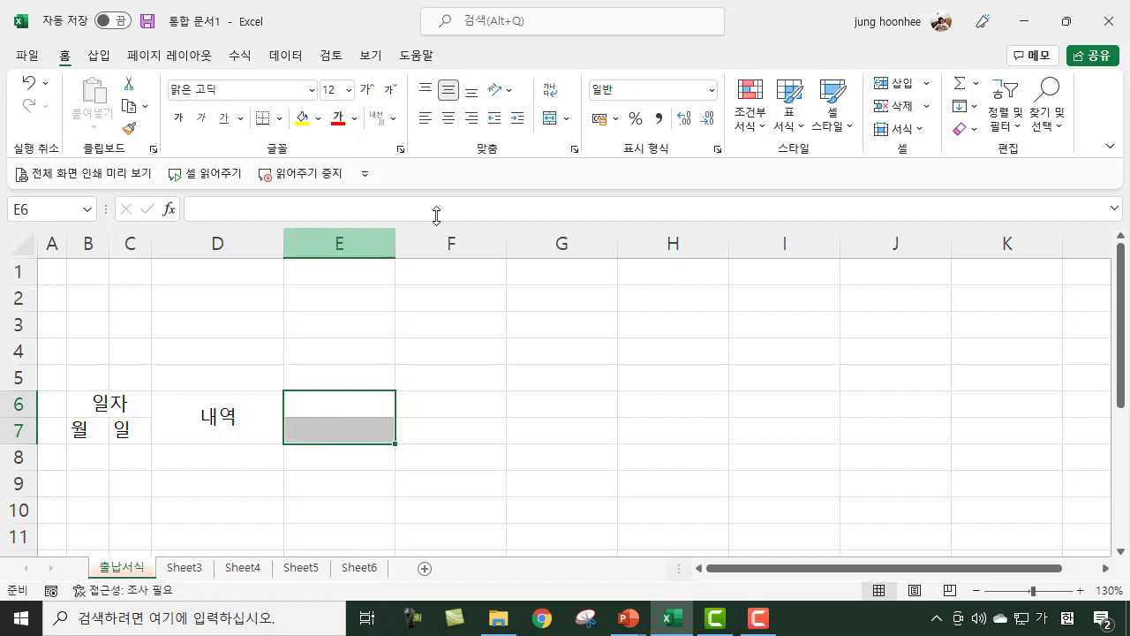
pyautogui.click(550, 121)
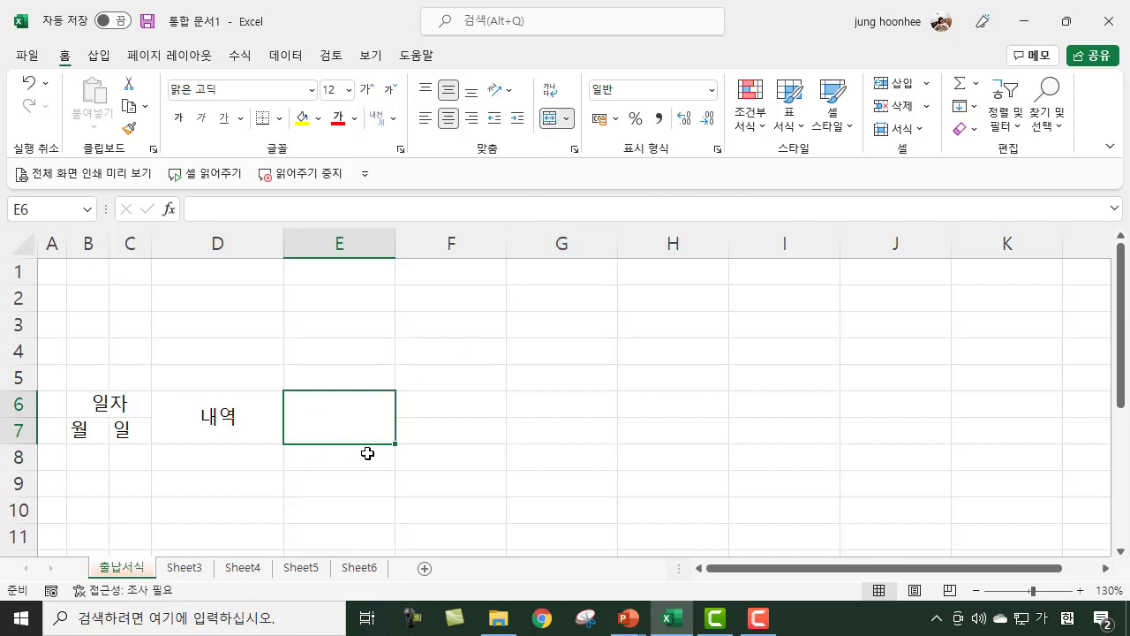
pyautogui.write('수입')
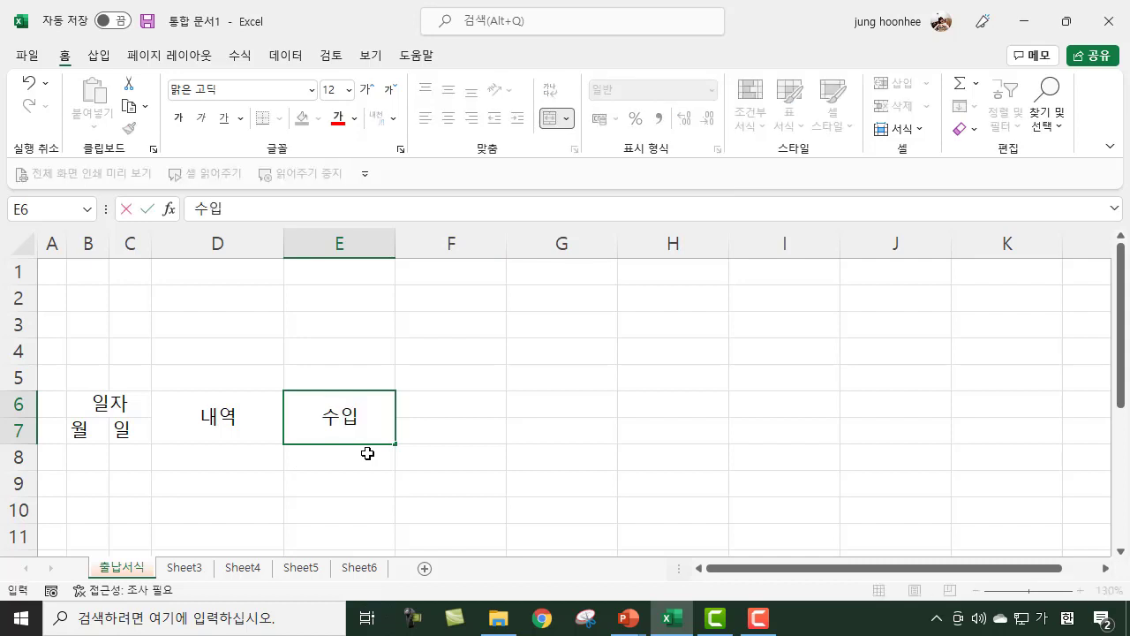
pyautogui.press('Return')
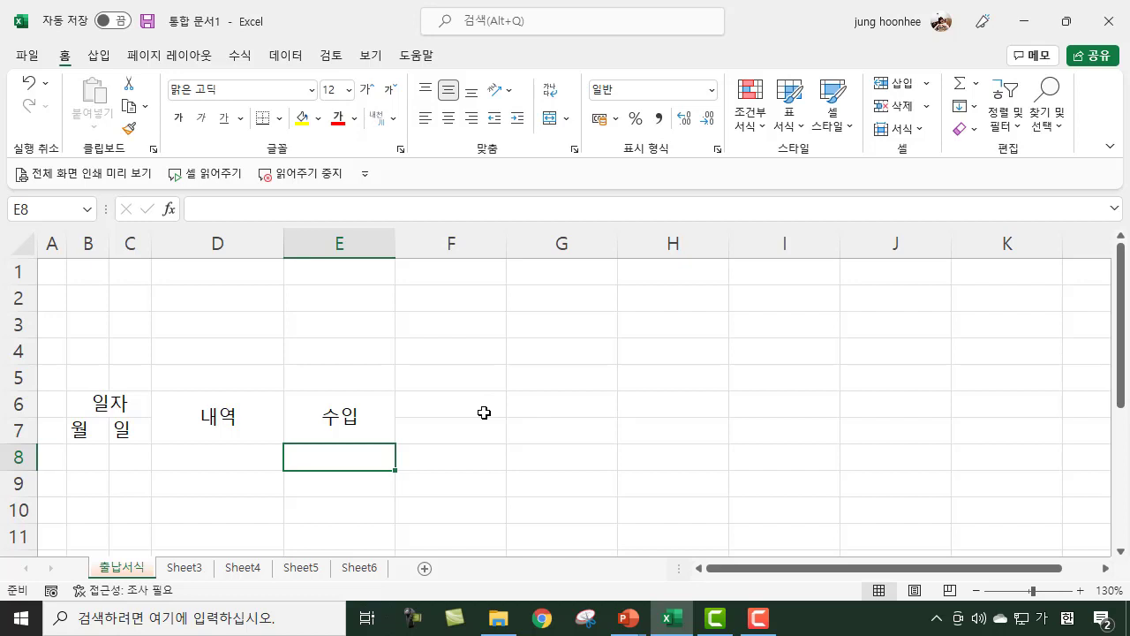
# Step: Copy the merged format of the 수입 heading cell to F6:F7 and L6:L7 with Format Painter
pyautogui.click(354, 413)
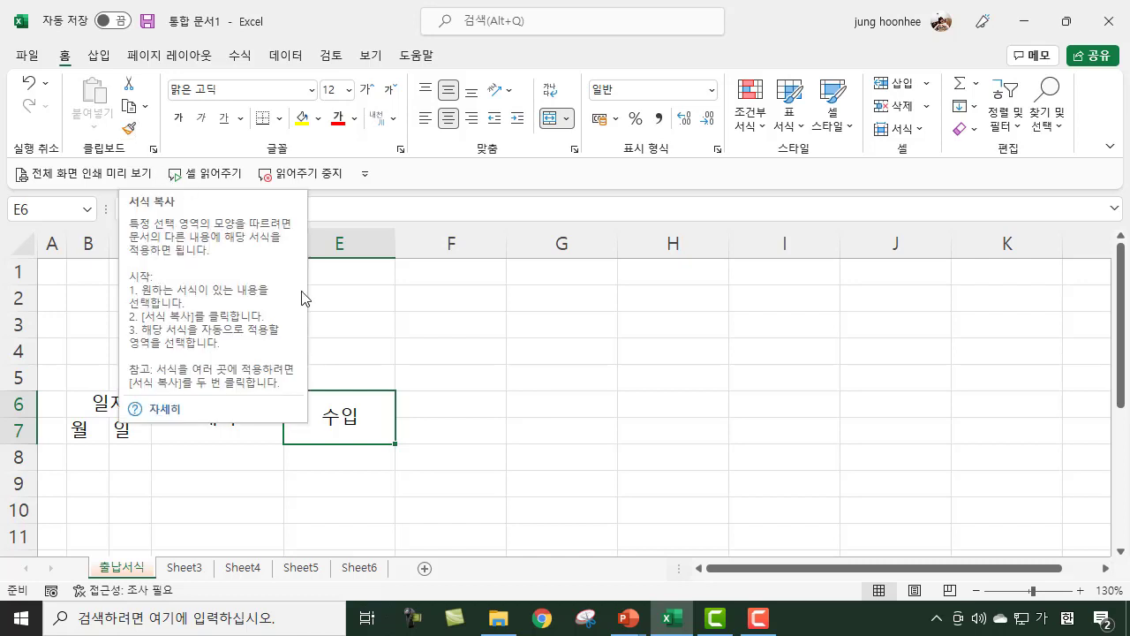
pyautogui.click(130, 131)
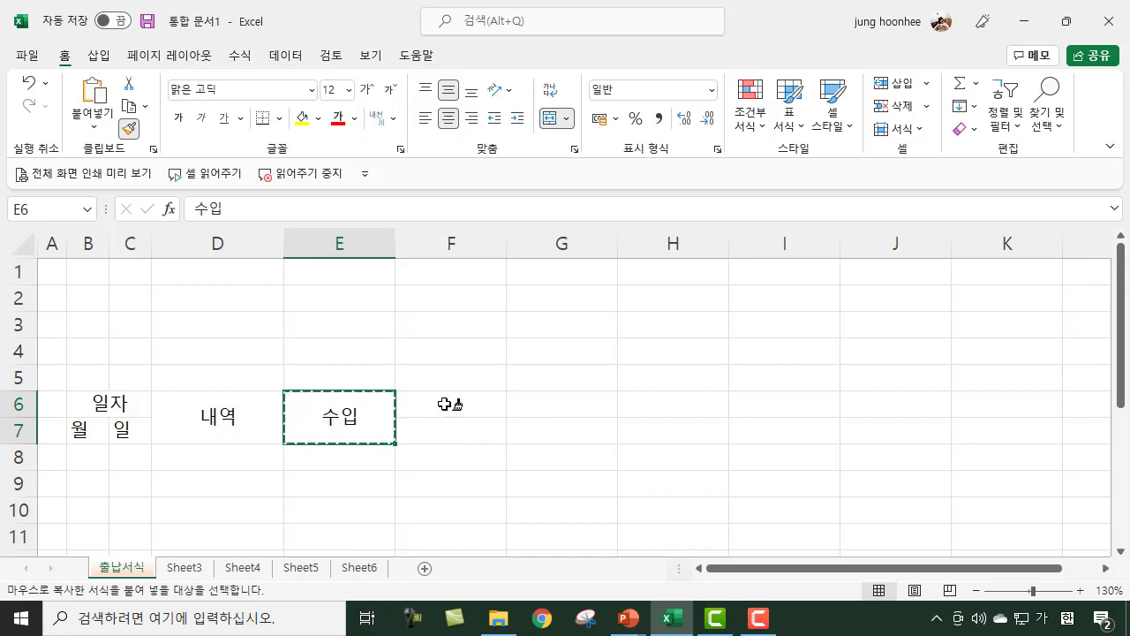
pyautogui.click(437, 408)
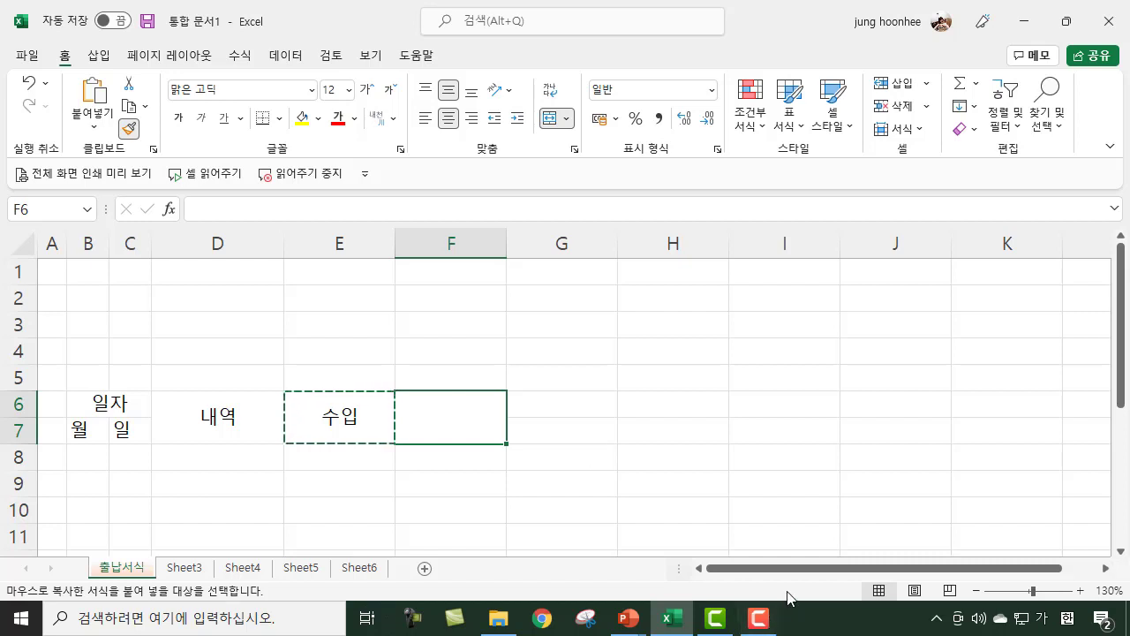
pyautogui.moveTo(793, 576); pyautogui.dragTo(962, 578)
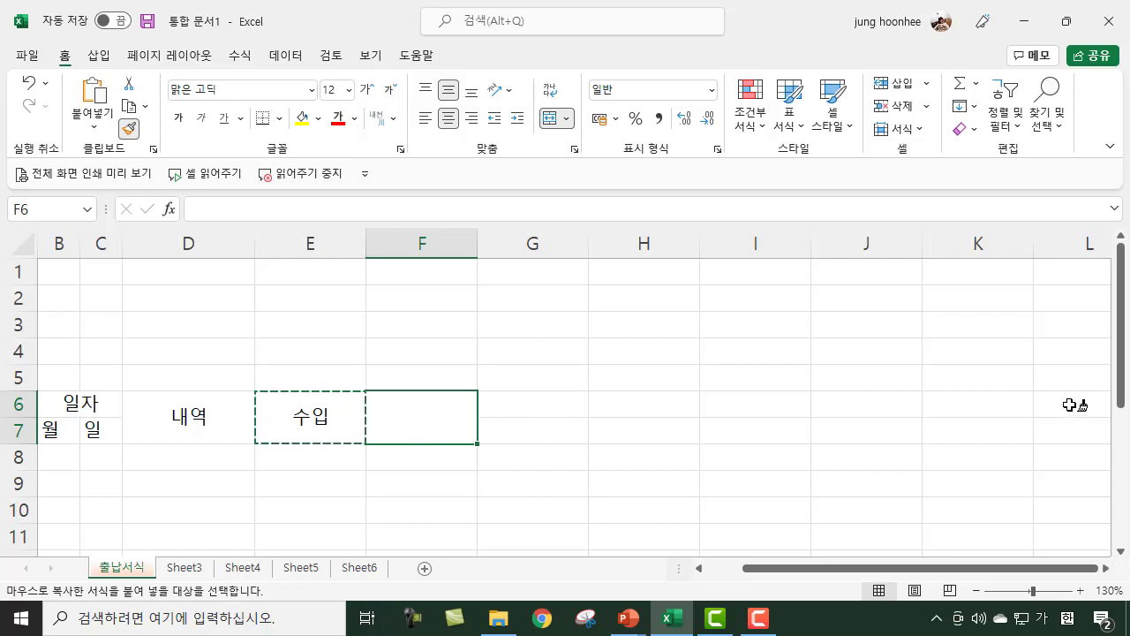
pyautogui.click(1072, 405)
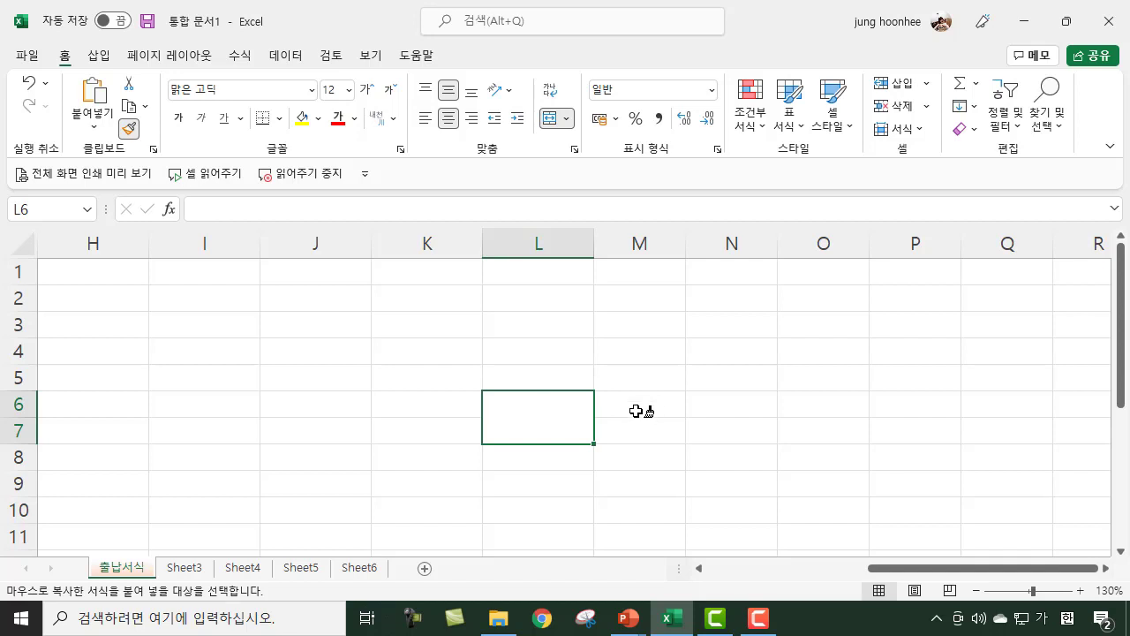
pyautogui.press('Escape')
# Step: Enter the heading 지출 in merged cell F6 and the heading 잔액 in merged cell L6
pyautogui.moveTo(955, 577); pyautogui.dragTo(769, 573)
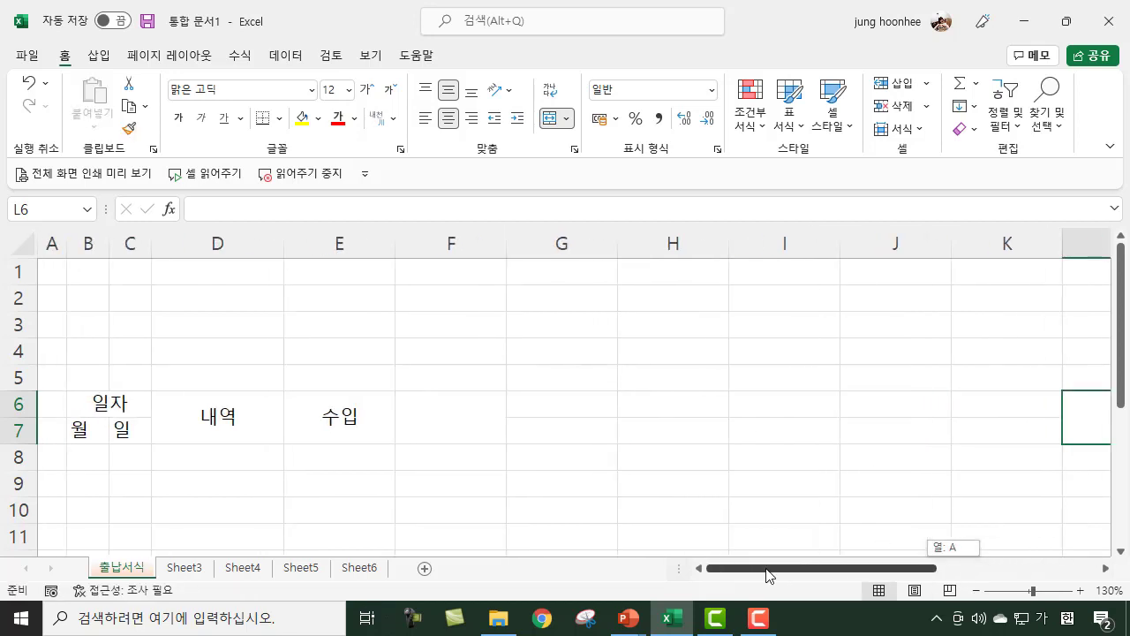
pyautogui.click(452, 415)
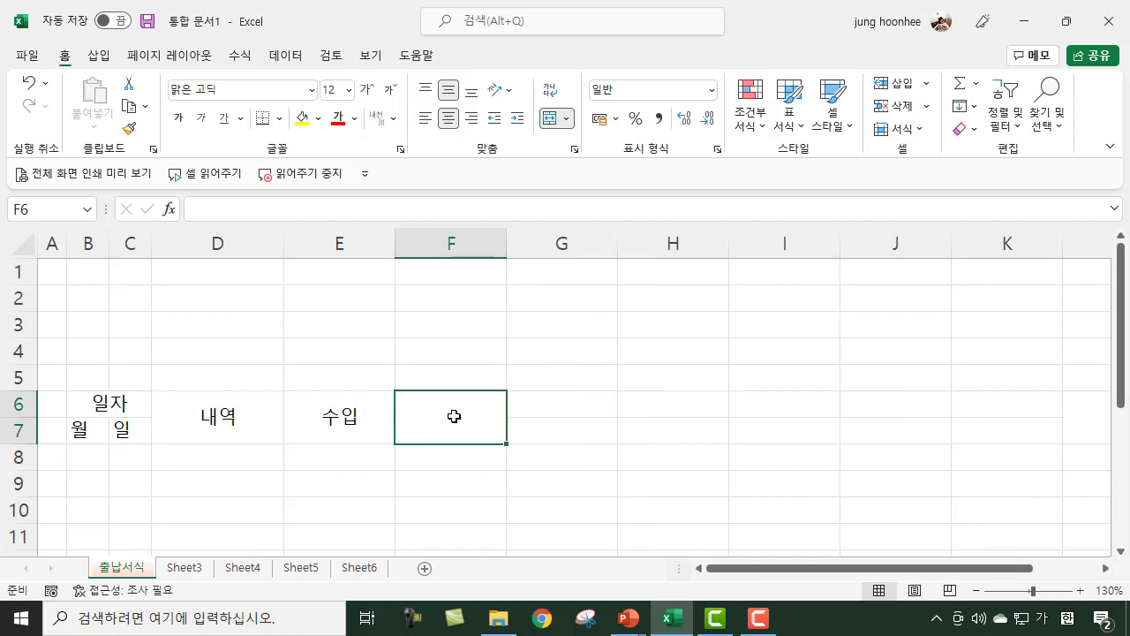
pyautogui.write('지출')
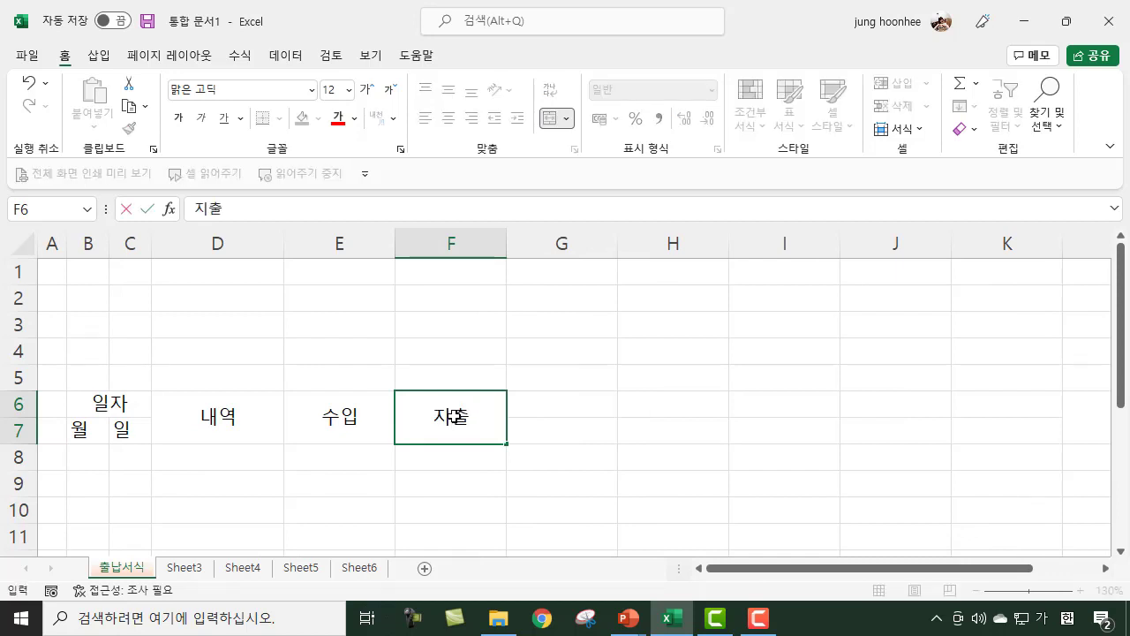
pyautogui.moveTo(895, 580); pyautogui.dragTo(1015, 570)
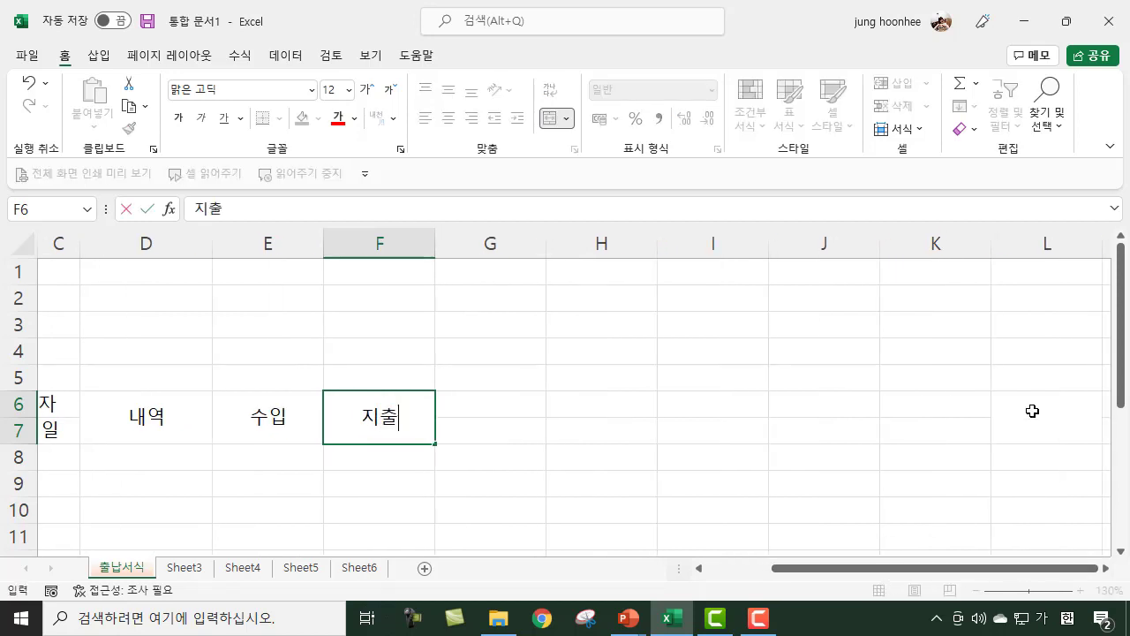
pyautogui.click(1032, 410)
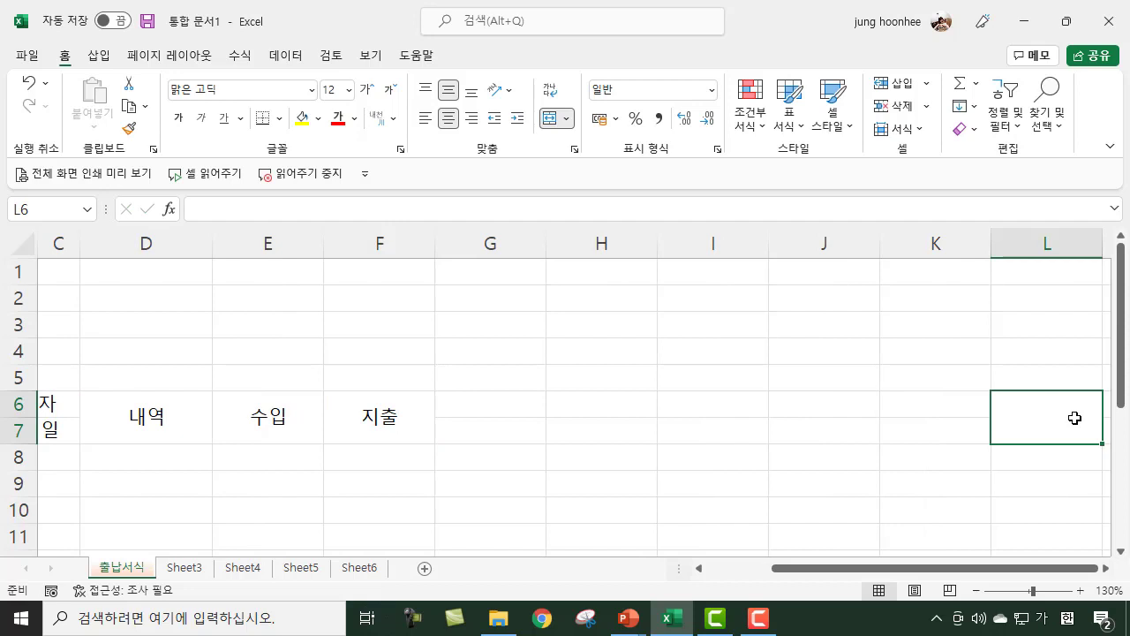
pyautogui.write('잔액')
pyautogui.press('Return')
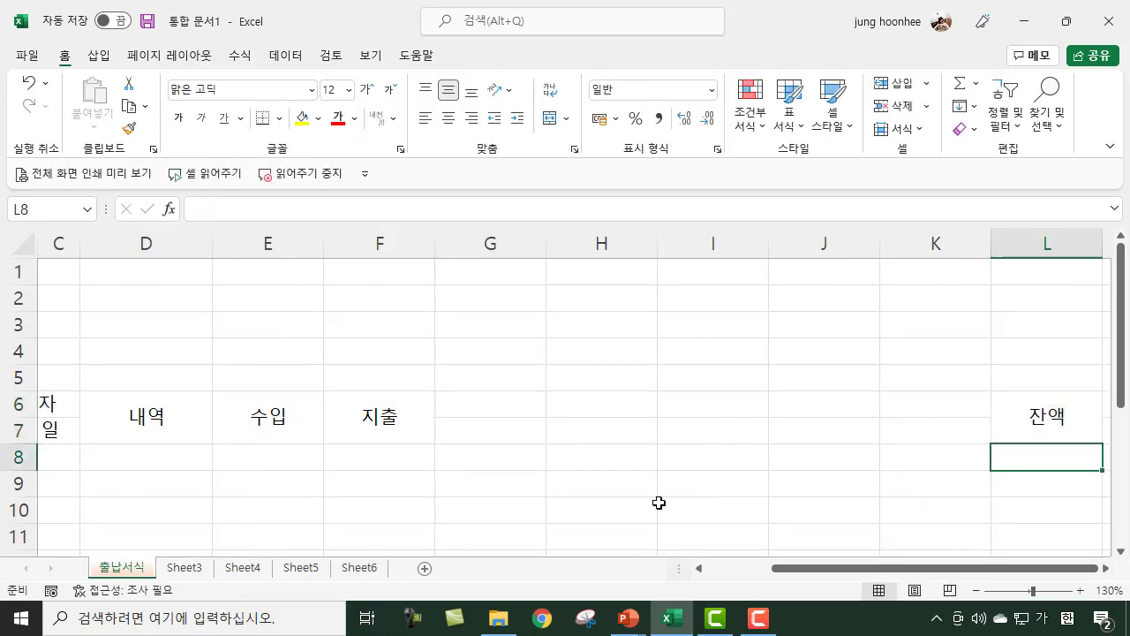
# Step: Enter the expense subheadings 통신비 in G7 and 소모품비 in H7
pyautogui.click(479, 433)
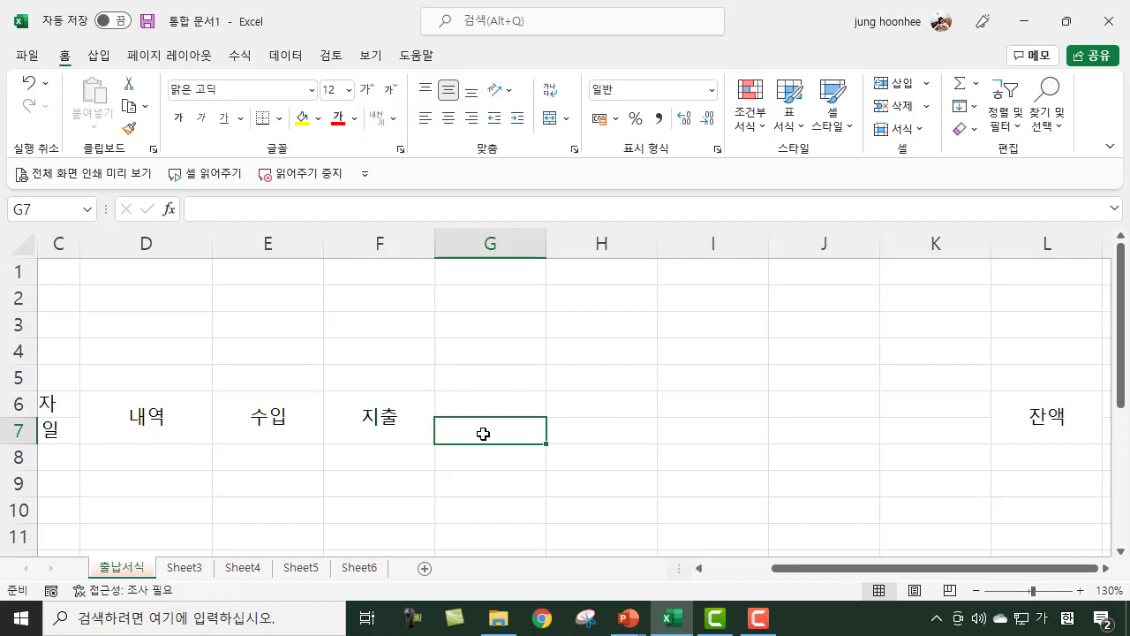
pyautogui.write('통신ㅂ1')
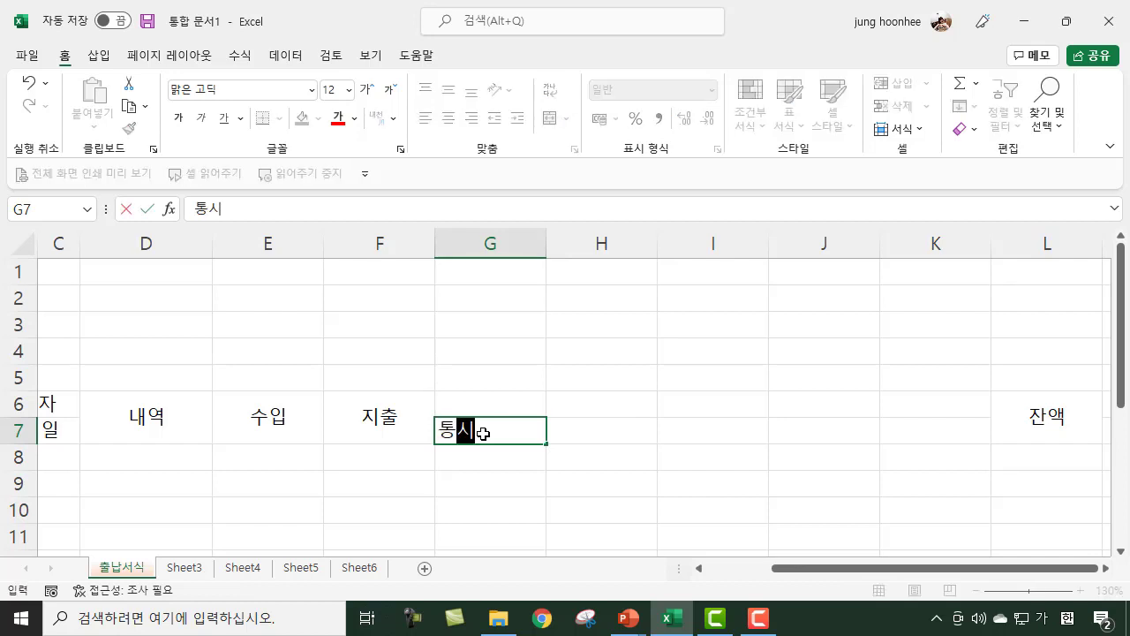
pyautogui.press('BackSpace')
pyautogui.press('BackSpace')
pyautogui.write('비')
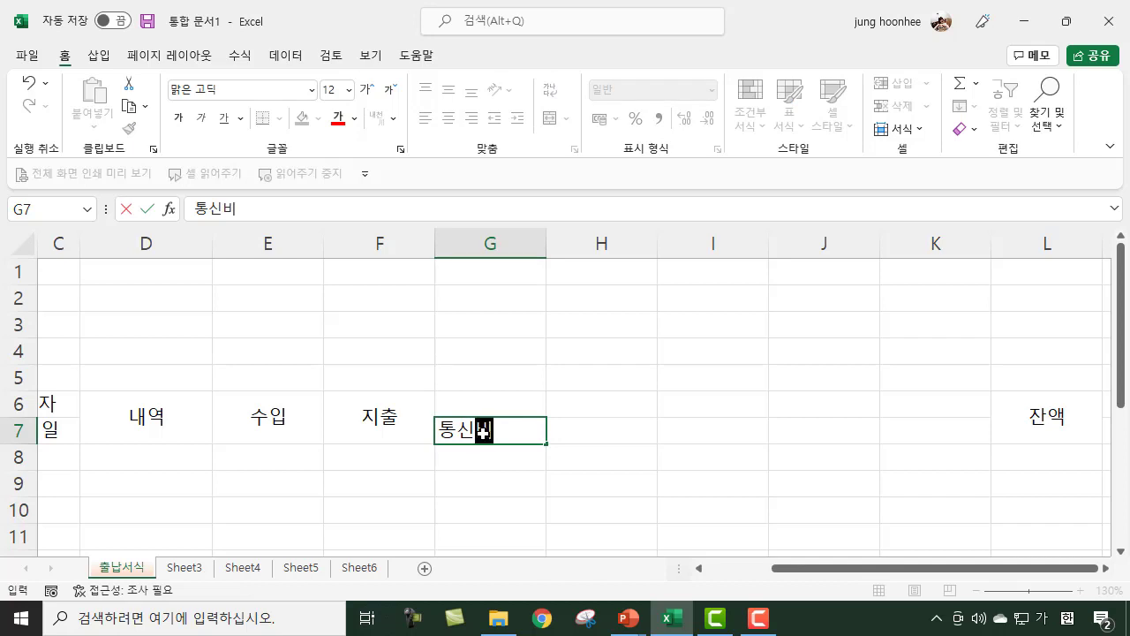
pyautogui.press('Tab')
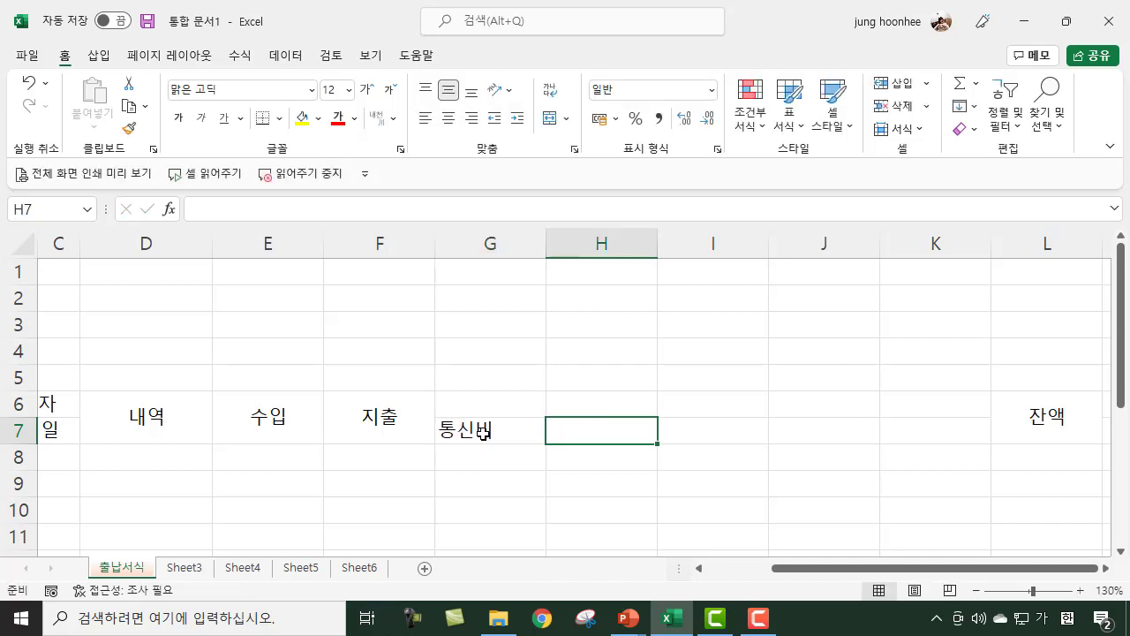
pyautogui.write('소모')
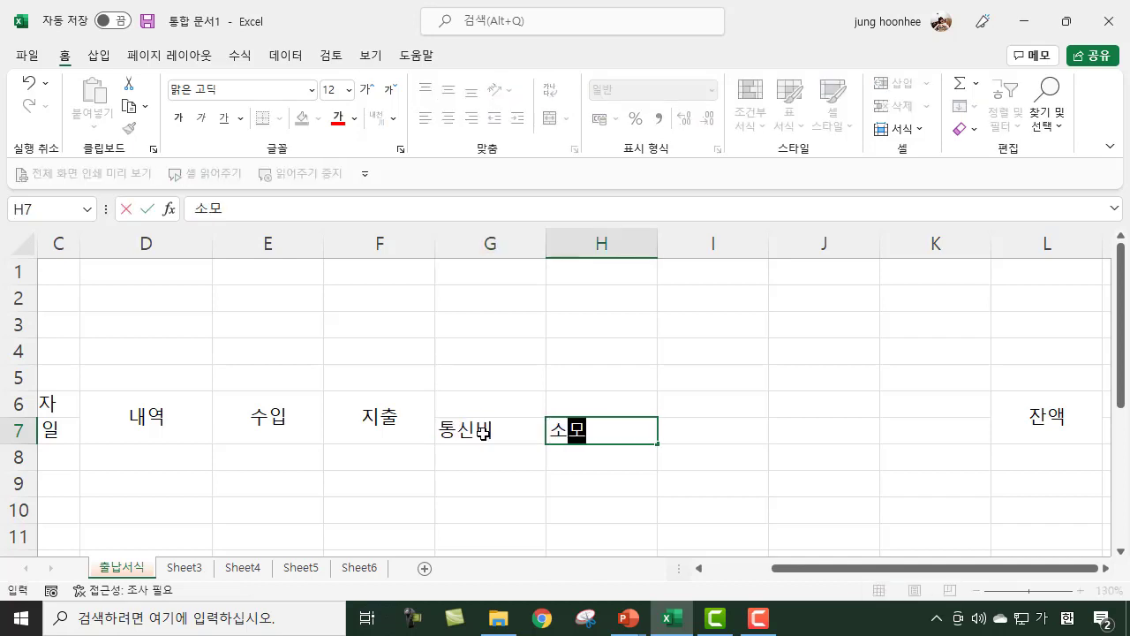
pyautogui.write('품ㅂㅣ')
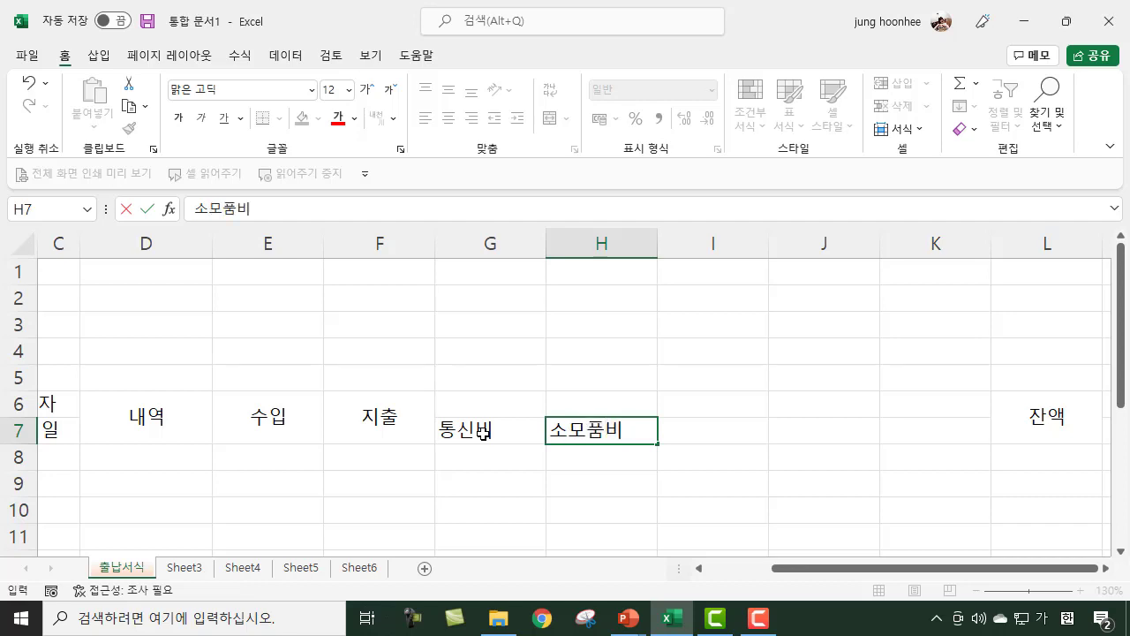
pyautogui.press('Tab')
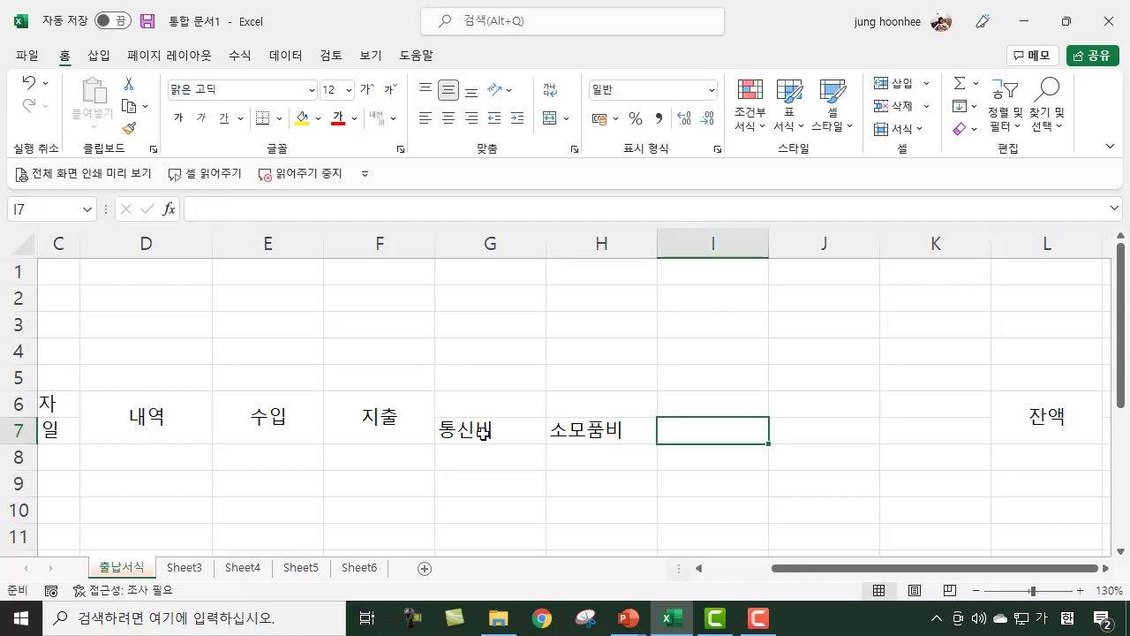
# Step: Enter the expense subheadings 교통비 in I7, 복리후생비 in J7 and 잡비 in K7
pyautogui.write('교통ㅂ')
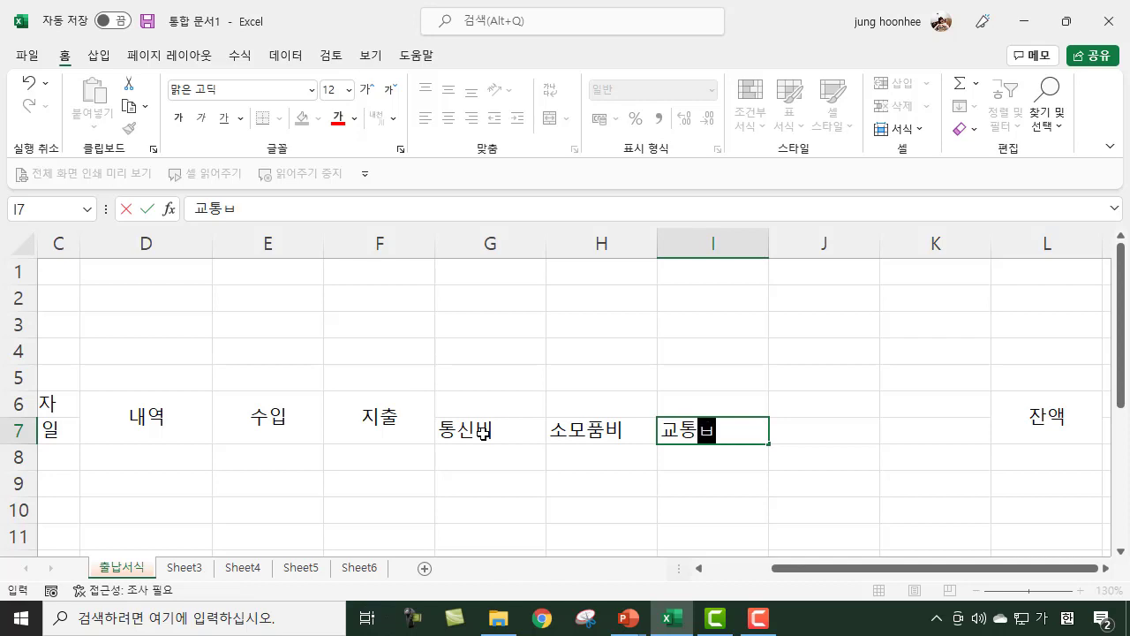
pyautogui.write('ㅣ')
pyautogui.press('Tab')
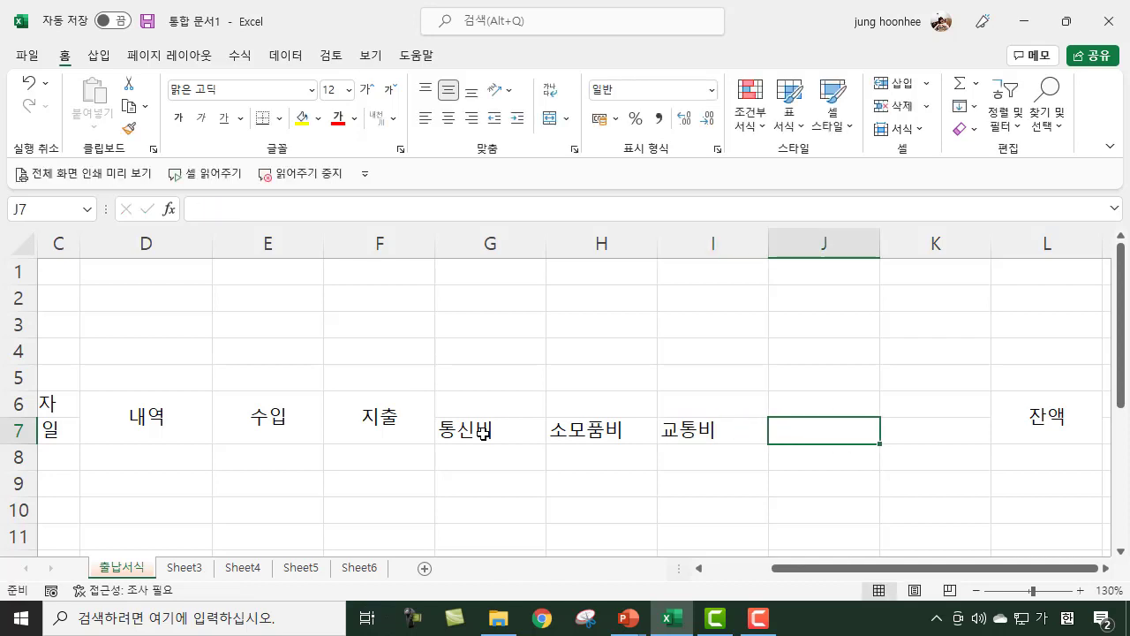
pyautogui.write('복리후')
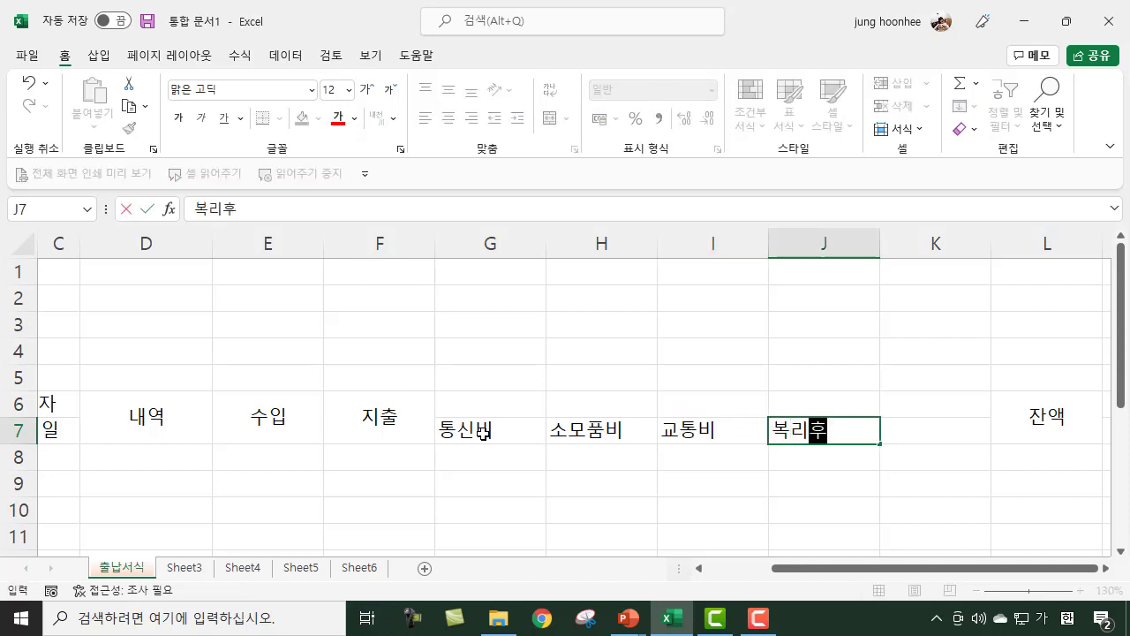
pyautogui.write('새ㅇ비')
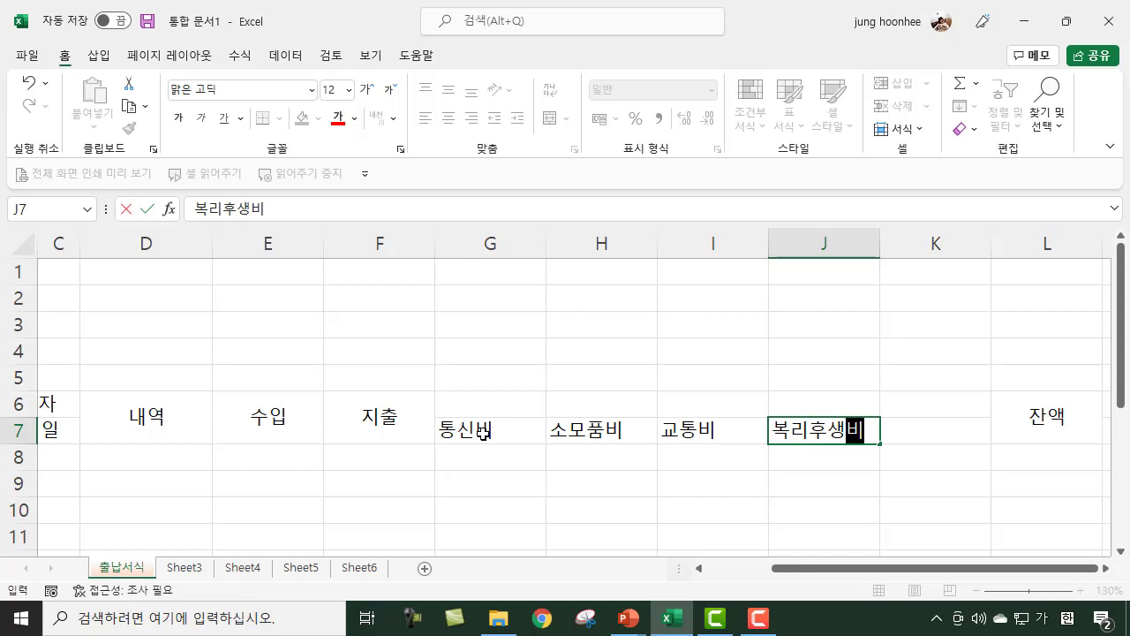
pyautogui.press('Tab')
pyautogui.write('잡비')
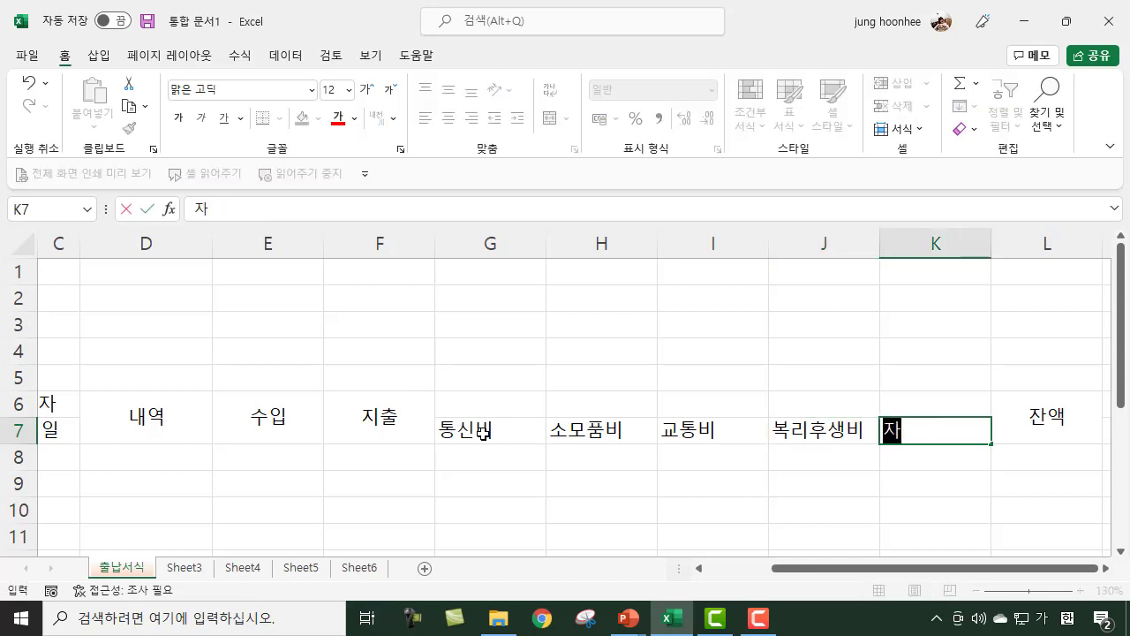
pyautogui.press('Return')
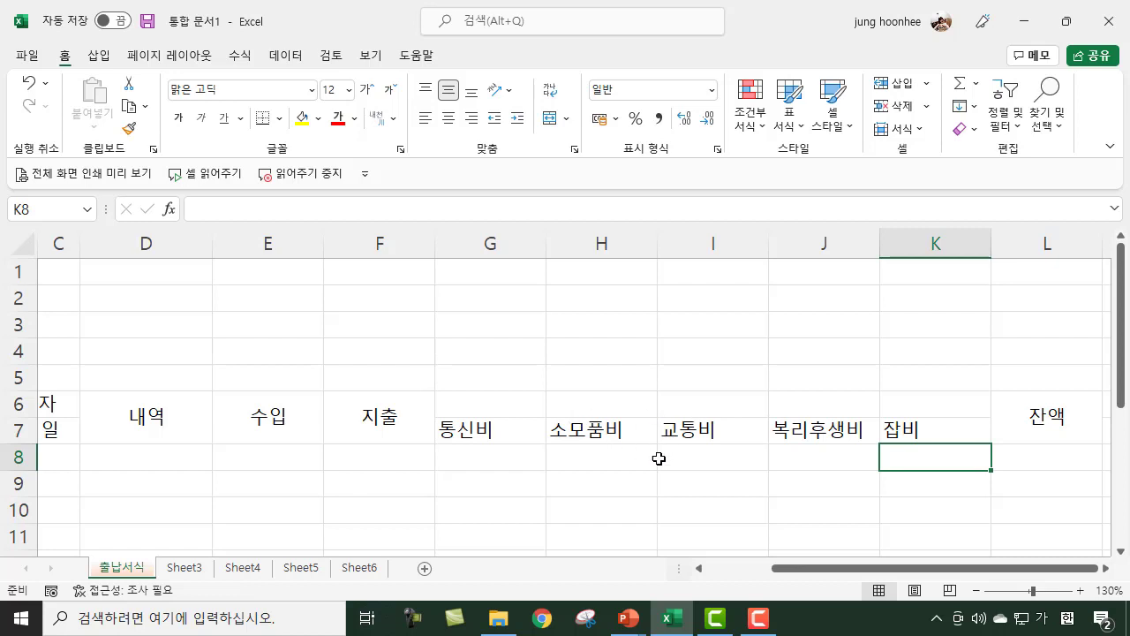
# Step: Merge and centre cells G6:K6 and enter the heading 지급상세내역 above the expense subheadings
pyautogui.click(483, 401)
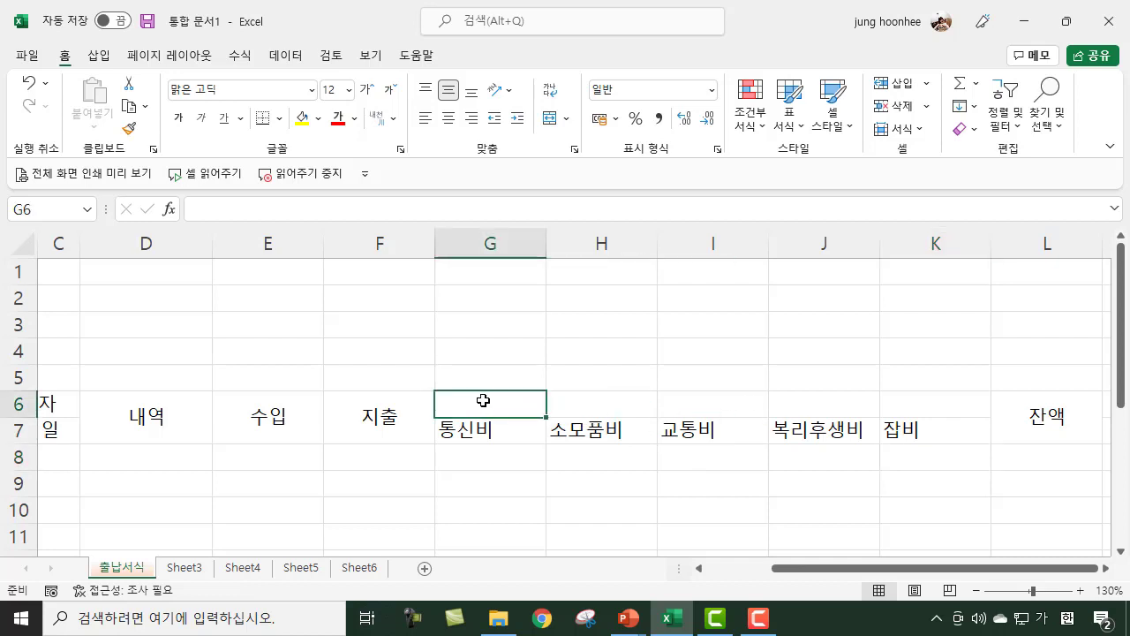
pyautogui.moveTo(483, 401); pyautogui.dragTo(898, 408)
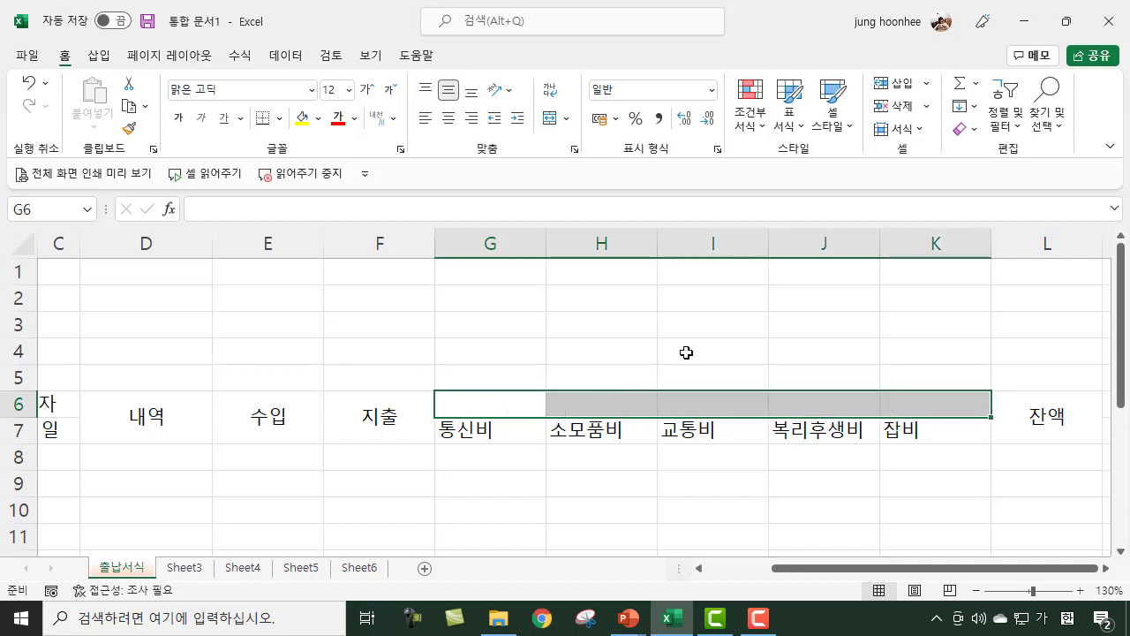
pyautogui.click(550, 124)
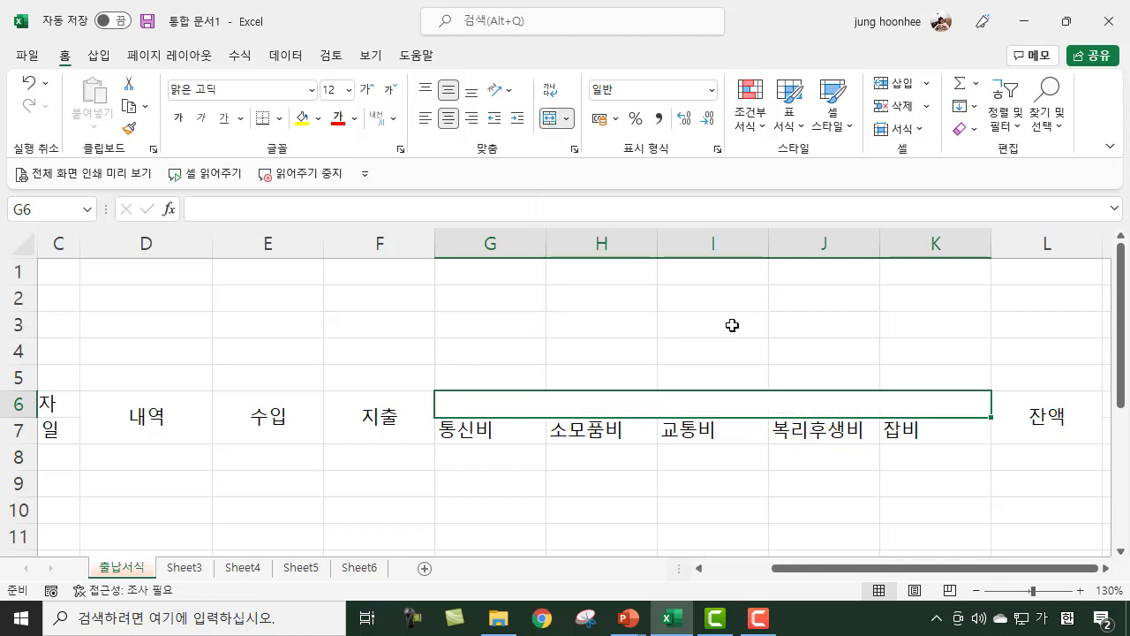
pyautogui.write('지급상')
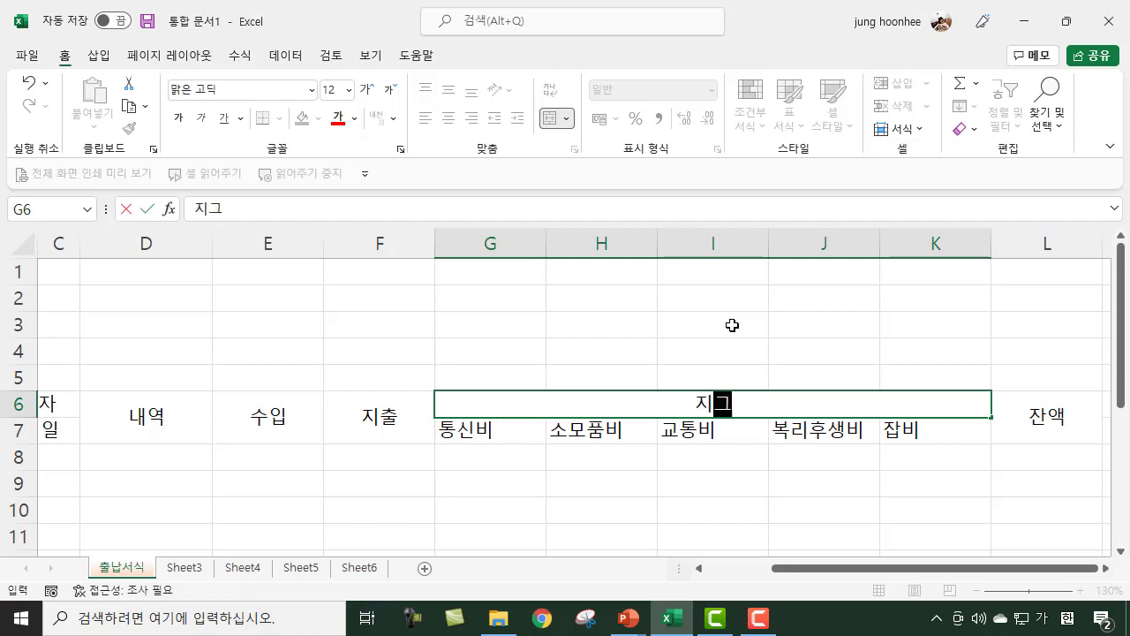
pyautogui.write('세내역')
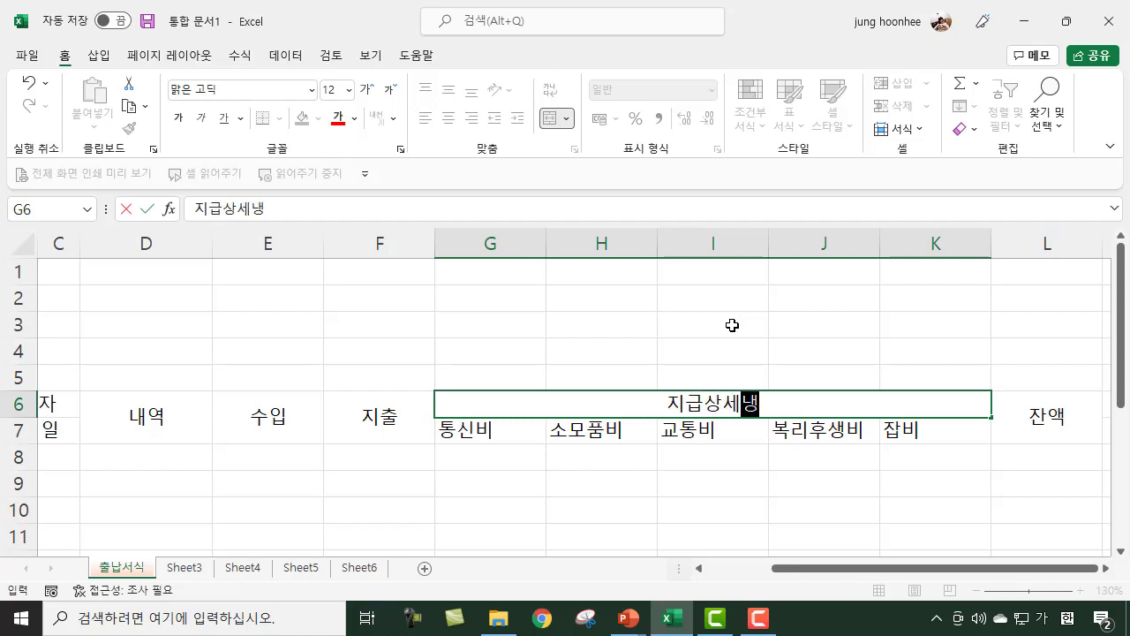
pyautogui.press('Return')
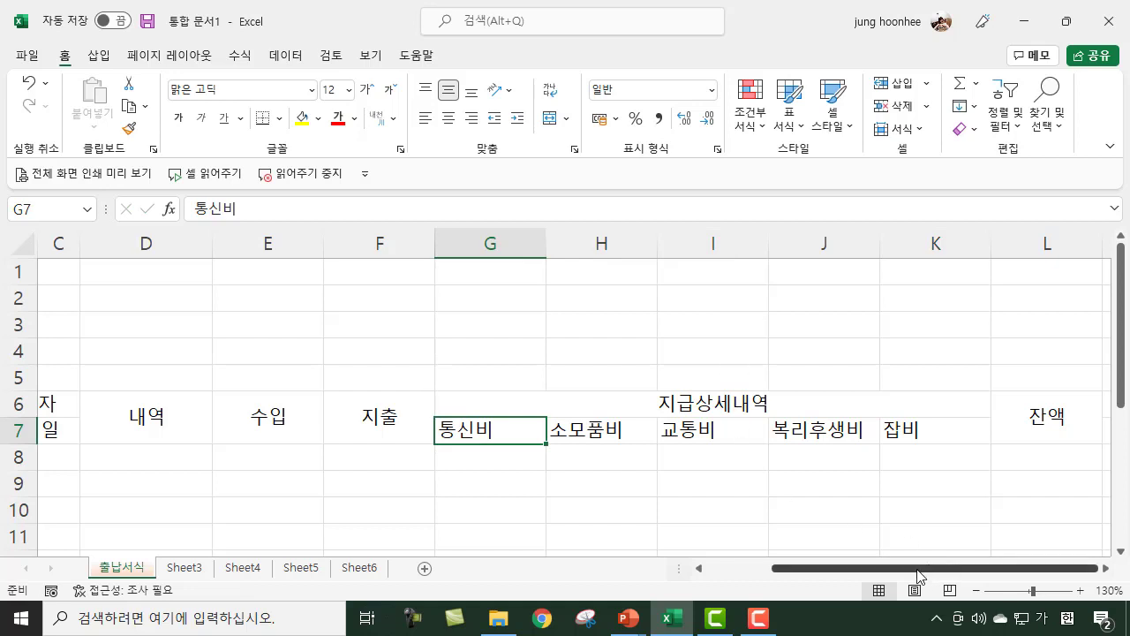
pyautogui.moveTo(918, 576); pyautogui.dragTo(849, 576)
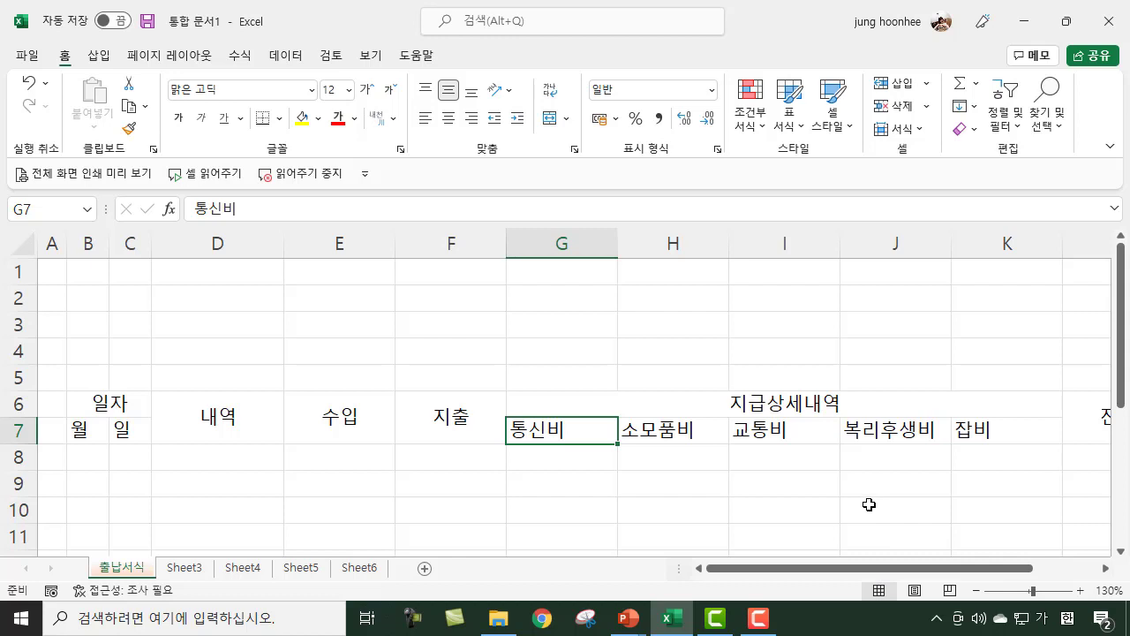
# Step: Examine the heading rows at several zoom levels, finishing at 100% with the whole form from 일자 to 잔액 in view
pyautogui.click(83, 403)
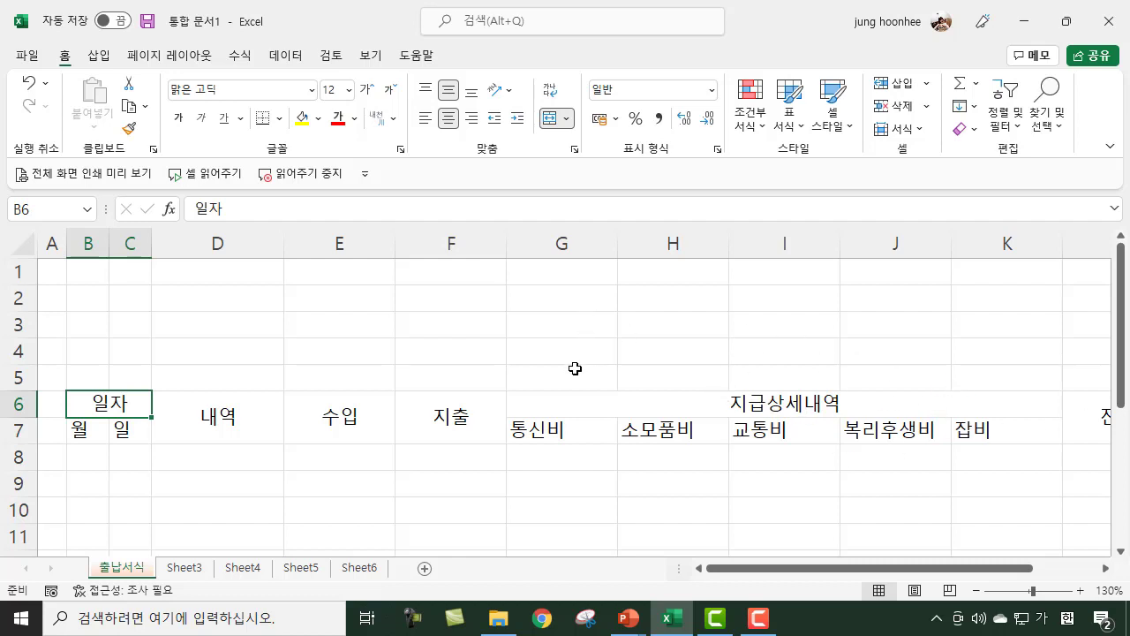
pyautogui.scroll(2, 604, 429)
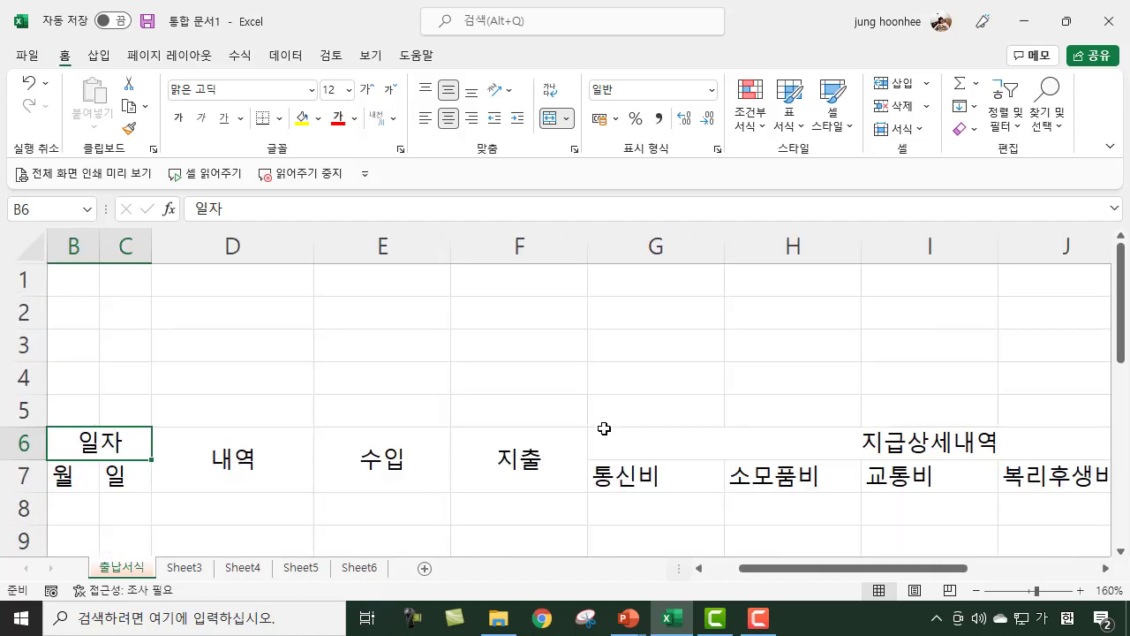
pyautogui.scroll(3, 604, 428)
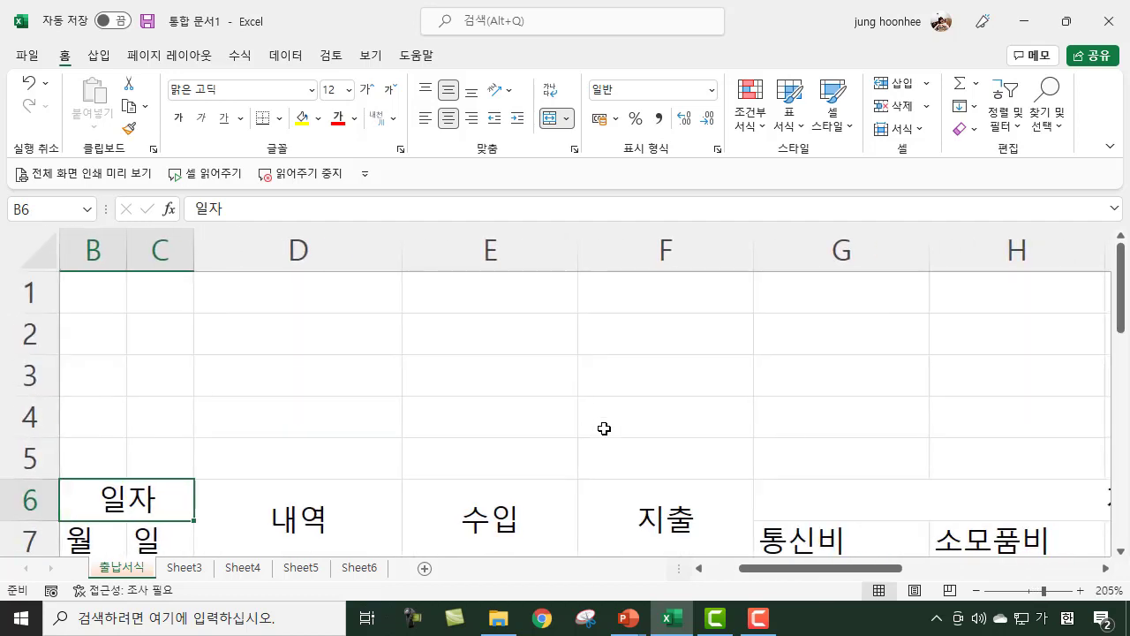
pyautogui.scroll(-5, 601, 428)
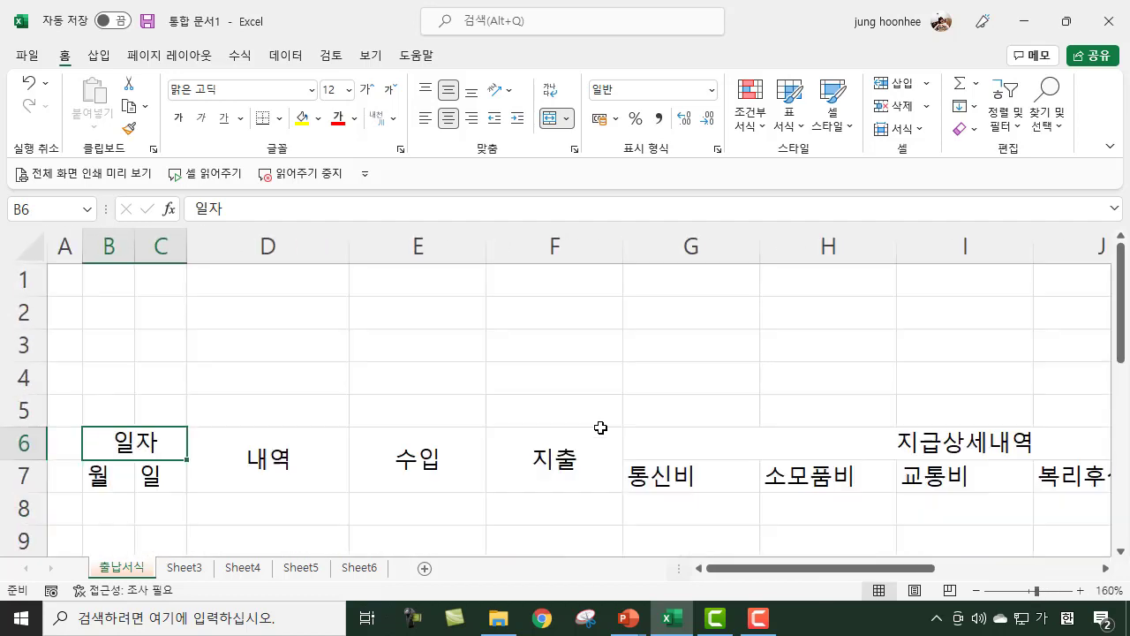
pyautogui.scroll(-2, 600, 427)
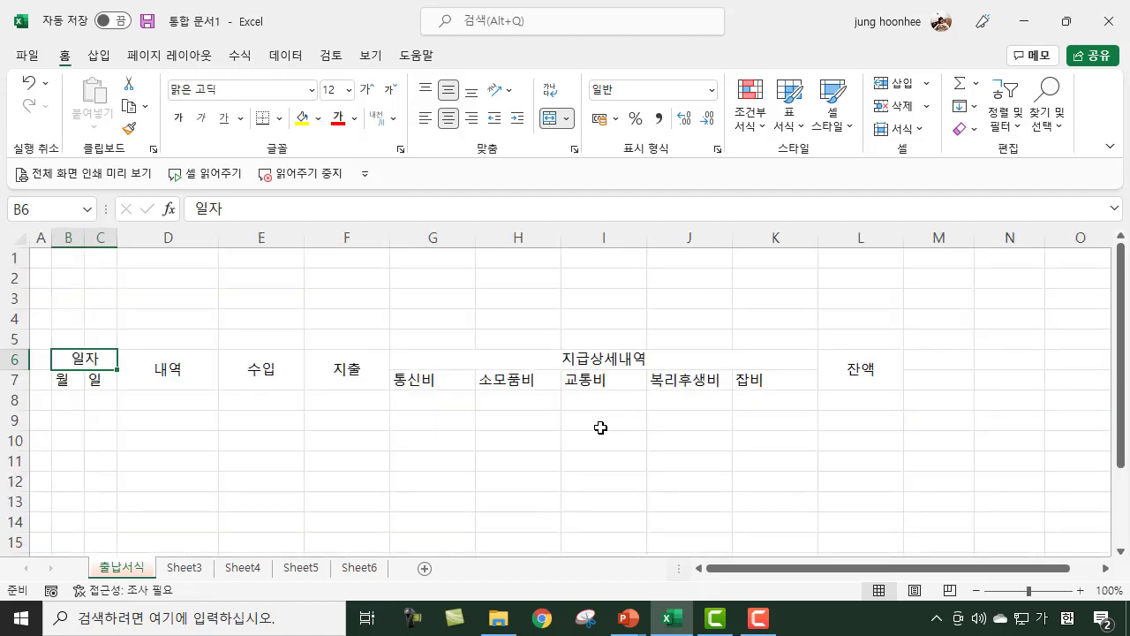
pyautogui.scroll(4, 597, 428)
pyautogui.scroll(-4, 589, 429)
# Step: Set the font of the heading range B6:L7 to 굴림체
pyautogui.moveTo(68, 355); pyautogui.dragTo(849, 376)
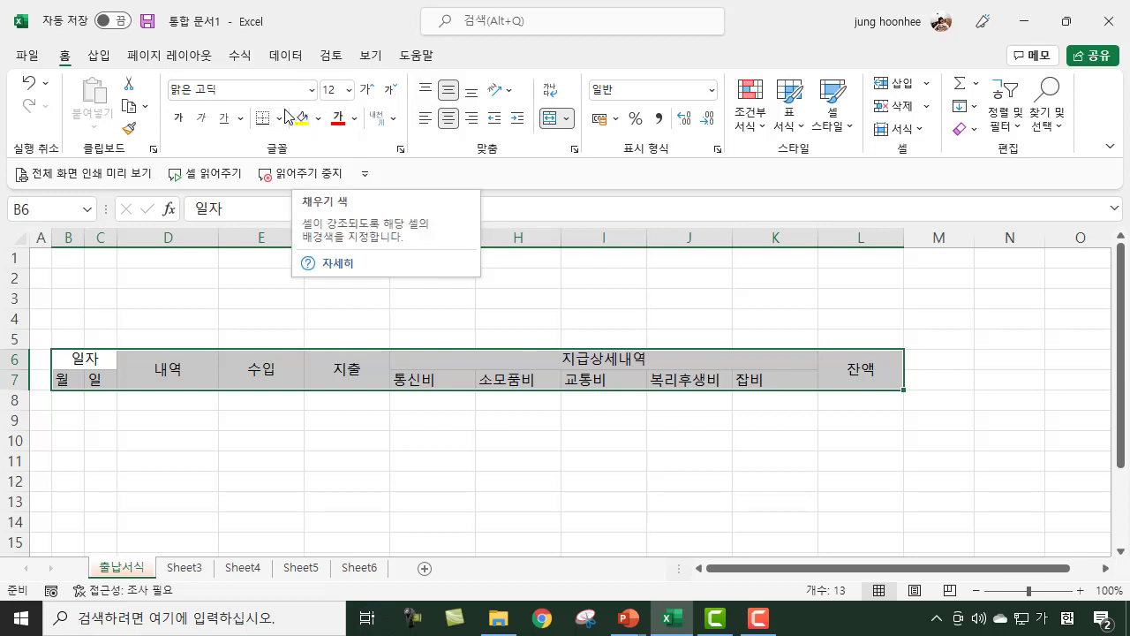
pyautogui.click(311, 90)
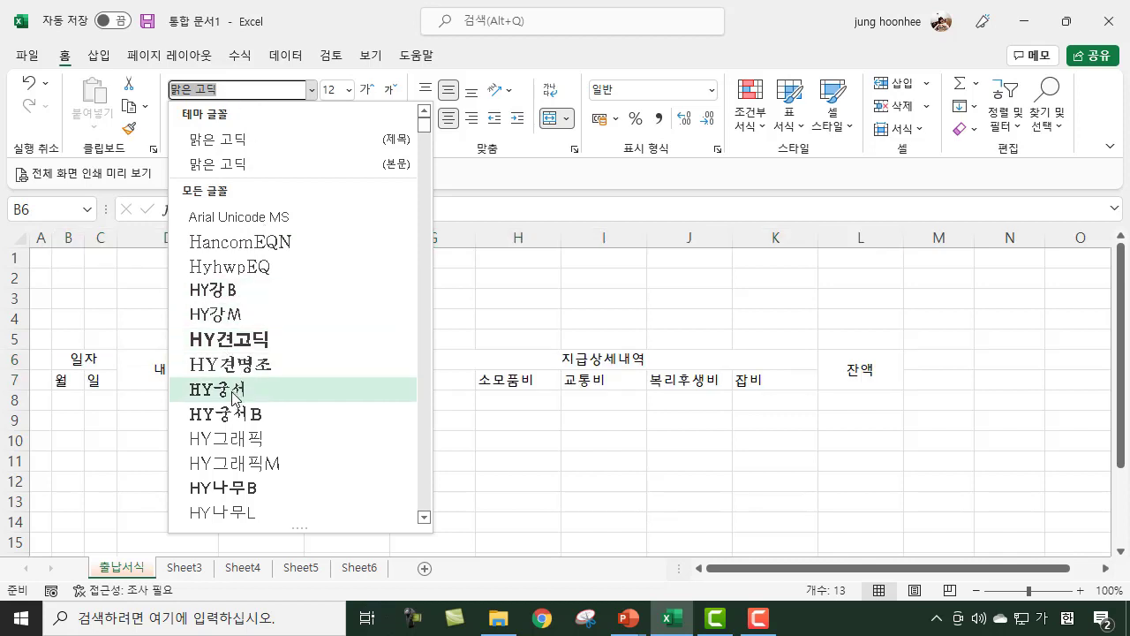
pyautogui.scroll(-3, 234, 392)
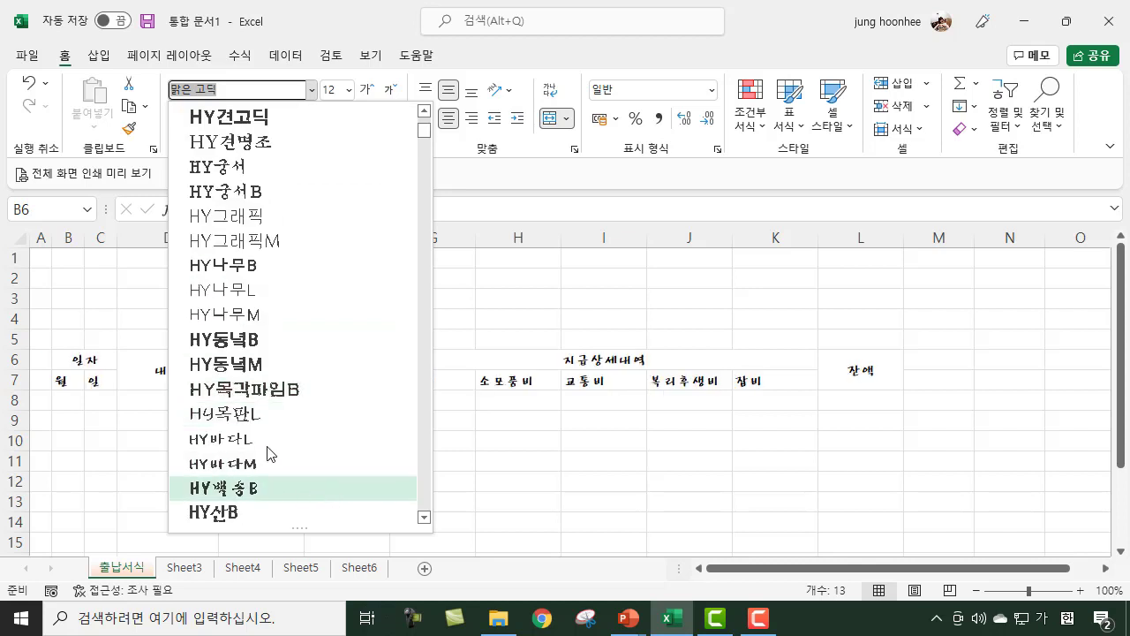
pyautogui.scroll(-6, 285, 380)
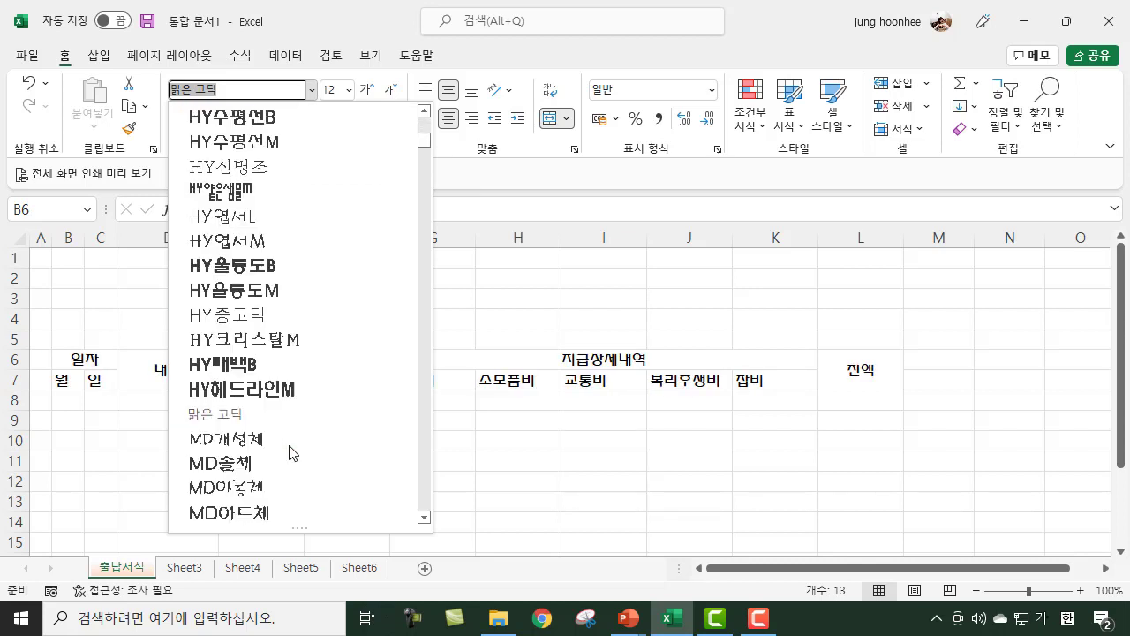
pyautogui.scroll(-3, 274, 452)
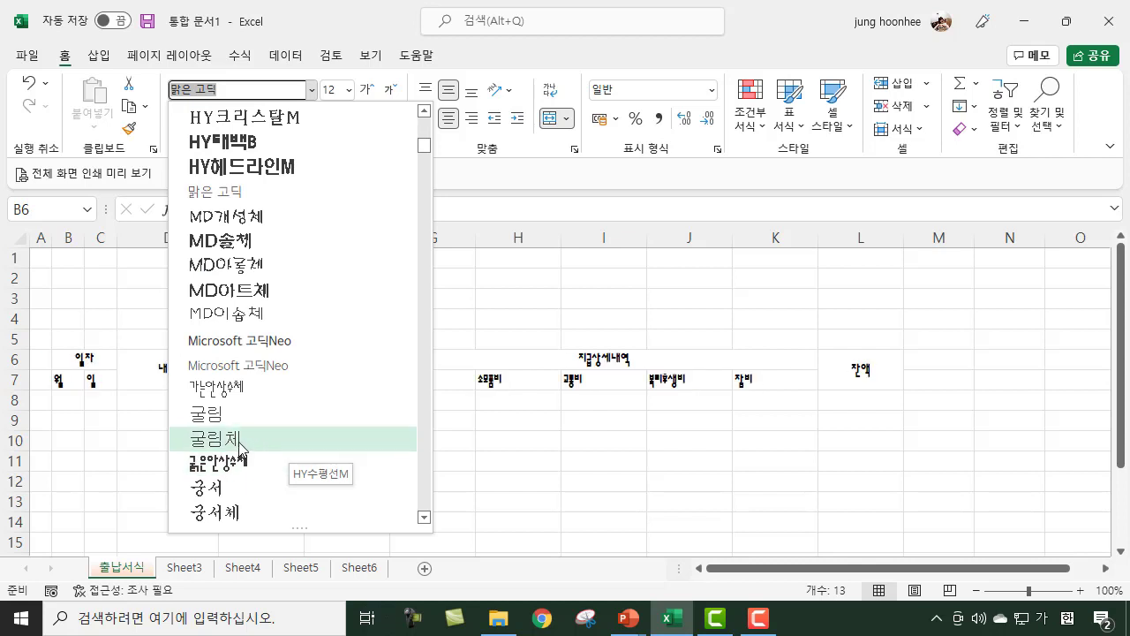
pyautogui.click(230, 442)
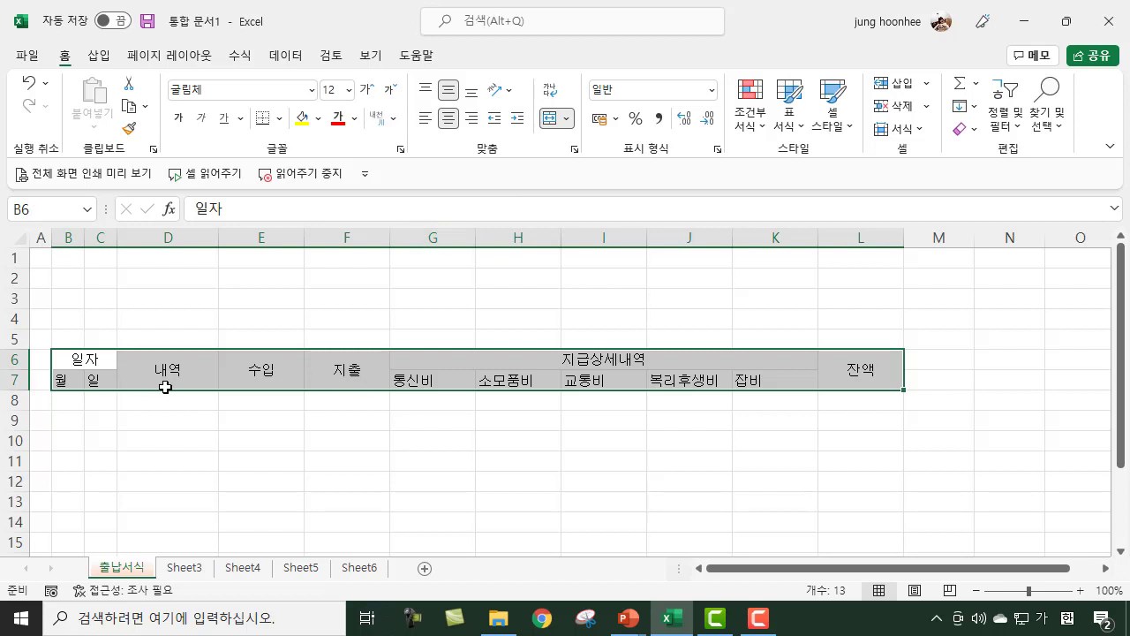
# Step: Centre all headings in B6:L7 horizontally and fill the range with a light blue-grey theme colour
pyautogui.click(448, 124)
pyautogui.click(449, 126)
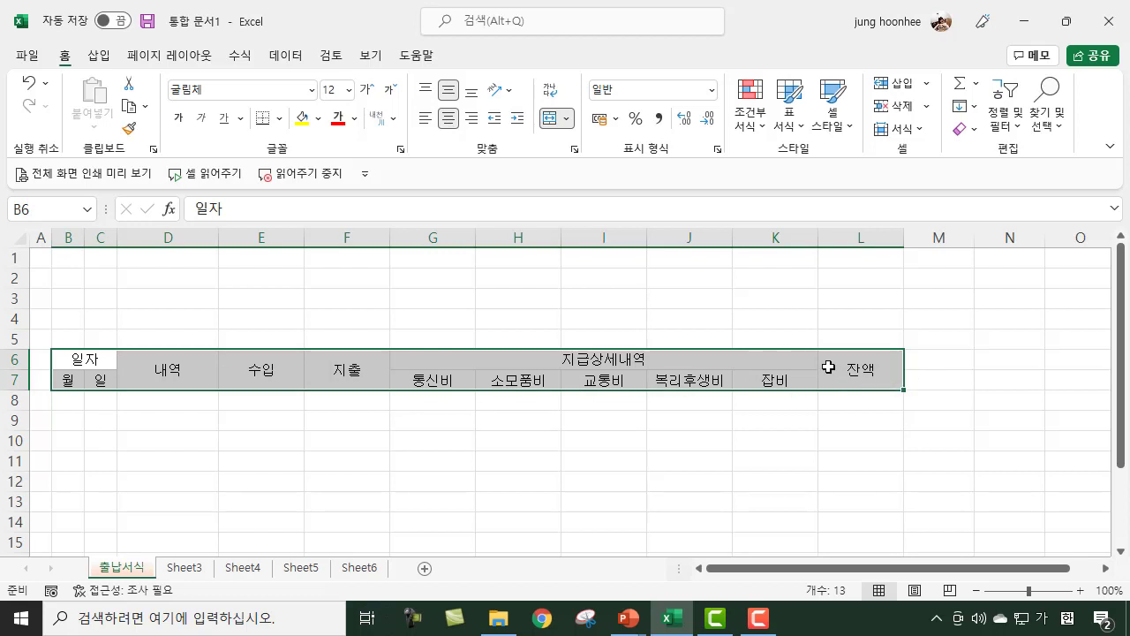
pyautogui.click(319, 119)
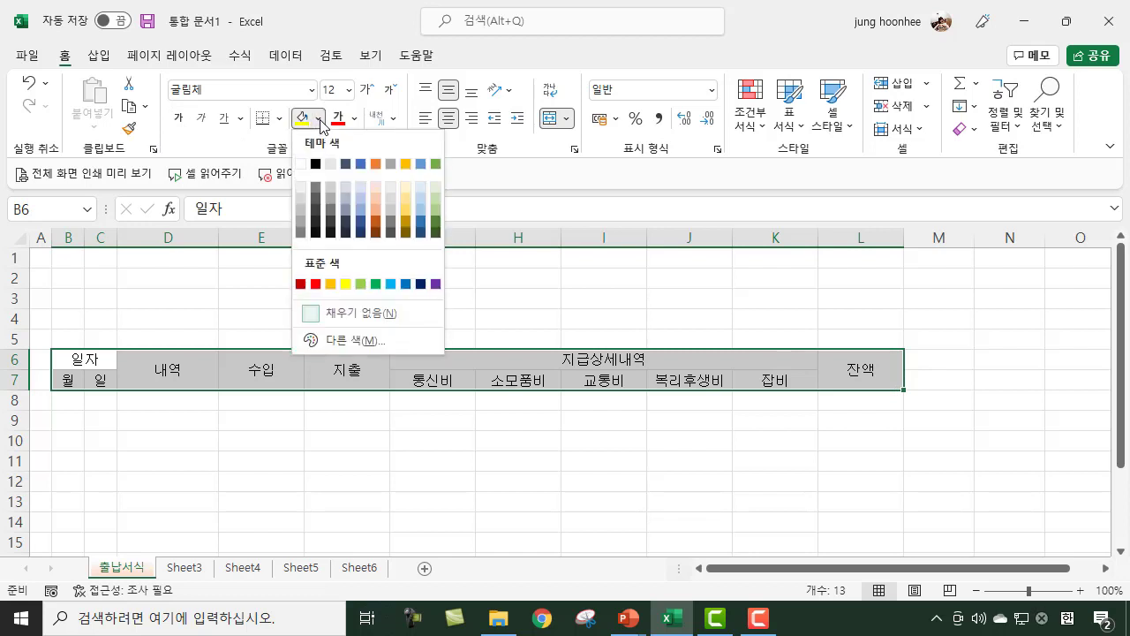
pyautogui.click(347, 196)
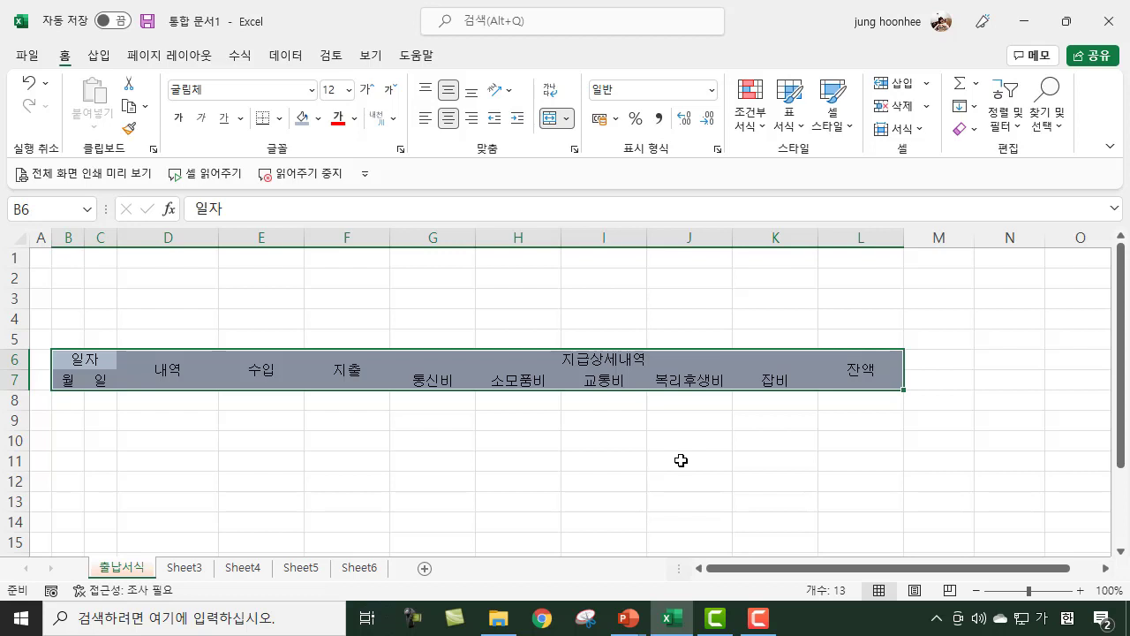
pyautogui.click(286, 464)
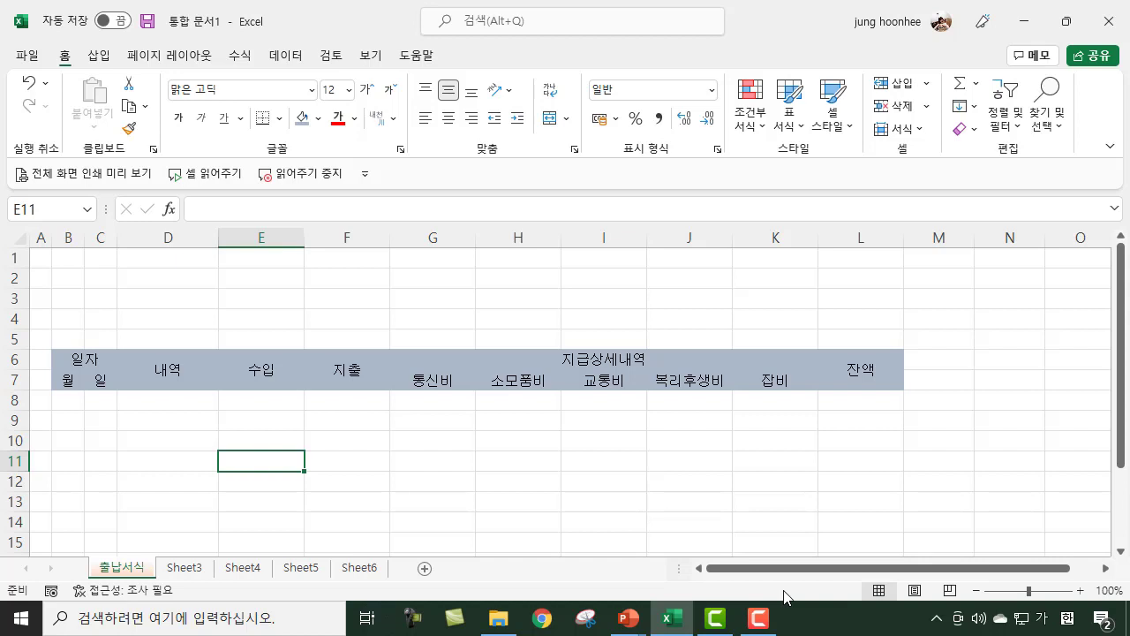
# Step: Set the row height of rows 8 to 22 below the headings to 19
pyautogui.click(66, 401)
pyautogui.click(102, 402)
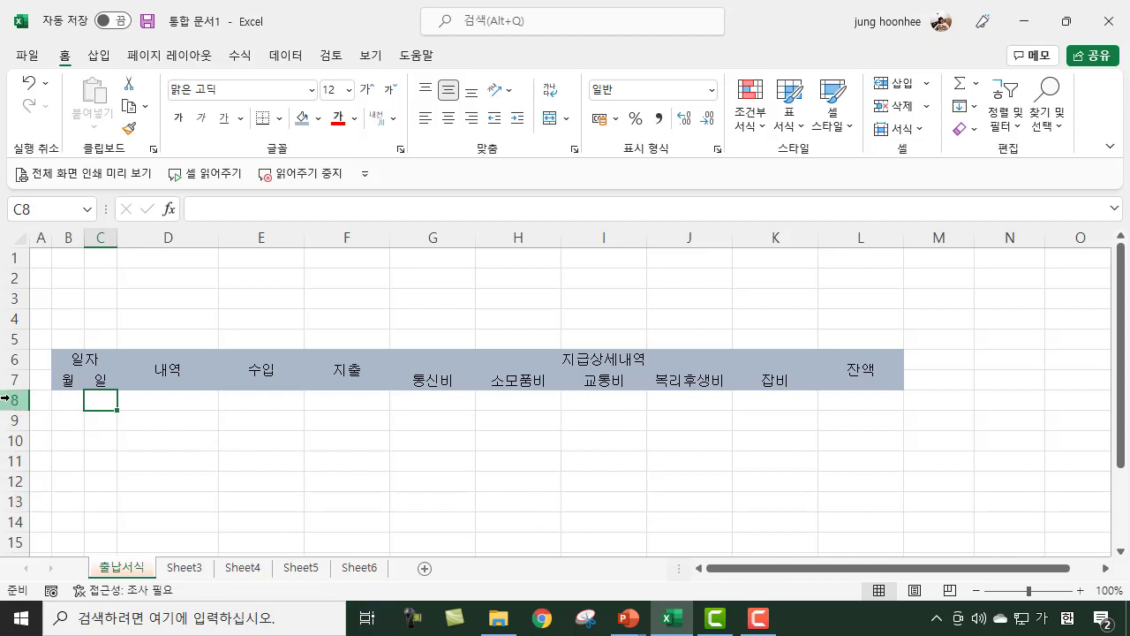
pyautogui.moveTo(7, 400); pyautogui.dragTo(11, 538)
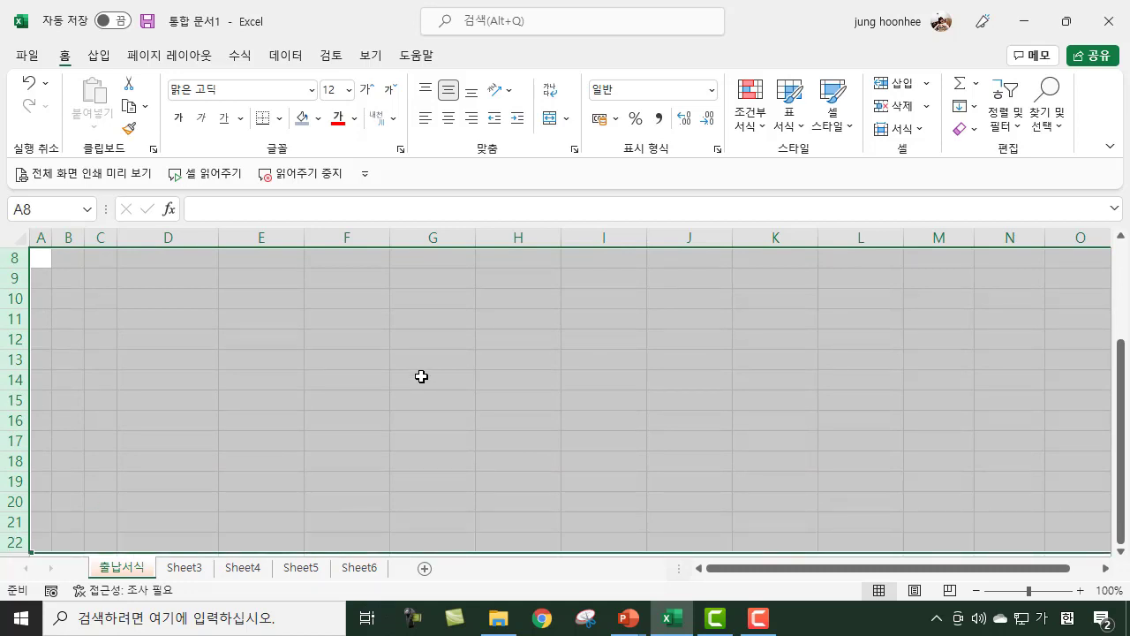
pyautogui.rightClick(13, 338)
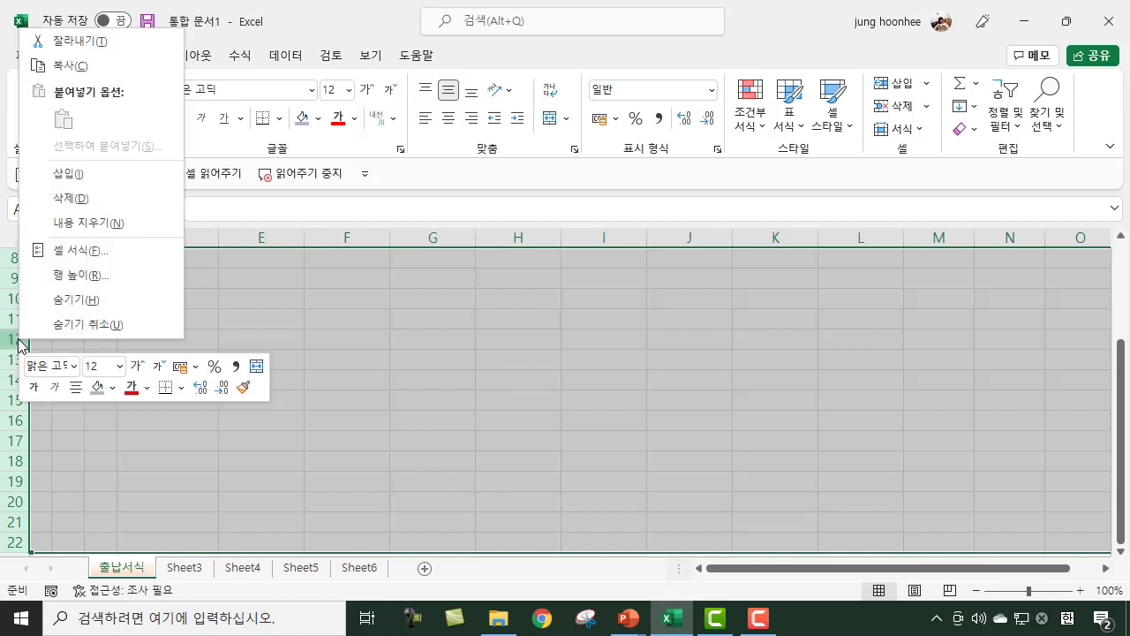
pyautogui.click(79, 272)
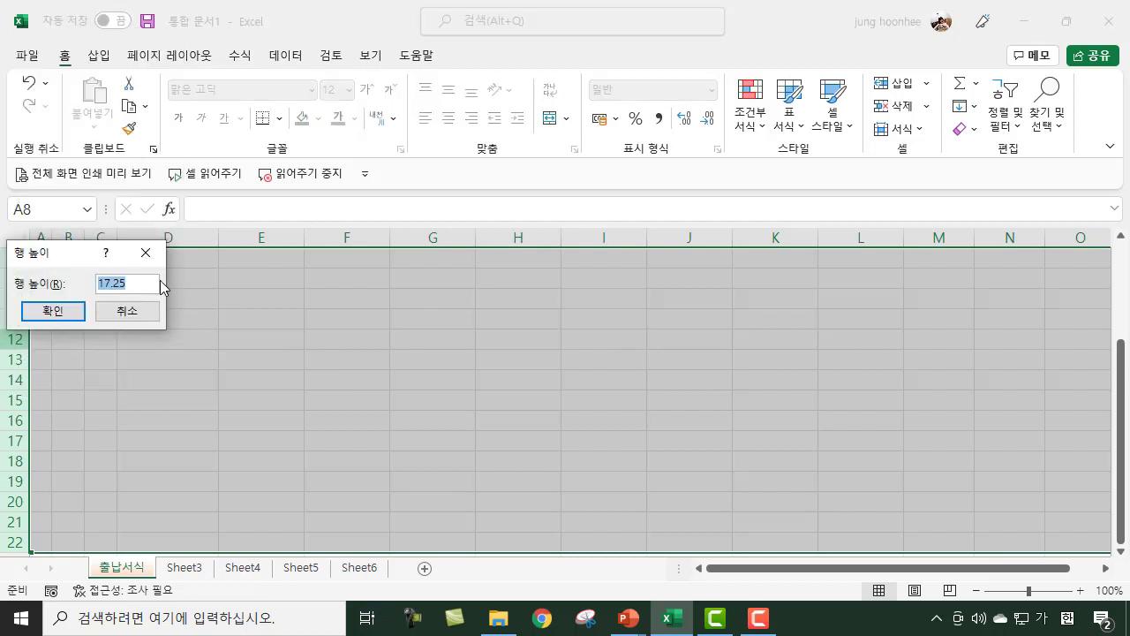
pyautogui.moveTo(56, 256); pyautogui.dragTo(408, 242)
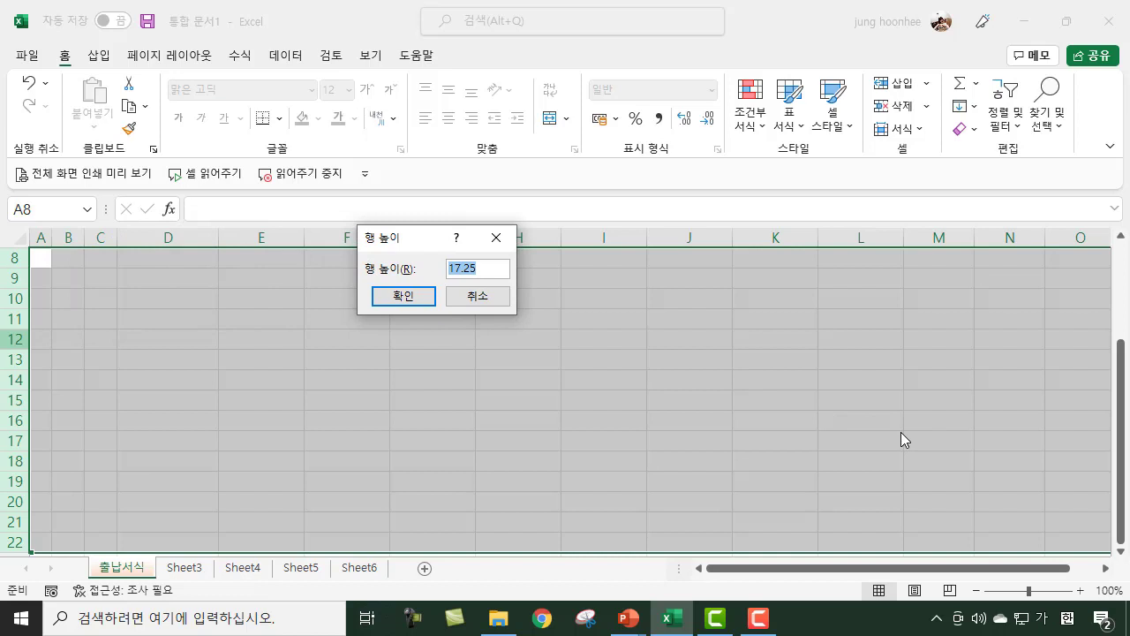
pyautogui.write('19')
pyautogui.press('Return')
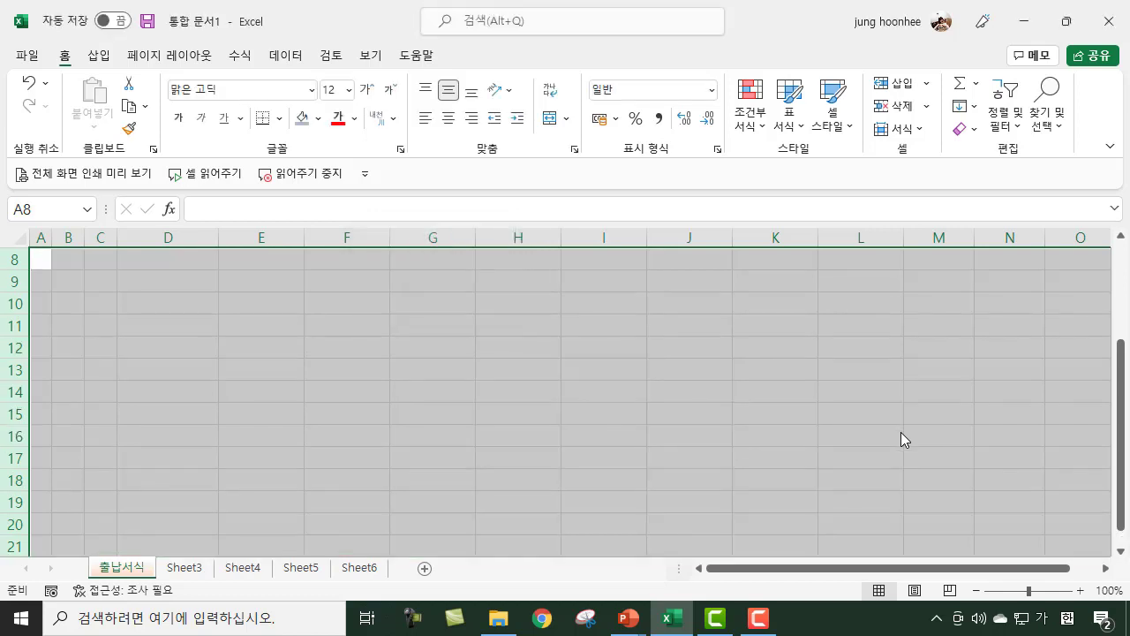
pyautogui.scroll(3, 429, 459)
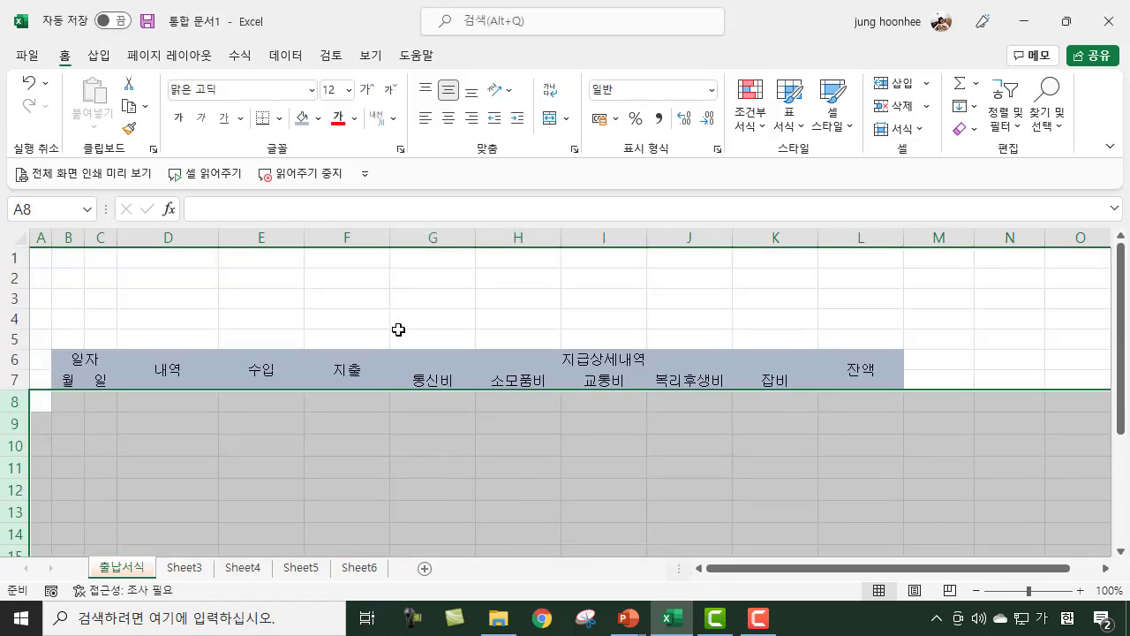
pyautogui.click(367, 310)
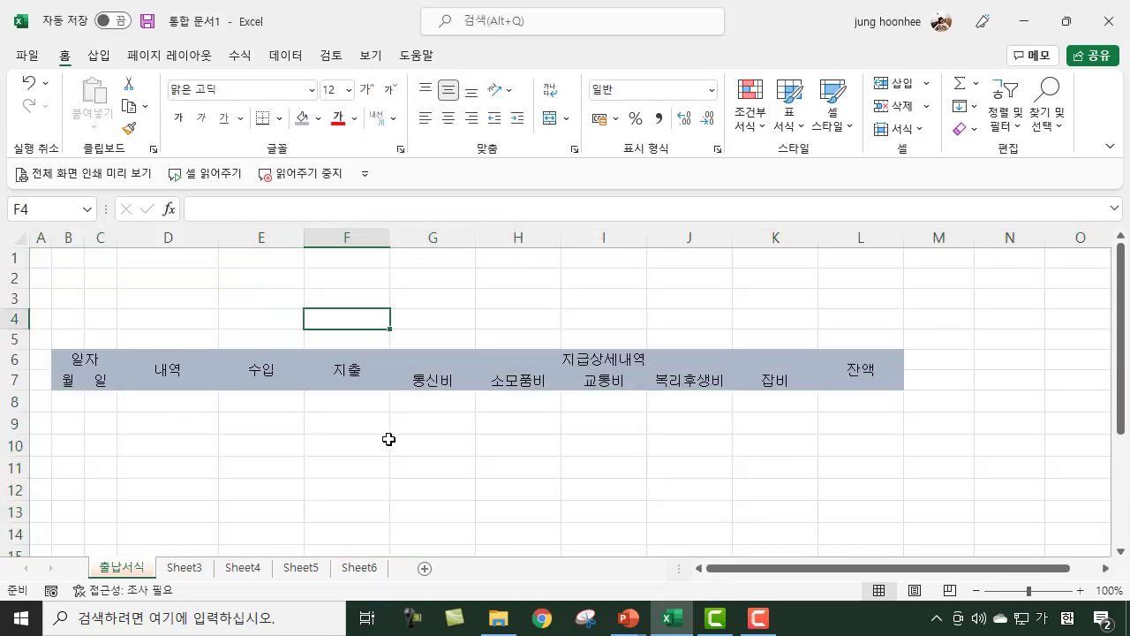
# Step: Fill in row 8 with month 3, day 2, description 업무지원비 and 수입 amount 500000
pyautogui.click(65, 402)
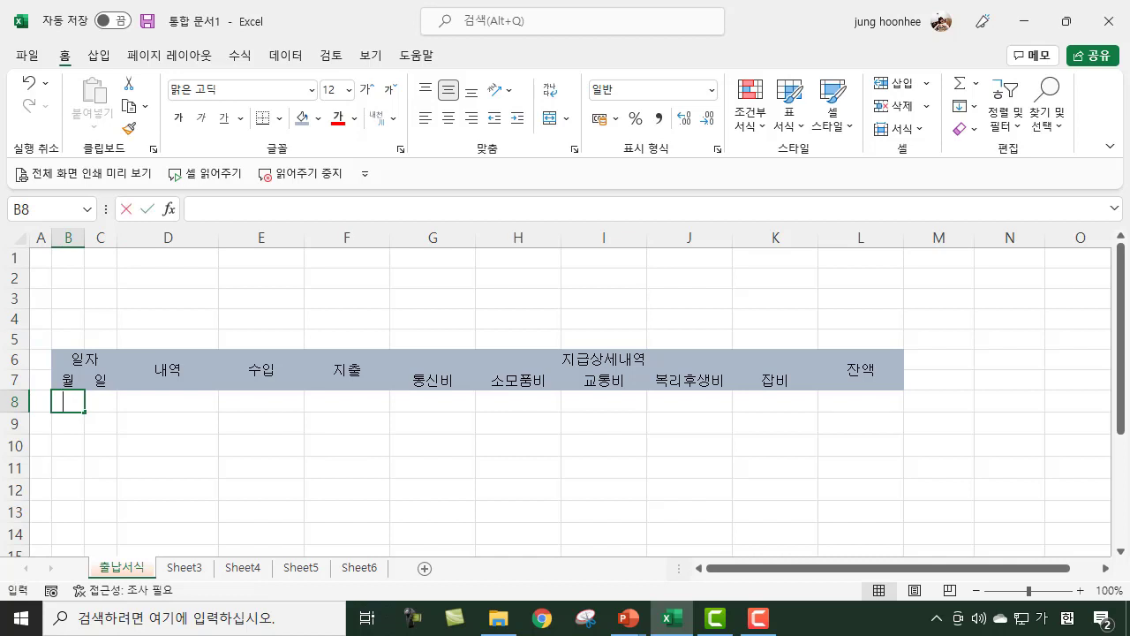
pyautogui.write('3')
pyautogui.press('Tab')
pyautogui.write('2')
pyautogui.press('Tab')
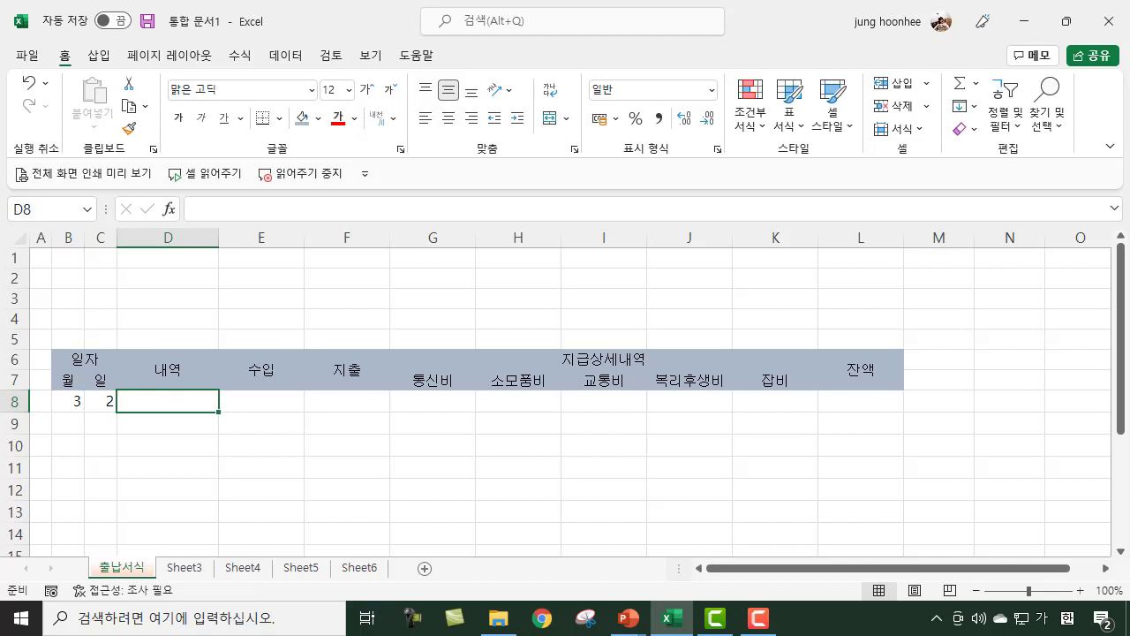
pyautogui.write('업무징')
pyautogui.write('원비')
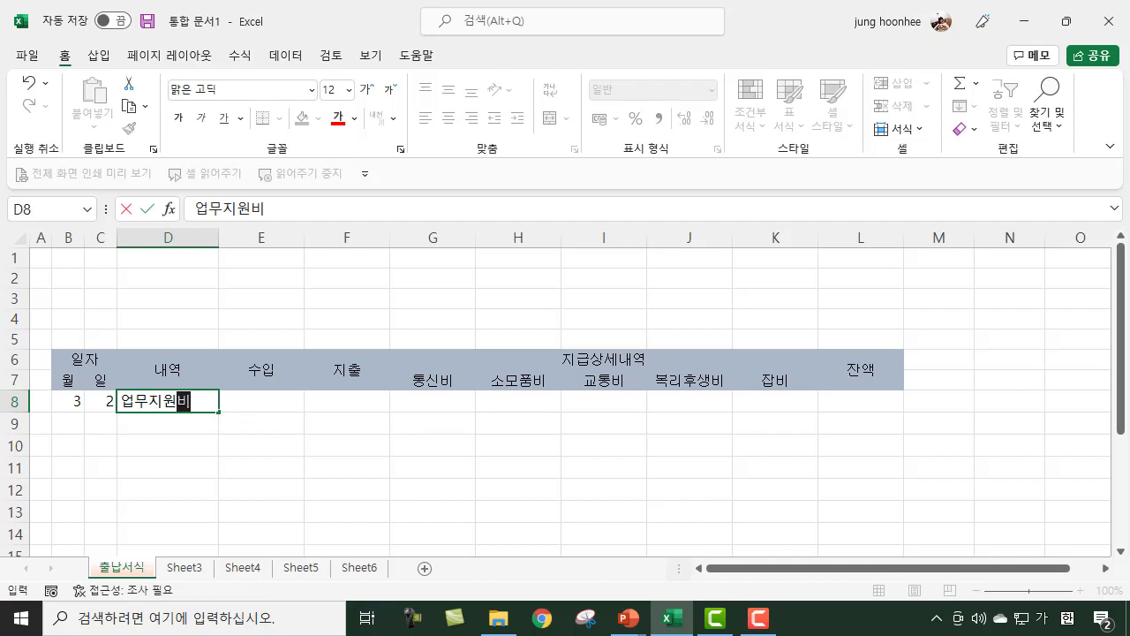
pyautogui.press('Tab')
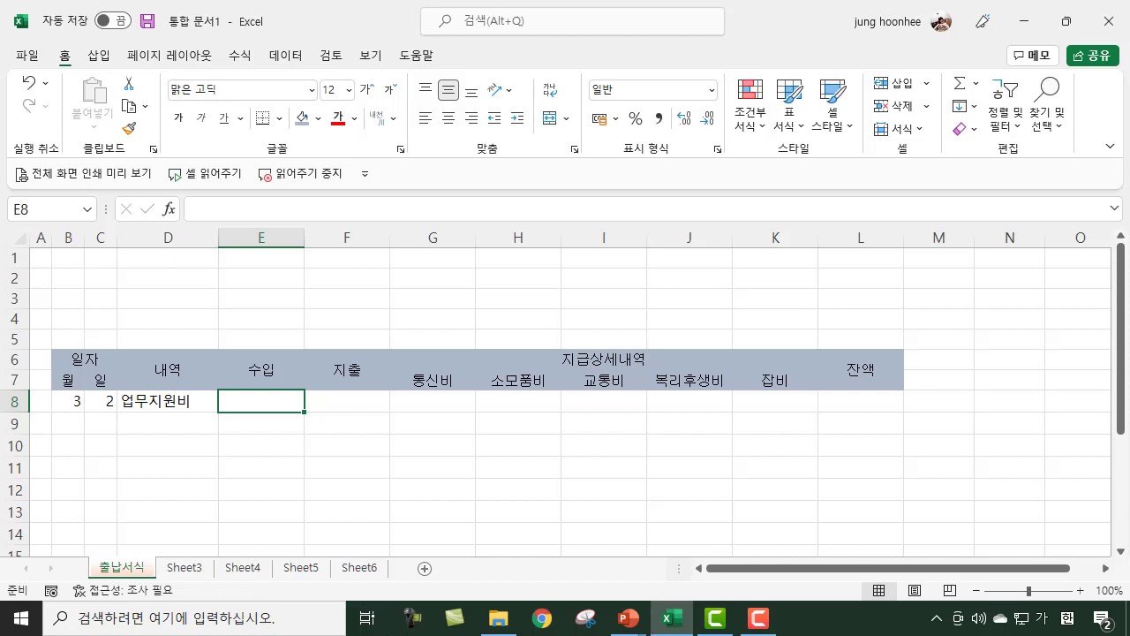
pyautogui.write('500000')
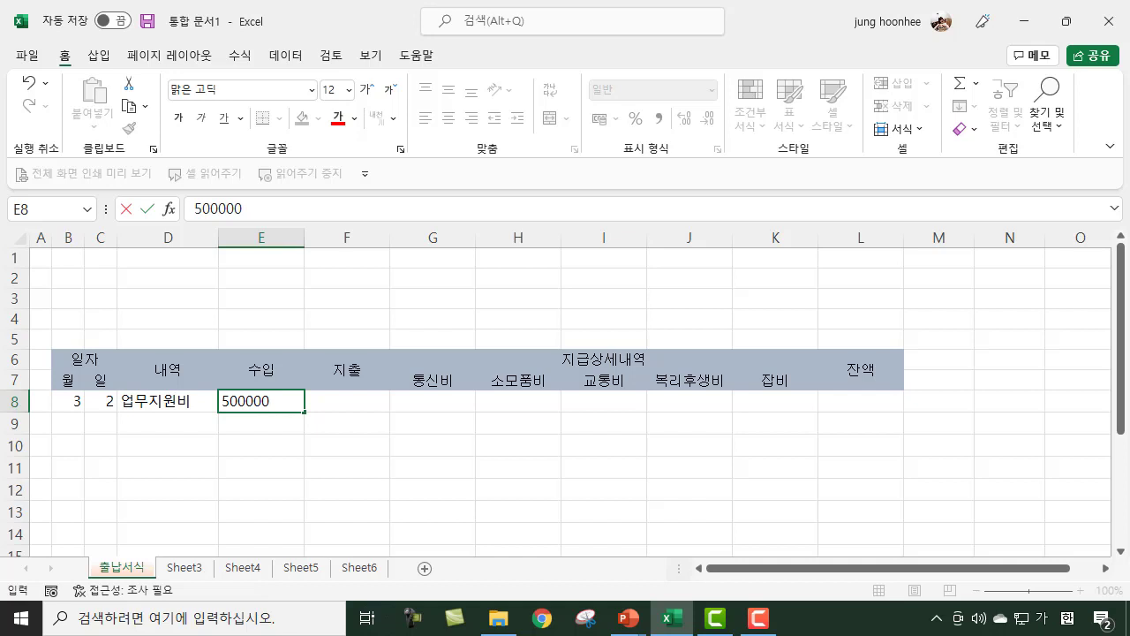
pyautogui.press('Return')
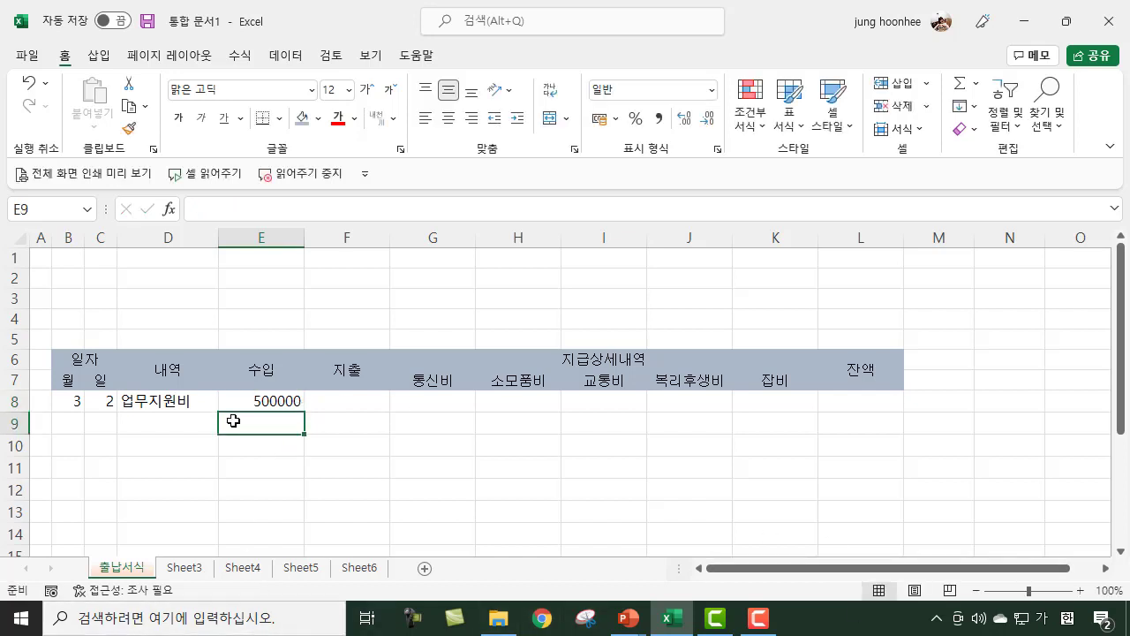
# Step: Fill in row 9 with day 3, description 접대비 and 지출 amount 25000
pyautogui.click(100, 424)
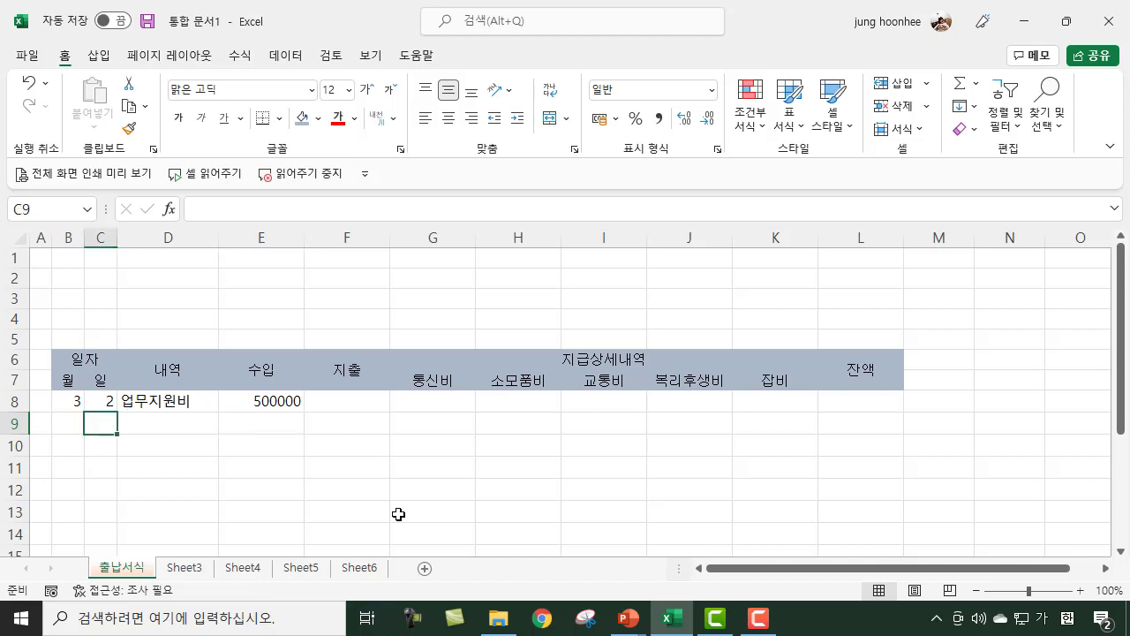
pyautogui.write('3')
pyautogui.press('Return')
pyautogui.press('Up')
pyautogui.press('Right')
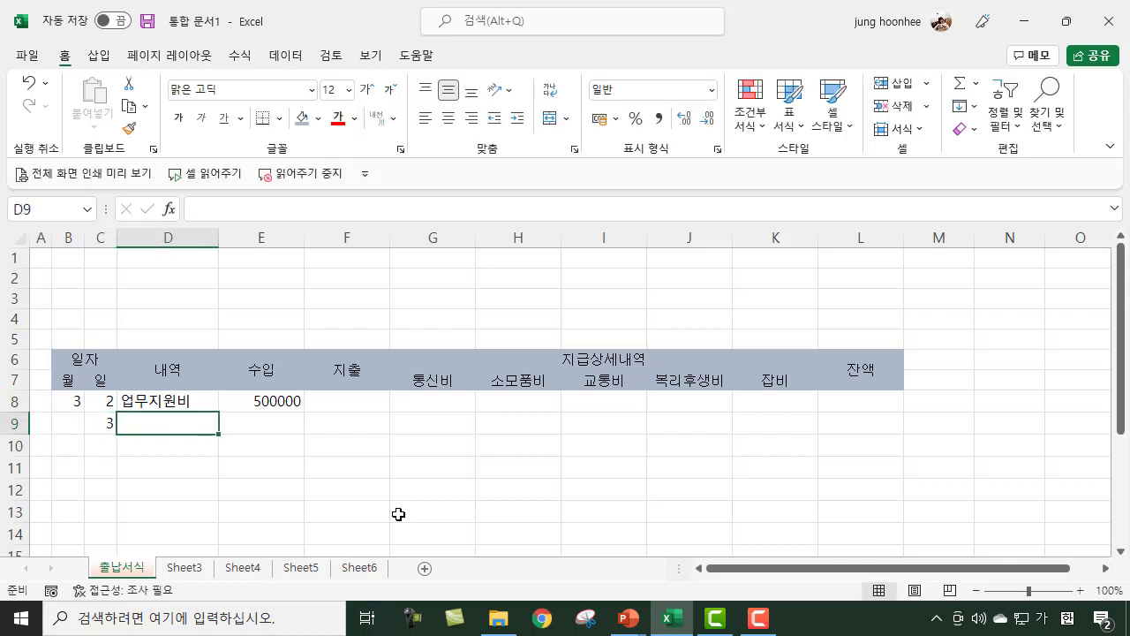
pyautogui.write('접대비')
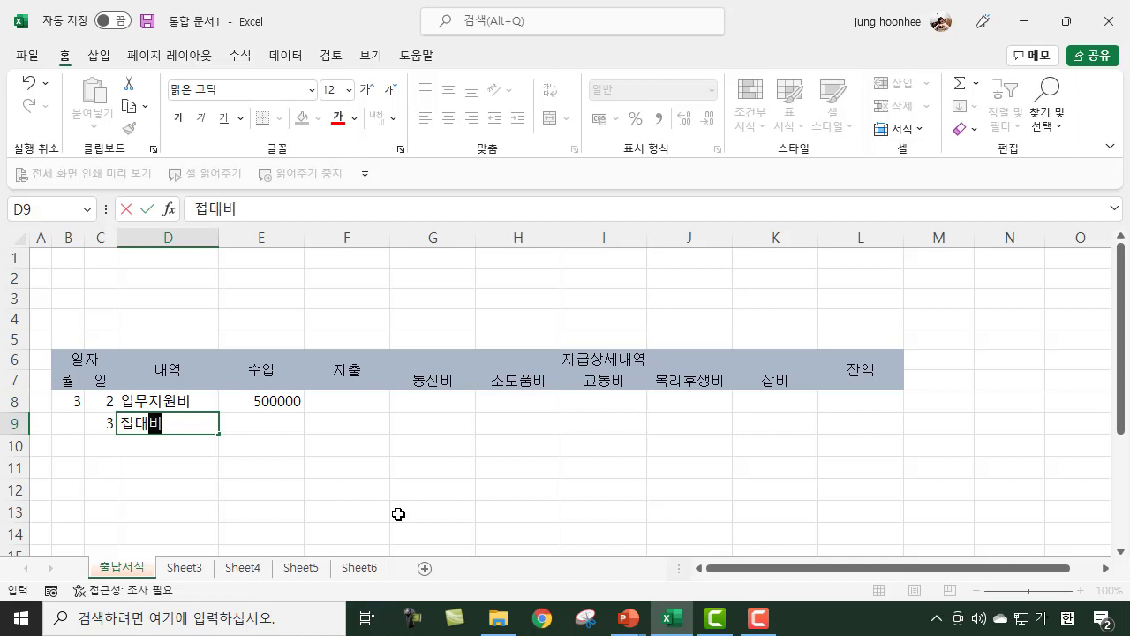
pyautogui.press('Right')
pyautogui.press('Right')
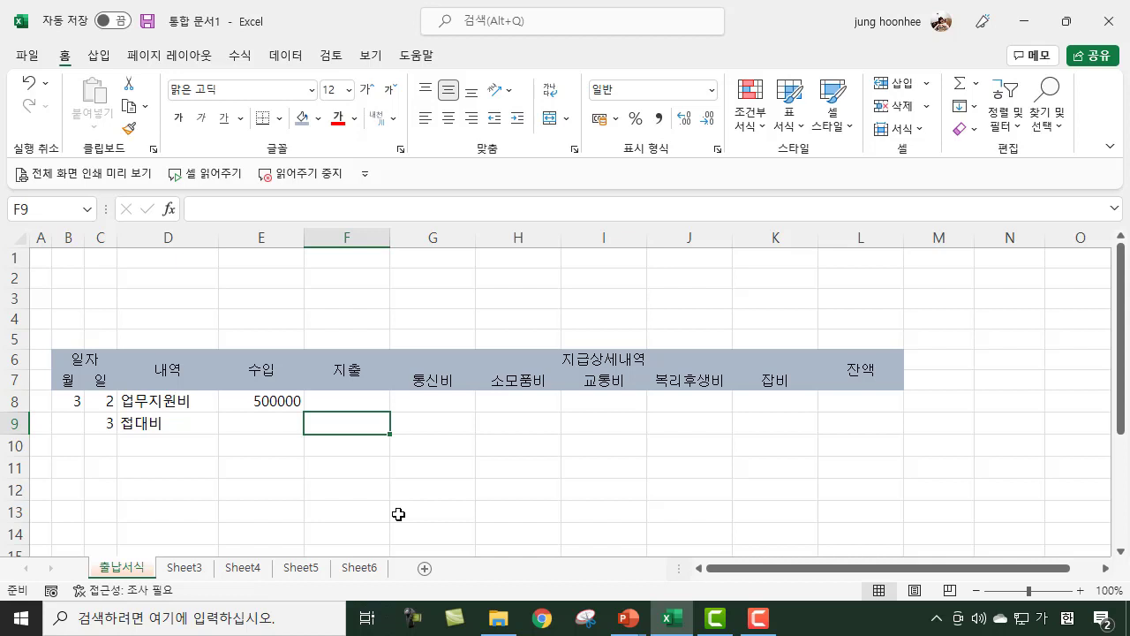
pyautogui.write('25000')
pyautogui.press('Return')
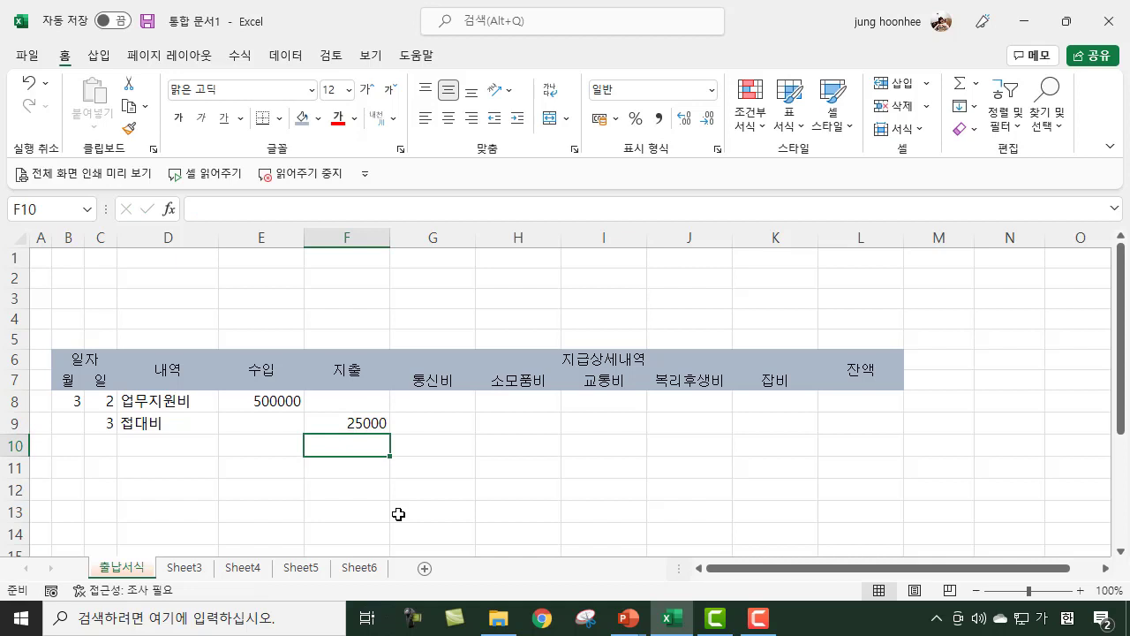
# Step: Fill in row 10 with day 3, description 인터넷연결 and 지출 amount 78000
pyautogui.click(104, 444)
pyautogui.write('3')
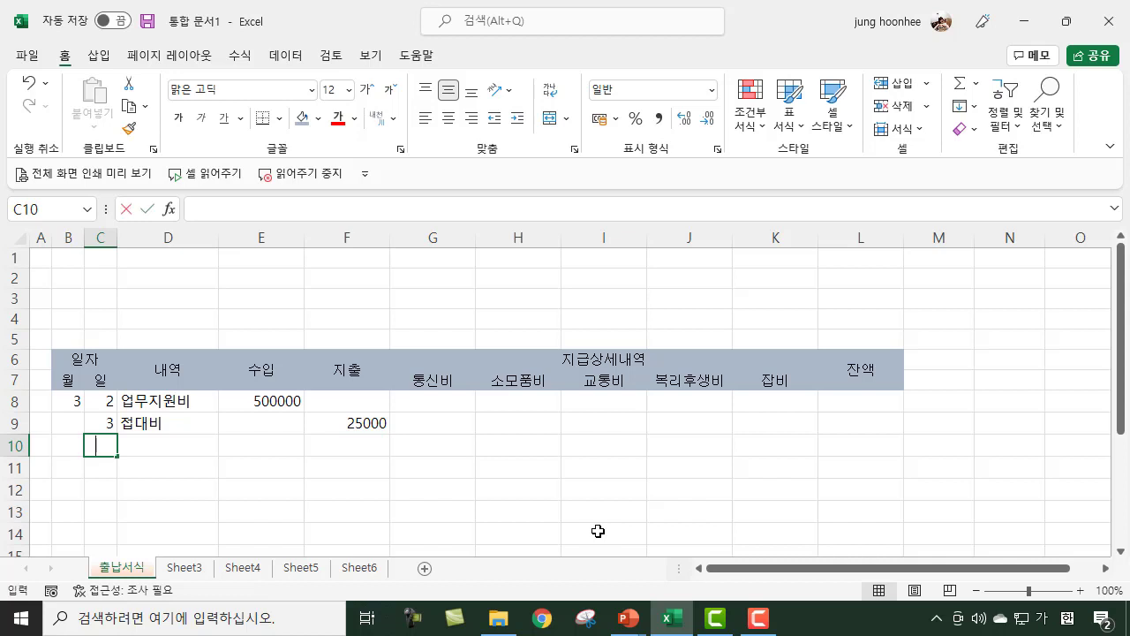
pyautogui.press('Tab')
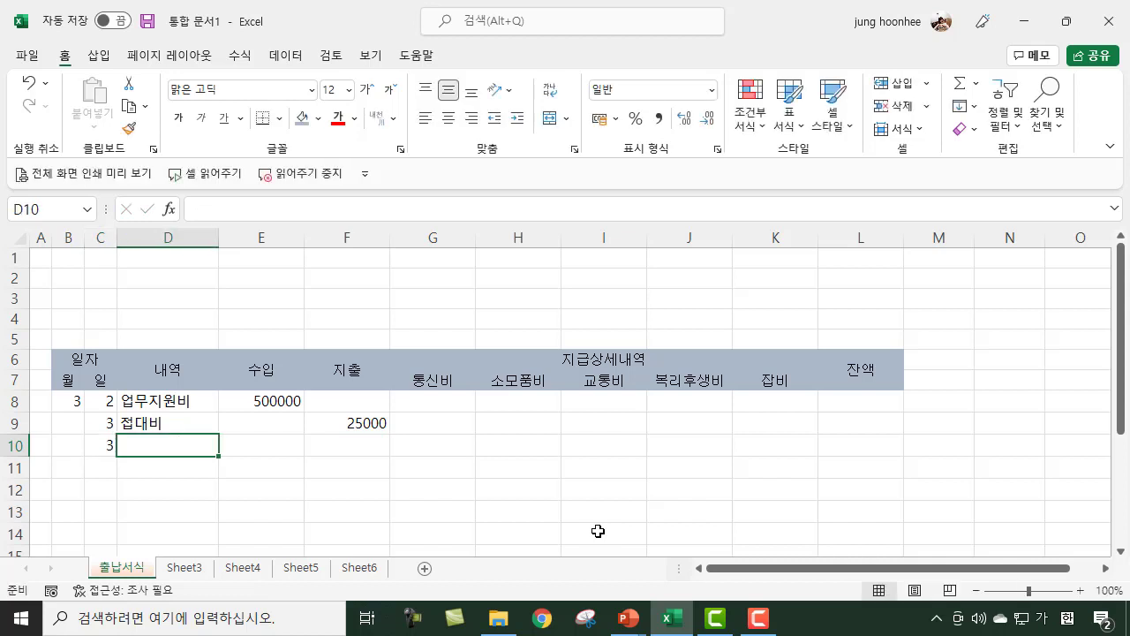
pyautogui.press('Hangul')
pyautogui.write('dl')
pyautogui.press('BackSpace')
pyautogui.press('BackSpace')
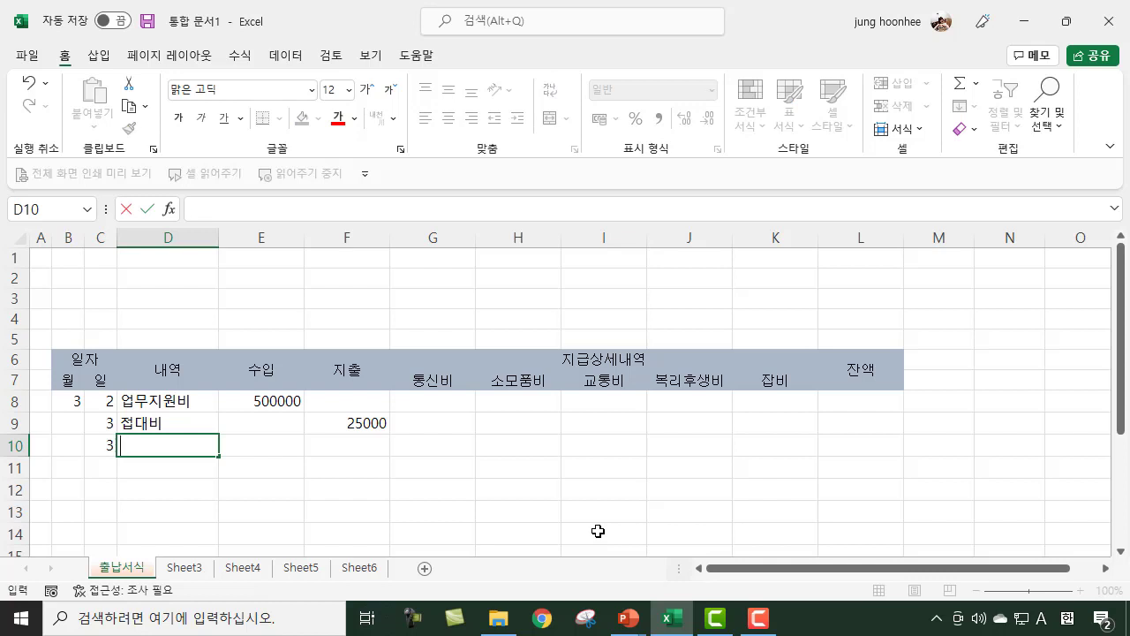
pyautogui.press('Hangul')
pyautogui.write('인터넷연겨')
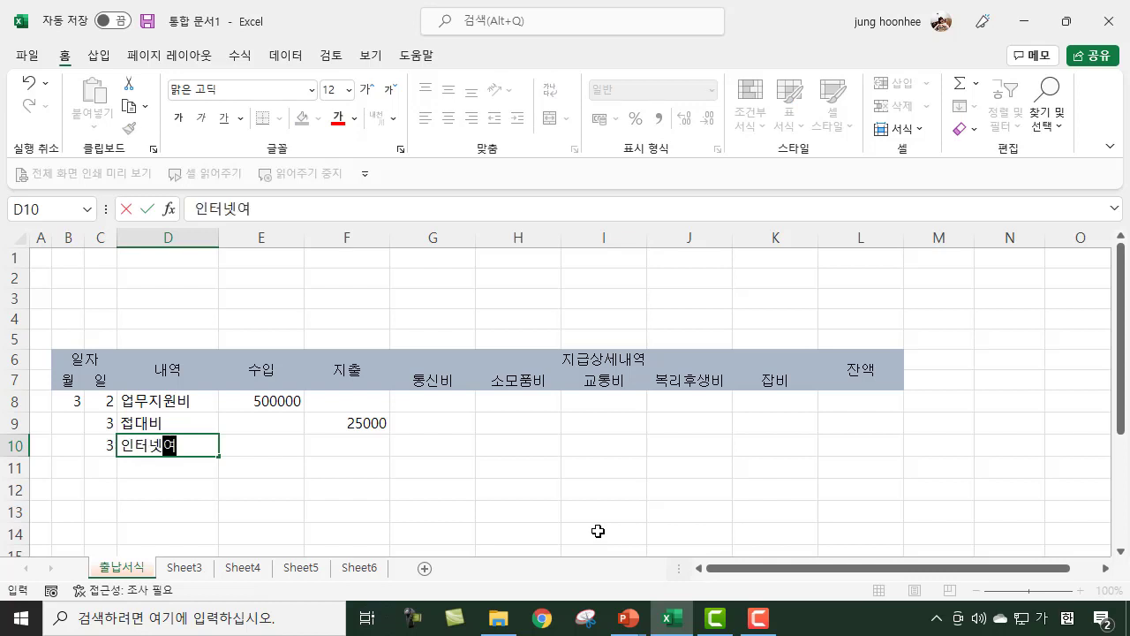
pyautogui.write('ㄹ')
pyautogui.press('Tab')
pyautogui.press('Tab')
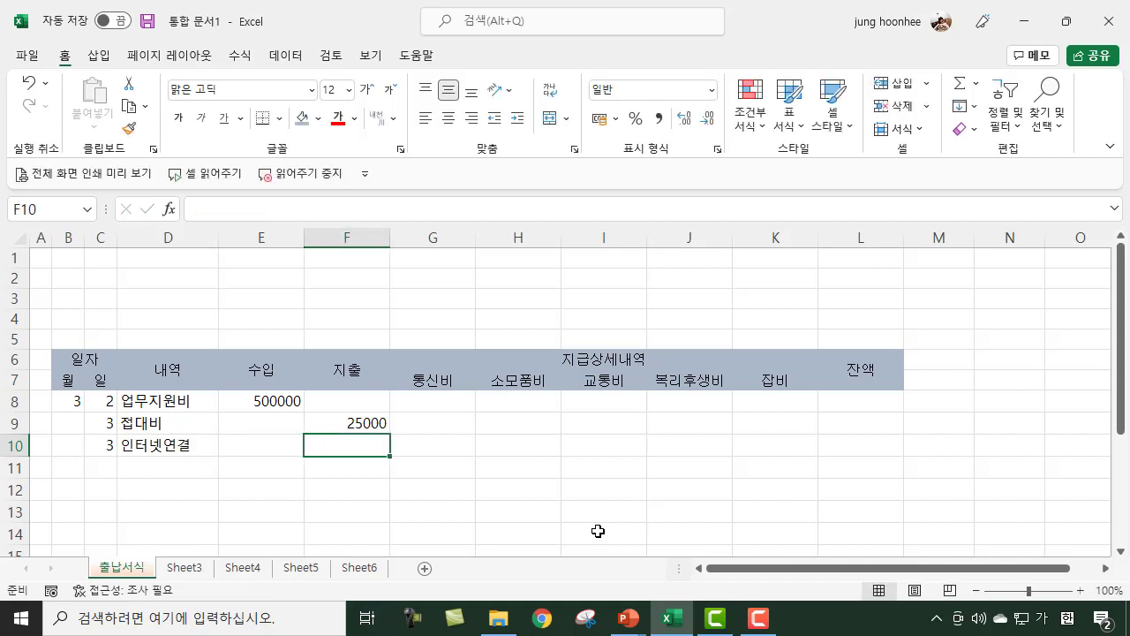
pyautogui.write('78000')
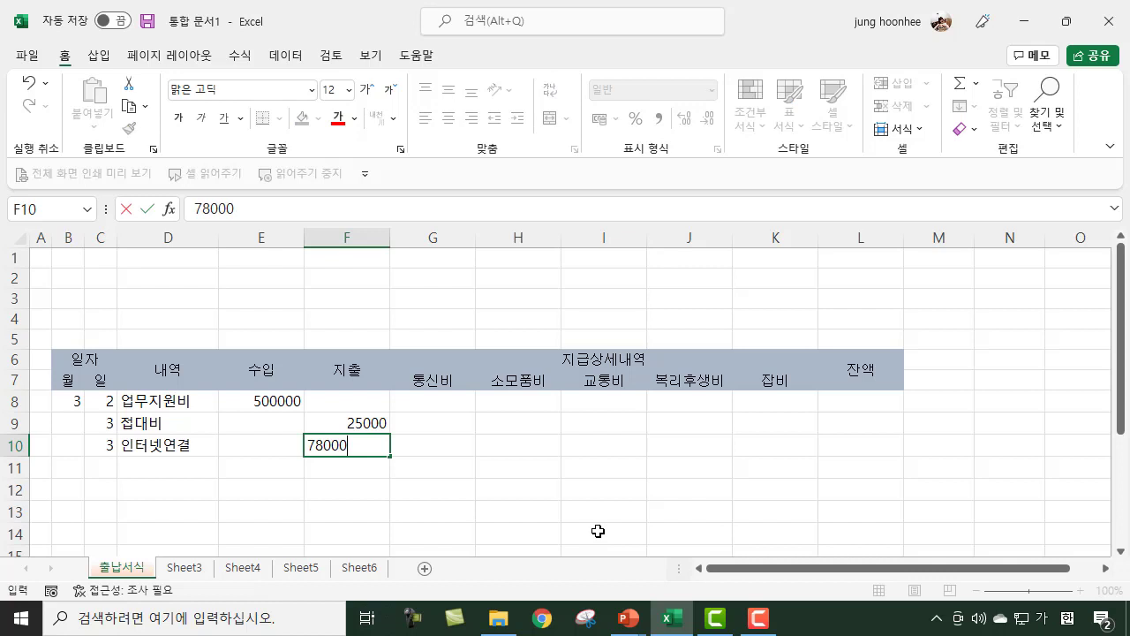
pyautogui.press('Return')
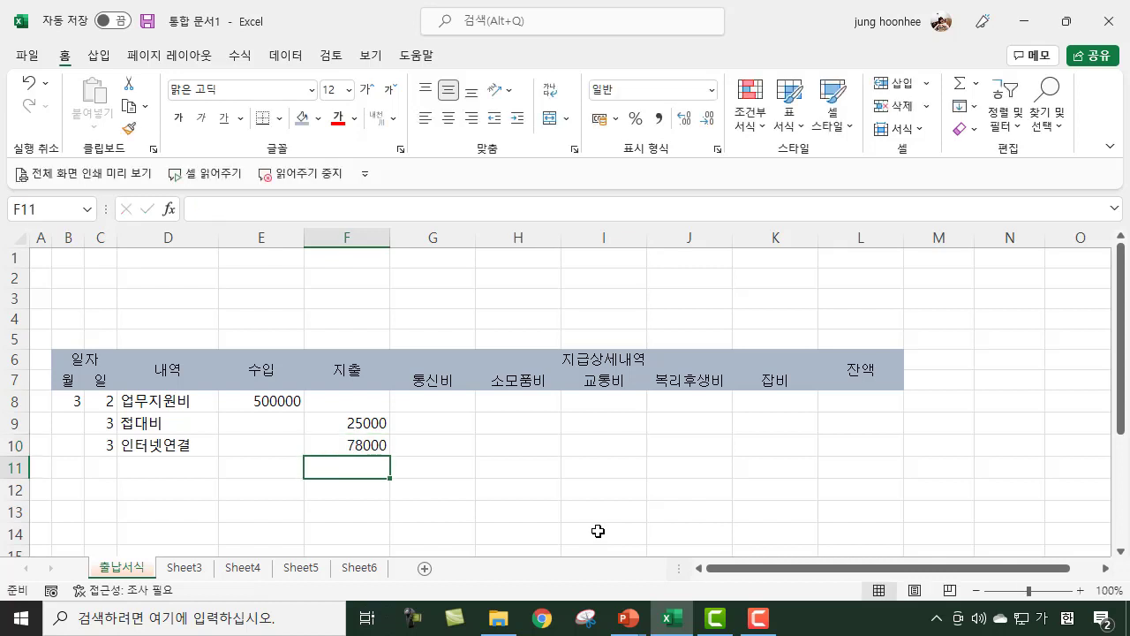
pyautogui.press('Left')
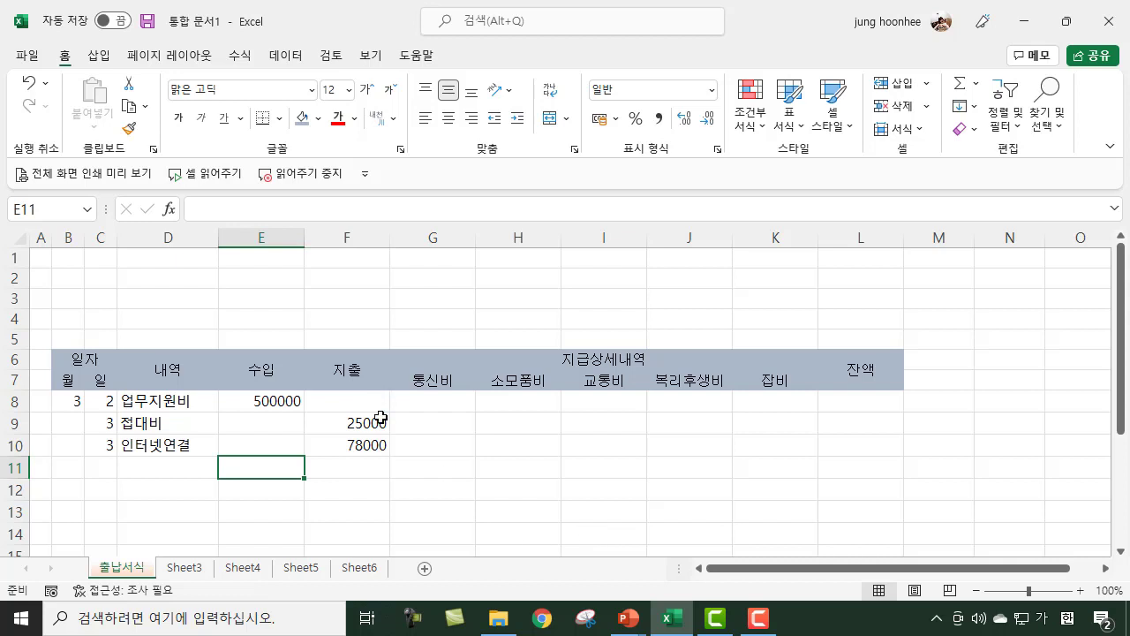
# Step: Insert the special character ○ in the 통신비 column of the 인터넷연결 row, cell G10
pyautogui.click(369, 448)
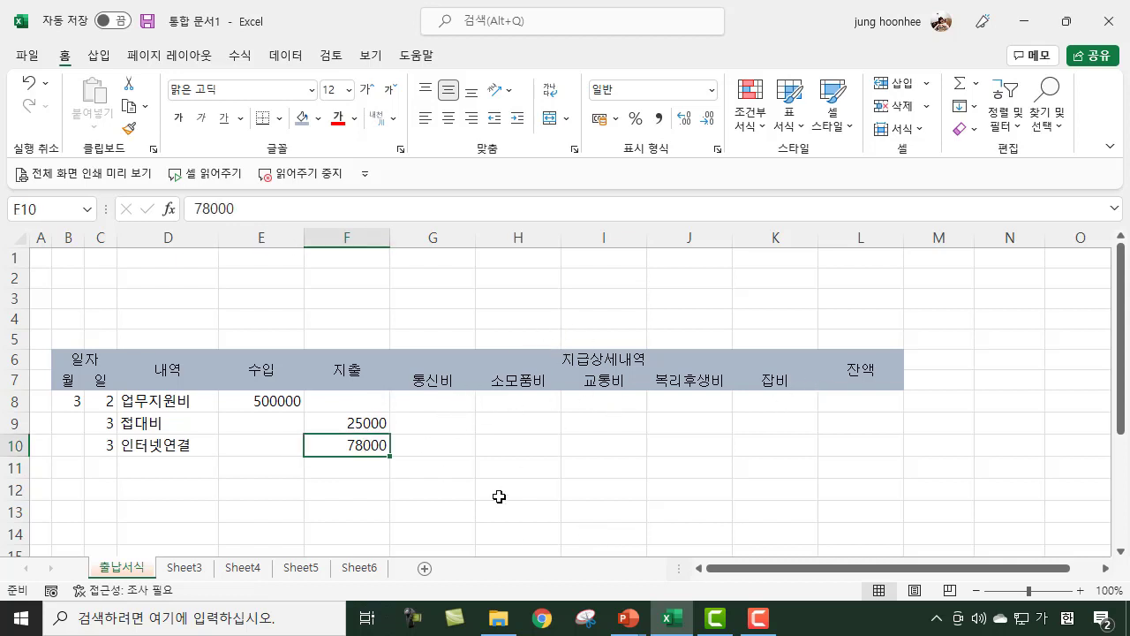
pyautogui.click(423, 444)
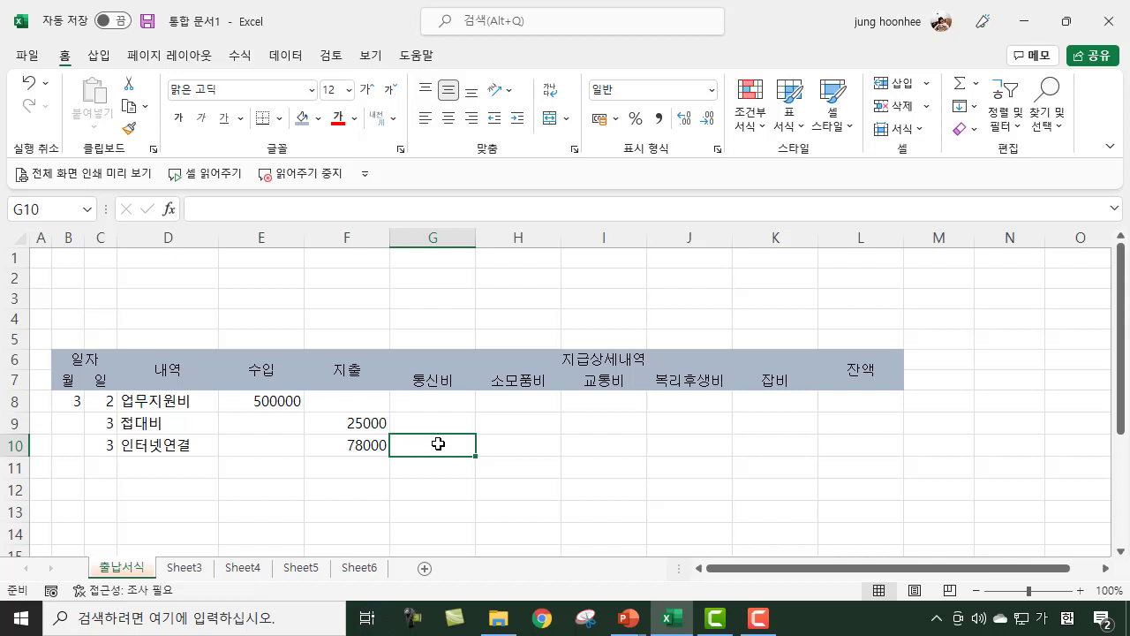
pyautogui.write('ㅁ')
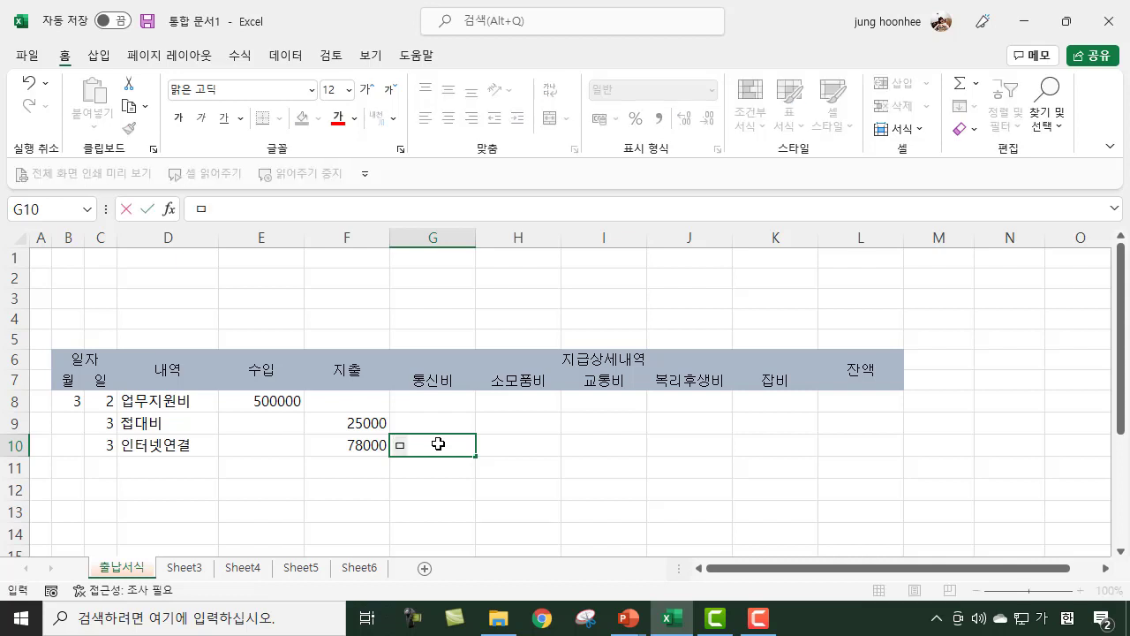
pyautogui.press('Hangul_Hanja')
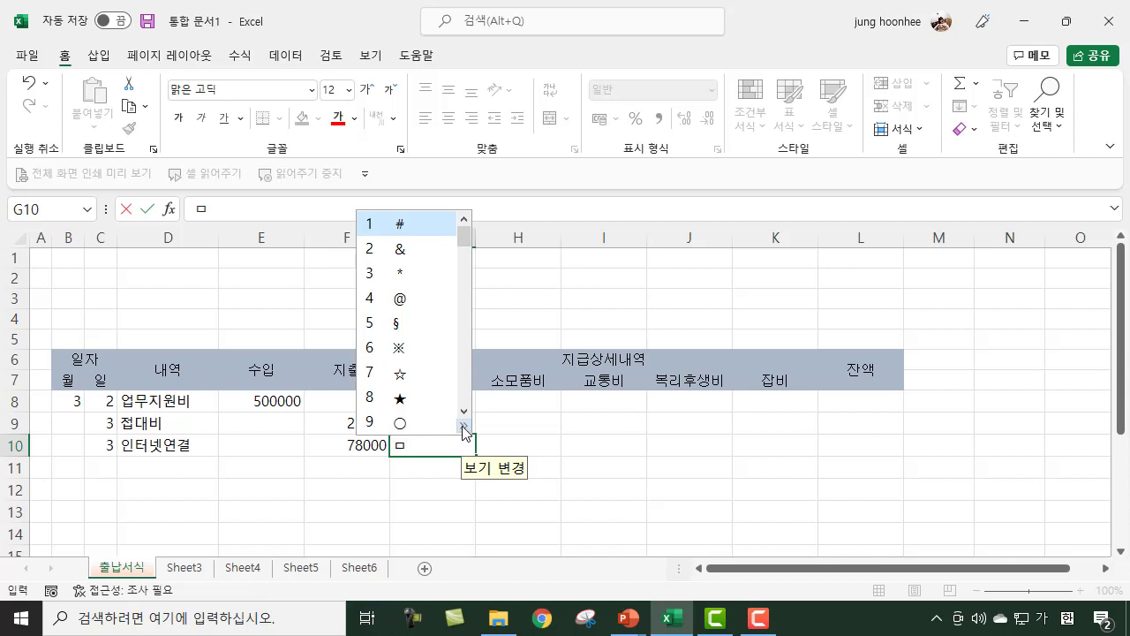
pyautogui.click(463, 427)
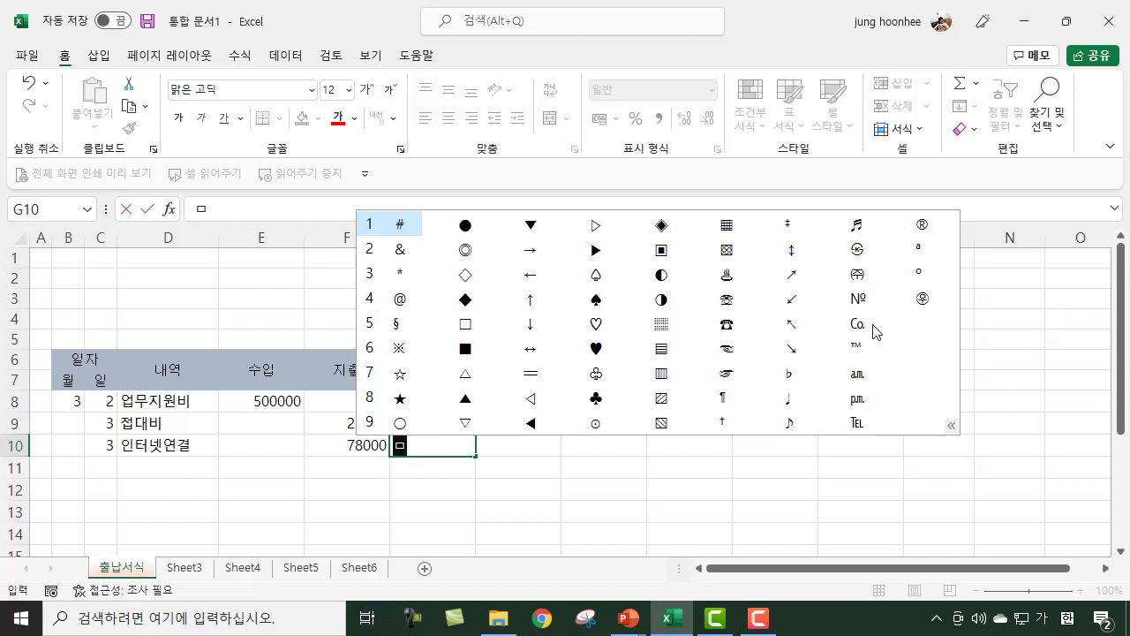
pyautogui.click(402, 427)
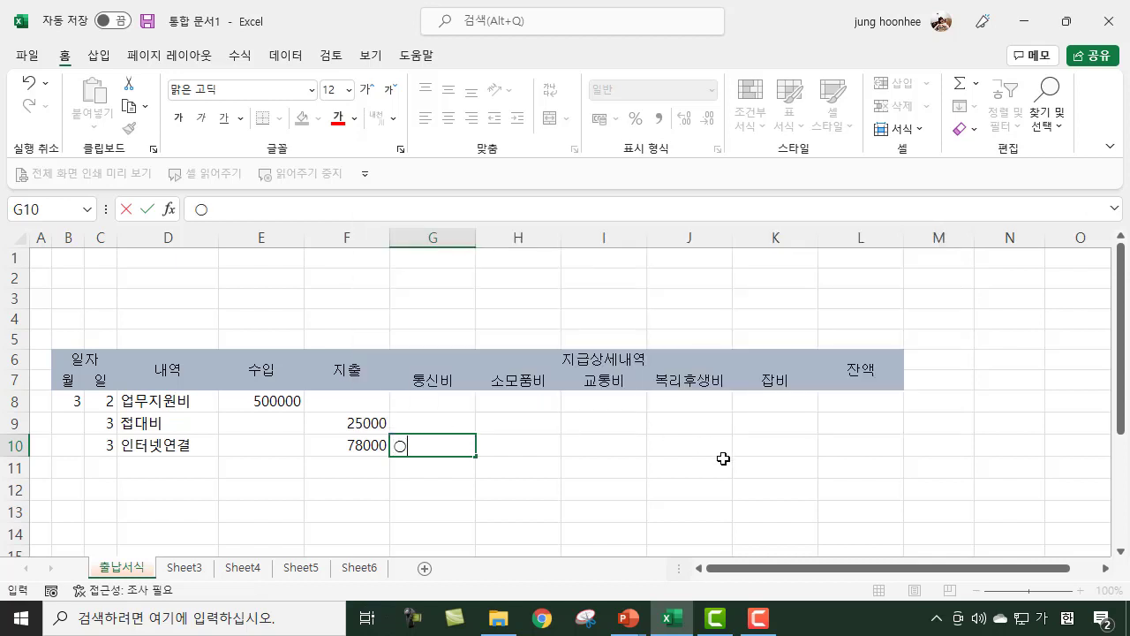
pyautogui.press('Return')
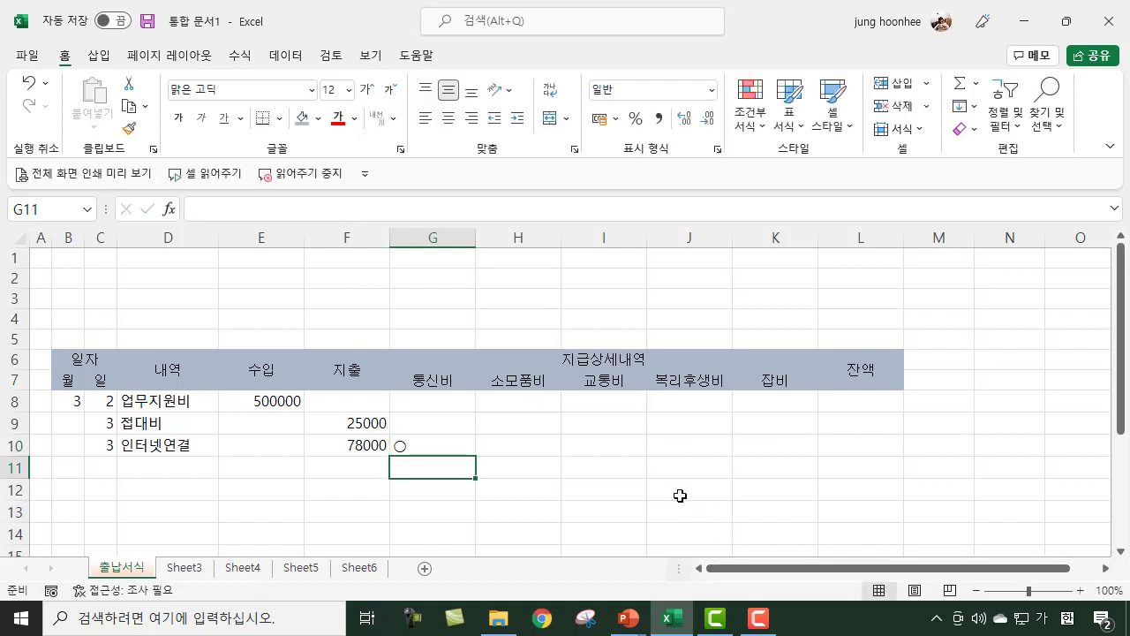
# Step: Insert the special character ○ in the 잡비 column of the 접대비 row, cell K9
pyautogui.click(363, 423)
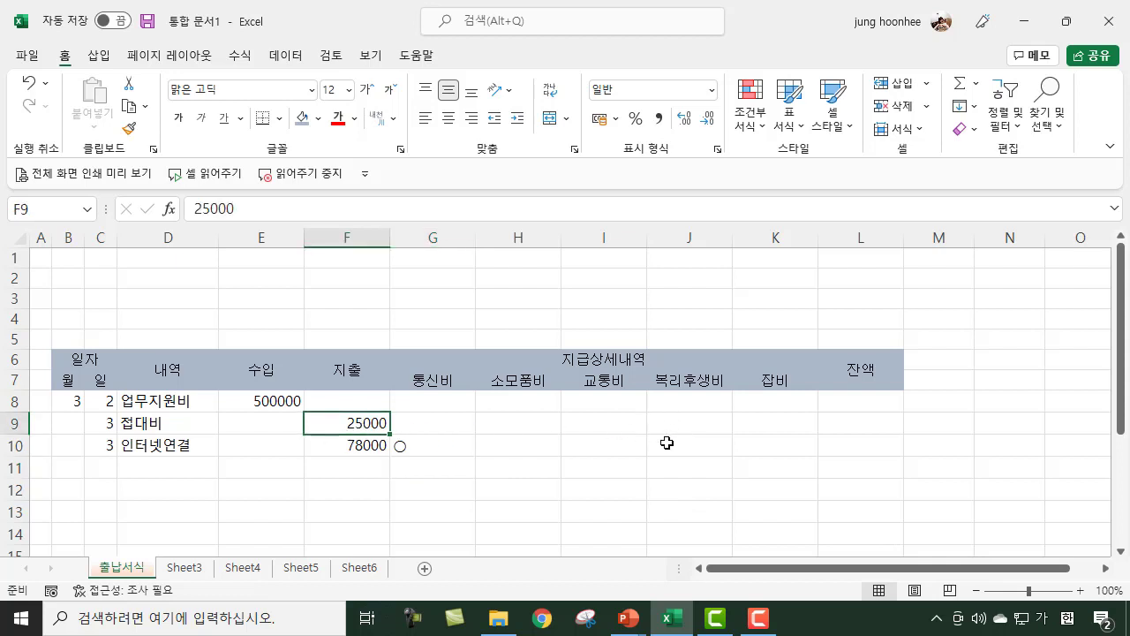
pyautogui.click(776, 421)
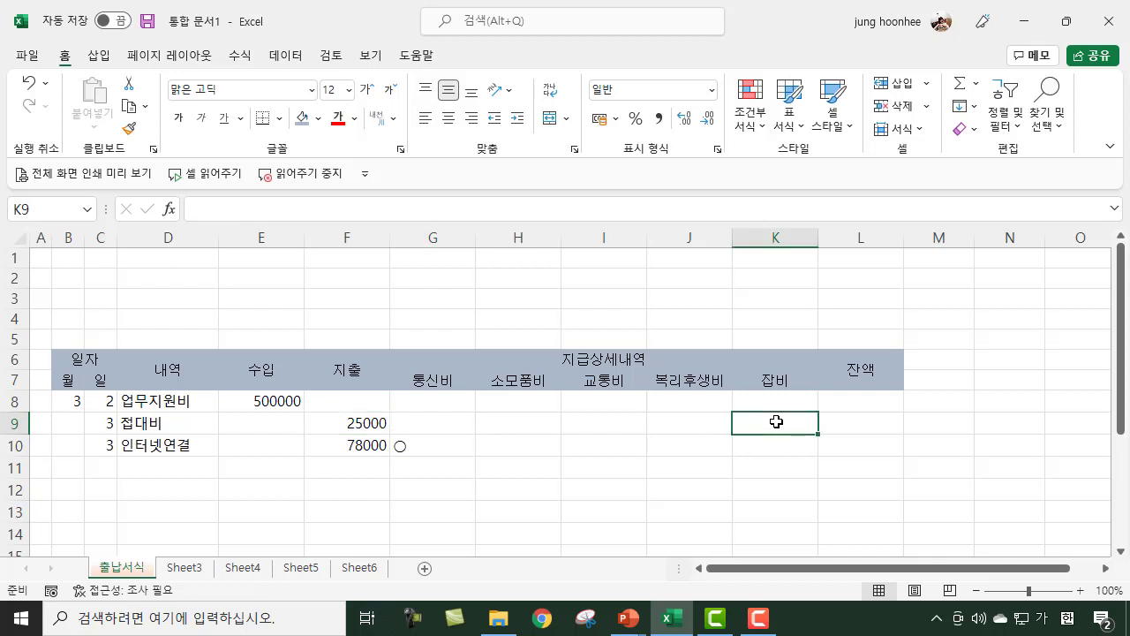
pyautogui.write('ㅁ')
pyautogui.press('Hangul_Hanja')
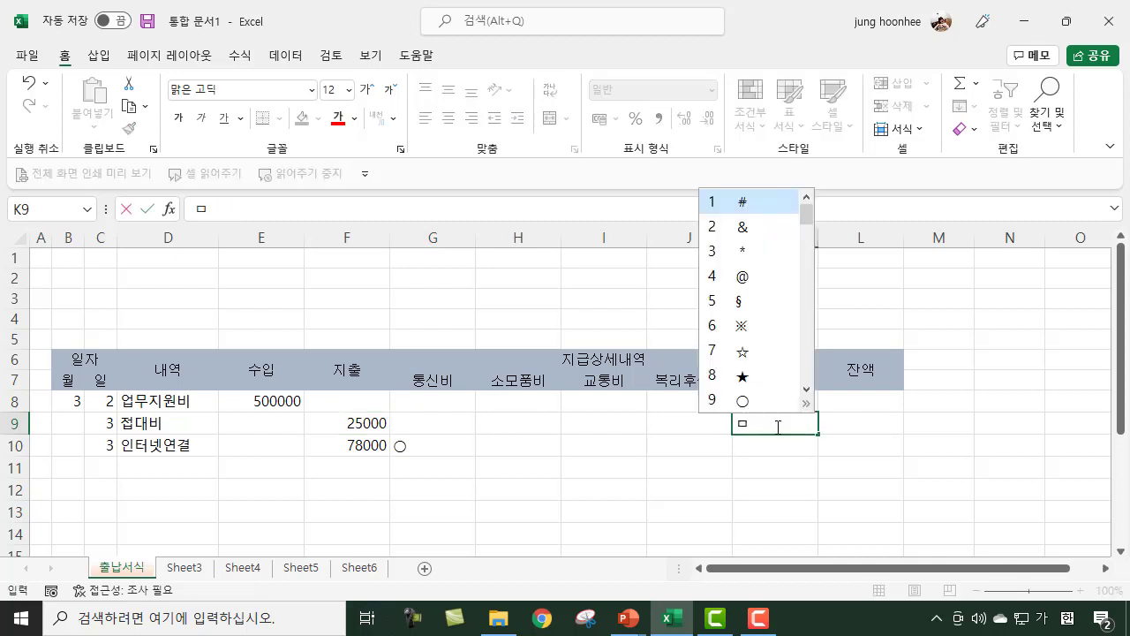
pyautogui.click(743, 402)
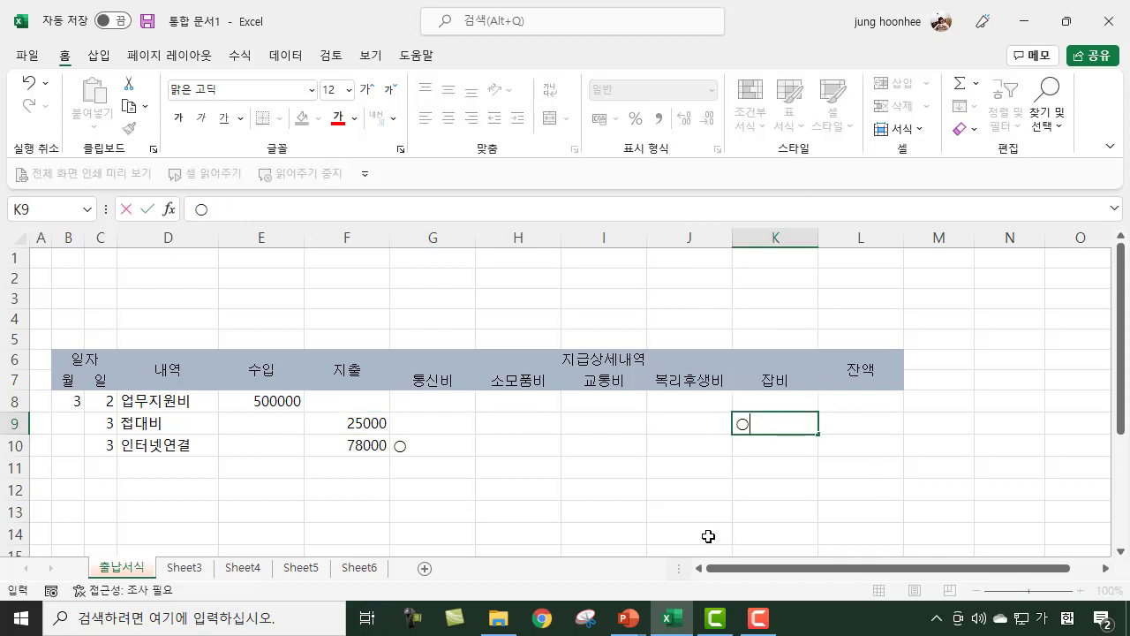
pyautogui.click(654, 510)
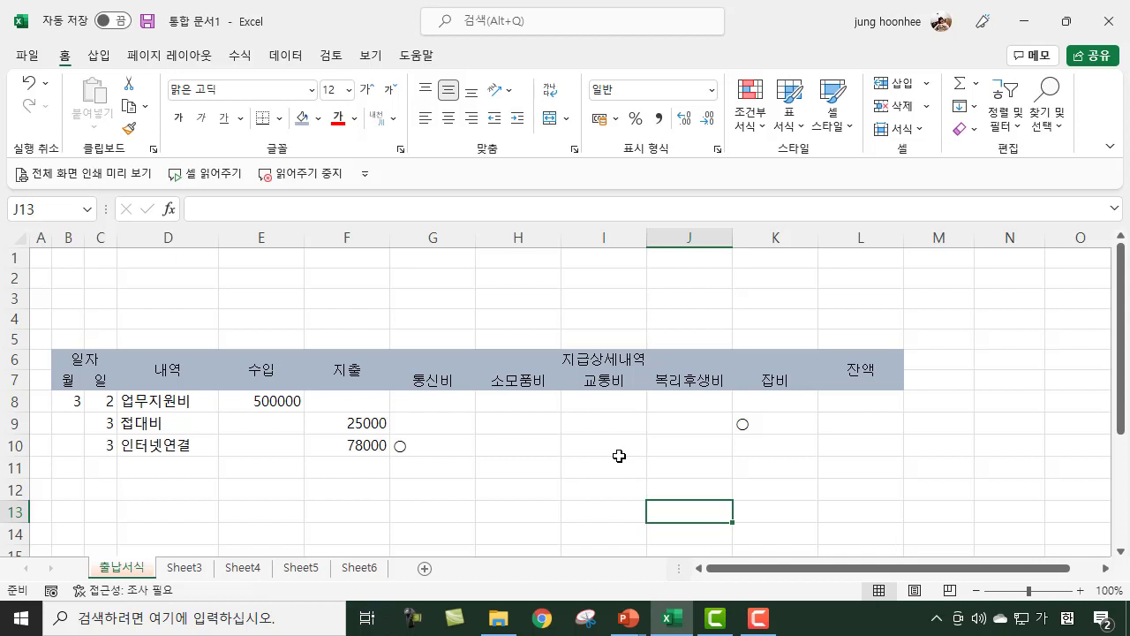
# Step: Enter day 5 and the description 복합기설치 in row 11
pyautogui.click(101, 468)
pyautogui.write('5')
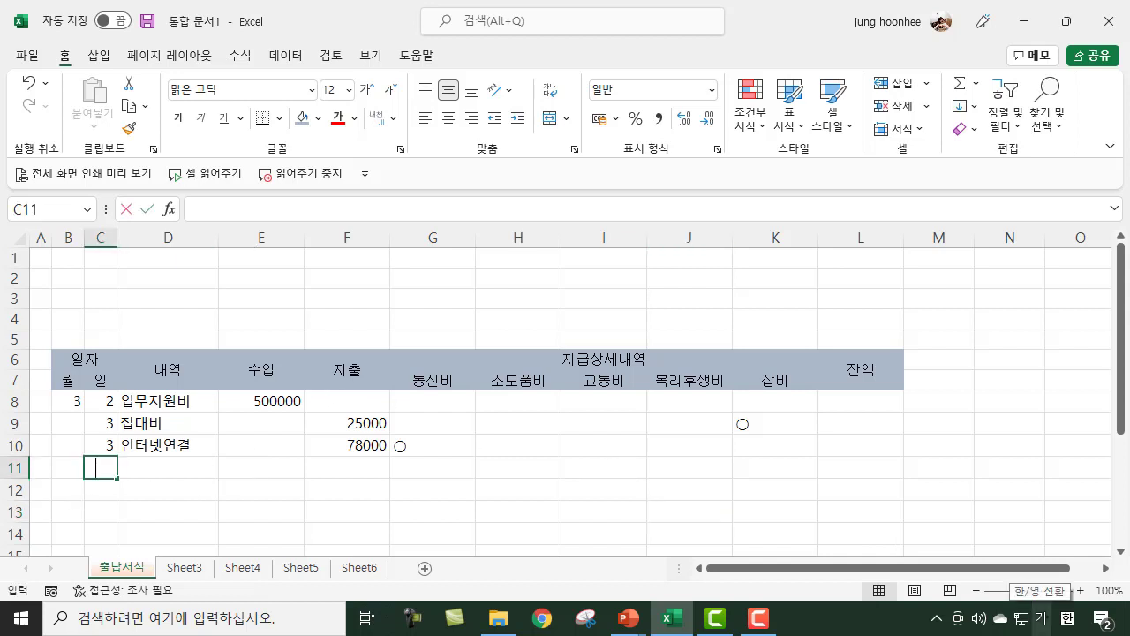
pyautogui.press('Tab')
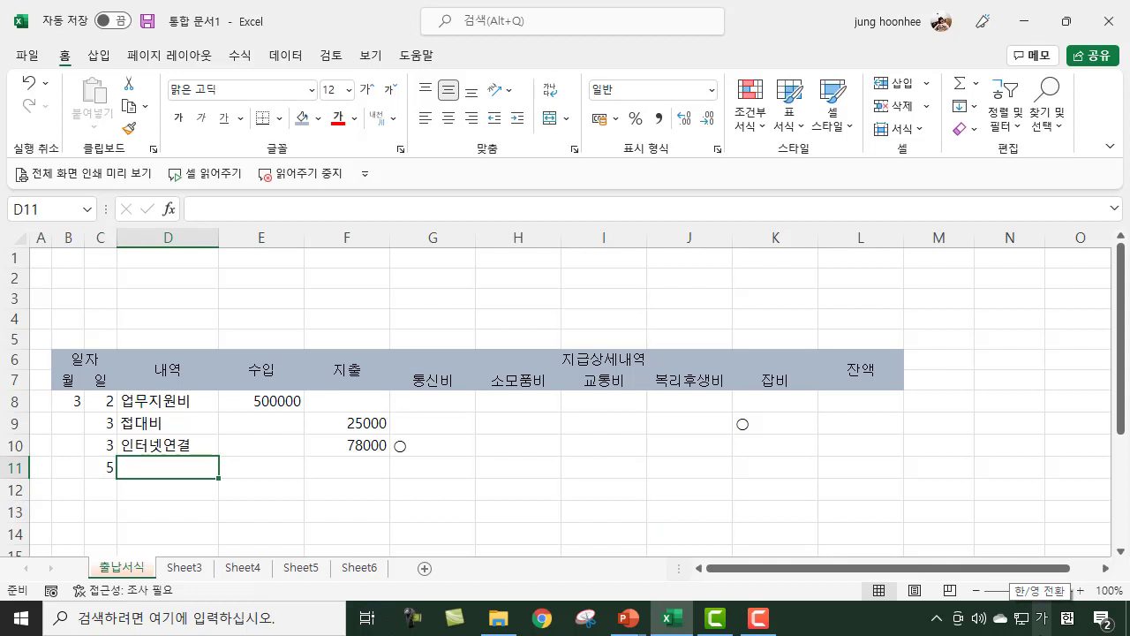
pyautogui.write('복합깃')
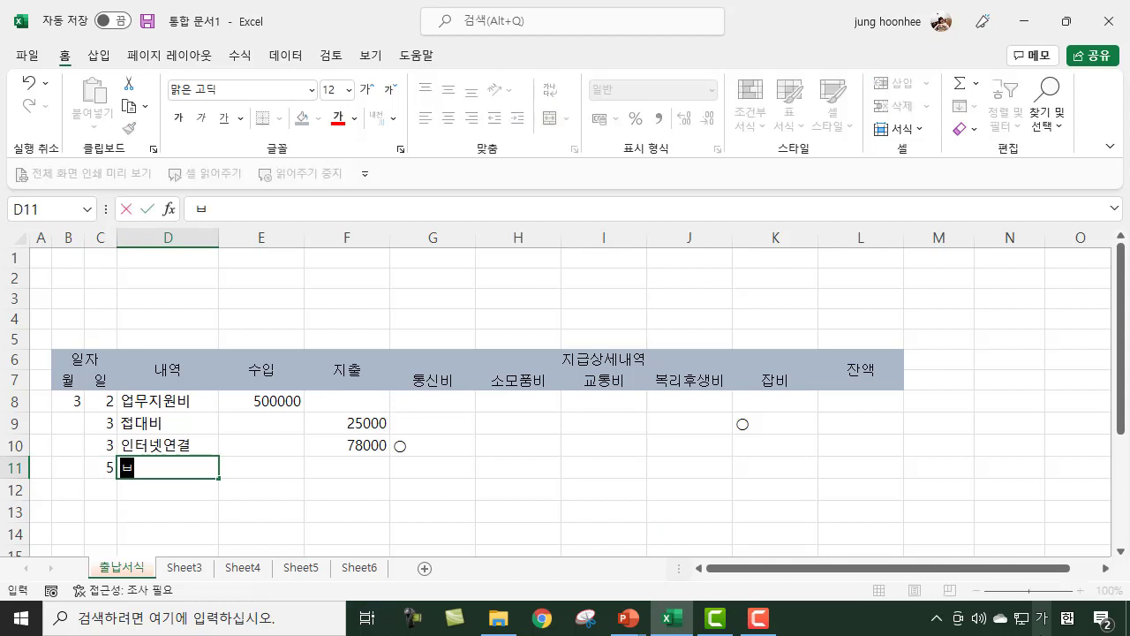
pyautogui.write('설치')
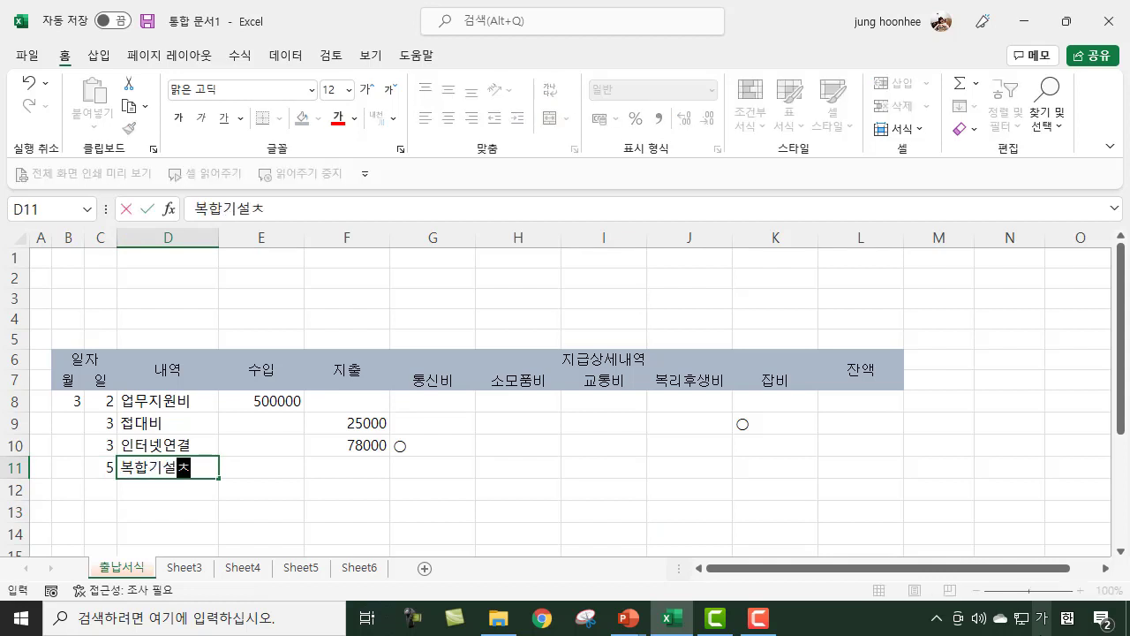
pyautogui.press('Return')
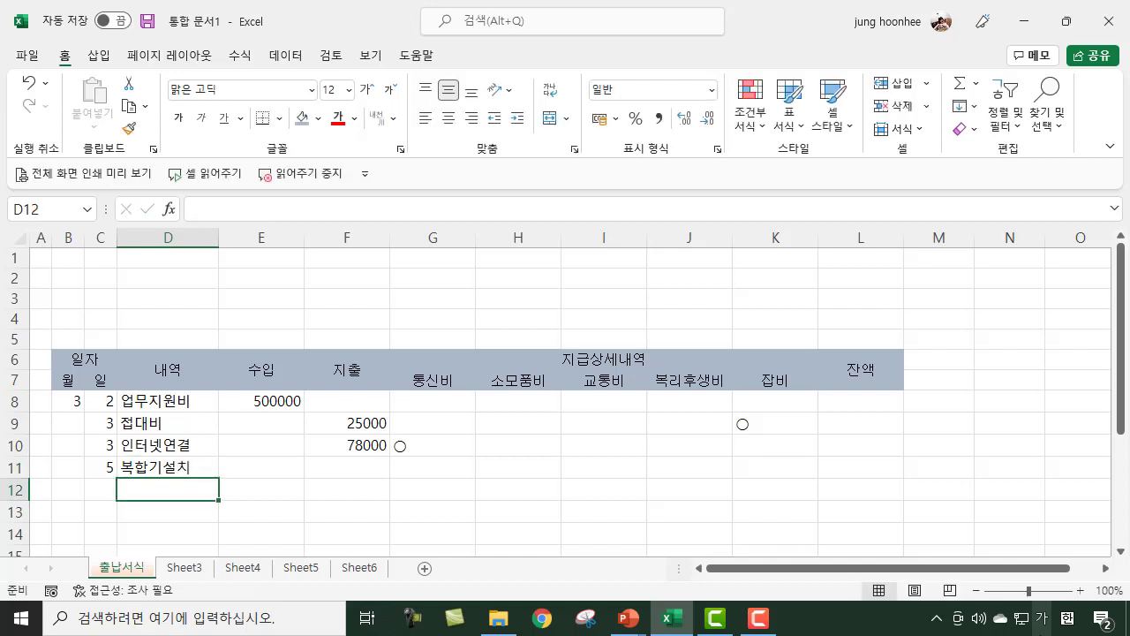
# Step: Replace the description in row 11 with 업무지원비 and enter 1000000 as its 수입 amount
pyautogui.click(168, 468)
pyautogui.click(261, 467)
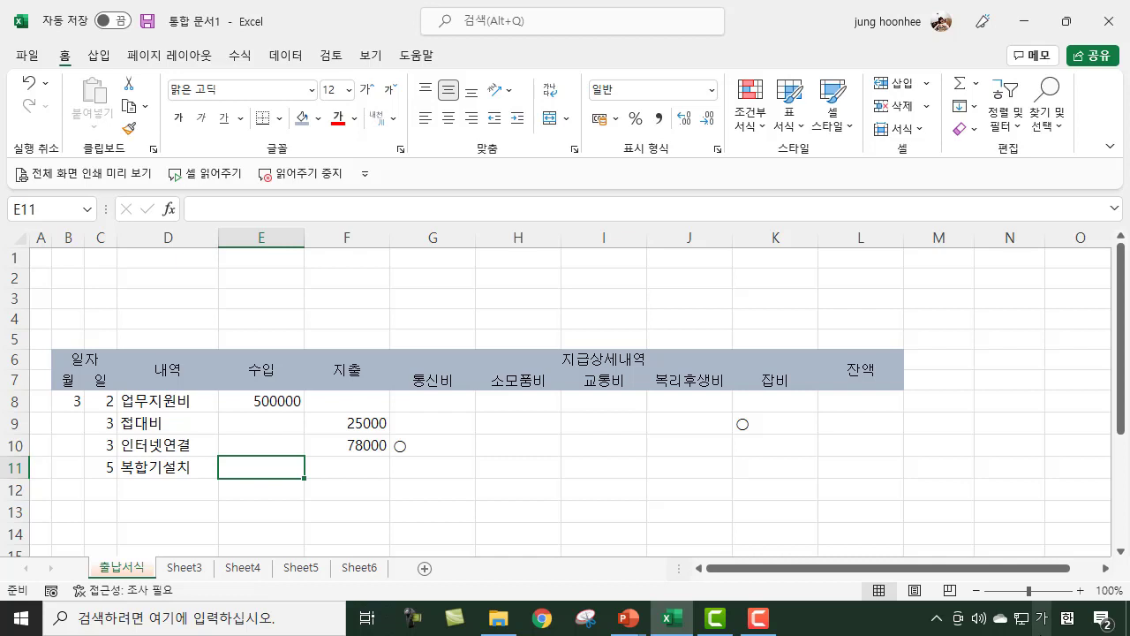
pyautogui.click(101, 467)
pyautogui.click(167, 467)
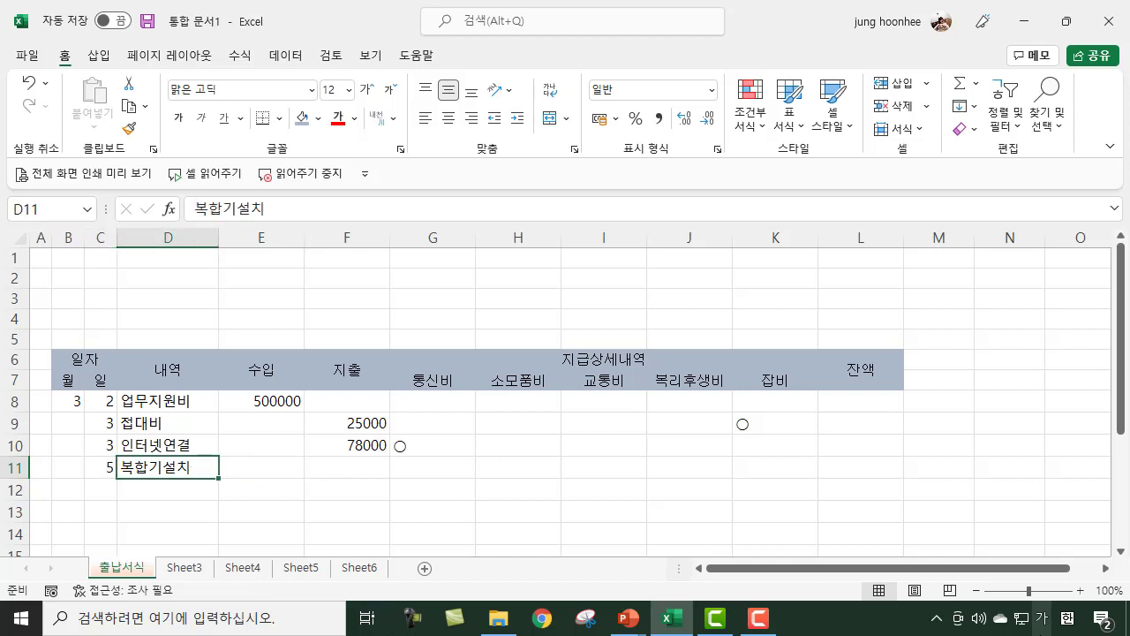
pyautogui.write('업무지원비')
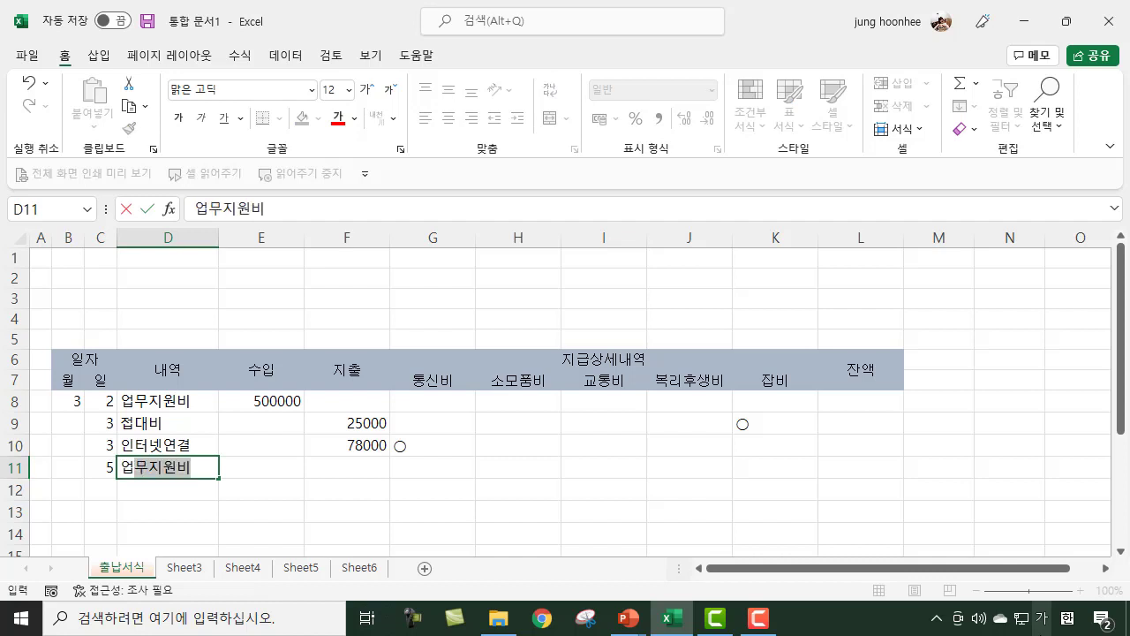
pyautogui.press('Tab')
pyautogui.write('1')
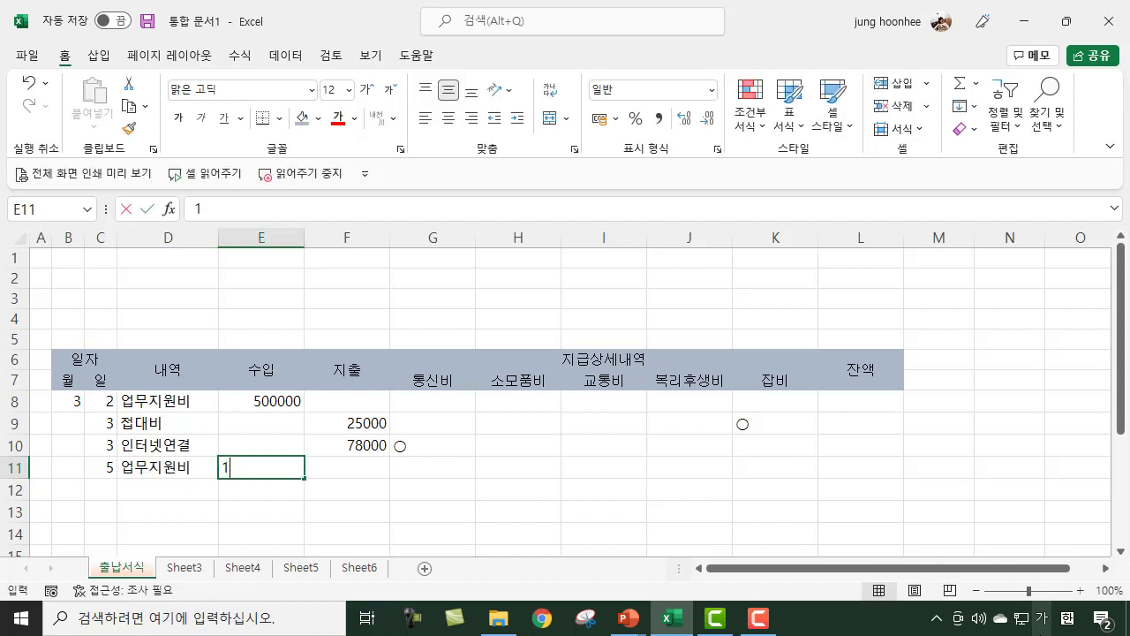
pyautogui.write('000000')
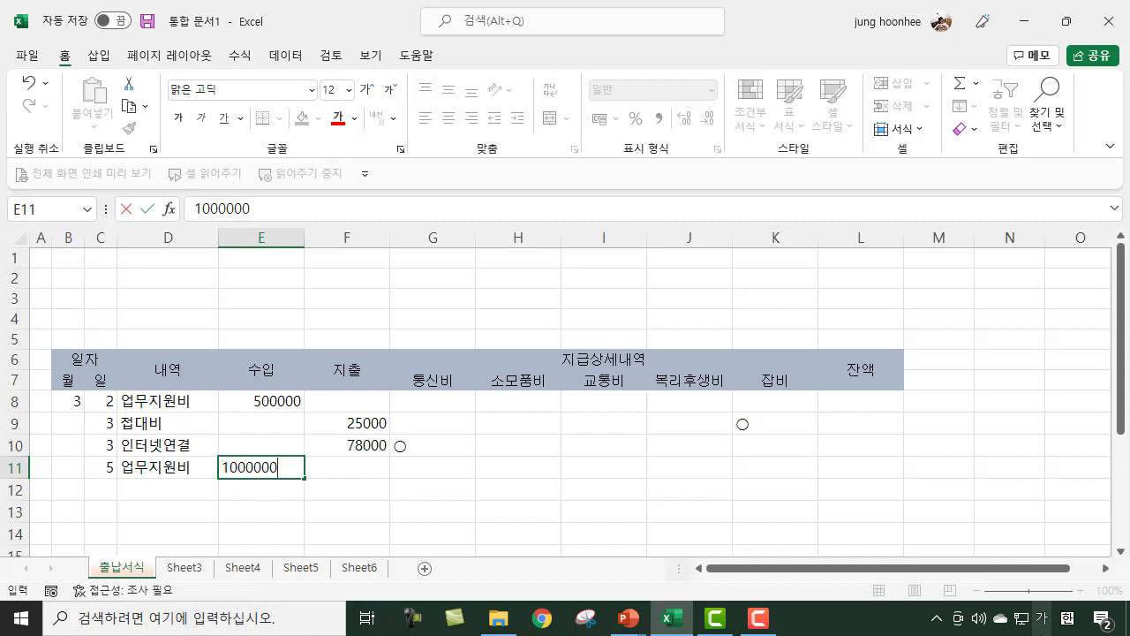
pyautogui.press('Return')
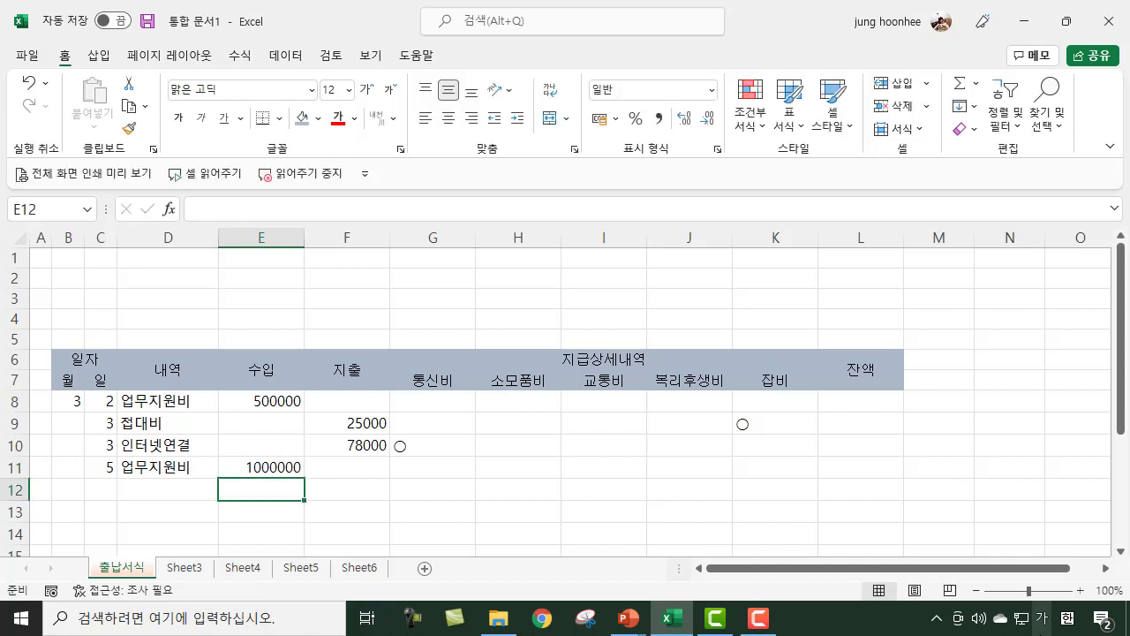
# Step: Fill row 12 with day 5, the description 복합기설치 and a 지출 amount of 550000
pyautogui.press('Left')
pyautogui.press('Left')
pyautogui.write('5')
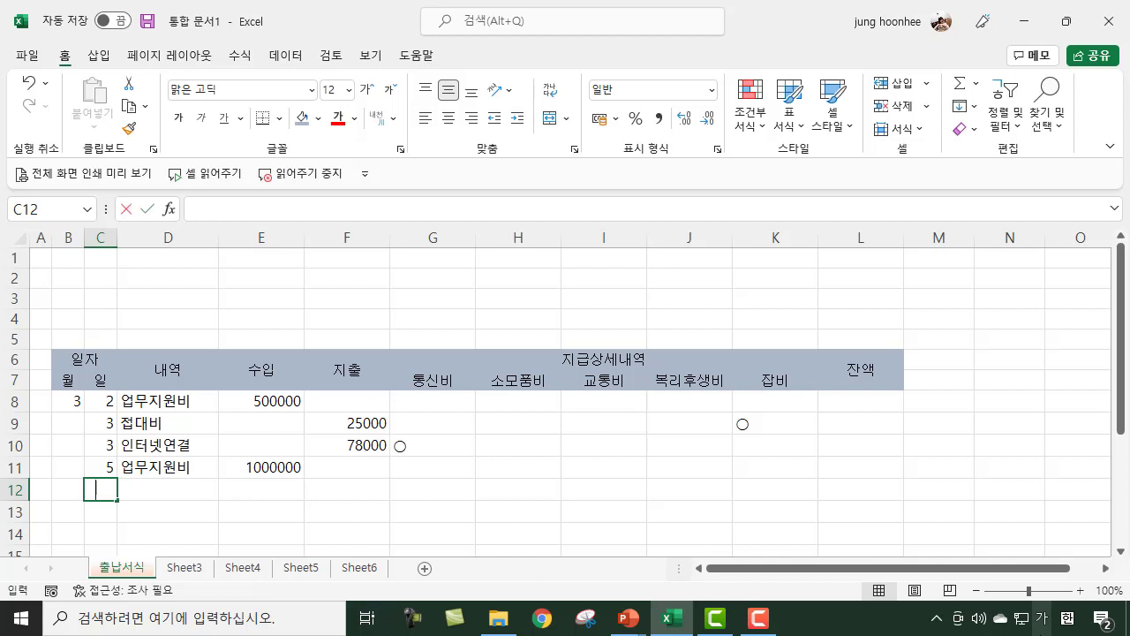
pyautogui.press('Tab')
pyautogui.write('복')
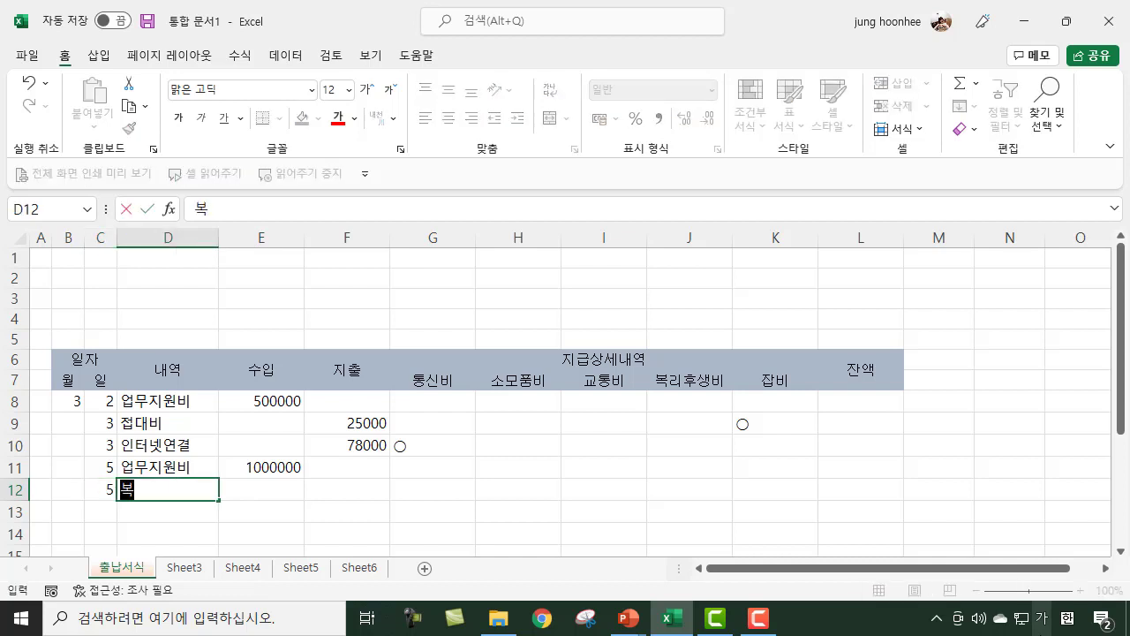
pyautogui.write('합기설치')
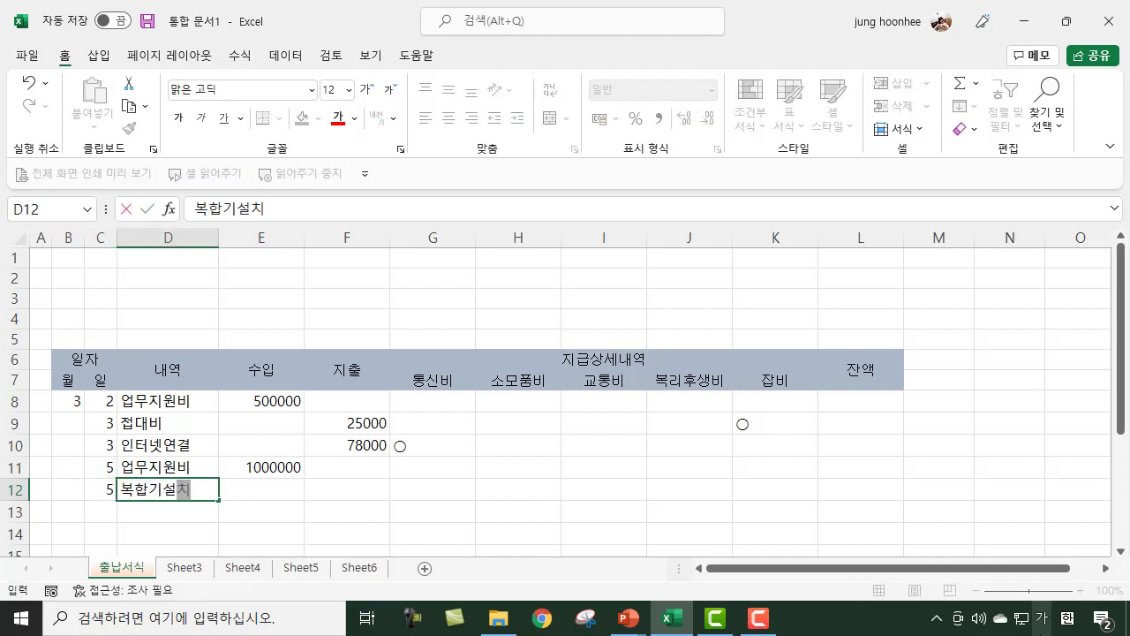
pyautogui.press('Tab')
pyautogui.press('Tab')
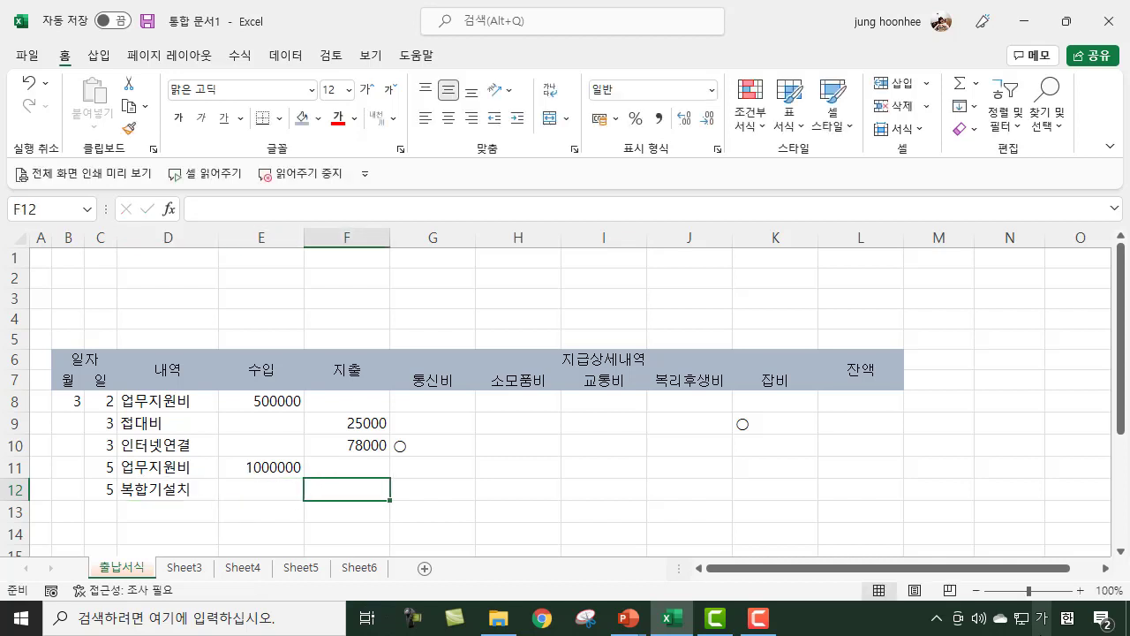
pyautogui.write('550000')
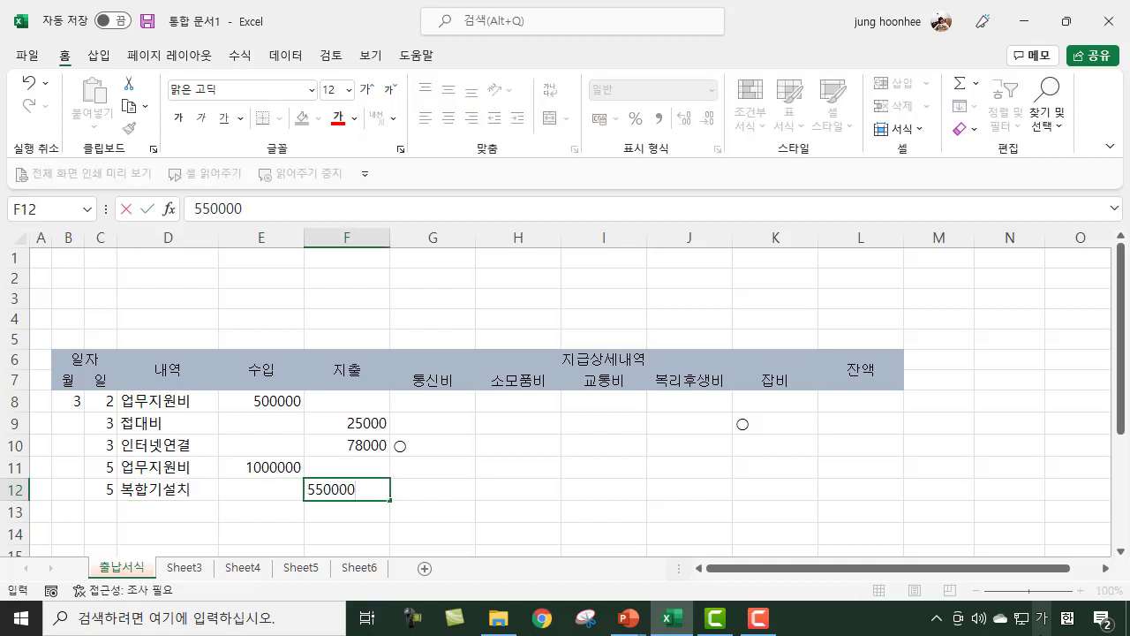
pyautogui.press('Tab')
# Step: Copy the ○ symbol from cell G10 into the 소모품비 column of the 복합기설치 row, cell H12
pyautogui.press('Tab')
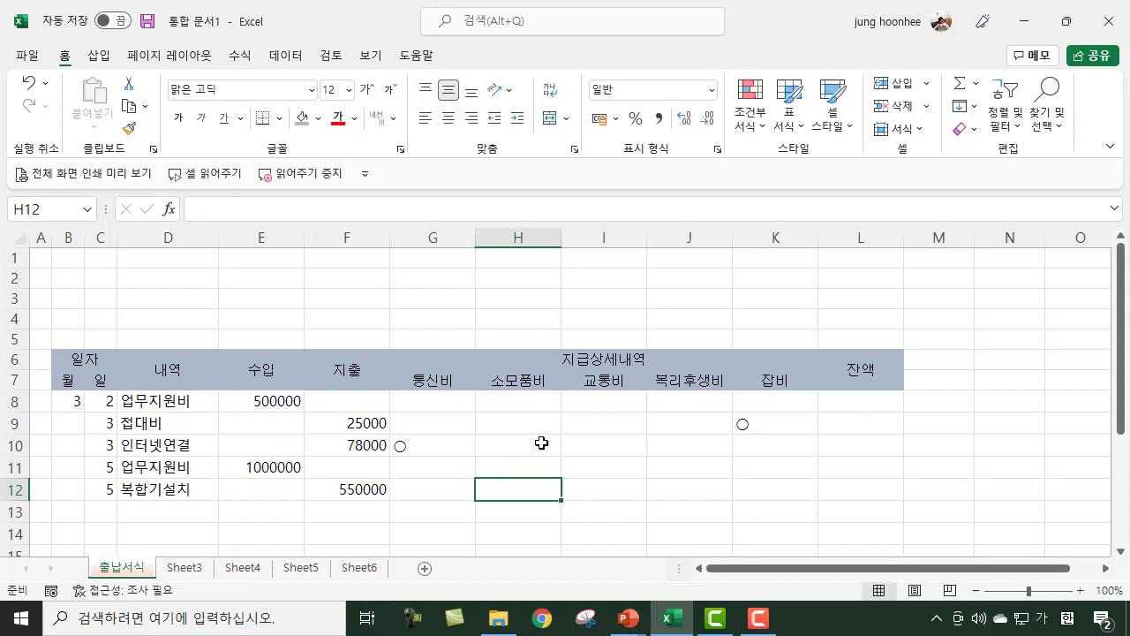
pyautogui.click(406, 446)
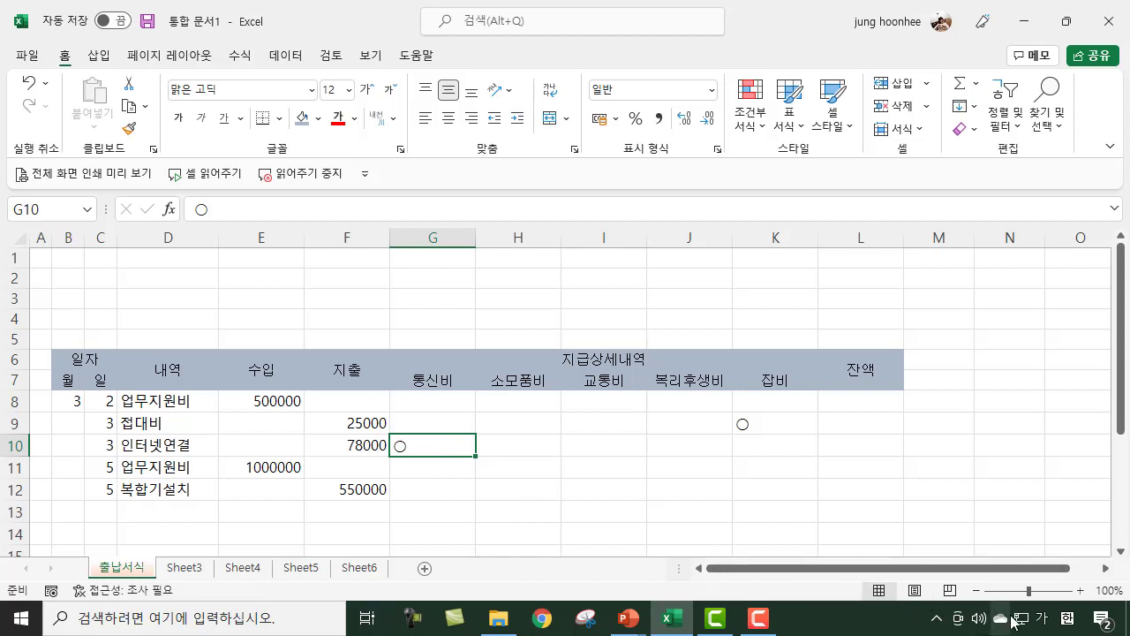
pyautogui.hotkey('ctrl', 'c')
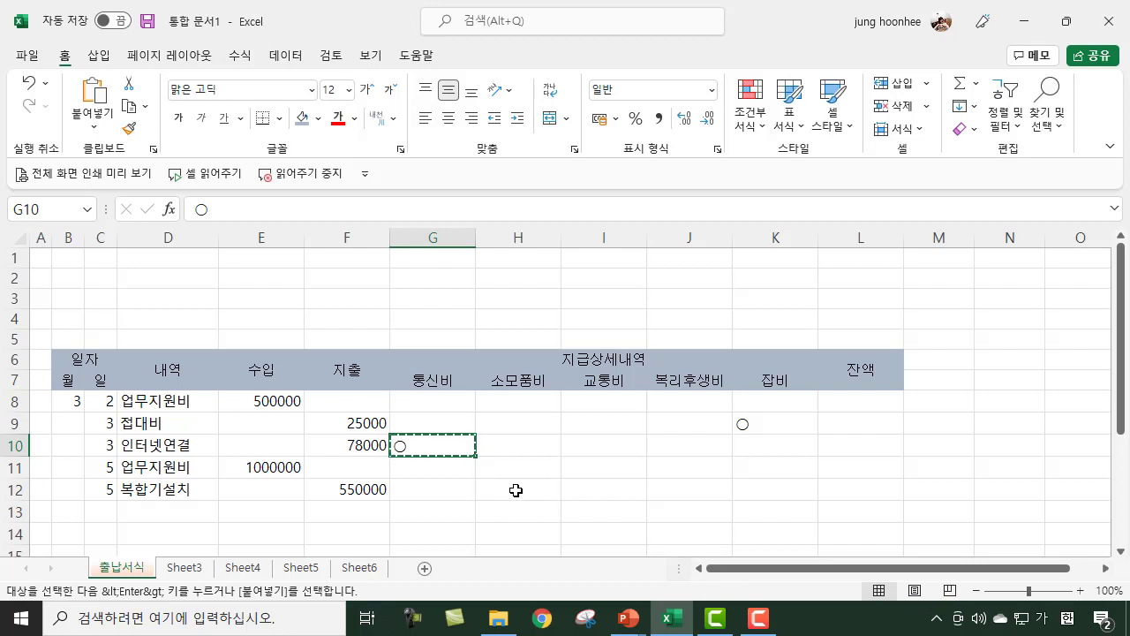
pyautogui.click(516, 490)
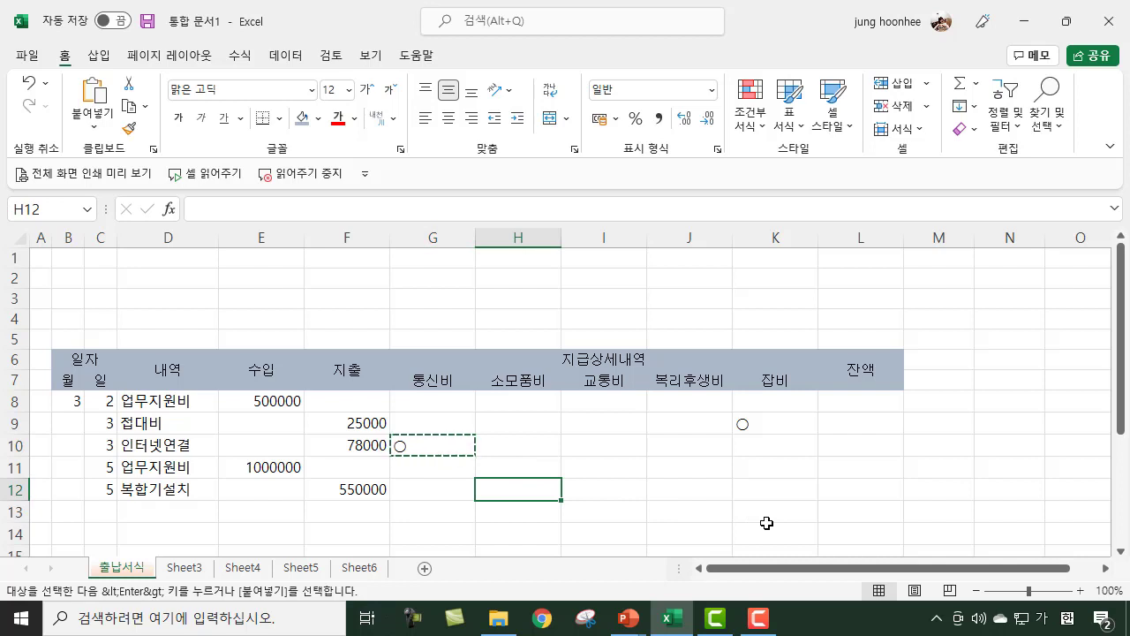
pyautogui.hotkey('ctrl', 'v')
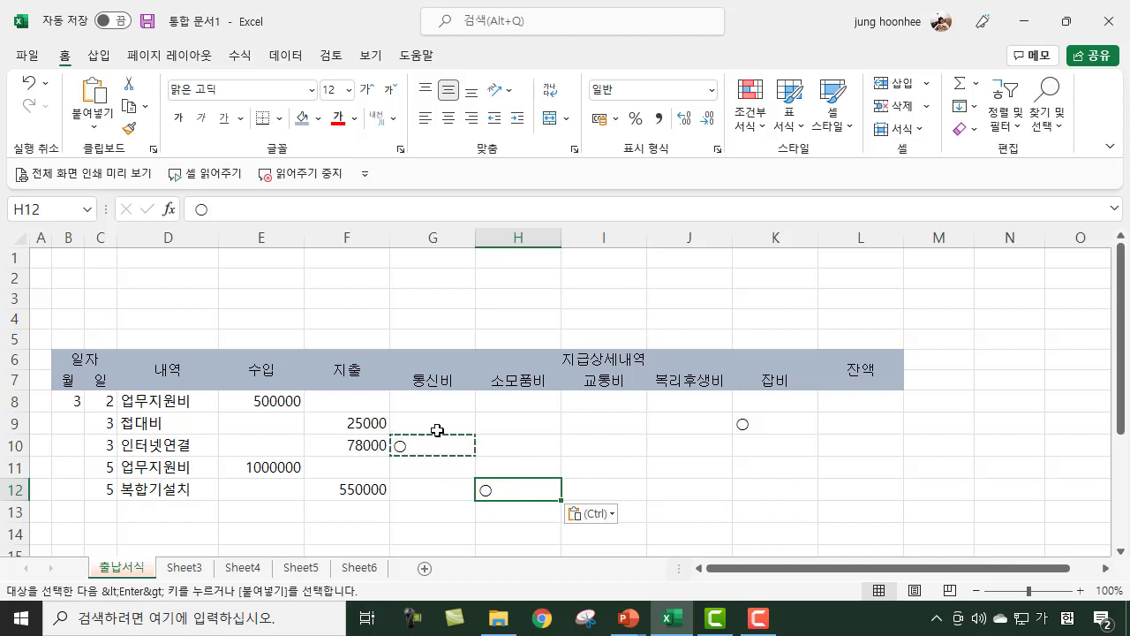
pyautogui.press('Escape')
pyautogui.click(698, 465)
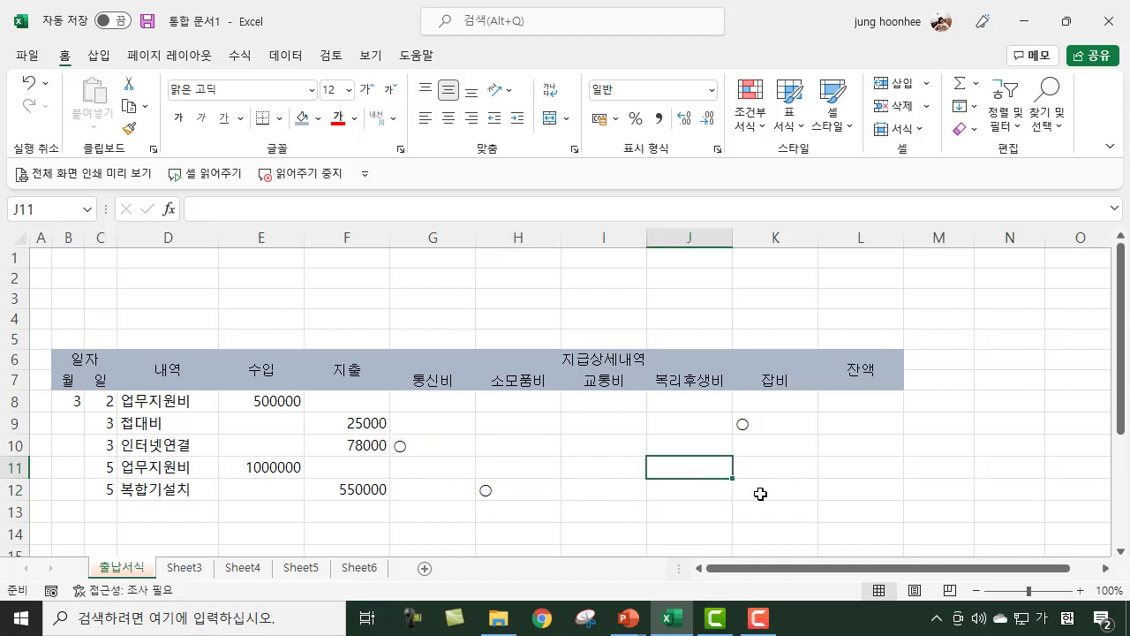
# Step: Fill row 13 with day 6, the description 잡비 and a 지출 amount of 103000
pyautogui.scroll(-1, 323, 416)
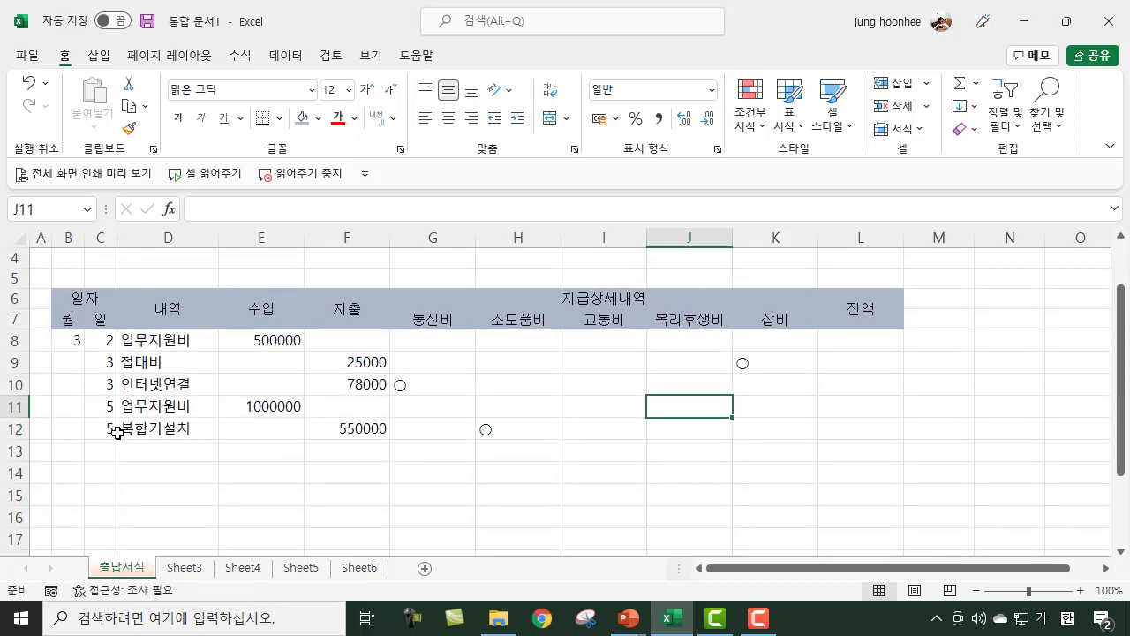
pyautogui.click(97, 452)
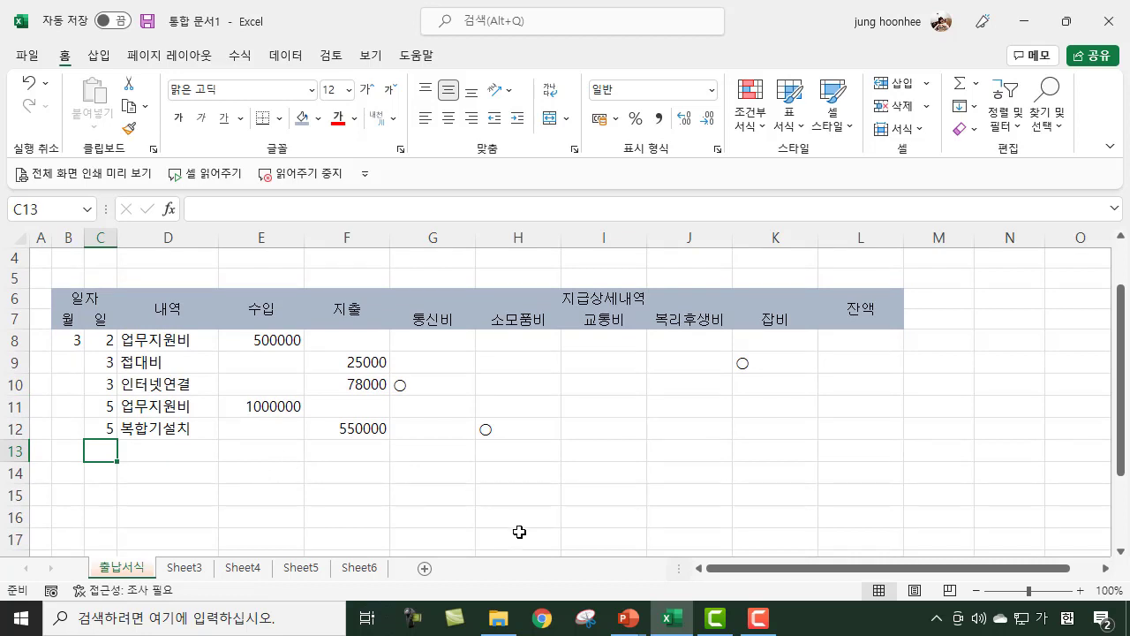
pyautogui.write('6')
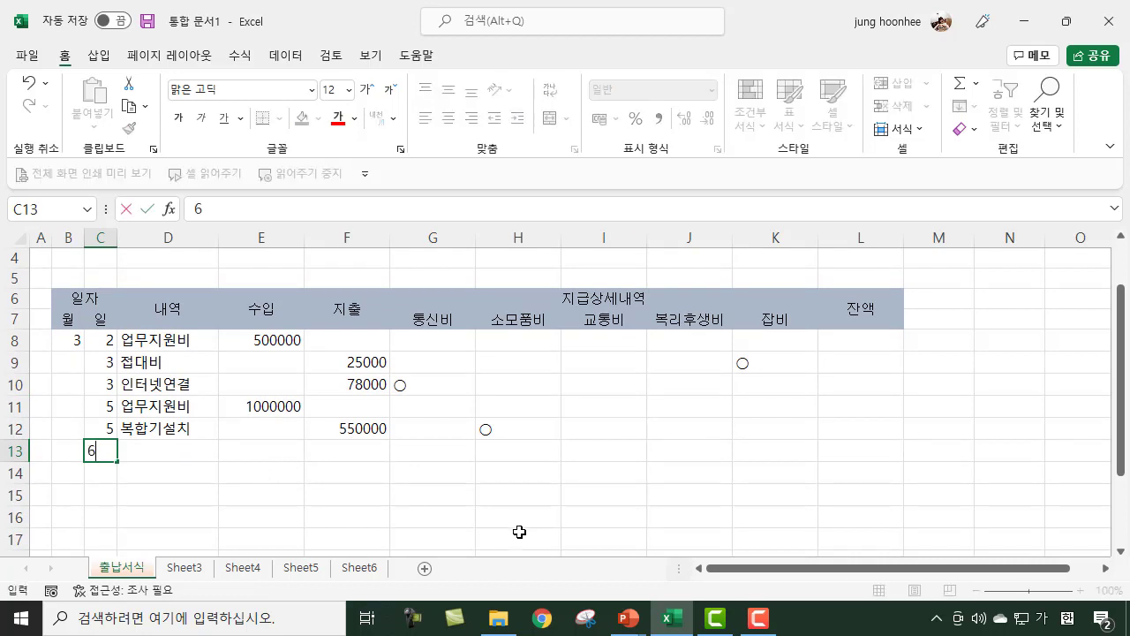
pyautogui.press('Tab')
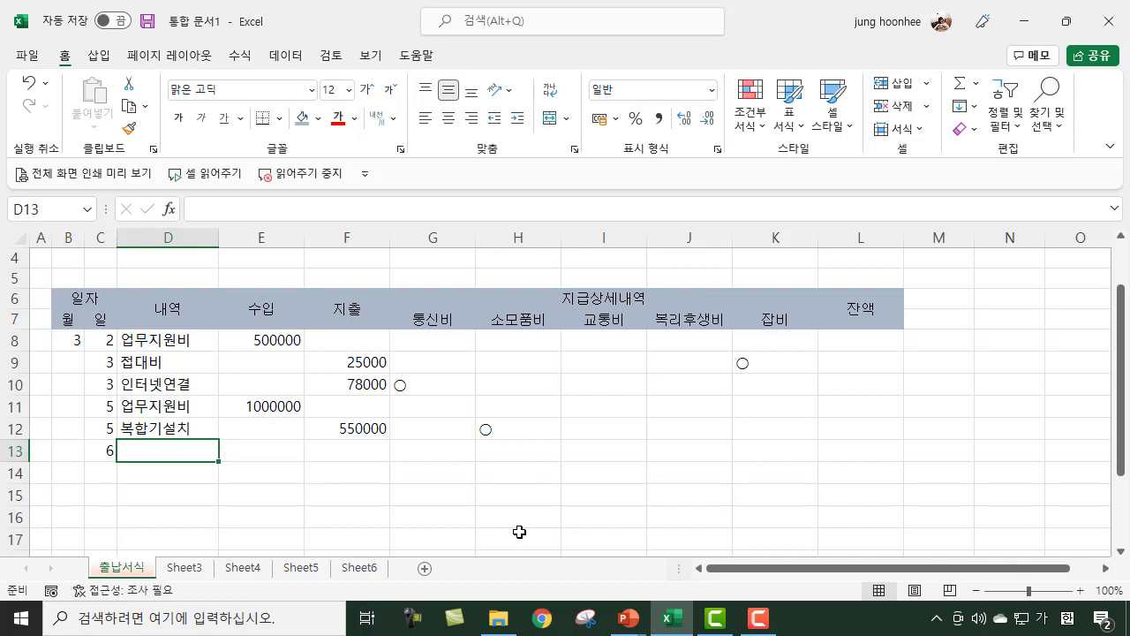
pyautogui.write('잡비')
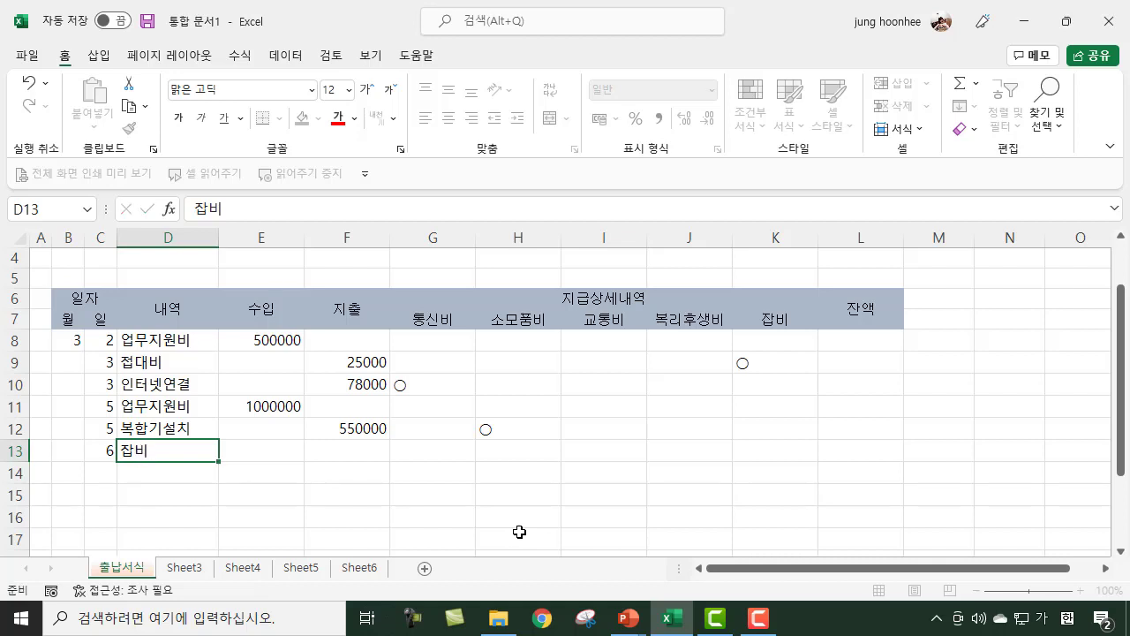
pyautogui.press('Tab')
pyautogui.press('Tab')
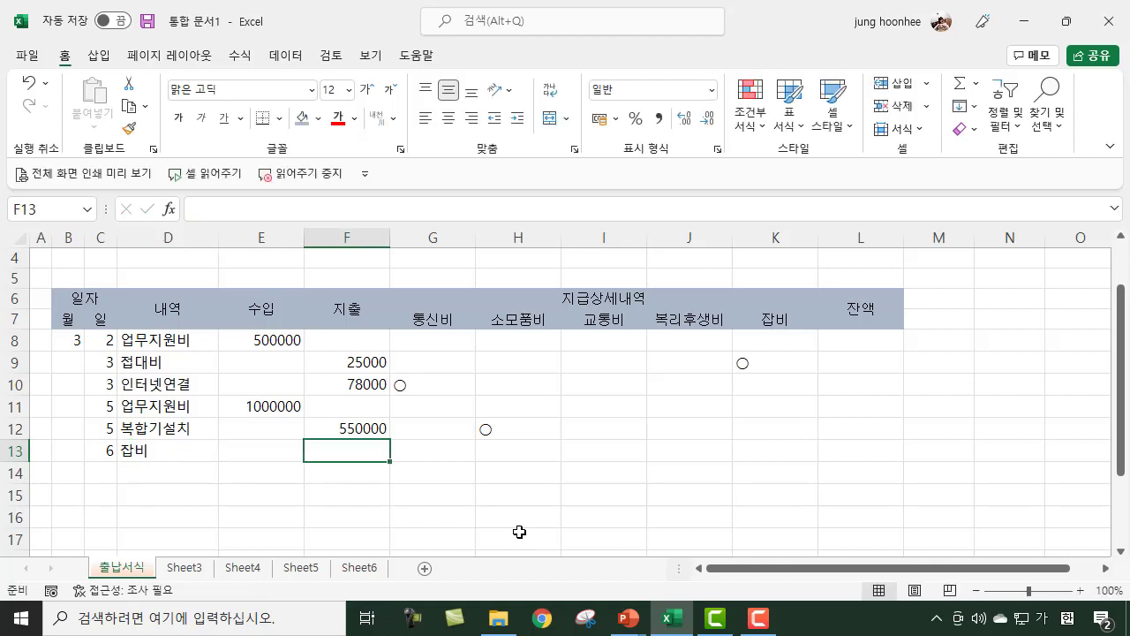
pyautogui.write('103000')
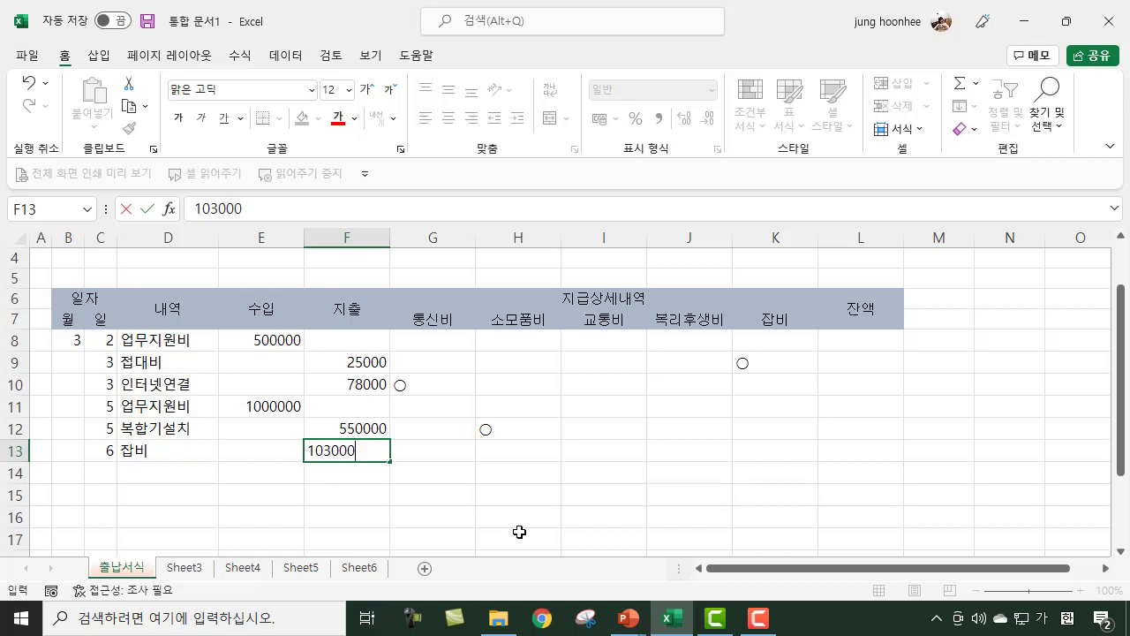
pyautogui.press('Return')
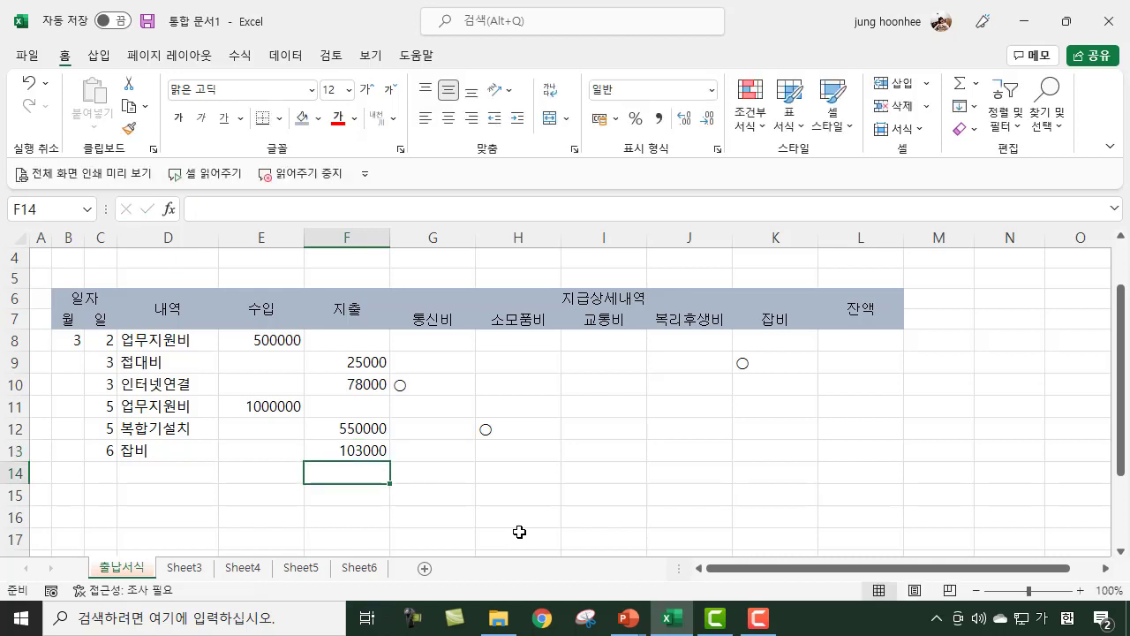
# Step: Fill row 14 with day 7, the description 접대비 and a 지출 amount of 18000
pyautogui.click(109, 474)
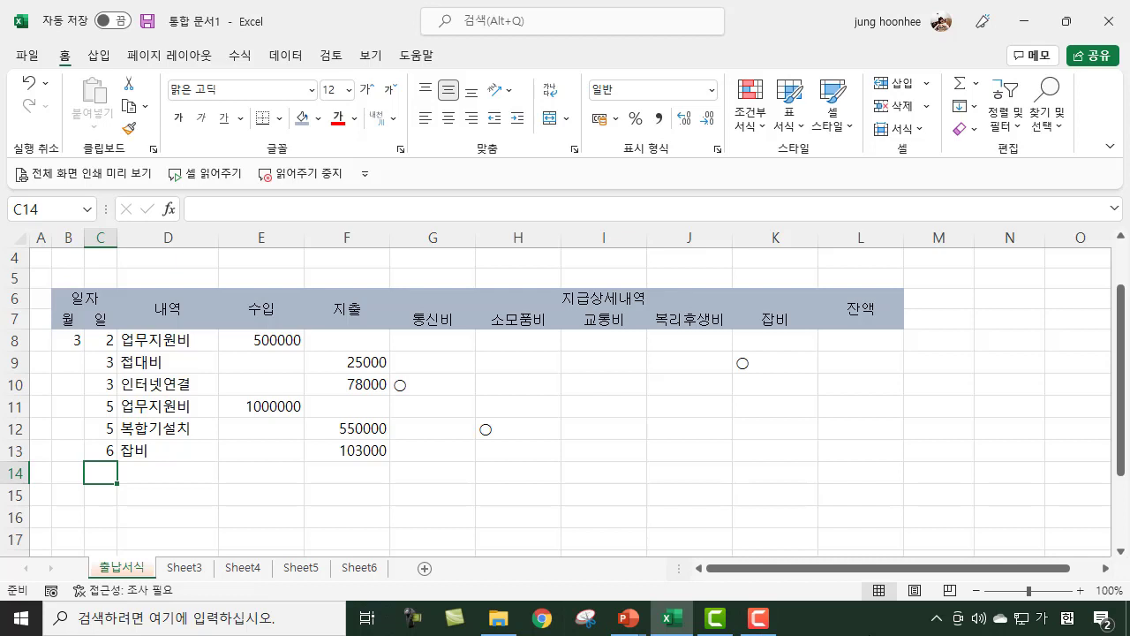
pyautogui.write('7')
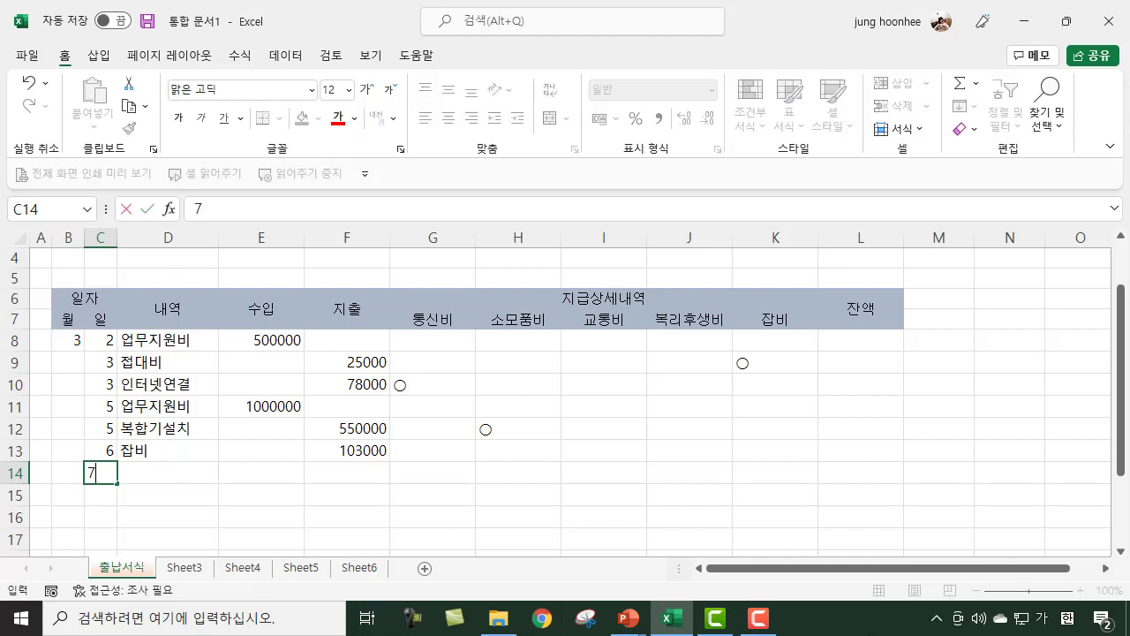
pyautogui.press('Tab')
pyautogui.write('접대비')
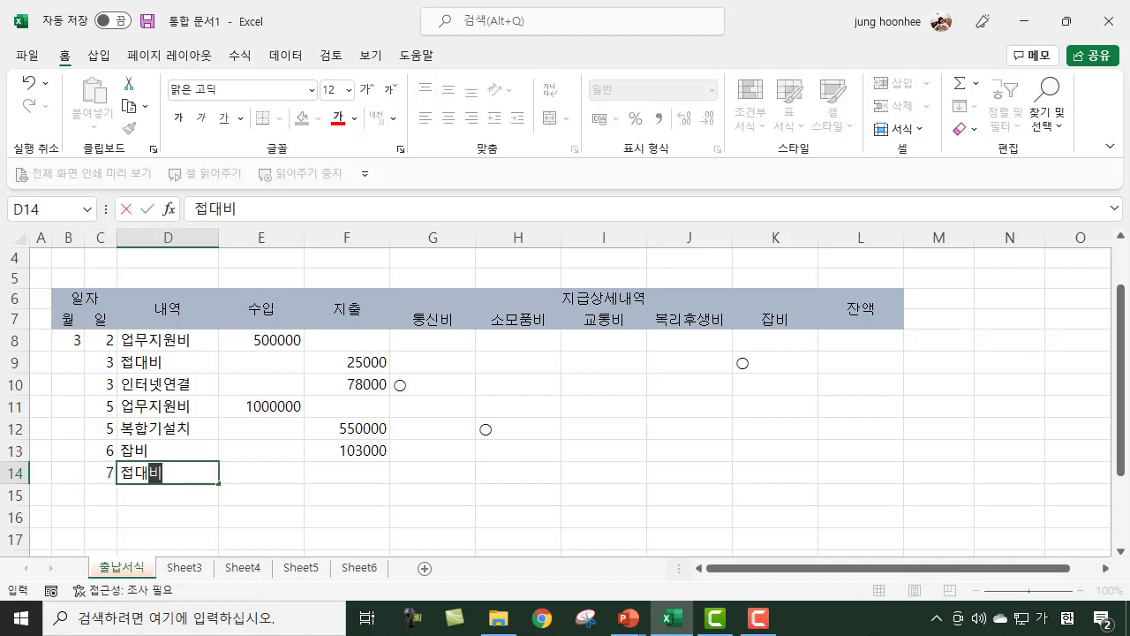
pyautogui.press('Tab')
pyautogui.press('Tab')
pyautogui.write('18000')
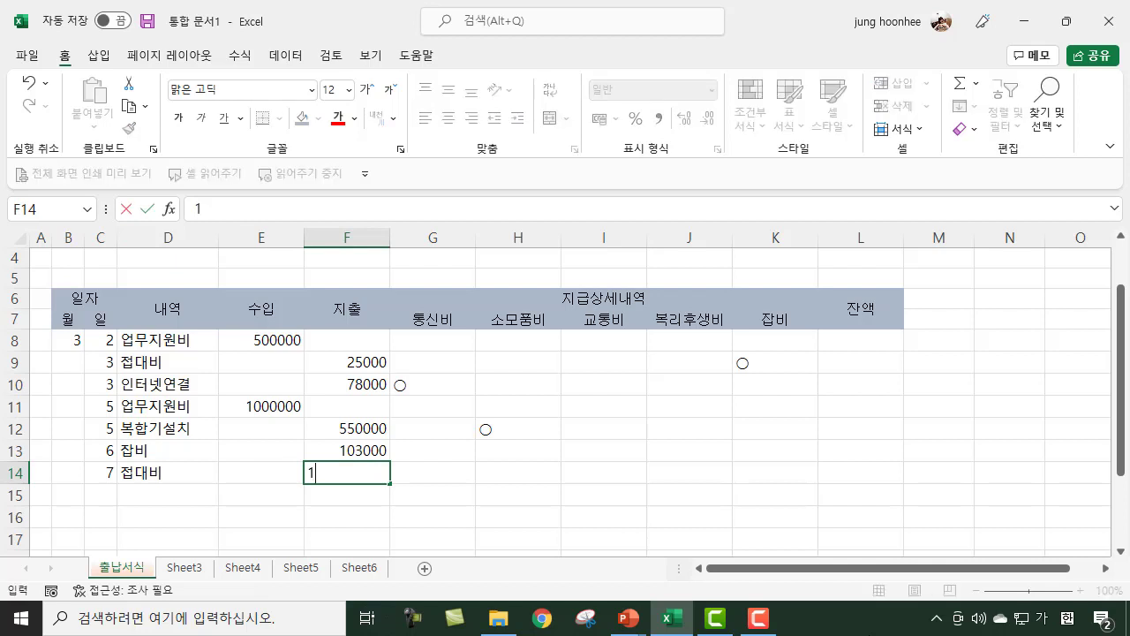
pyautogui.press('Return')
# Step: Fill row 15 with day 8, the description 교통비 and a 지출 amount of 8800
pyautogui.press('Left')
pyautogui.press('Left')
pyautogui.press('Left')
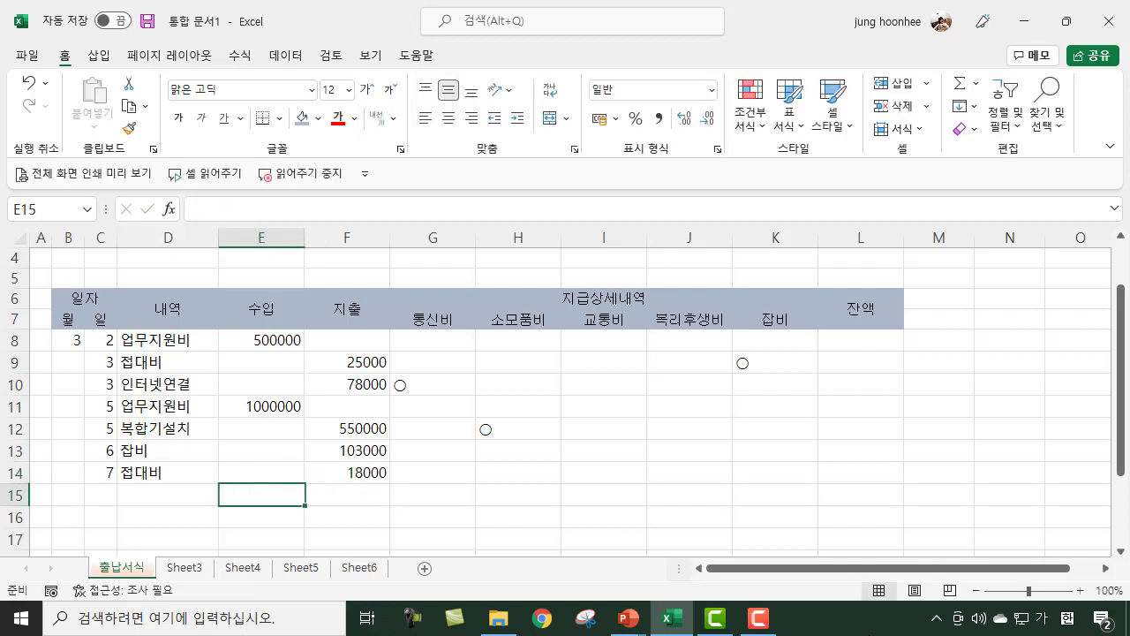
pyautogui.write('8')
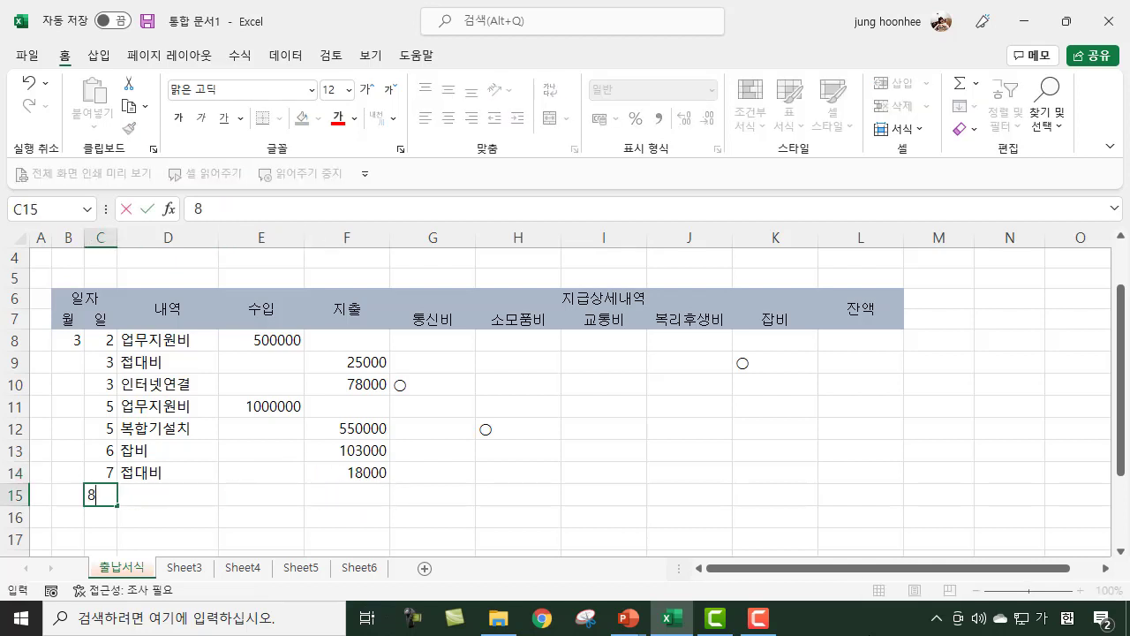
pyautogui.press('Tab')
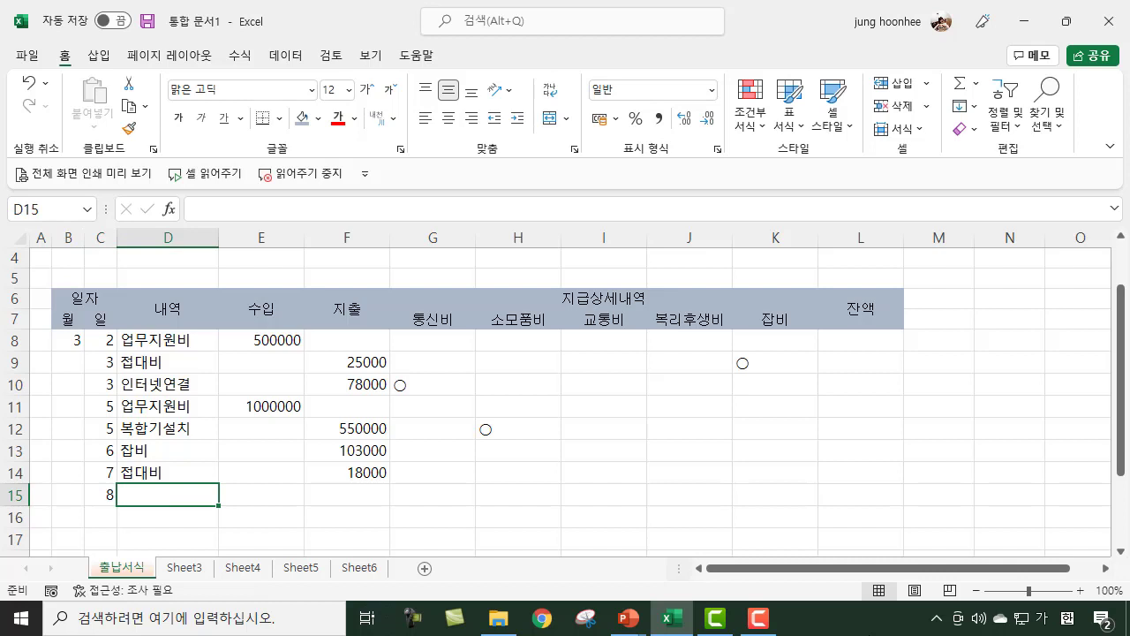
pyautogui.write('교통비')
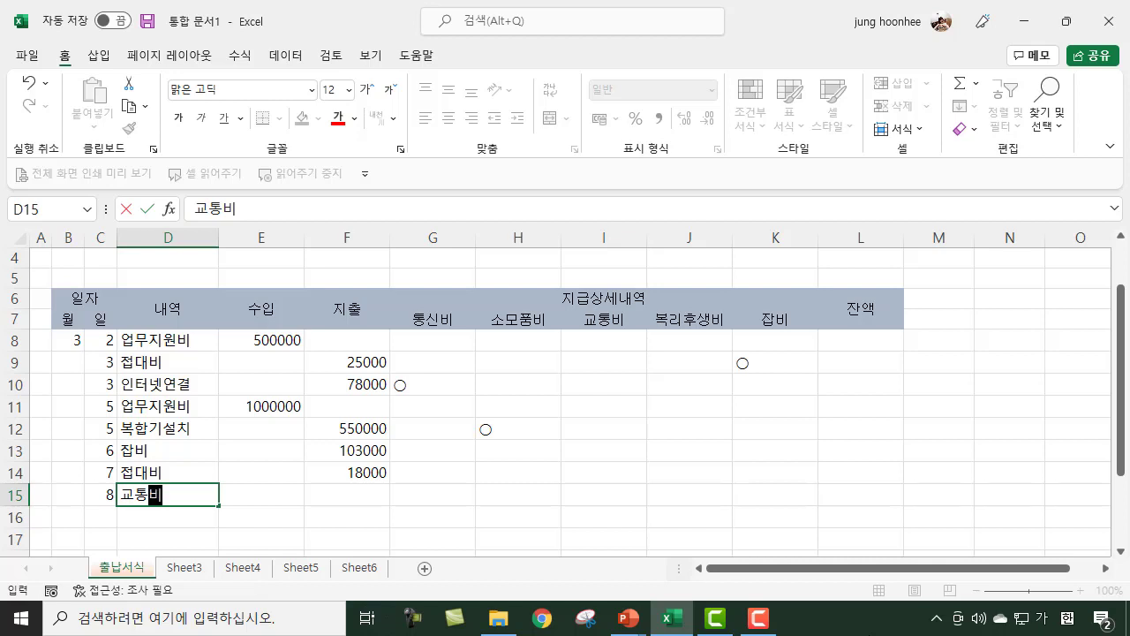
pyautogui.press('Right')
pyautogui.press('Right')
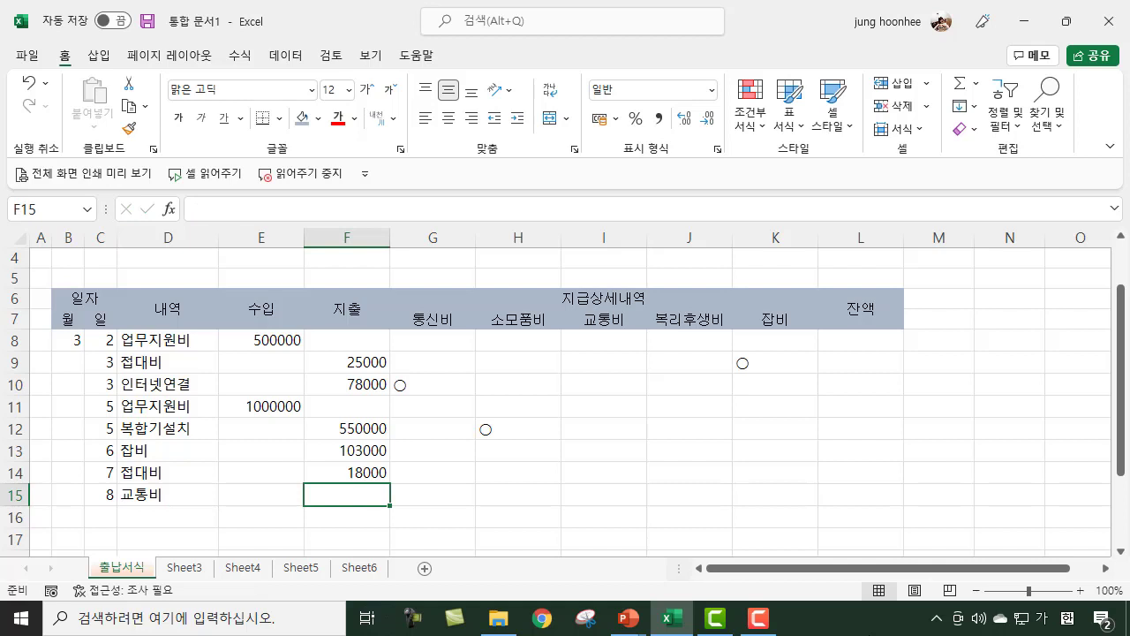
pyautogui.write('88000')
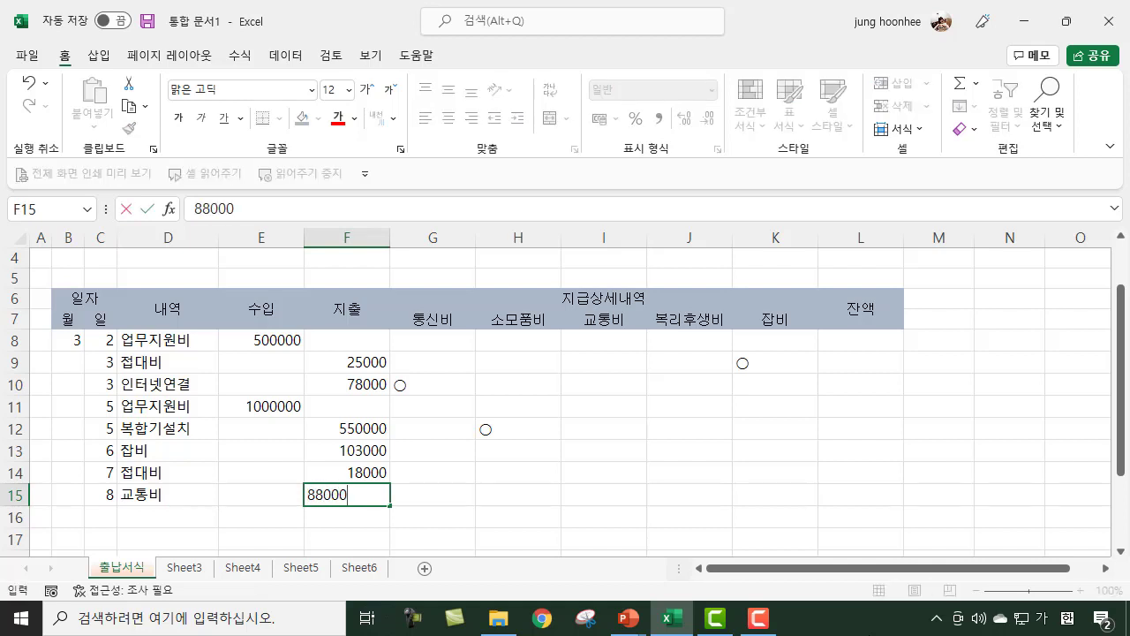
pyautogui.press('BackSpace')
pyautogui.press('Return')
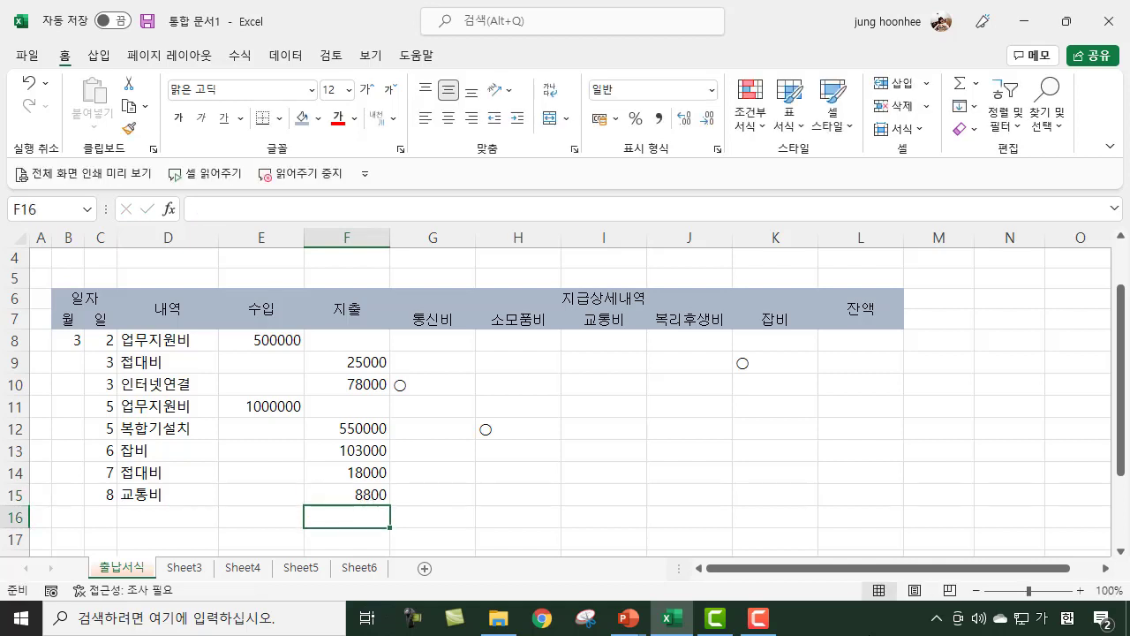
# Step: Fill row 16 with day 9, the description 회식비 and a 지출 amount of 220000
pyautogui.press('Left')
pyautogui.press('Left')
pyautogui.press('Left')
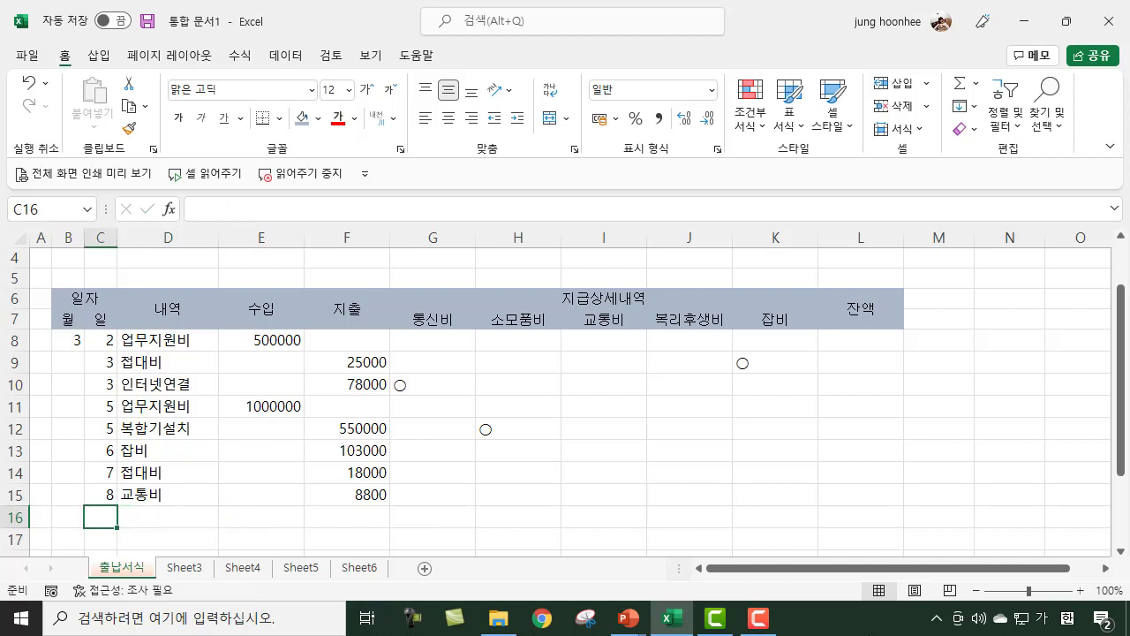
pyautogui.write('9')
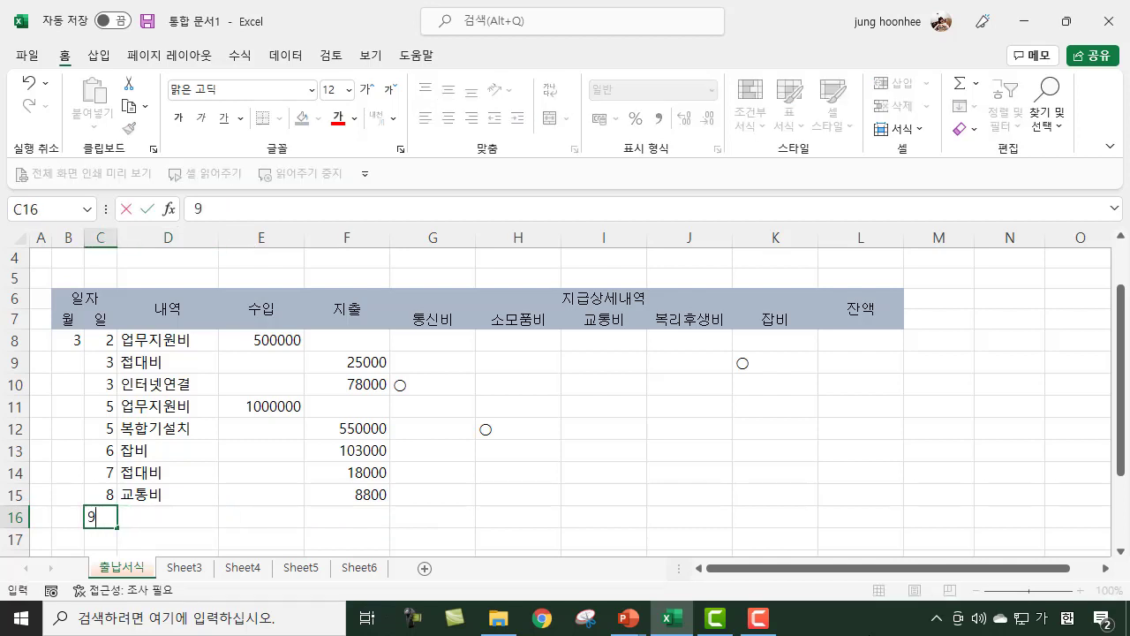
pyautogui.press('Tab')
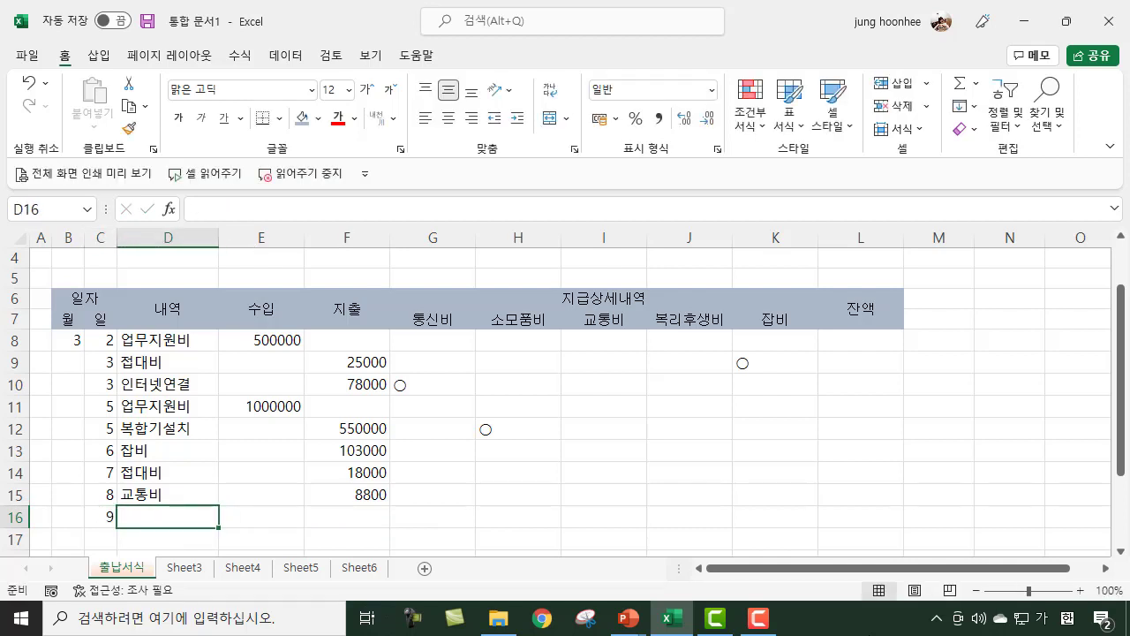
pyautogui.write('회식비')
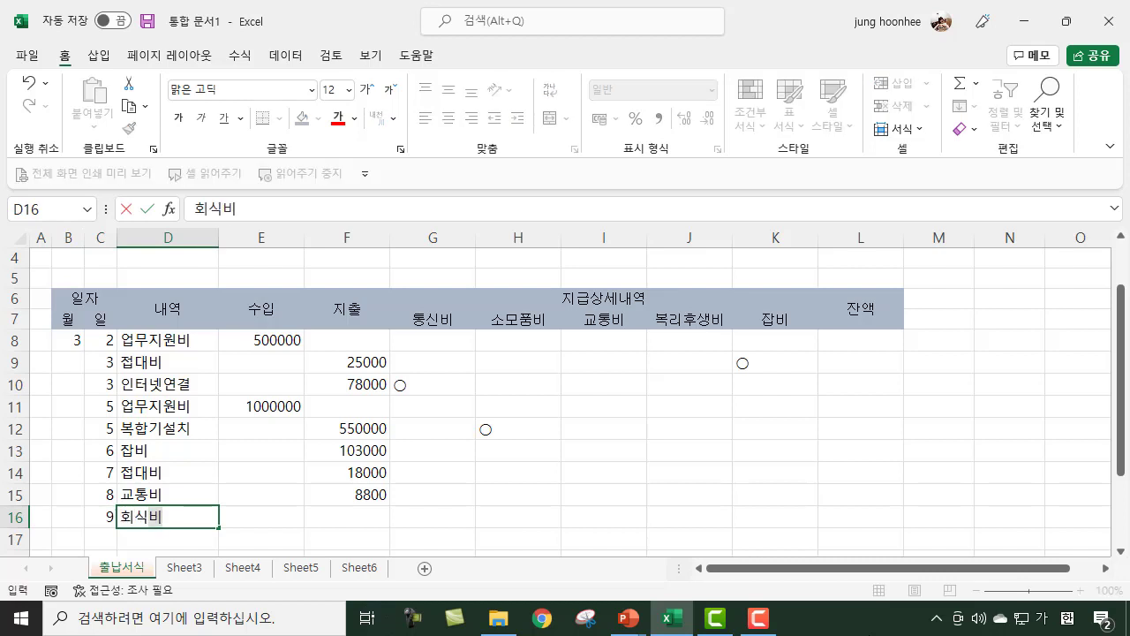
pyautogui.press('Tab')
pyautogui.press('Tab')
pyautogui.write('220000')
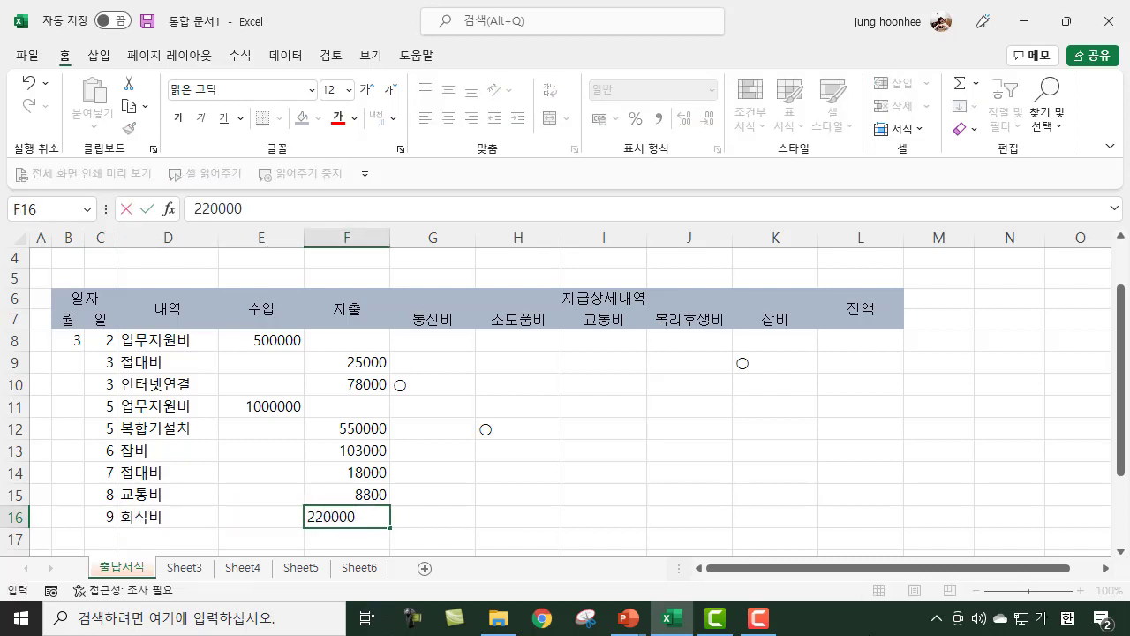
pyautogui.press('Return')
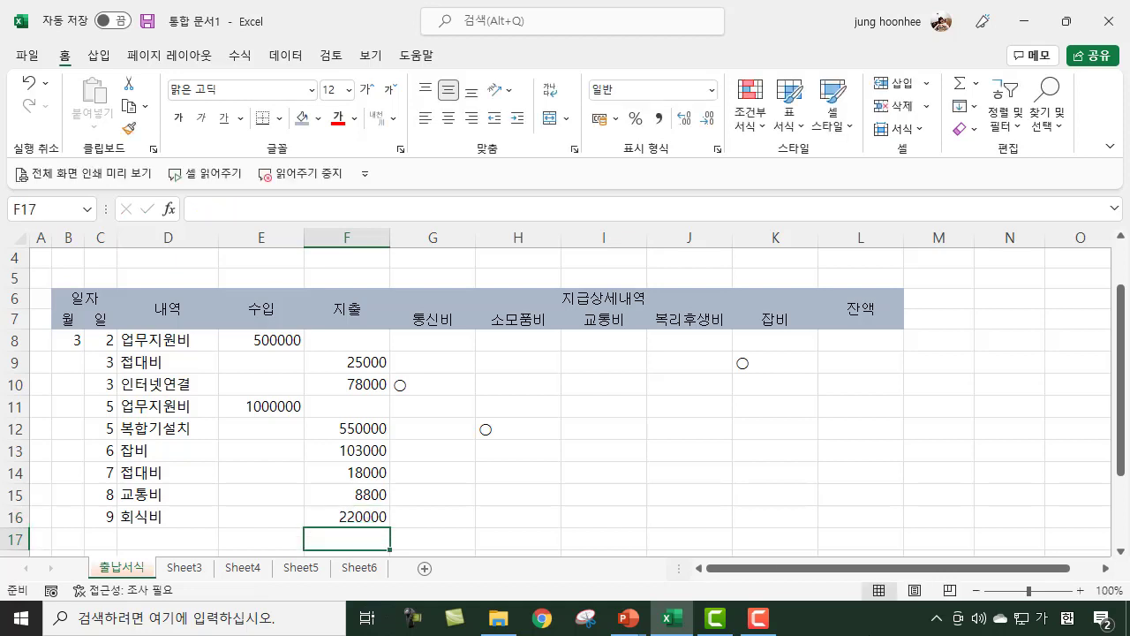
# Step: Select the ○ symbol in the 소모품비 column of the 복합기설치 row, cell H12
pyautogui.click(484, 436)
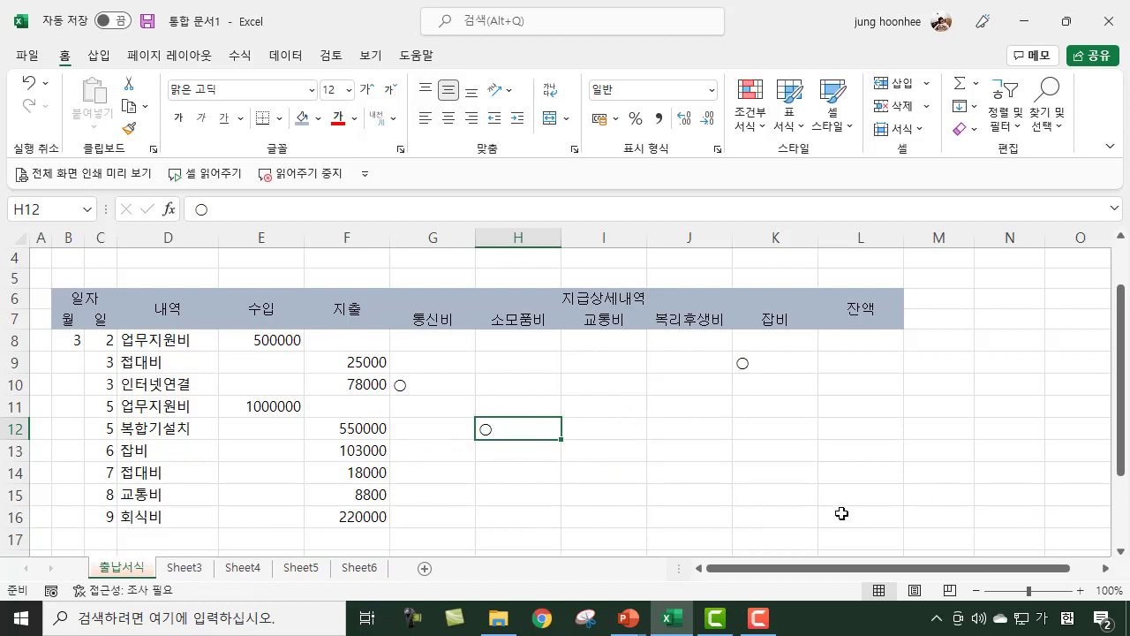
# Step: Copy the ○ mark from H12 into K13 (잡비), I15 (교통비) and J16 (복리후생비)
pyautogui.hotkey('ctrl', 'c')
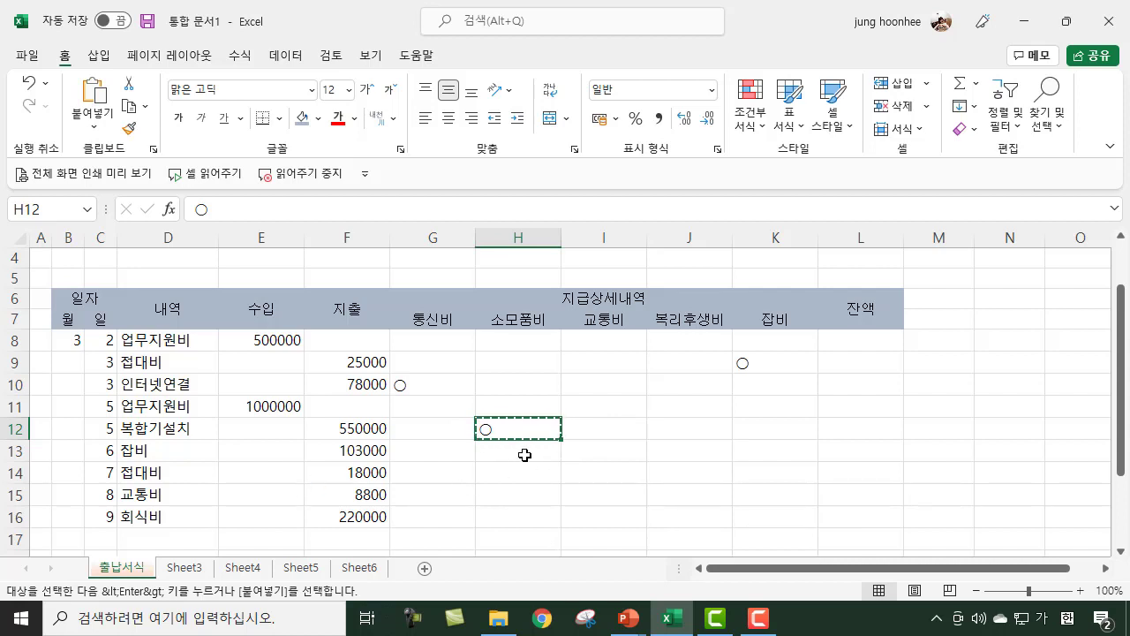
pyautogui.click(777, 456)
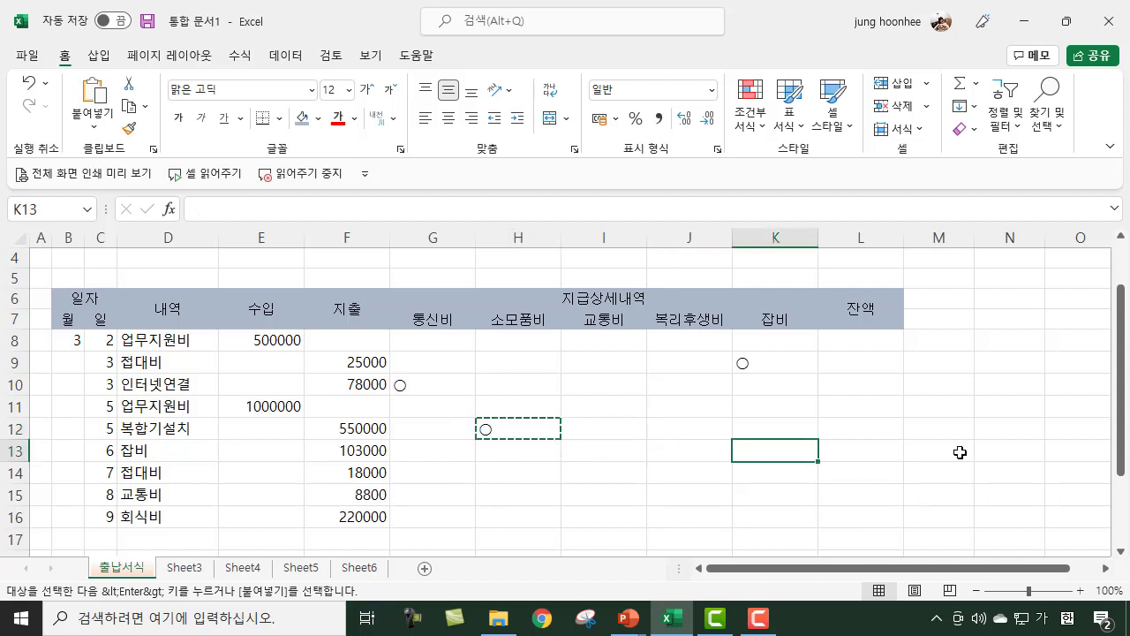
pyautogui.hotkey('ctrl', 'v')
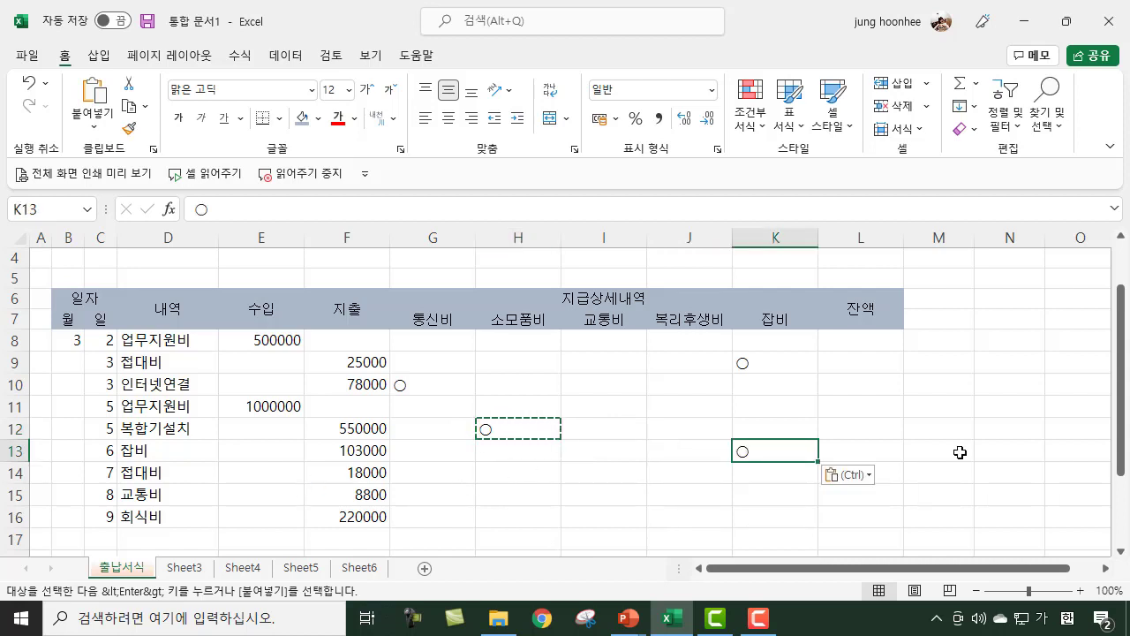
pyautogui.click(596, 492)
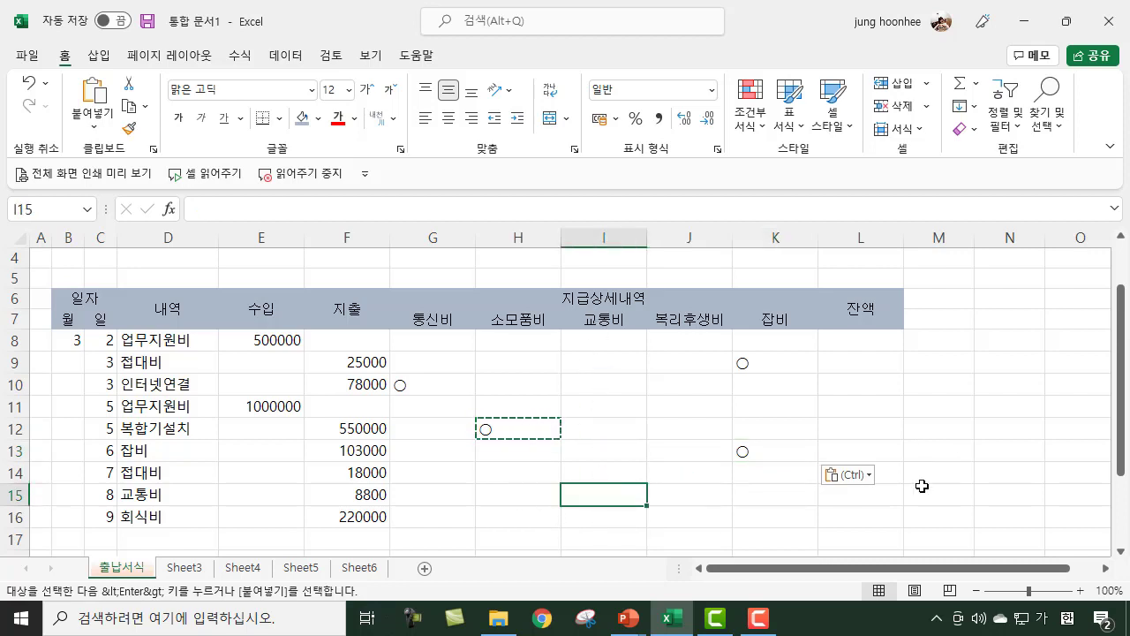
pyautogui.hotkey('ctrl', 'v')
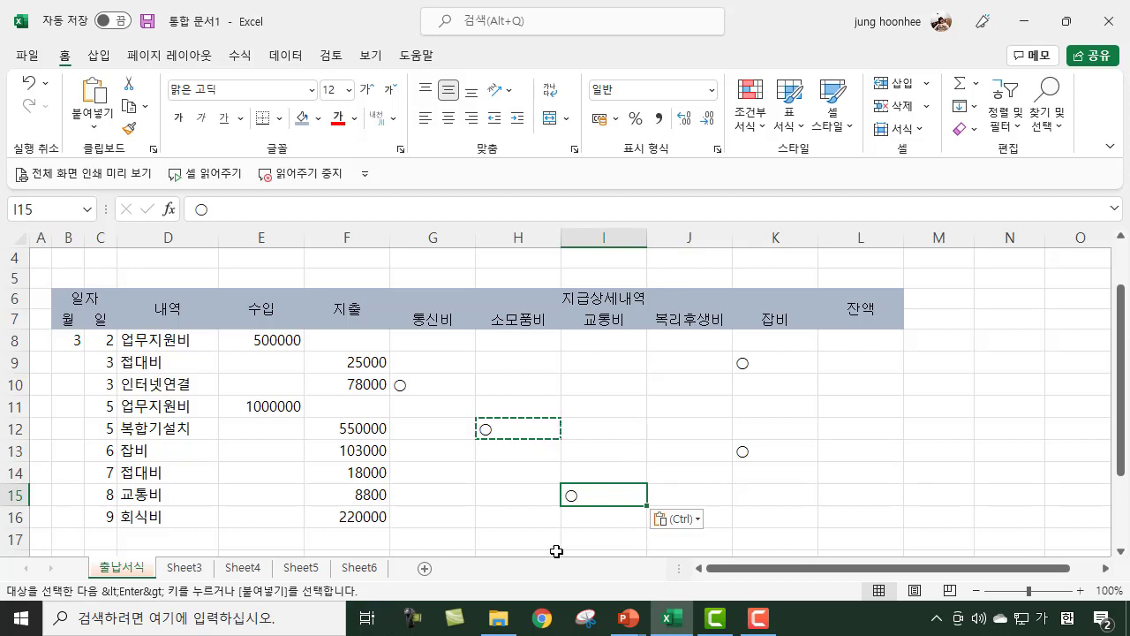
pyautogui.click(722, 515)
pyautogui.hotkey('ctrl', 'v')
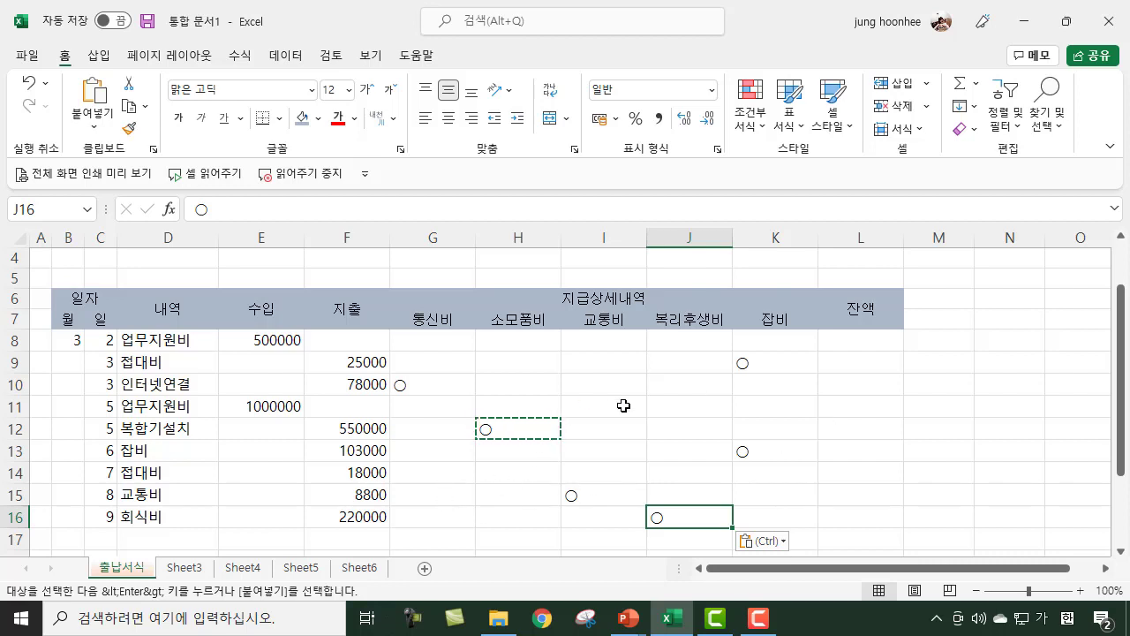
pyautogui.press('Escape')
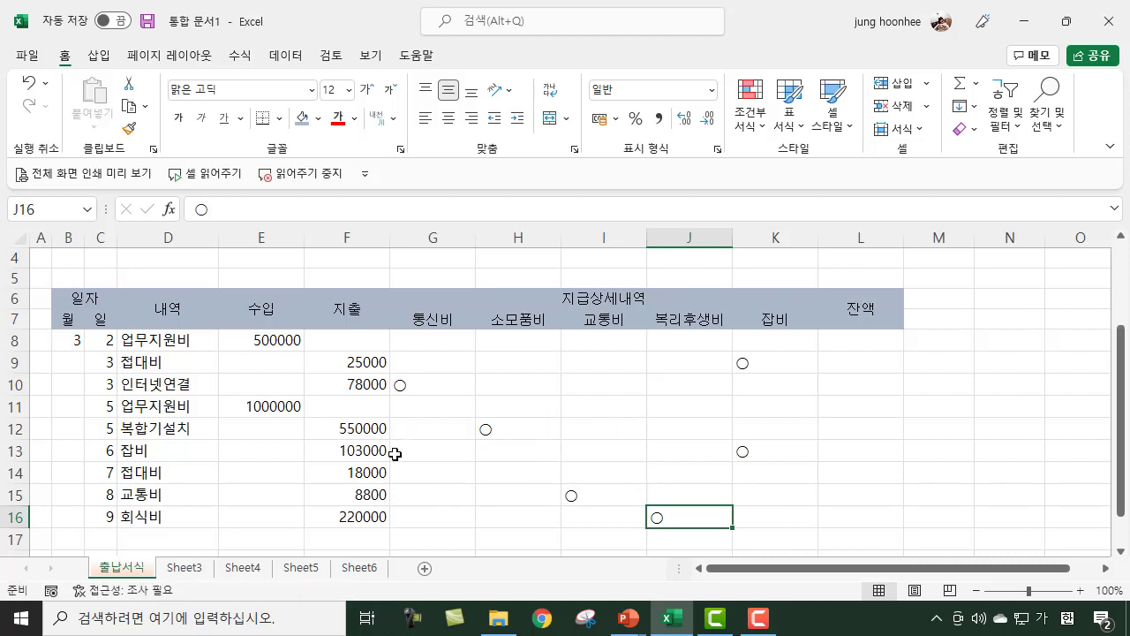
pyautogui.scroll(-1, 245, 463)
pyautogui.scroll(1, 245, 460)
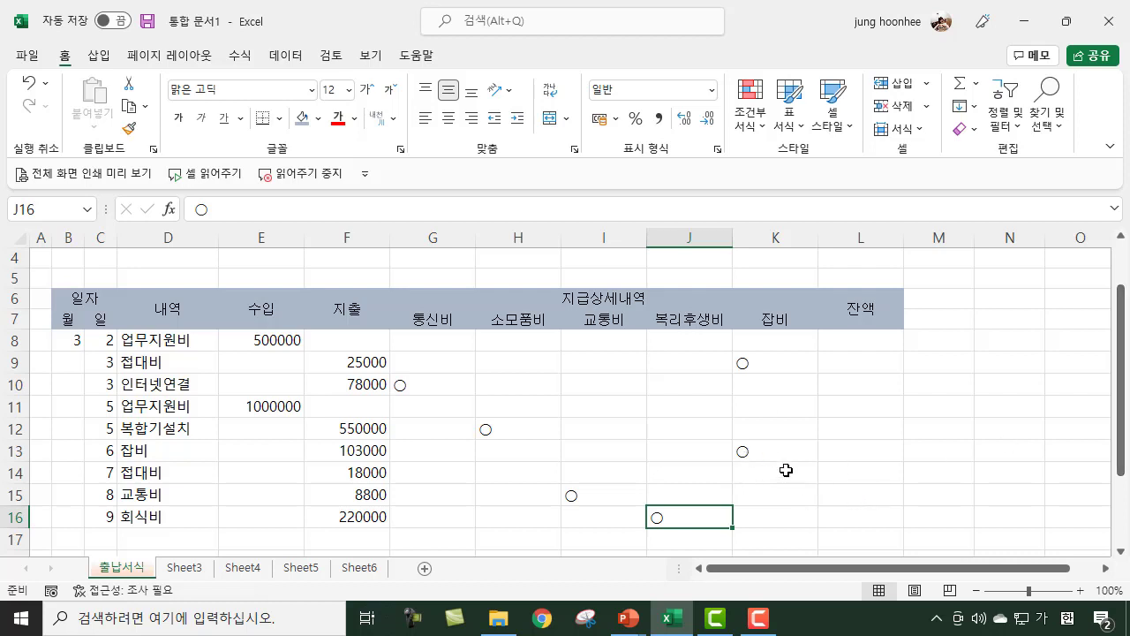
pyautogui.click(869, 344)
pyautogui.click(860, 421)
pyautogui.click(860, 477)
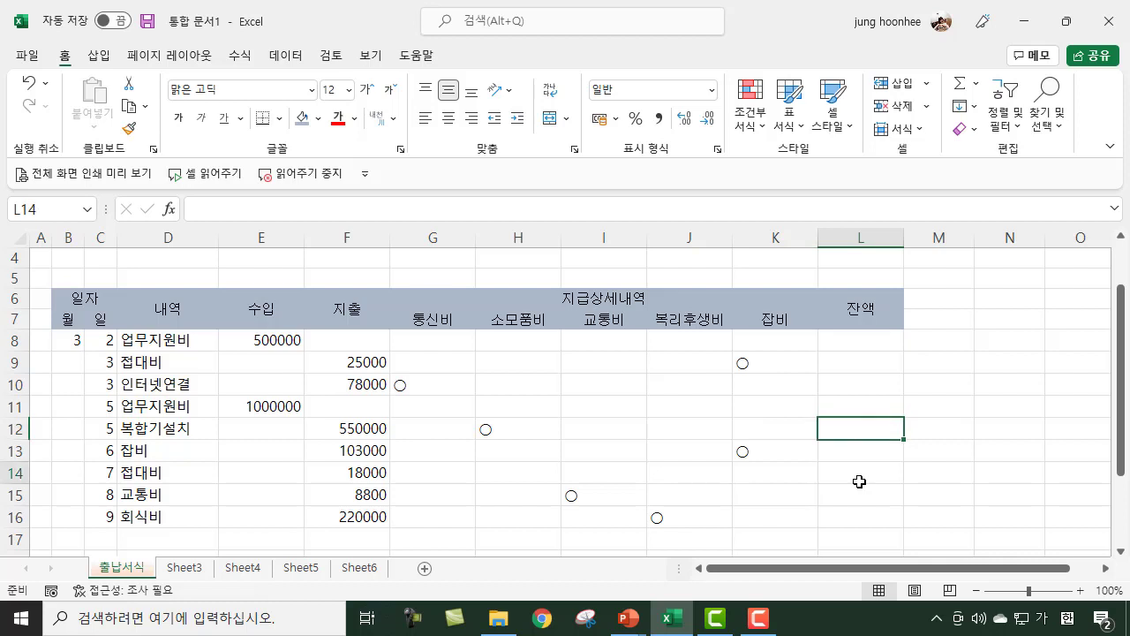
pyautogui.click(883, 342)
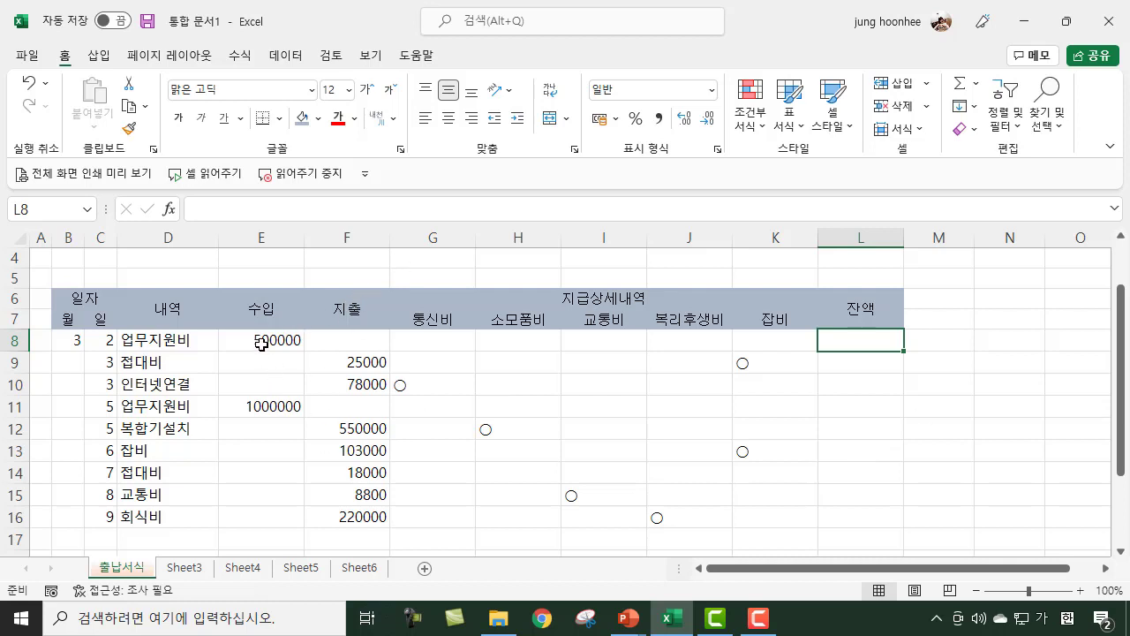
# Step: Apply the comma style to the 수입 and 지출 amounts in E8:F16
pyautogui.moveTo(264, 339); pyautogui.dragTo(342, 518)
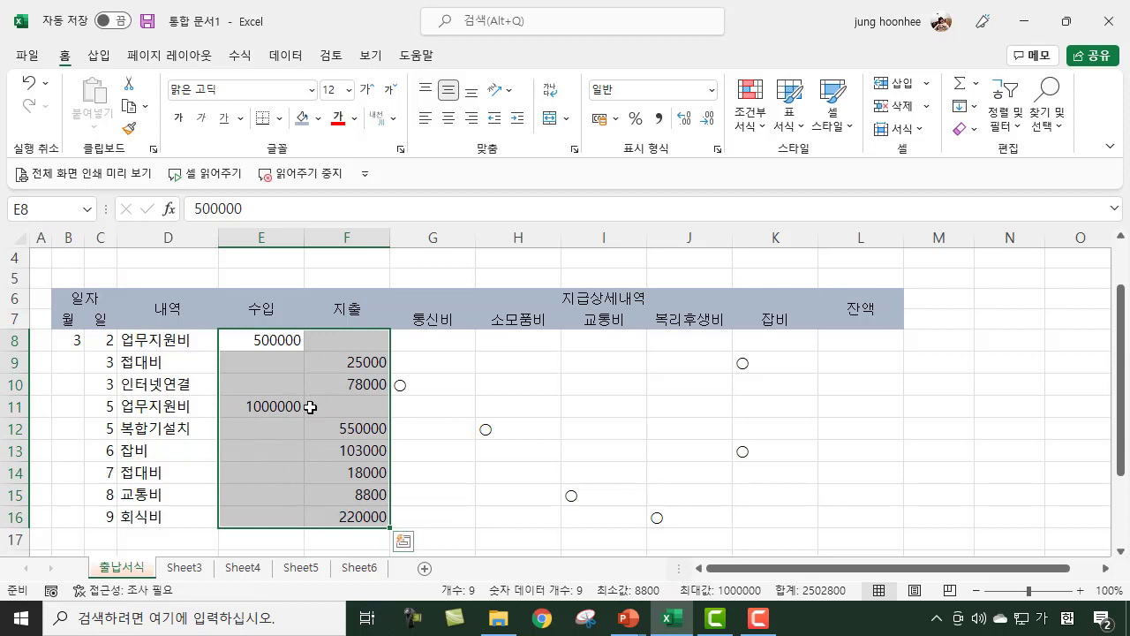
pyautogui.click(381, 407)
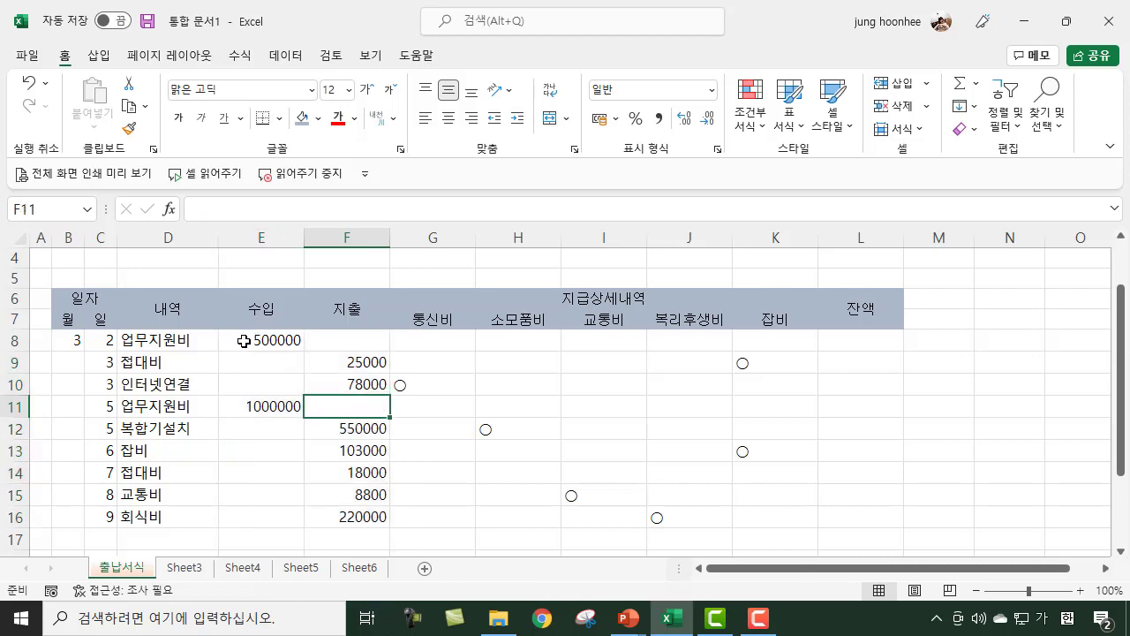
pyautogui.moveTo(243, 340); pyautogui.dragTo(346, 520)
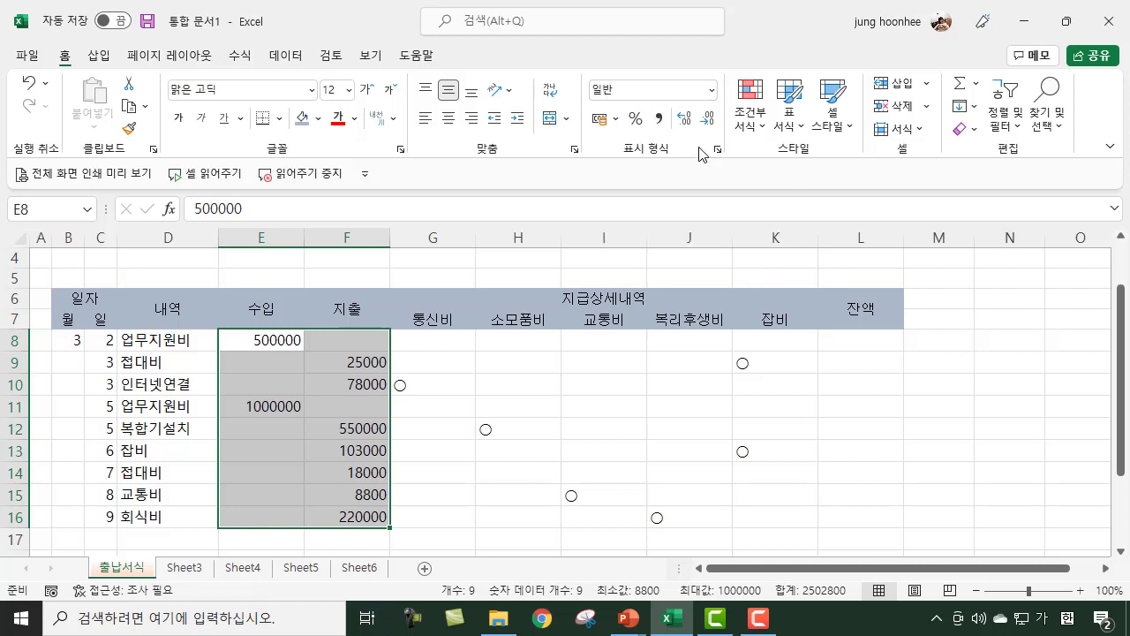
pyautogui.click(658, 120)
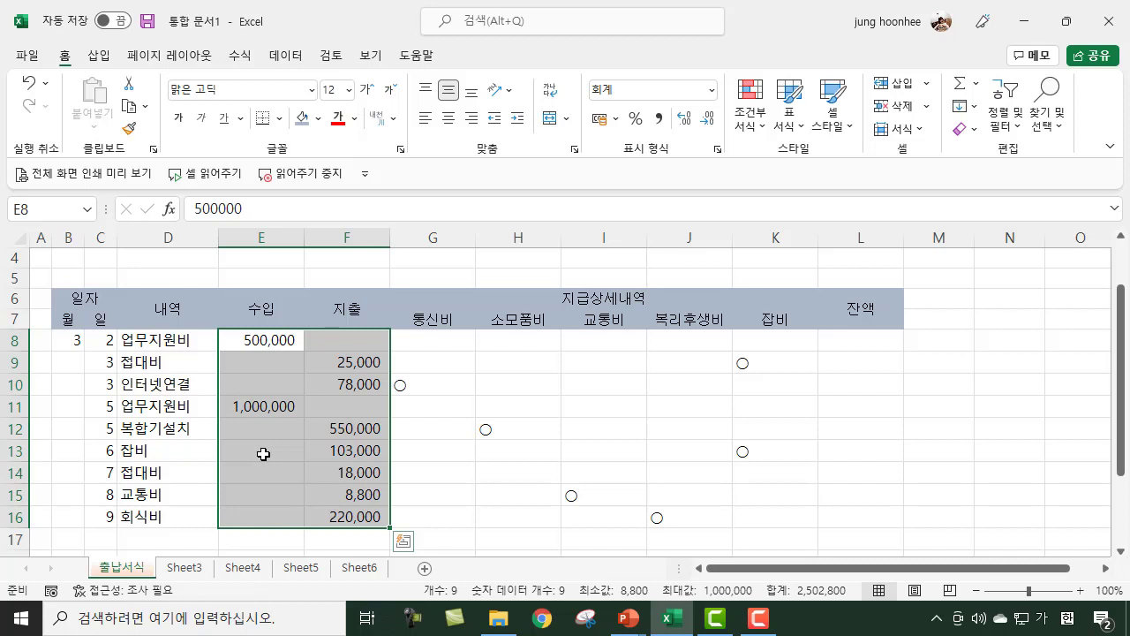
# Step: Format the selected amounts in E8:F16 as Currency (통화) with the ₩ symbol
pyautogui.hotkey('ctrl', '1')
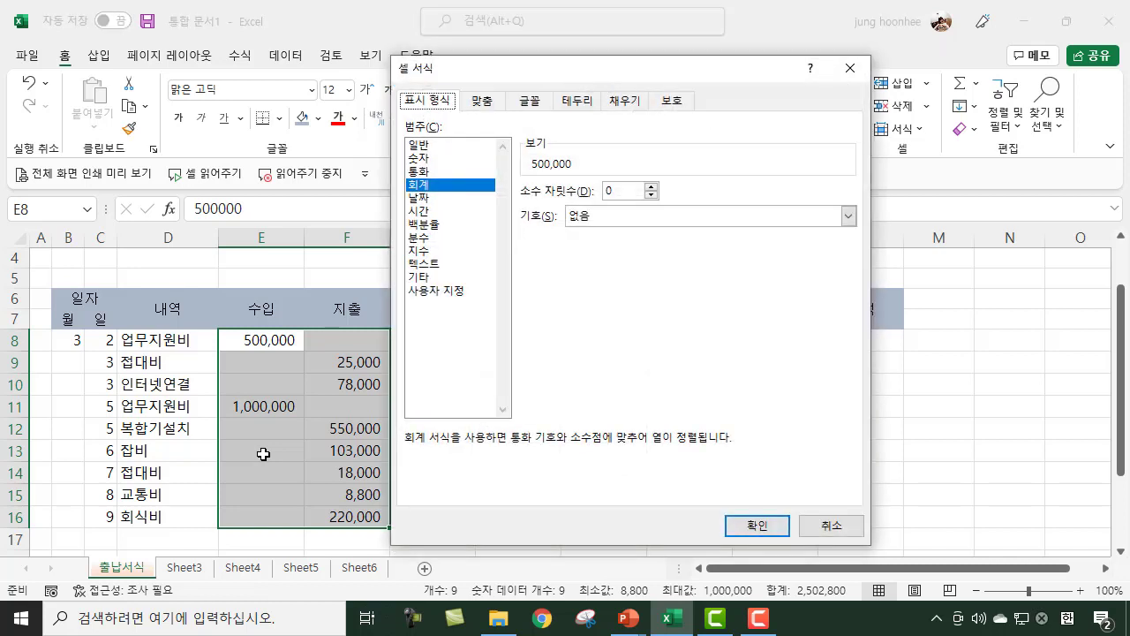
pyautogui.moveTo(574, 75); pyautogui.dragTo(666, 99)
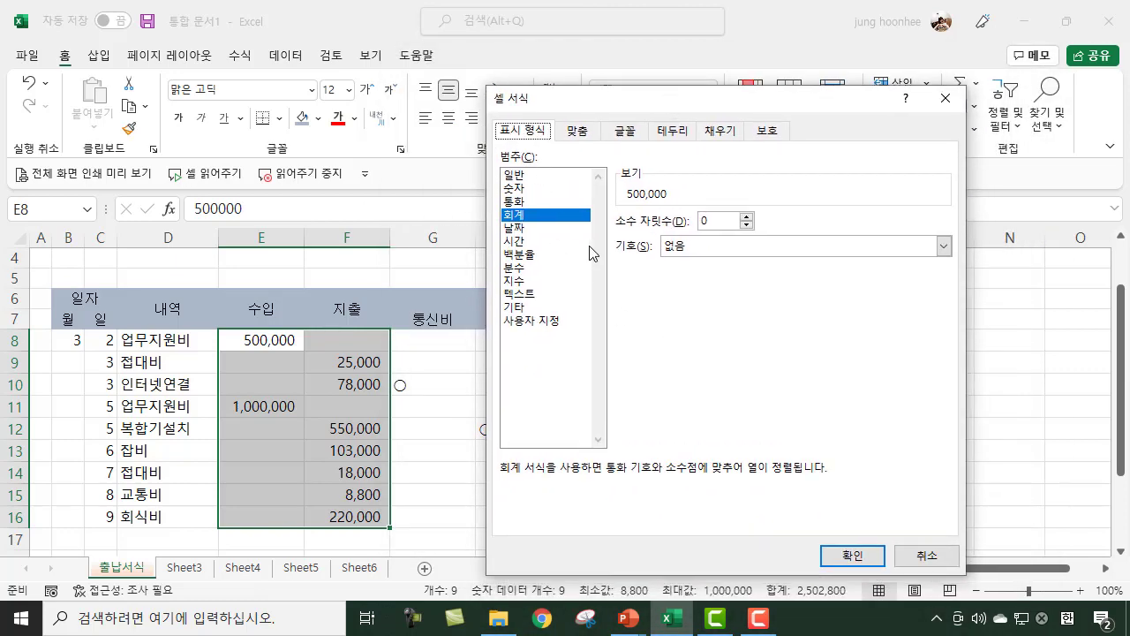
pyautogui.moveTo(628, 98); pyautogui.dragTo(709, 83)
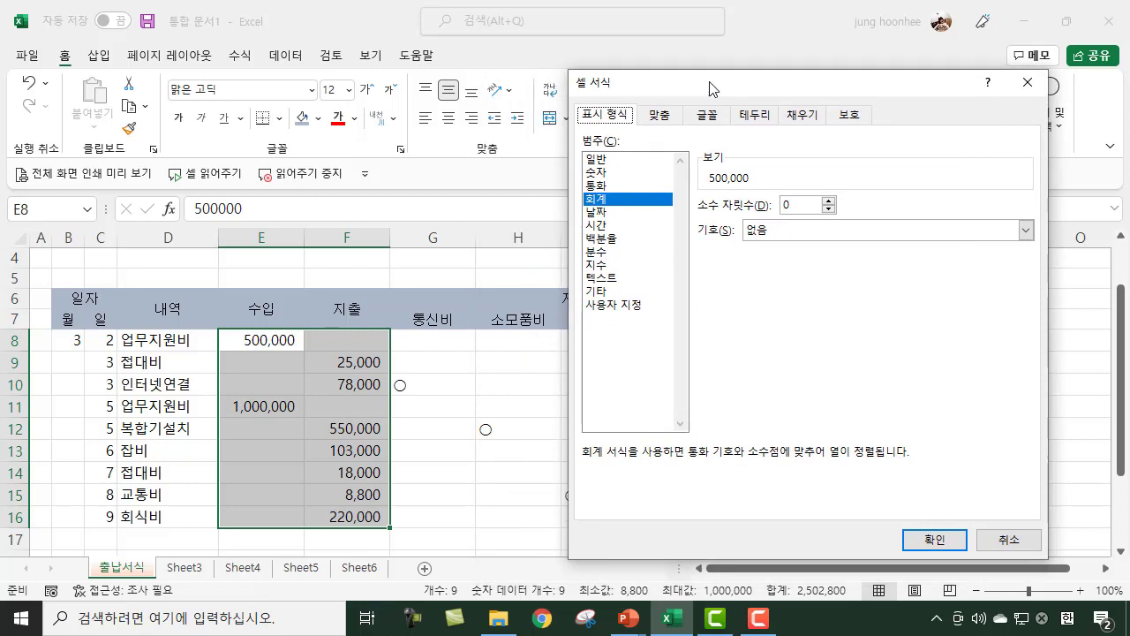
pyautogui.click(603, 186)
pyautogui.click(603, 199)
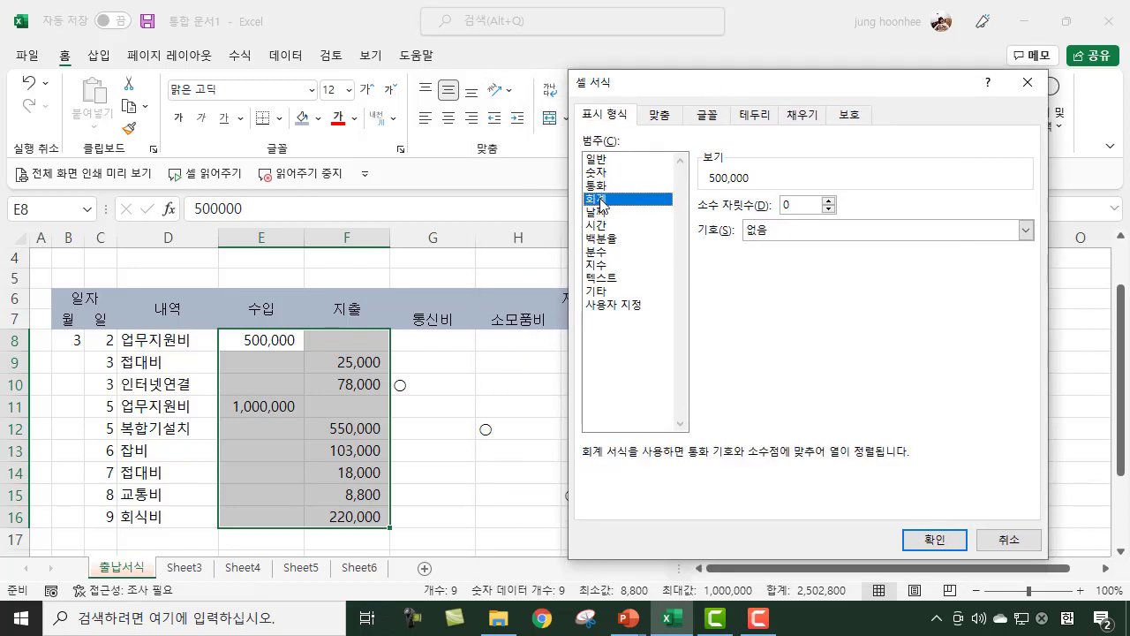
pyautogui.click(605, 186)
pyautogui.click(603, 200)
pyautogui.click(603, 186)
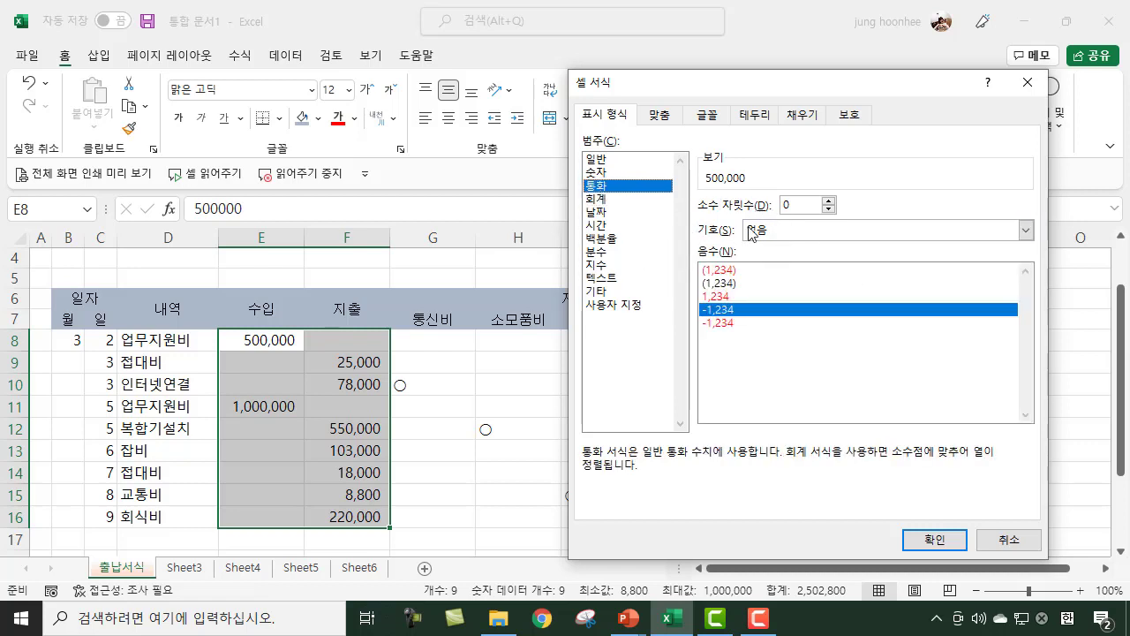
pyautogui.click(1025, 230)
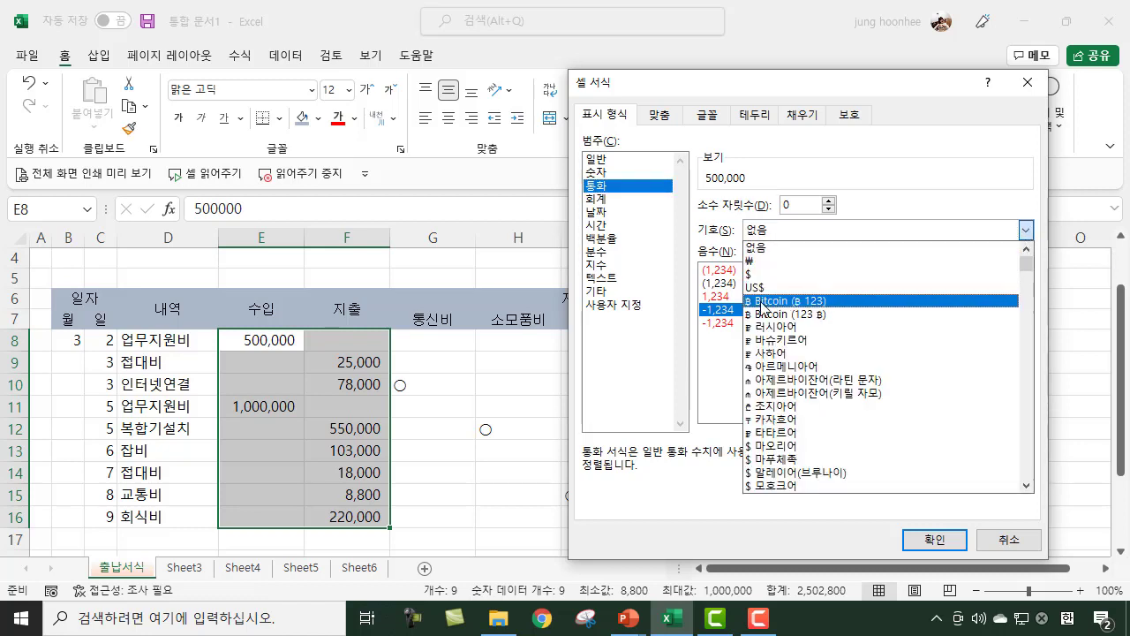
pyautogui.click(753, 262)
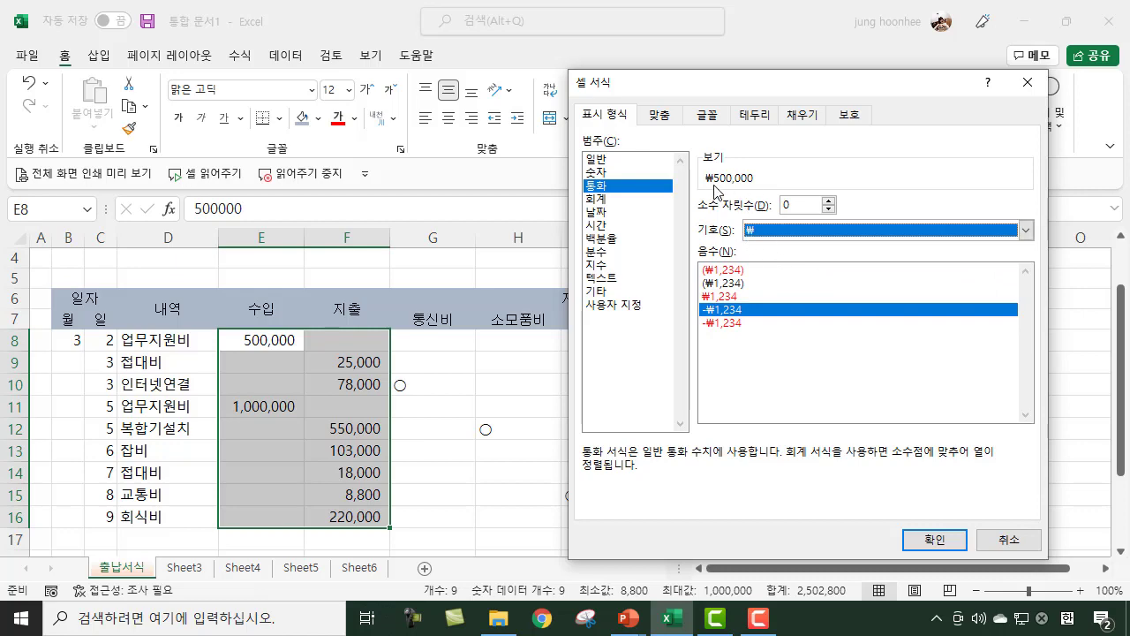
pyautogui.click(933, 538)
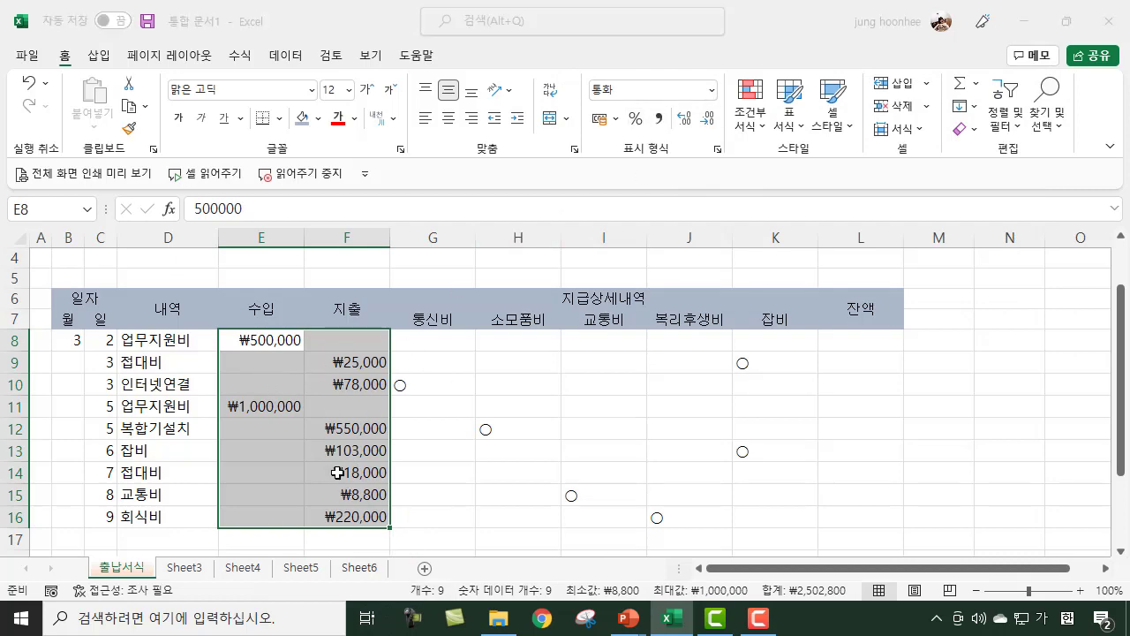
# Step: Change the amounts in E8:F16 to the Accounting (회계) format with ₩ and widen column E to fit
pyautogui.hotkey('ctrl', '1')
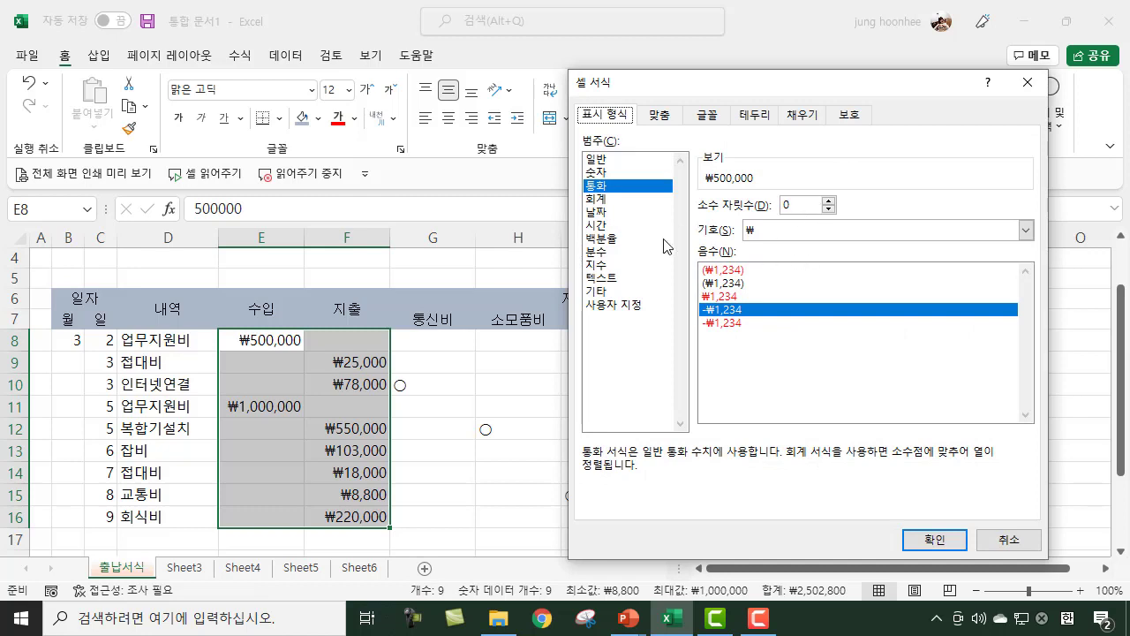
pyautogui.press('Down')
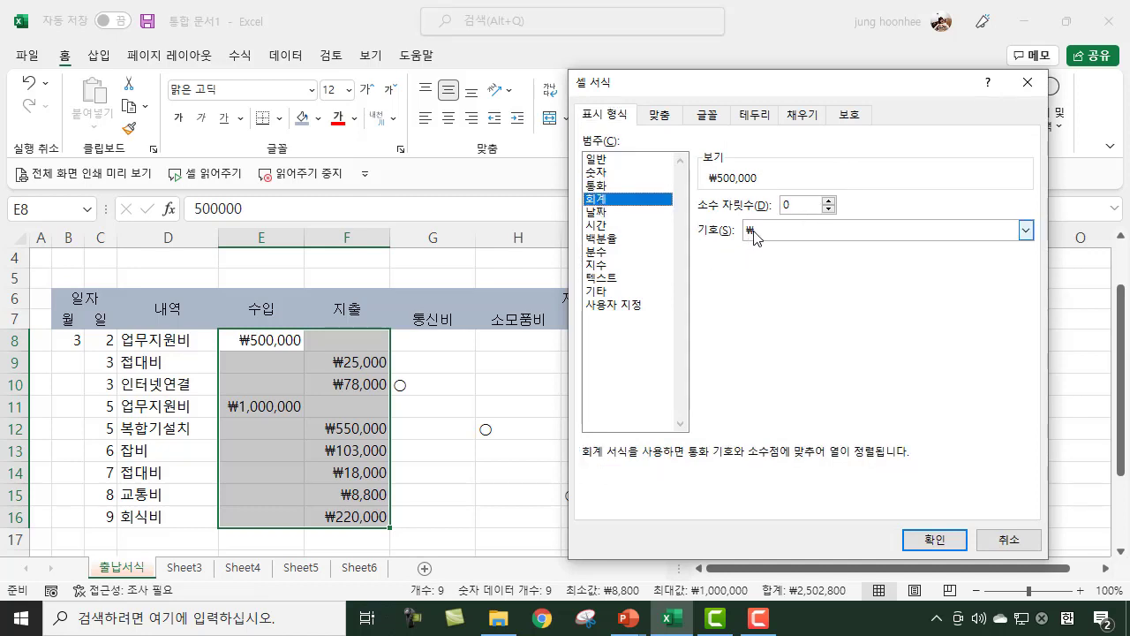
pyautogui.click(938, 539)
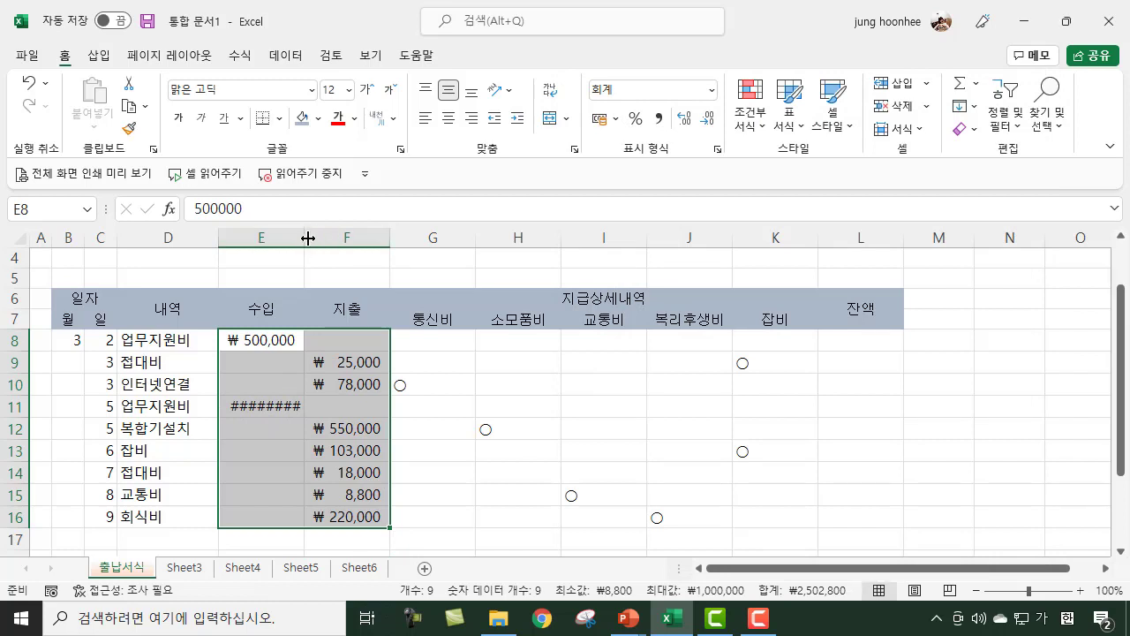
pyautogui.moveTo(302, 237); pyautogui.dragTo(315, 237)
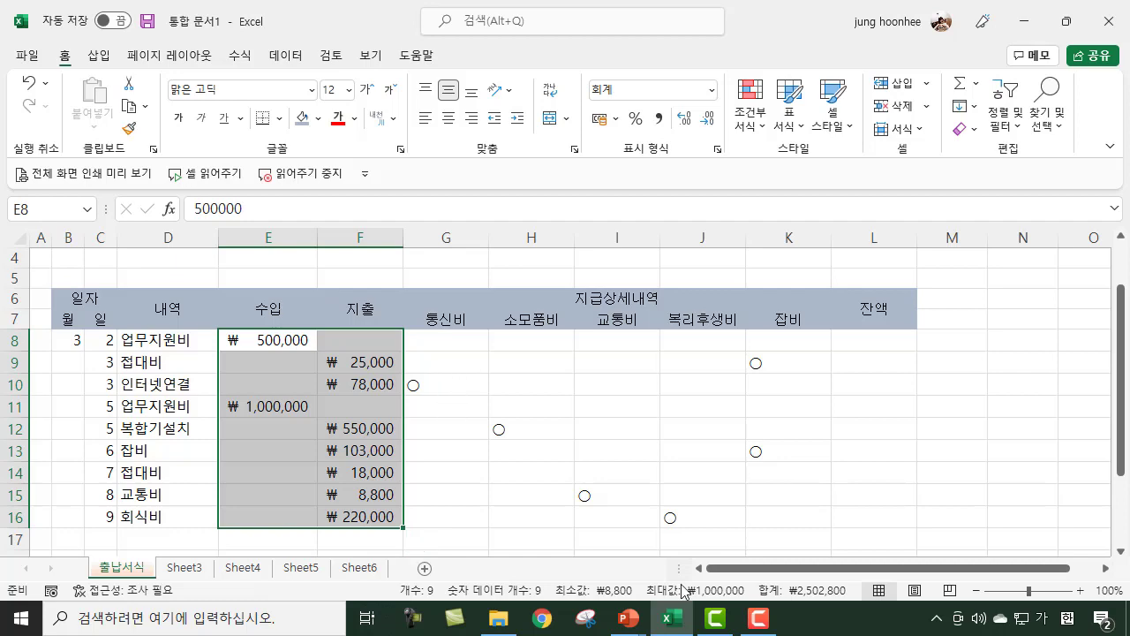
# Step: Select the Currency (통화) category for E8:F16 in the cell format settings and look through the available currency symbols
pyautogui.hotkey('ctrl', '1')
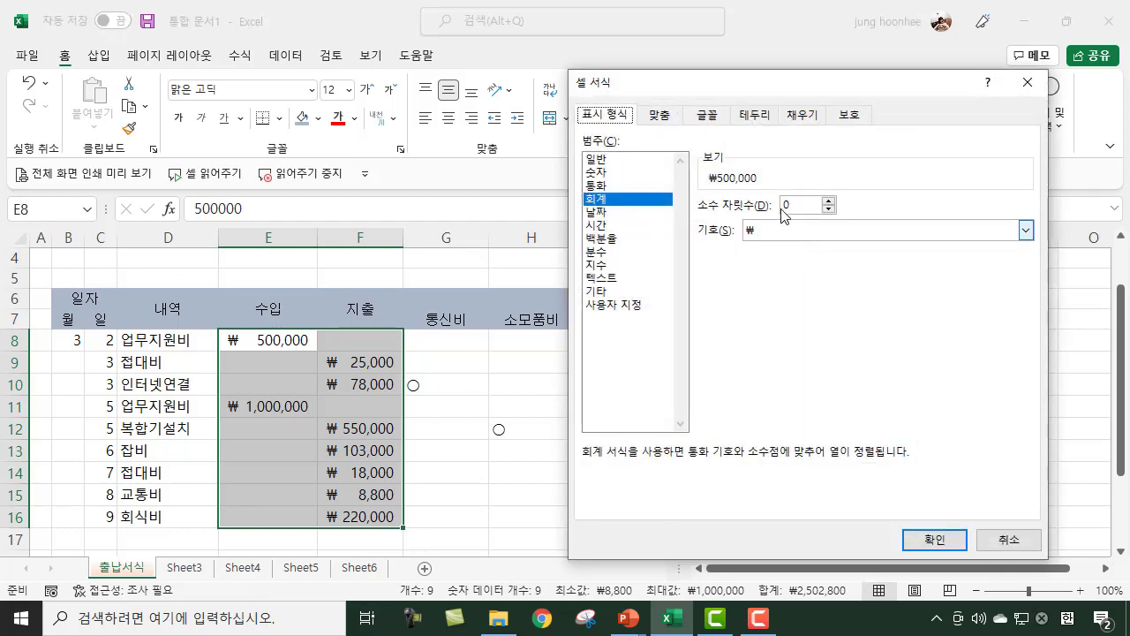
pyautogui.click(592, 187)
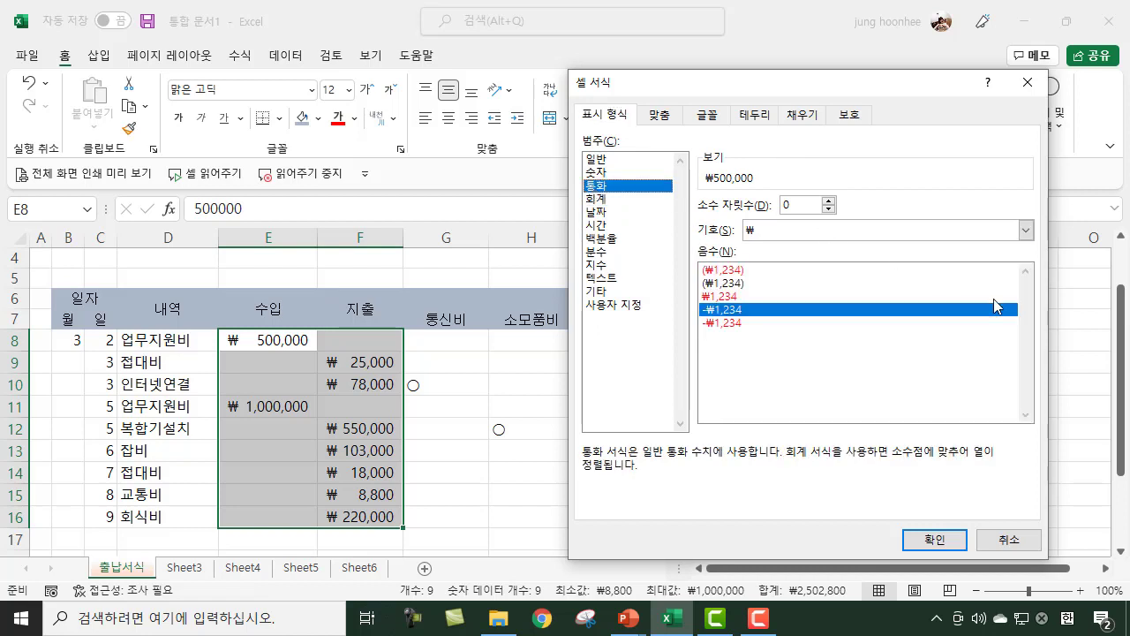
pyautogui.click(1026, 229)
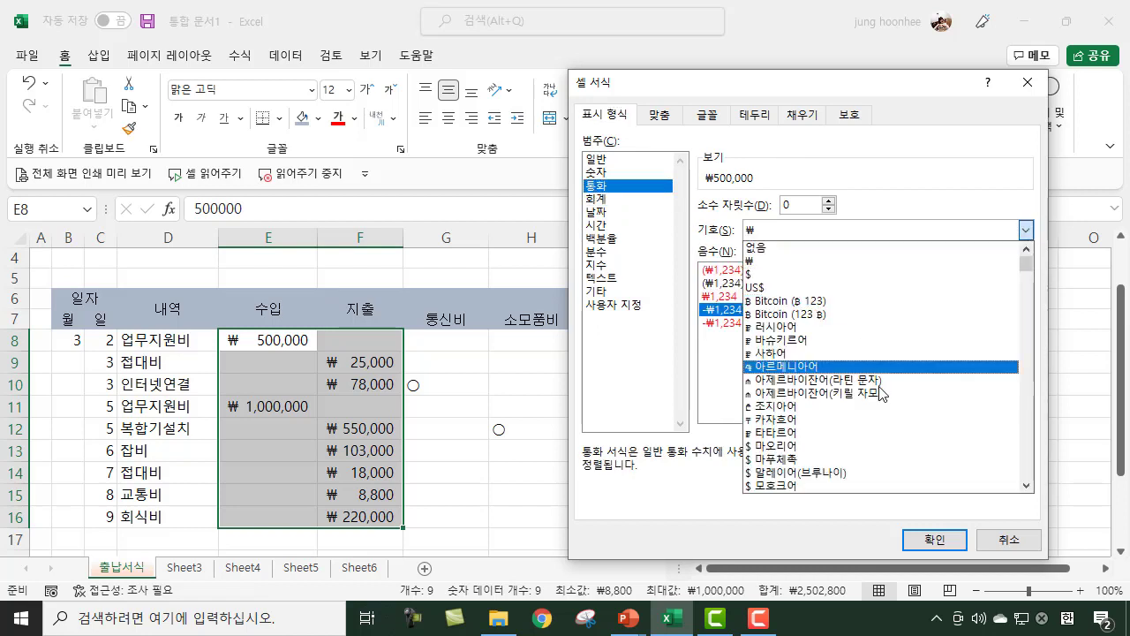
pyautogui.scroll(-1, 847, 357)
pyautogui.scroll(-6, 823, 441)
pyautogui.scroll(-12, 822, 453)
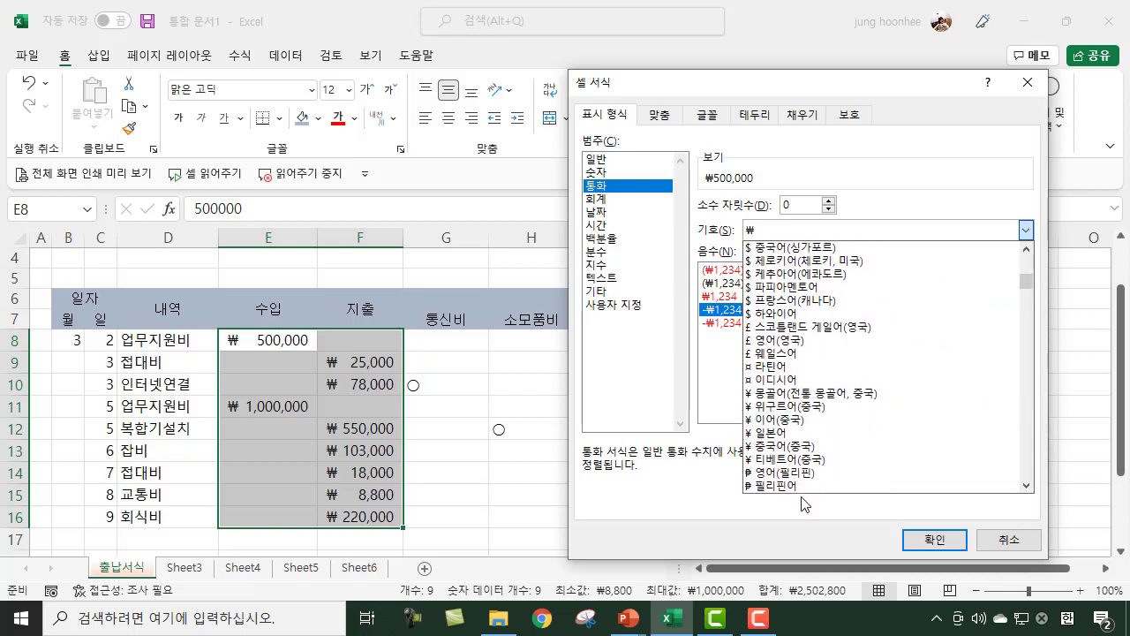
pyautogui.scroll(-1, 821, 468)
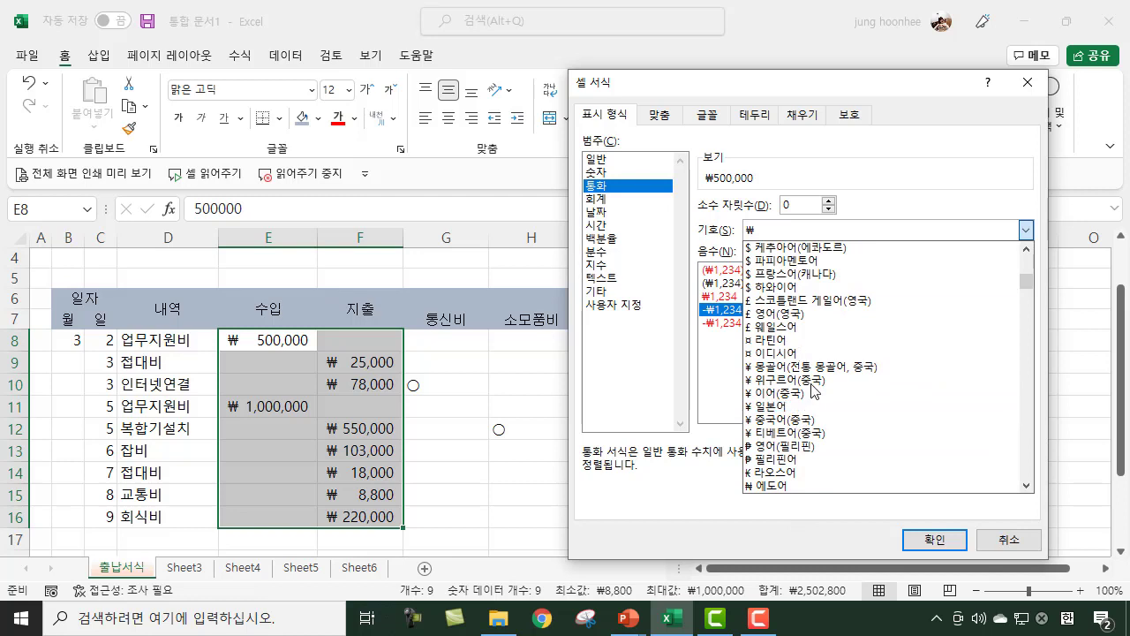
pyautogui.scroll(-5, 812, 433)
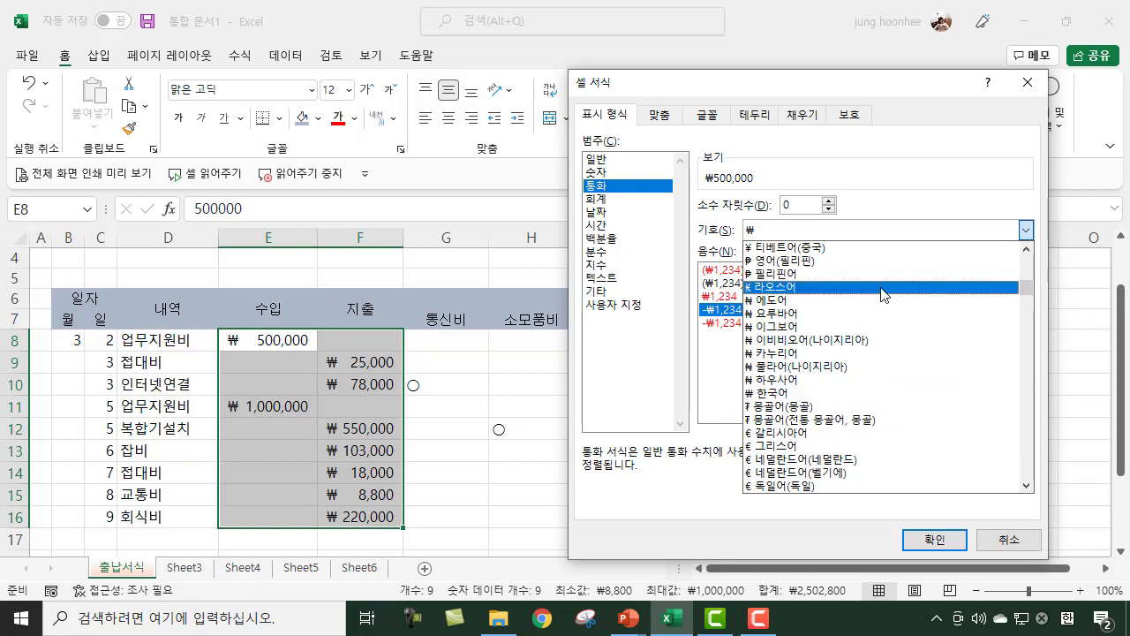
pyautogui.click(660, 404)
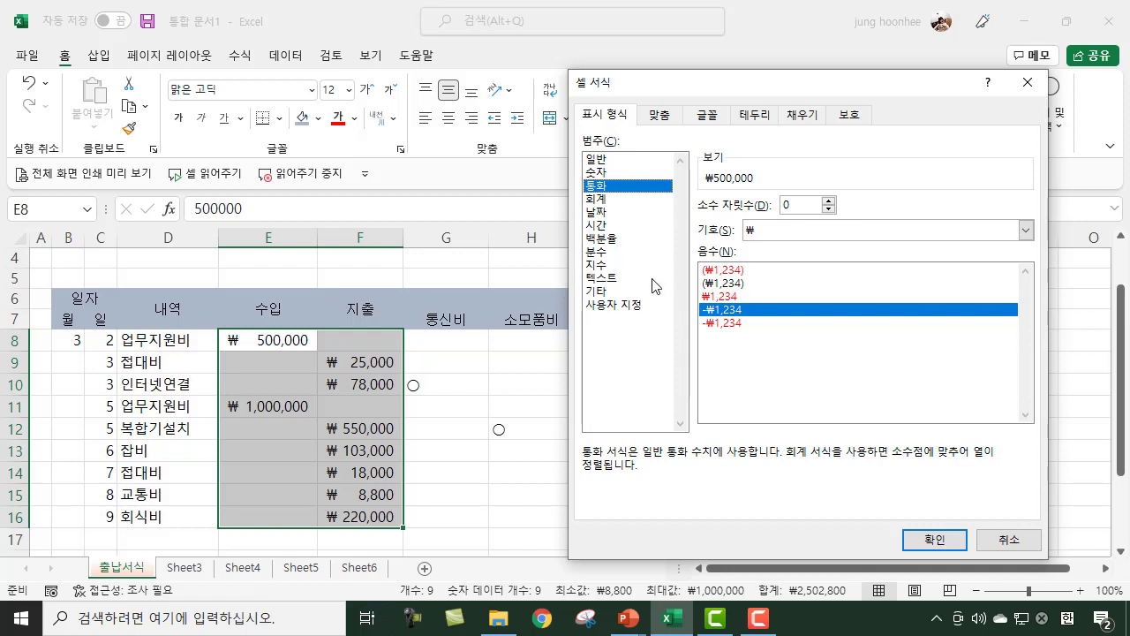
# Step: Switch E8:F16 to the custom (사용자 지정) number category and remove the ₩ symbol from the format code
pyautogui.click(605, 306)
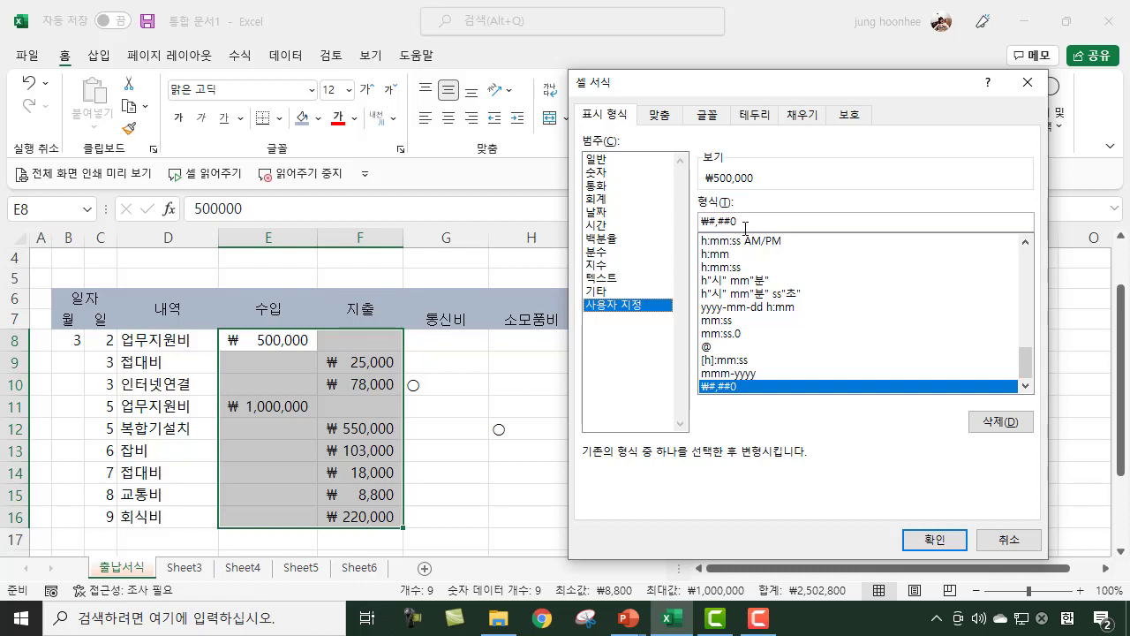
pyautogui.moveTo(748, 220); pyautogui.dragTo(703, 220)
pyautogui.moveTo(753, 221); pyautogui.dragTo(708, 219)
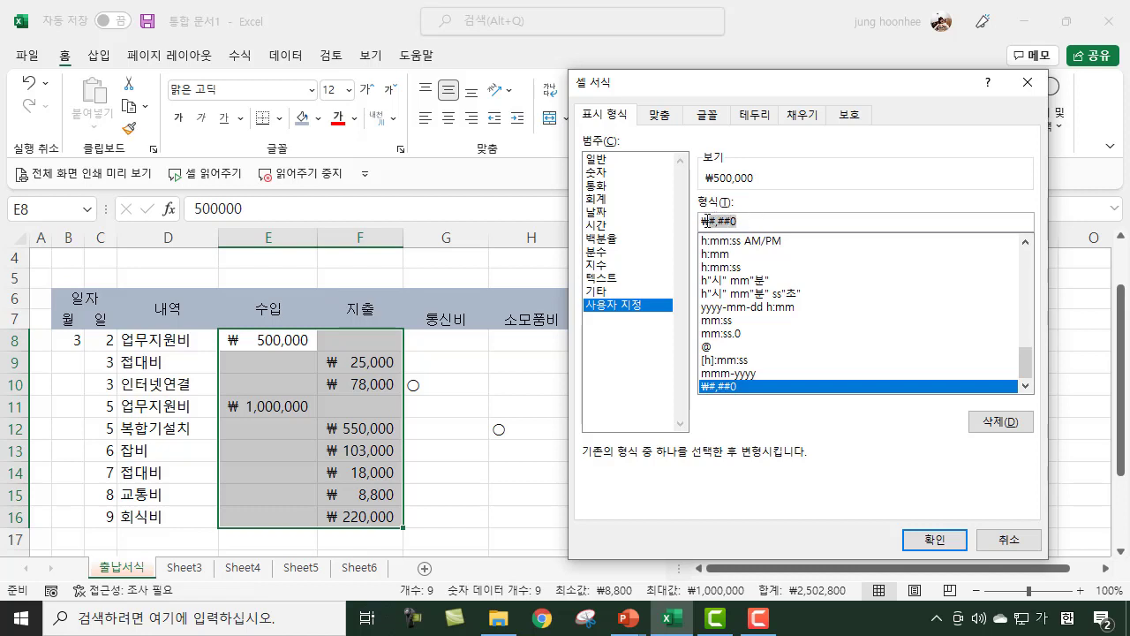
pyautogui.click(711, 221)
pyautogui.press('BackSpace')
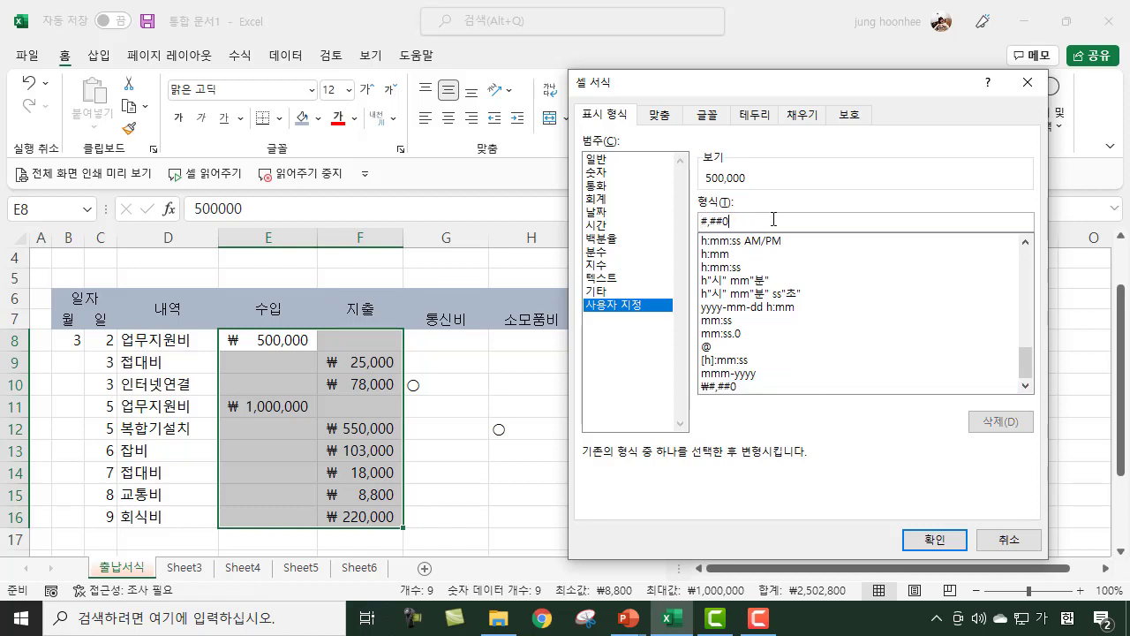
# Step: Append 원 to the custom format code to make it #,##0원 and apply it to E8:F16
pyautogui.press('Hangul')
pyautogui.write('dn')
pyautogui.press('BackSpace')
pyautogui.press('Hangul')
pyautogui.write('원')
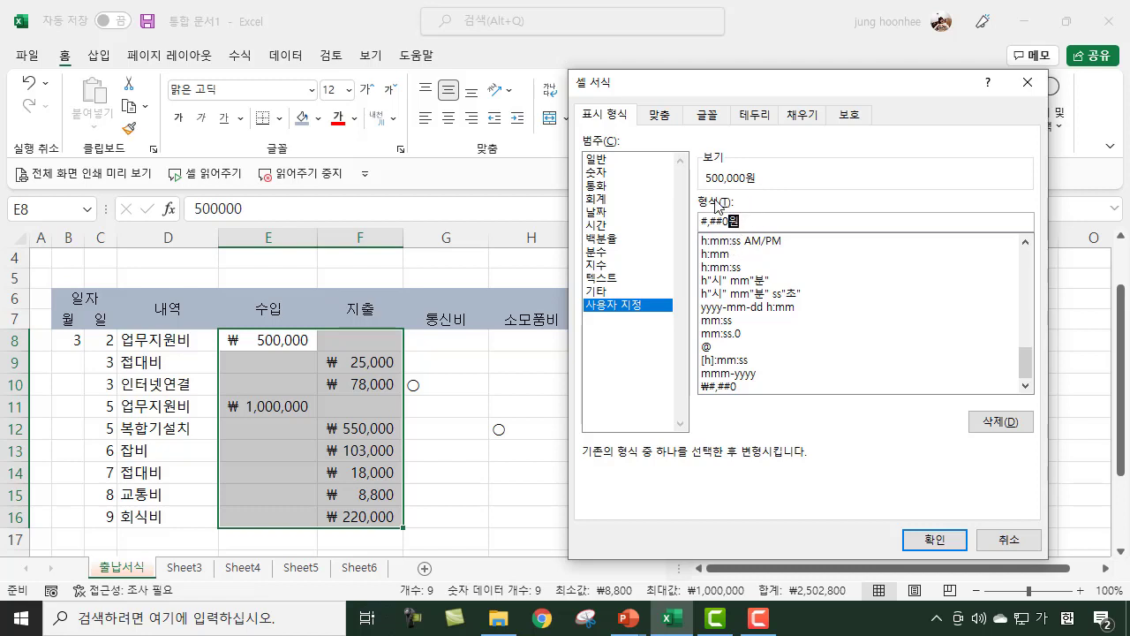
pyautogui.press('BackSpace')
pyautogui.write('원')
pyautogui.click(935, 538)
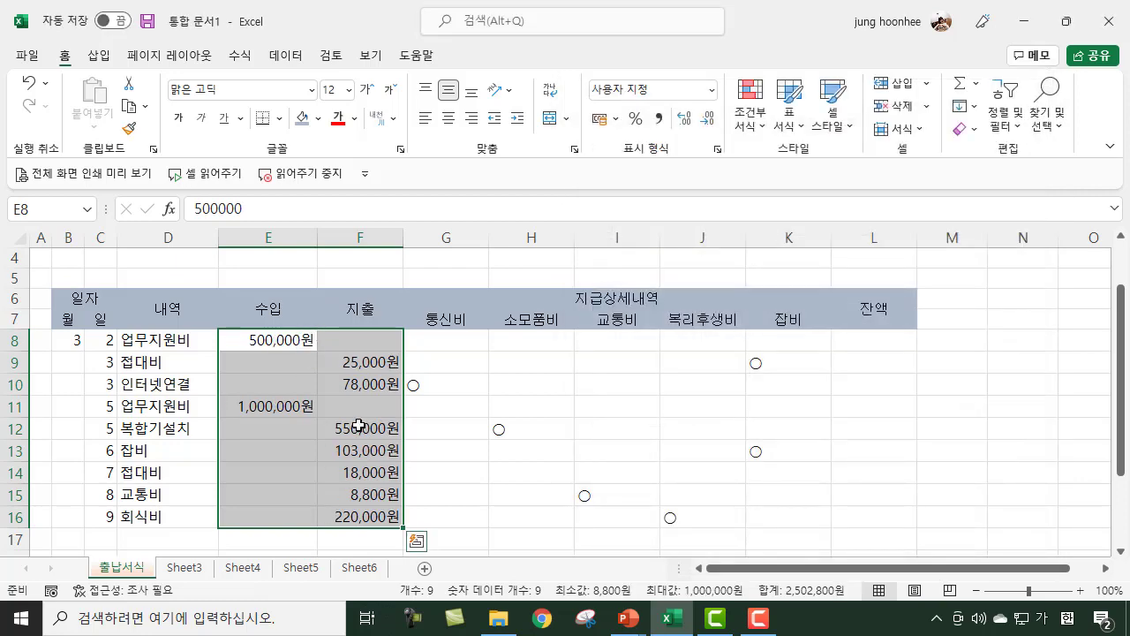
pyautogui.click(491, 501)
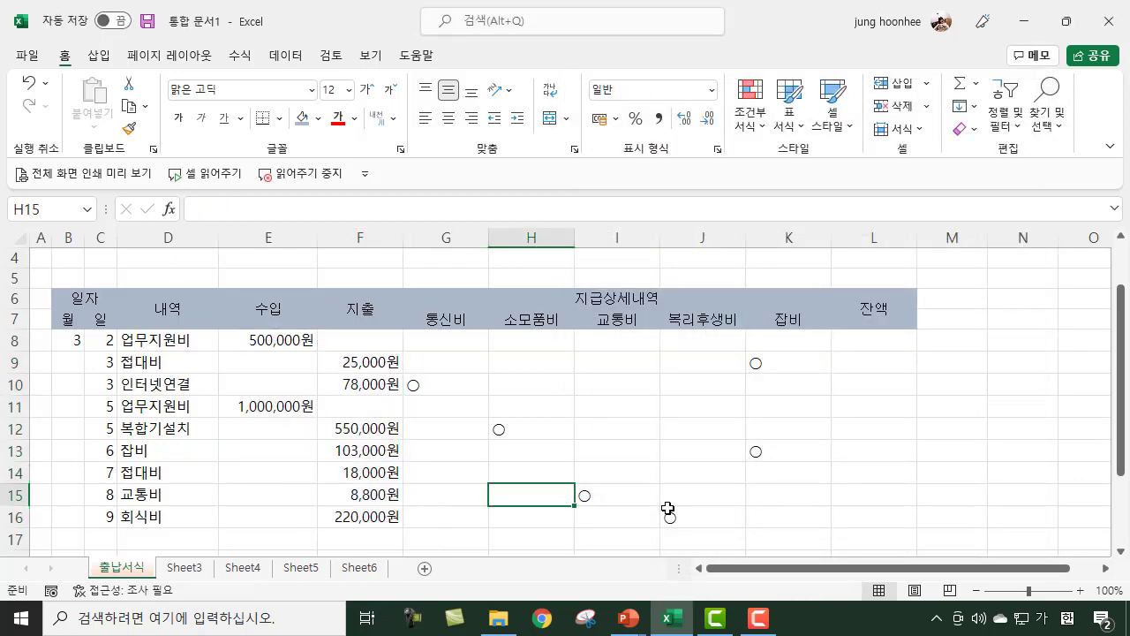
pyautogui.click(883, 386)
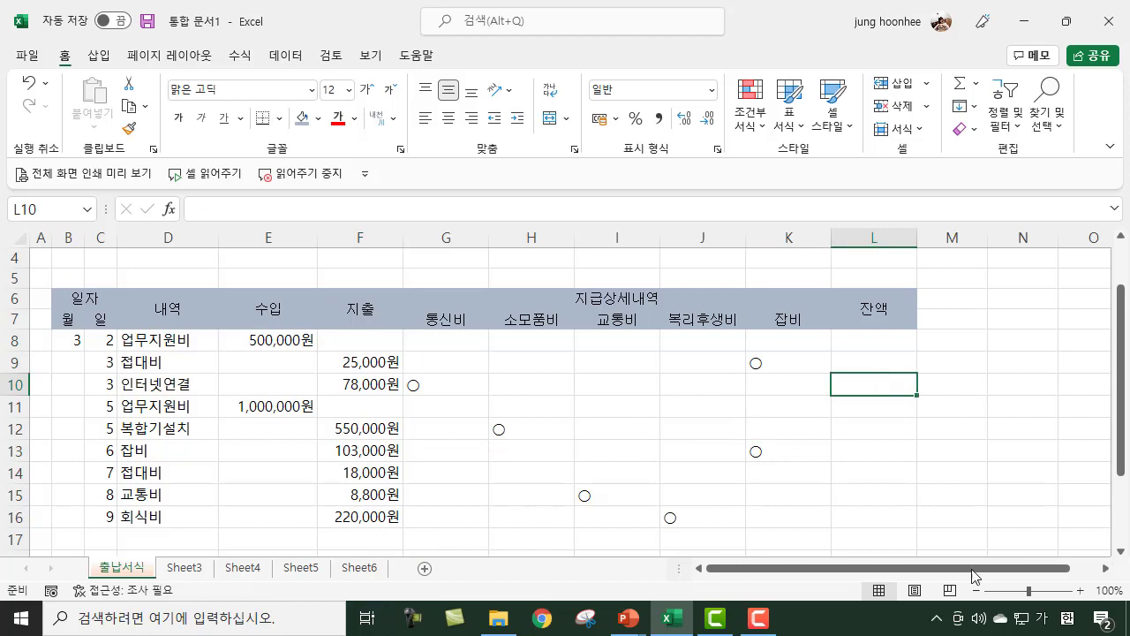
# Step: On Sheet3, enter the heading 수량 in D4 and the values 12, 3, 5 and 7 in D5:D8
pyautogui.click(185, 569)
pyautogui.click(247, 358)
pyautogui.click(285, 323)
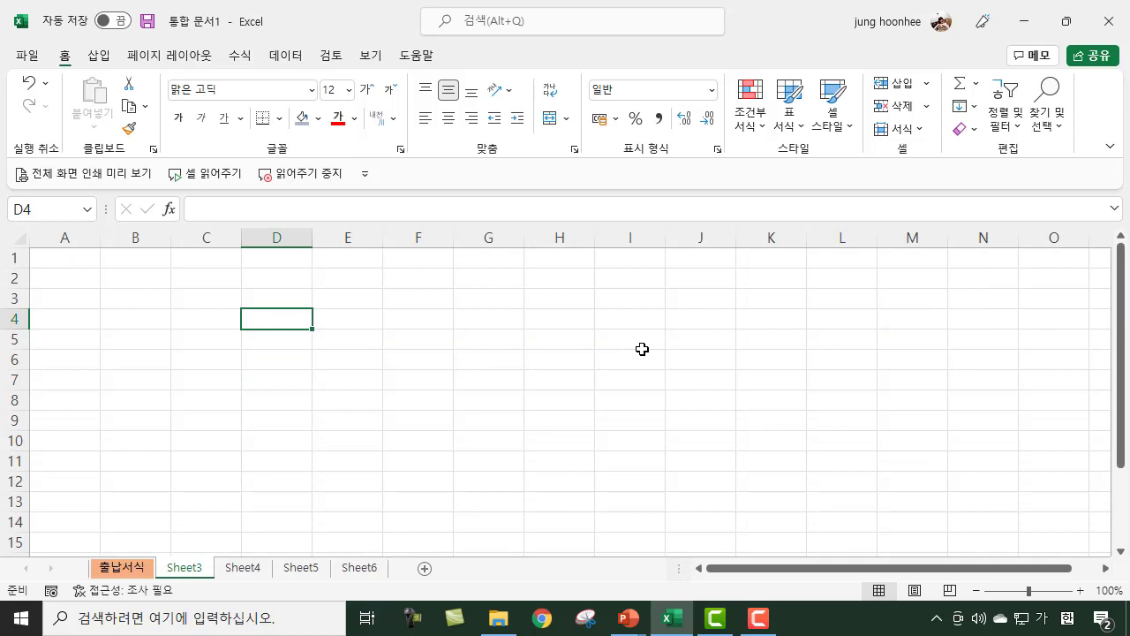
pyautogui.write('수량')
pyautogui.press('Return')
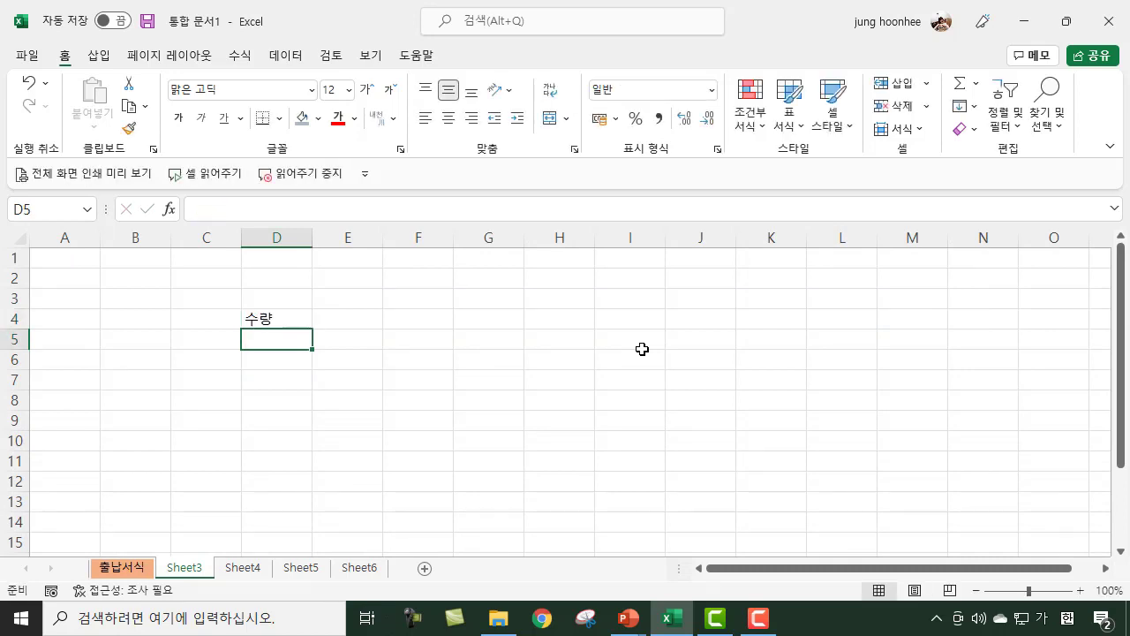
pyautogui.write('12')
pyautogui.press('Return')
pyautogui.write('3')
pyautogui.press('Return')
pyautogui.write('5')
pyautogui.press('Return')
pyautogui.write('7')
pyautogui.press('Return')
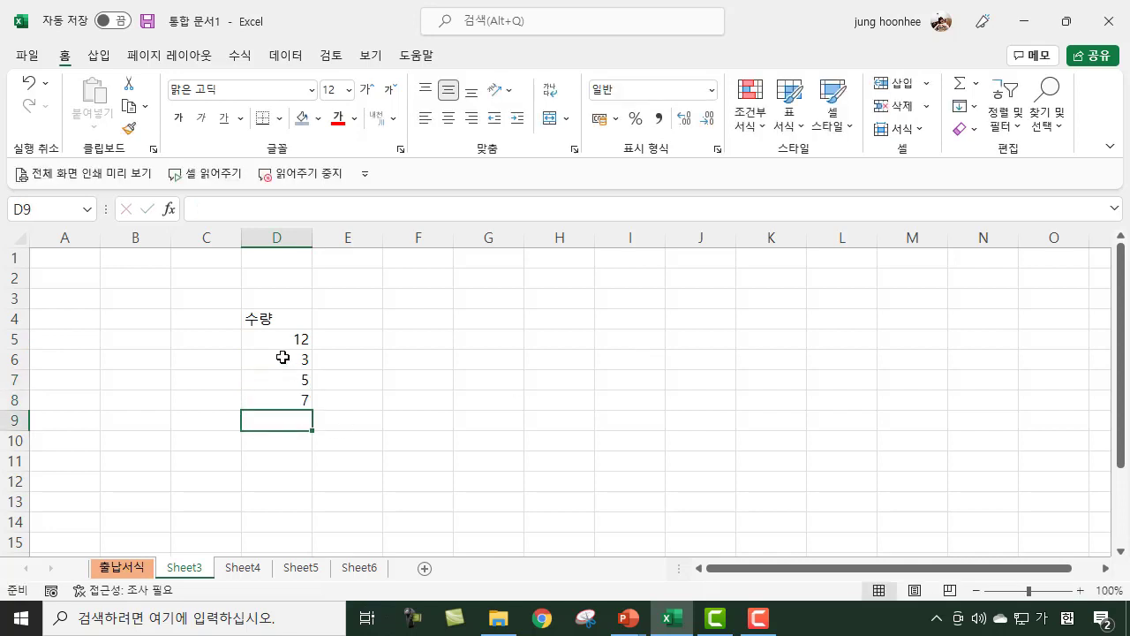
# Step: Format the quantities in D5:D8 with the custom number format #,##0 잔
pyautogui.moveTo(290, 336); pyautogui.dragTo(290, 404)
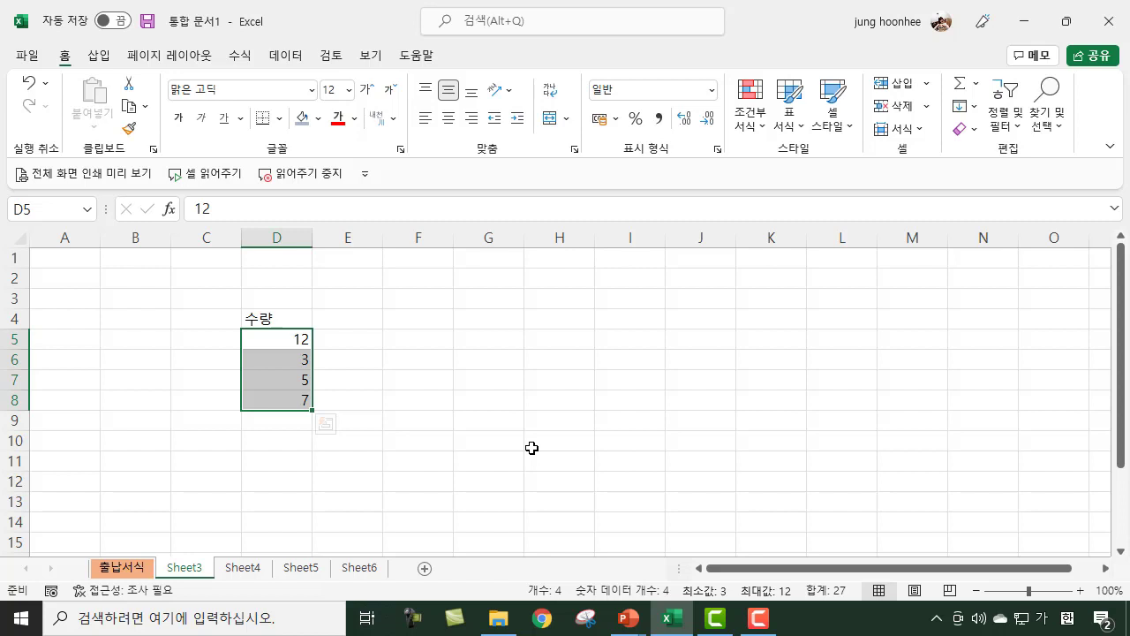
pyautogui.hotkey('ctrl', '1')
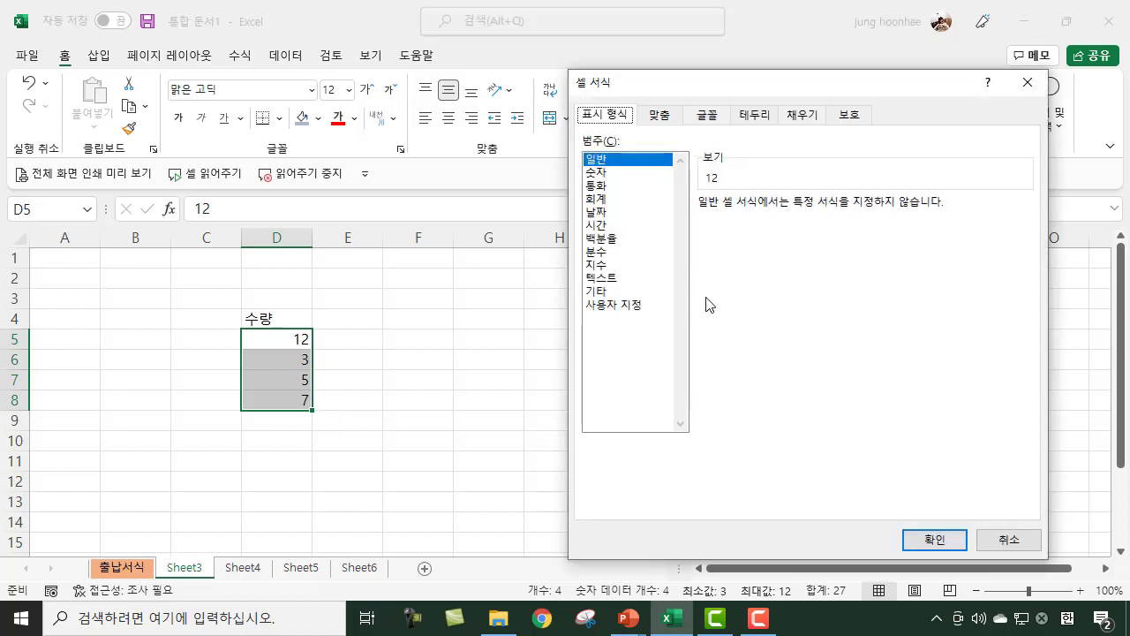
pyautogui.click(628, 305)
pyautogui.doubleClick(749, 220)
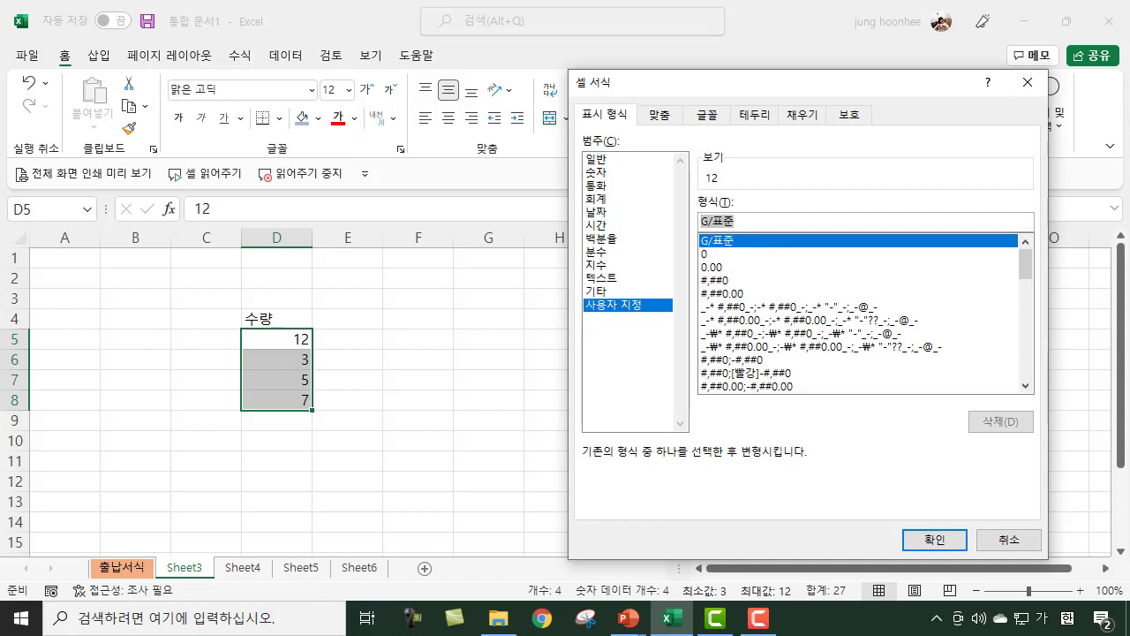
pyautogui.write('#,')
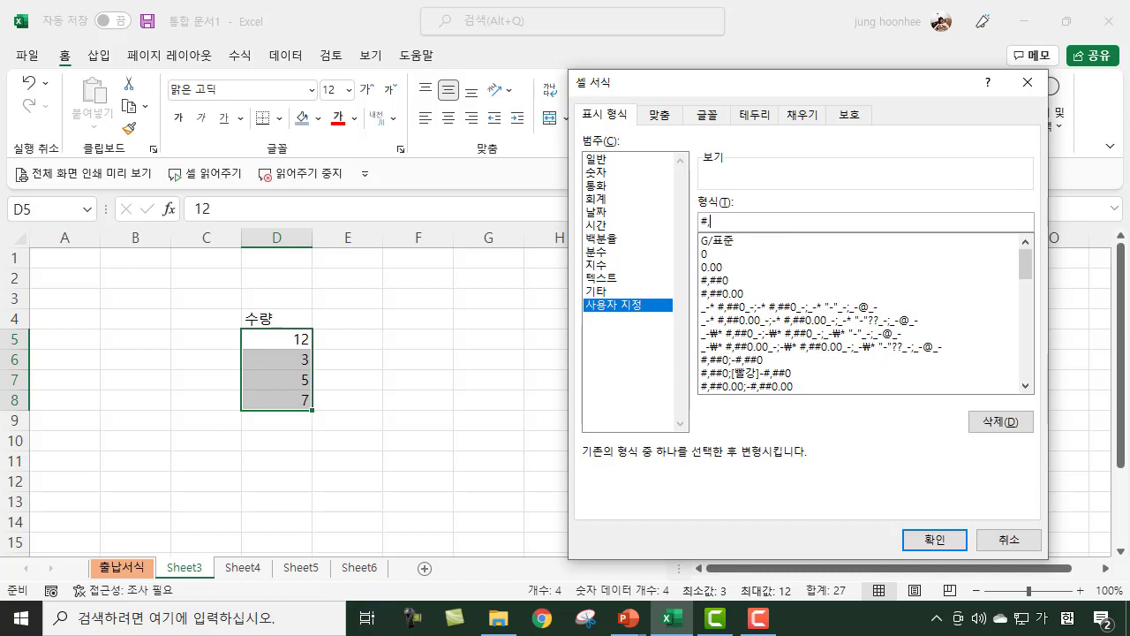
pyautogui.write('3')
pyautogui.press('BackSpace')
pyautogui.write('##0')
pyautogui.press('Hangul')
pyautogui.press('Hangul')
pyautogui.write('잔')
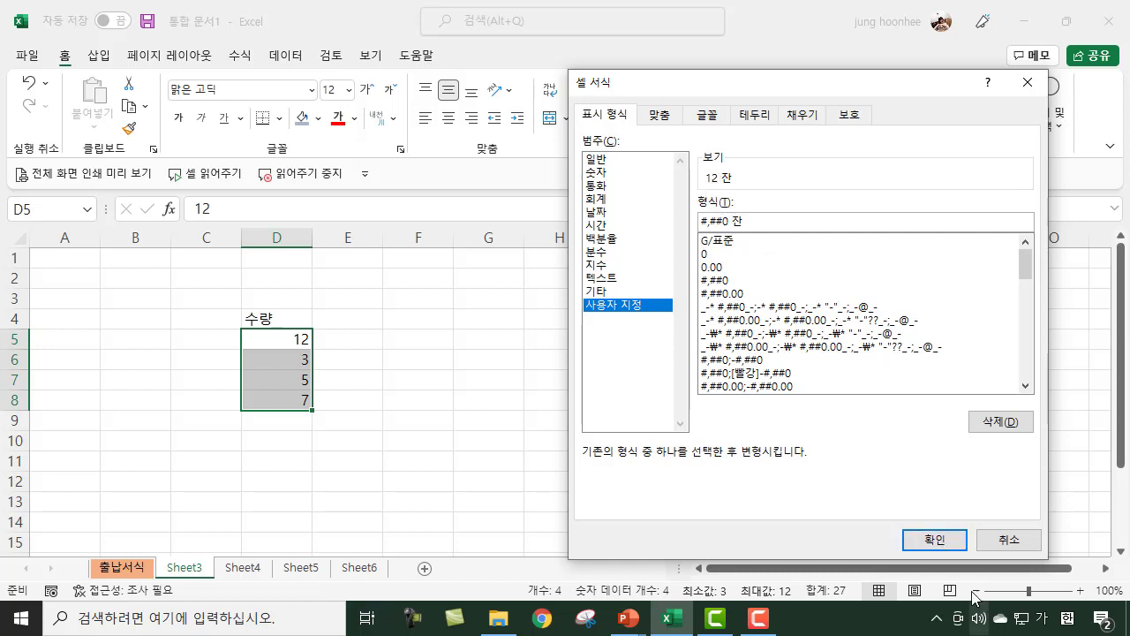
pyautogui.click(941, 540)
pyautogui.click(418, 355)
pyautogui.click(400, 444)
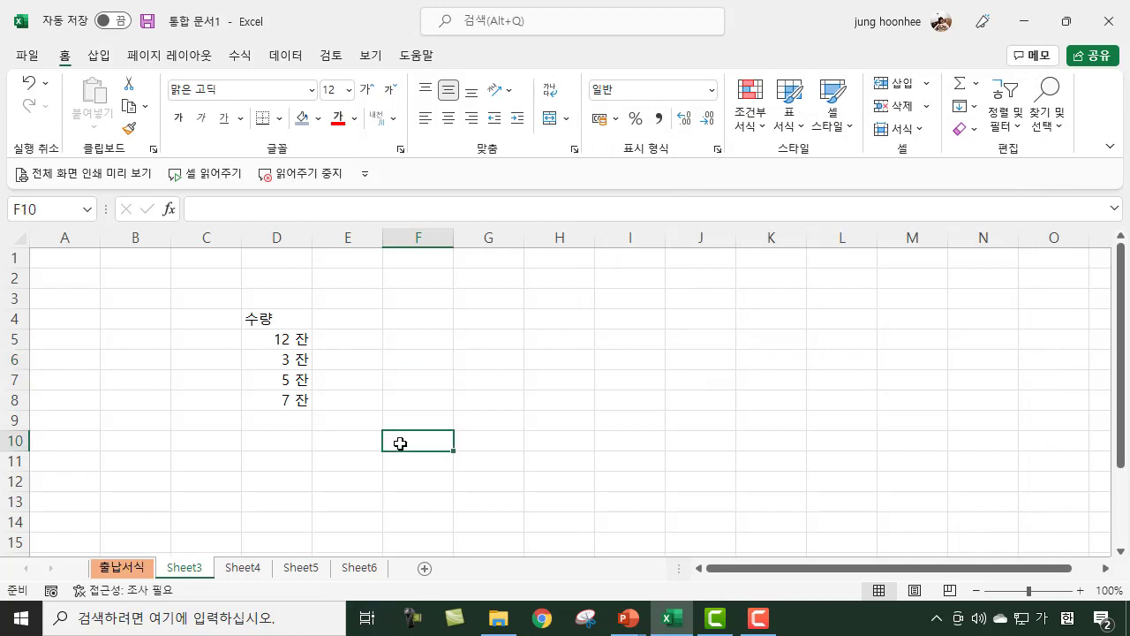
# Step: Enter the values 22, 33, 44, 55 and 66 in E5:E9
pyautogui.click(370, 339)
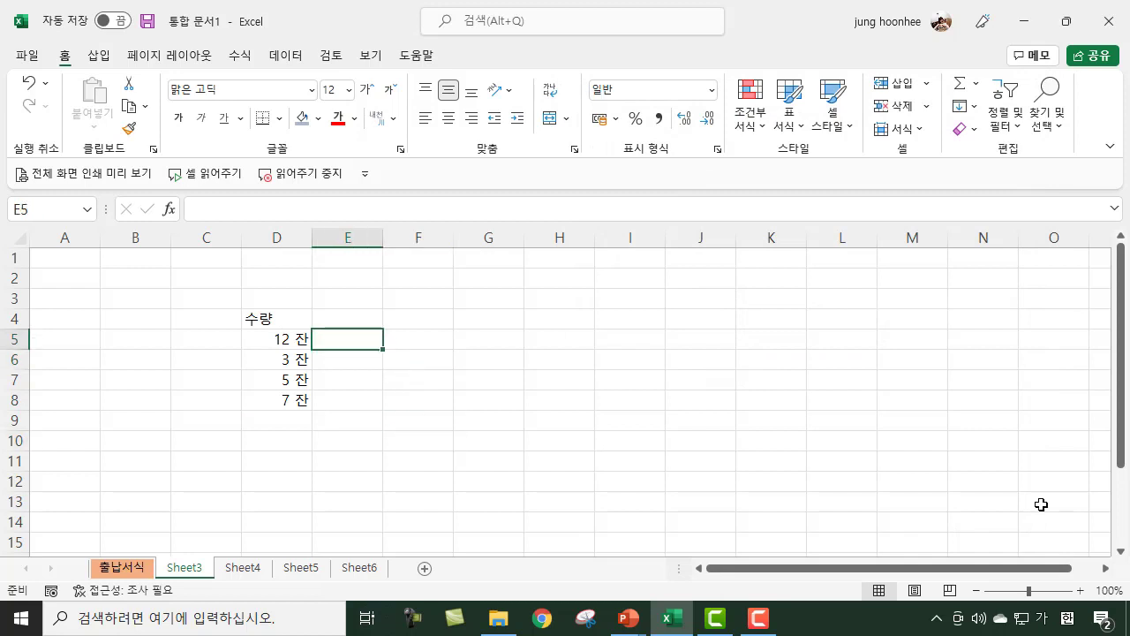
pyautogui.write('22')
pyautogui.press('Return')
pyautogui.write('33')
pyautogui.press('Return')
pyautogui.write('44')
pyautogui.press('Return')
pyautogui.write('5566')
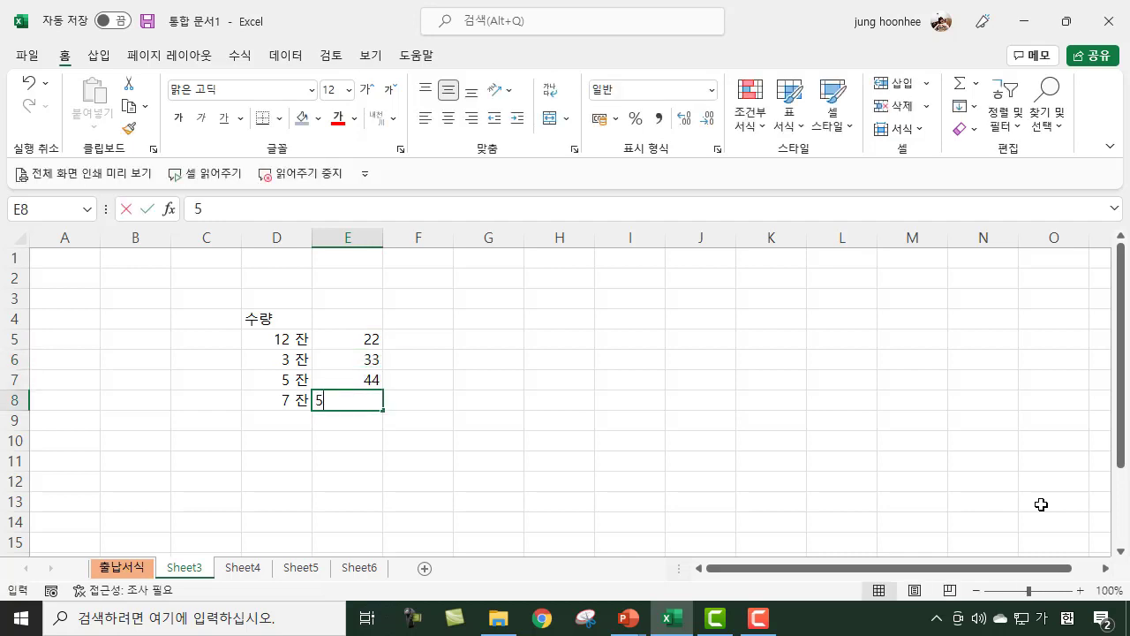
pyautogui.press('Return')
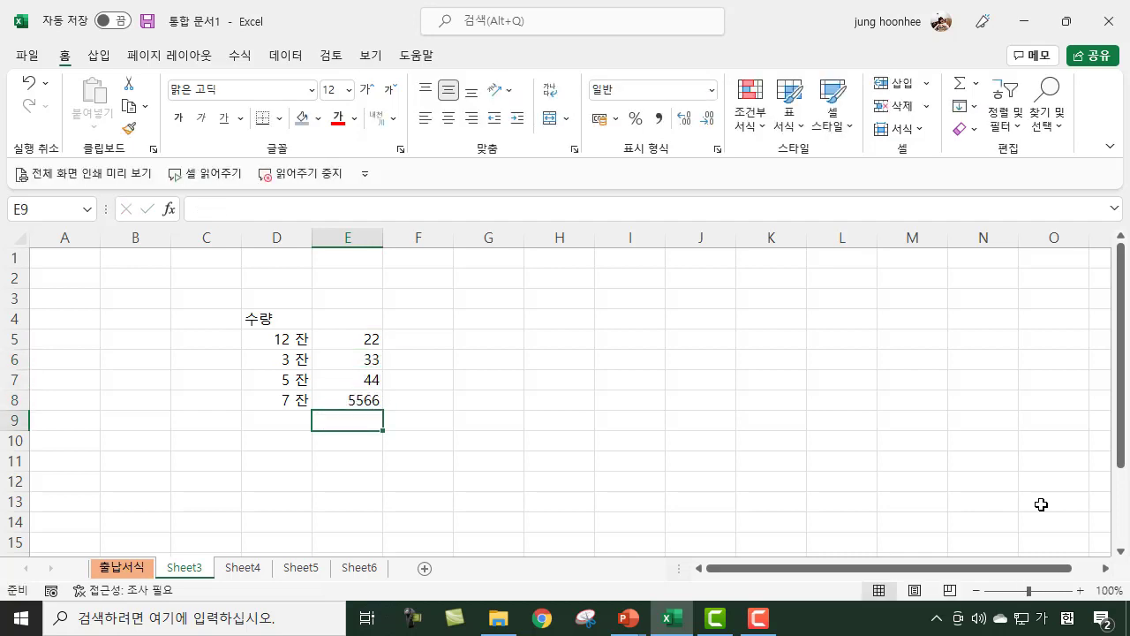
pyautogui.press('Up')
pyautogui.write('55')
pyautogui.press('Return')
pyautogui.write('66')
pyautogui.press('Return')
# Step: Format the numbers in E5:E9 with the custom number format ##0세
pyautogui.moveTo(355, 339); pyautogui.dragTo(362, 422)
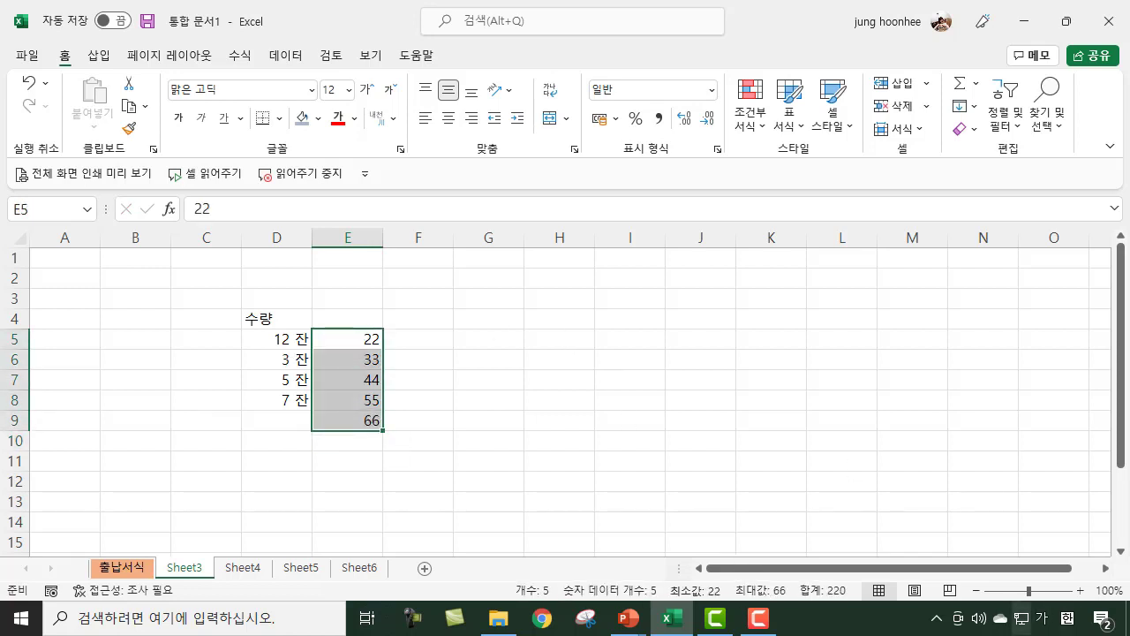
pyautogui.hotkey('ctrl', '1')
pyautogui.click(641, 306)
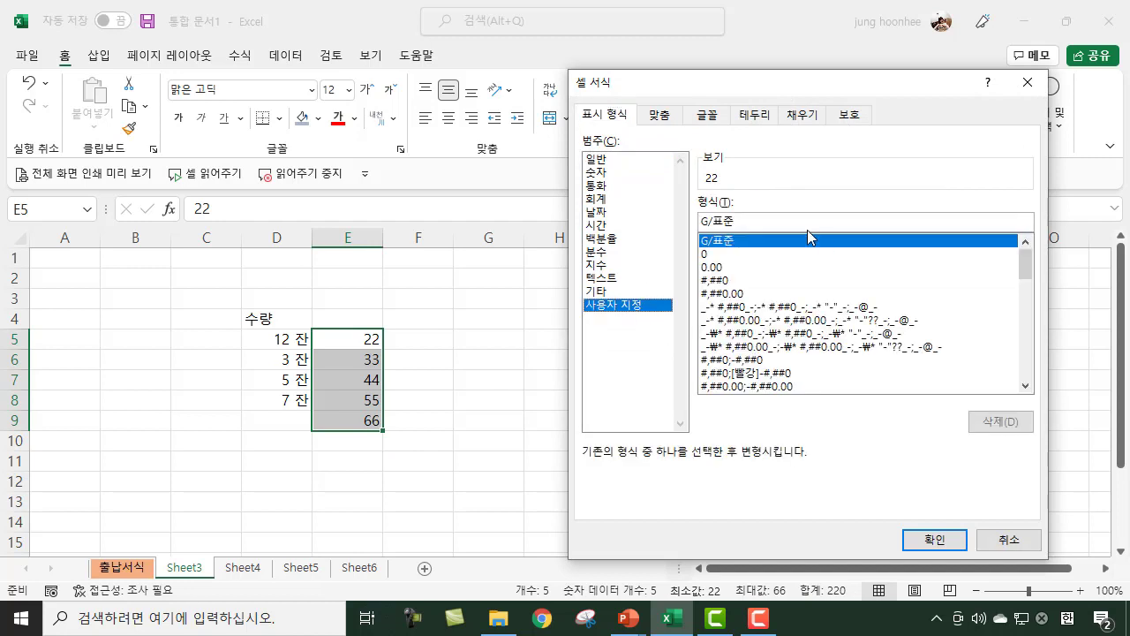
pyautogui.write('#')
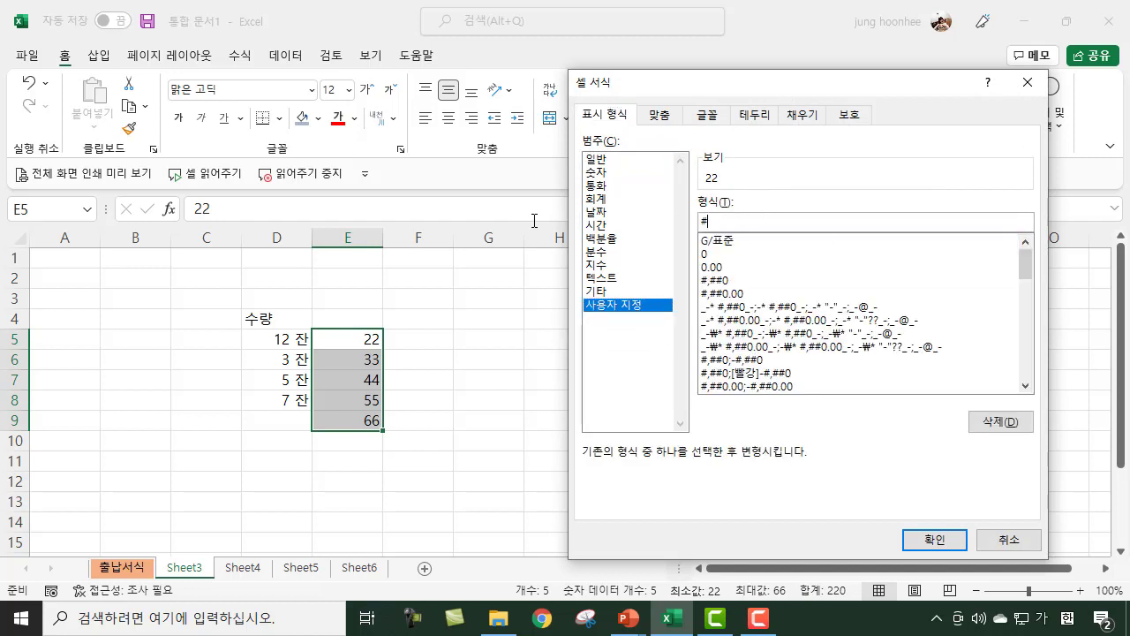
pyautogui.write(',##0')
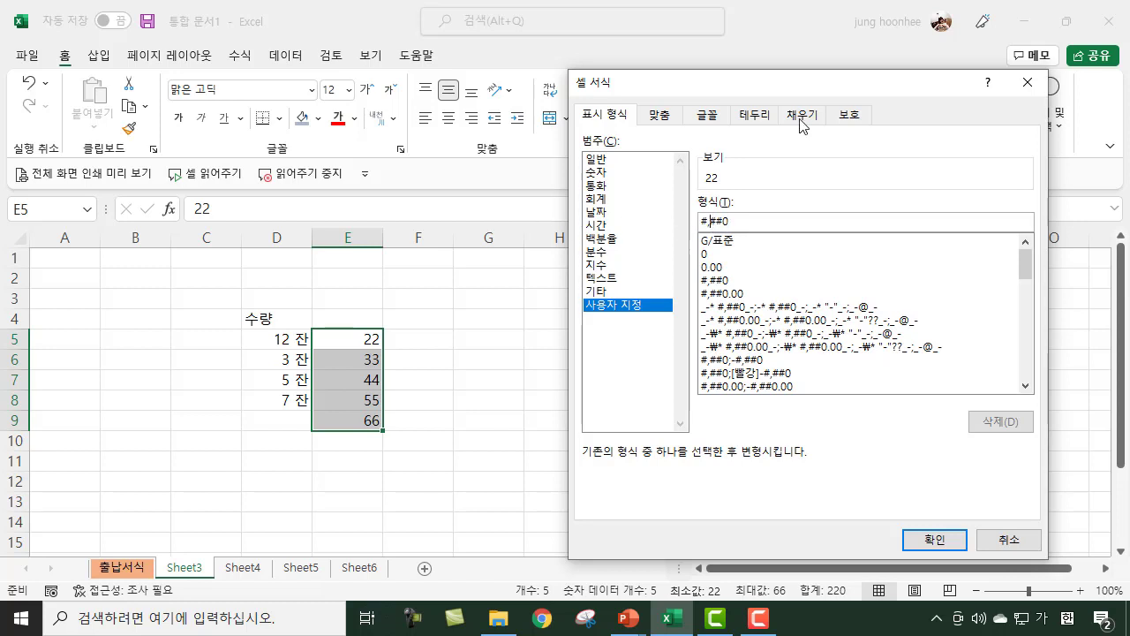
pyautogui.press('Home')
pyautogui.press('Delete')
pyautogui.press('Delete')
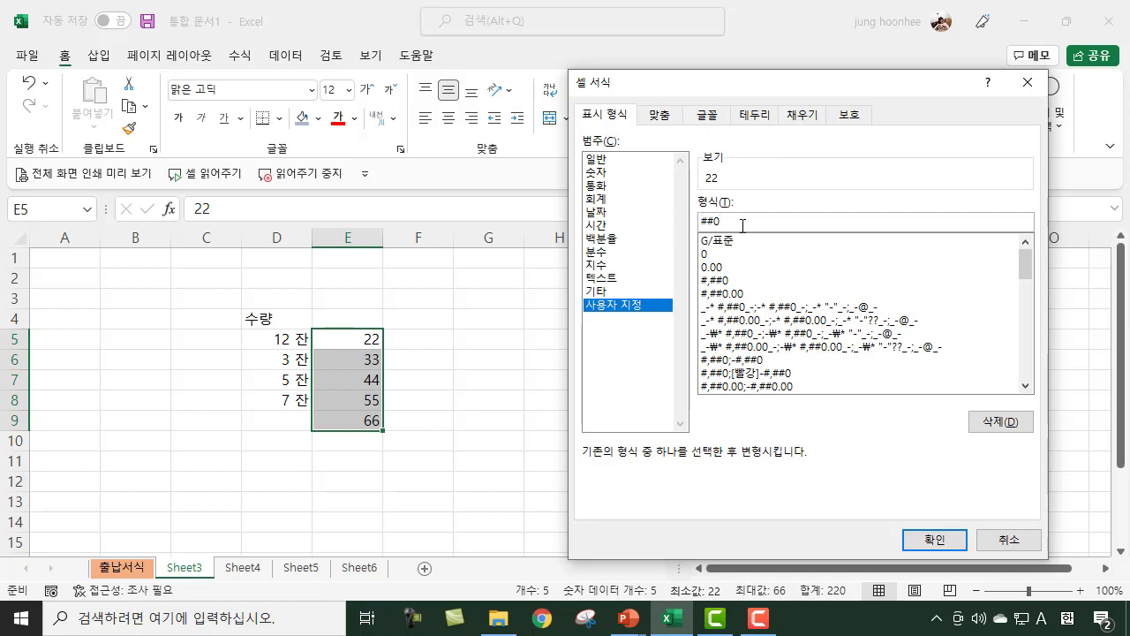
pyautogui.press('Hangul')
pyautogui.write('세')
pyautogui.click(935, 540)
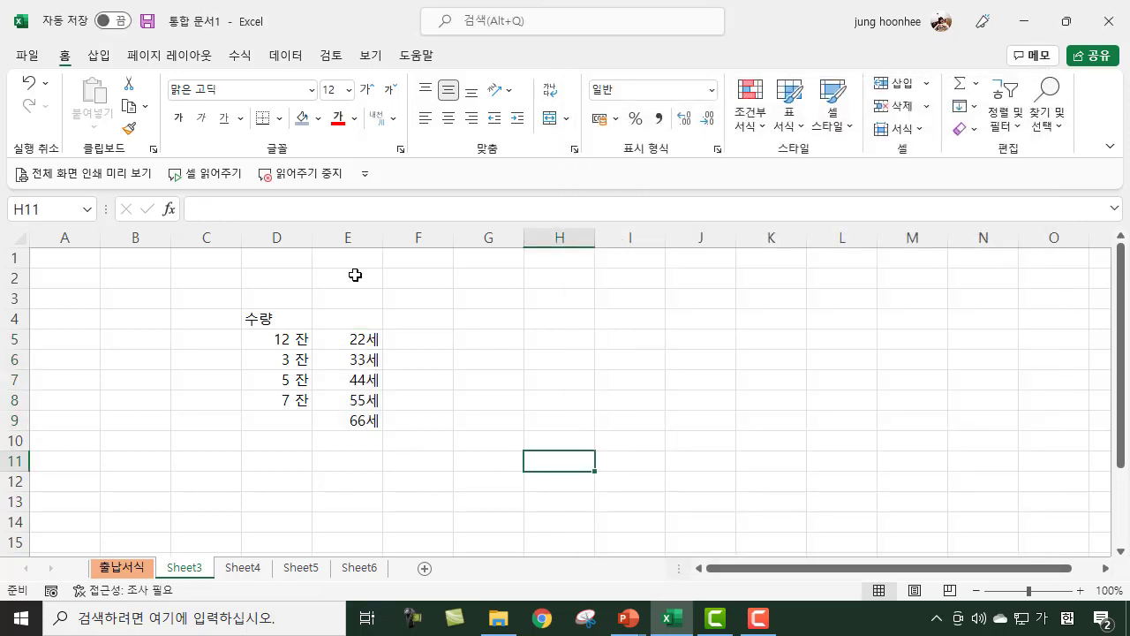
pyautogui.click(499, 404)
# Step: Return to the 출납서식 sheet and examine the empty 잔액 column from L8 down alongside the 수입 and 지출 amounts
pyautogui.click(120, 567)
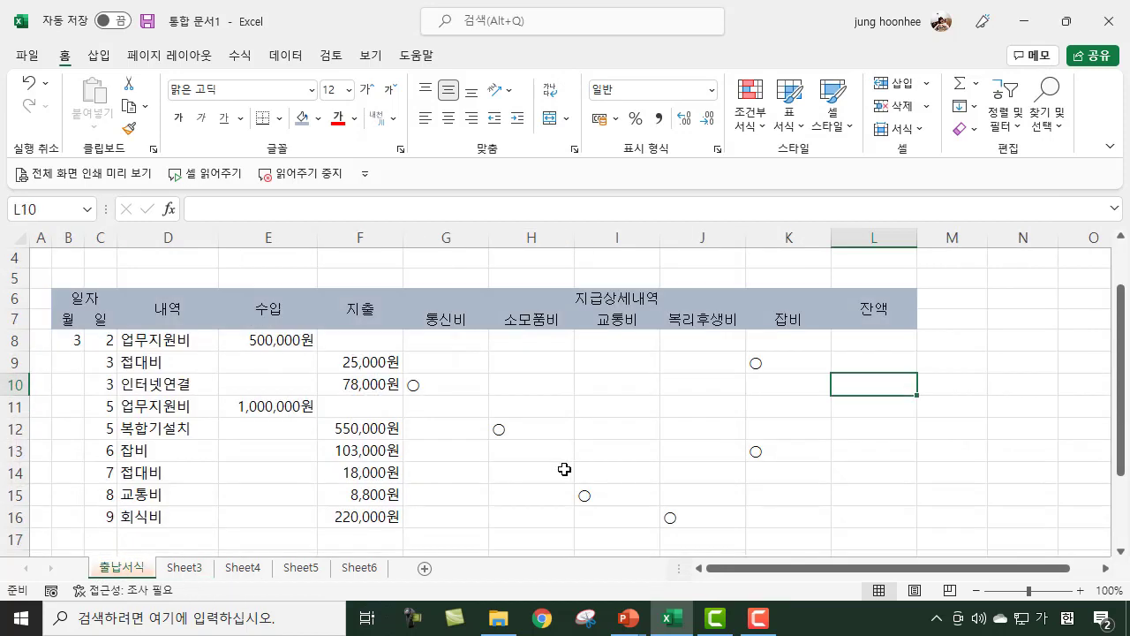
pyautogui.click(534, 449)
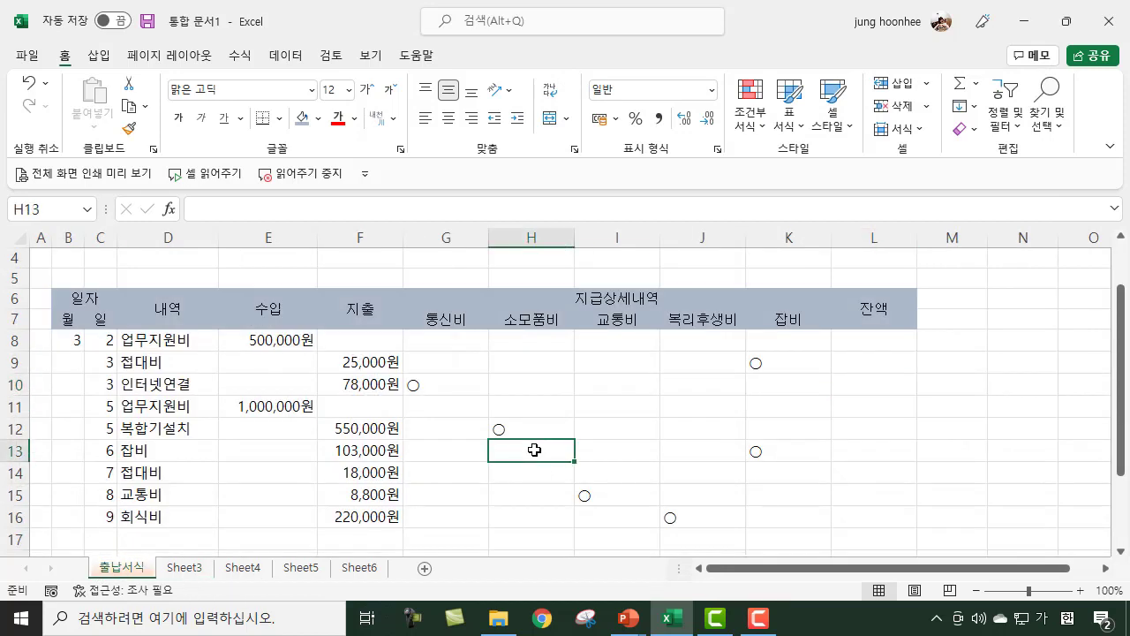
pyautogui.click(571, 362)
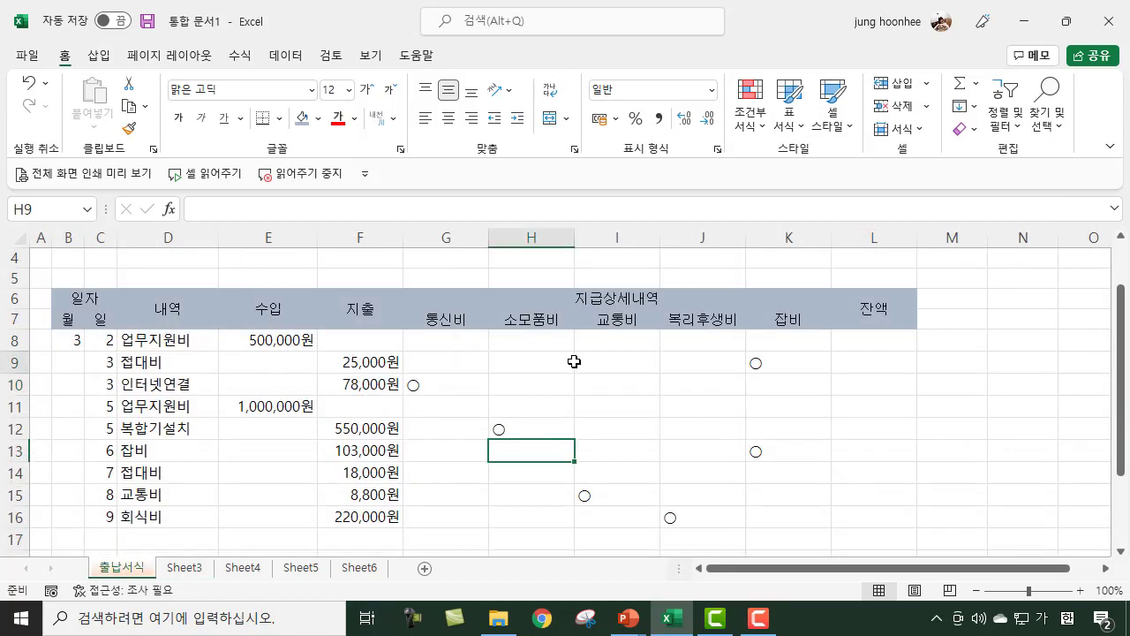
pyautogui.click(914, 423)
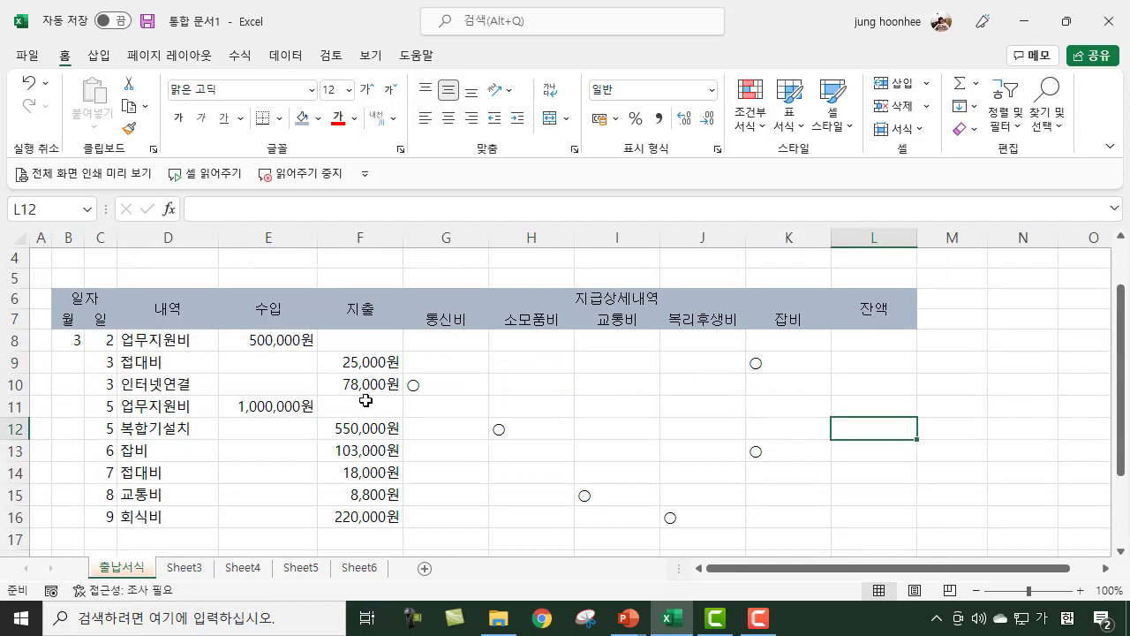
pyautogui.scroll(1, 353, 415)
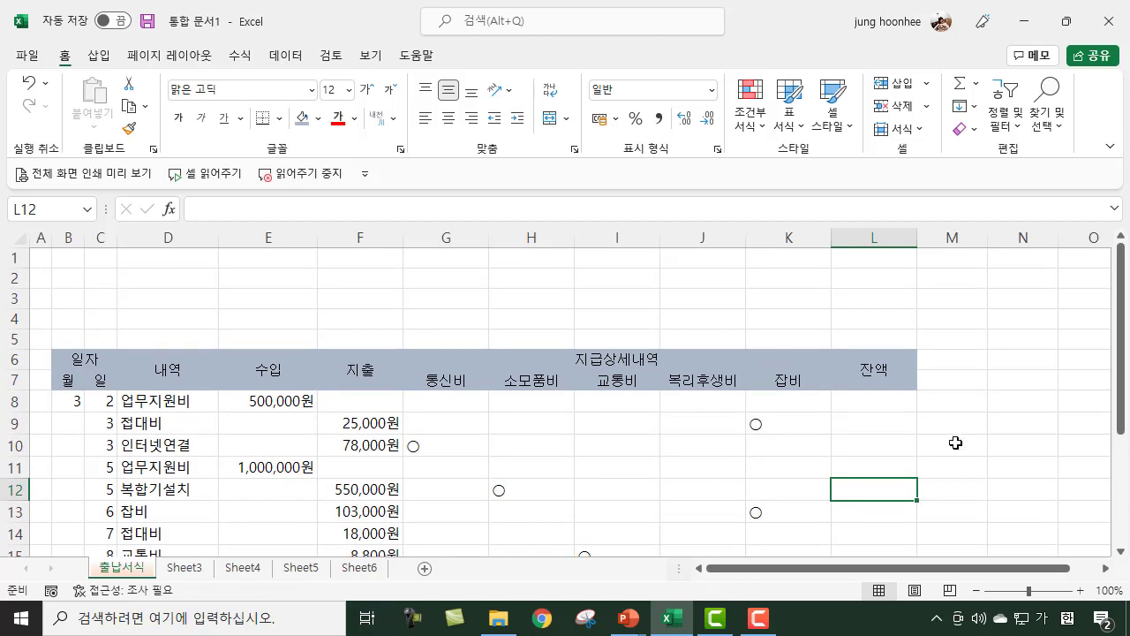
pyautogui.click(881, 401)
pyautogui.click(871, 426)
pyautogui.click(870, 441)
pyautogui.click(873, 400)
pyautogui.click(873, 426)
pyautogui.click(859, 489)
pyautogui.click(871, 402)
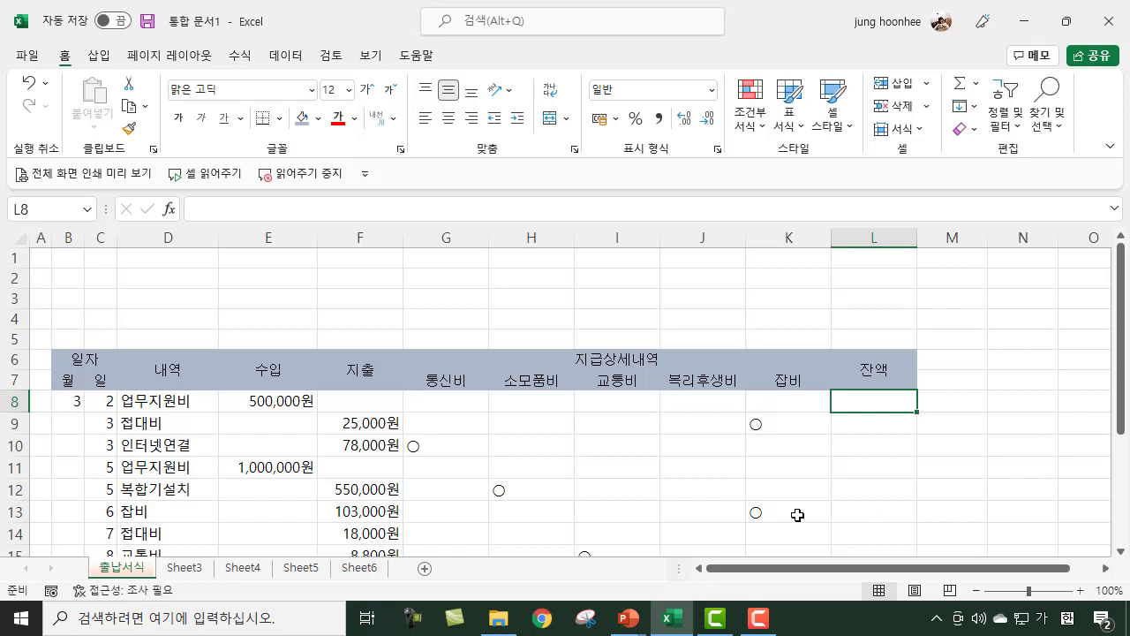
pyautogui.click(272, 400)
pyautogui.click(256, 467)
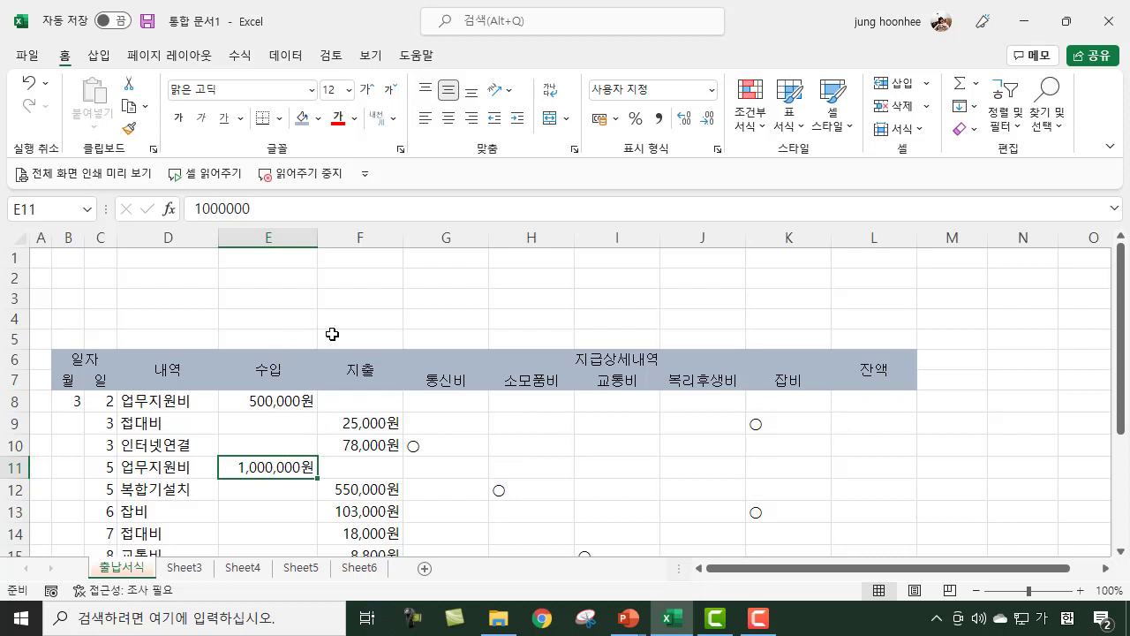
pyautogui.click(881, 402)
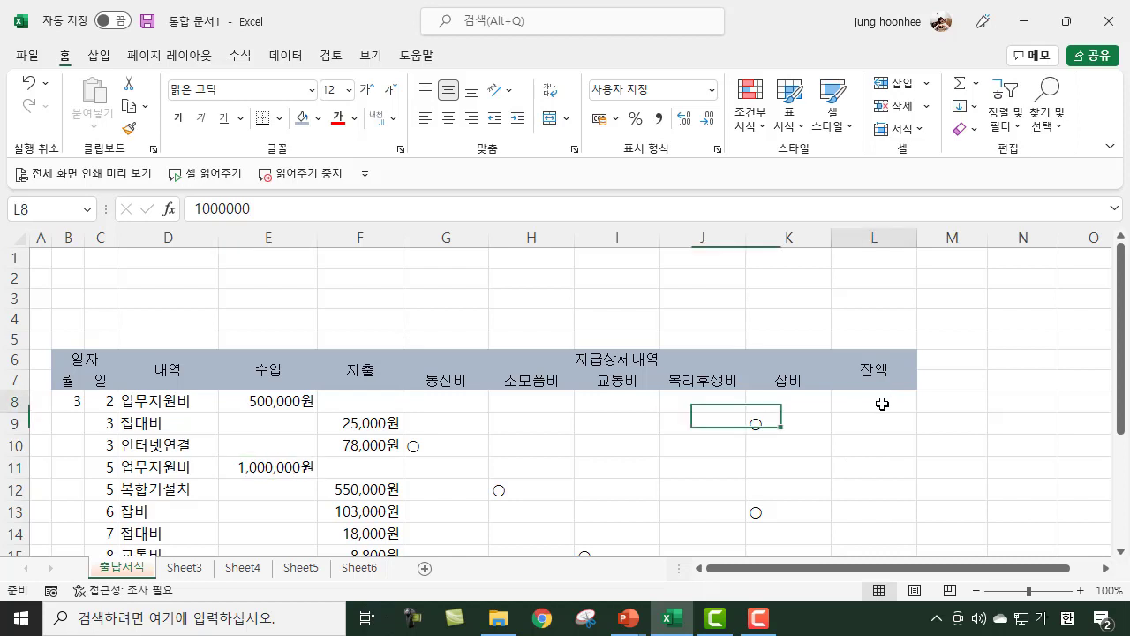
pyautogui.click(270, 402)
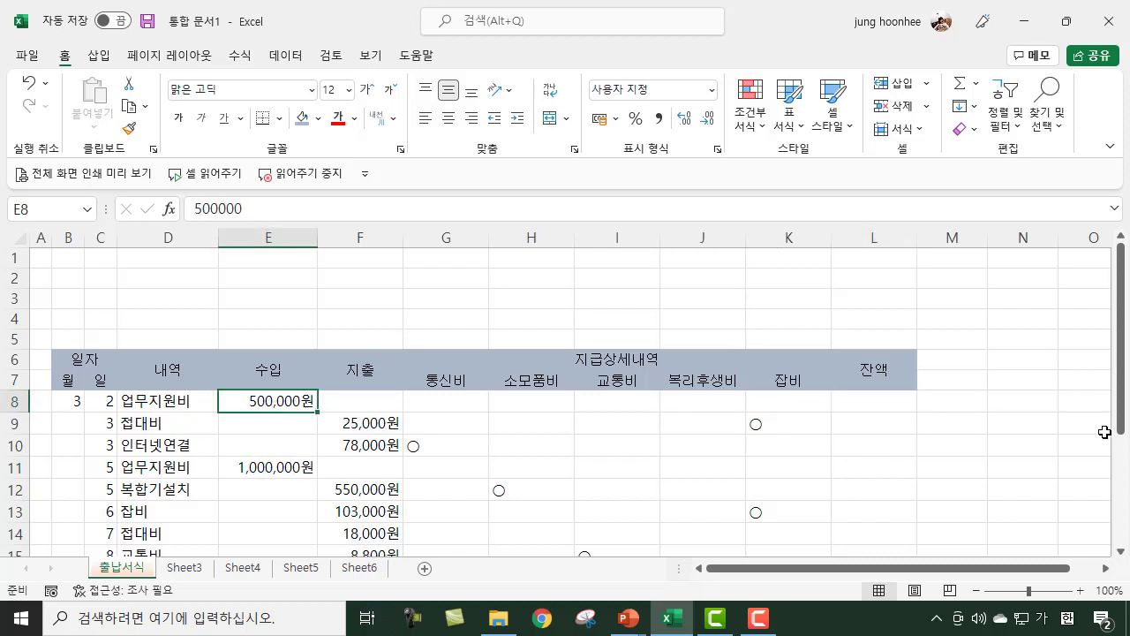
pyautogui.click(881, 401)
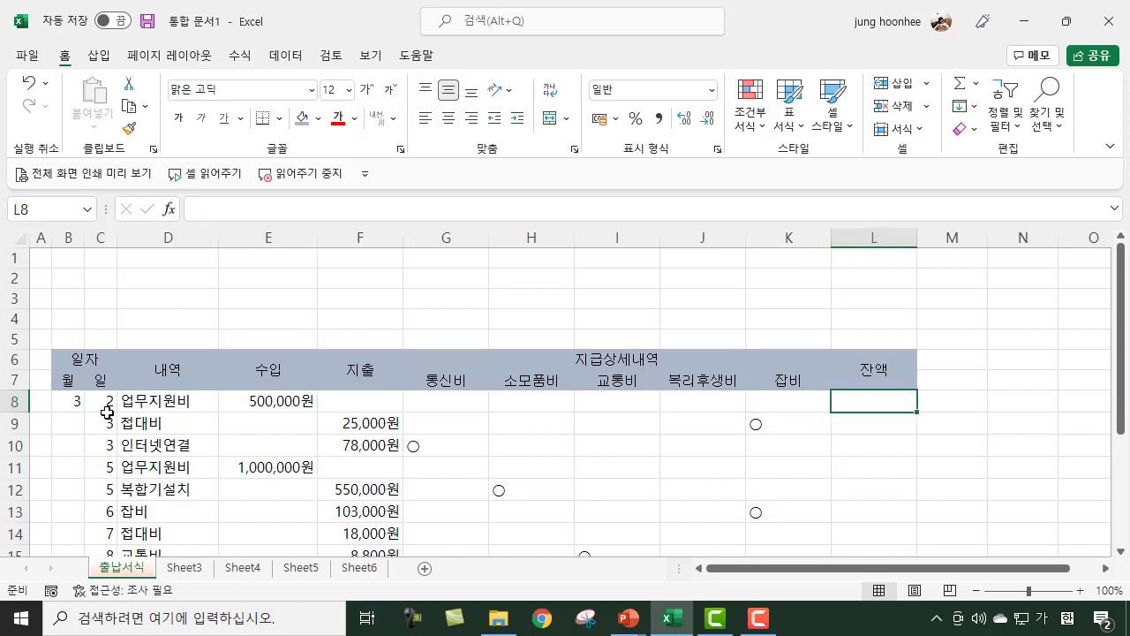
pyautogui.moveTo(105, 404); pyautogui.dragTo(866, 400)
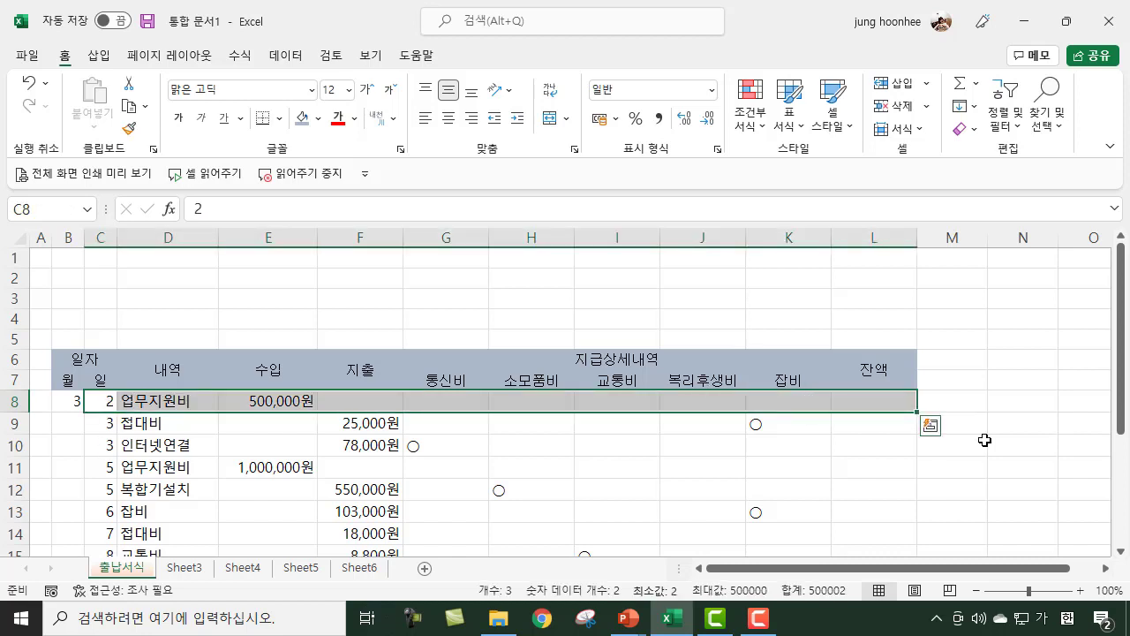
pyautogui.click(875, 402)
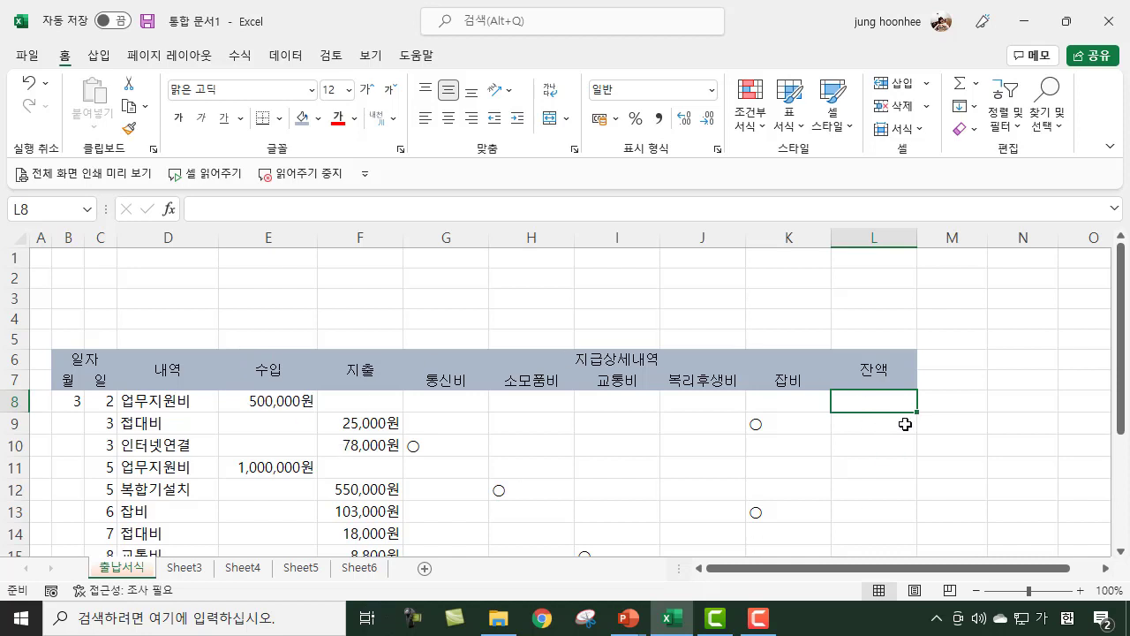
pyautogui.write('=')
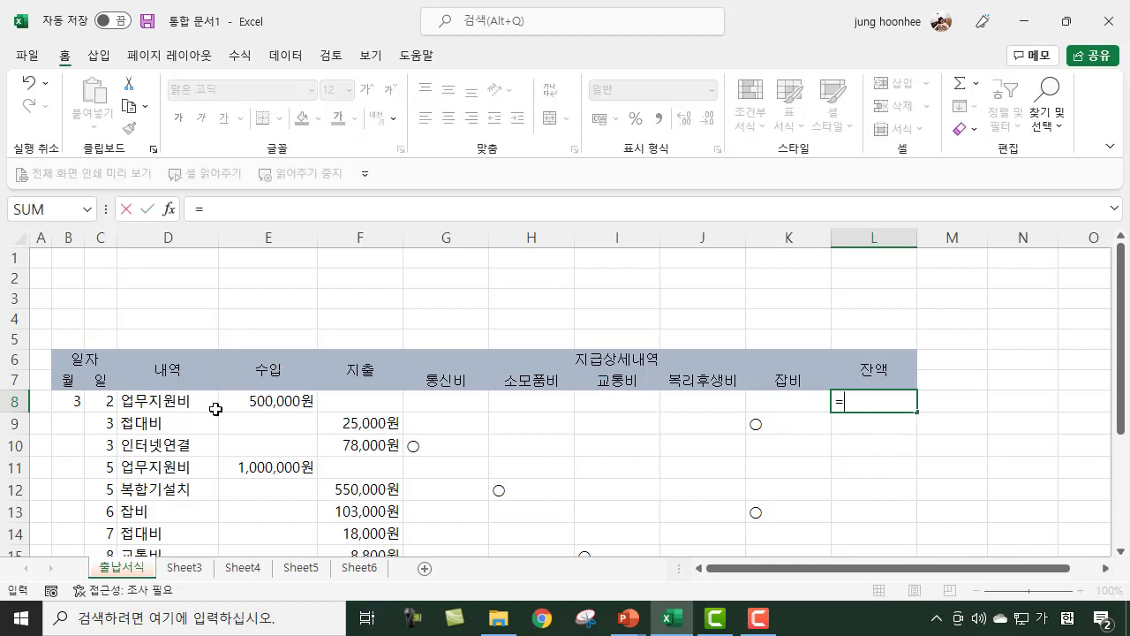
pyautogui.click(280, 403)
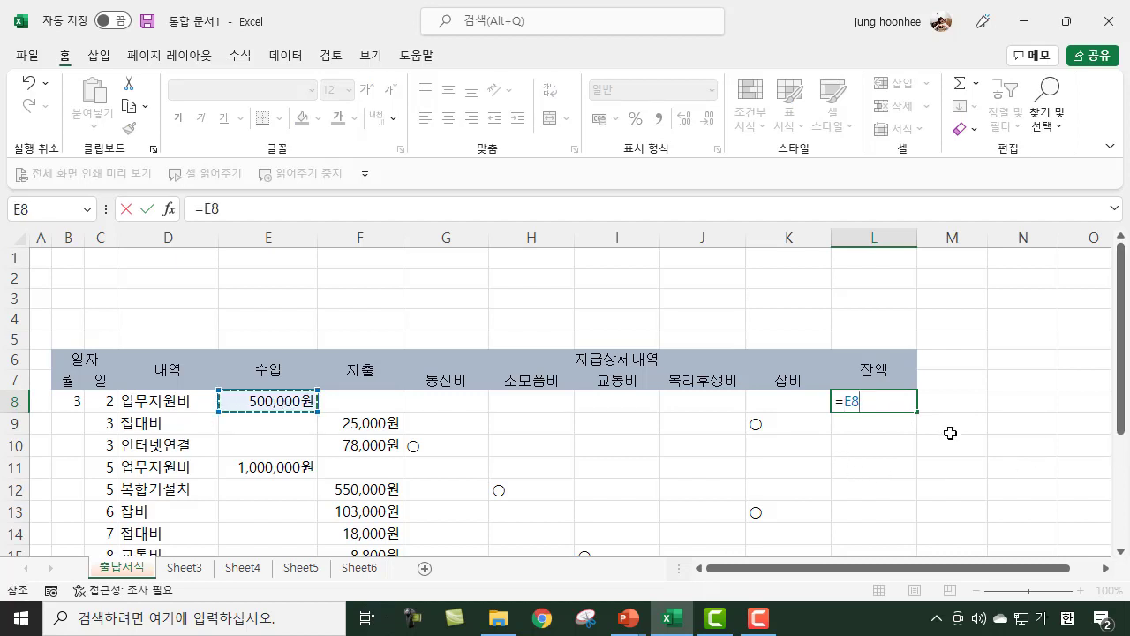
pyautogui.press('BackSpace')
pyautogui.press('BackSpace')
pyautogui.press('BackSpace')
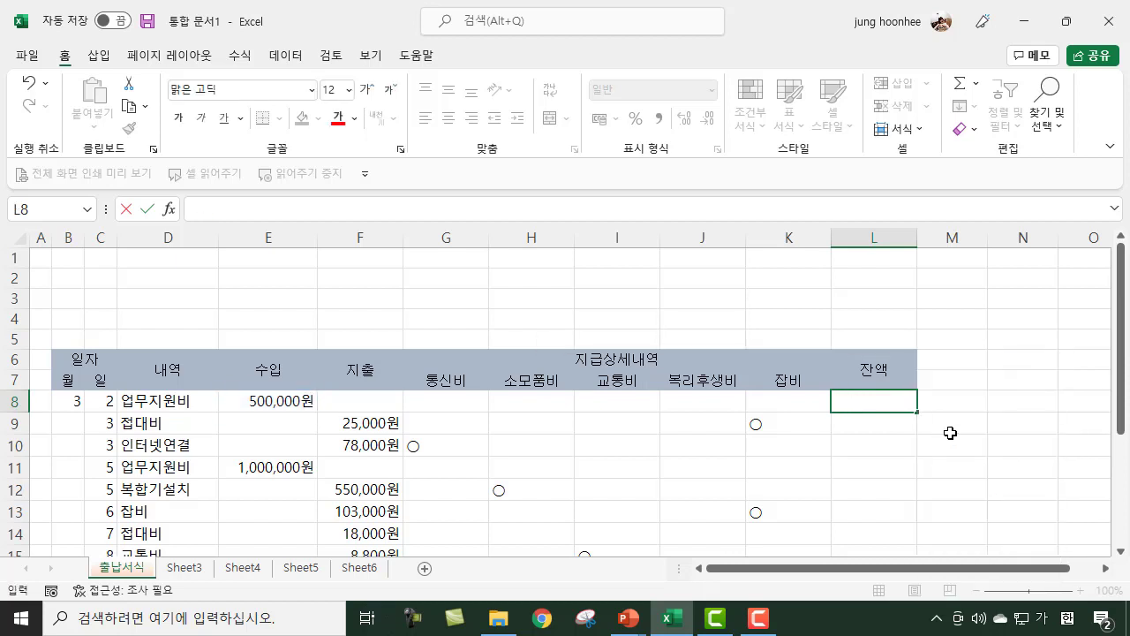
# Step: Enter the formula =E8-F8 in L8 to calculate the first row's 잔액 from 수입 minus 지출
pyautogui.write('=')
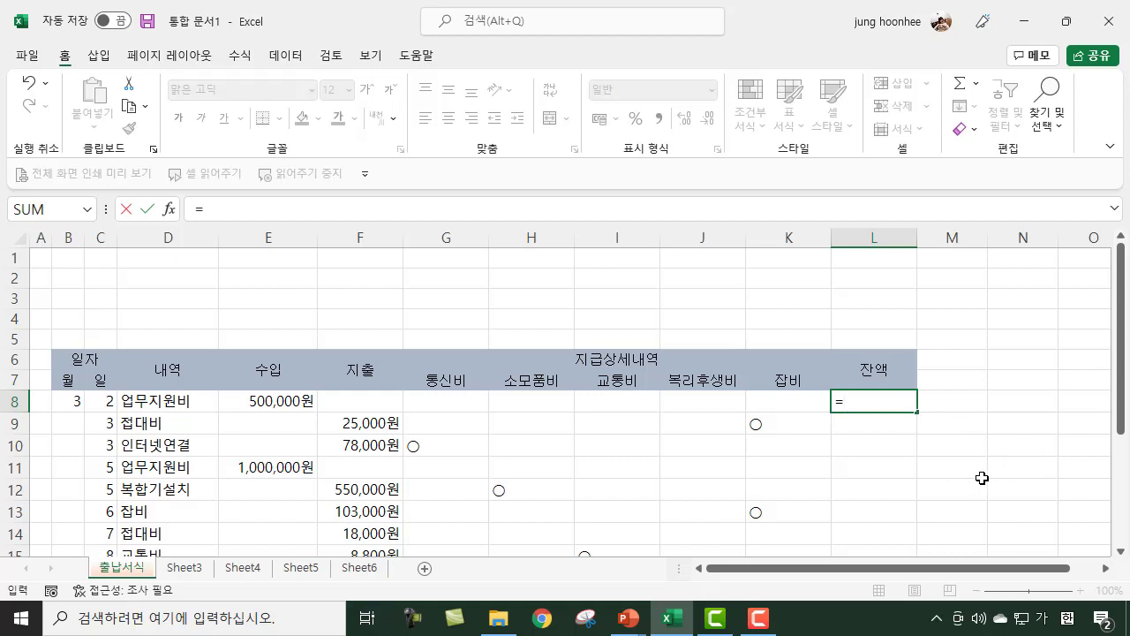
pyautogui.press('Escape')
pyautogui.click(269, 402)
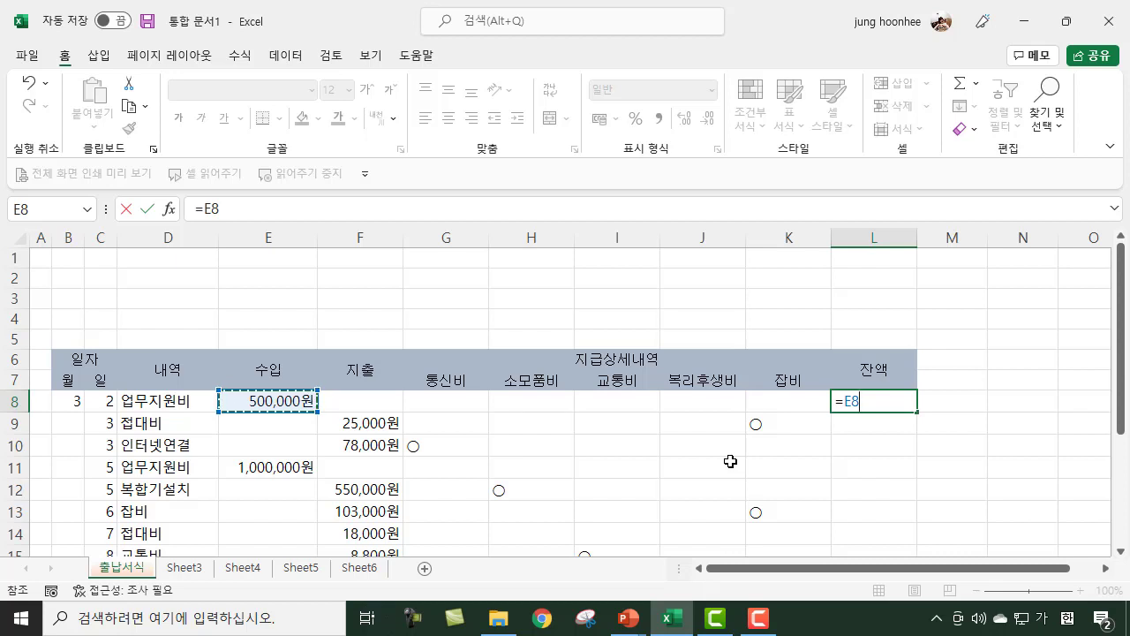
pyautogui.write('-')
pyautogui.click(355, 402)
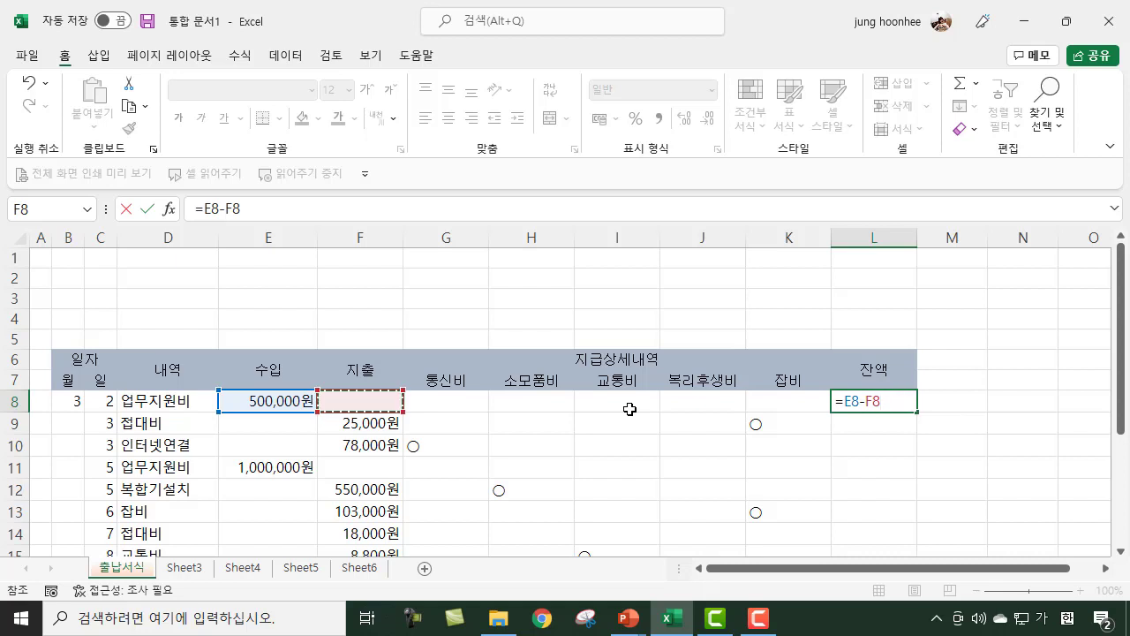
pyautogui.press('Return')
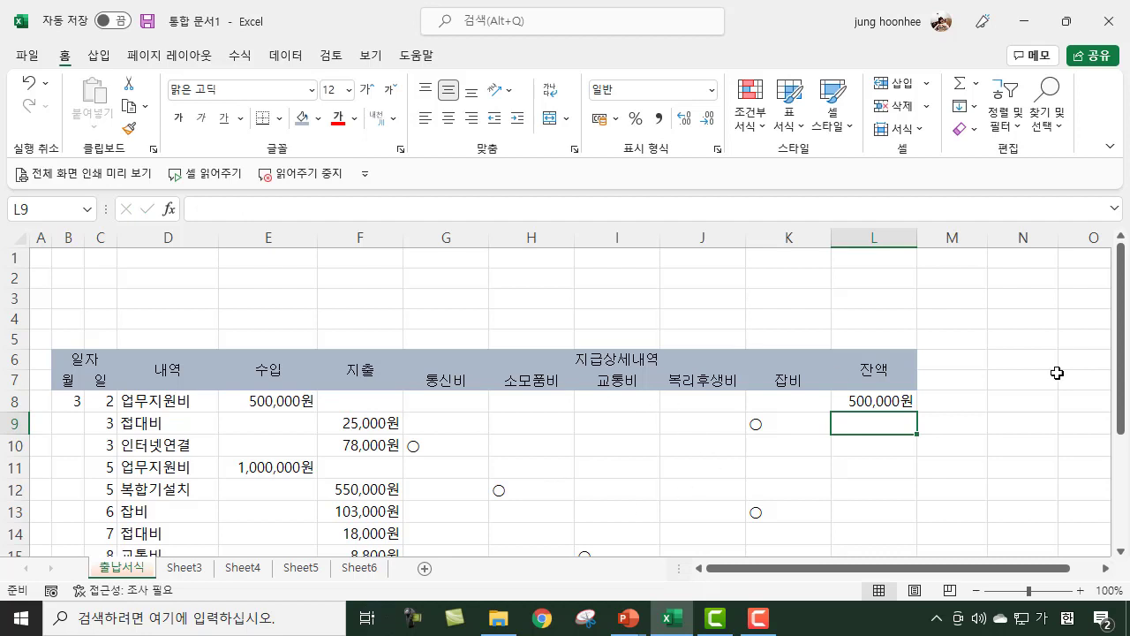
# Step: Review the balance in L8 against the first row's entries and the 접대비 expense in row 9
pyautogui.click(874, 403)
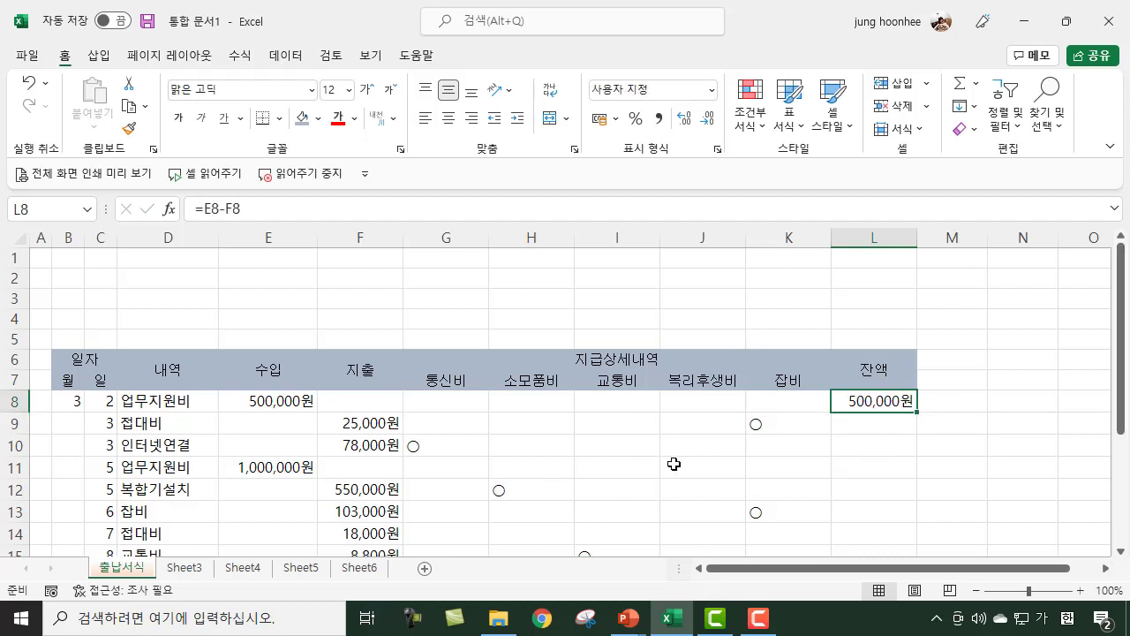
pyautogui.moveTo(97, 401); pyautogui.dragTo(265, 403)
pyautogui.click(902, 408)
pyautogui.click(102, 423)
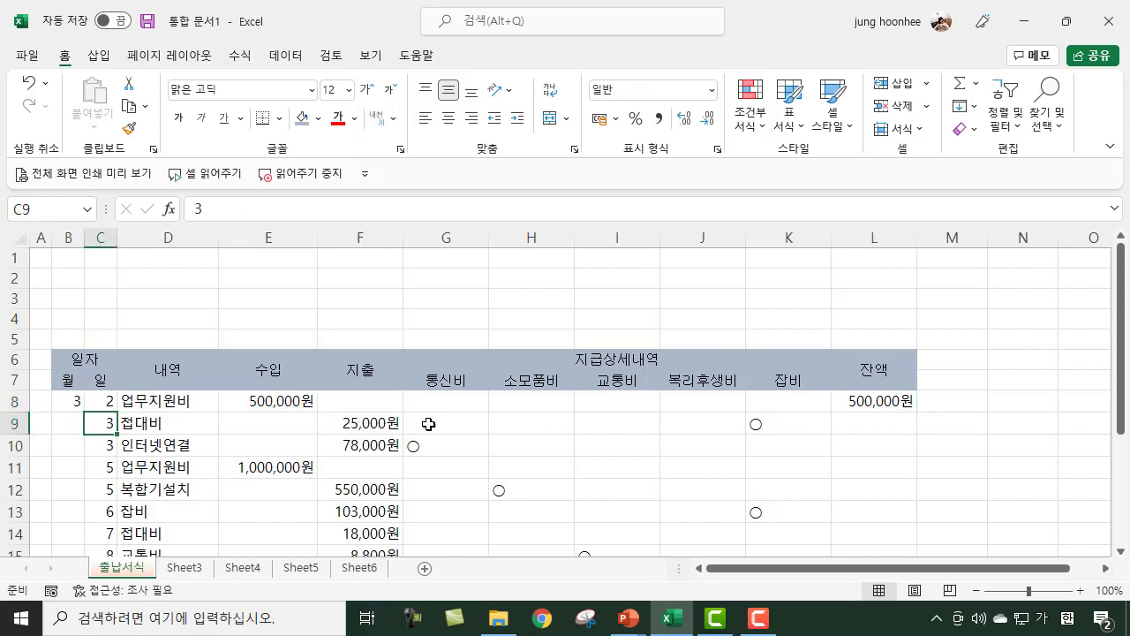
pyautogui.click(877, 400)
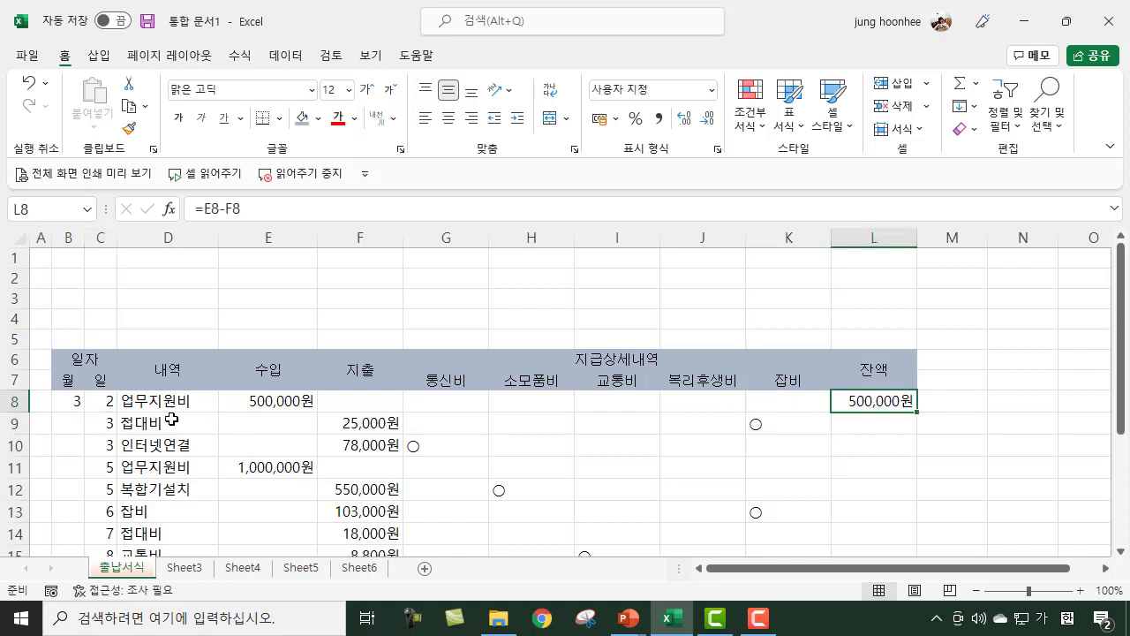
pyautogui.click(377, 427)
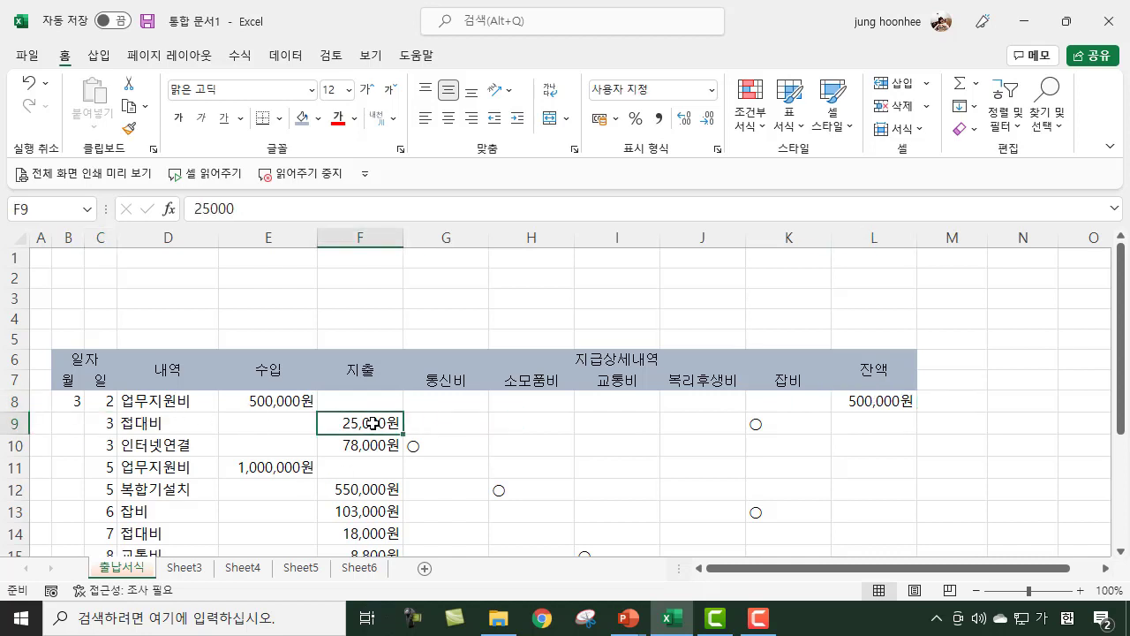
# Step: Enter the running balance formula =L8+E9-F9 in L9
pyautogui.click(882, 424)
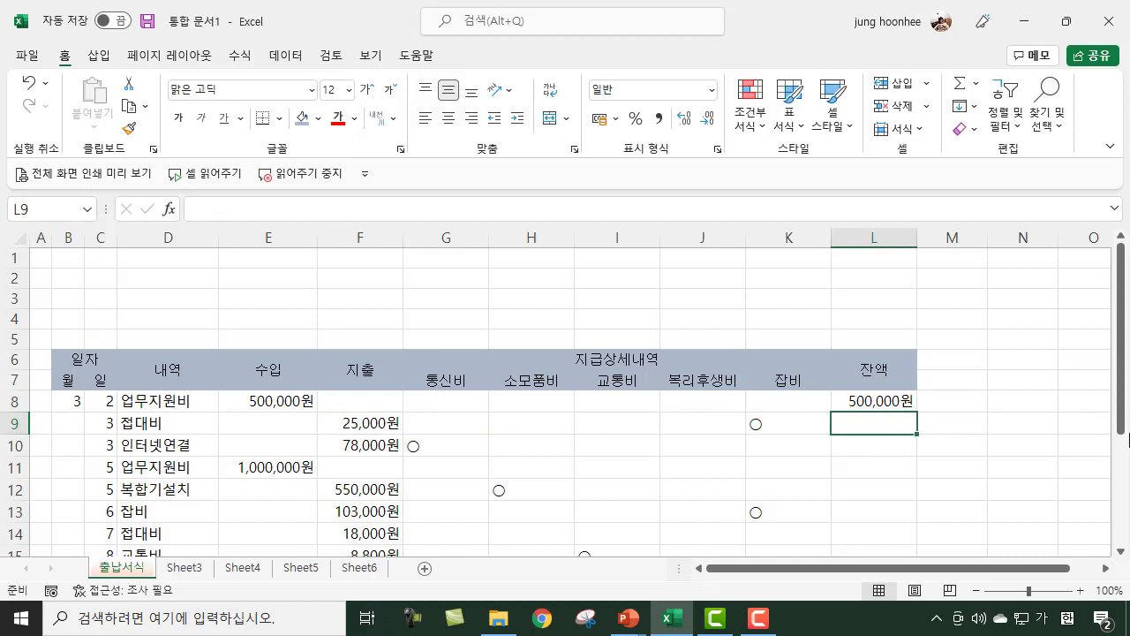
pyautogui.write('=')
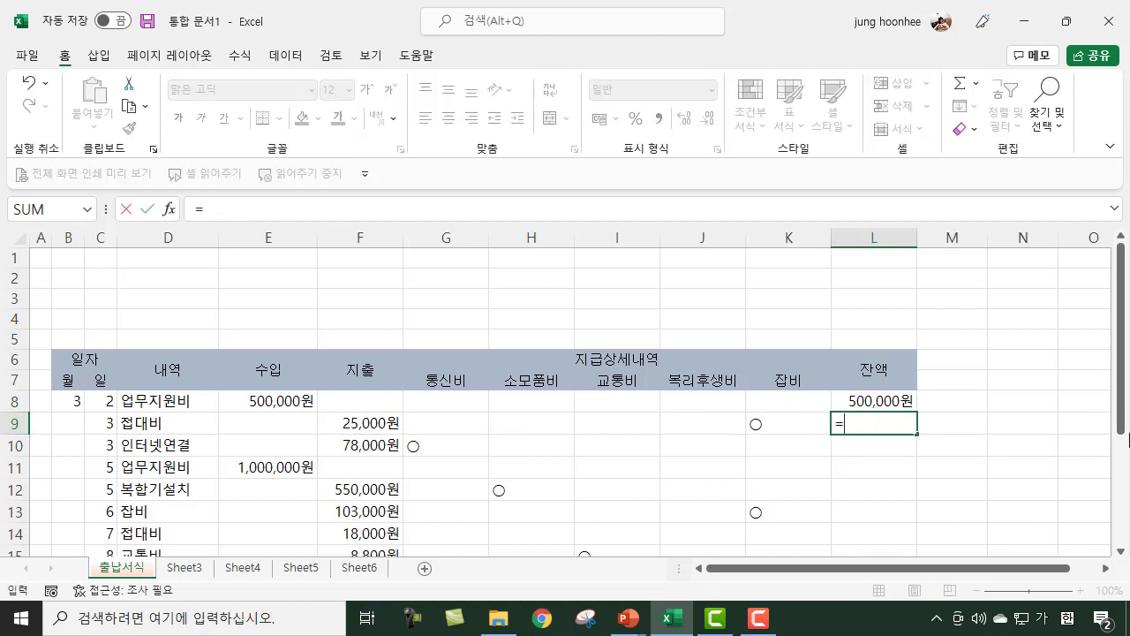
pyautogui.click(871, 400)
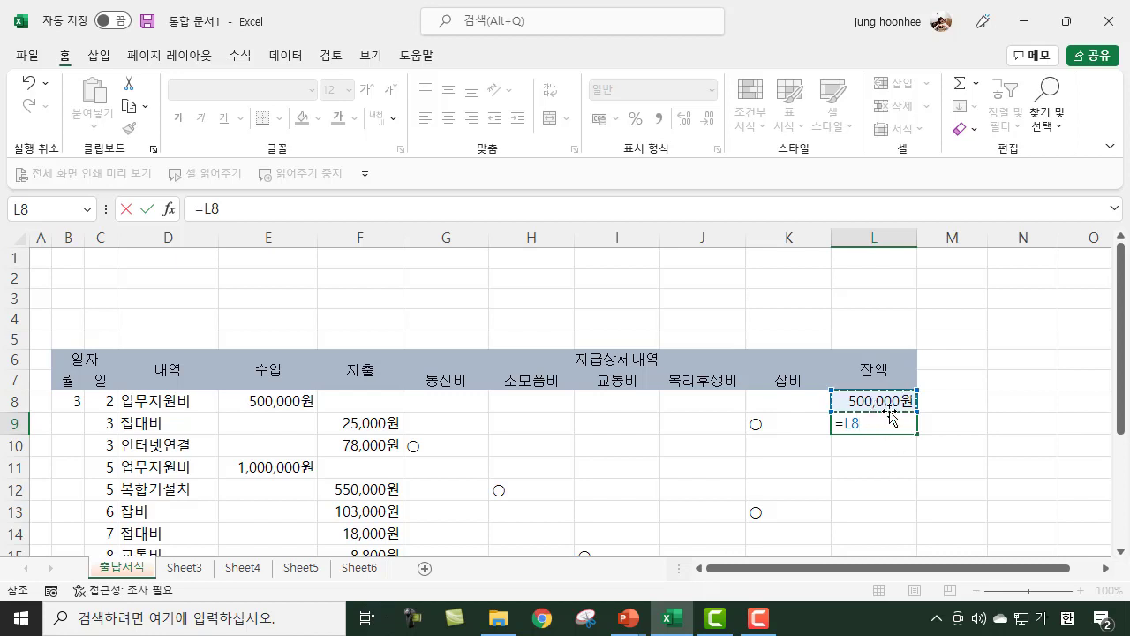
pyautogui.write('+')
pyautogui.click(276, 427)
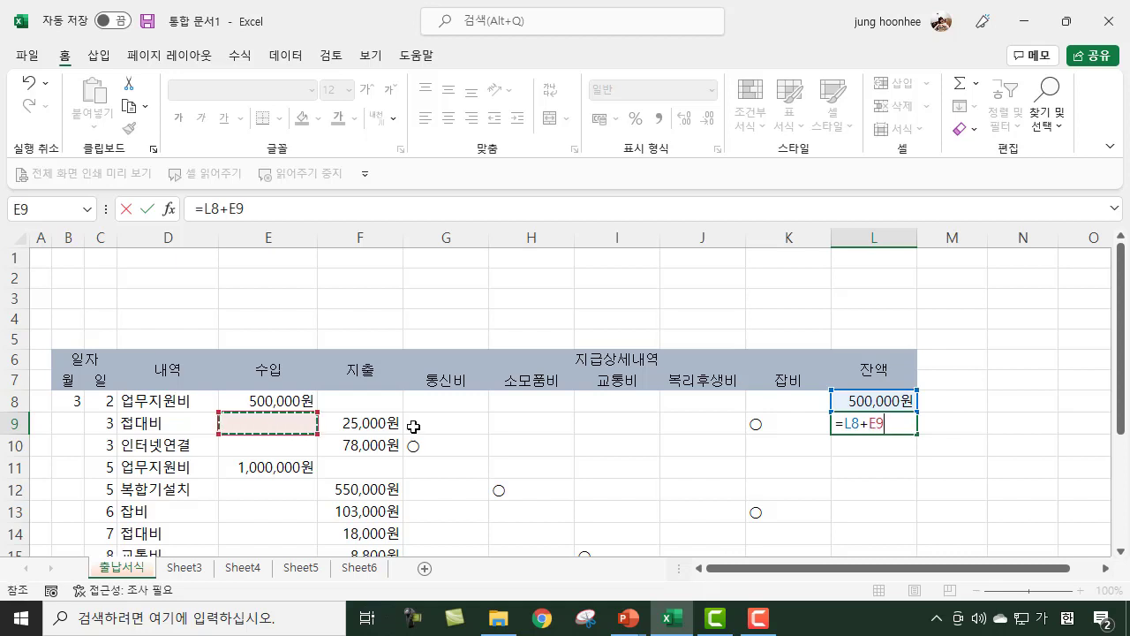
pyautogui.write('-')
pyautogui.click(357, 424)
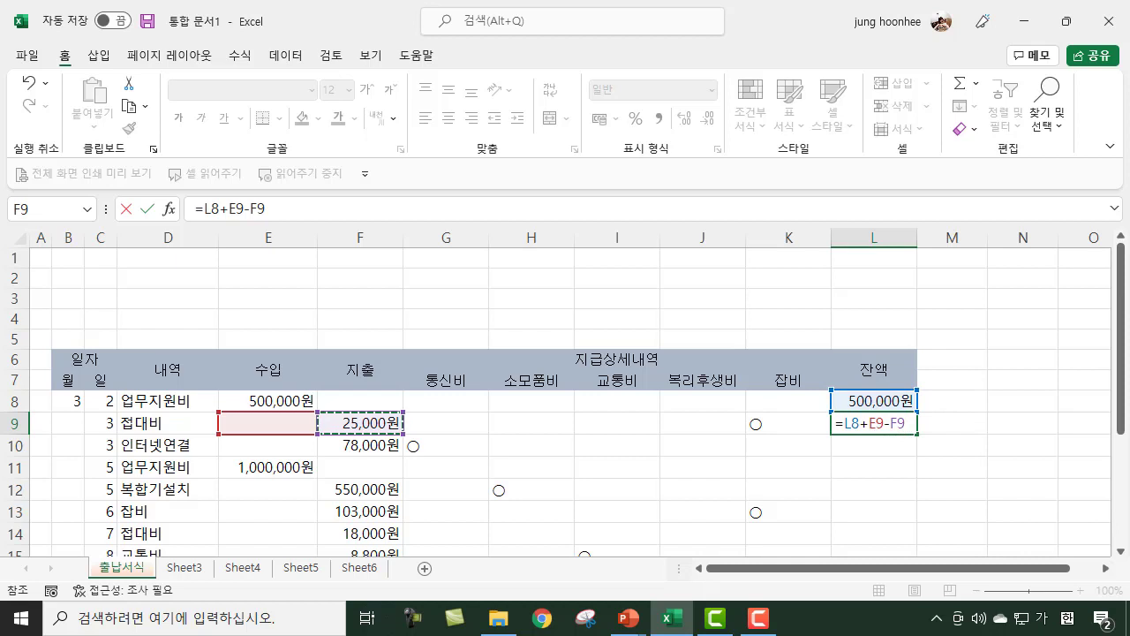
pyautogui.press('Return')
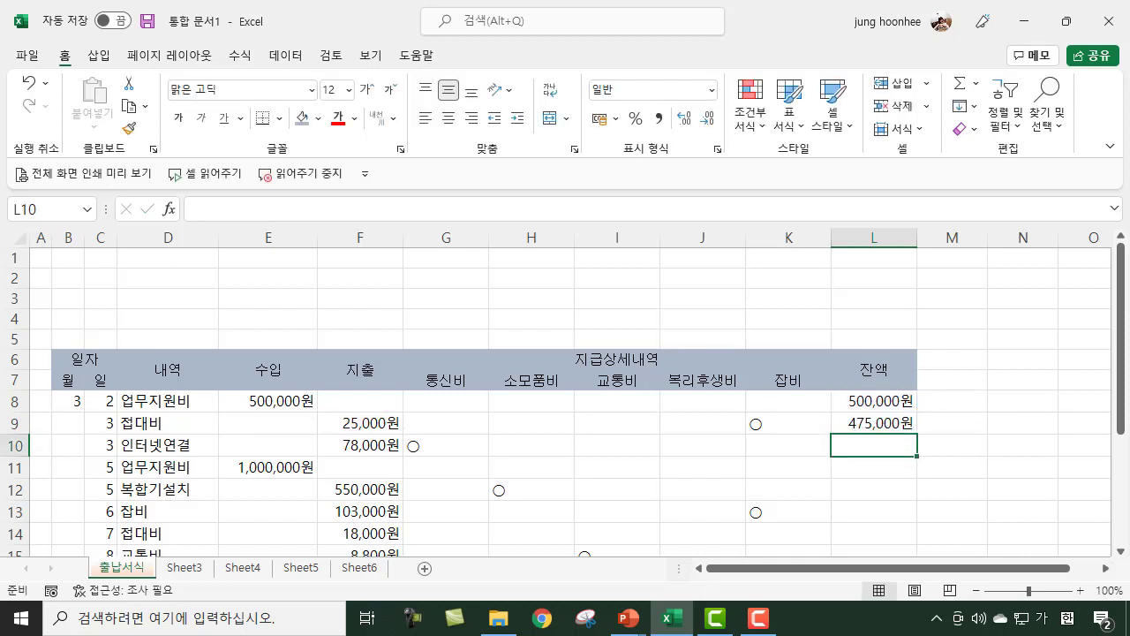
# Step: Change the 접대비 expense in F9 to 35000
pyautogui.click(859, 418)
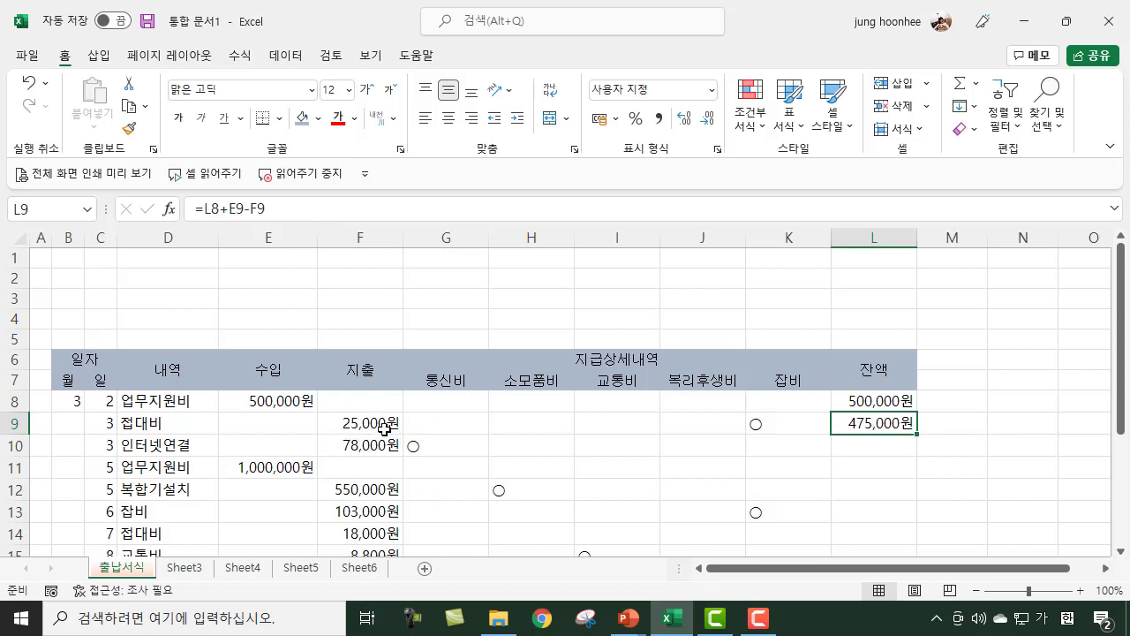
pyautogui.click(133, 425)
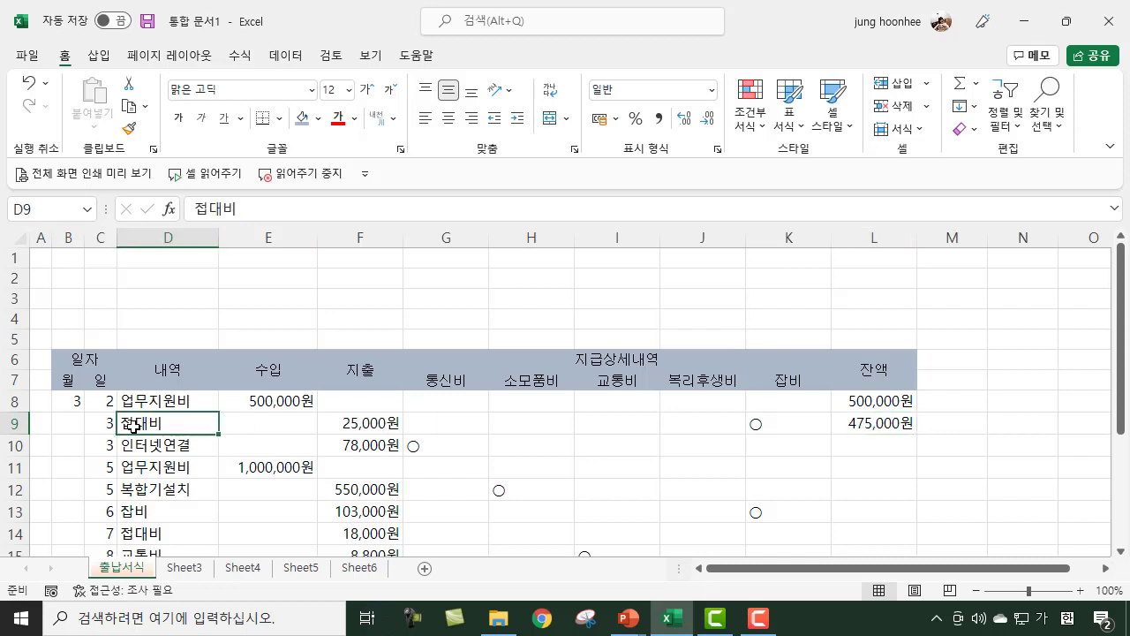
pyautogui.click(376, 425)
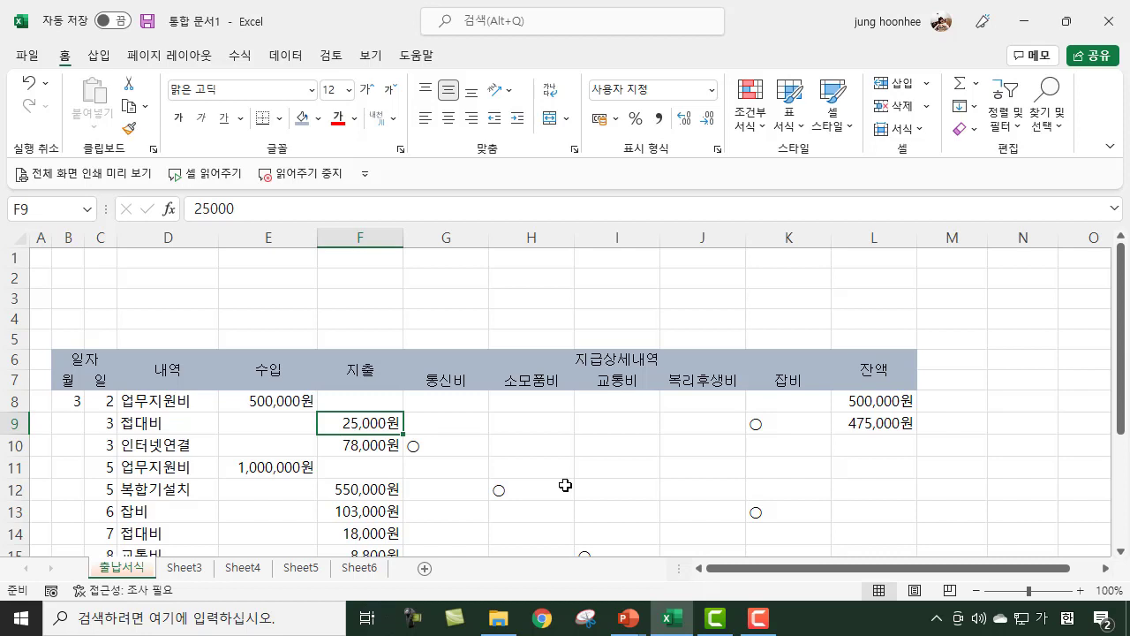
pyautogui.write('35000')
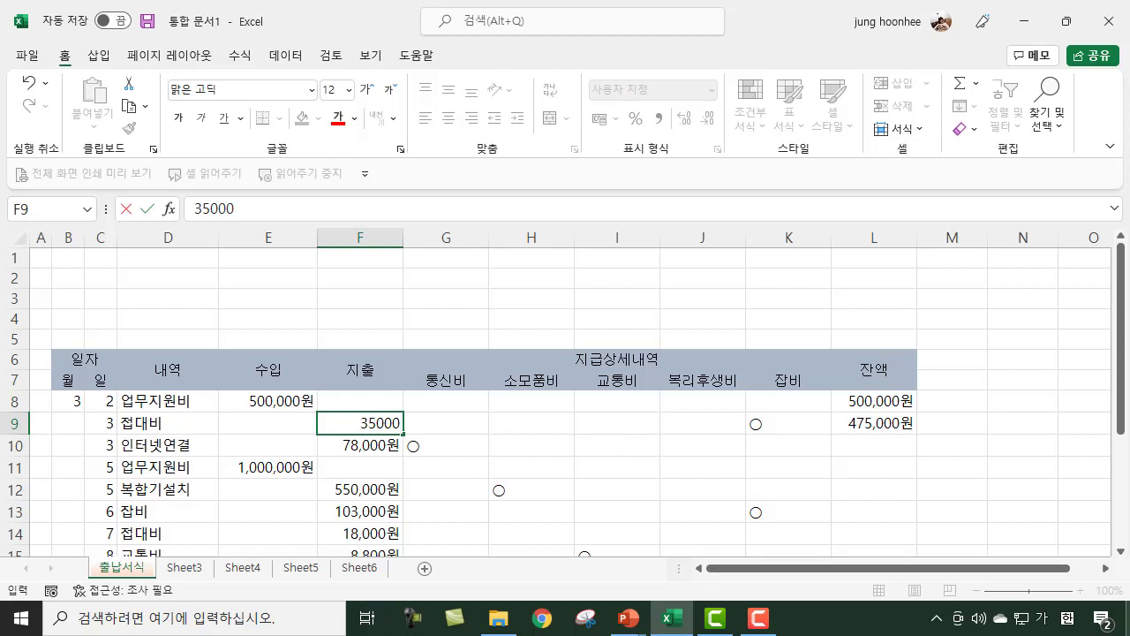
pyautogui.press('Return')
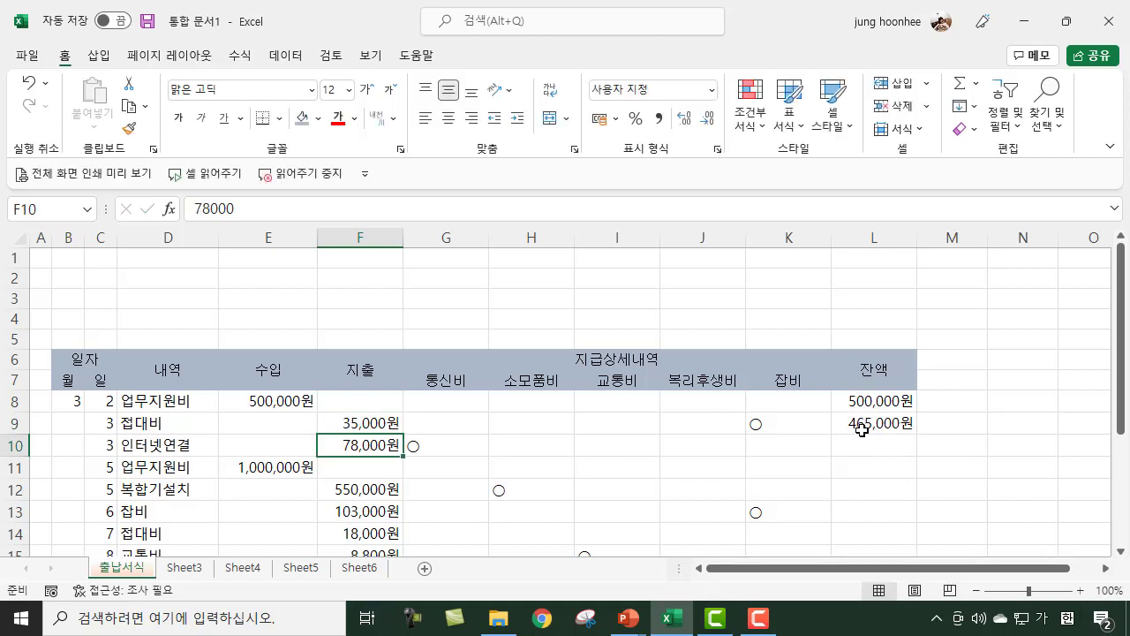
# Step: Examine the L9 balance formula, the empty 잔액 cells beneath it, and row 10's 수입 and 지출 cells
pyautogui.click(861, 426)
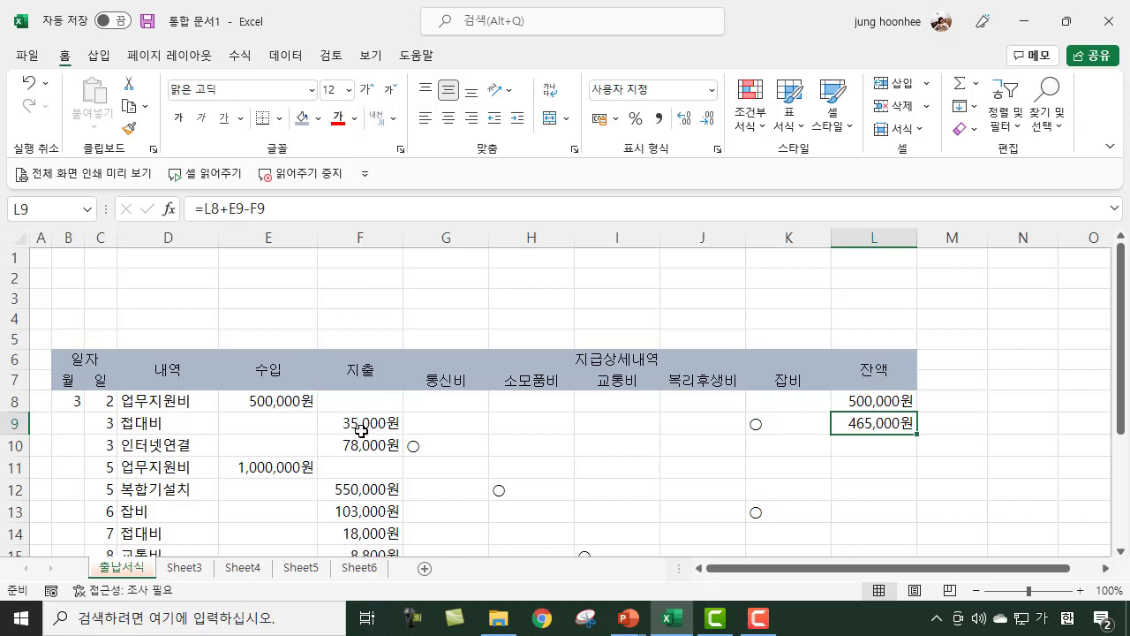
pyautogui.click(870, 442)
pyautogui.click(878, 424)
pyautogui.click(874, 441)
pyautogui.click(867, 467)
pyautogui.click(867, 488)
pyautogui.click(877, 423)
pyautogui.click(876, 446)
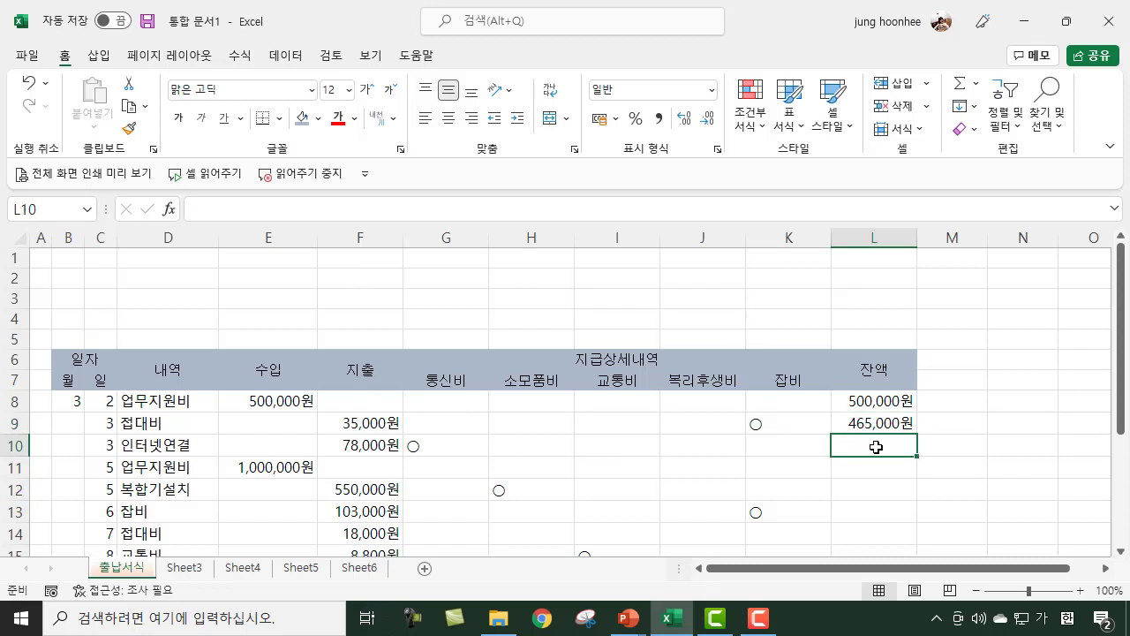
pyautogui.click(863, 422)
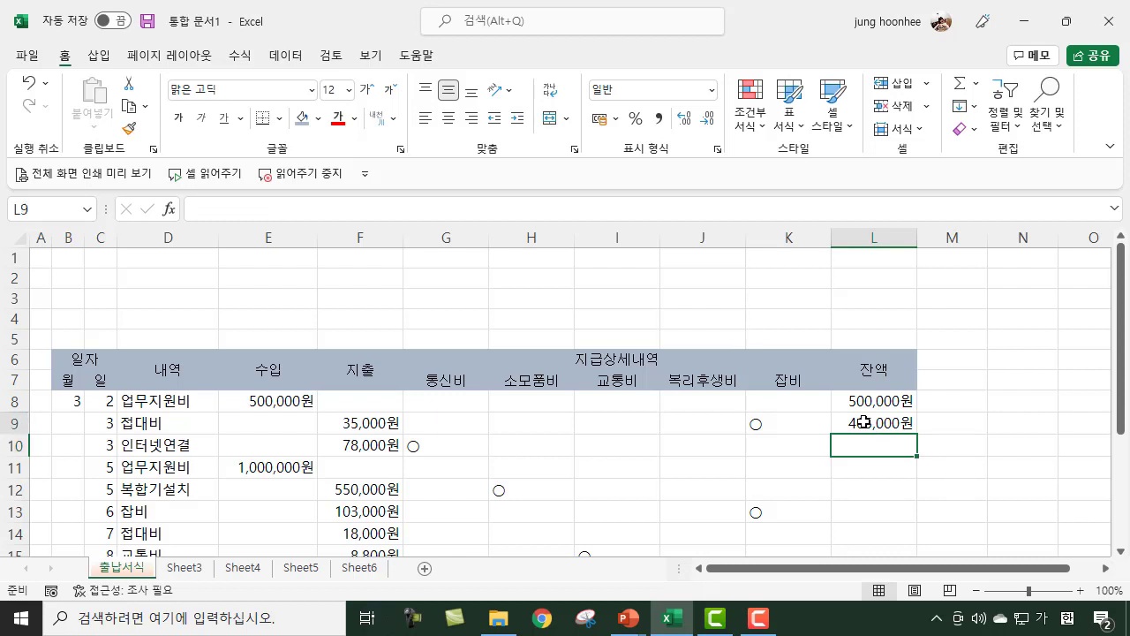
pyautogui.click(259, 445)
pyautogui.click(379, 443)
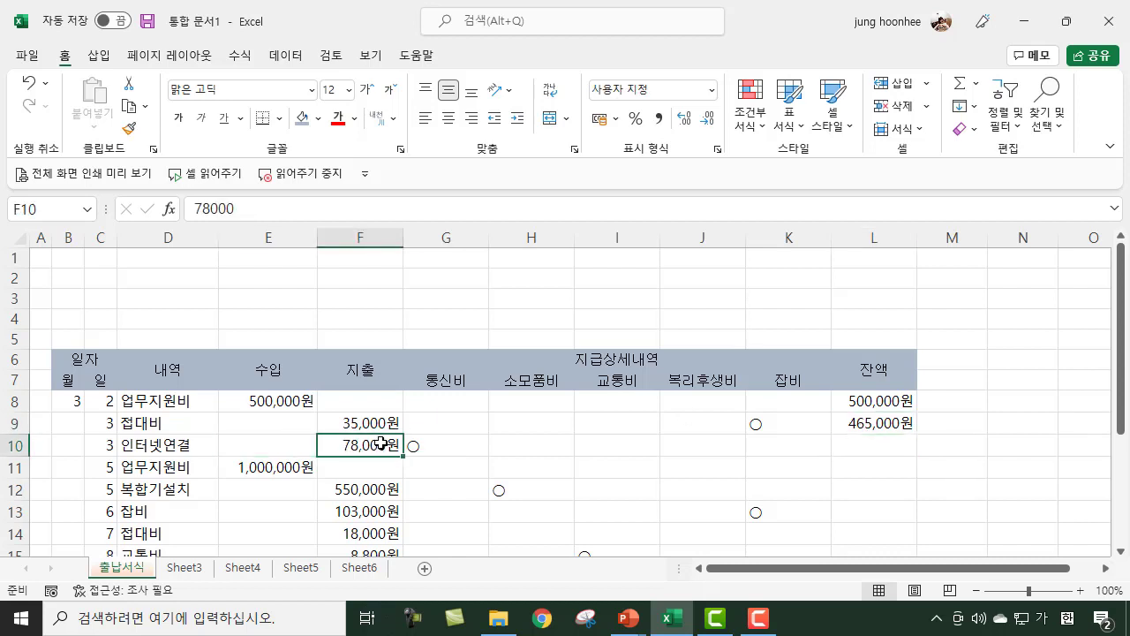
# Step: Fill the running balance formula from L9 down through L16
pyautogui.click(886, 424)
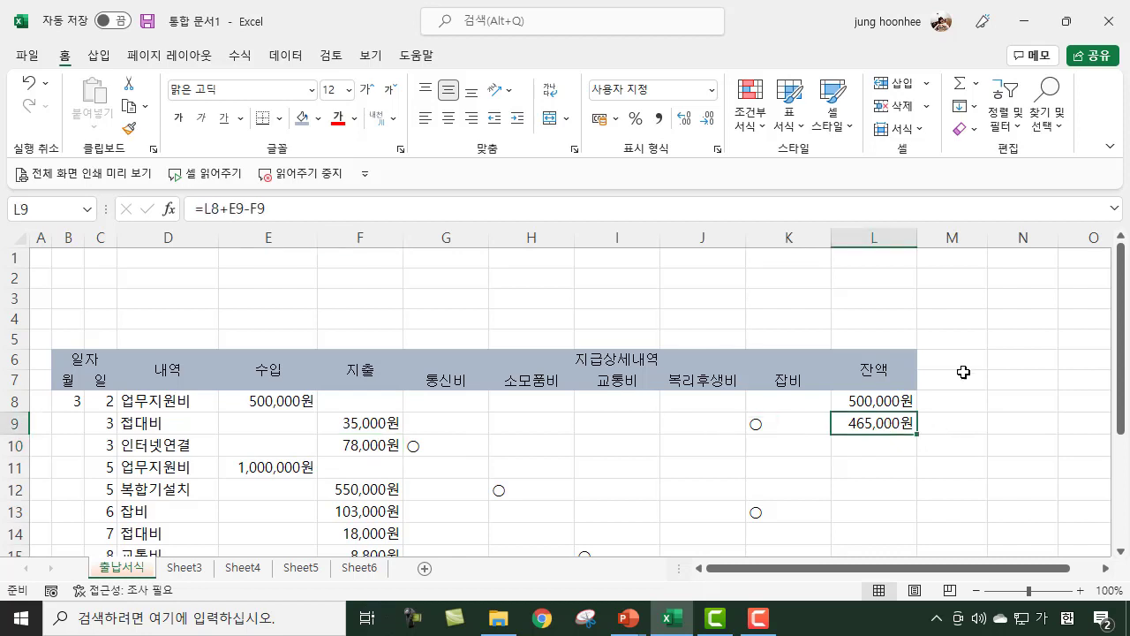
pyautogui.scroll(-1, 1071, 379)
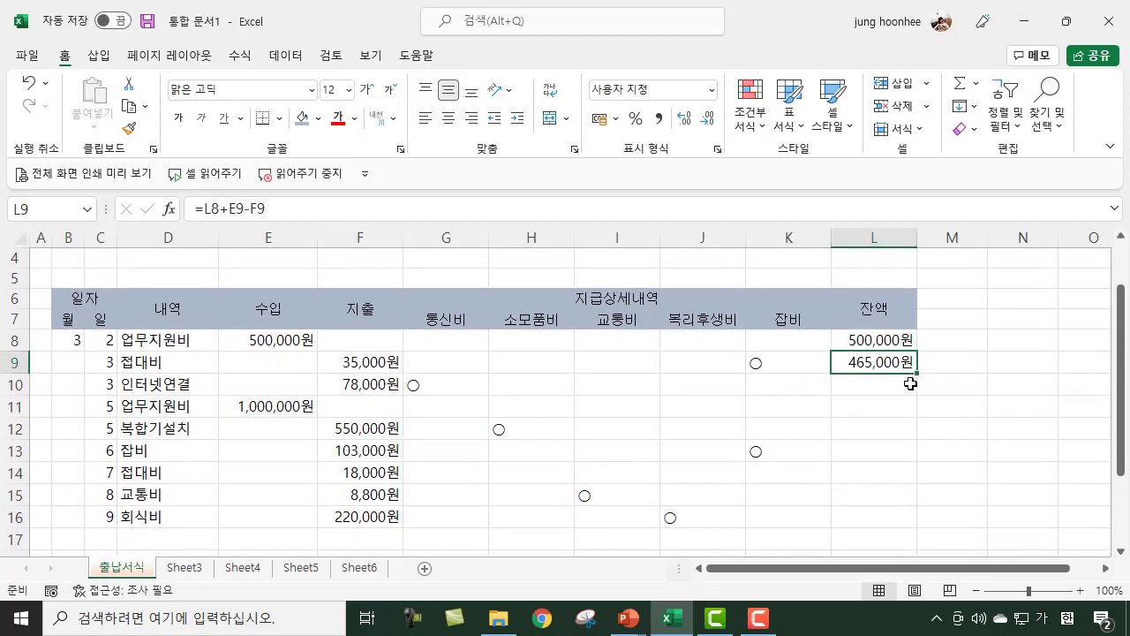
pyautogui.moveTo(918, 374); pyautogui.dragTo(915, 534)
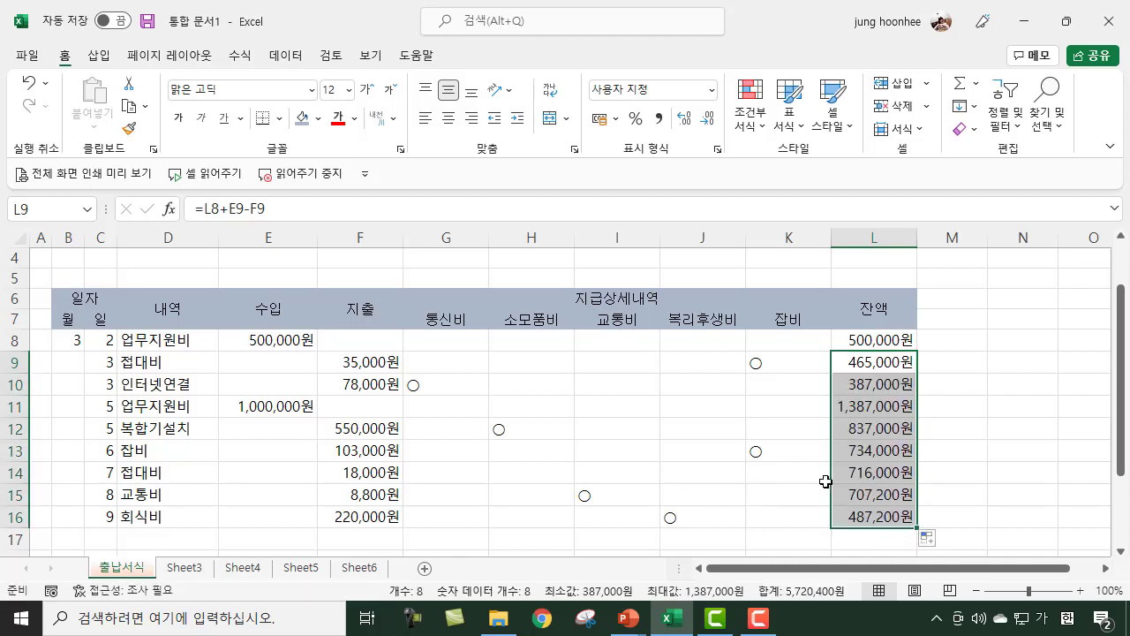
pyautogui.click(950, 464)
# Step: Check the 잔액 column's values and copied formulas from L8 down to the last entry in L16
pyautogui.click(891, 408)
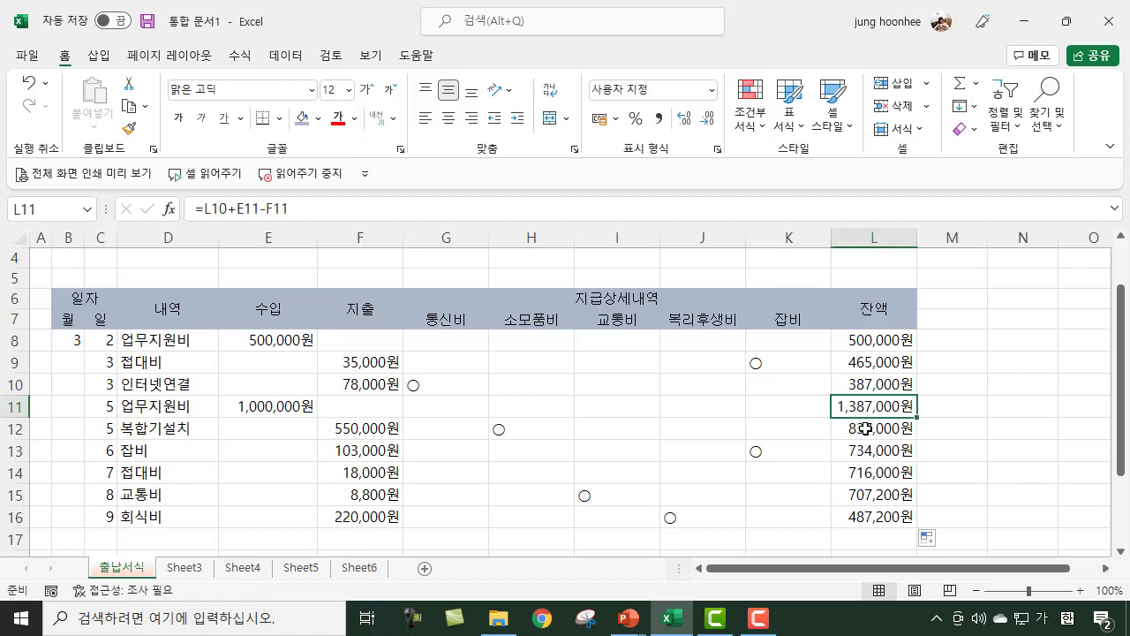
pyautogui.click(884, 473)
pyautogui.click(869, 501)
pyautogui.click(864, 538)
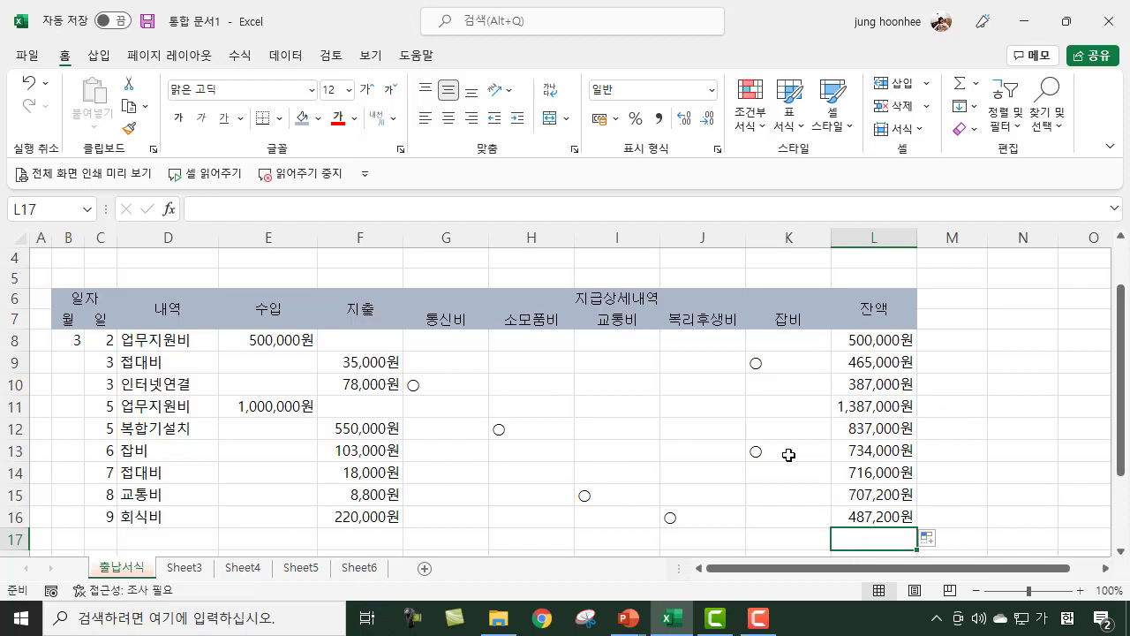
pyautogui.click(875, 340)
pyautogui.click(874, 387)
pyautogui.click(869, 450)
pyautogui.click(874, 491)
pyautogui.click(872, 518)
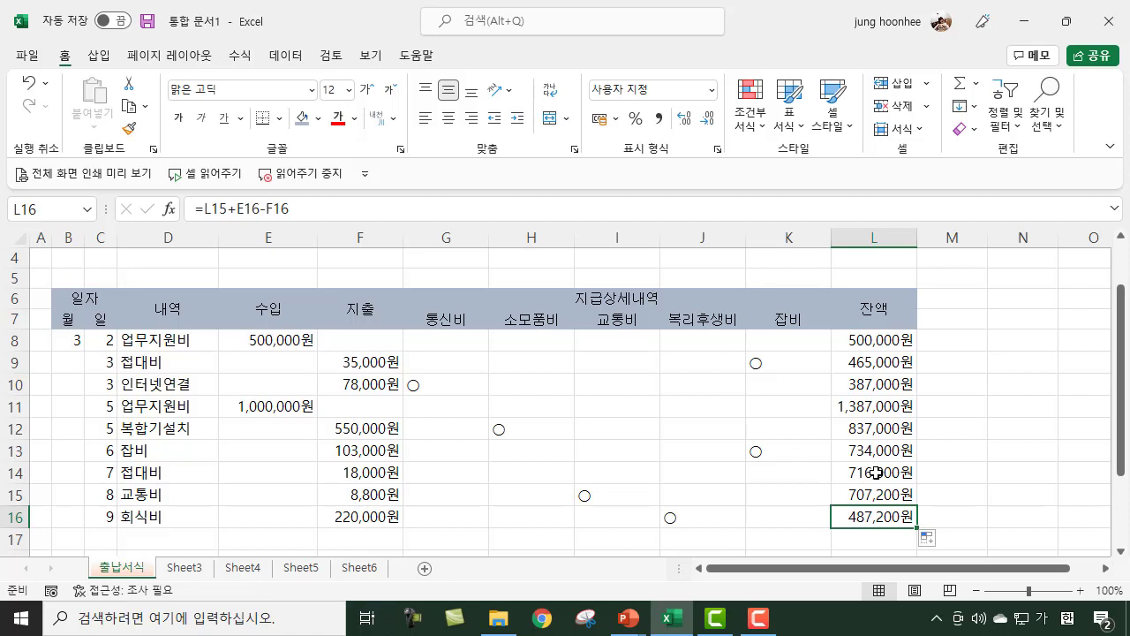
pyautogui.scroll(-2, 533, 441)
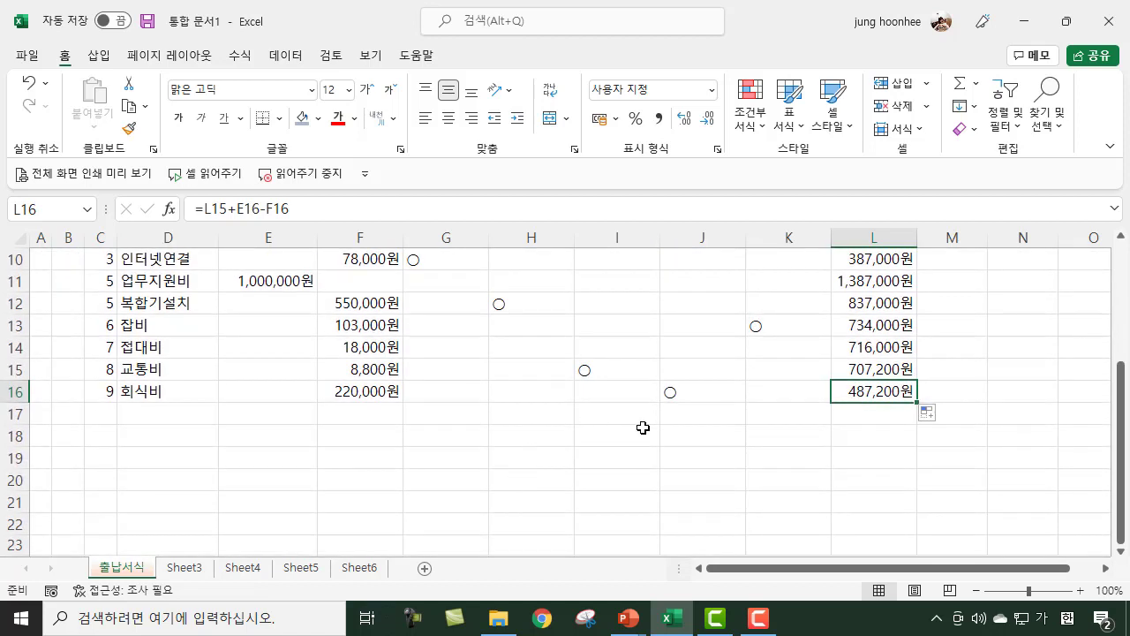
# Step: Merge and center B22:D22 below the ledger entries and label the merged cell 합 계
pyautogui.scroll(-2, 643, 428)
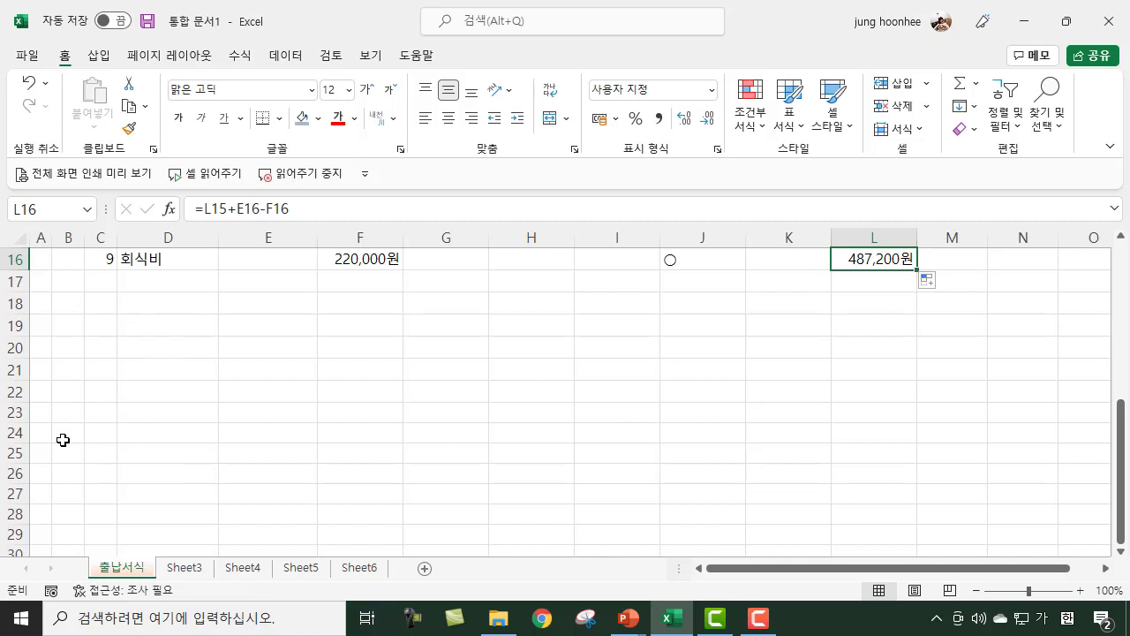
pyautogui.click(54, 393)
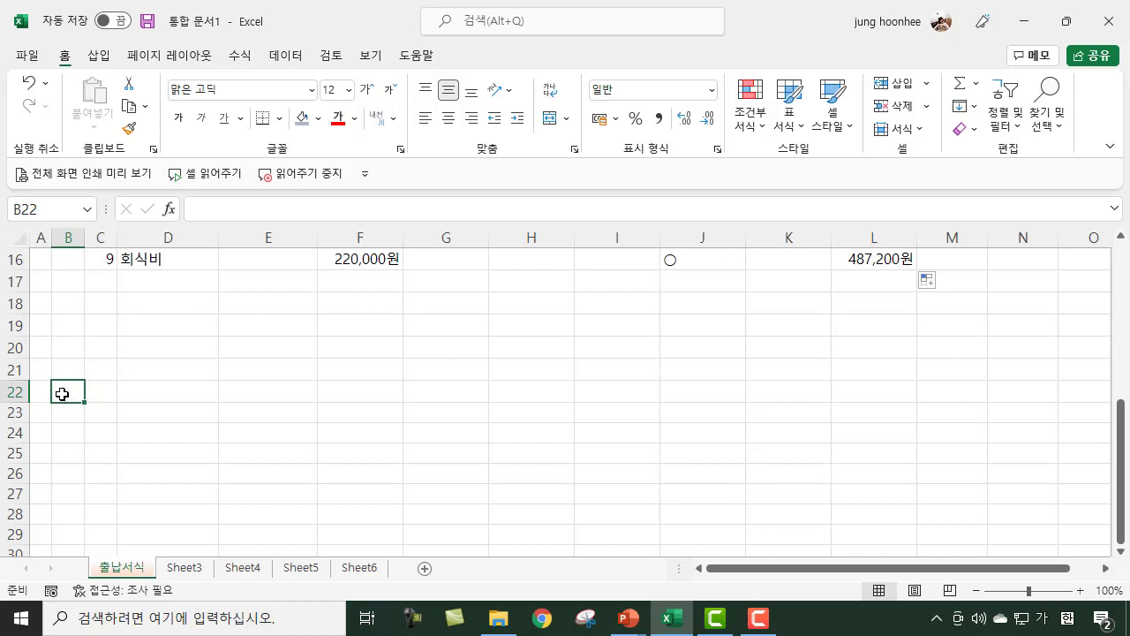
pyautogui.moveTo(66, 391); pyautogui.dragTo(158, 402)
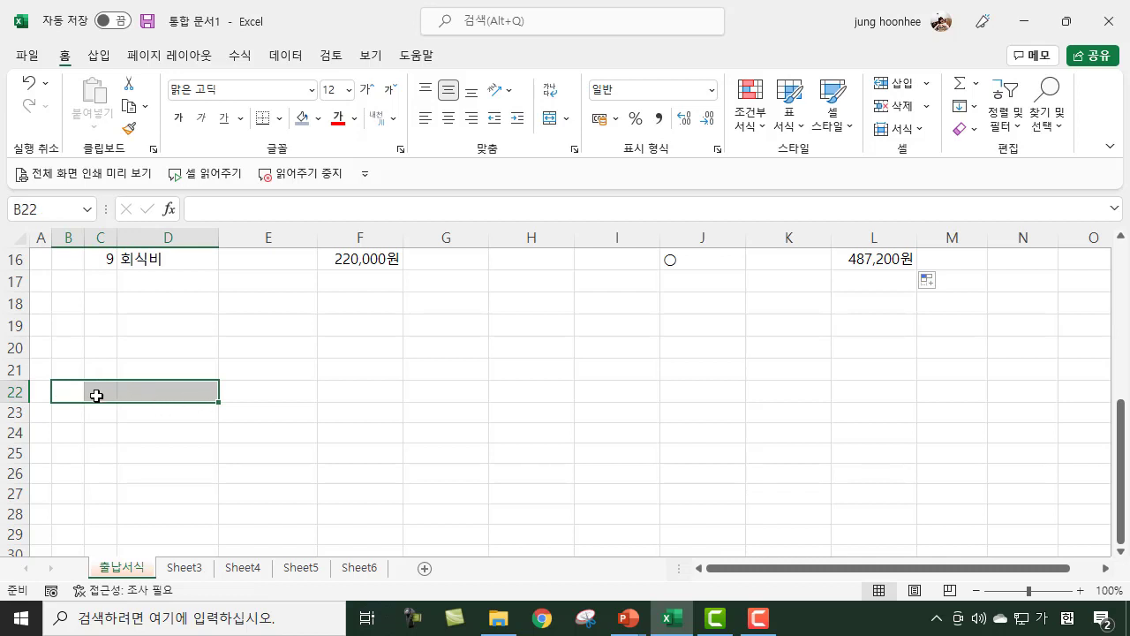
pyautogui.click(555, 120)
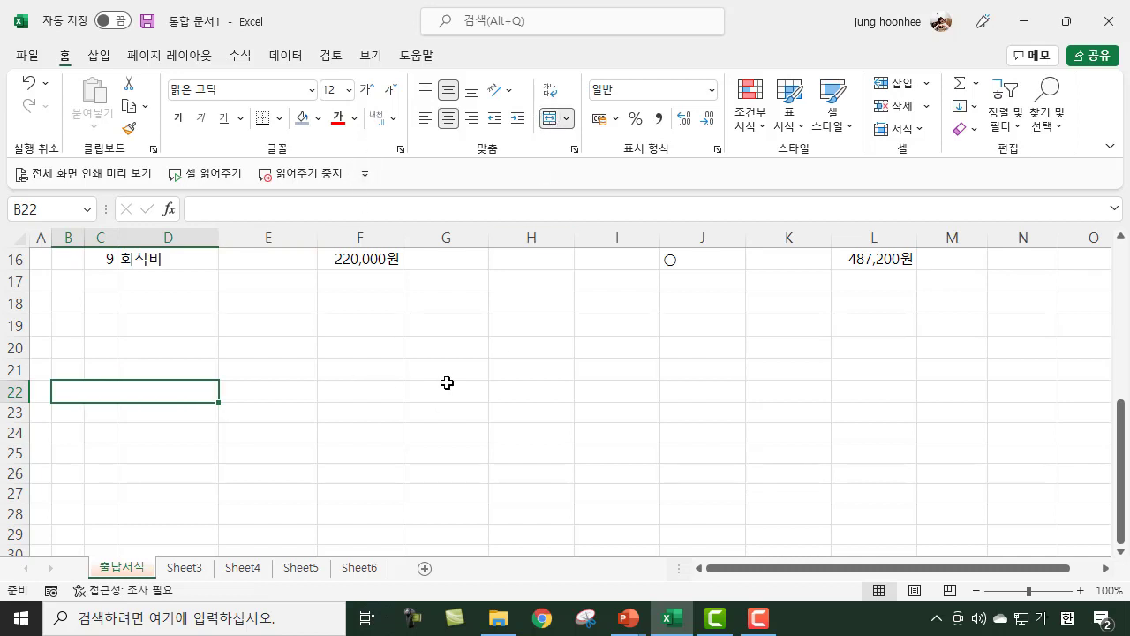
pyautogui.write('합 ')
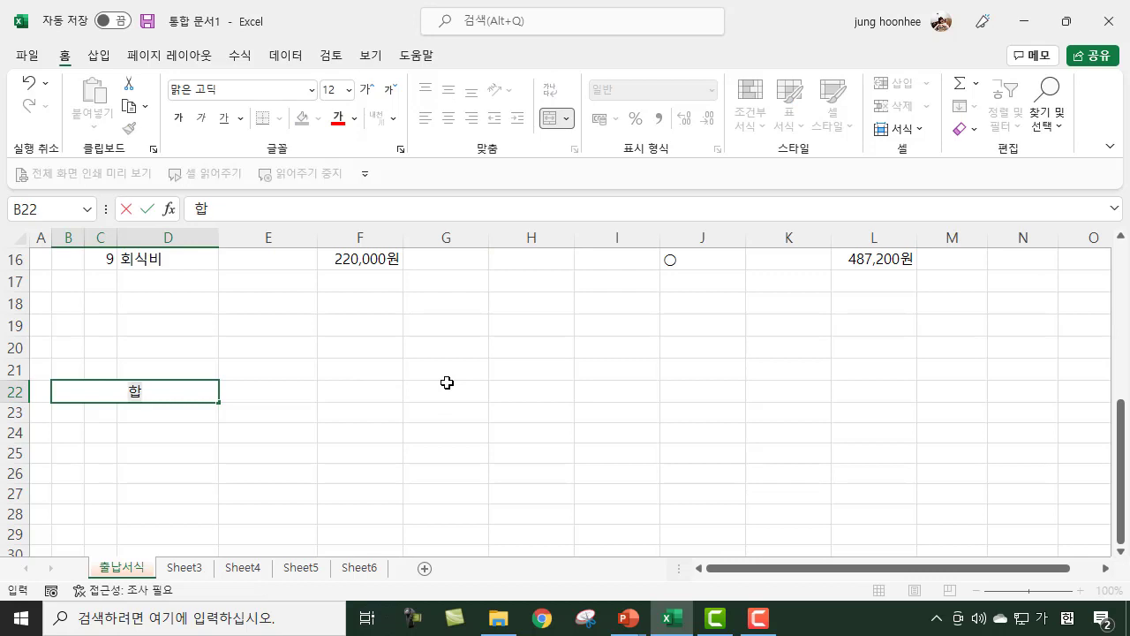
pyautogui.write('계')
pyautogui.hotkey('ctrl', 'Return')
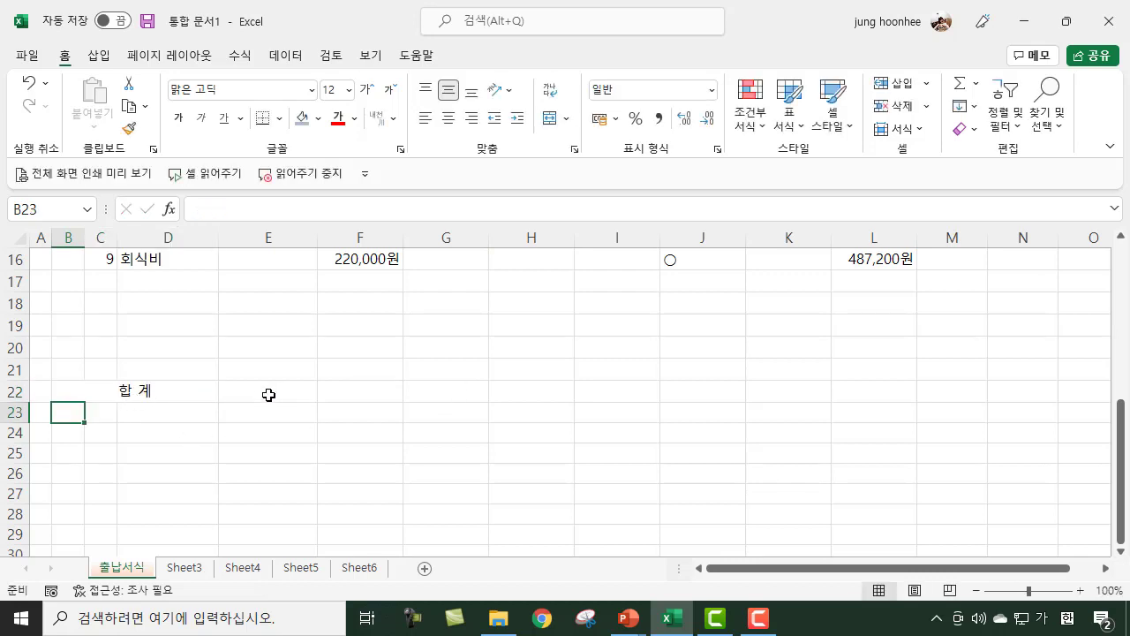
pyautogui.click(197, 389)
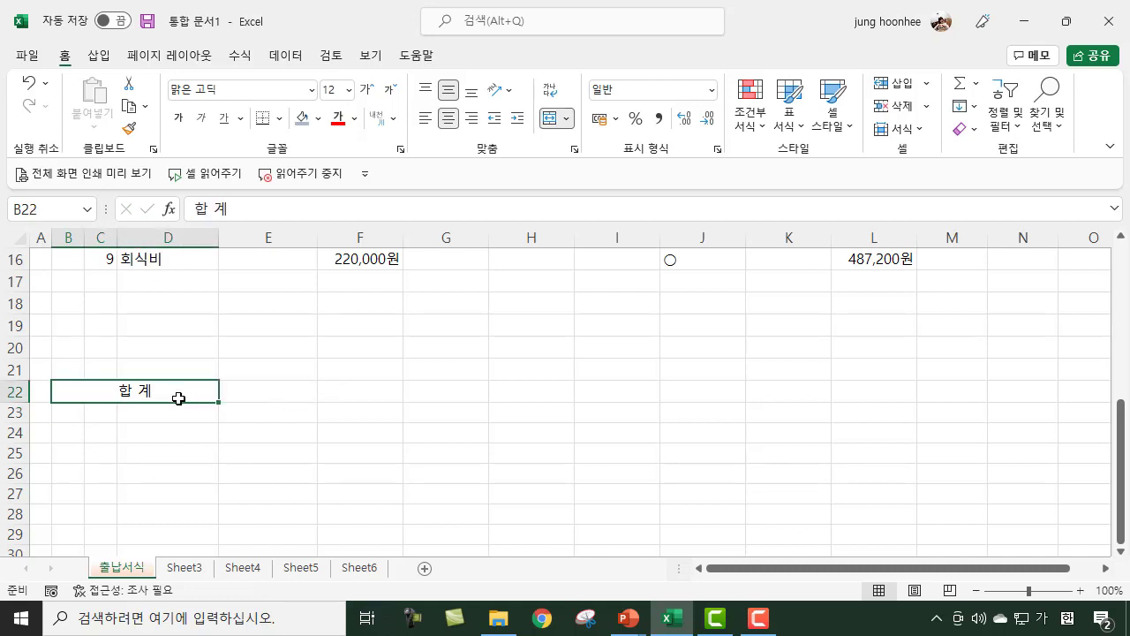
# Step: Compare the 합 계 row with the header rows and ledger entries to see which column E22 belongs to
pyautogui.click(276, 390)
pyautogui.scroll(5, 469, 381)
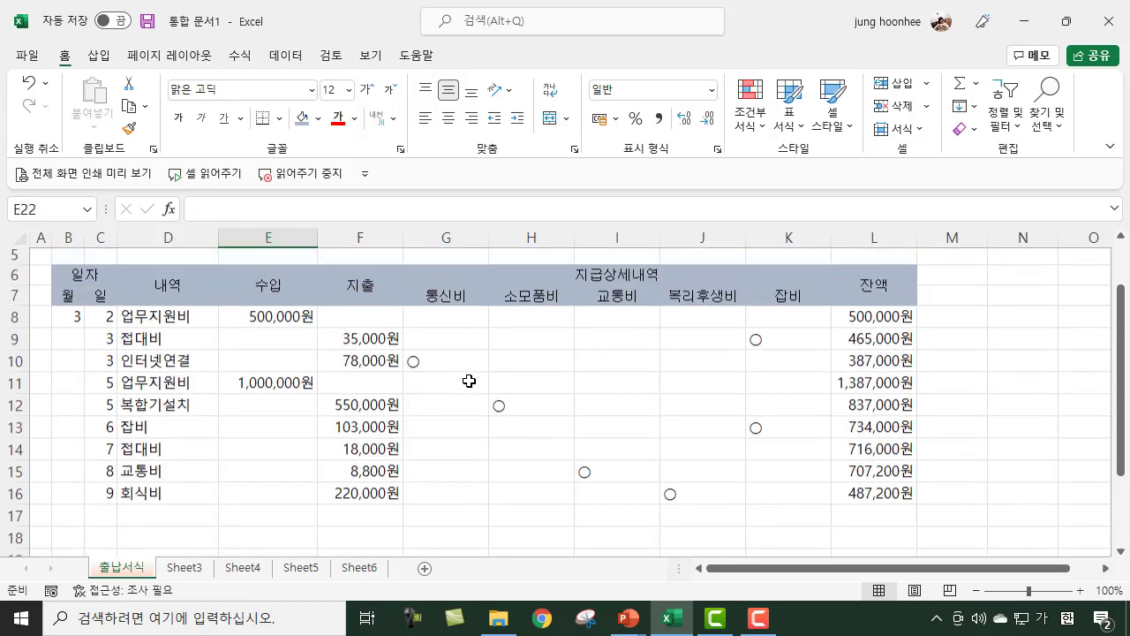
pyautogui.scroll(-3, 451, 423)
pyautogui.scroll(-1, 451, 423)
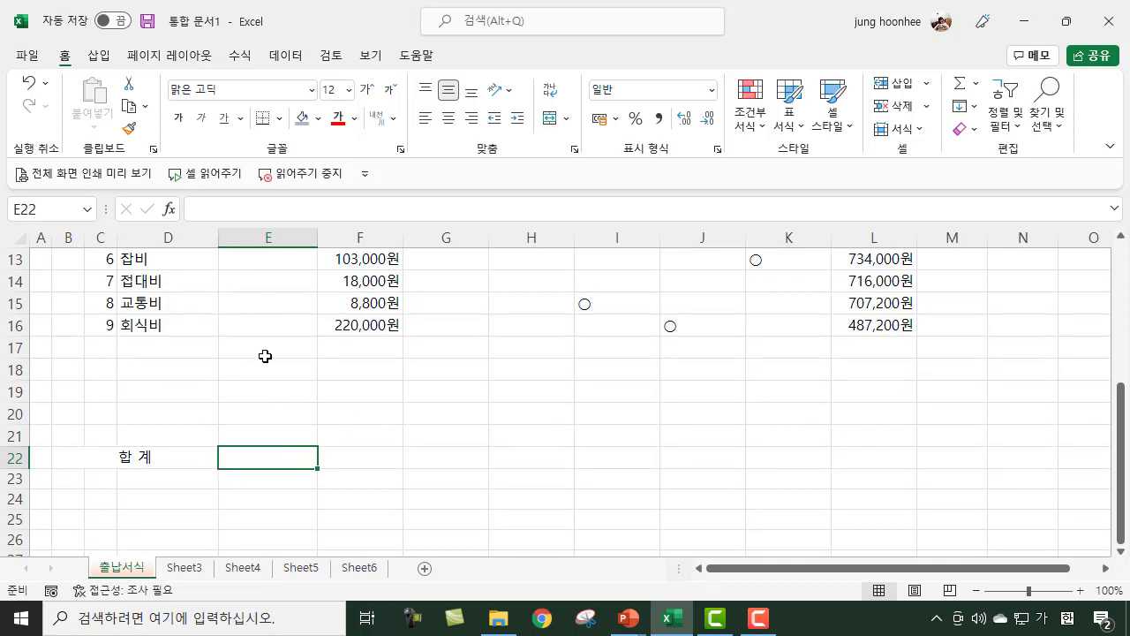
pyautogui.scroll(4, 294, 394)
pyautogui.scroll(-4, 295, 396)
pyautogui.scroll(1, 276, 423)
pyautogui.scroll(3, 275, 425)
pyautogui.scroll(-3, 279, 418)
pyautogui.scroll(3, 280, 370)
# Step: Freeze the panes at E8, locking the heading rows through row 7 and the columns through 내역
pyautogui.click(200, 304)
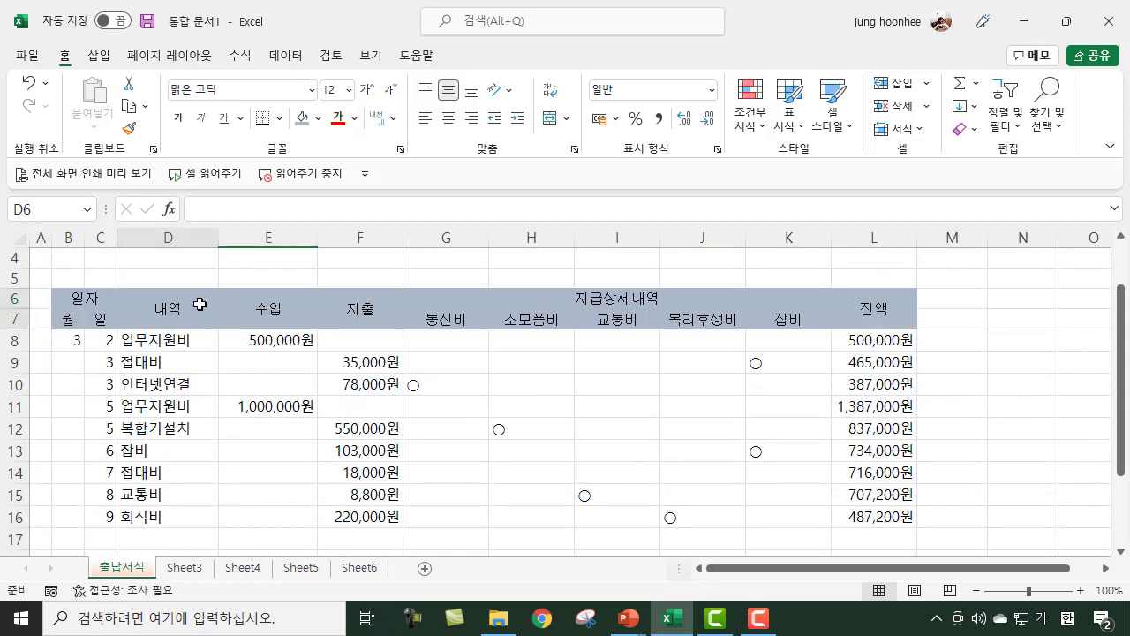
pyautogui.click(250, 306)
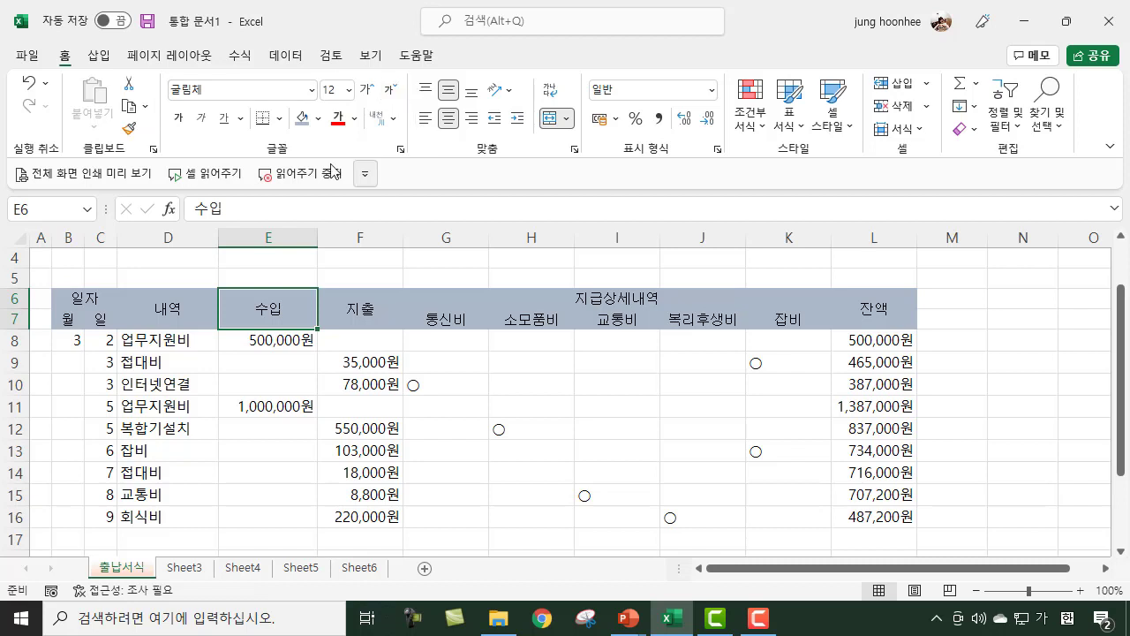
pyautogui.click(370, 55)
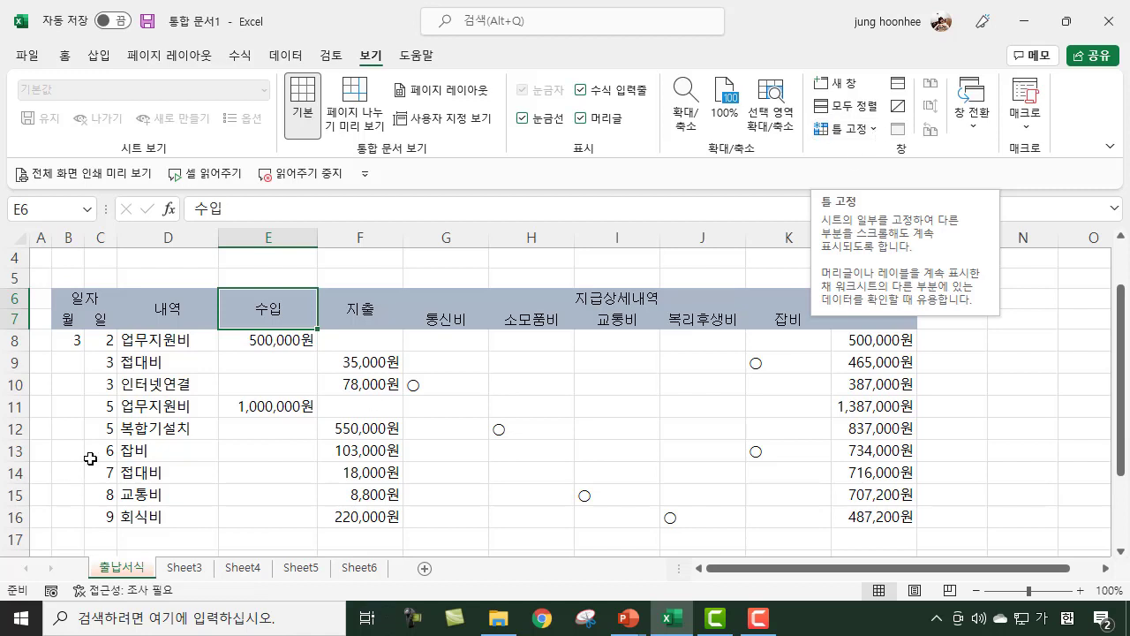
pyautogui.click(873, 135)
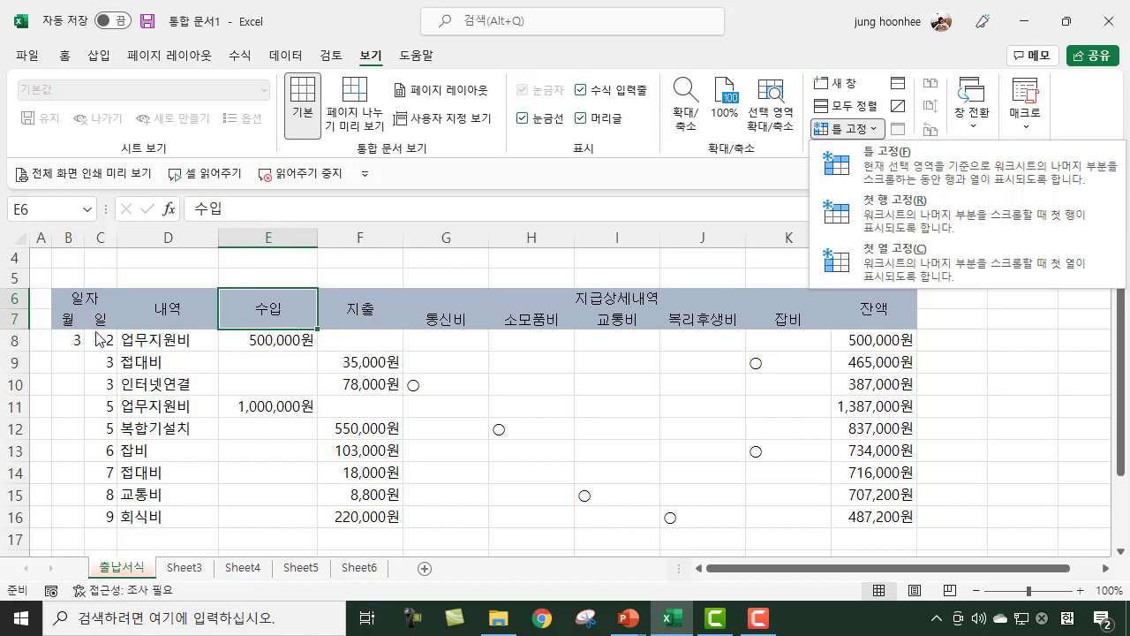
pyautogui.click(263, 339)
pyautogui.click(263, 339)
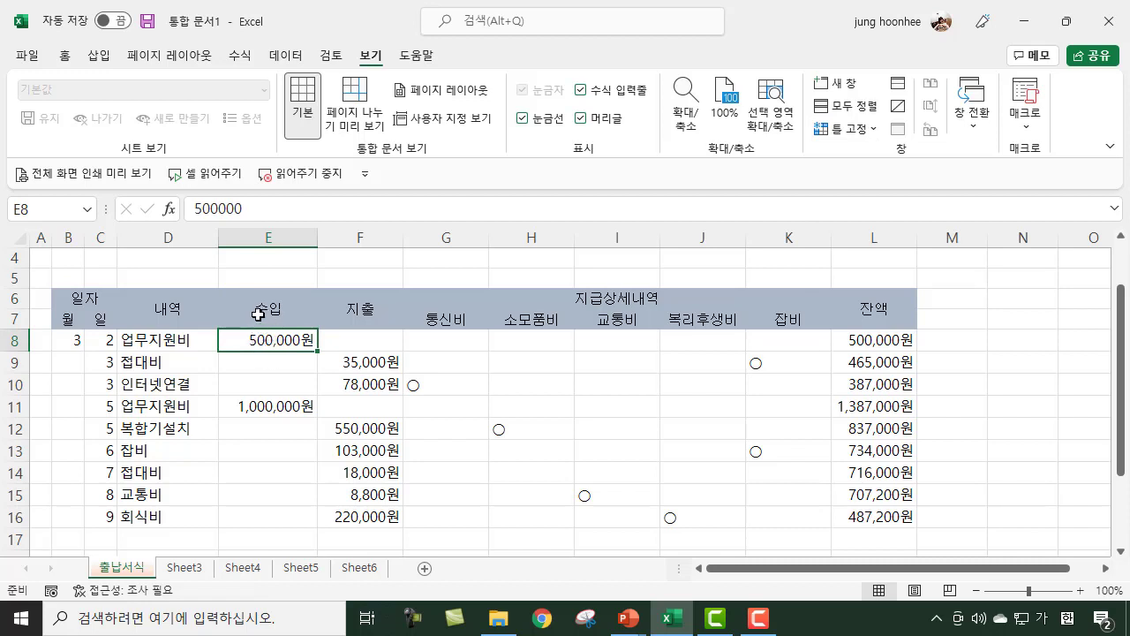
pyautogui.click(871, 129)
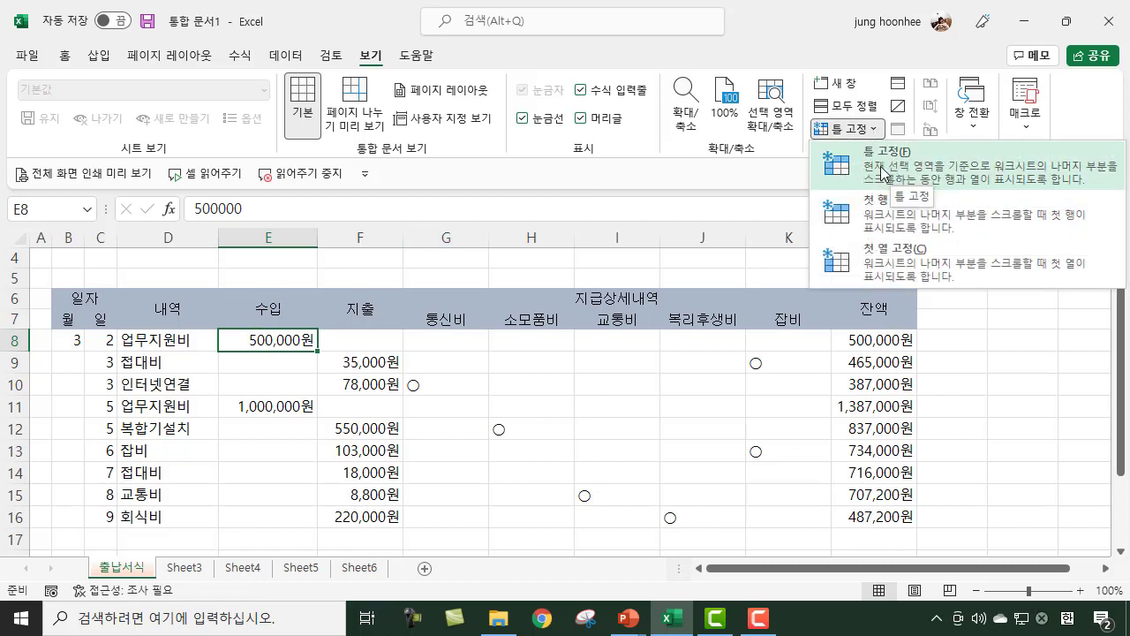
pyautogui.click(866, 174)
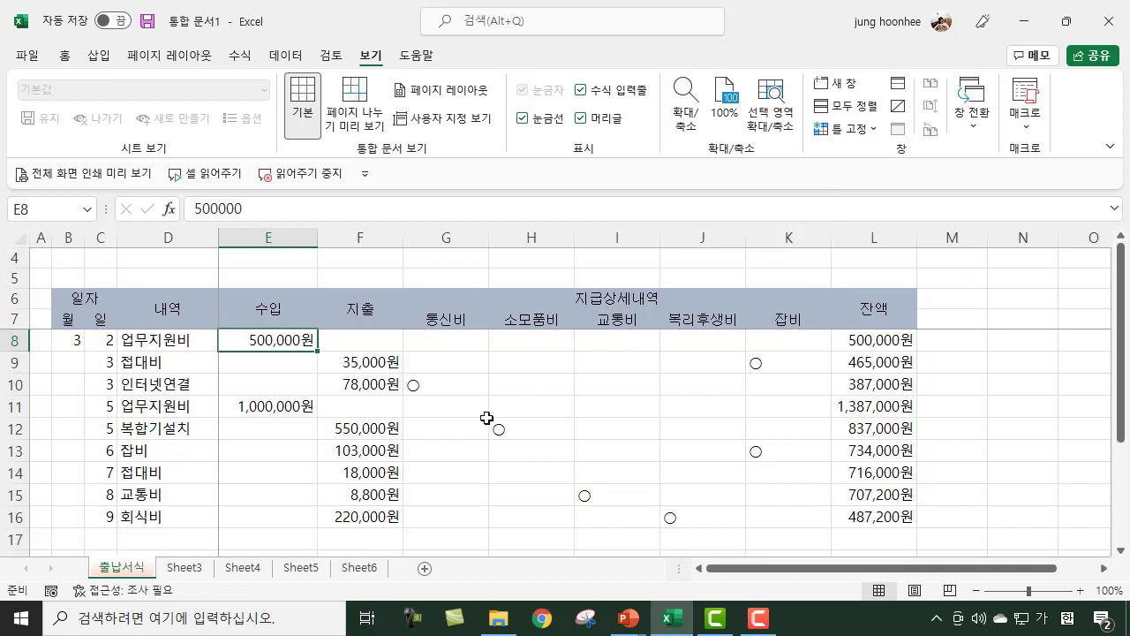
# Step: Total the 수입 column in E22 of the 합 계 row with AutoSum over E8:E21
pyautogui.scroll(-3, 486, 418)
pyautogui.scroll(-2, 486, 418)
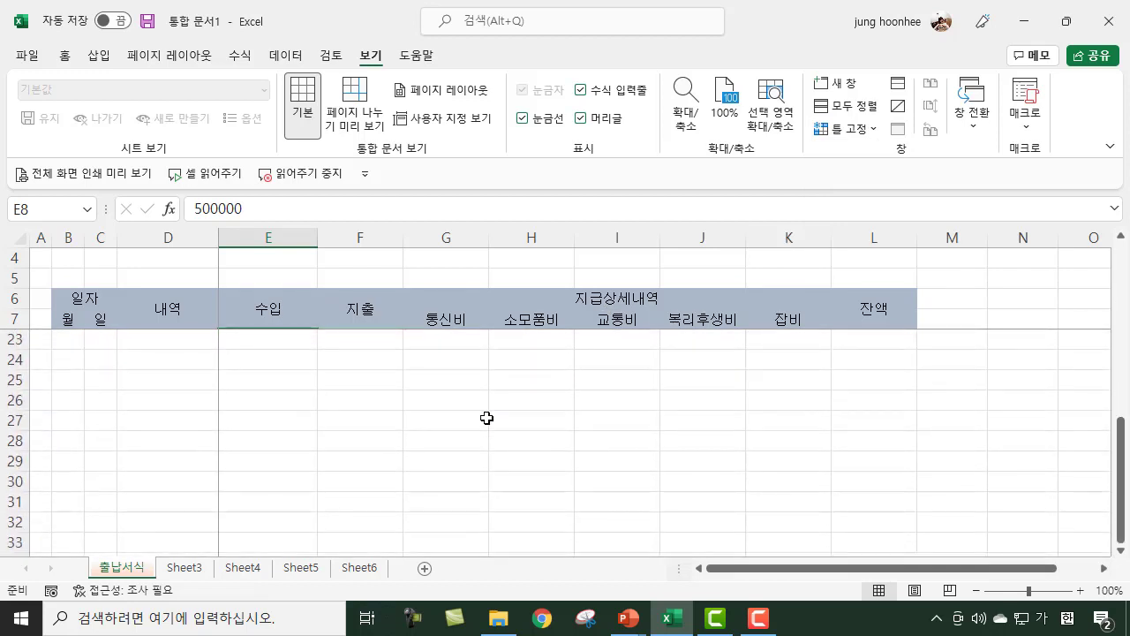
pyautogui.scroll(2, 486, 418)
pyautogui.scroll(-2, 487, 418)
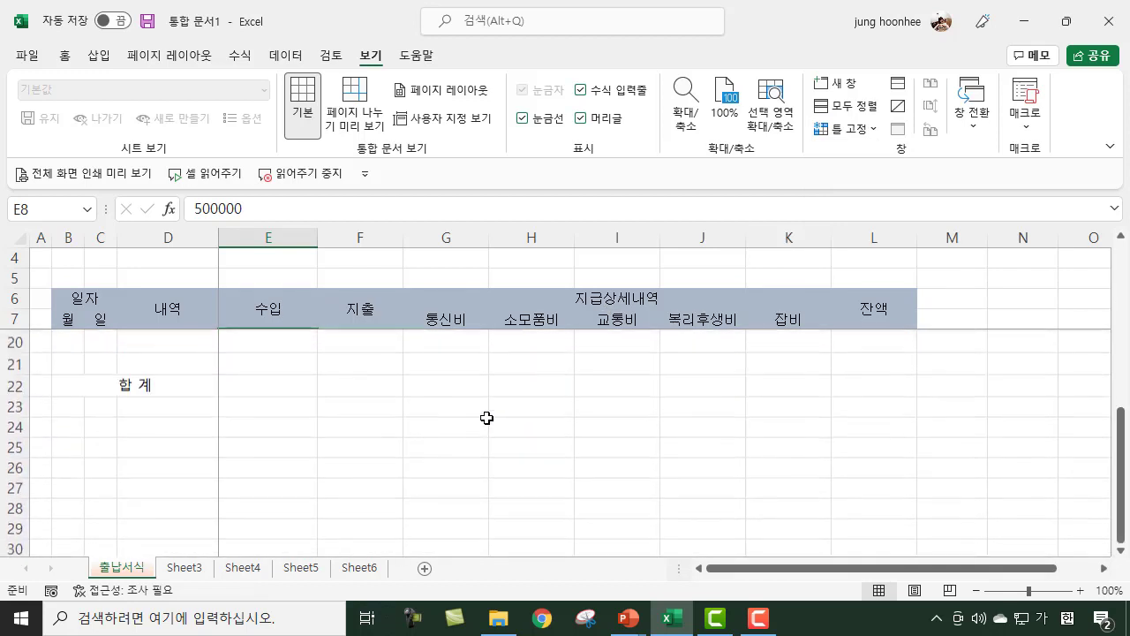
pyautogui.scroll(1, 460, 422)
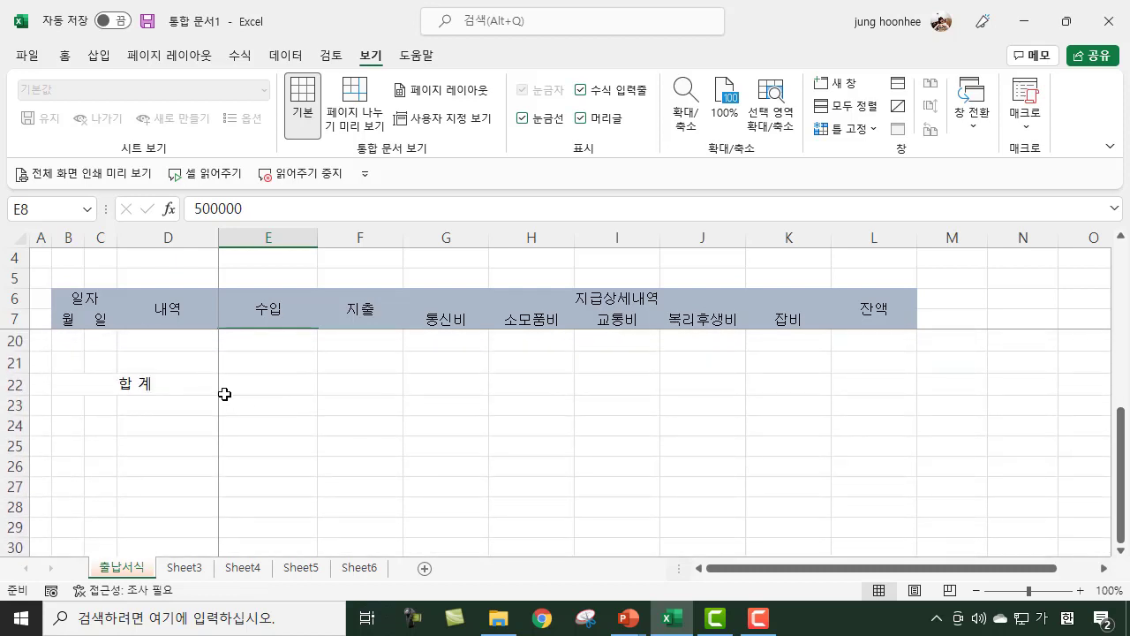
pyautogui.click(254, 388)
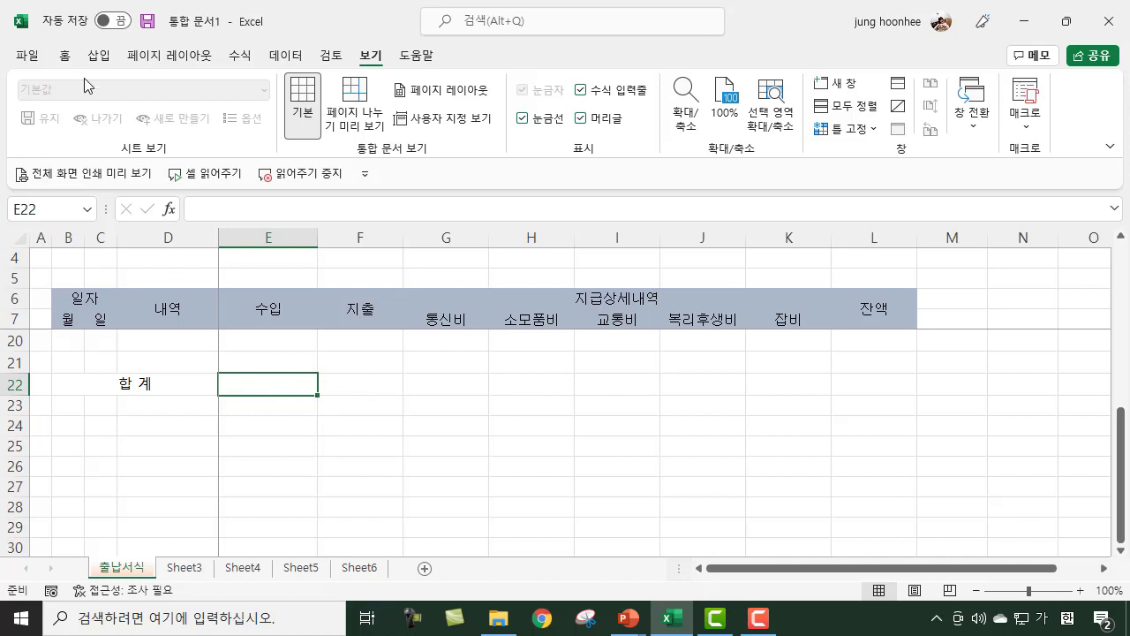
pyautogui.click(62, 59)
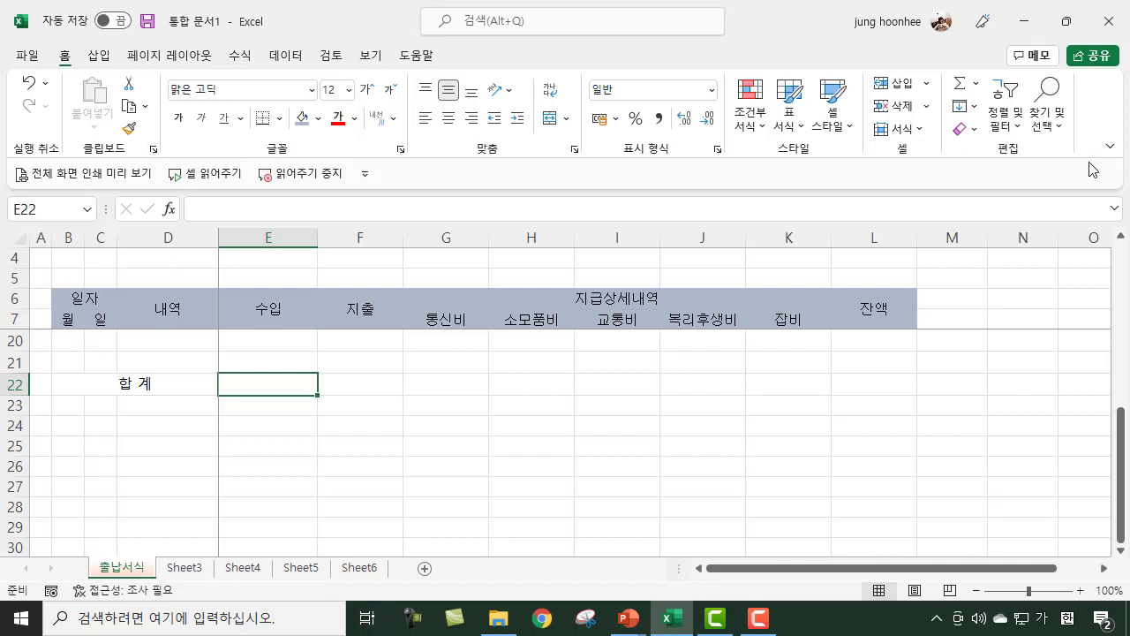
pyautogui.click(960, 88)
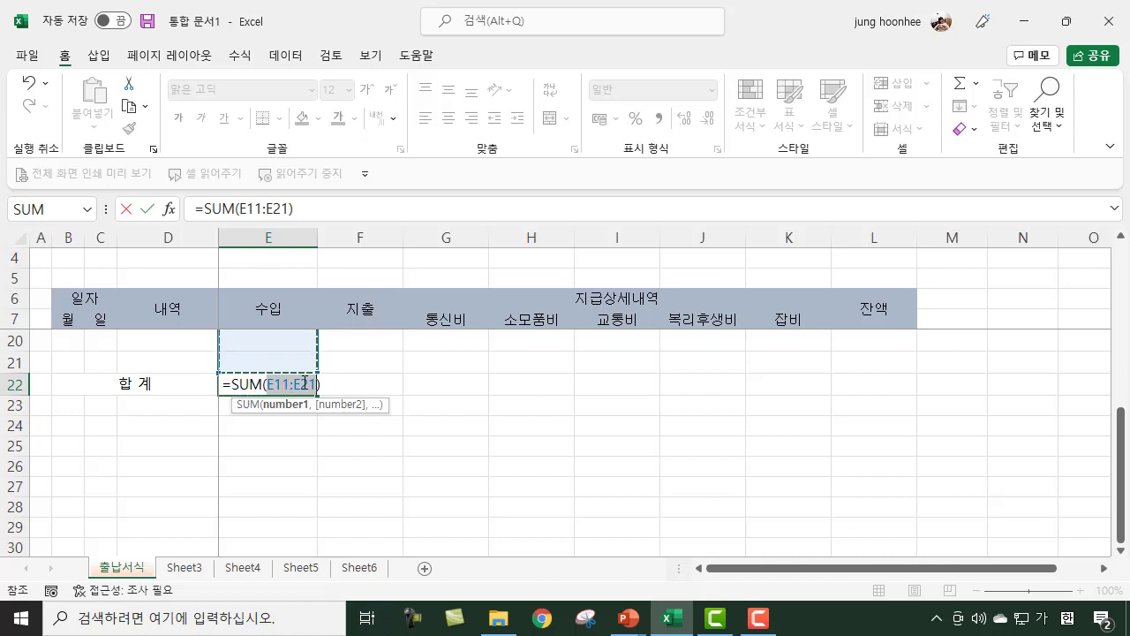
pyautogui.scroll(3, 303, 395)
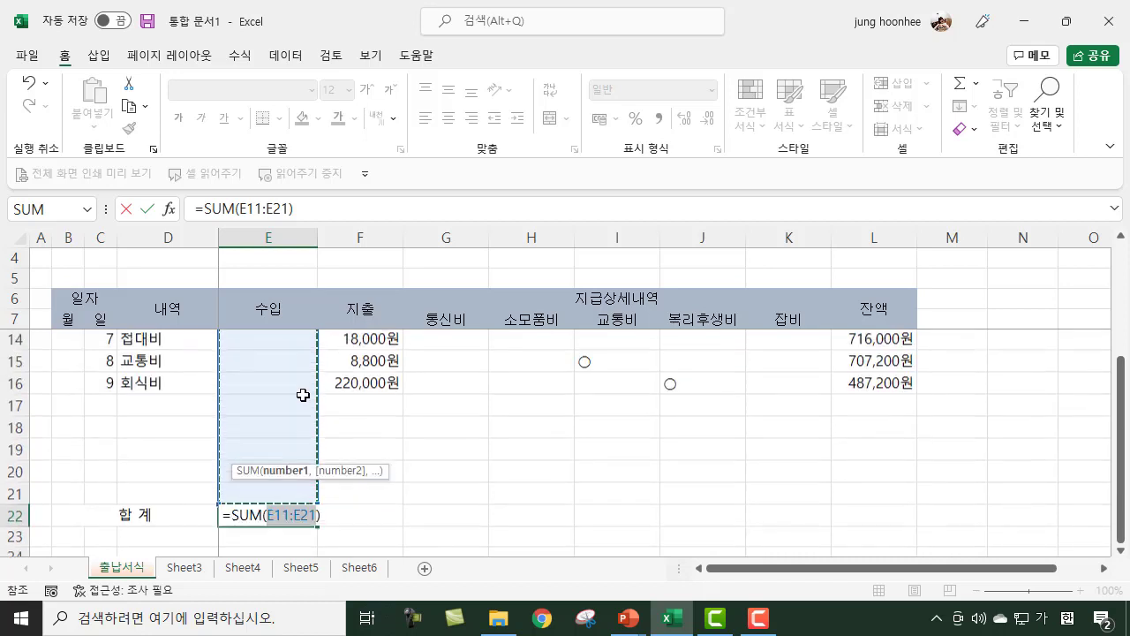
pyautogui.scroll(1, 303, 395)
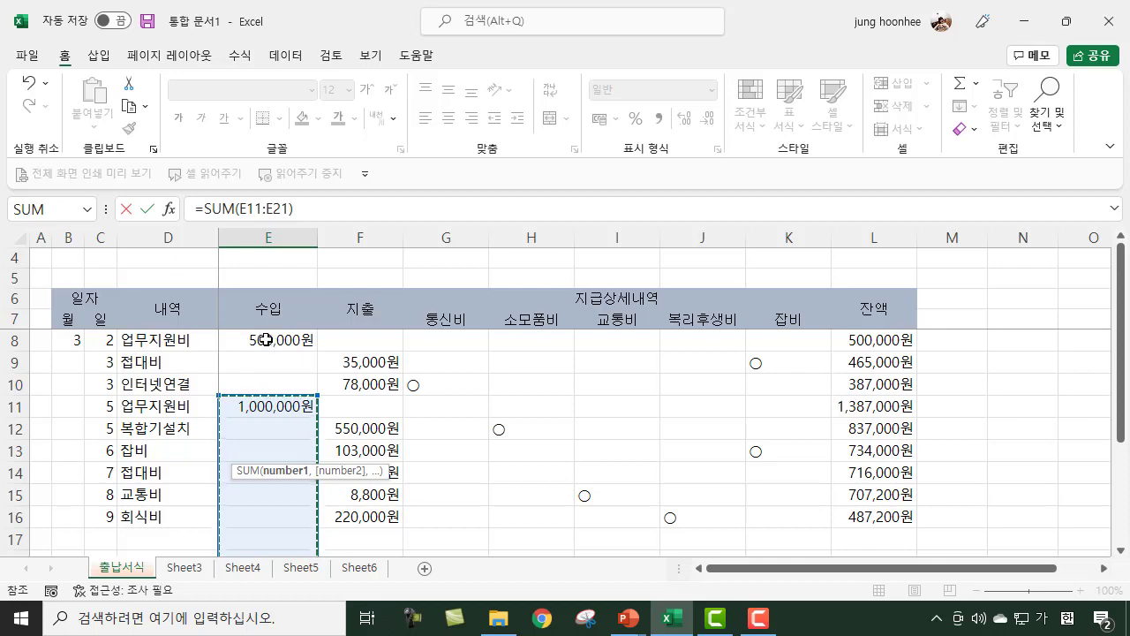
pyautogui.click(264, 340)
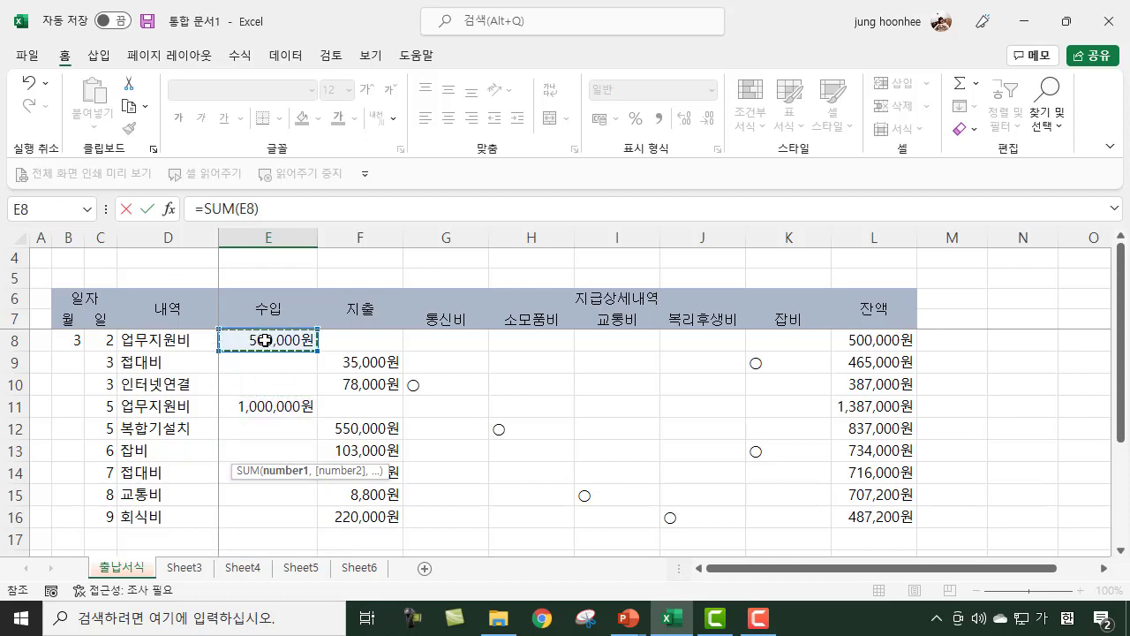
pyautogui.moveTo(265, 339); pyautogui.dragTo(262, 465)
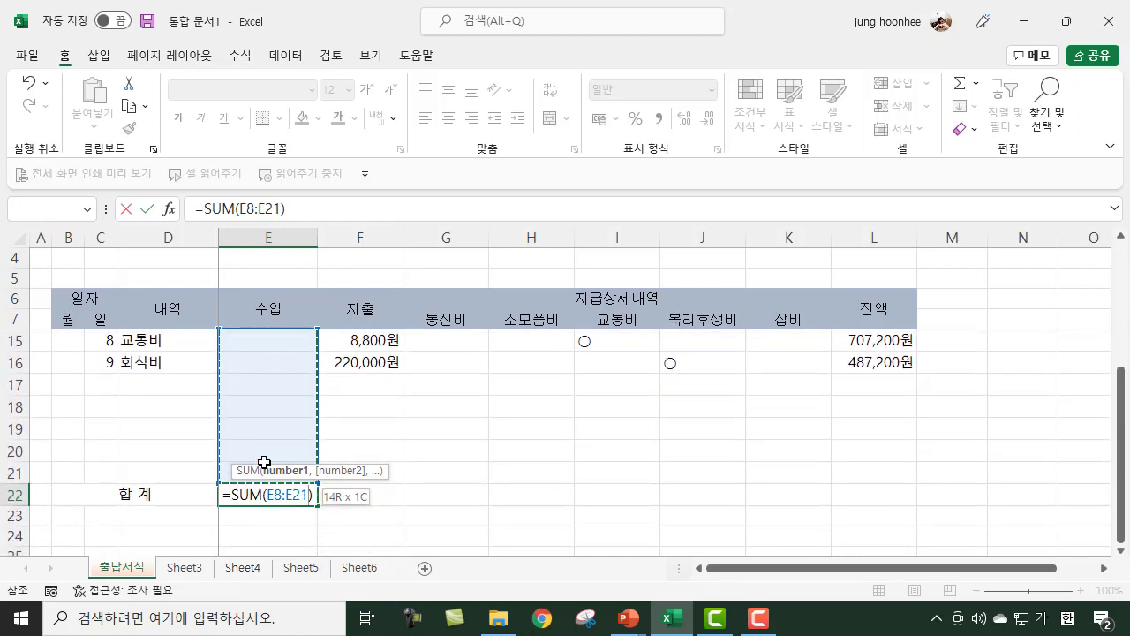
pyautogui.moveTo(264, 461); pyautogui.dragTo(261, 470)
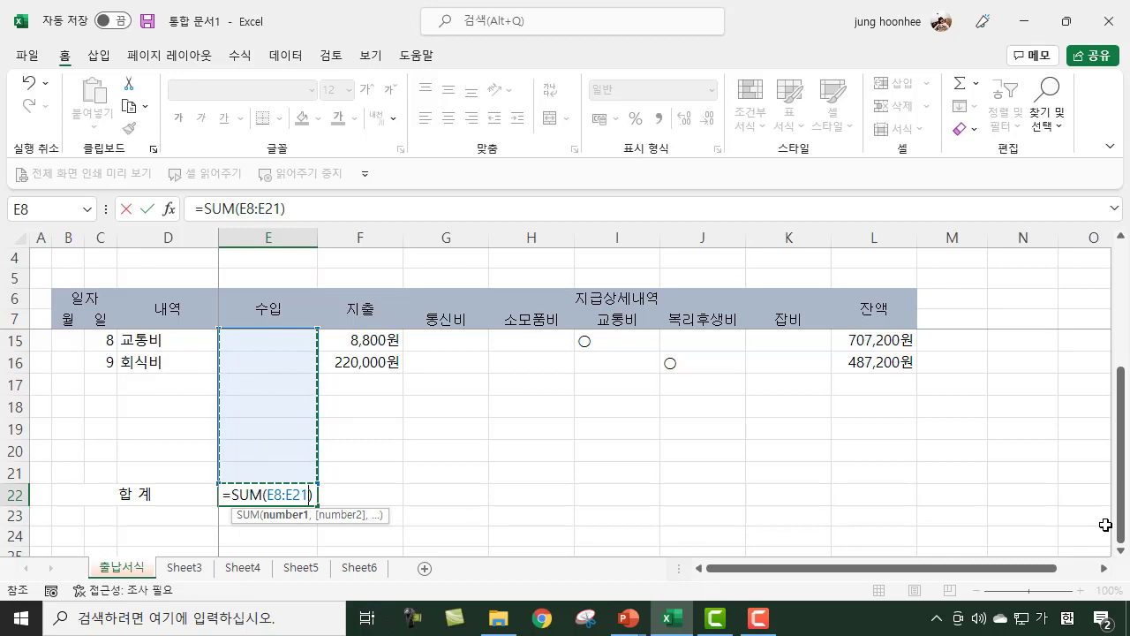
pyautogui.press('Return')
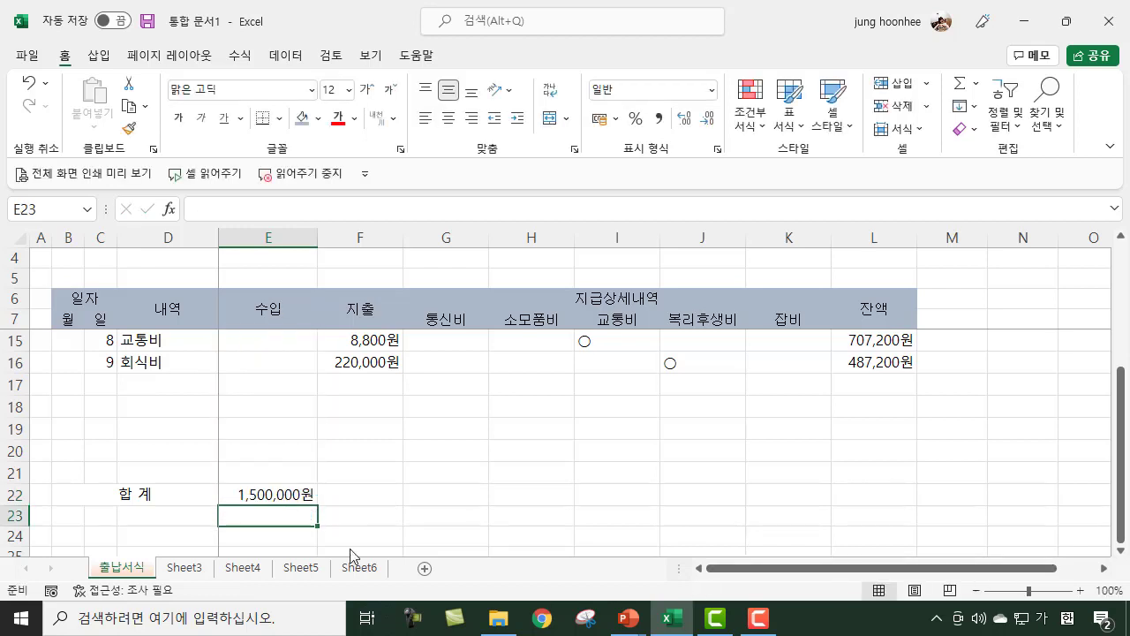
# Step: Review the 수입 and 지출 entries and fill the sum formula from E22 across to F22 to total 지출
pyautogui.click(264, 496)
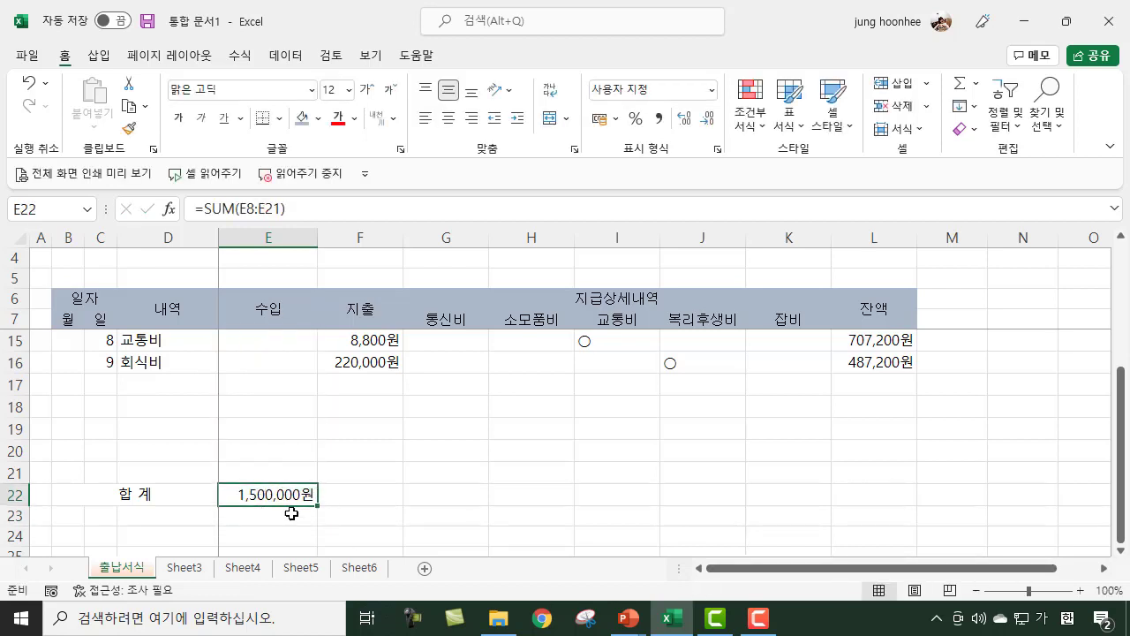
pyautogui.scroll(3, 263, 480)
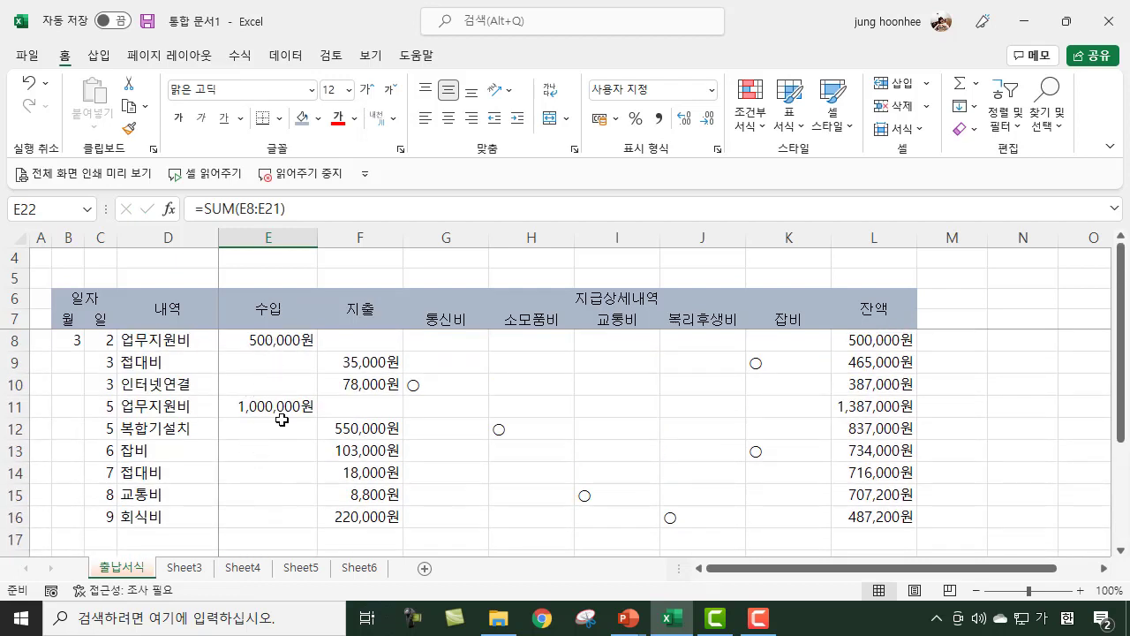
pyautogui.scroll(-1, 266, 488)
pyautogui.scroll(-2, 267, 488)
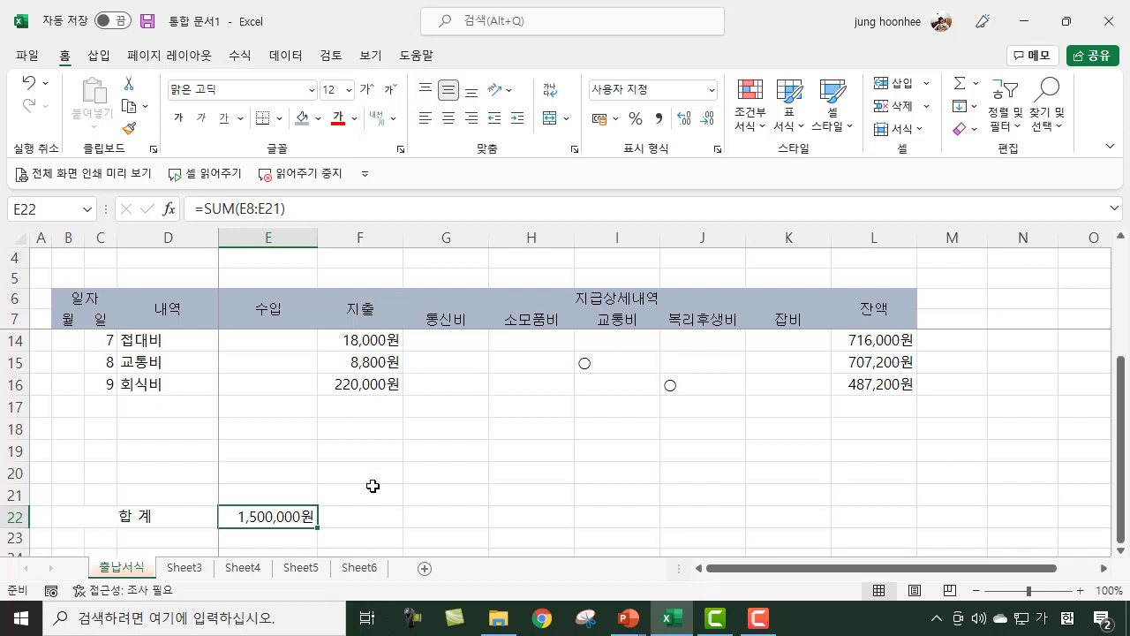
pyautogui.scroll(2, 375, 464)
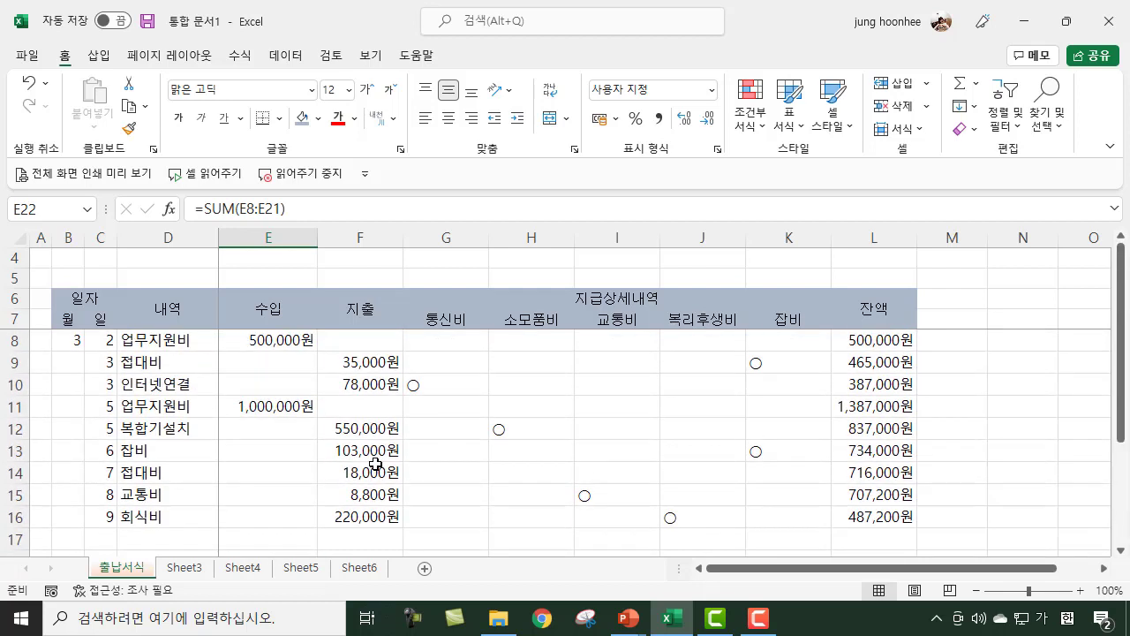
pyautogui.click(358, 343)
pyautogui.click(362, 406)
pyautogui.click(362, 472)
pyautogui.click(367, 514)
pyautogui.scroll(-3, 367, 512)
pyautogui.click(367, 450)
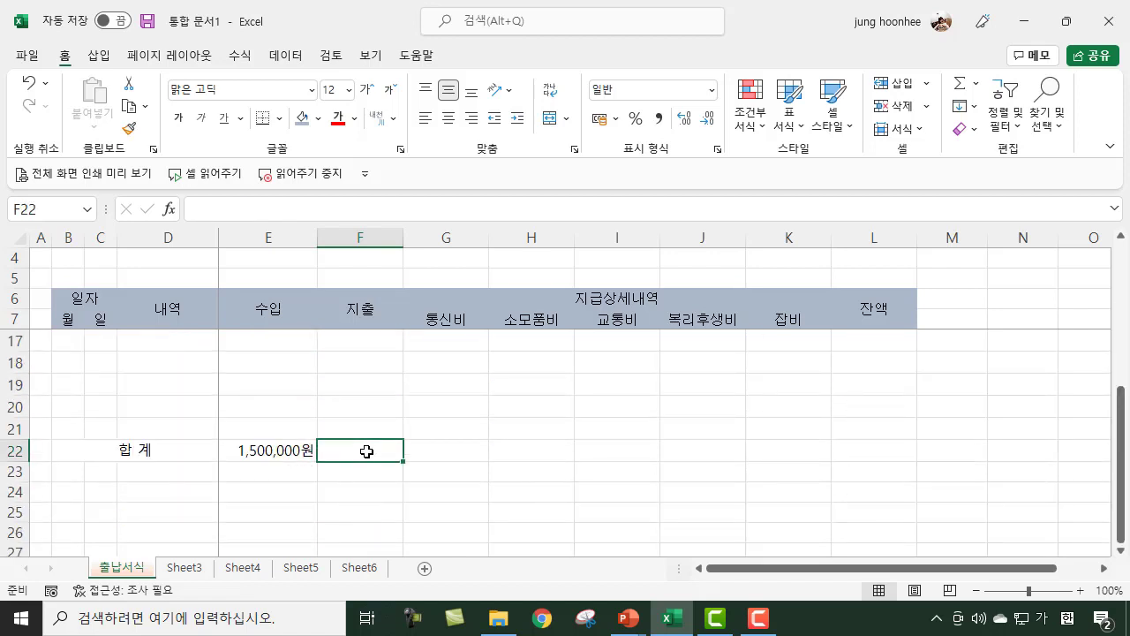
pyautogui.click(275, 450)
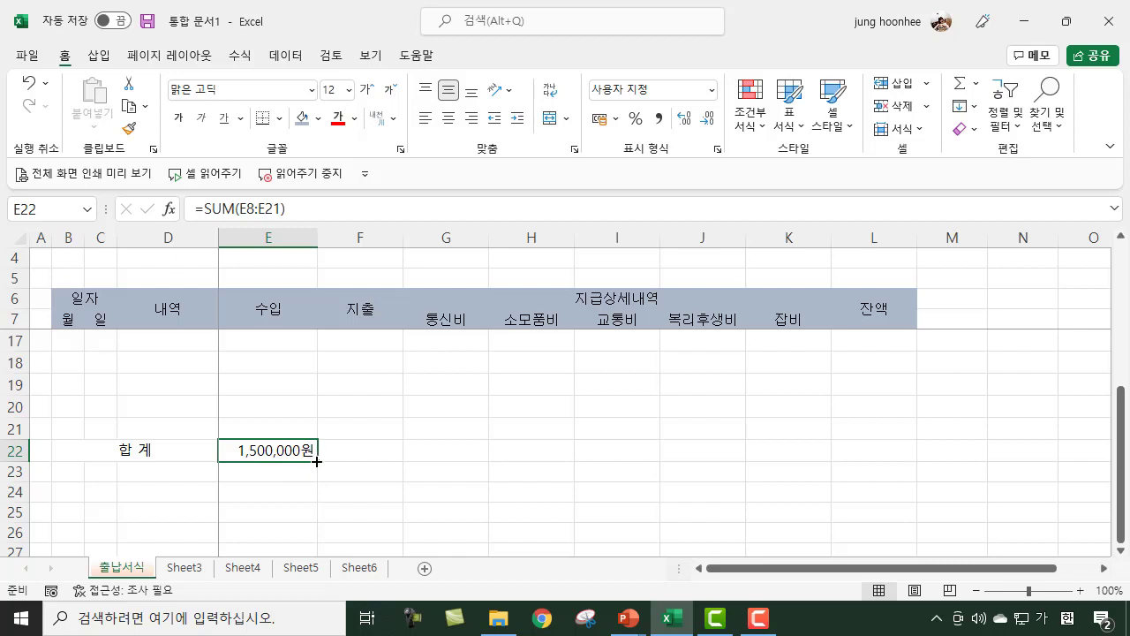
pyautogui.moveTo(316, 460); pyautogui.dragTo(403, 462)
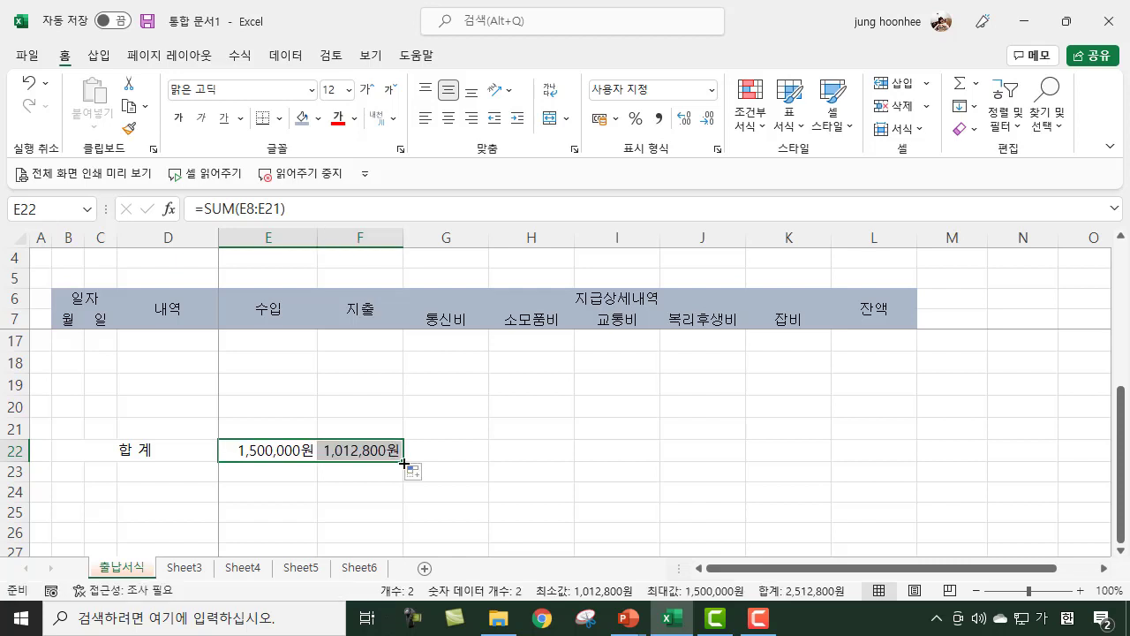
# Step: Check the sum formulas in E22 and F22 against the 수입, 지출 and 잔액 entries of the ledger
pyautogui.click(379, 453)
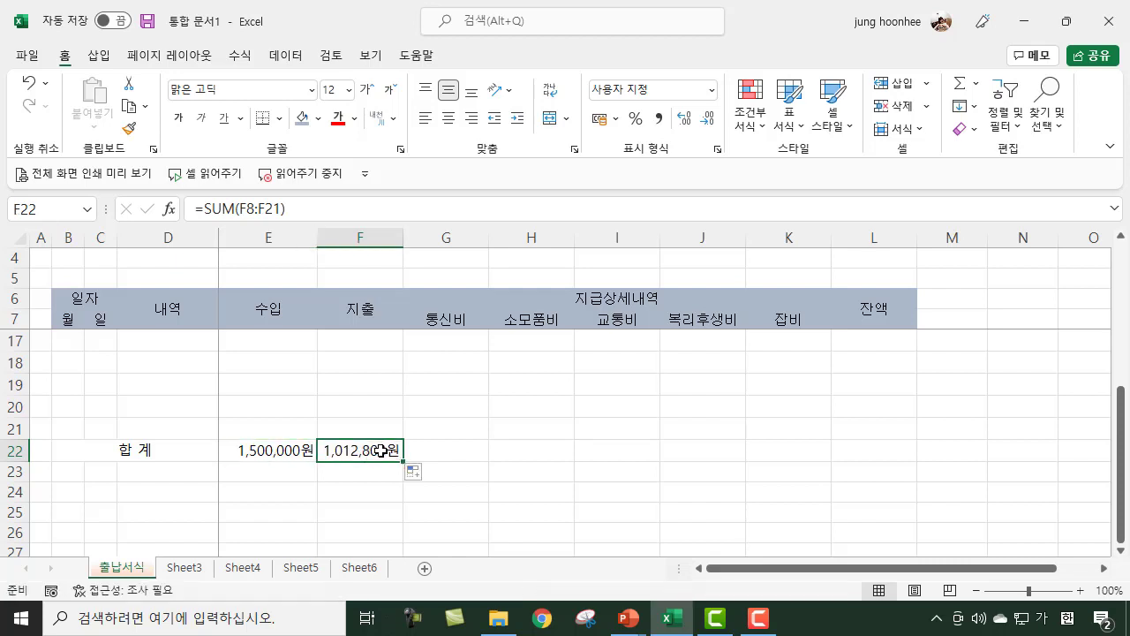
pyautogui.click(279, 448)
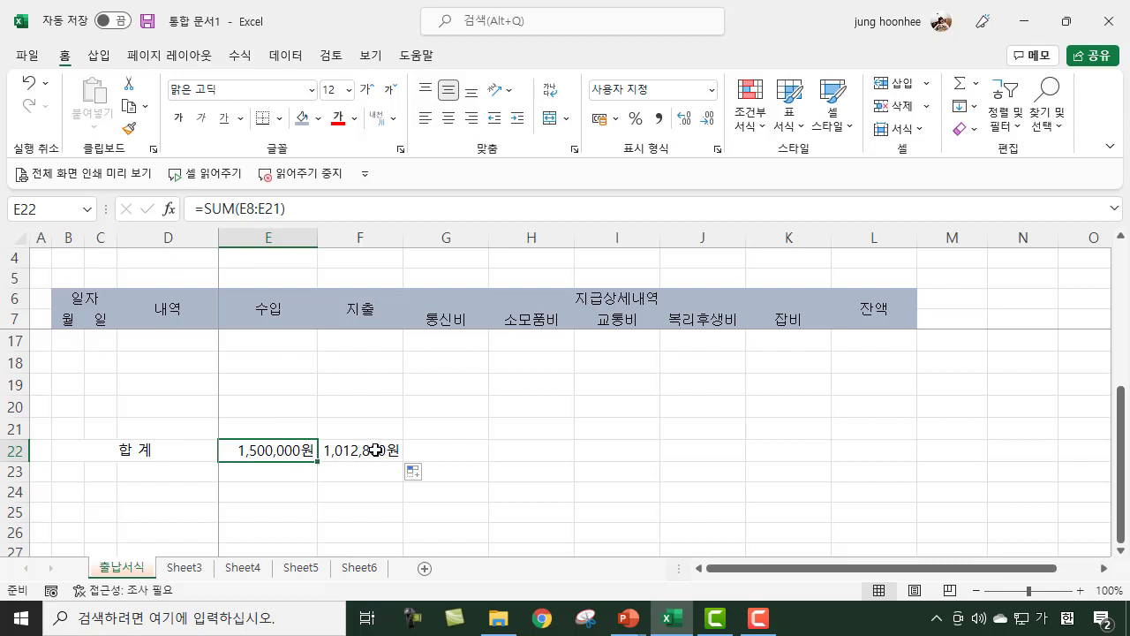
pyautogui.click(375, 449)
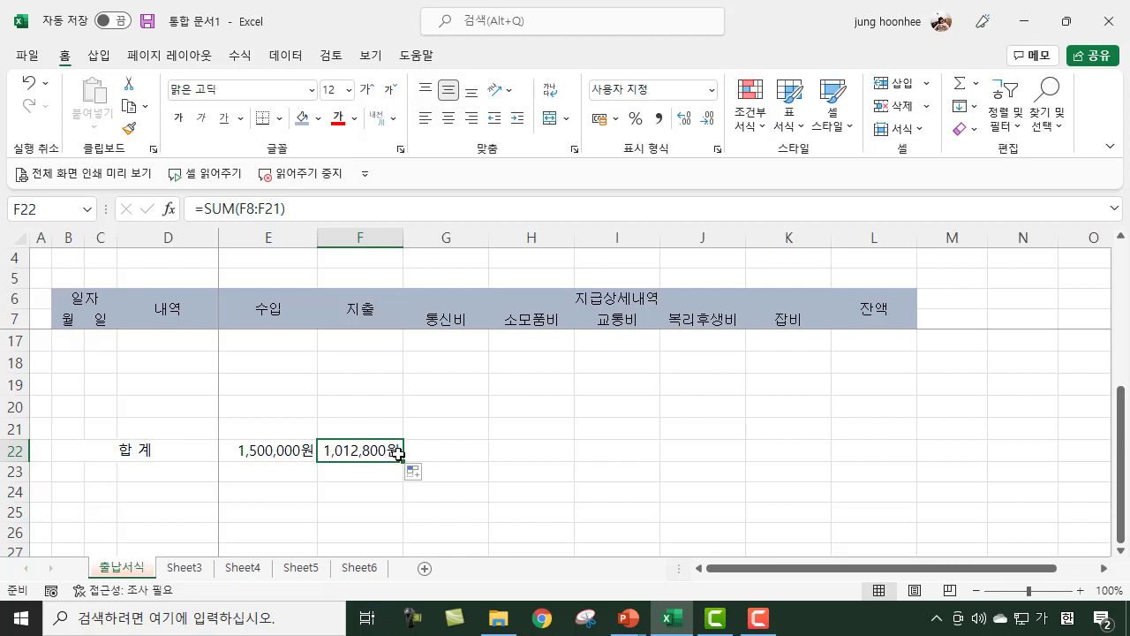
pyautogui.scroll(3, 400, 452)
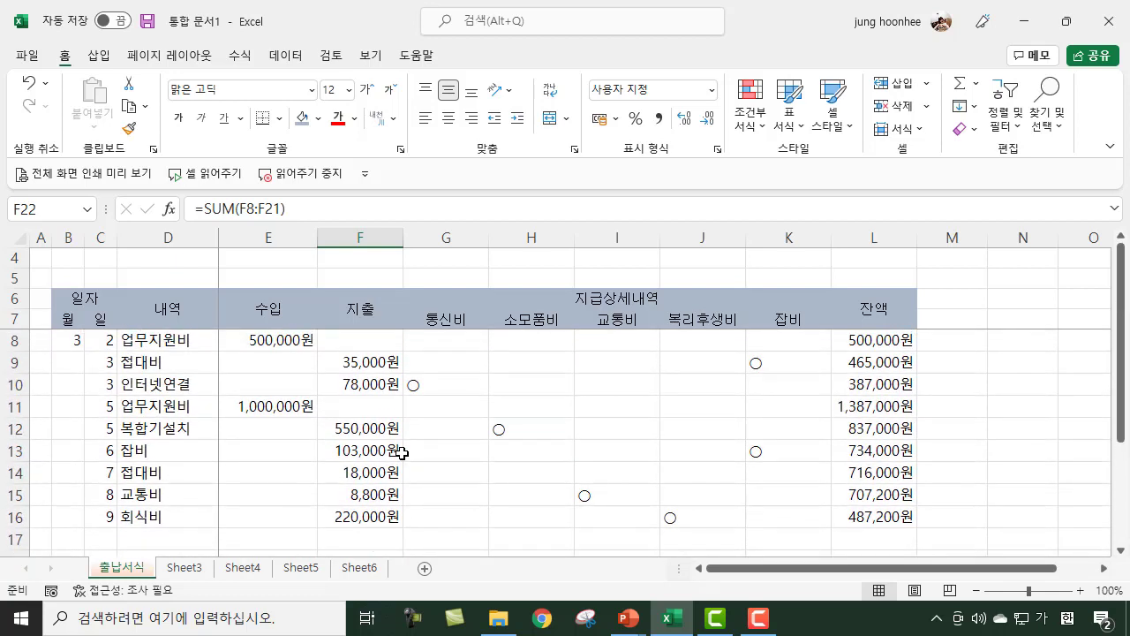
pyautogui.scroll(-3, 377, 464)
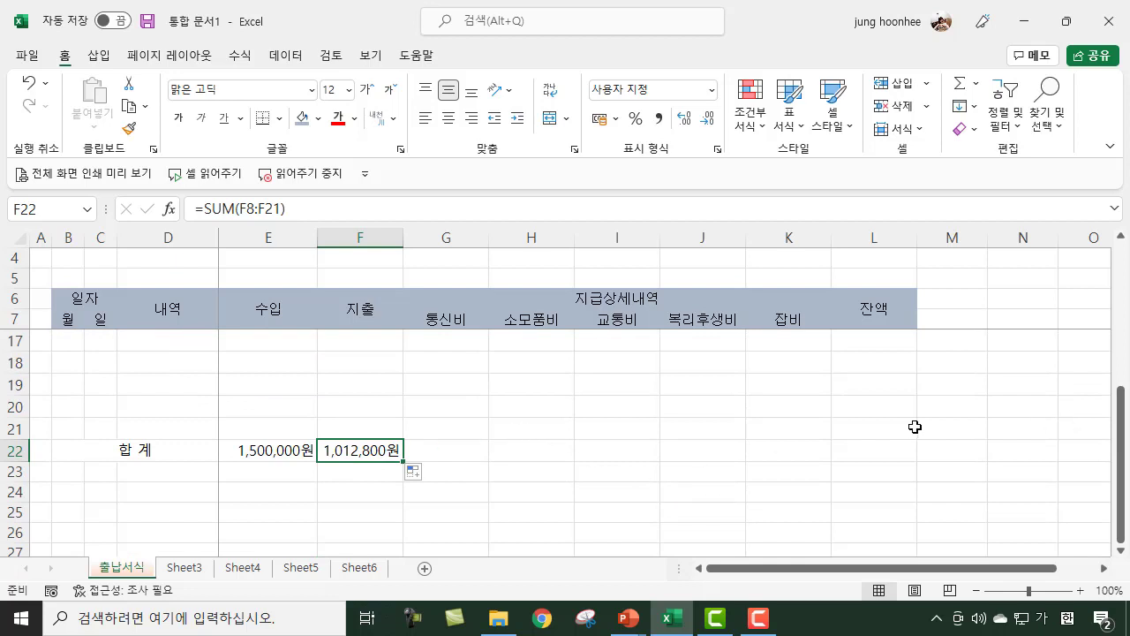
pyautogui.scroll(3, 911, 427)
pyautogui.scroll(-2, 911, 427)
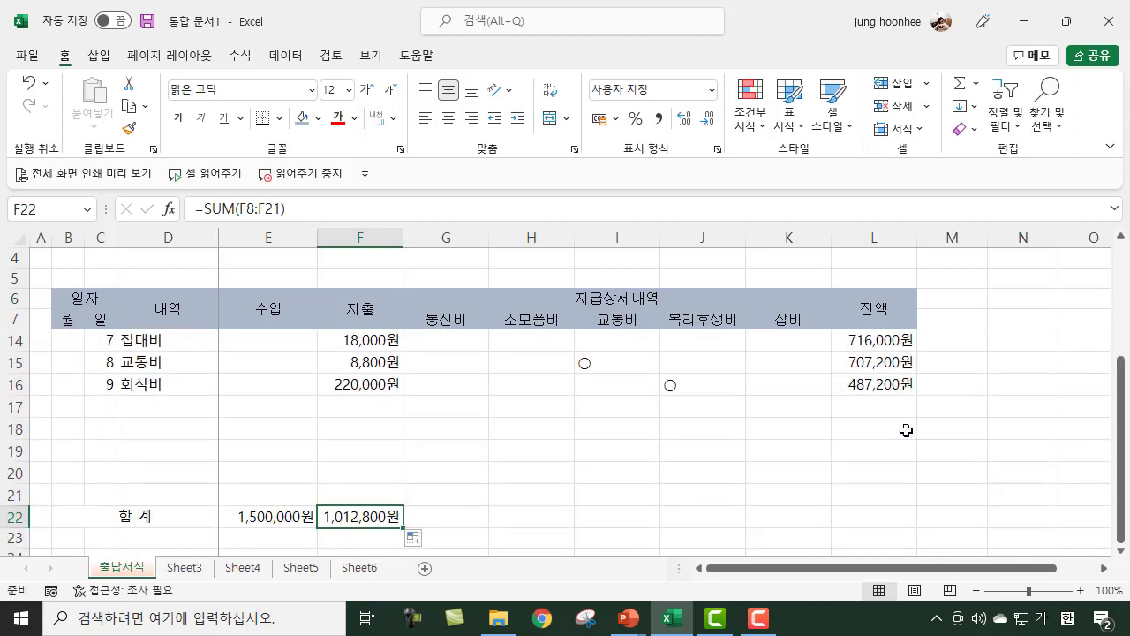
# Step: Total the 잔액 column in L22 of the 합 계 row with AutoSum over L8:L21
pyautogui.click(867, 516)
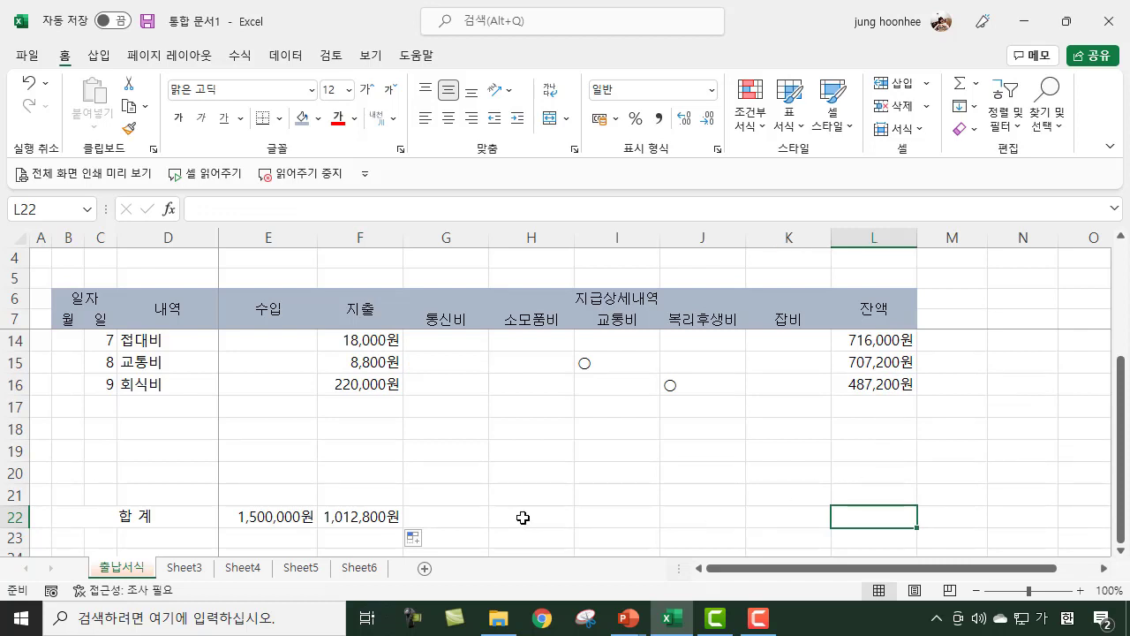
pyautogui.click(434, 520)
pyautogui.click(528, 514)
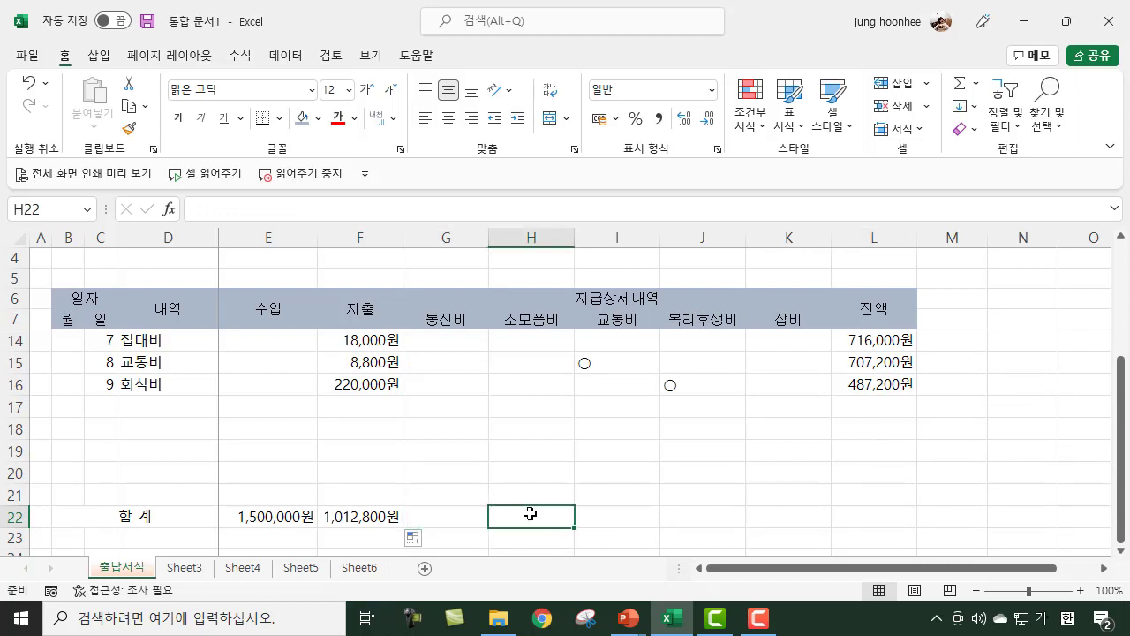
pyautogui.click(866, 514)
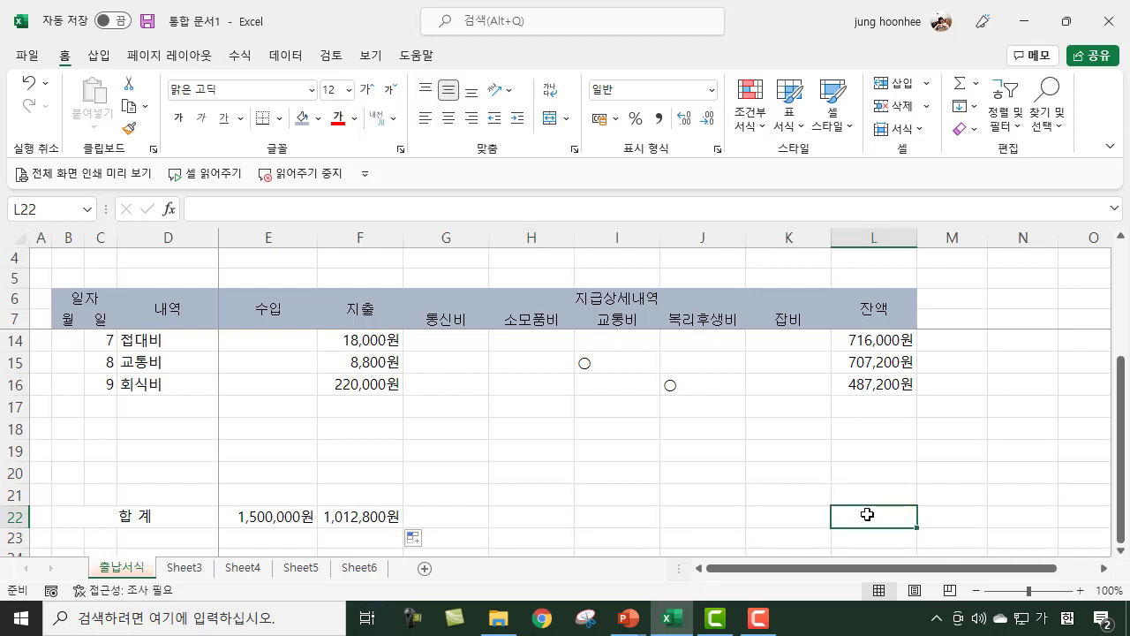
pyautogui.click(960, 86)
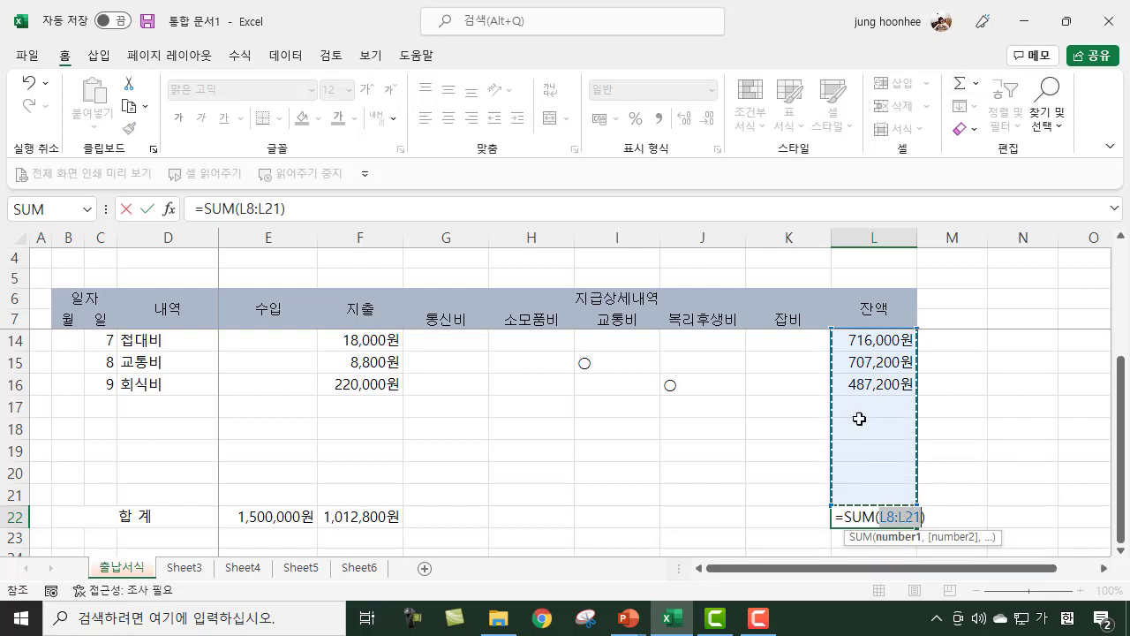
pyautogui.scroll(2, 865, 403)
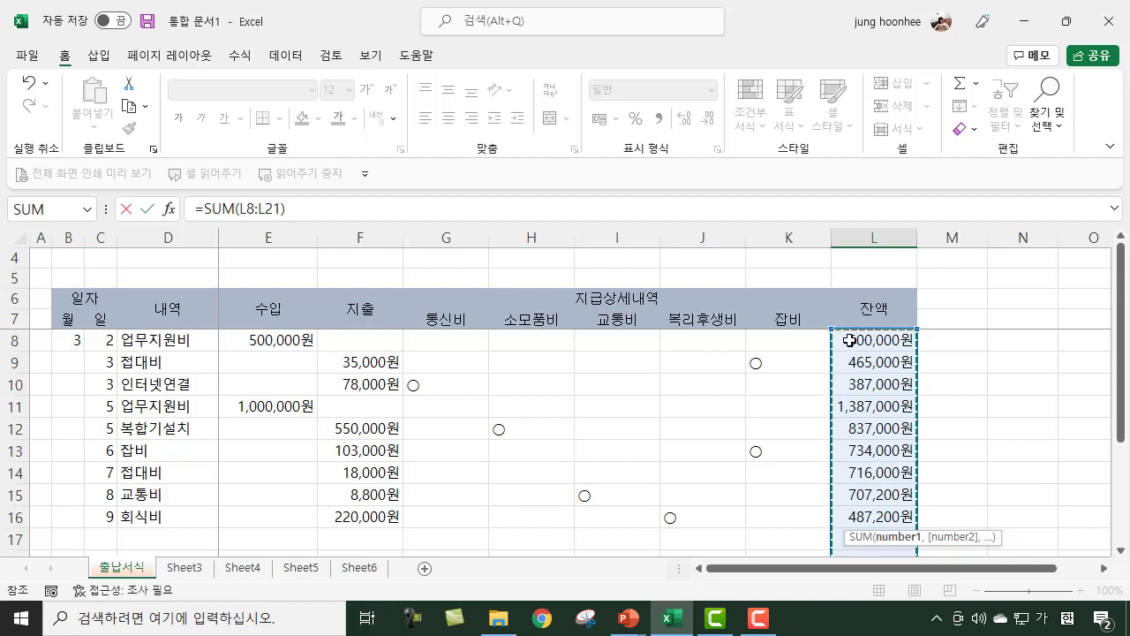
pyautogui.scroll(-4, 881, 422)
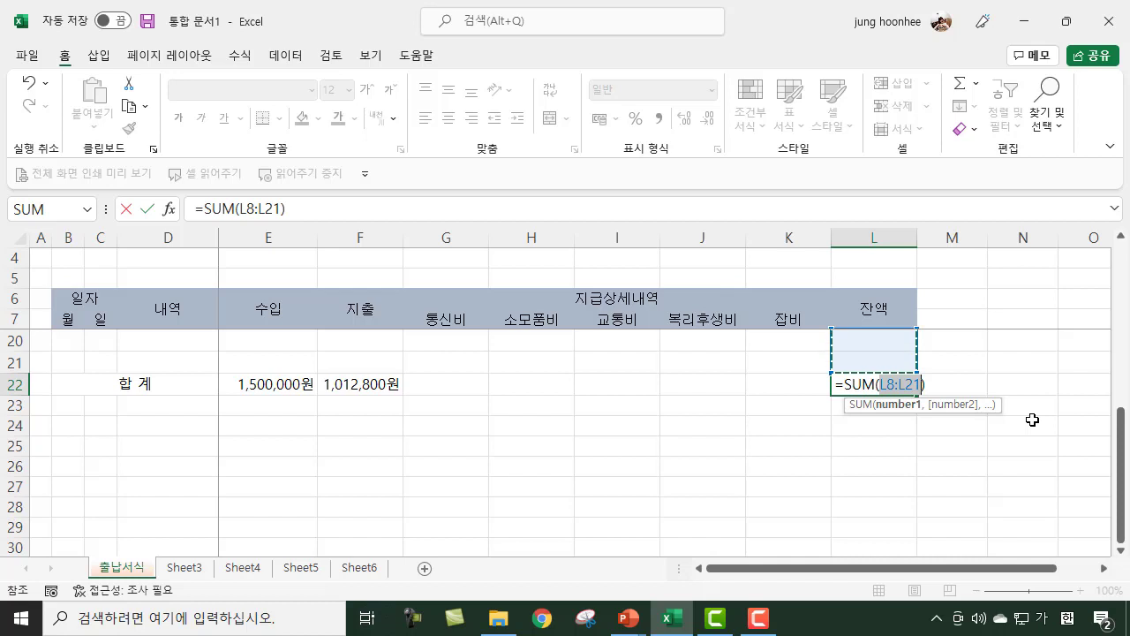
pyautogui.press('Return')
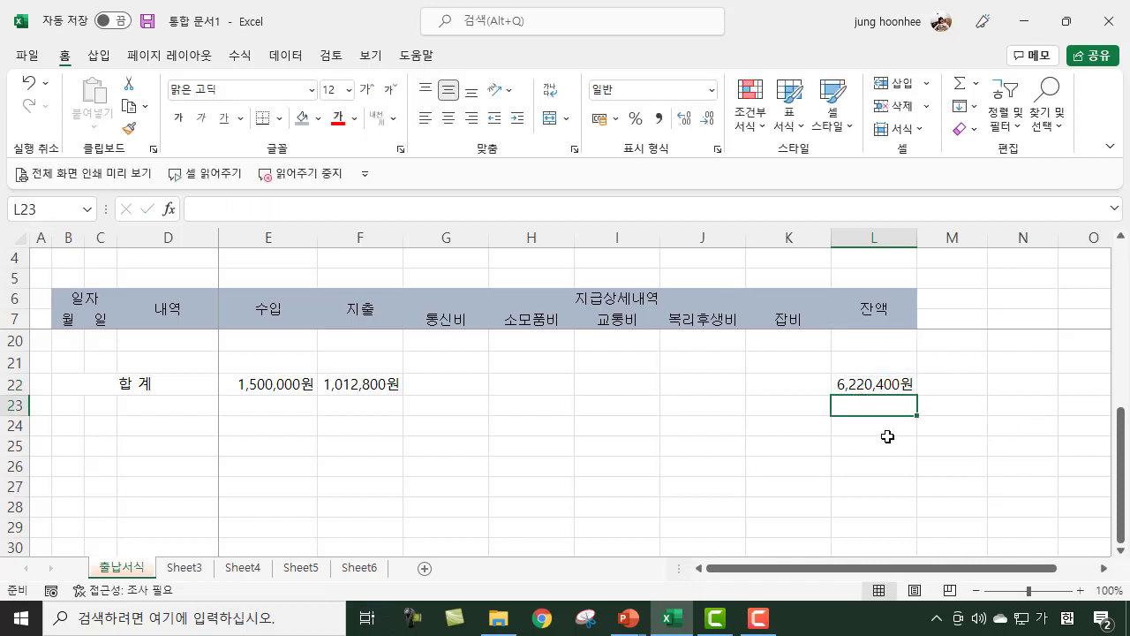
# Step: Clear the 잔액 sum from L22 in the 합 계 row
pyautogui.scroll(3, 888, 436)
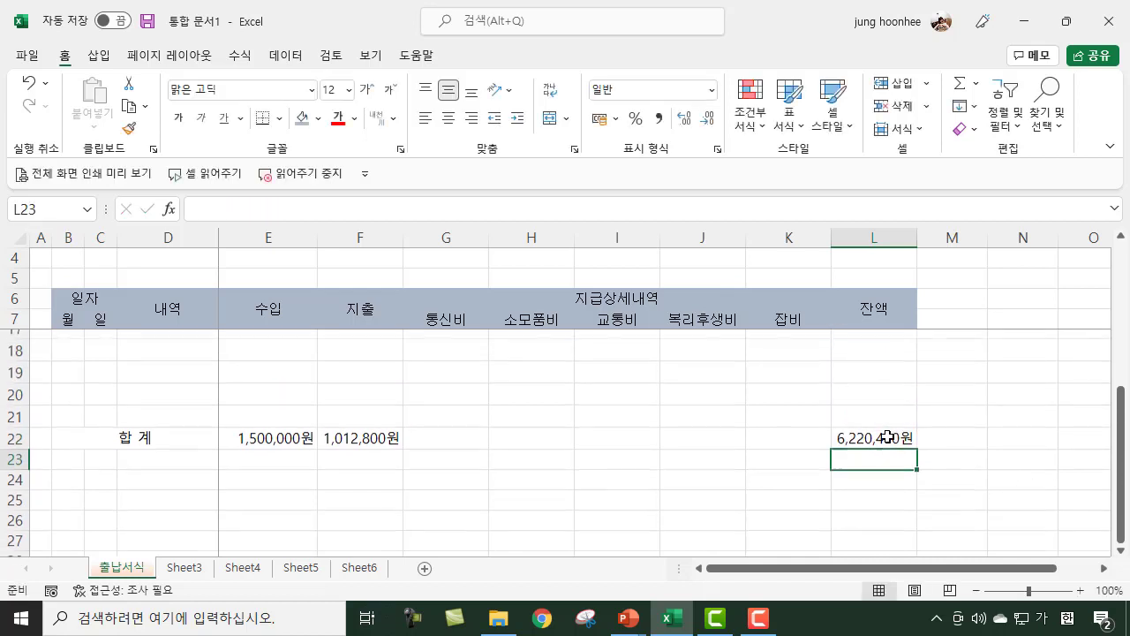
pyautogui.scroll(-2, 887, 436)
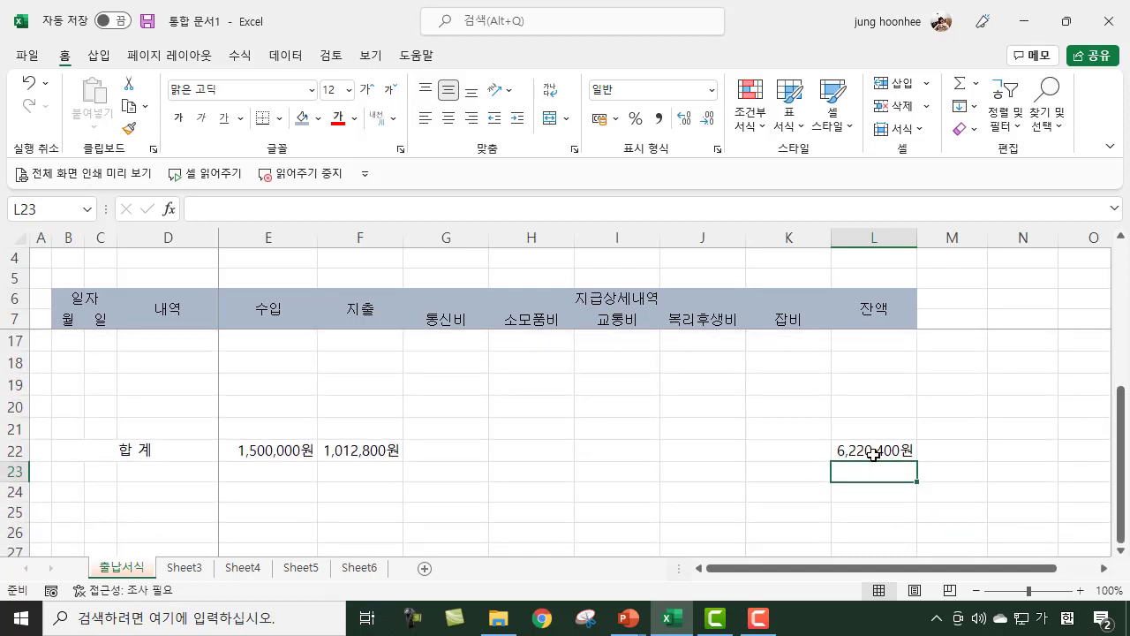
pyautogui.click(869, 452)
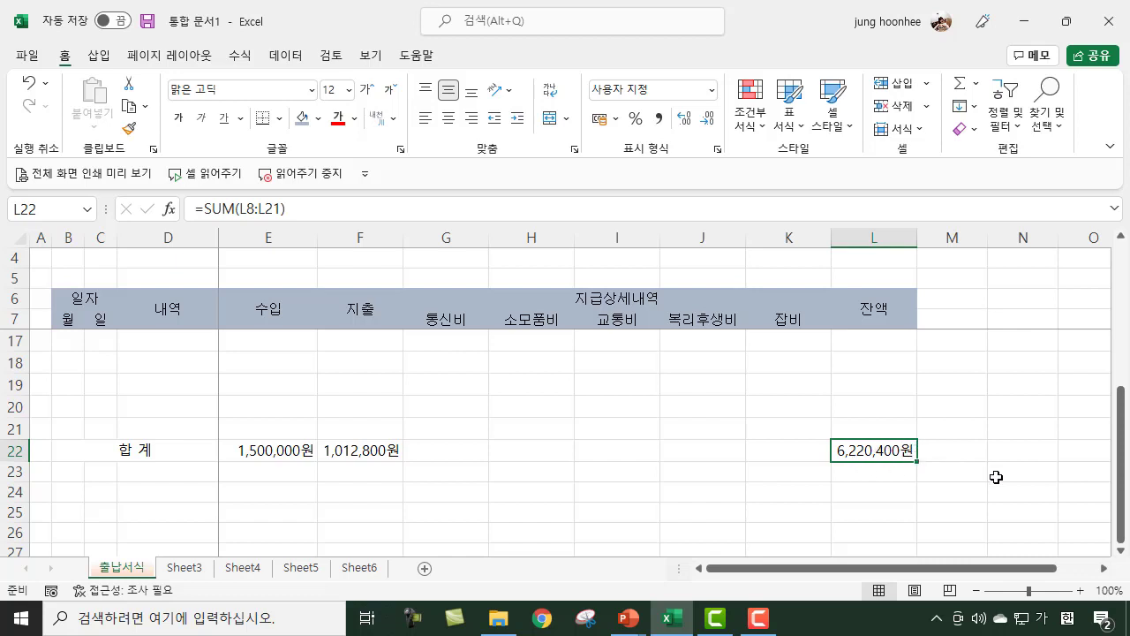
pyautogui.press('Delete')
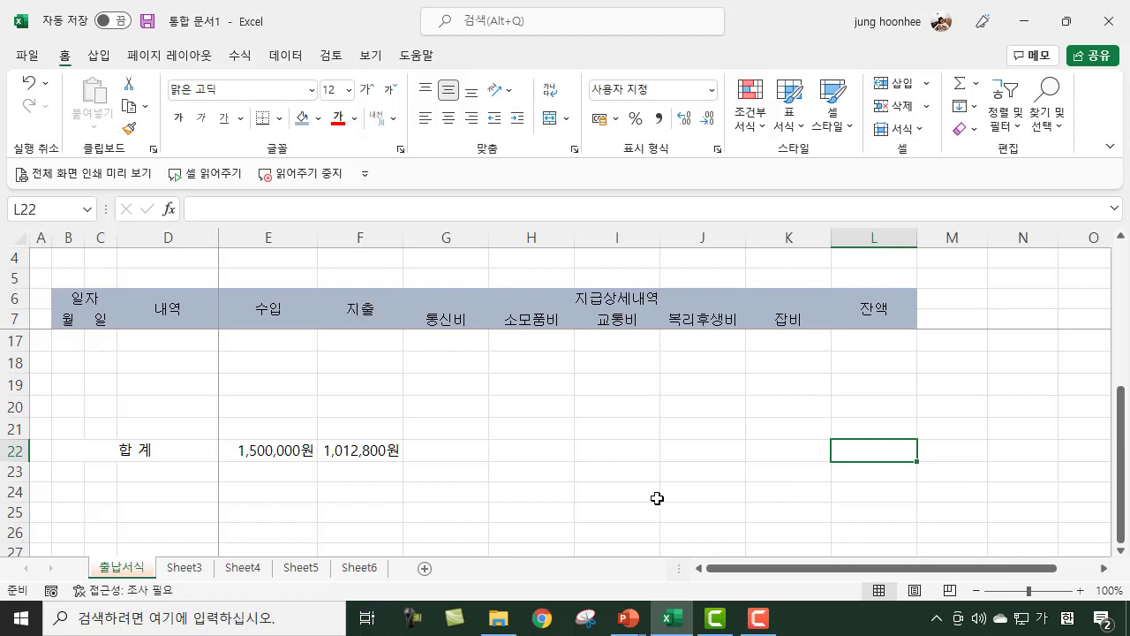
# Step: Fill the merged 합 계 label cell in row 22 with the standard orange color
pyautogui.moveTo(111, 450); pyautogui.dragTo(863, 451)
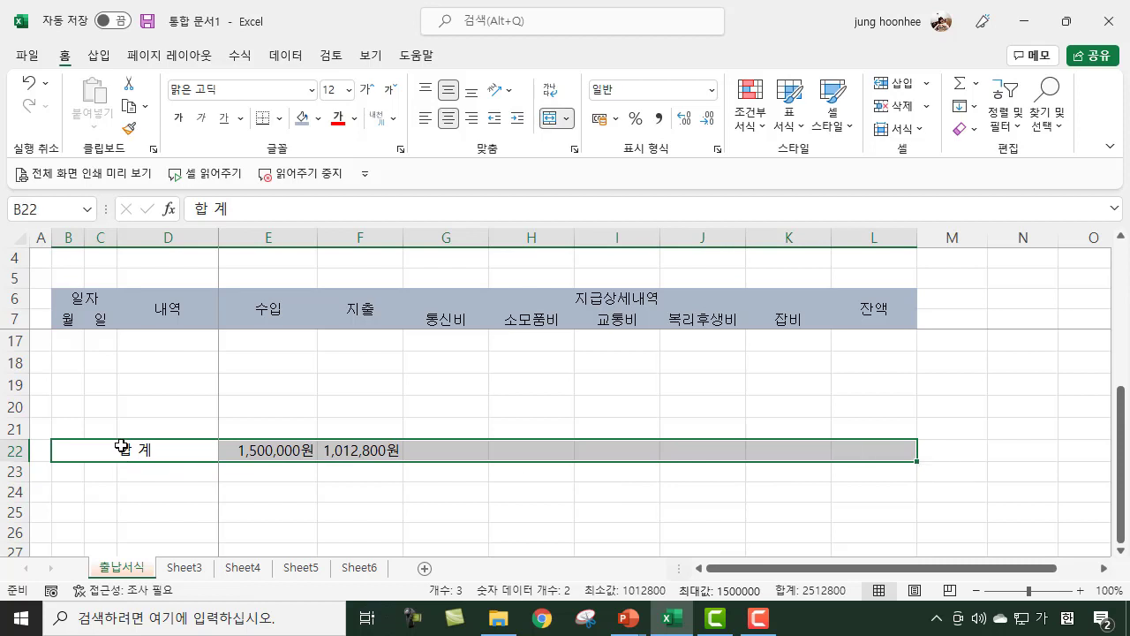
pyautogui.click(126, 450)
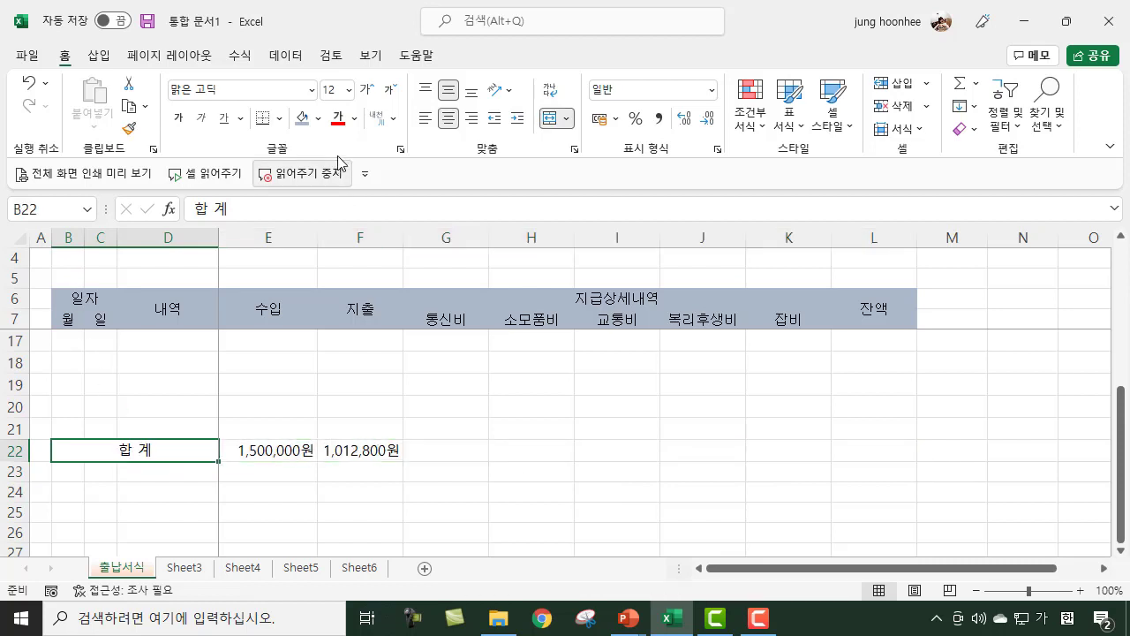
pyautogui.click(320, 118)
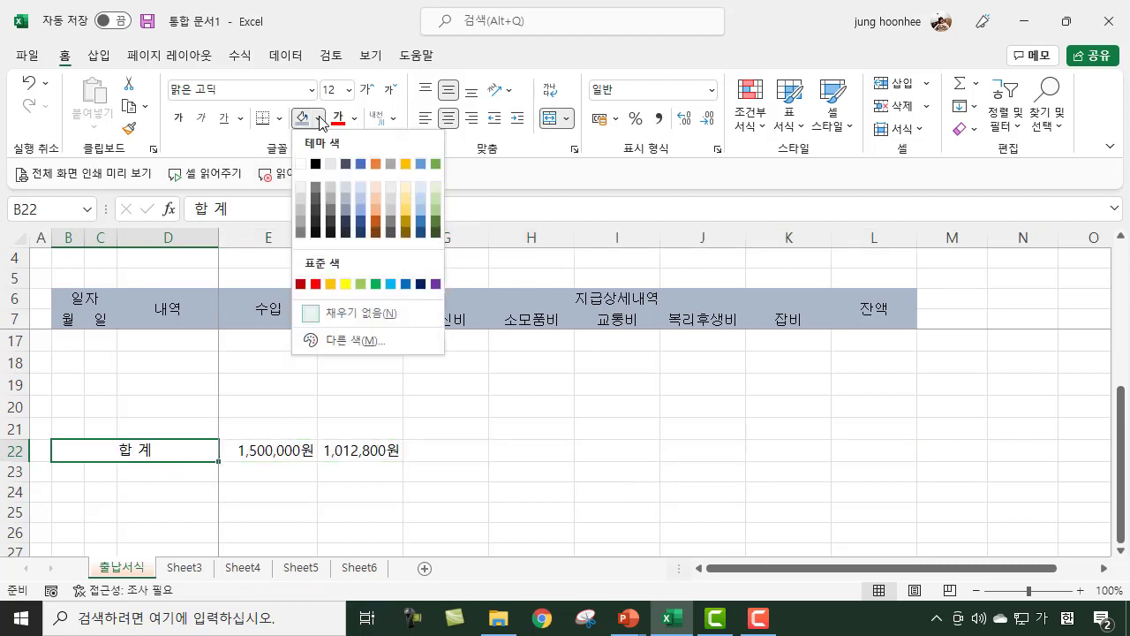
pyautogui.click(331, 284)
# Step: Fill the 수입 and 지출 totals in E22:F22 with the lightest orange theme tint
pyautogui.click(271, 450)
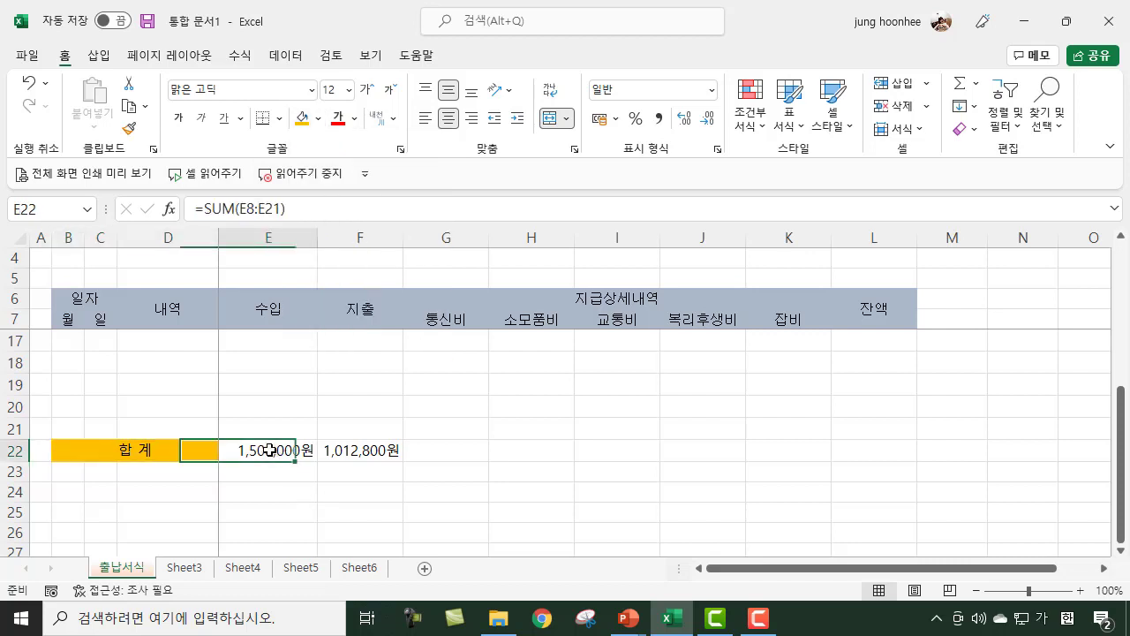
pyautogui.moveTo(316, 450); pyautogui.dragTo(380, 455)
pyautogui.click(317, 118)
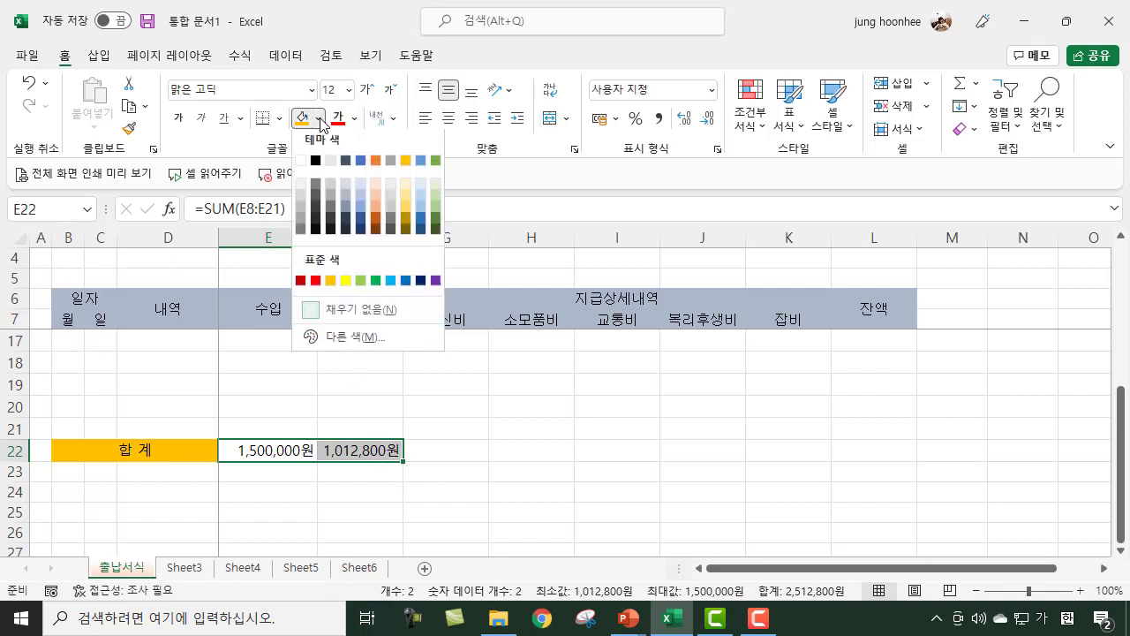
pyautogui.click(375, 186)
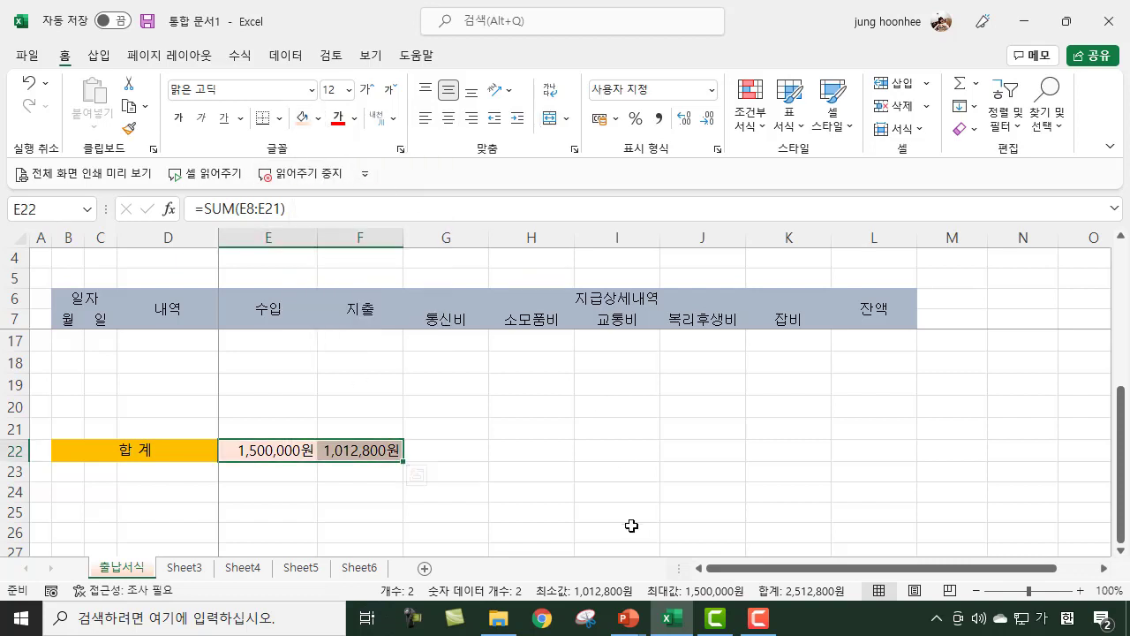
pyautogui.click(534, 486)
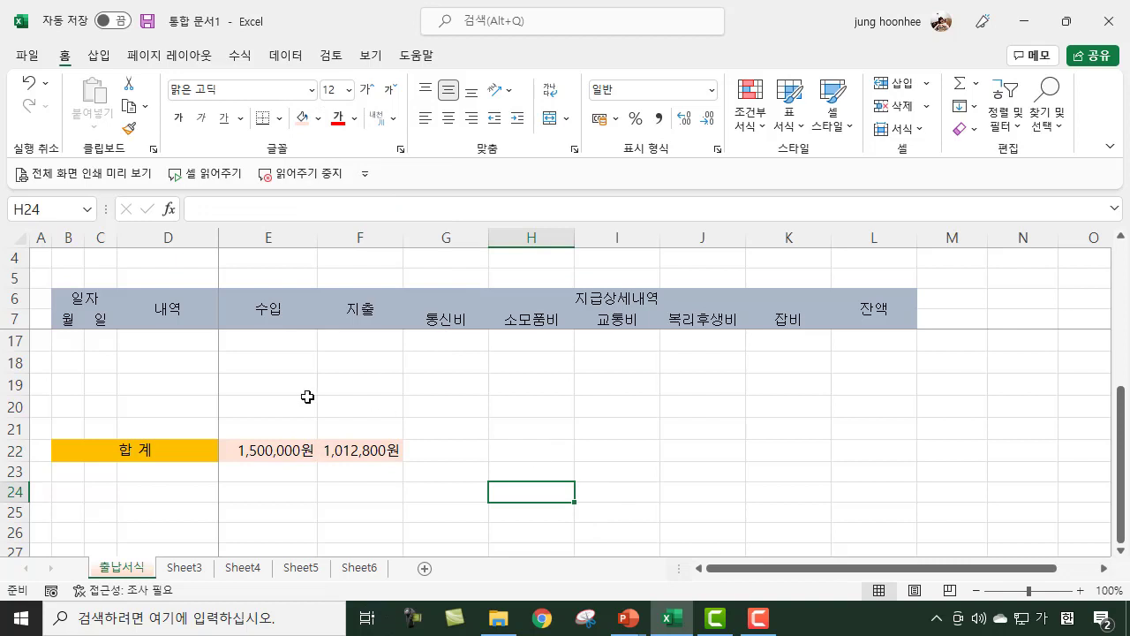
# Step: Apply a thick outside border (굵은 바깥쪽 테두리) around the header range B6:L7
pyautogui.scroll(3, 307, 397)
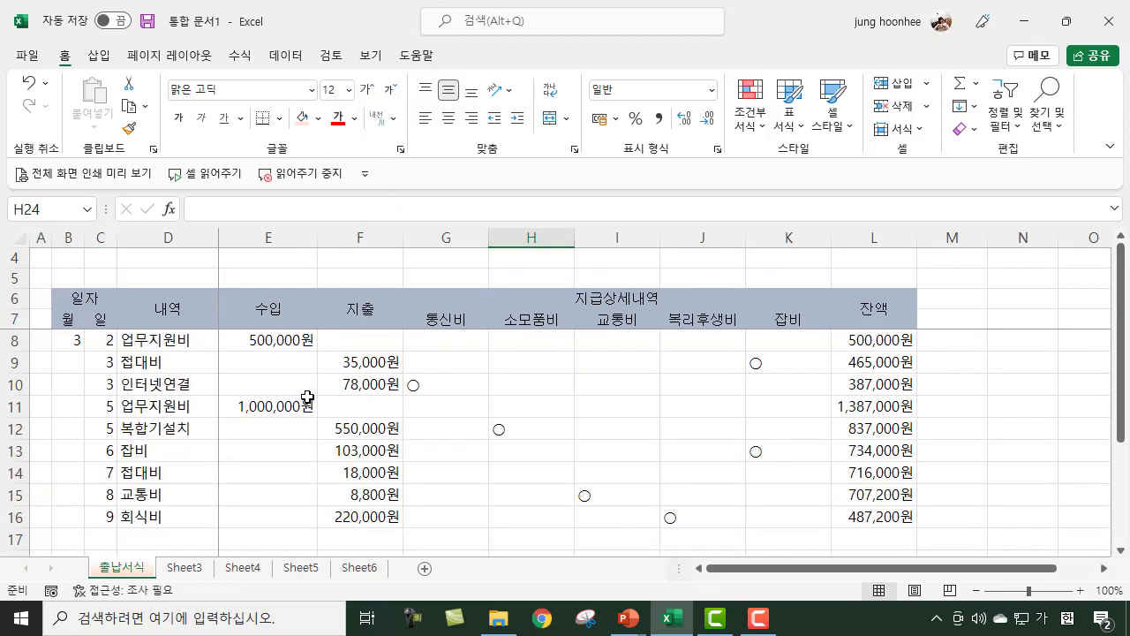
pyautogui.click(81, 299)
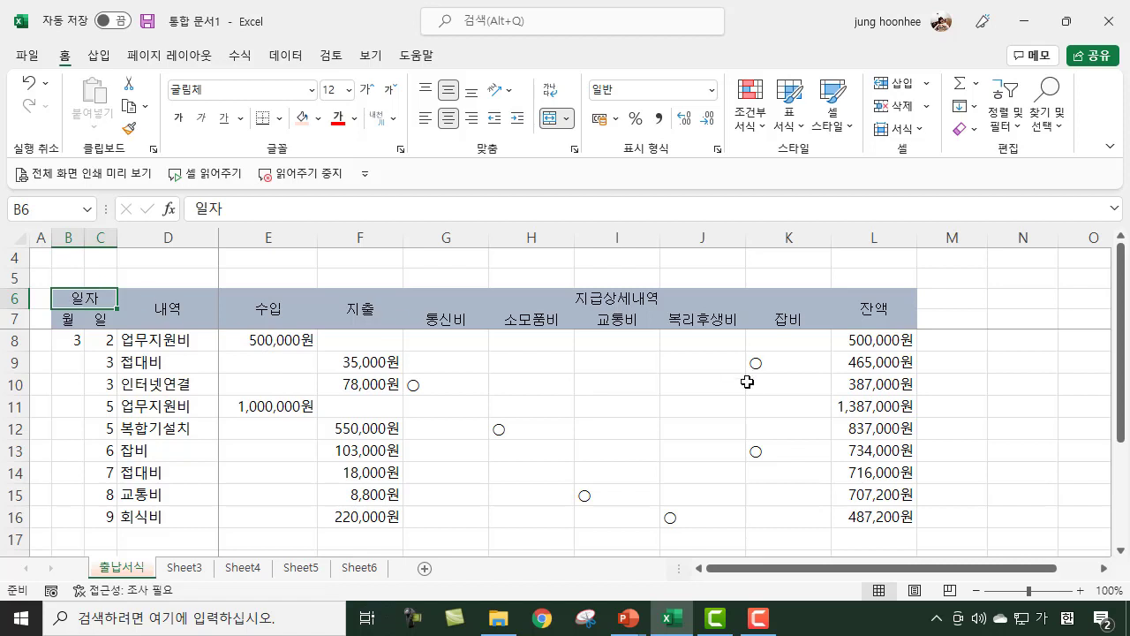
pyautogui.moveTo(59, 295); pyautogui.dragTo(888, 306)
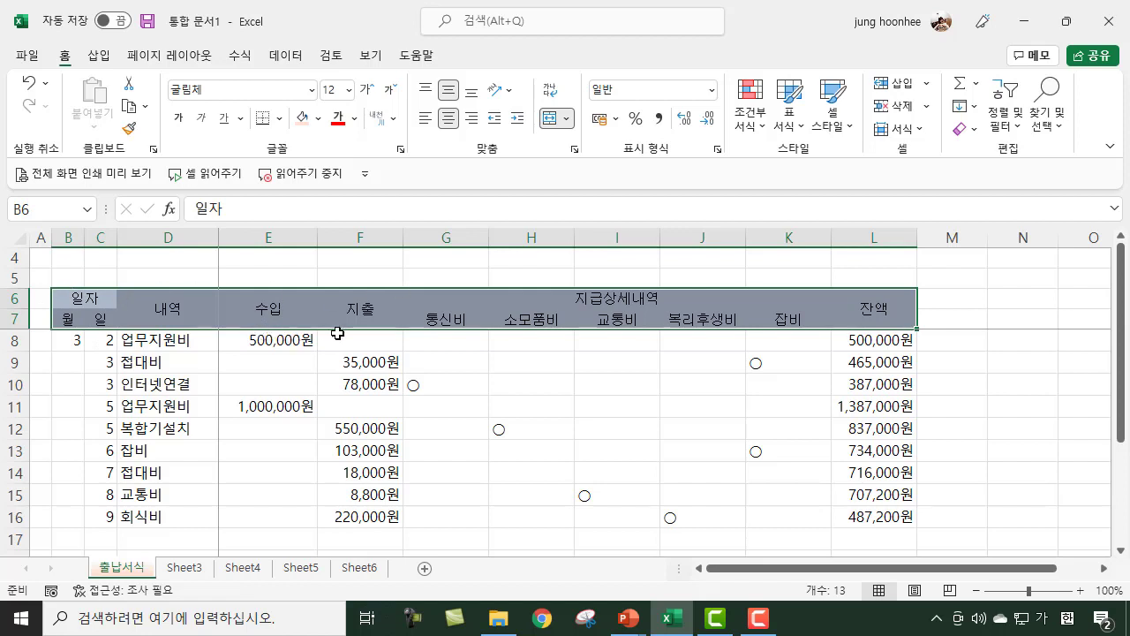
pyautogui.click(279, 118)
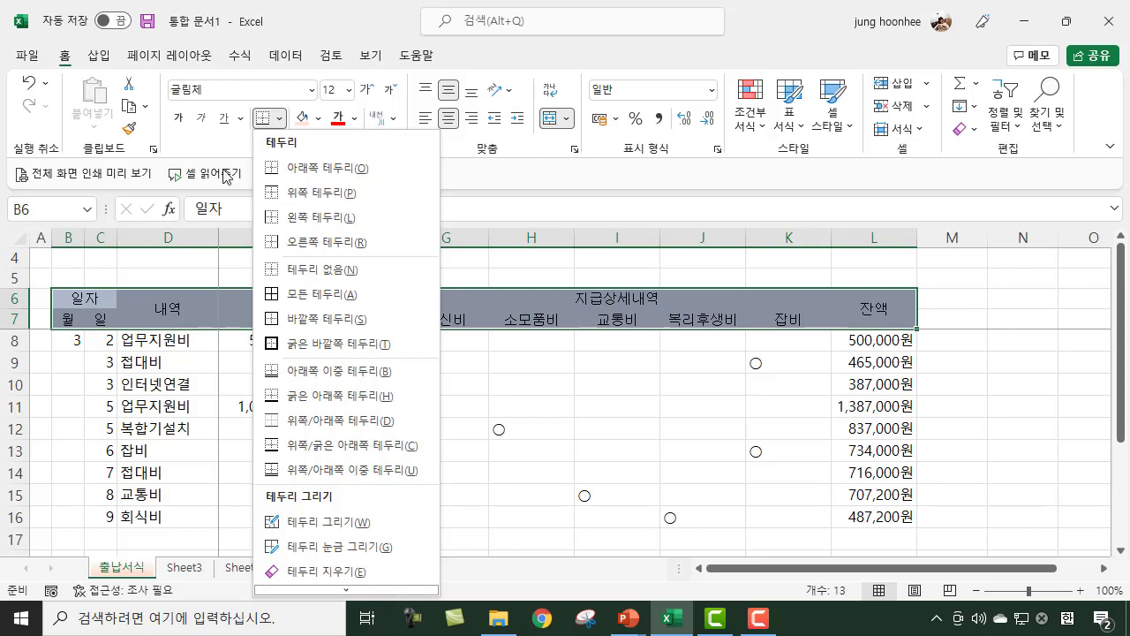
pyautogui.click(360, 347)
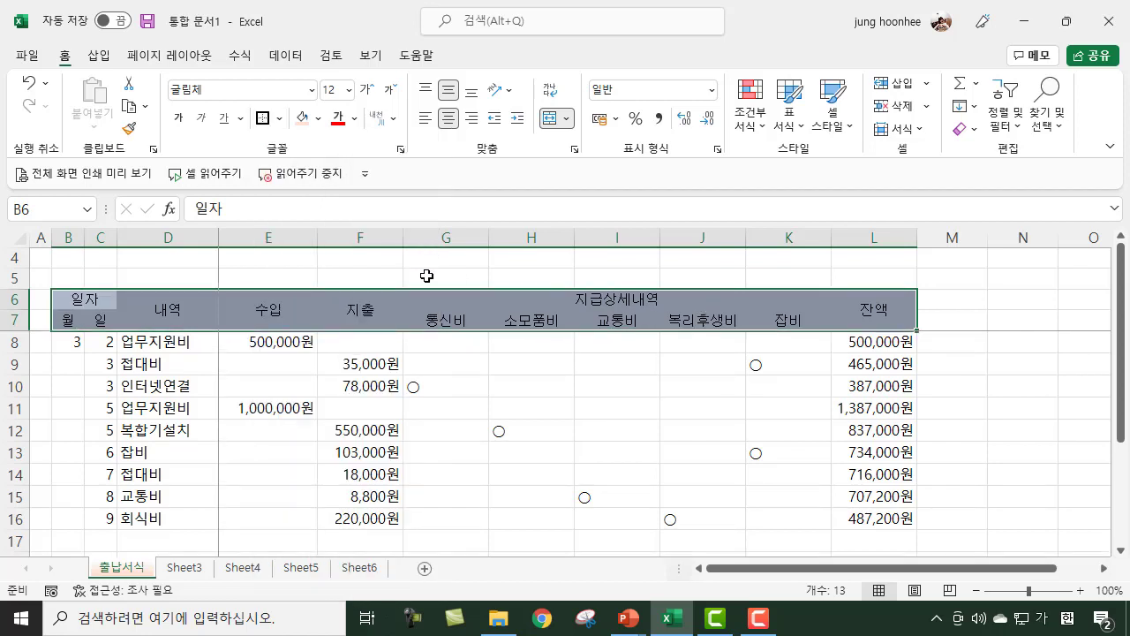
pyautogui.click(435, 268)
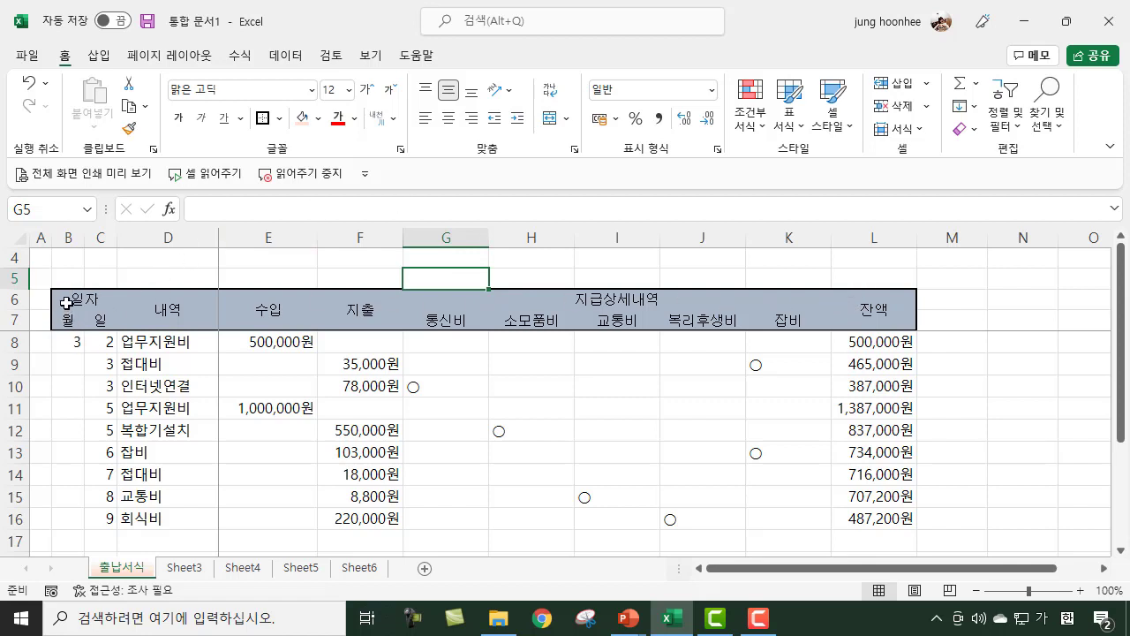
# Step: Add thin solid inside horizontal and vertical borders to the header range B6:L7, keeping its thick outline
pyautogui.moveTo(68, 301); pyautogui.dragTo(875, 315)
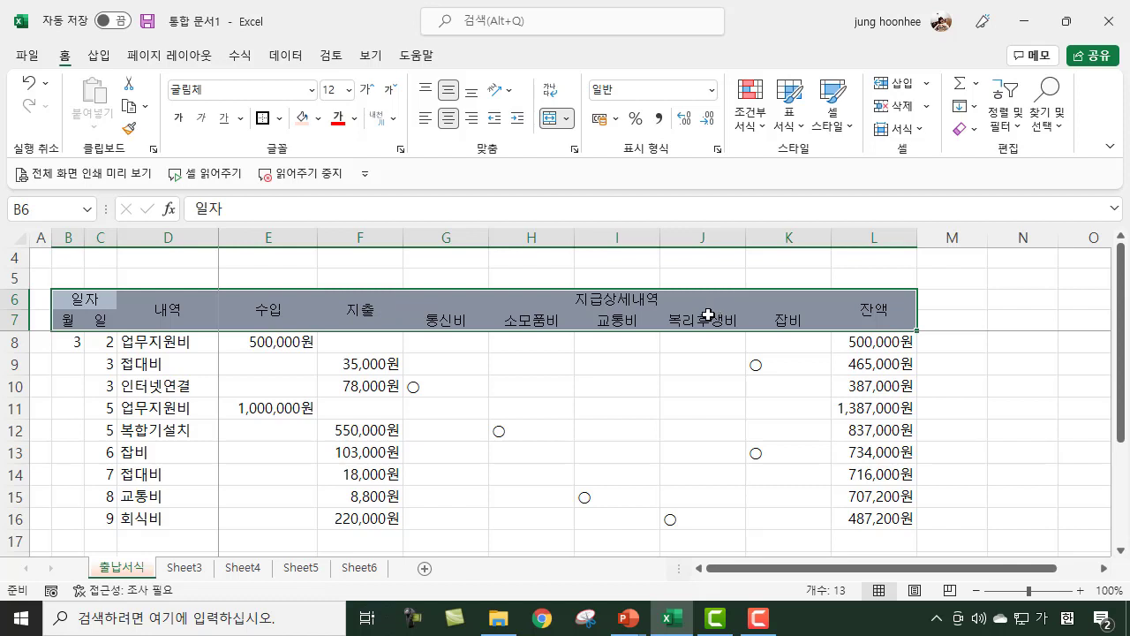
pyautogui.click(279, 120)
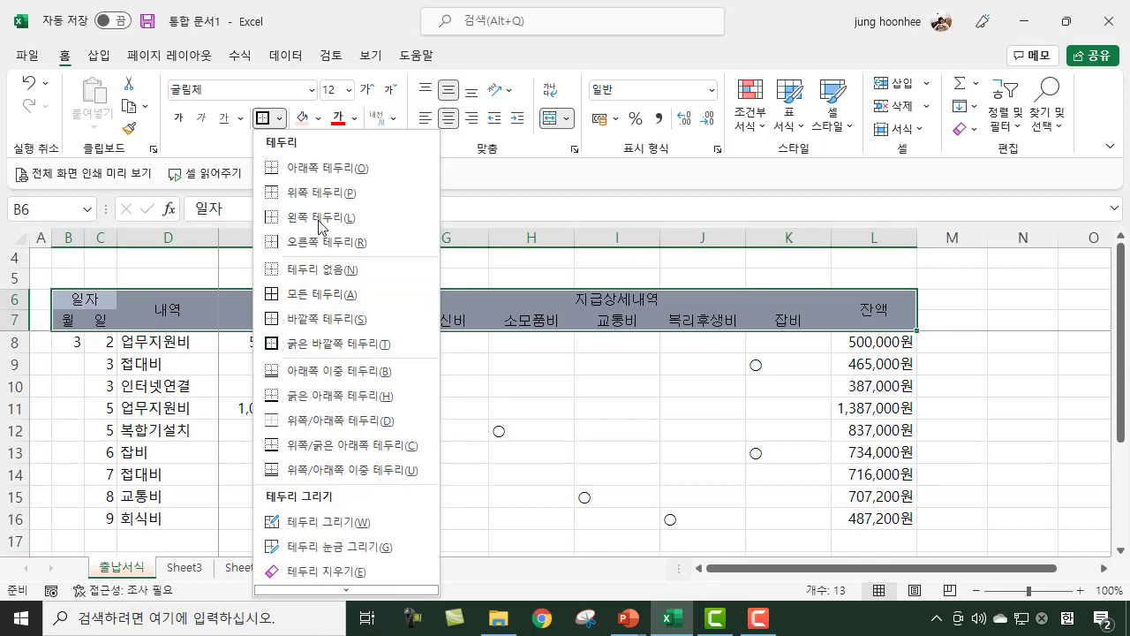
pyautogui.click(88, 304)
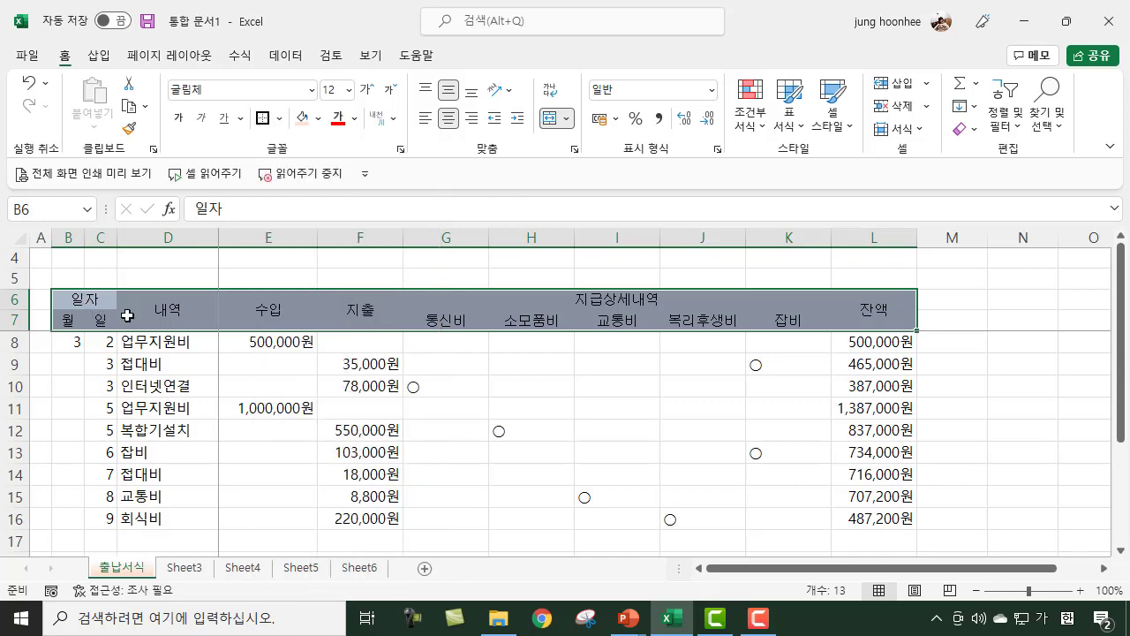
pyautogui.hotkey('ctrl', '1')
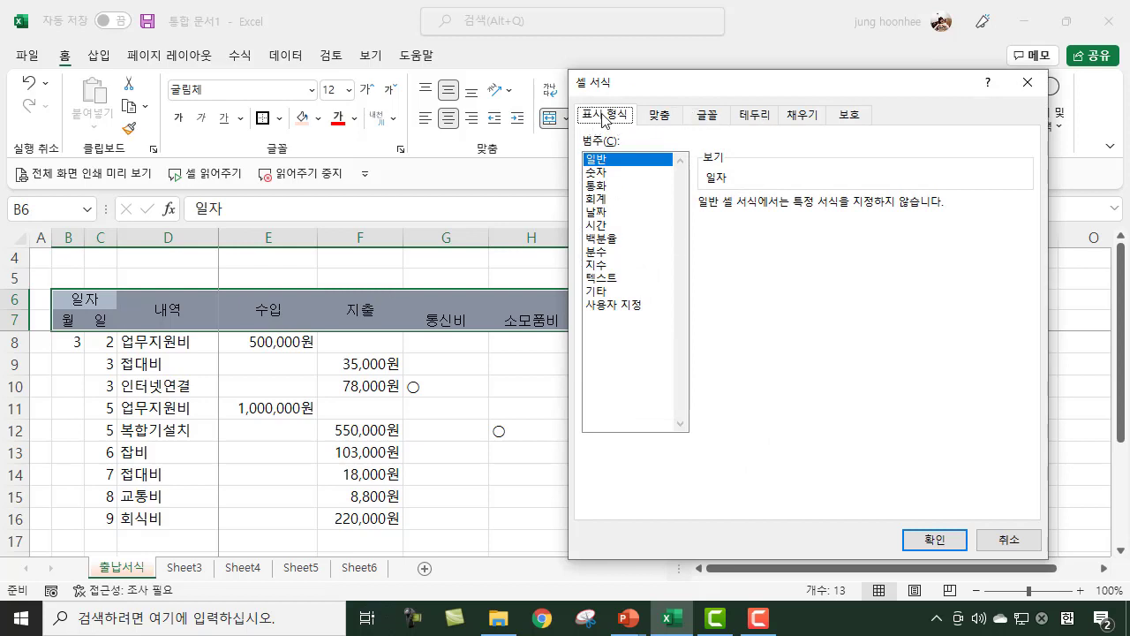
pyautogui.click(659, 115)
pyautogui.click(709, 117)
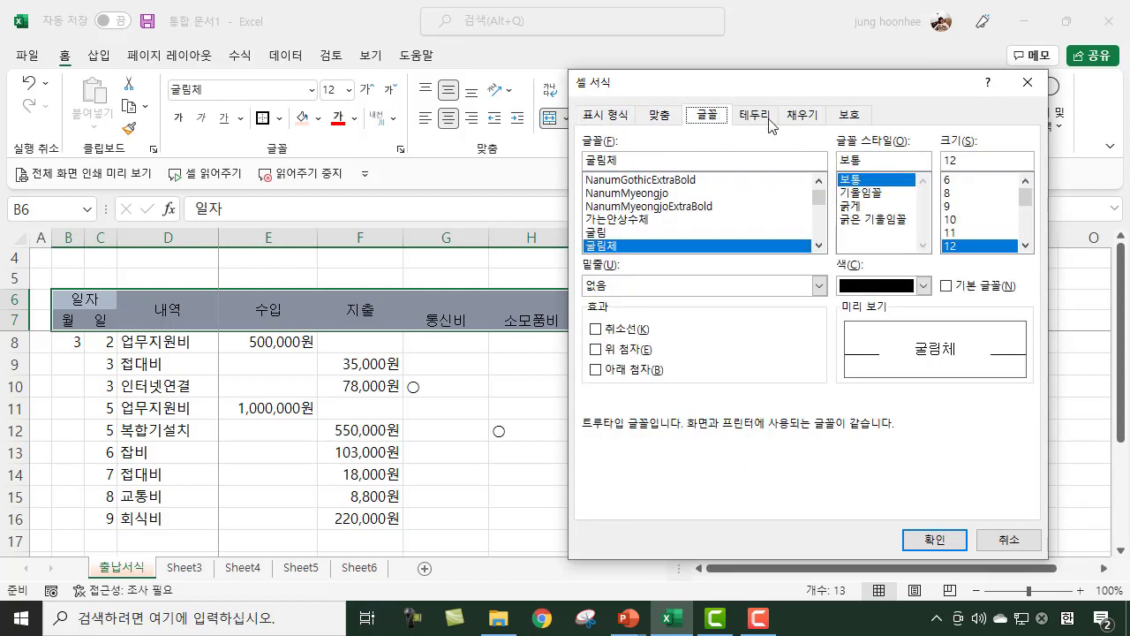
pyautogui.click(771, 124)
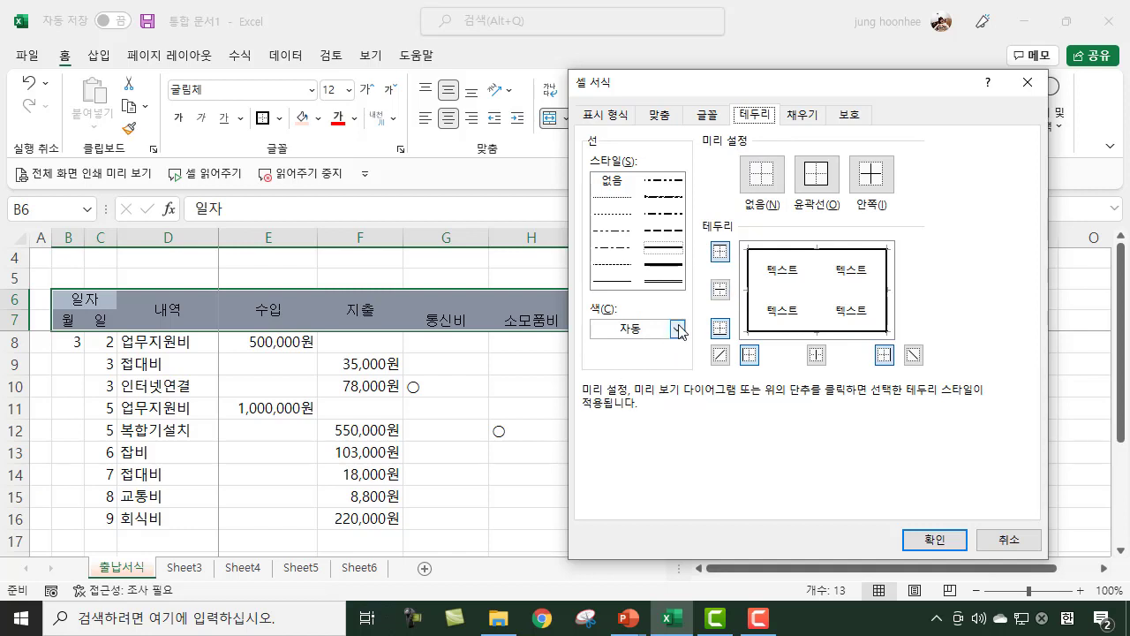
pyautogui.click(620, 282)
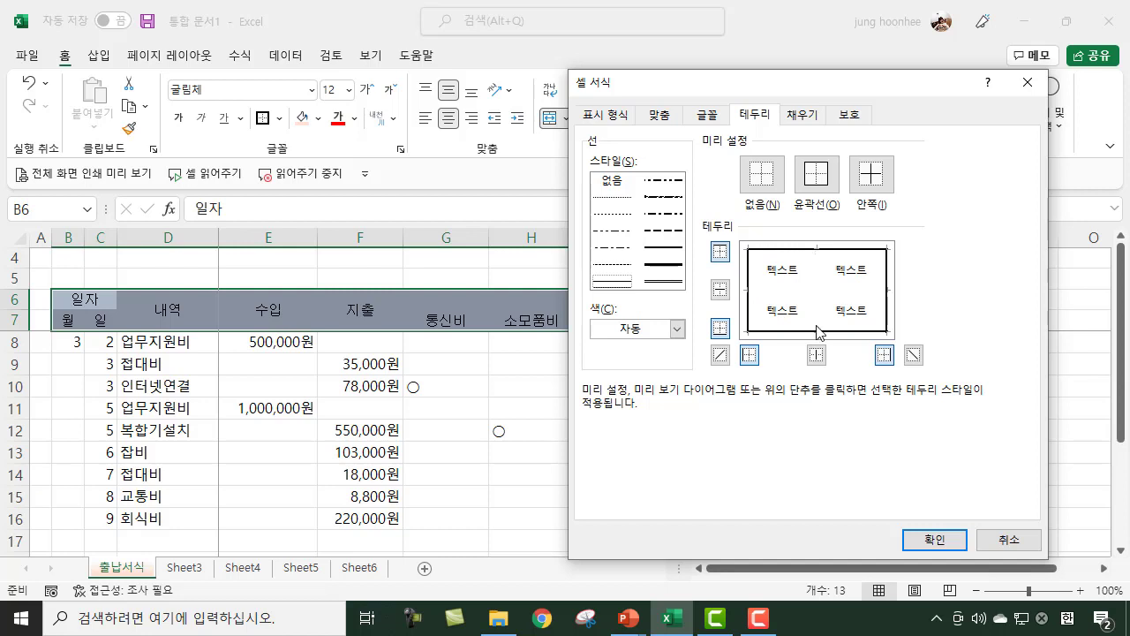
pyautogui.click(720, 290)
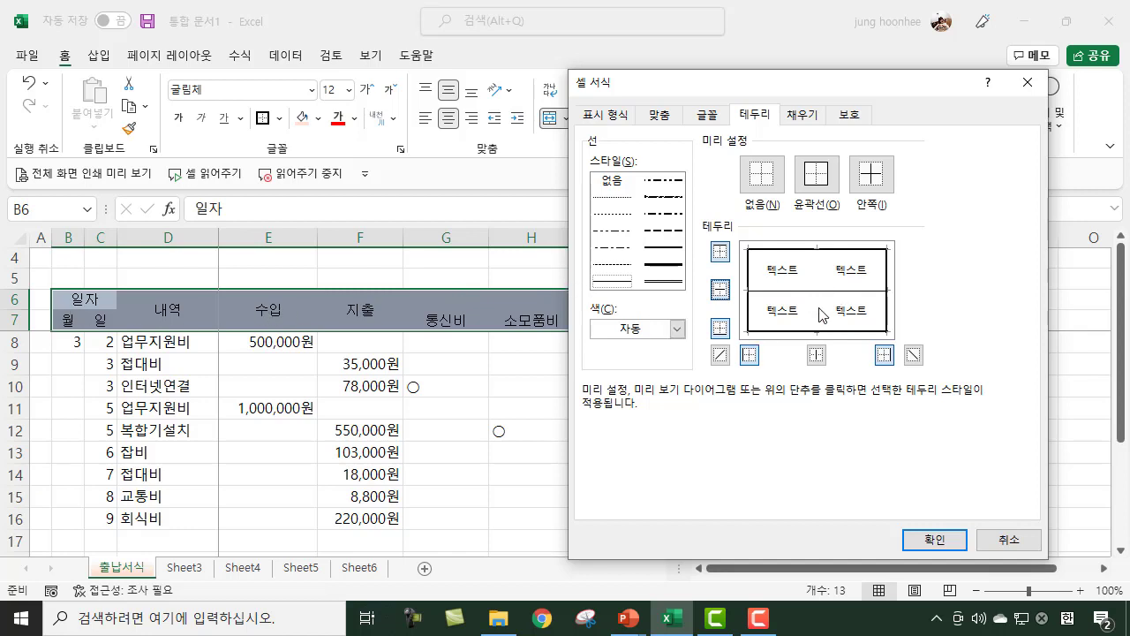
pyautogui.click(816, 356)
pyautogui.click(932, 539)
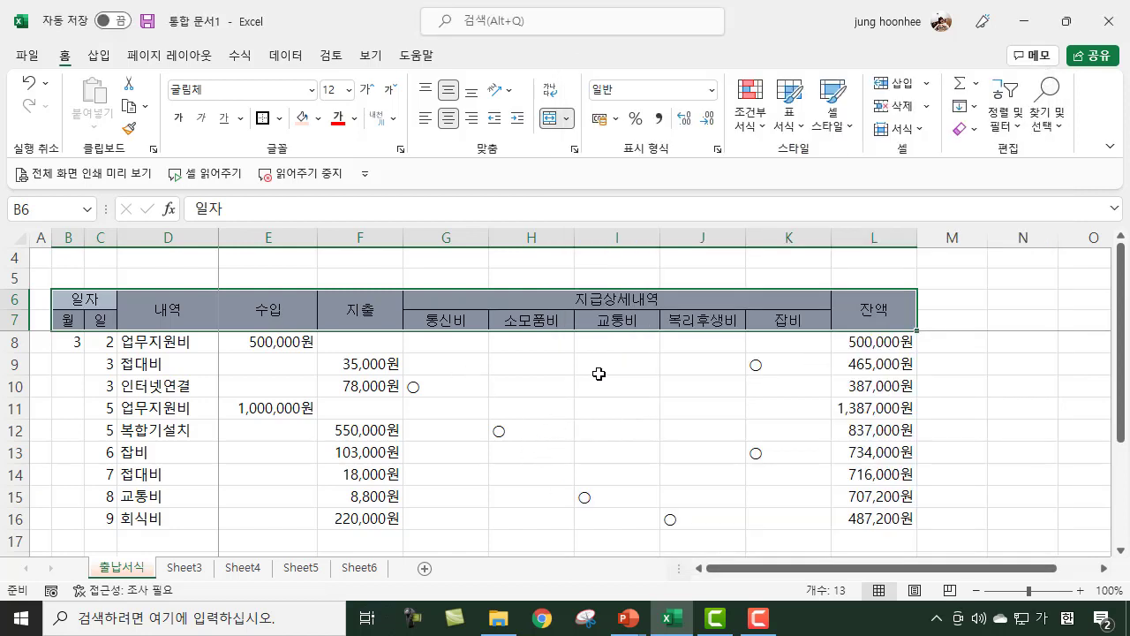
pyautogui.click(959, 303)
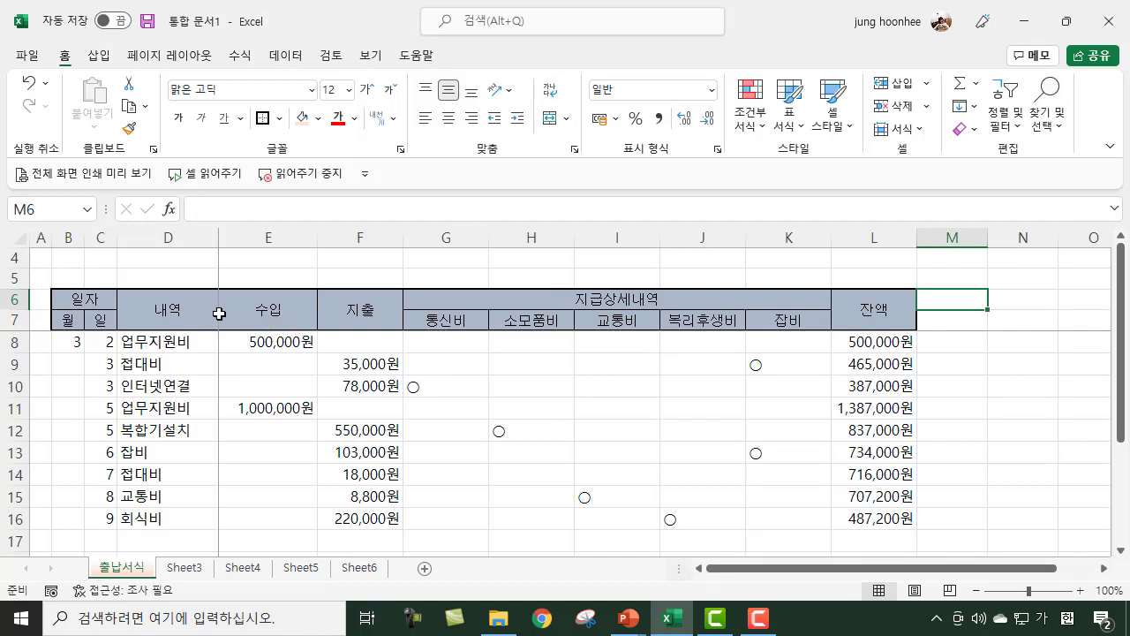
# Step: Remove the frozen panes from the 출납서식 sheet (틀 고정 취소) and check that the whole sheet scrolls
pyautogui.click(266, 312)
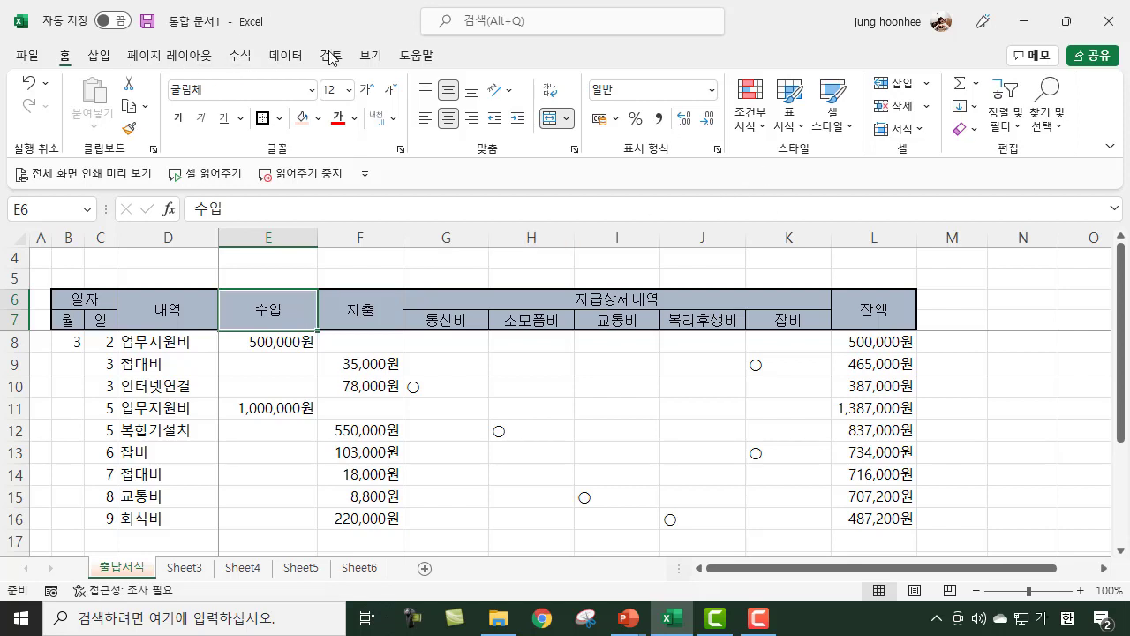
pyautogui.click(370, 54)
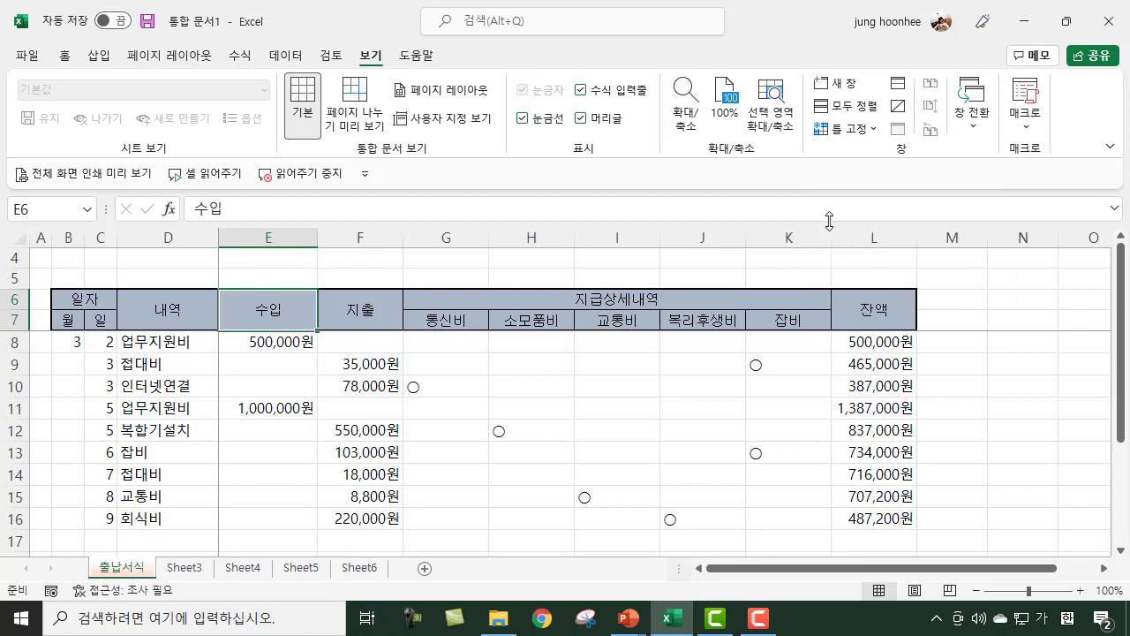
pyautogui.click(877, 133)
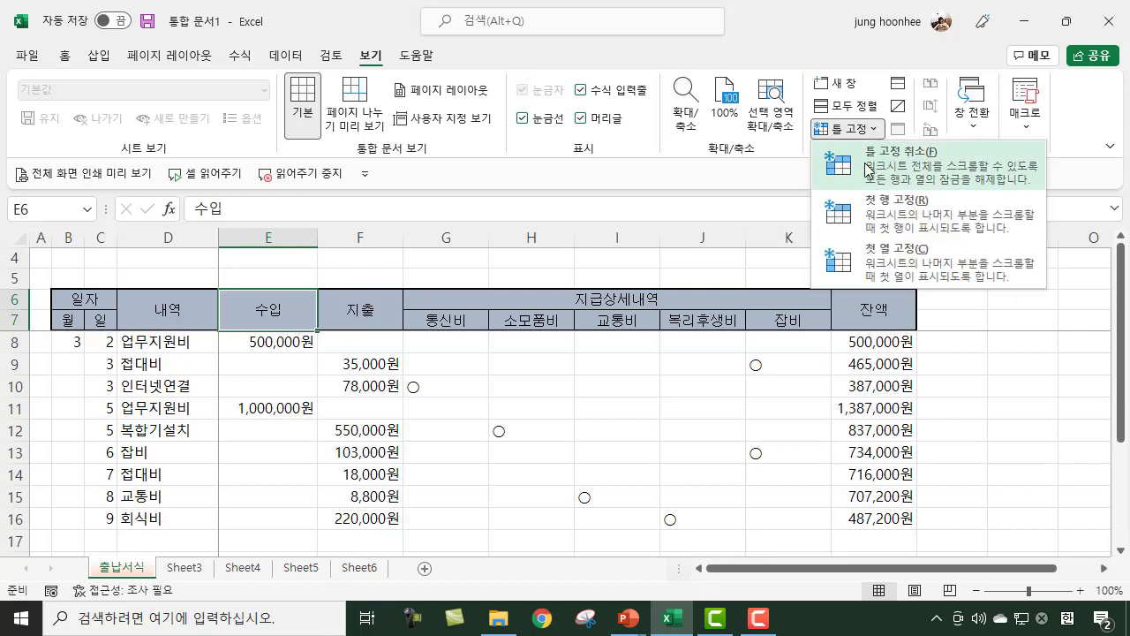
pyautogui.click(877, 172)
pyautogui.click(336, 381)
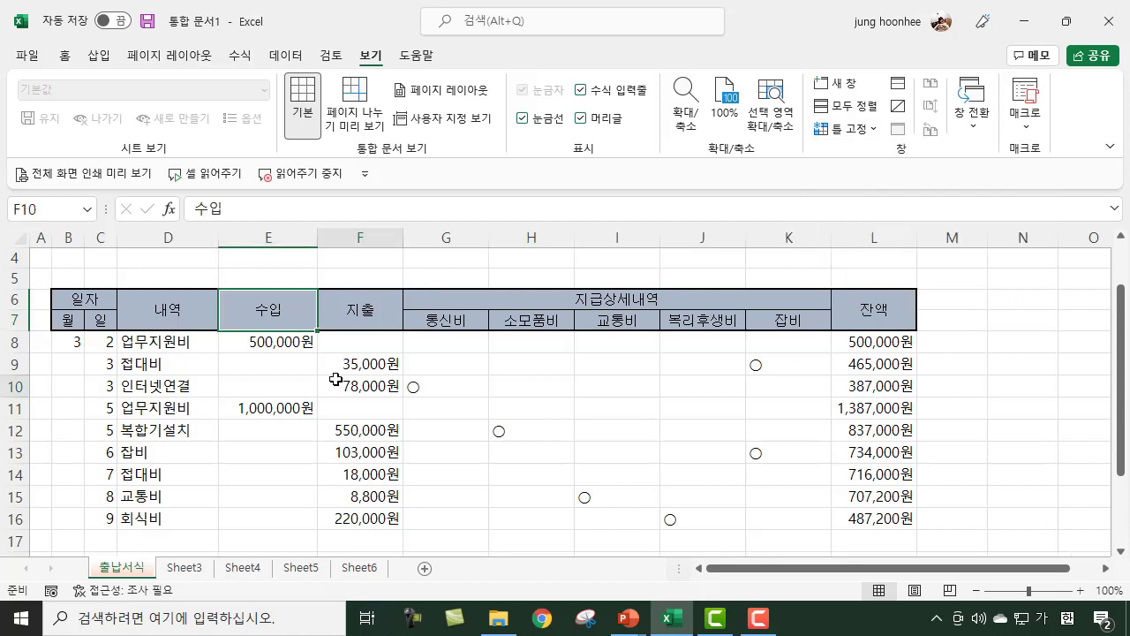
pyautogui.scroll(-2, 340, 428)
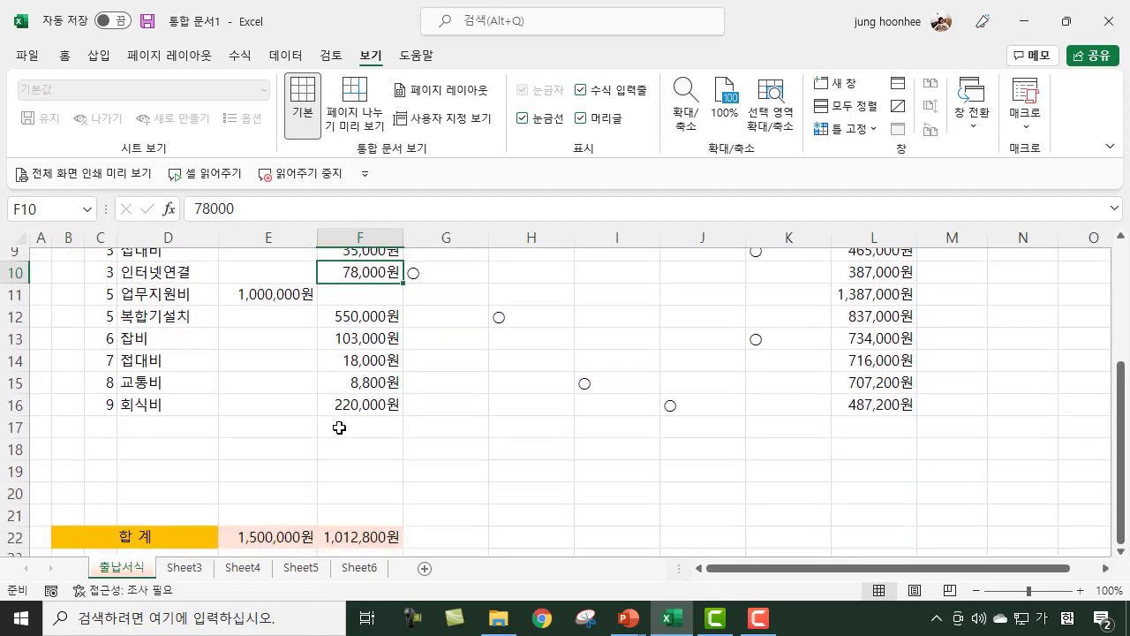
pyautogui.scroll(2, 339, 429)
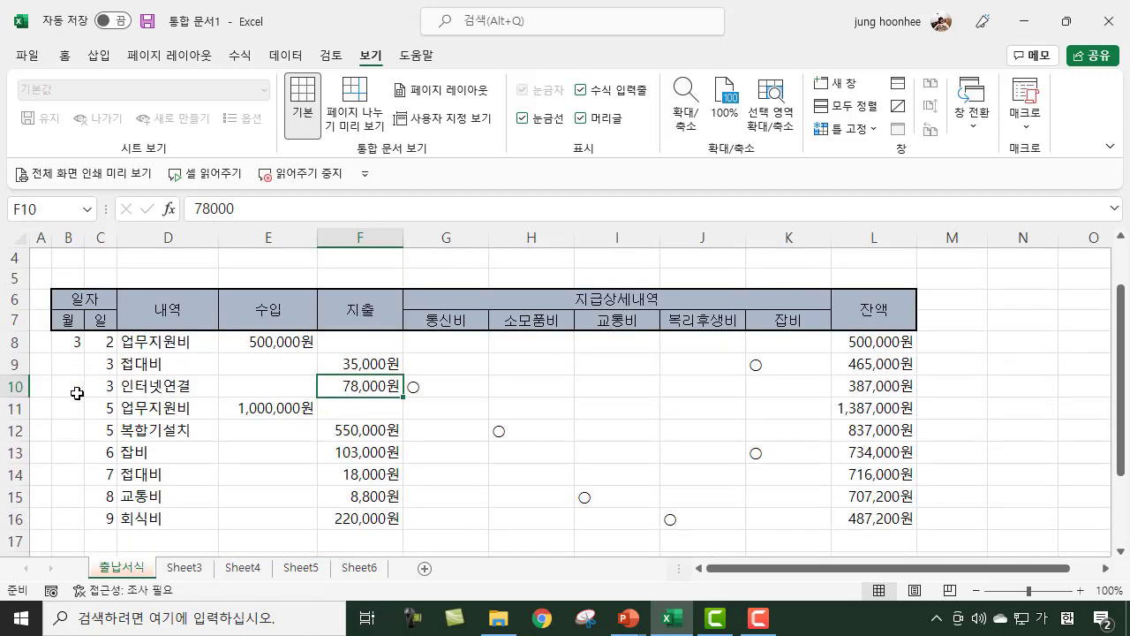
pyautogui.click(66, 343)
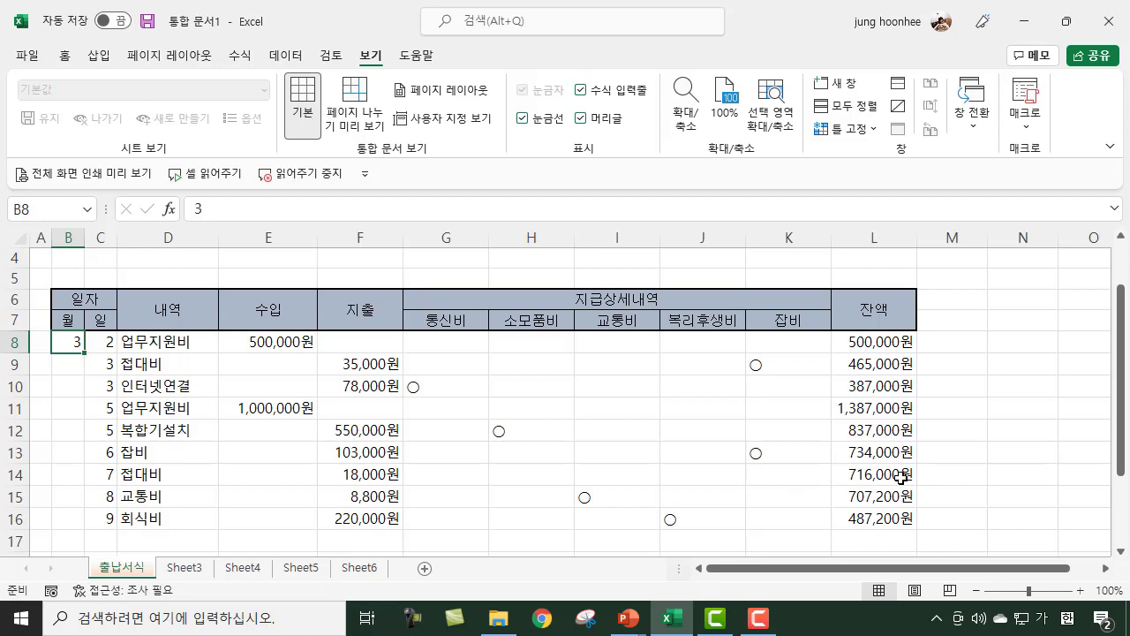
pyautogui.scroll(-3, 901, 477)
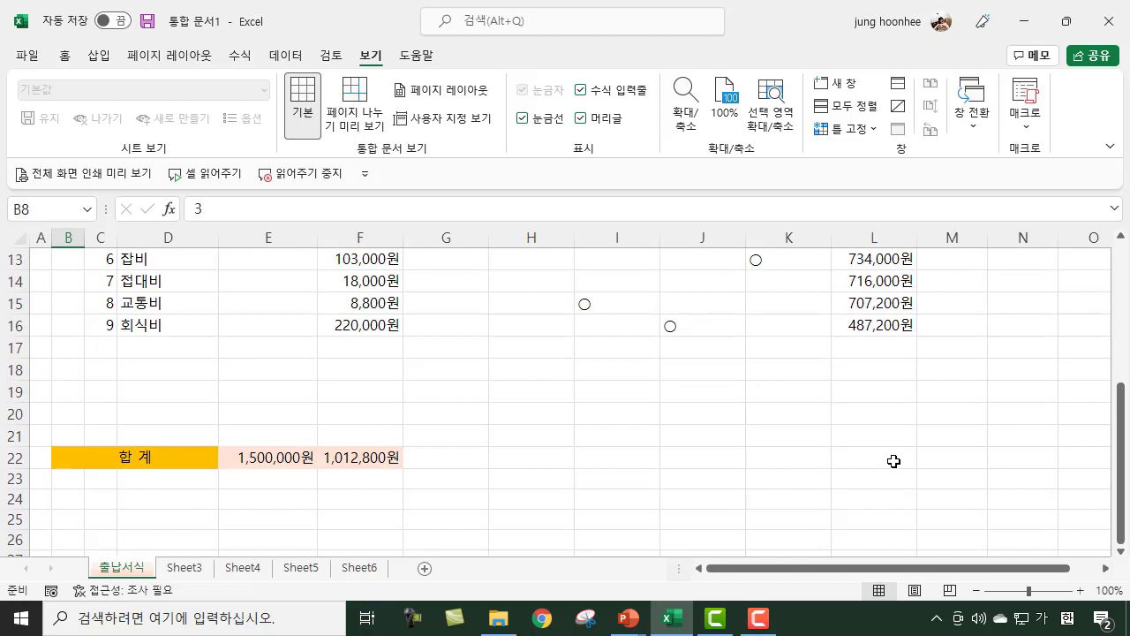
pyautogui.keyDown('shift'); pyautogui.click(893, 461); pyautogui.keyUp('shift')
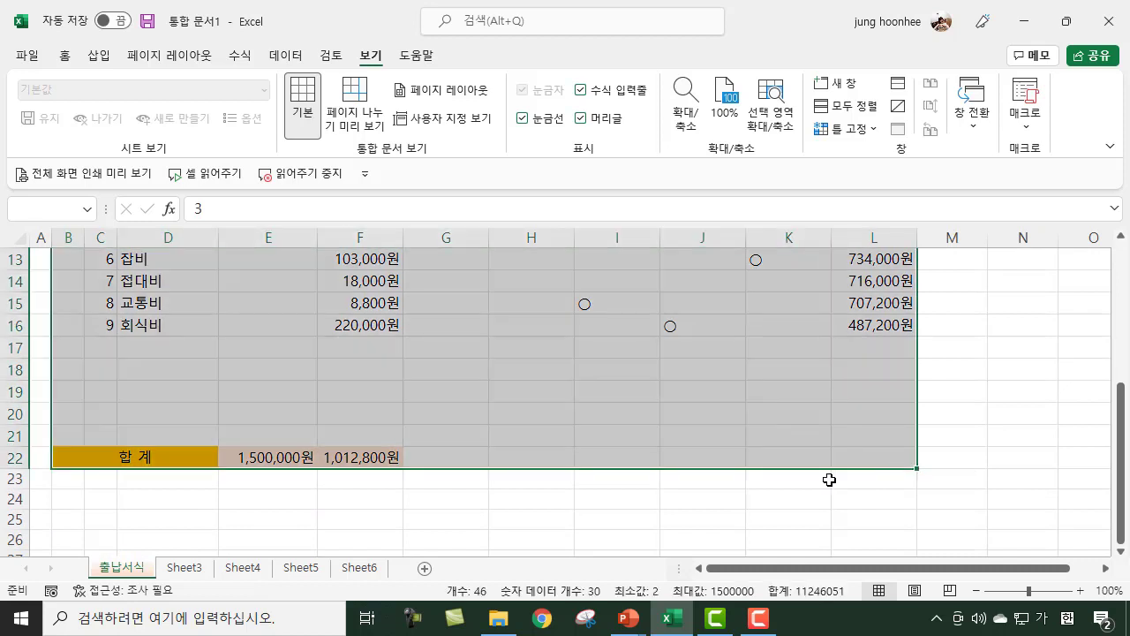
pyautogui.scroll(2, 829, 479)
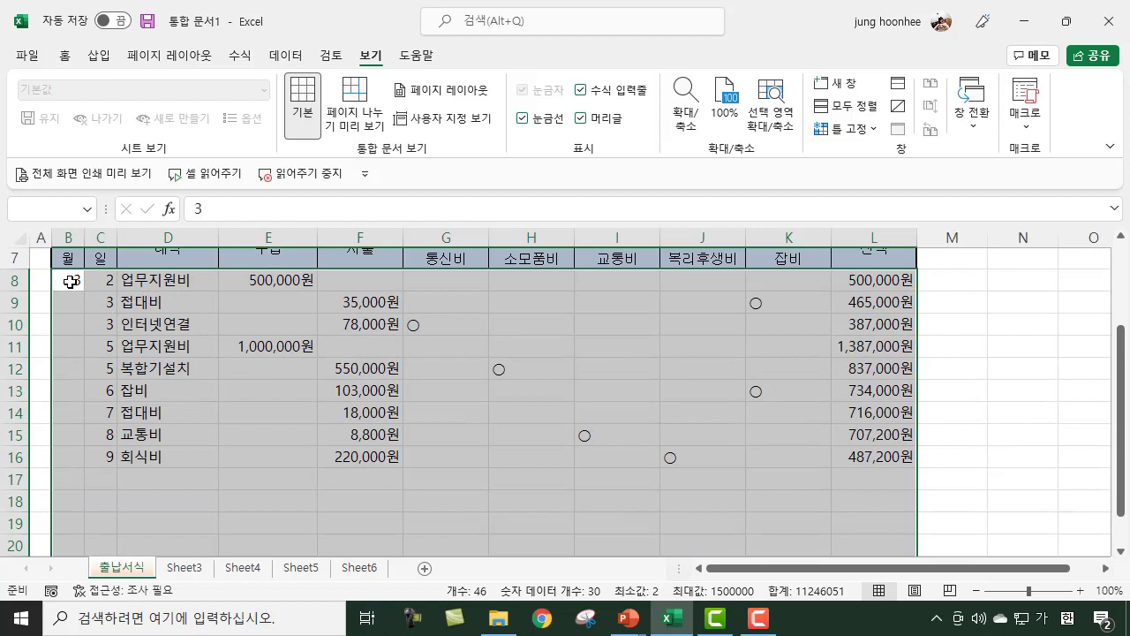
pyautogui.moveTo(70, 281); pyautogui.dragTo(898, 485)
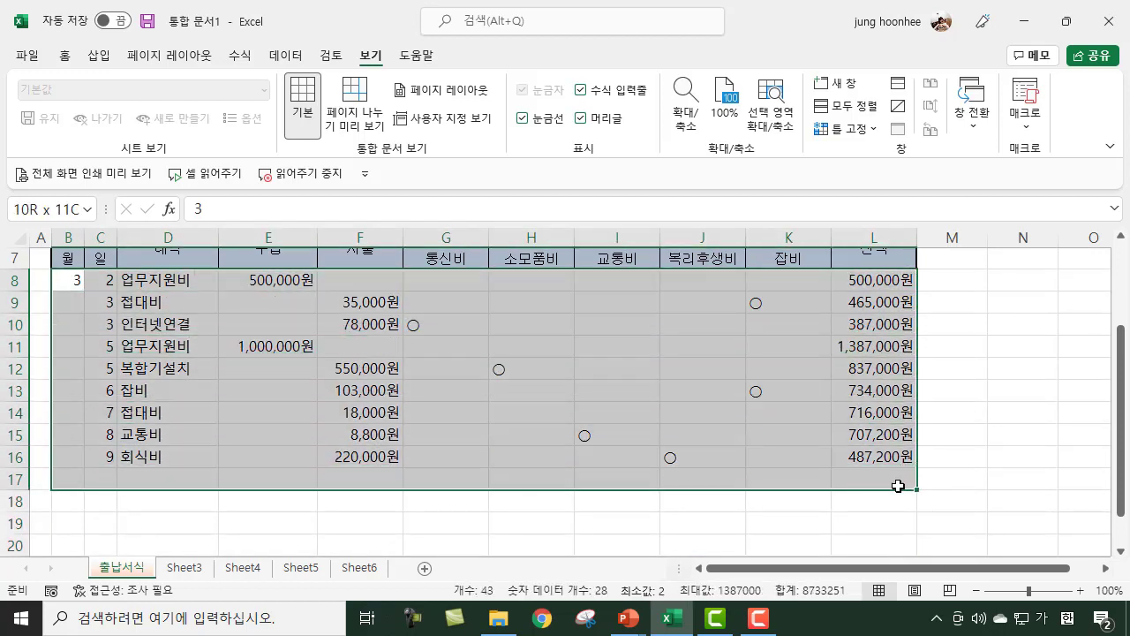
# Step: Set a medium-thick solid outline border (윤곽선) for the ledger body range B8:L22
pyautogui.click(65, 282)
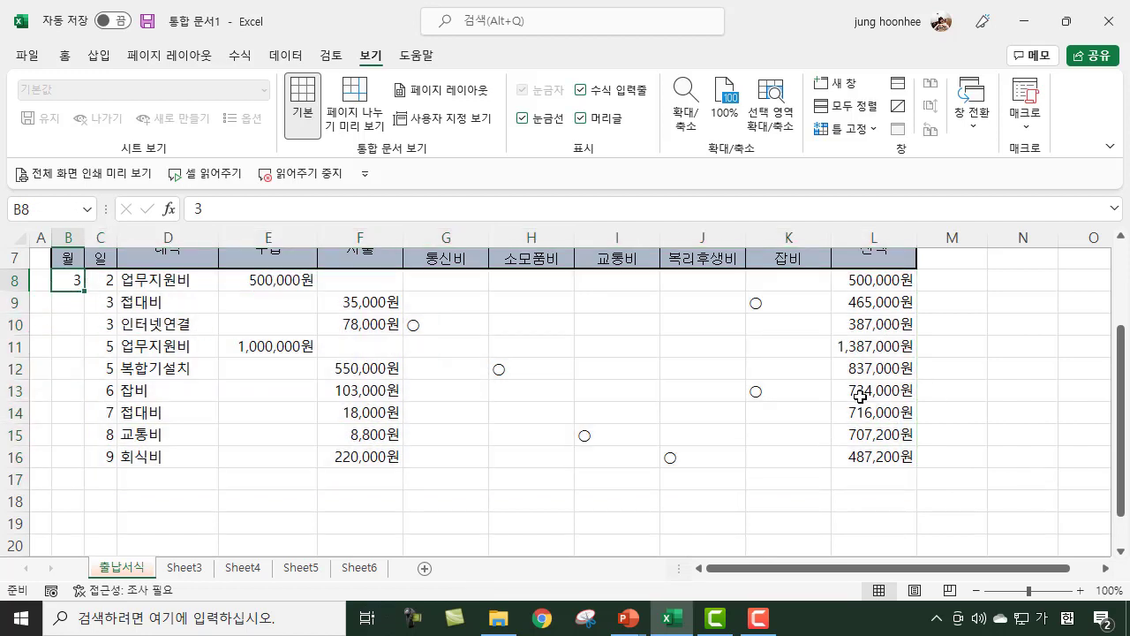
pyautogui.scroll(-2, 861, 395)
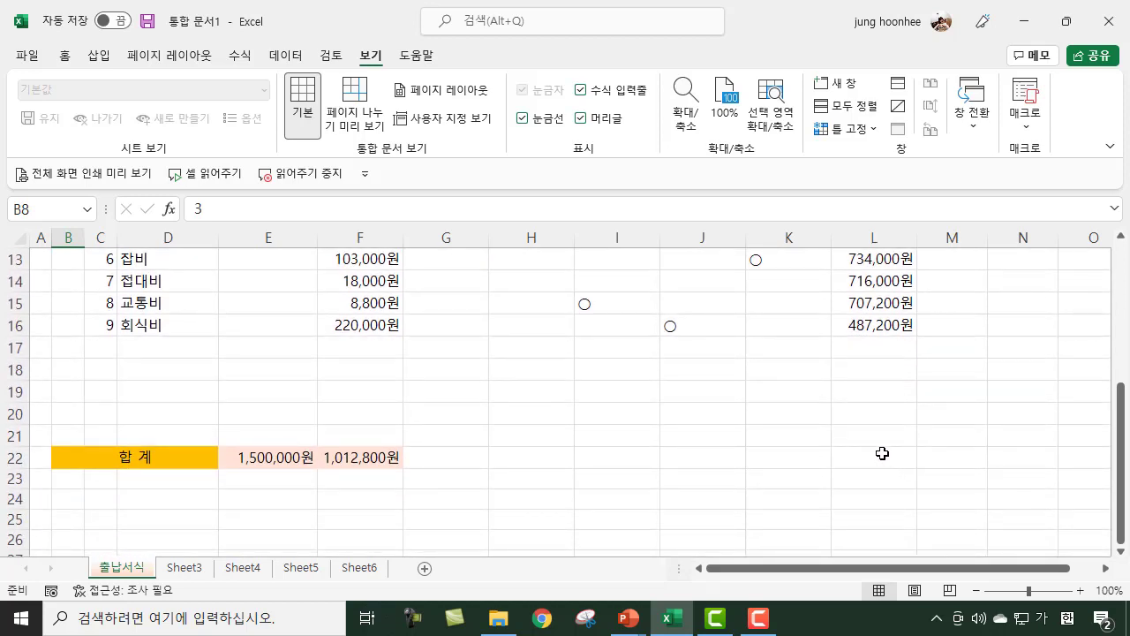
pyautogui.moveTo(882, 453); pyautogui.dragTo(882, 453)
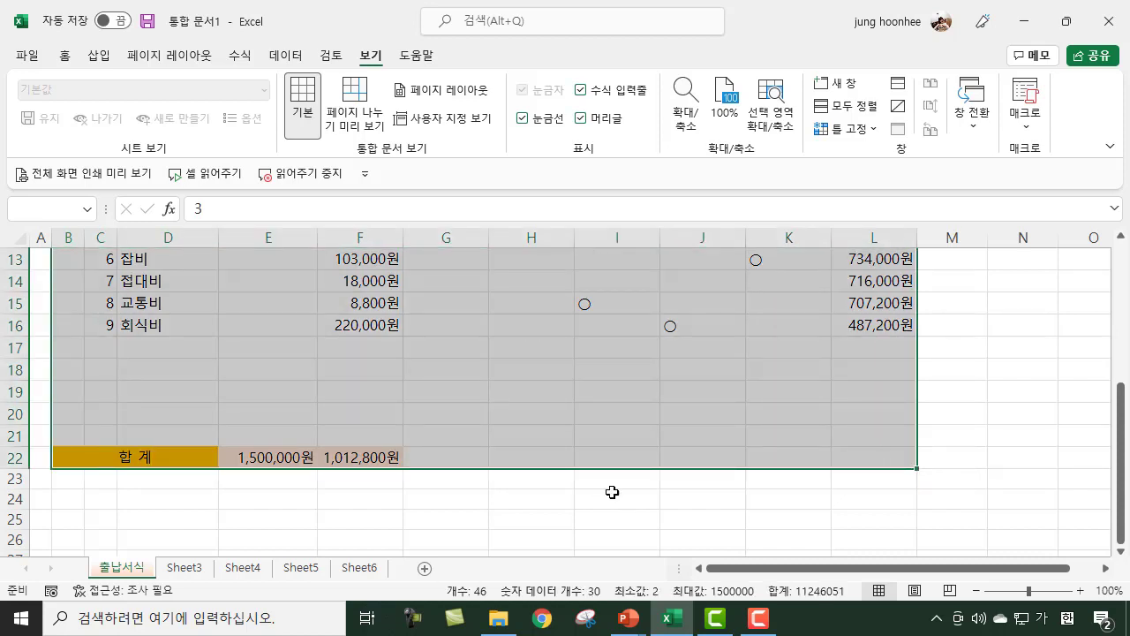
pyautogui.scroll(2, 566, 434)
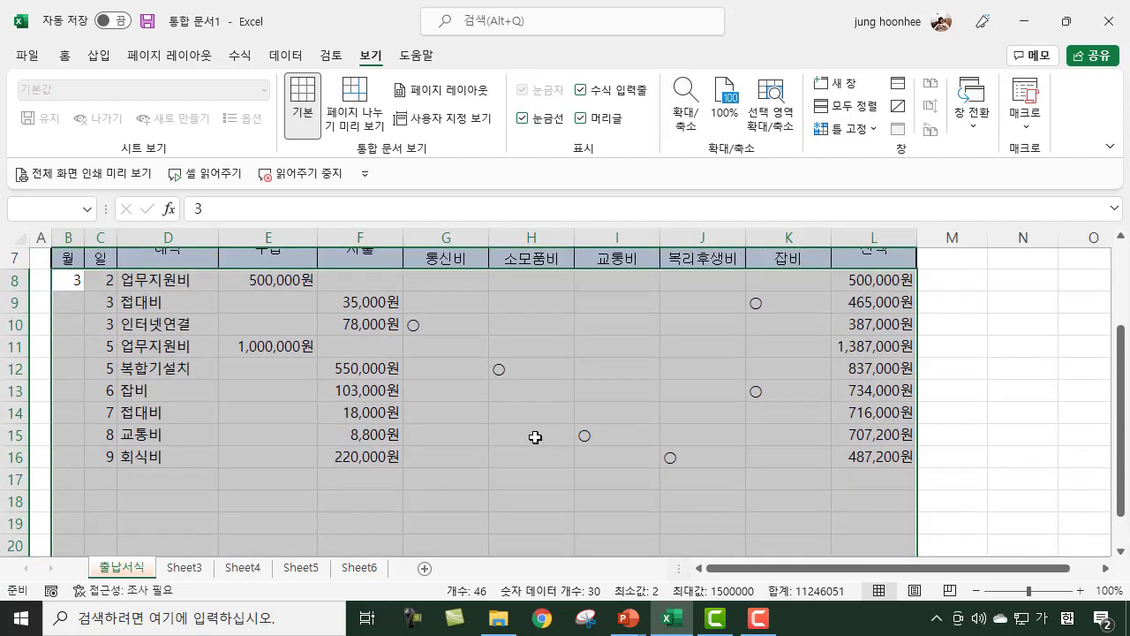
pyautogui.scroll(1, 482, 417)
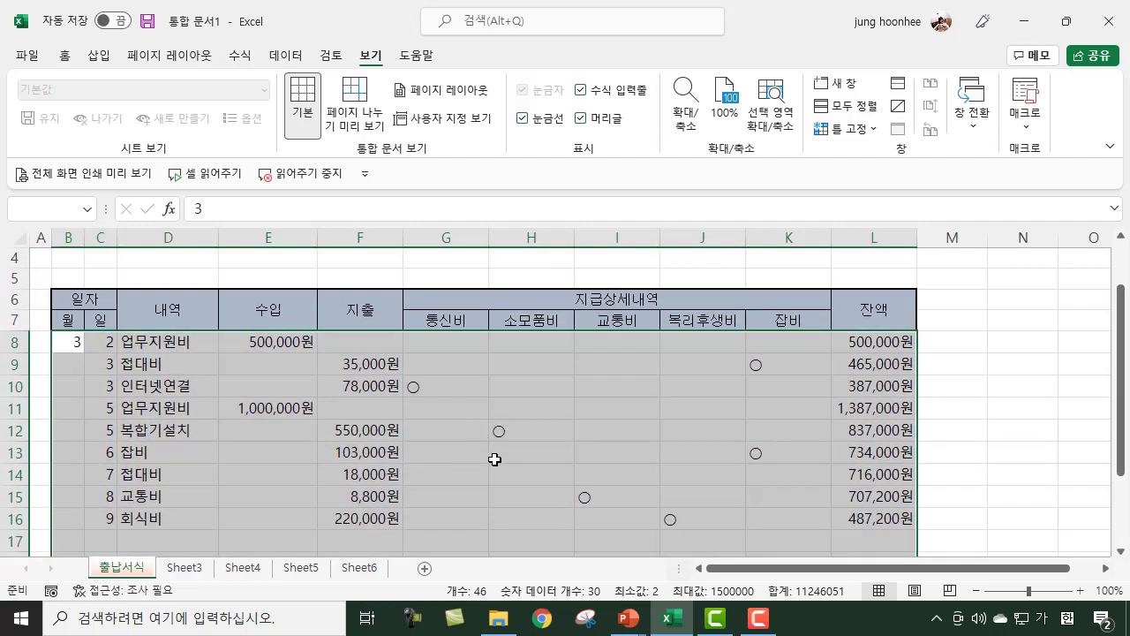
pyautogui.hotkey('ctrl', '1')
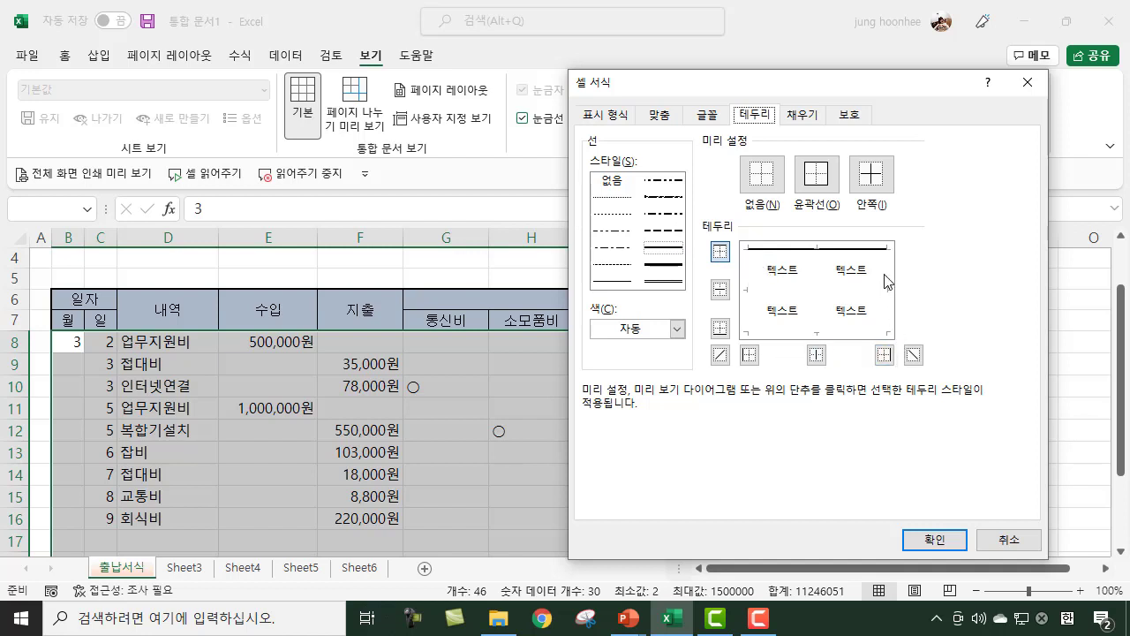
pyautogui.click(669, 253)
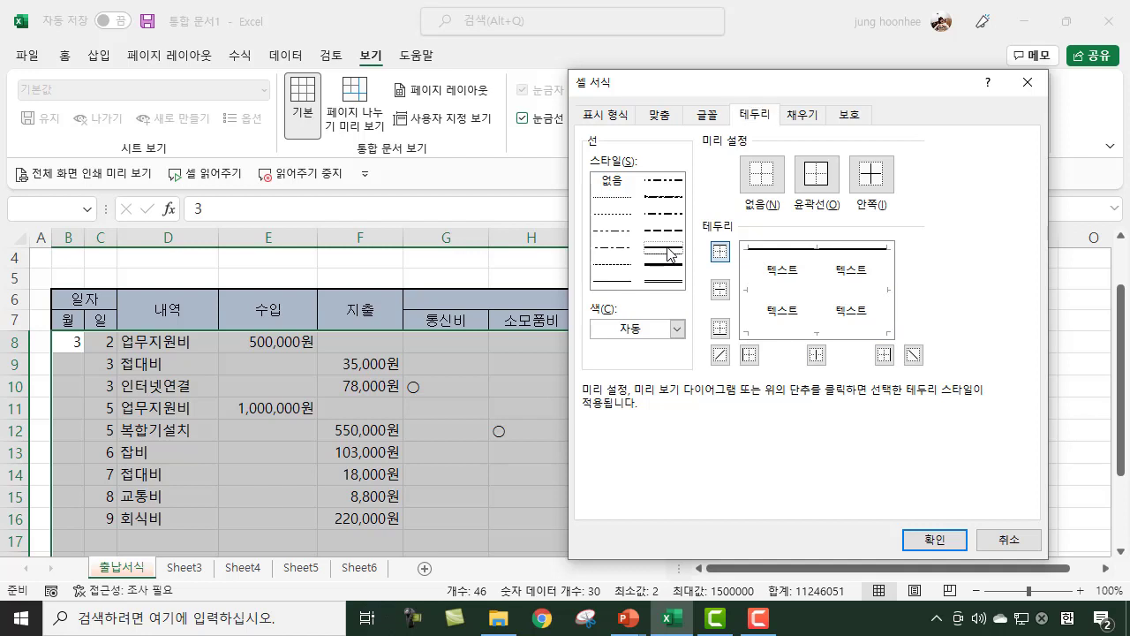
pyautogui.click(812, 175)
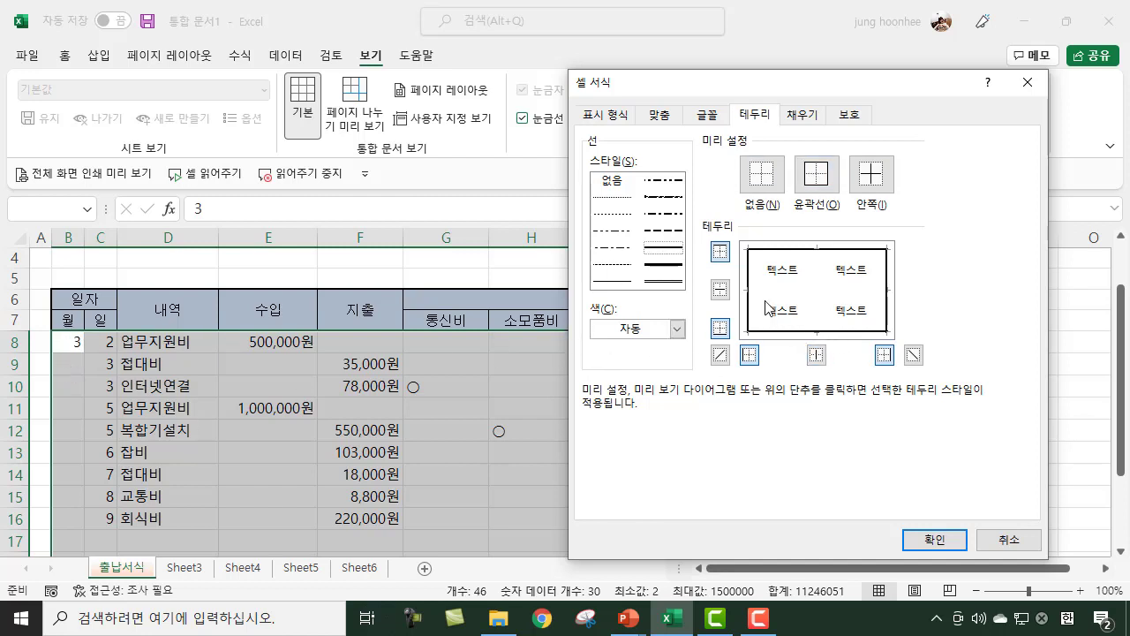
# Step: Add thin dashed inside horizontal and vertical borders to B8:L22 and apply the border settings
pyautogui.click(618, 265)
pyautogui.click(721, 289)
pyautogui.click(815, 354)
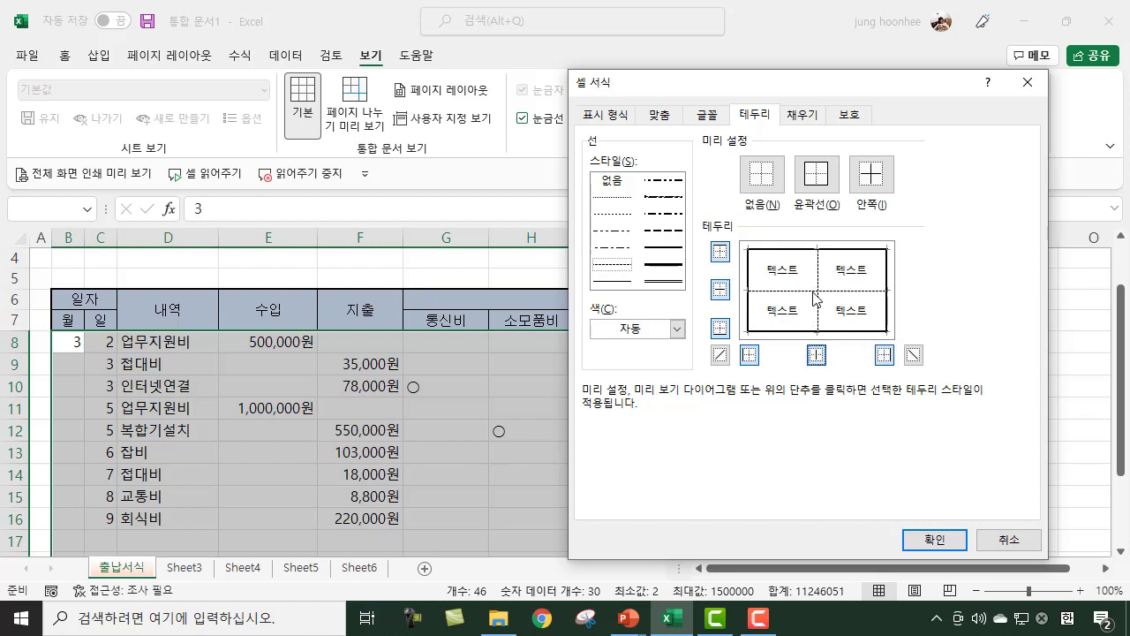
pyautogui.click(935, 539)
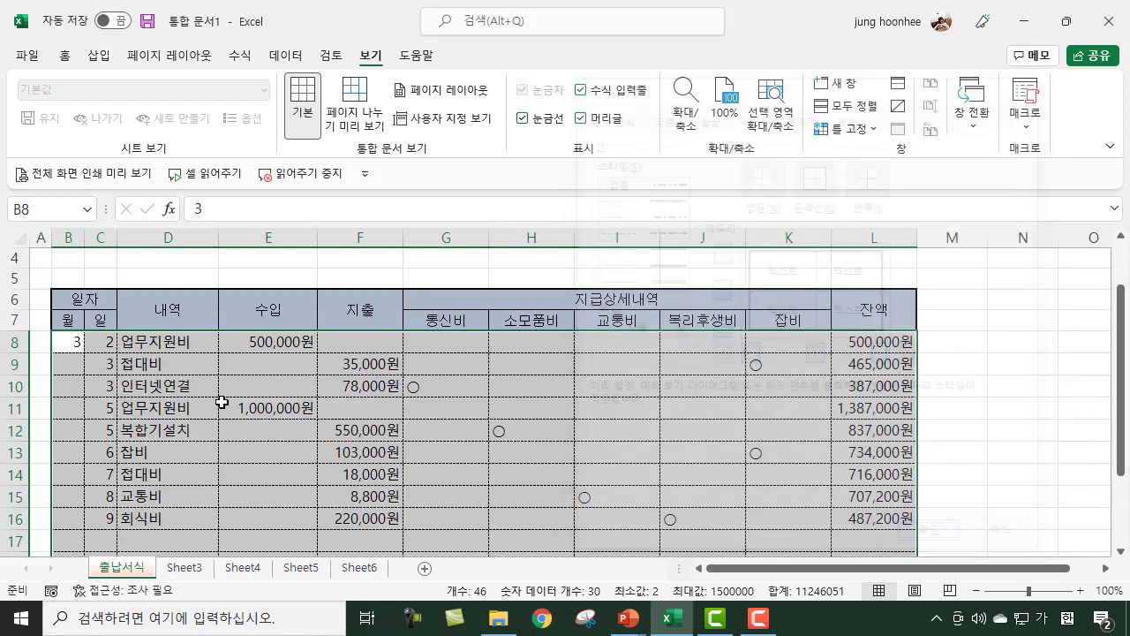
pyautogui.click(981, 417)
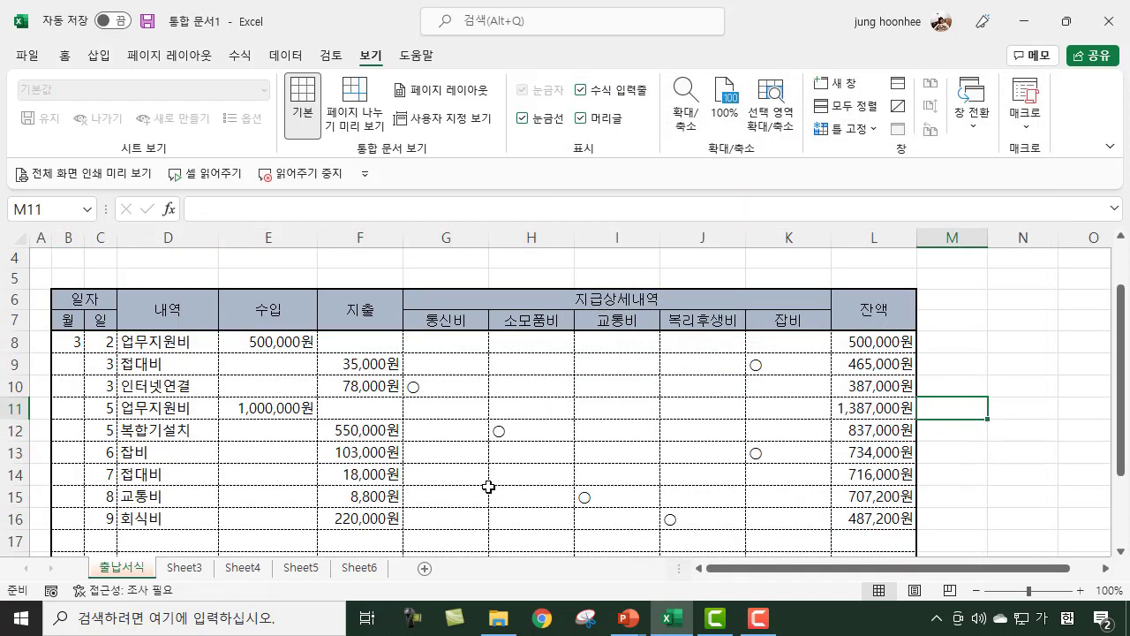
pyautogui.scroll(-2, 747, 487)
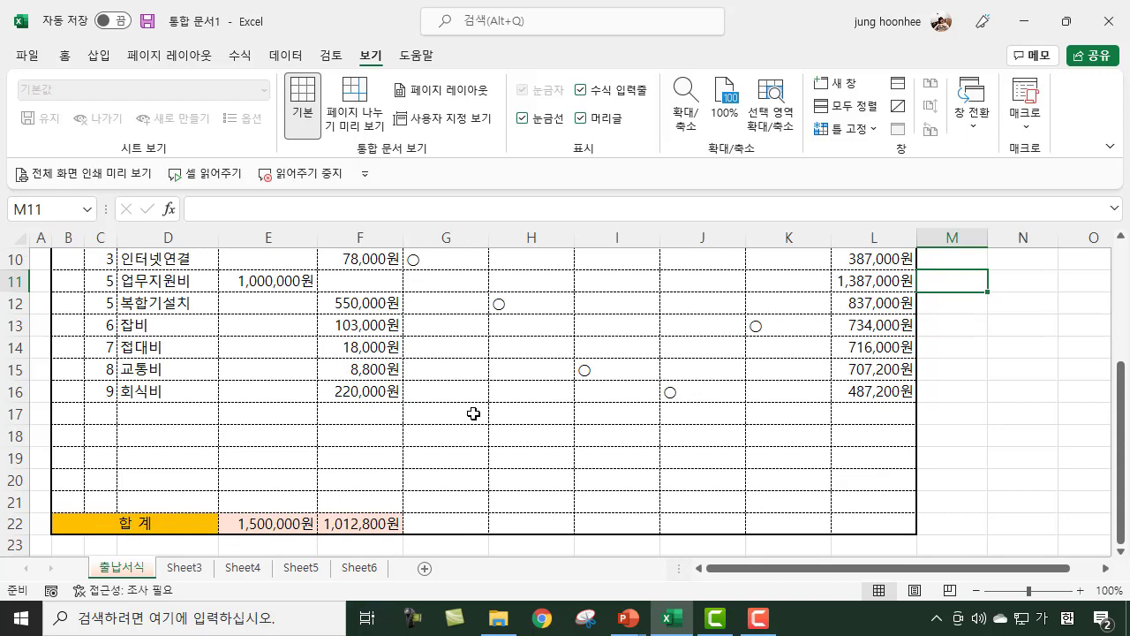
pyautogui.scroll(3, 736, 450)
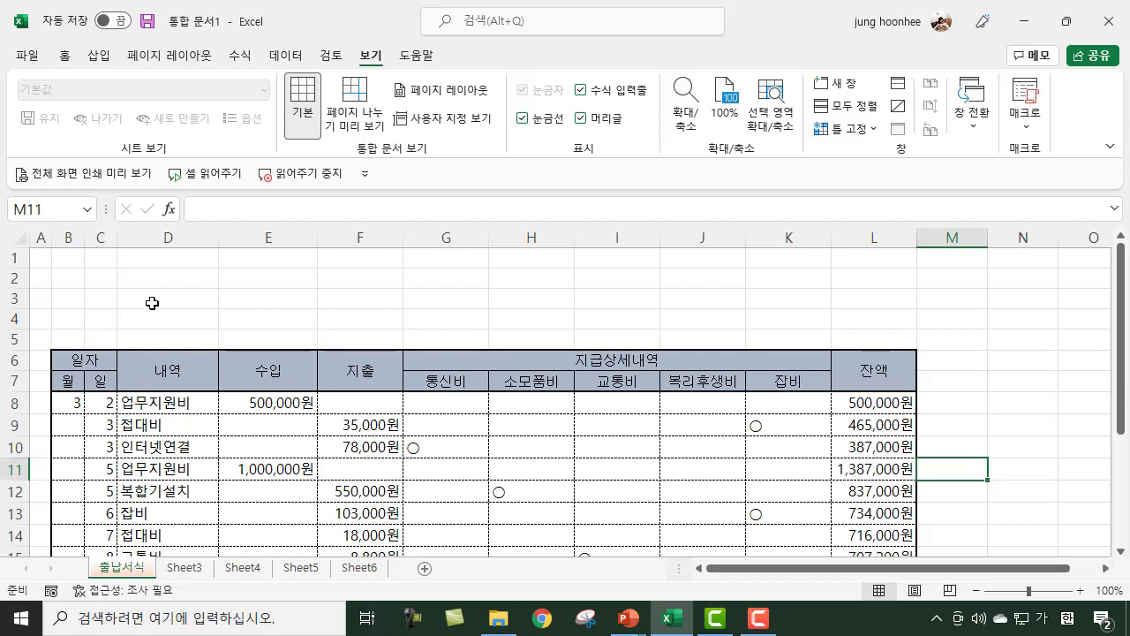
pyautogui.click(201, 323)
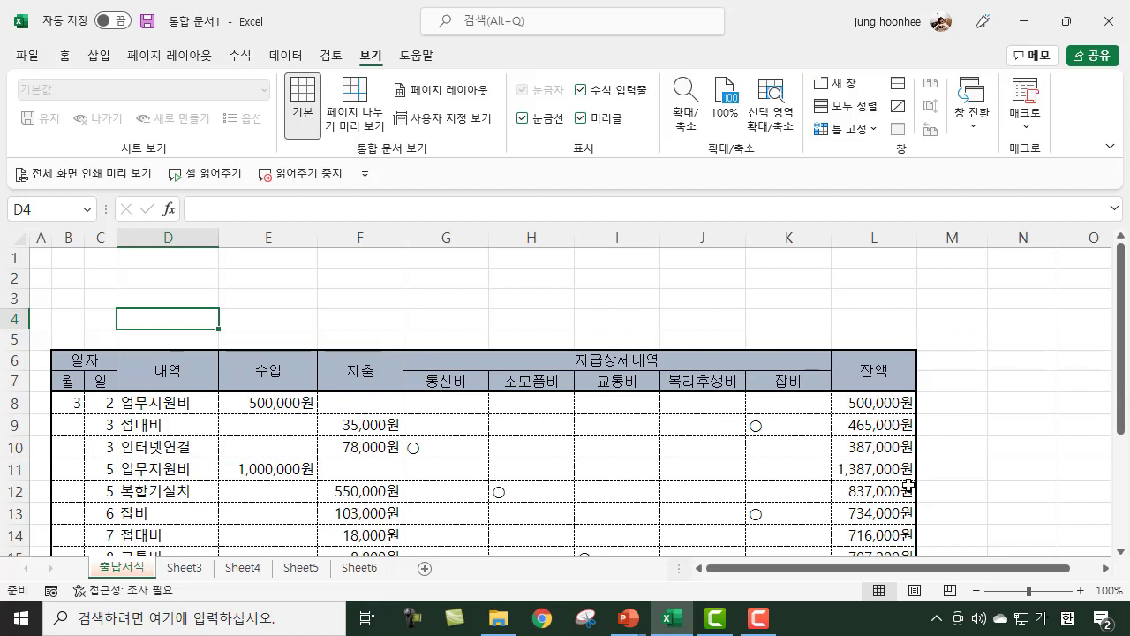
# Step: Enter the label 작성일자 in D4 and merge and center the cells E4:G4 beside it
pyautogui.write('작성일자')
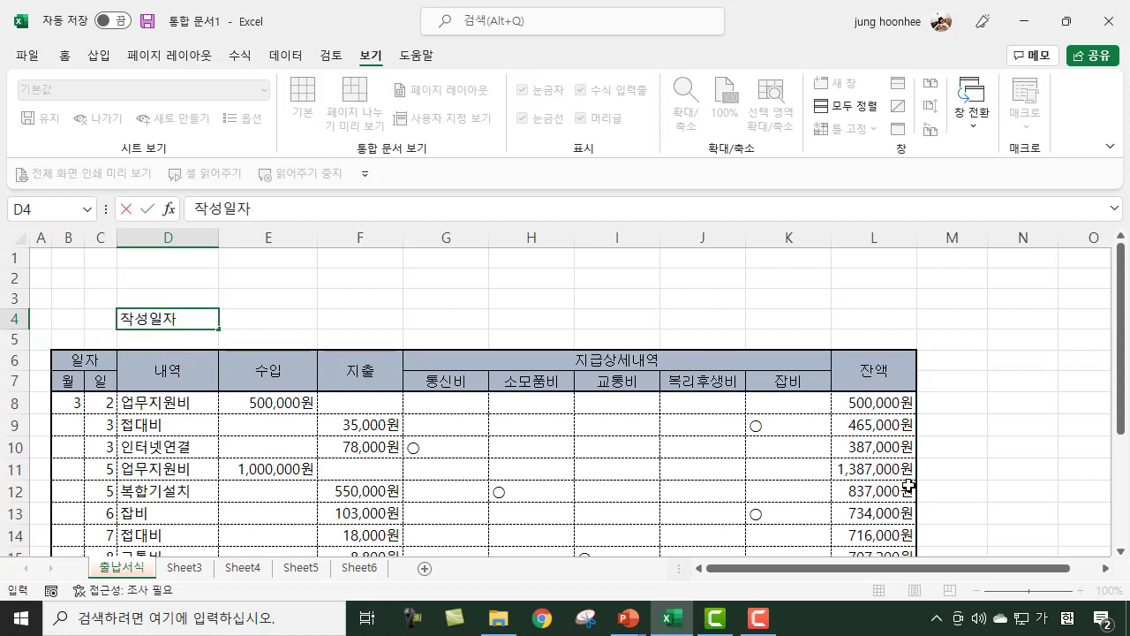
pyautogui.press('Tab')
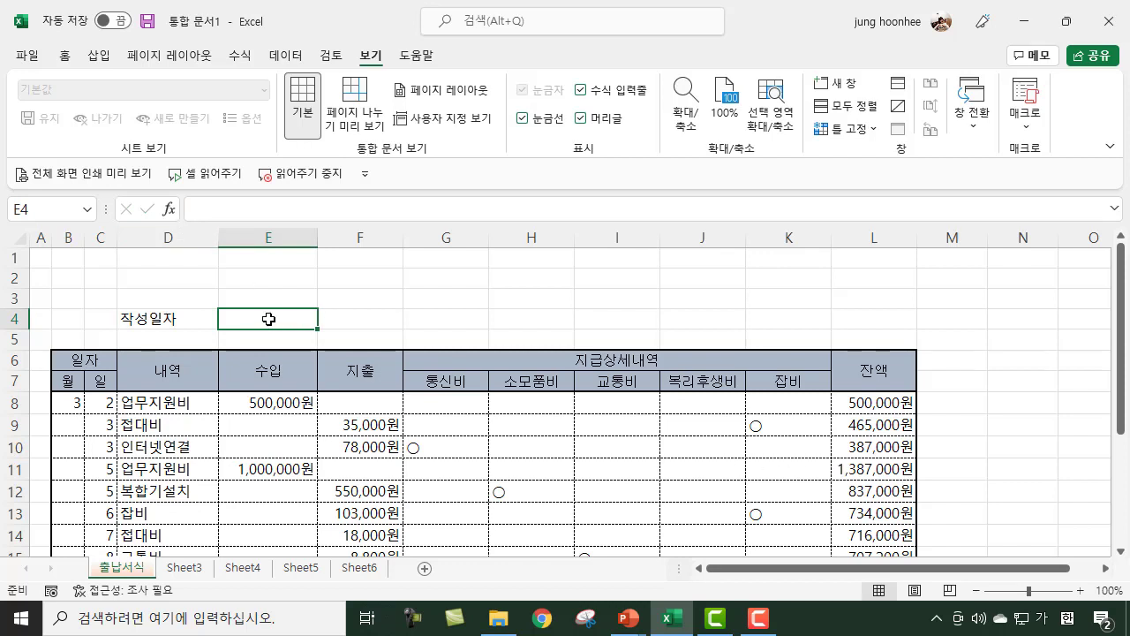
pyautogui.moveTo(277, 318); pyautogui.dragTo(432, 314)
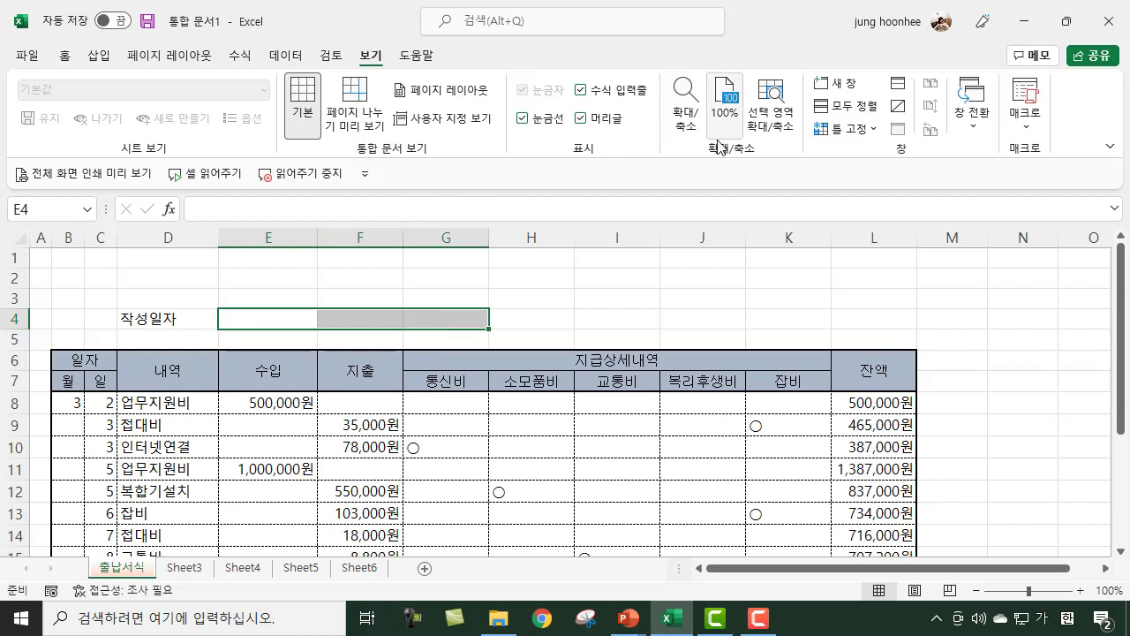
pyautogui.click(64, 55)
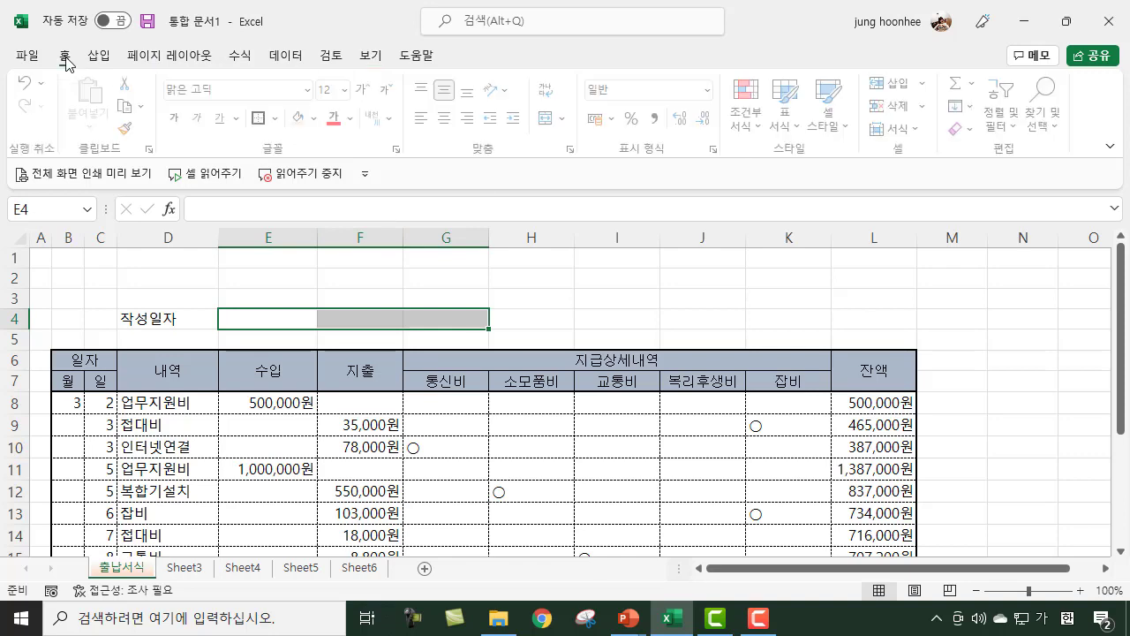
pyautogui.click(549, 120)
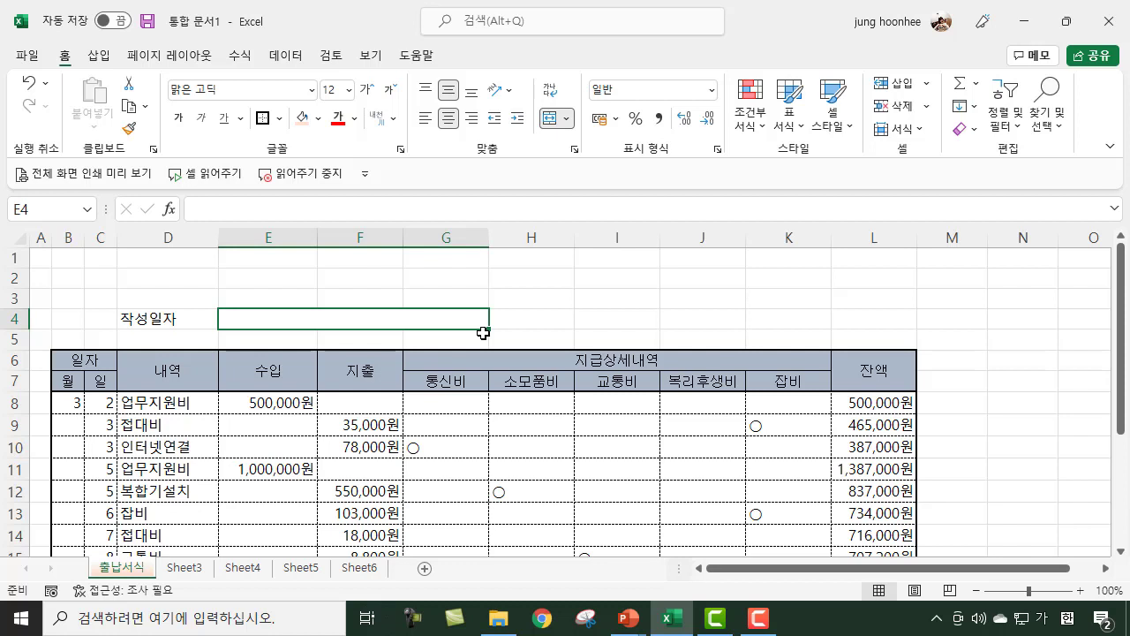
pyautogui.write('2022')
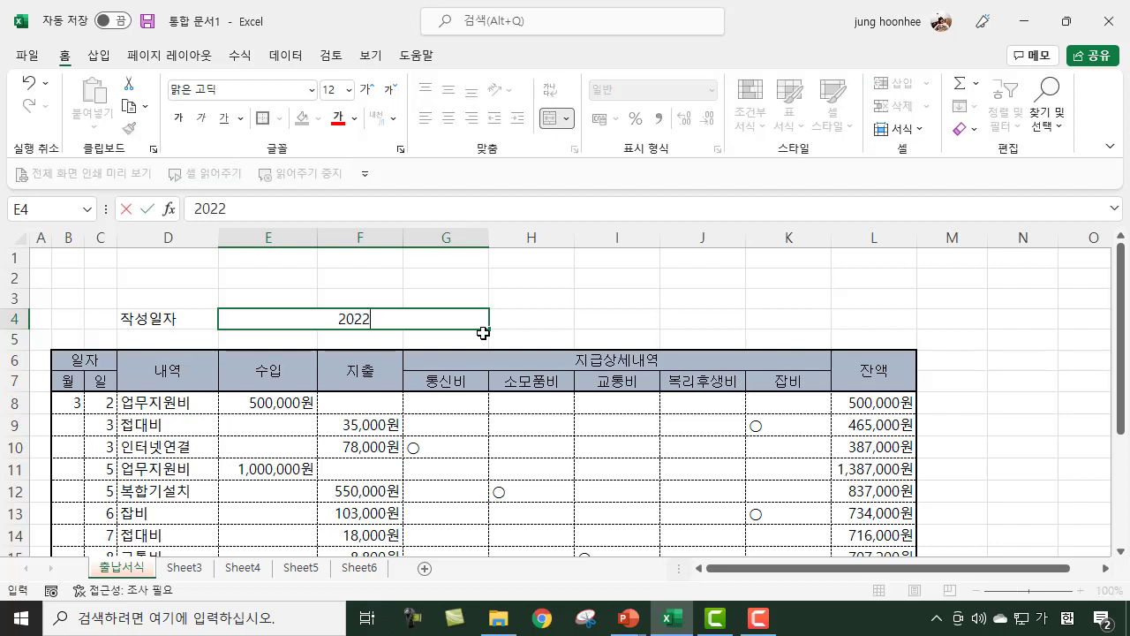
pyautogui.write('-3-8')
pyautogui.press('BackSpace')
pyautogui.press('BackSpace')
pyautogui.press('BackSpace')
pyautogui.press('BackSpace')
pyautogui.press('BackSpace')
pyautogui.press('BackSpace')
pyautogui.press('BackSpace')
# Step: Insert the current date 2022-03-08 in the merged cell E4 and set its font size to 14
pyautogui.hotkey('ctrl', ';')
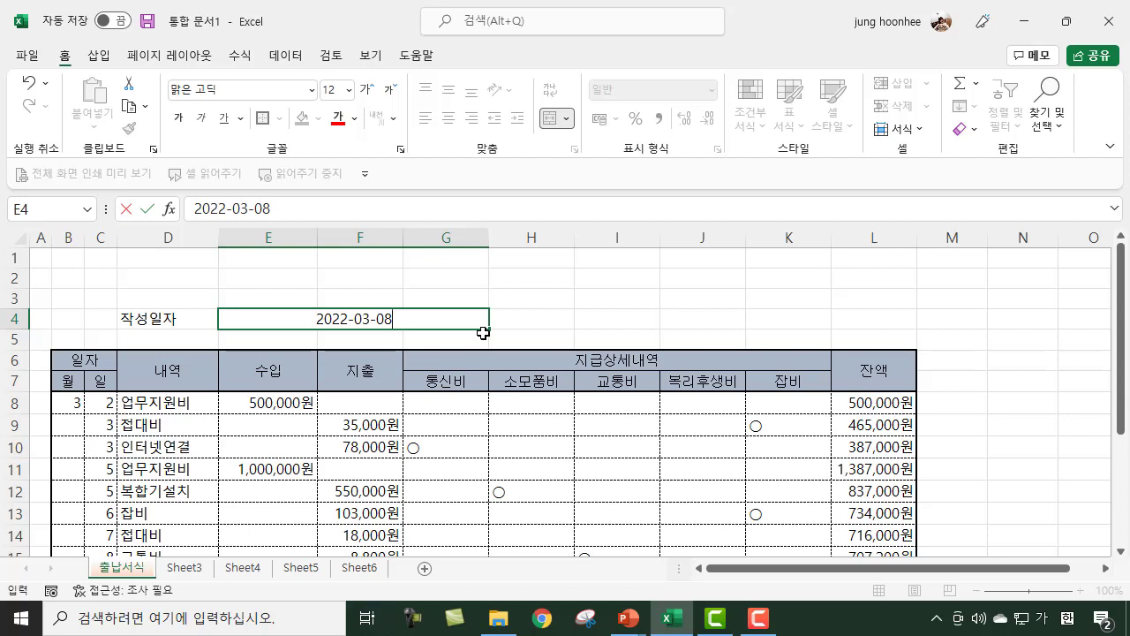
pyautogui.press('Return')
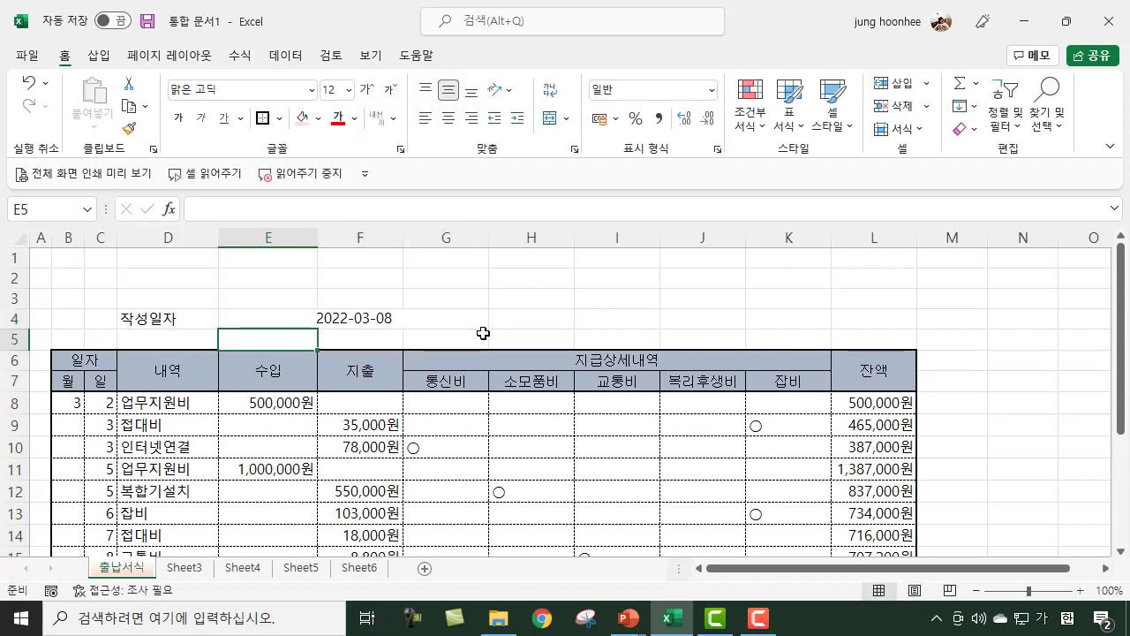
pyautogui.click(382, 318)
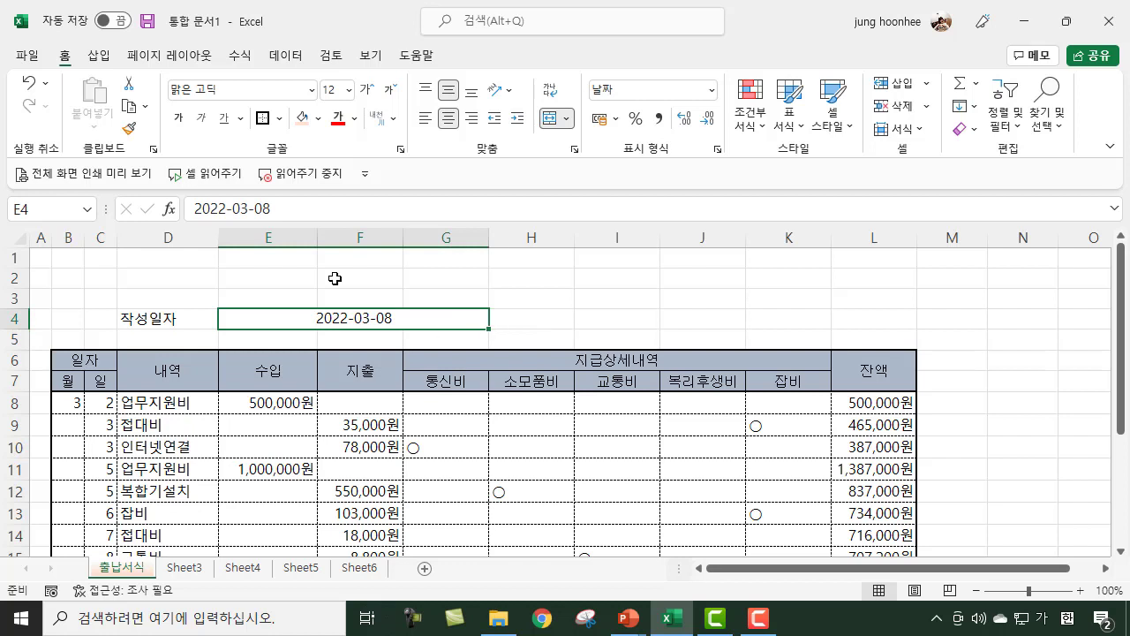
pyautogui.click(367, 90)
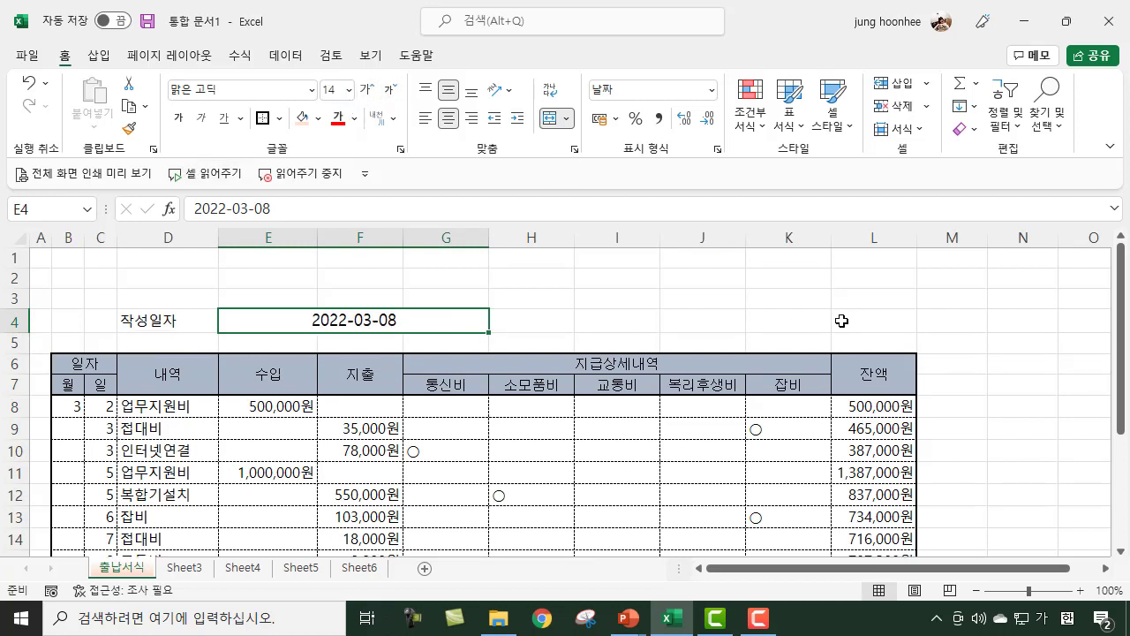
pyautogui.click(594, 302)
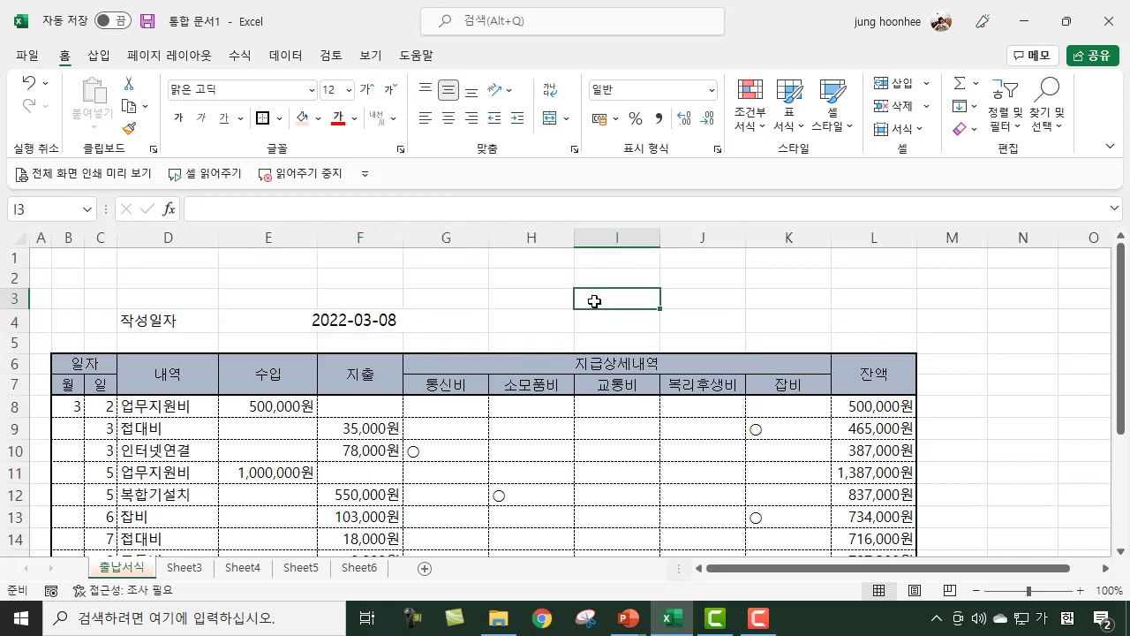
# Step: Open the cell format settings for the date in E4, browse the date formats and choose the custom category (사용자 지정)
pyautogui.click(329, 323)
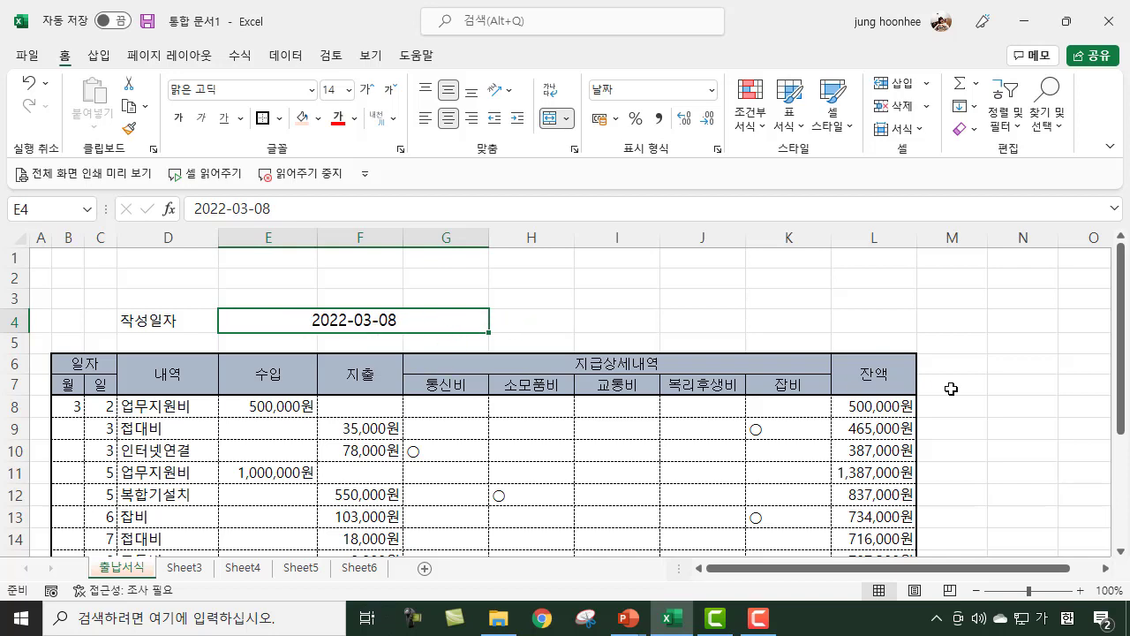
pyautogui.hotkey('ctrl', '1')
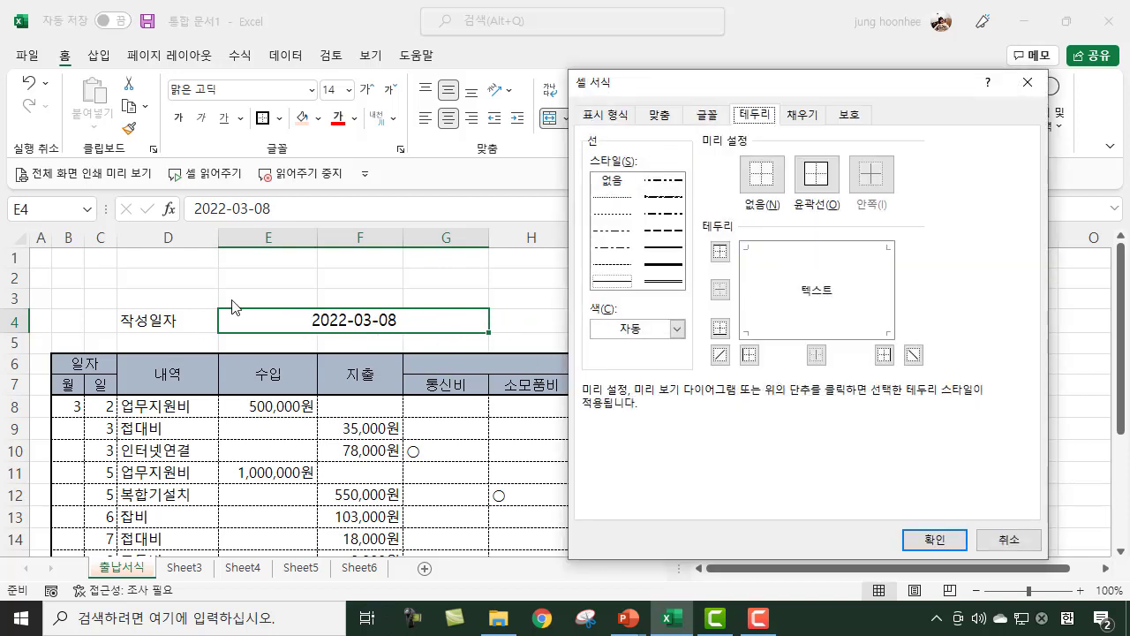
pyautogui.click(607, 115)
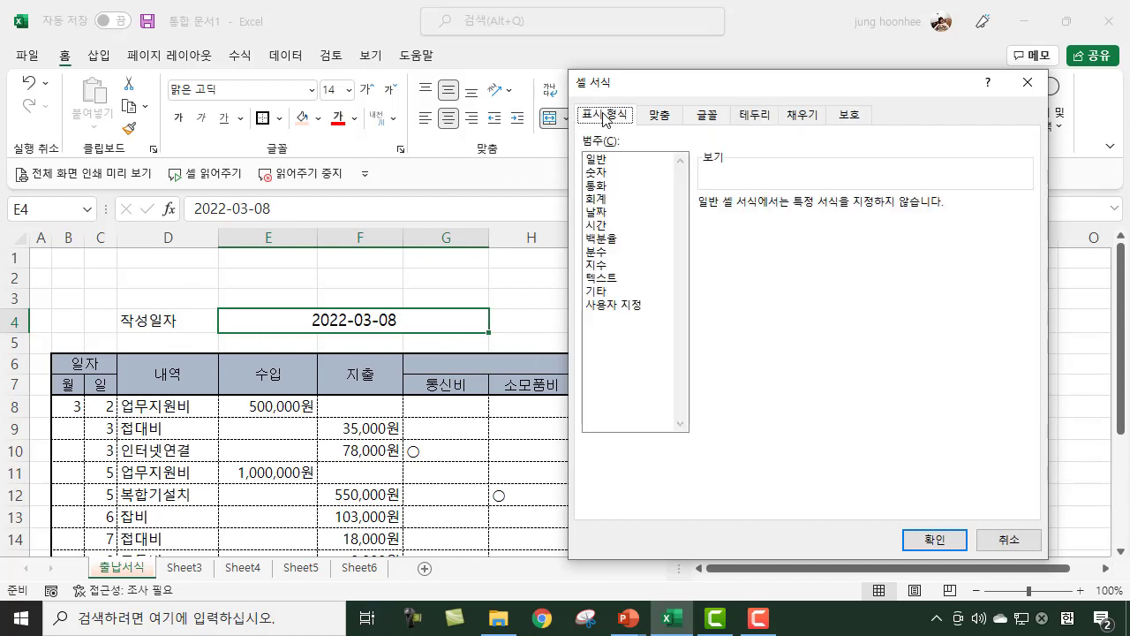
pyautogui.click(599, 212)
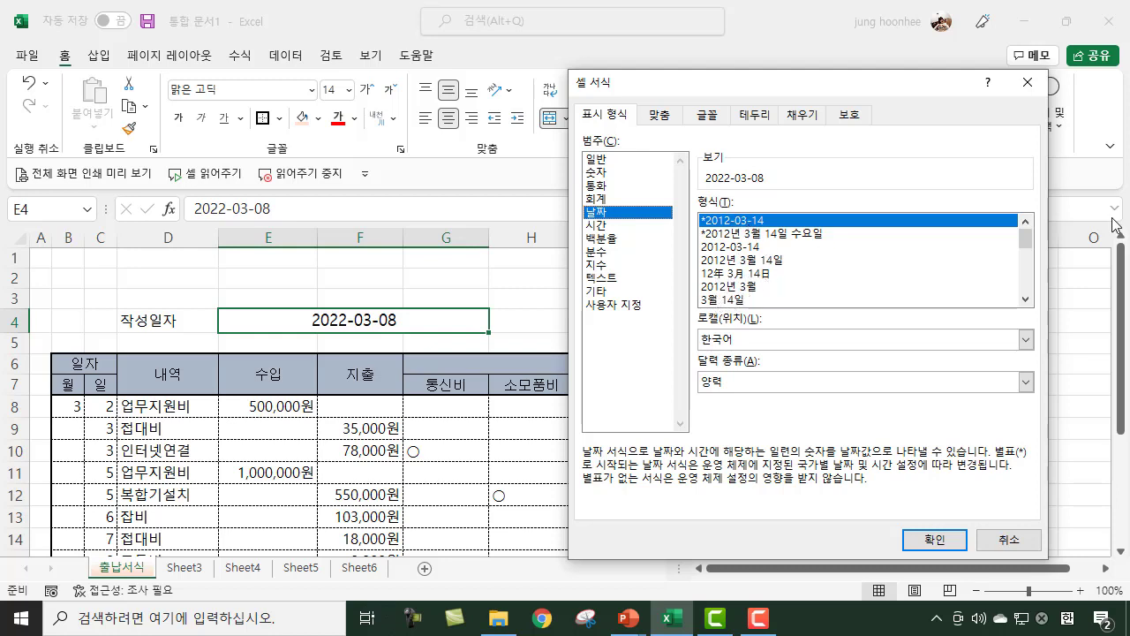
pyautogui.moveTo(1026, 240)
pyautogui.mouseDown()
pyautogui.moveTo(1028, 286)
pyautogui.moveTo(1033, 237)
pyautogui.mouseUp()
pyautogui.click(628, 309)
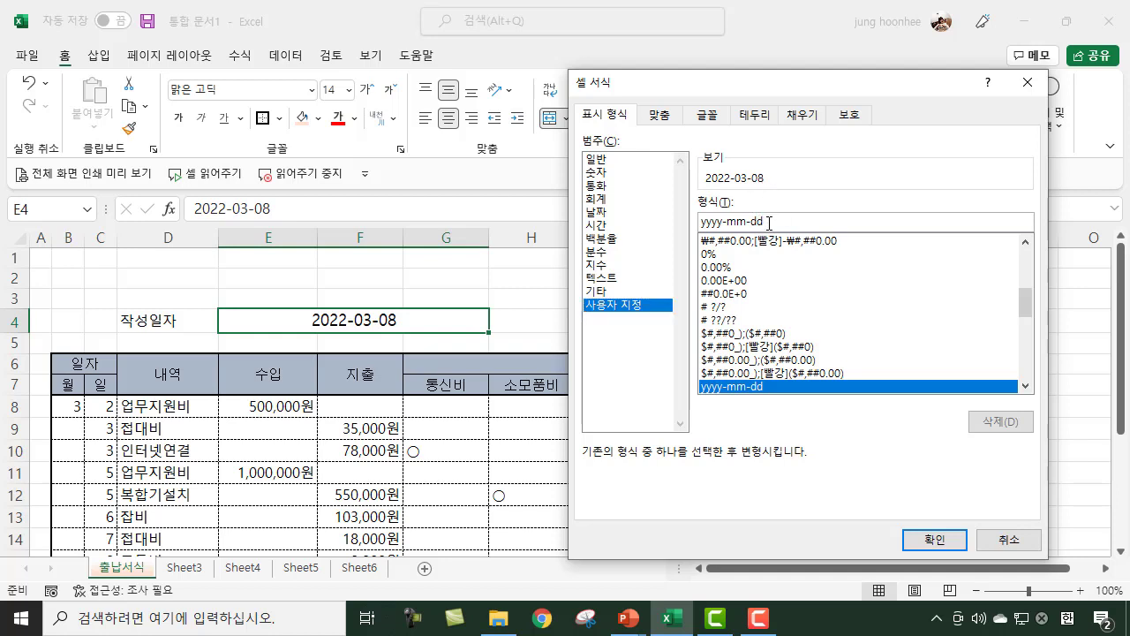
# Step: Try the custom date format code yy-mmmm-dddd for E4 and clear the code
pyautogui.moveTo(765, 222); pyautogui.dragTo(699, 221)
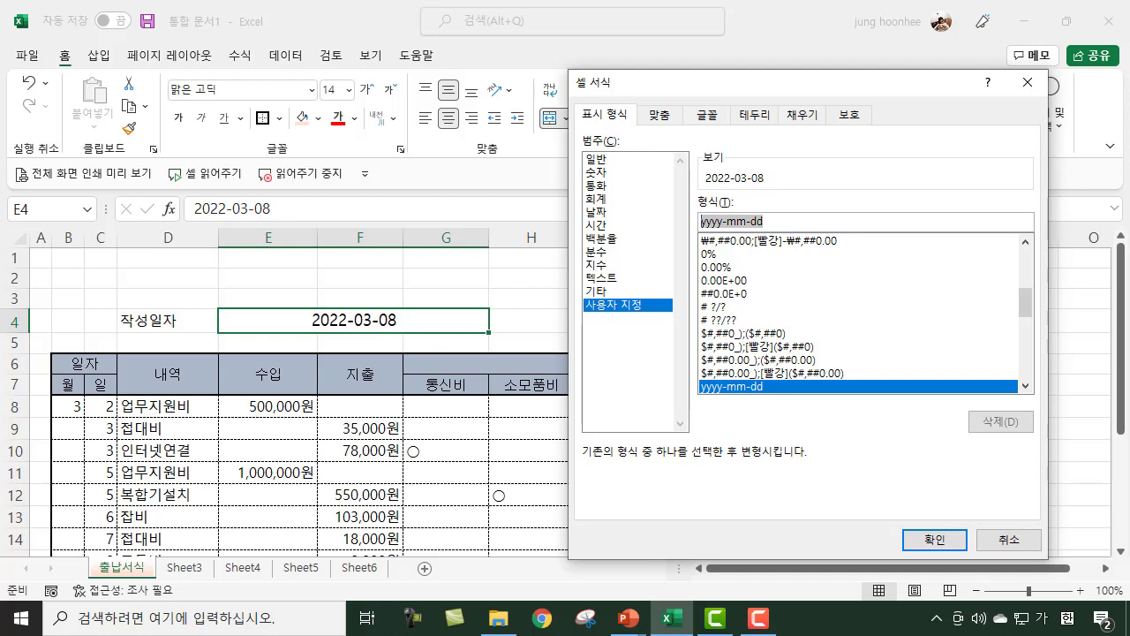
pyautogui.write('ㅛ')
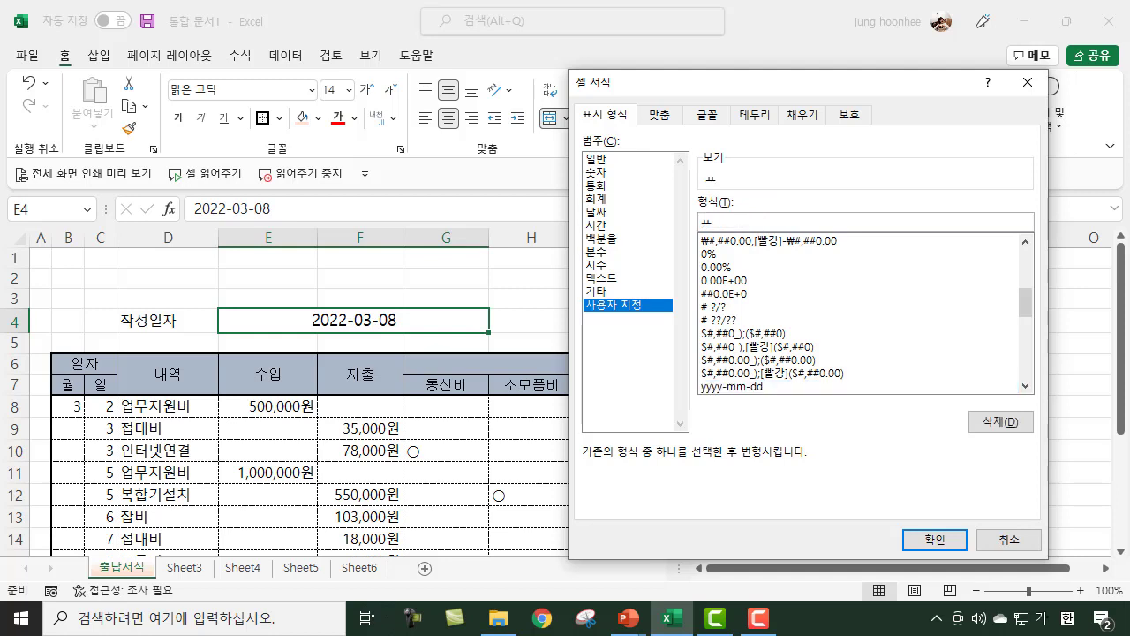
pyautogui.press('BackSpace')
pyautogui.press('Hangul')
pyautogui.write('yy-mmmm')
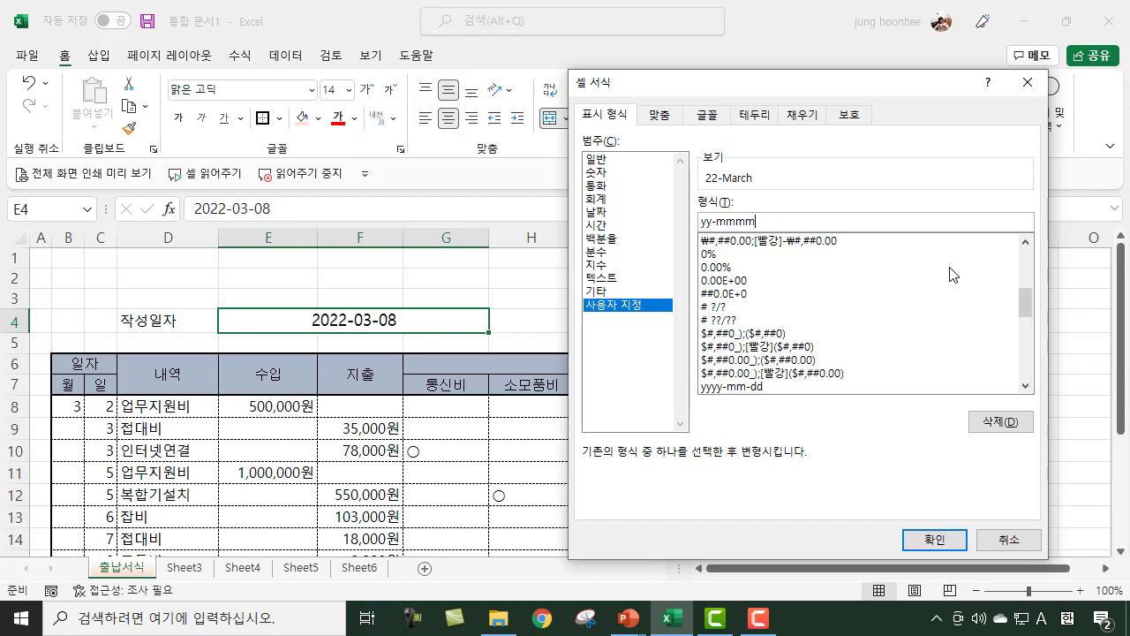
pyautogui.write('-dddd')
pyautogui.press('BackSpace')
pyautogui.press('BackSpace')
pyautogui.press('BackSpace')
pyautogui.press('BackSpace')
pyautogui.press('BackSpace')
pyautogui.press('BackSpace')
pyautogui.press('BackSpace')
pyautogui.press('BackSpace')
pyautogui.press('BackSpace')
pyautogui.press('BackSpace')
pyautogui.press('BackSpace')
pyautogui.press('BackSpace')
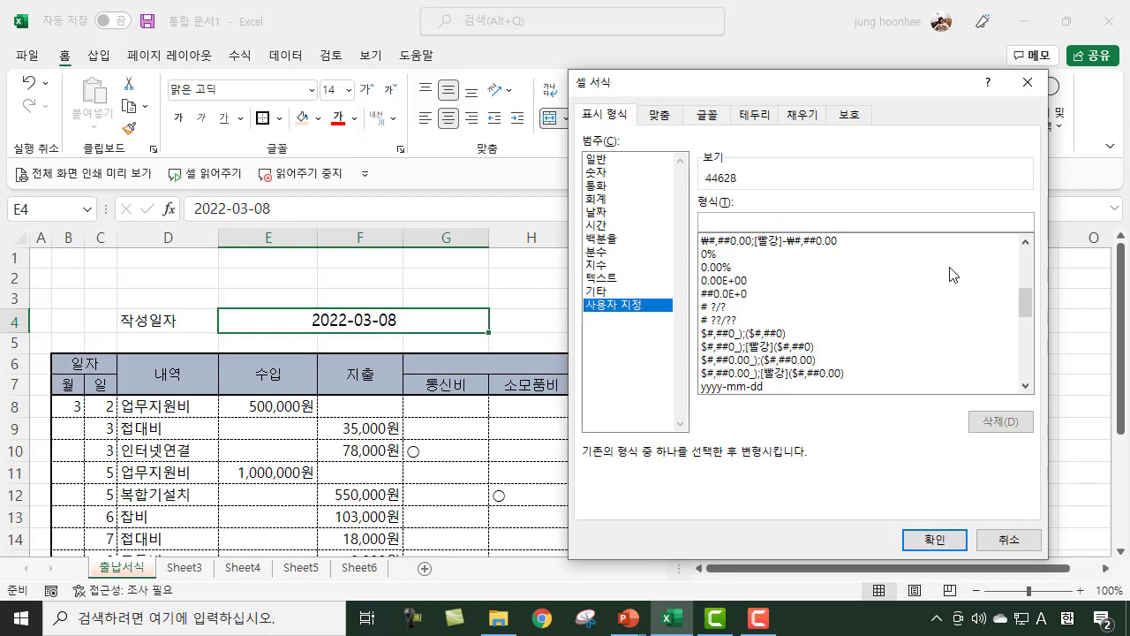
# Step: Apply the custom date format yy년mm월dd일(aaa) to E4
pyautogui.write('yy')
pyautogui.press('Hangul')
pyautogui.write('년')
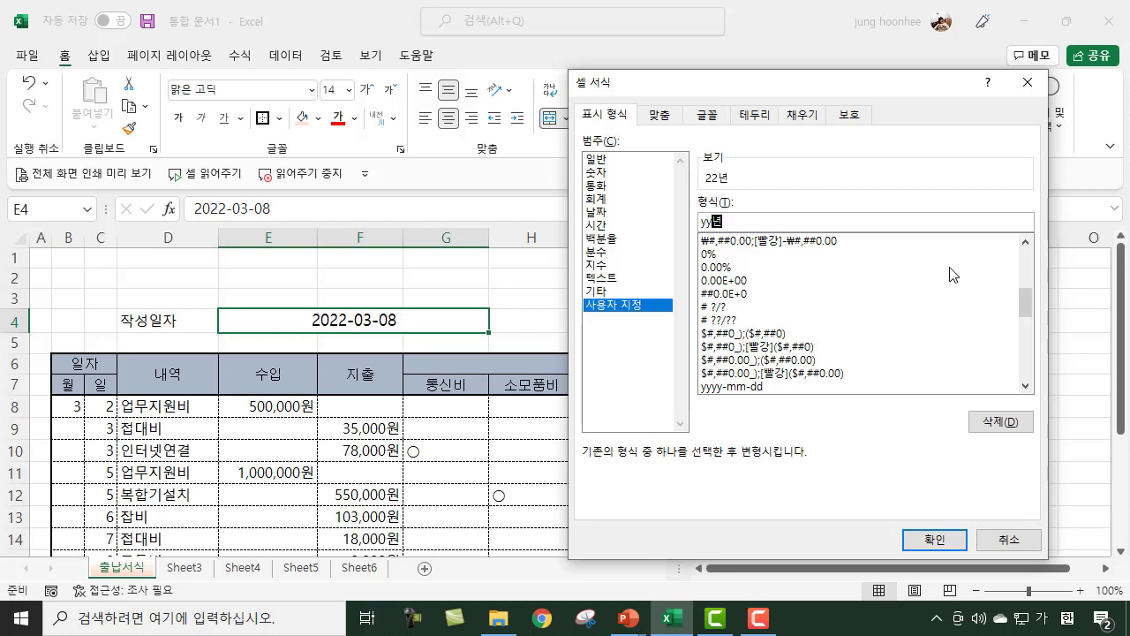
pyautogui.press('Hangul')
pyautogui.write('mm')
pyautogui.press('Hangul')
pyautogui.write('월')
pyautogui.press('Hangul')
pyautogui.write('dd')
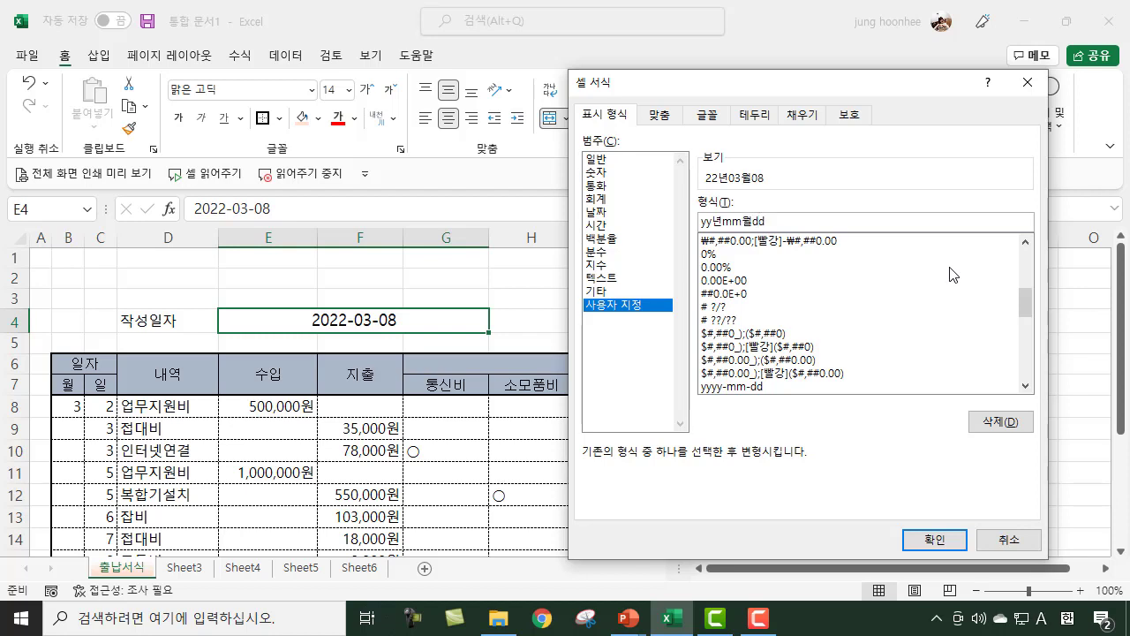
pyautogui.write('d')
pyautogui.press('BackSpace')
pyautogui.press('Hangul')
pyautogui.write('일(')
pyautogui.write('ㅁ')
pyautogui.press('BackSpace')
pyautogui.press('Hangul')
pyautogui.write('aaaa')
pyautogui.press('BackSpace')
pyautogui.write(')')
pyautogui.click(931, 539)
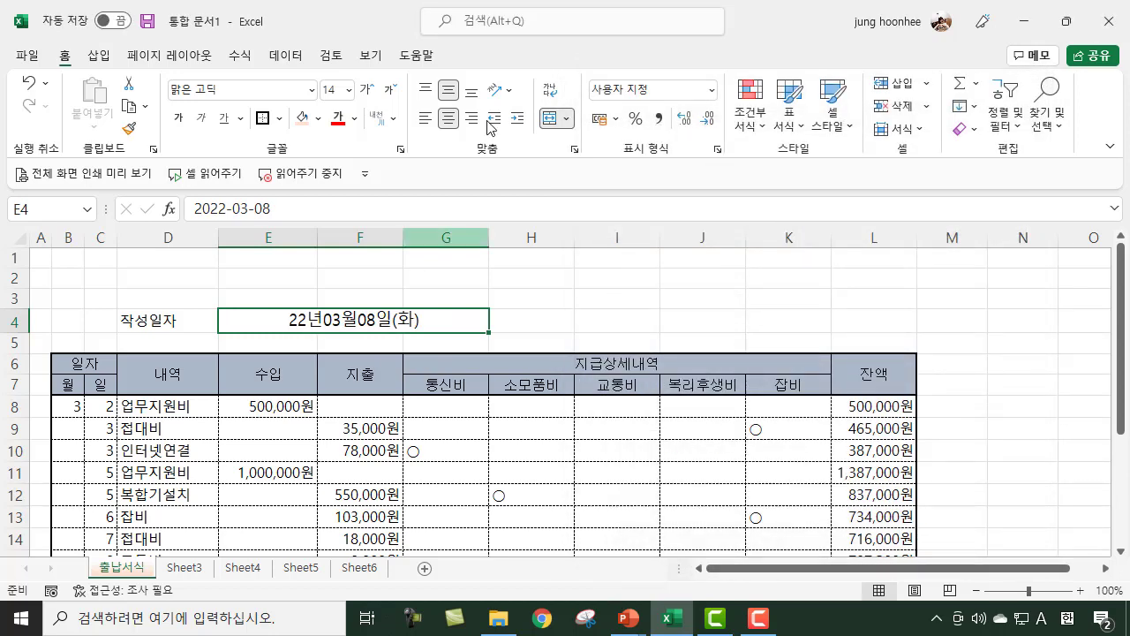
pyautogui.click(656, 298)
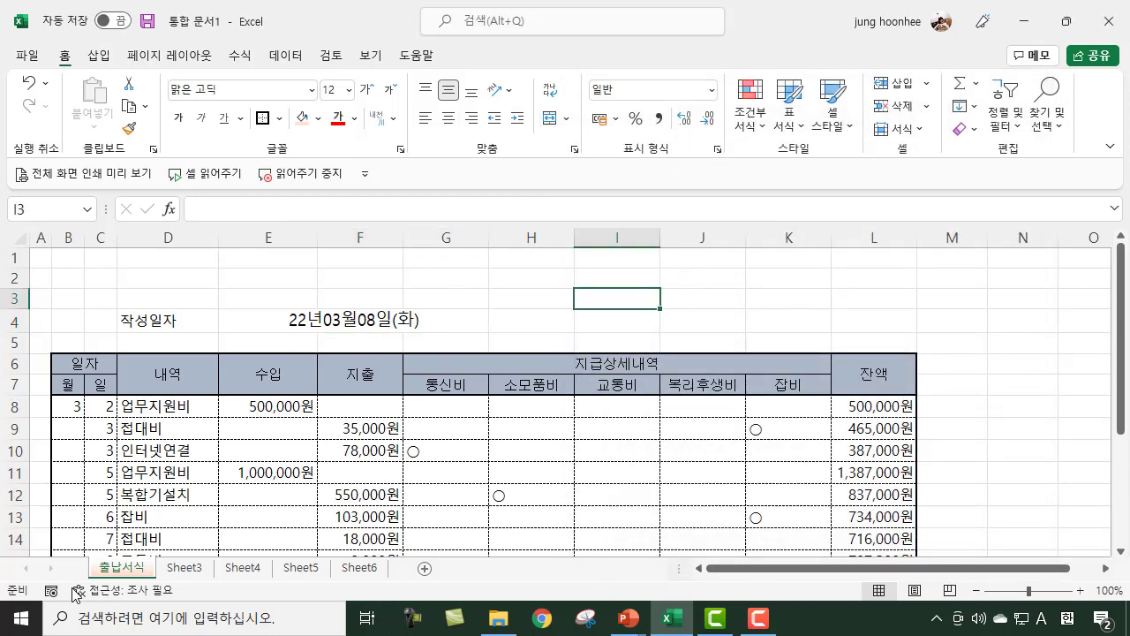
# Step: Switch to Sheet3 and insert the current date 2022-03-08 in I4
pyautogui.click(201, 570)
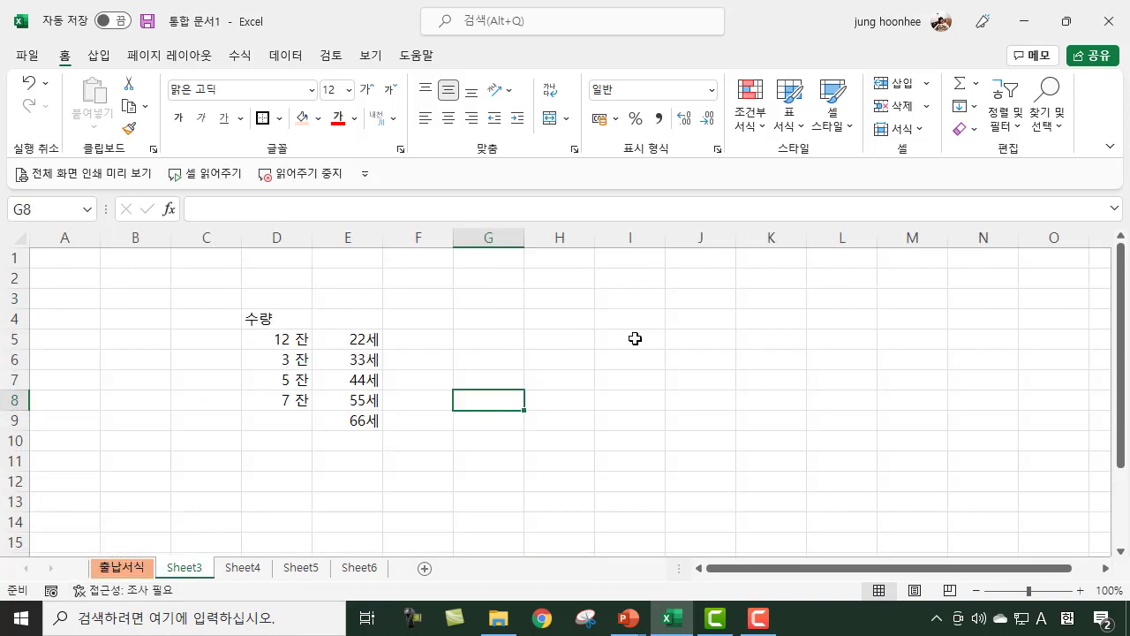
pyautogui.click(774, 359)
pyautogui.click(603, 318)
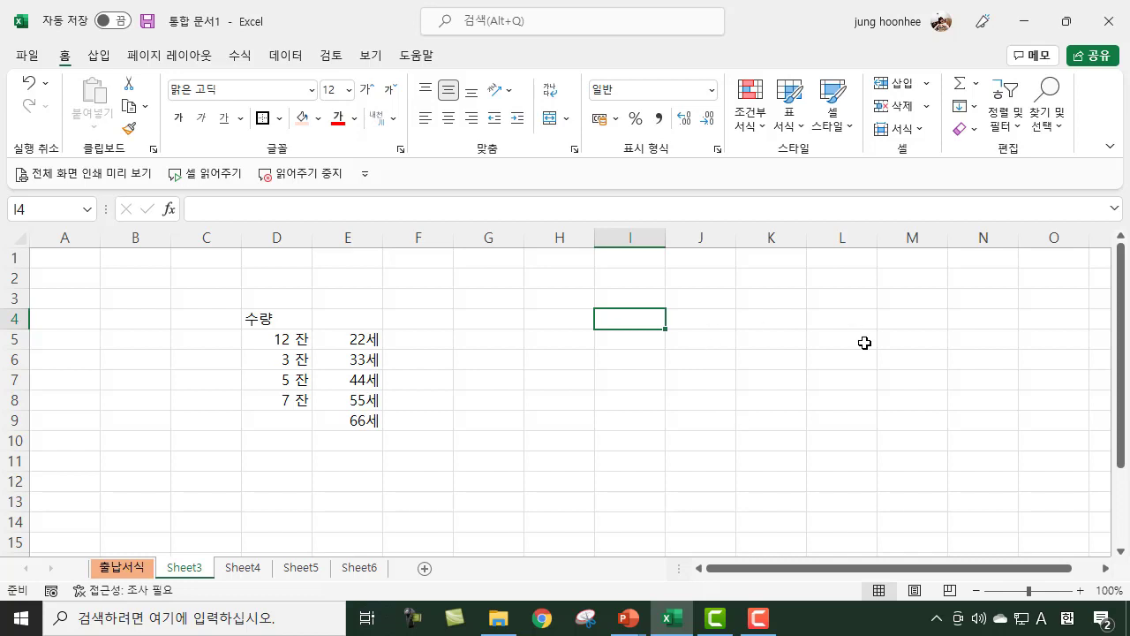
pyautogui.hotkey('ctrl', ';')
pyautogui.press('Return')
pyautogui.press('Return')
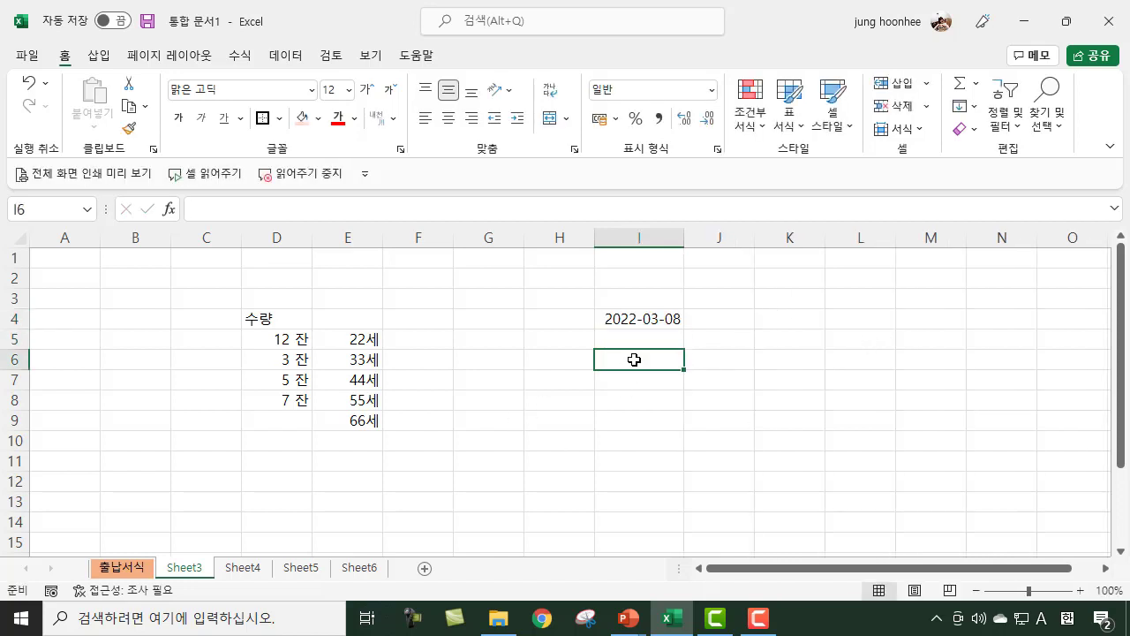
# Step: Merge and center the range I6:K8 and set its font size to 20
pyautogui.moveTo(634, 359); pyautogui.dragTo(769, 403)
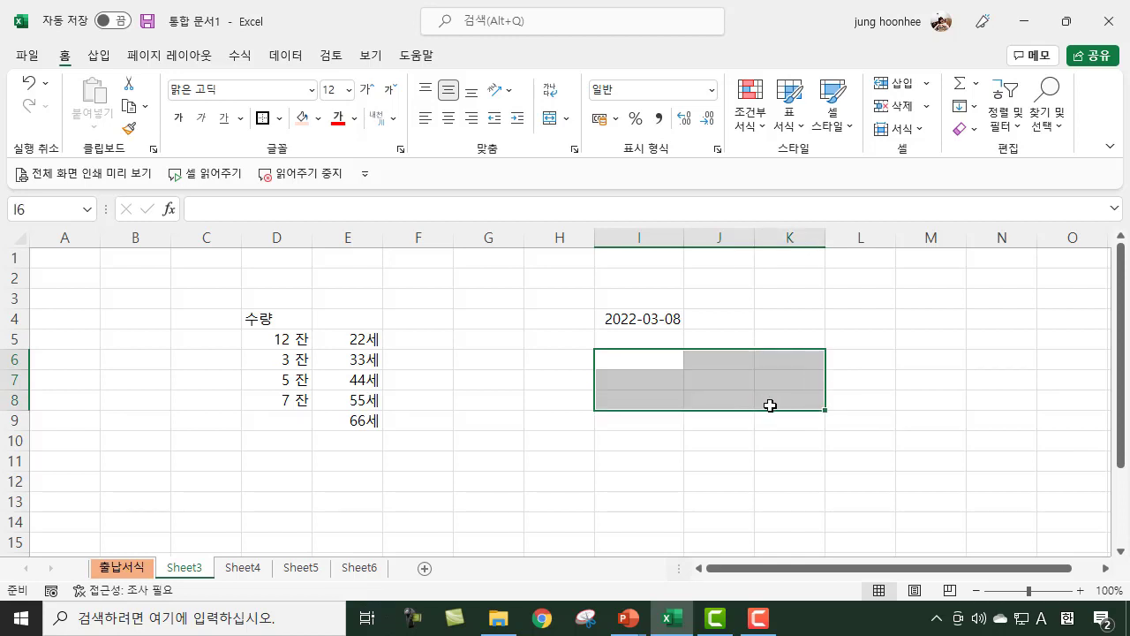
pyautogui.click(551, 118)
pyautogui.click(961, 363)
pyautogui.click(641, 319)
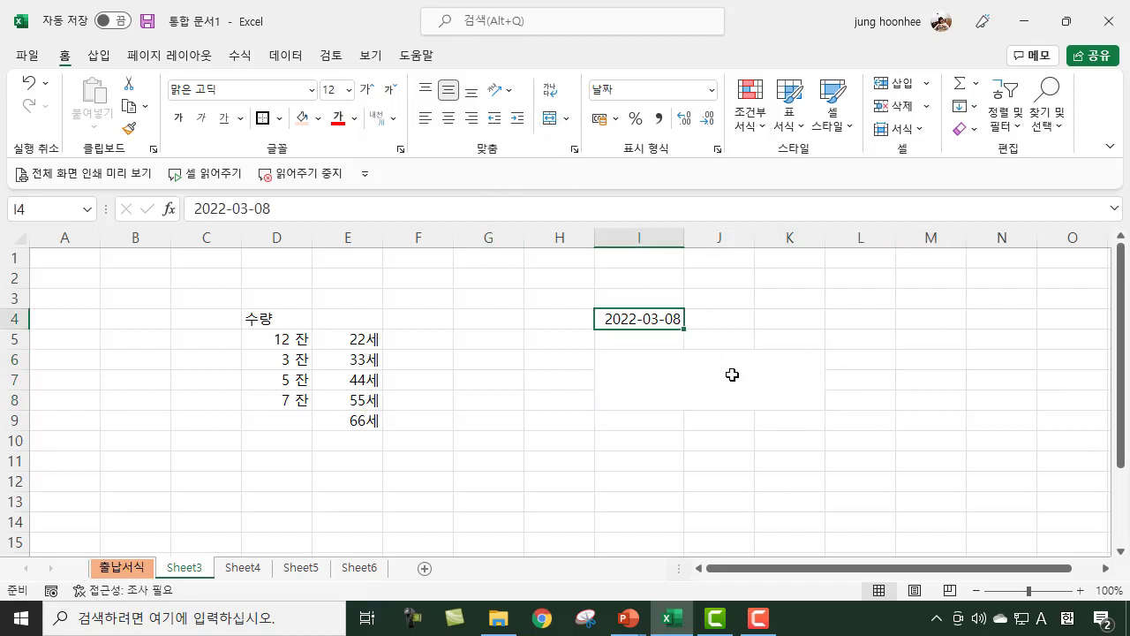
pyautogui.click(695, 381)
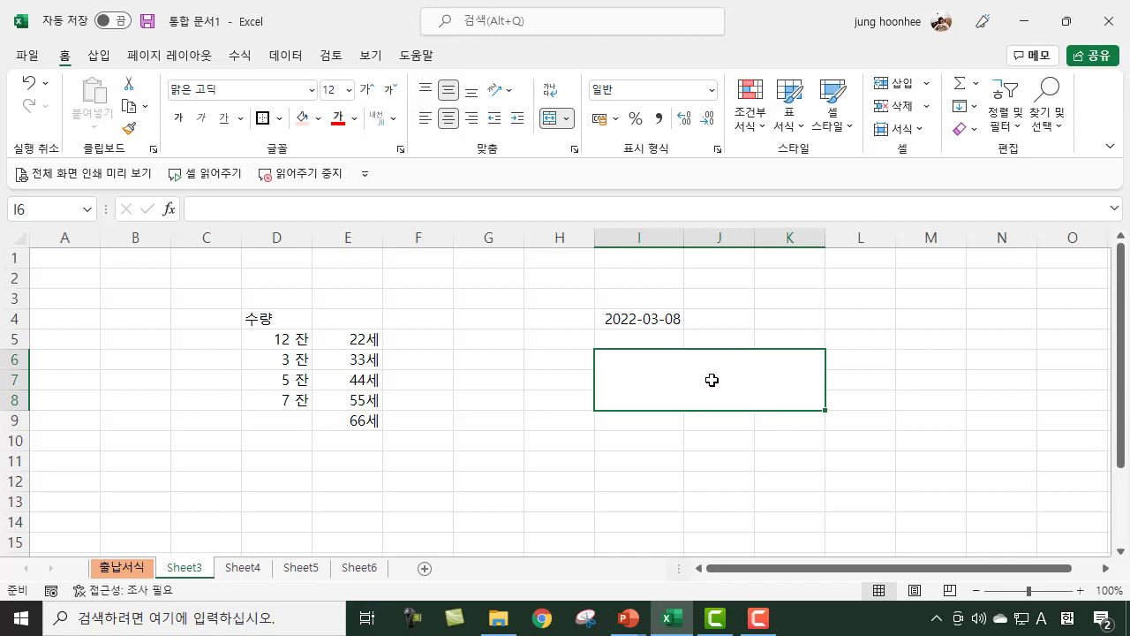
pyautogui.click(350, 91)
pyautogui.click(346, 298)
# Step: Enter the formula =I4 in the merged cell I6 to repeat the date
pyautogui.write('=')
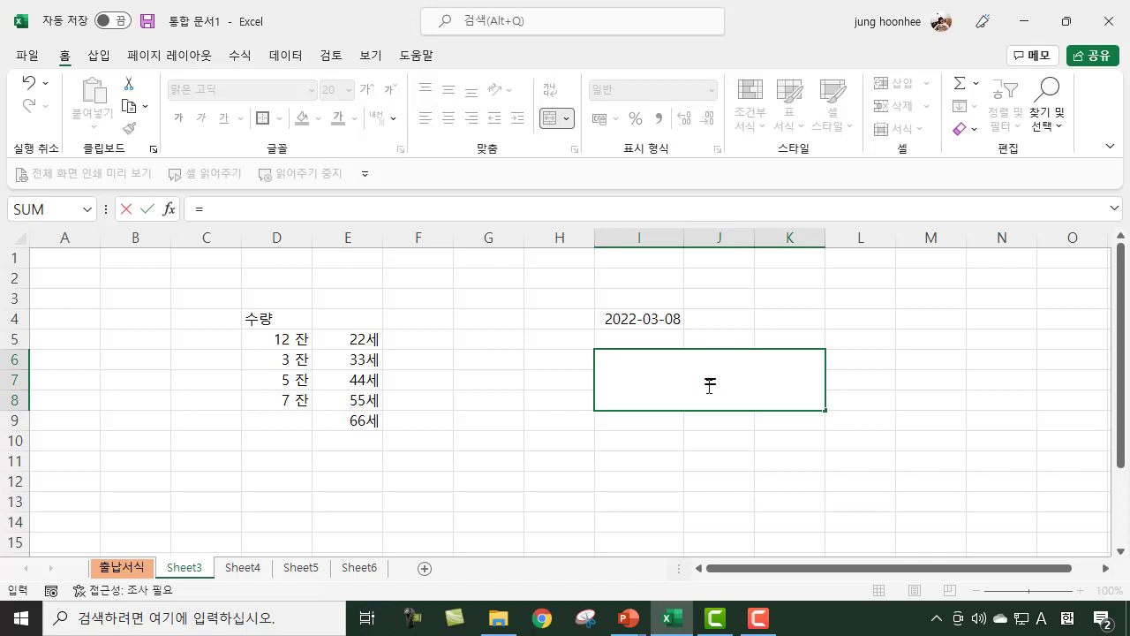
pyautogui.click(643, 318)
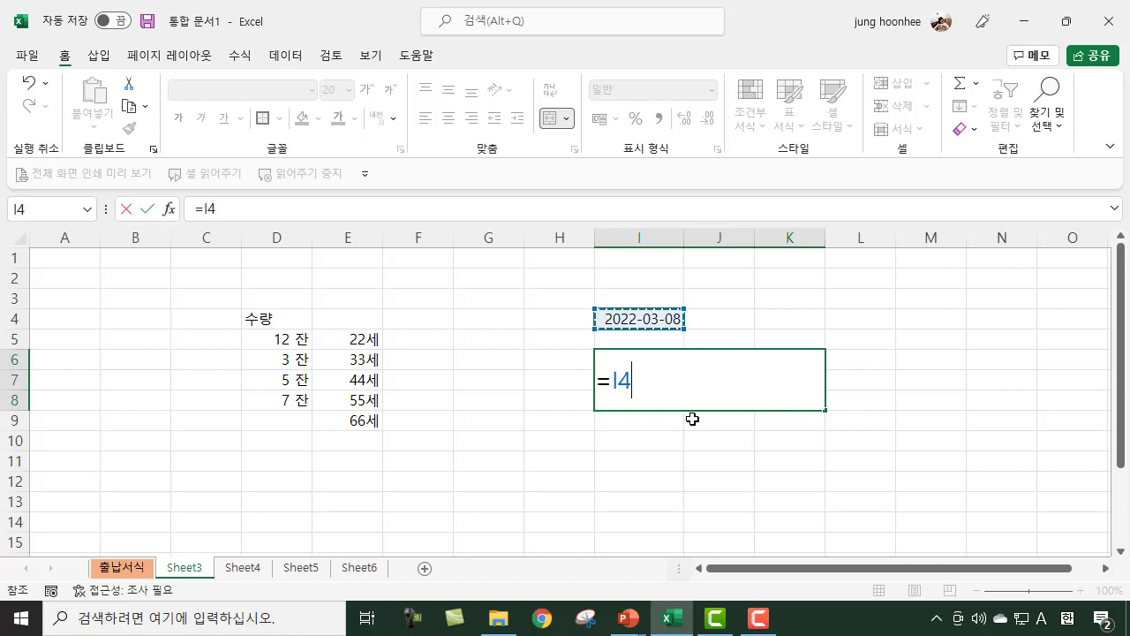
pyautogui.press('Return')
# Step: Apply a custom number format to the merged cell I6 that shows the two-digit month followed by 월 기준
pyautogui.click(717, 381)
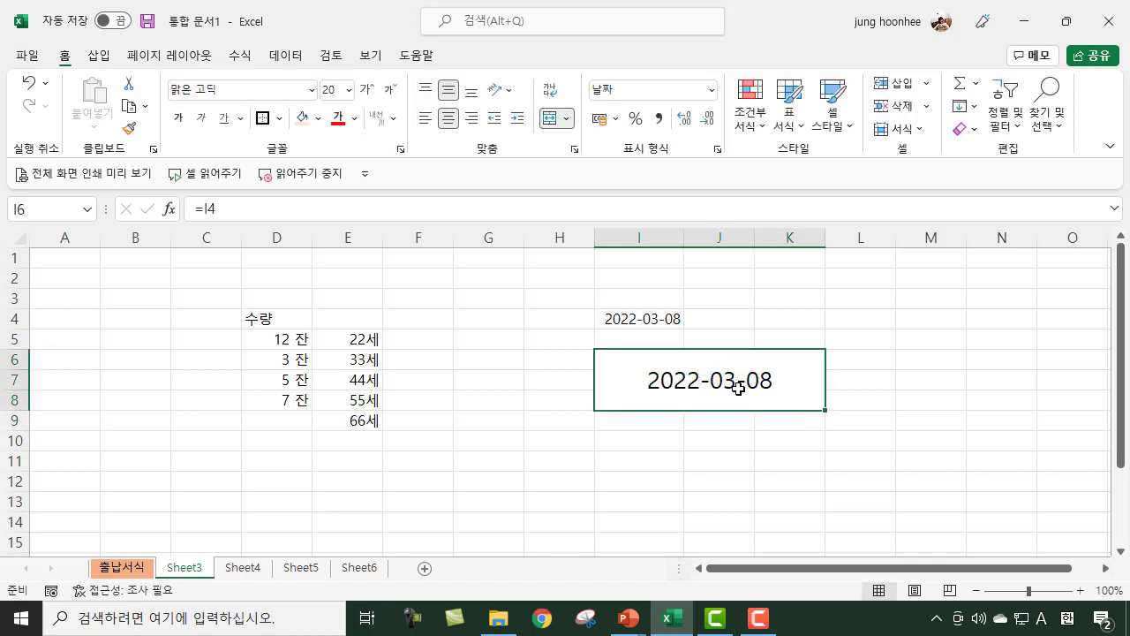
pyautogui.hotkey('ctrl', '1')
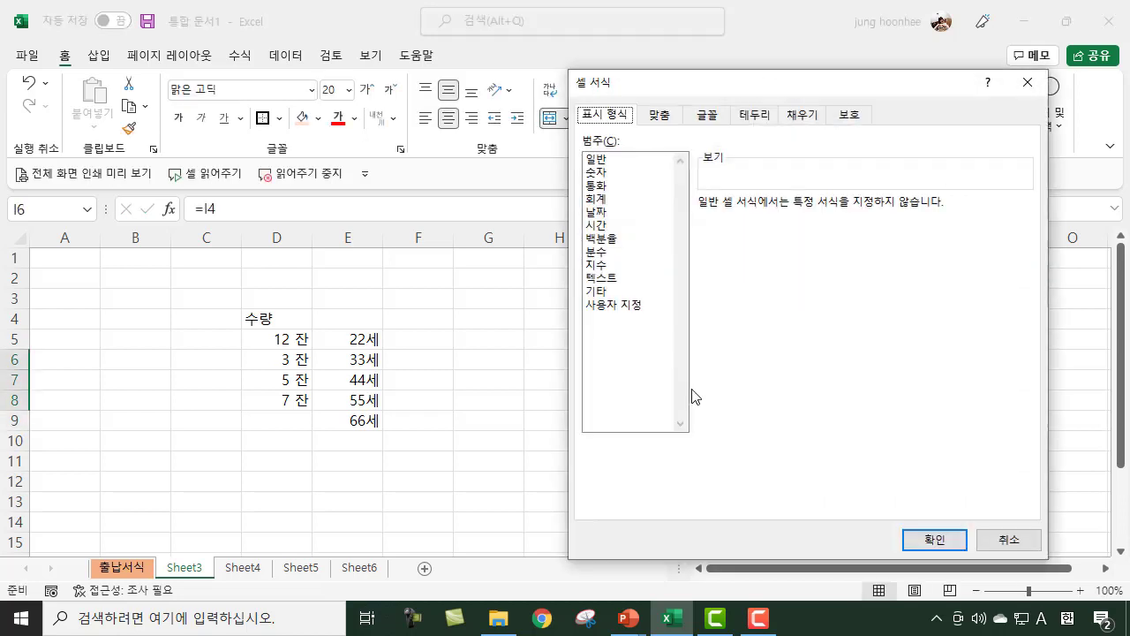
pyautogui.click(627, 305)
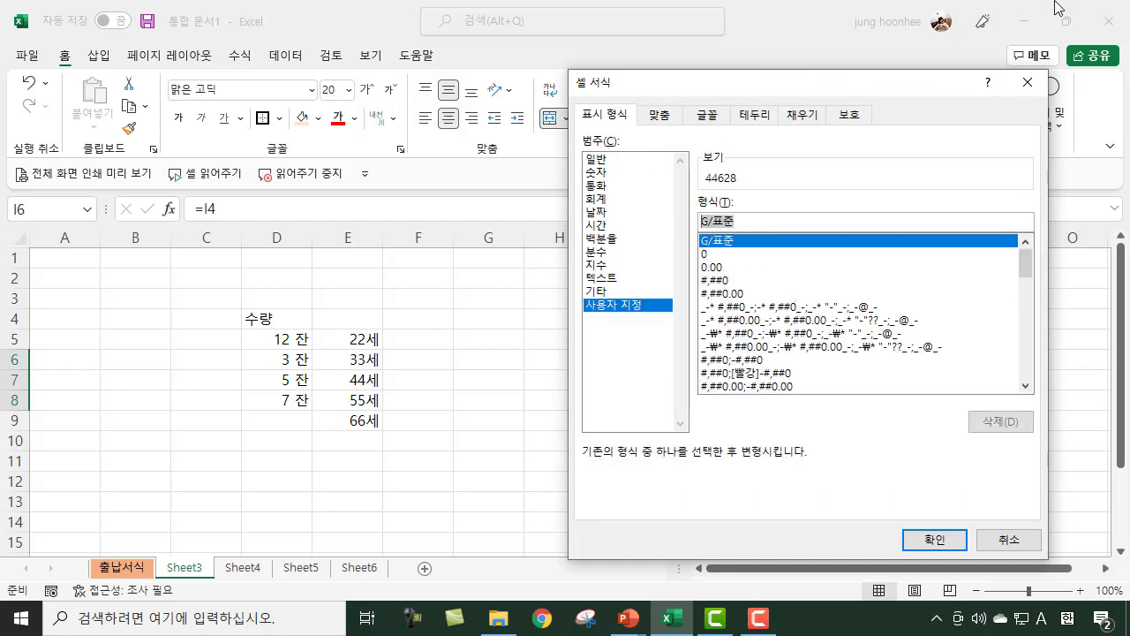
pyautogui.moveTo(851, 89); pyautogui.dragTo(375, 109)
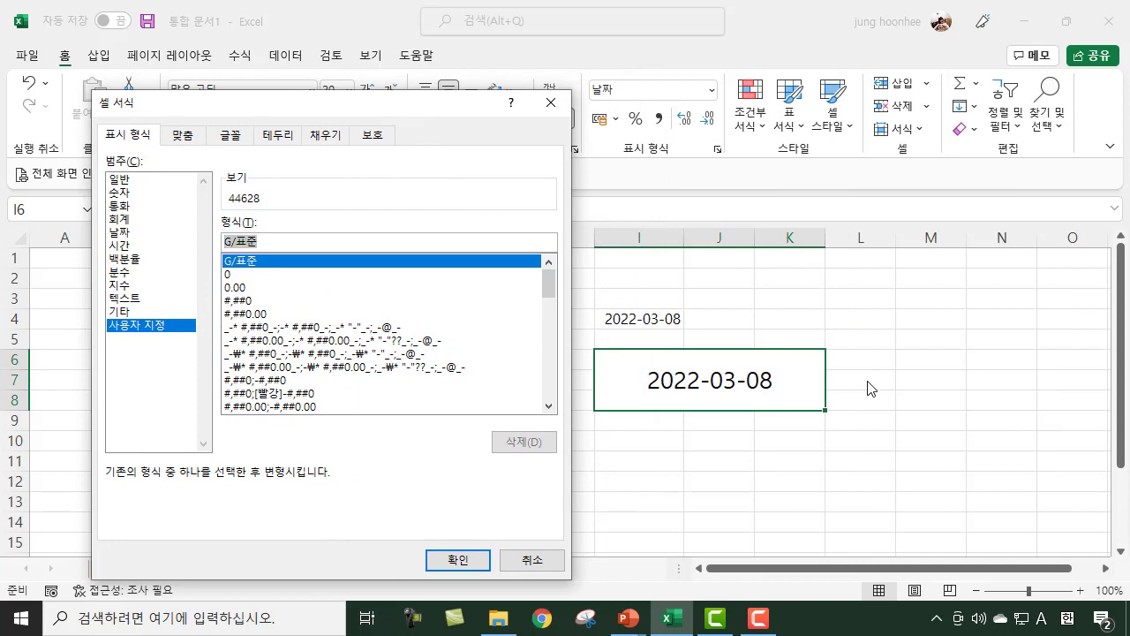
pyautogui.press('Hangul')
pyautogui.press('BackSpace')
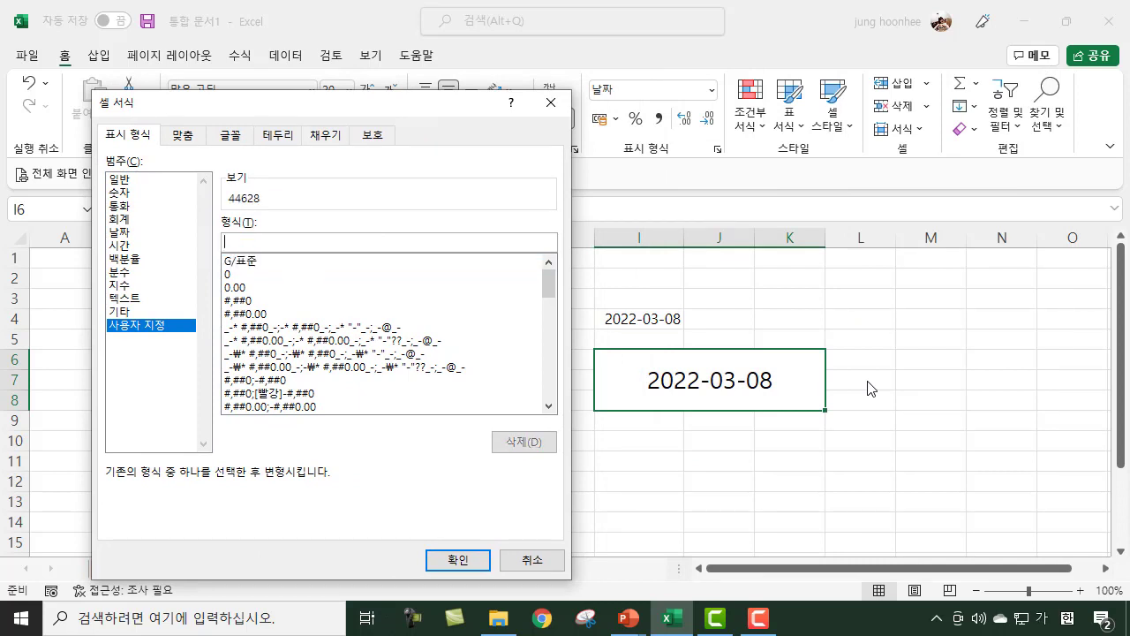
pyautogui.press('Hangul')
pyautogui.write('mm')
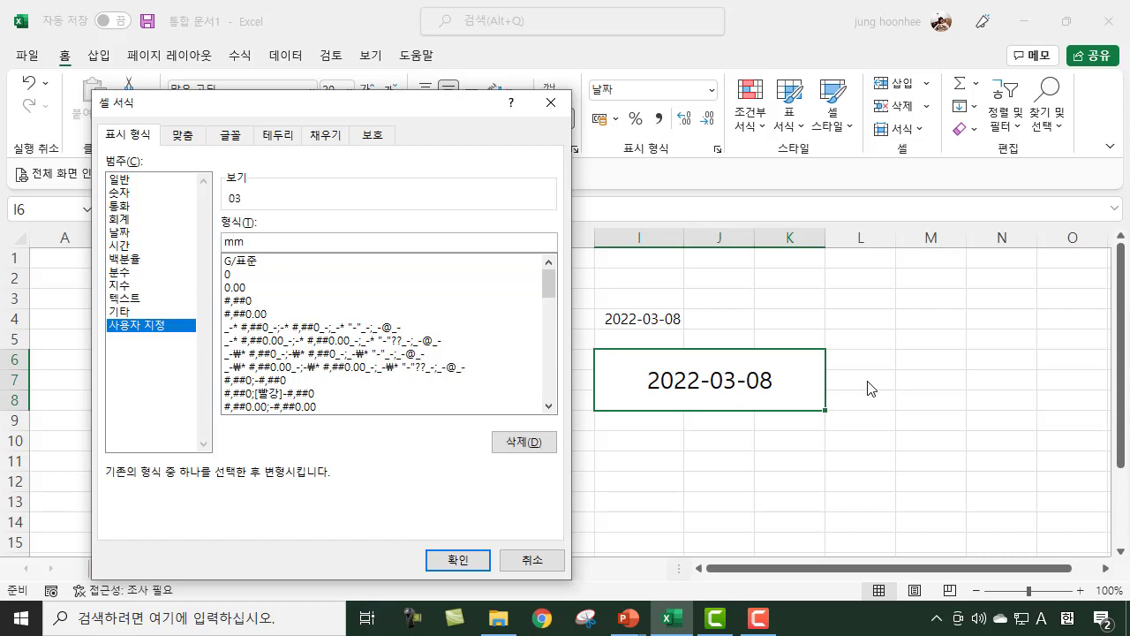
pyautogui.press('Hangul')
pyautogui.write('월')
pyautogui.write('기준')
pyautogui.press('Return')
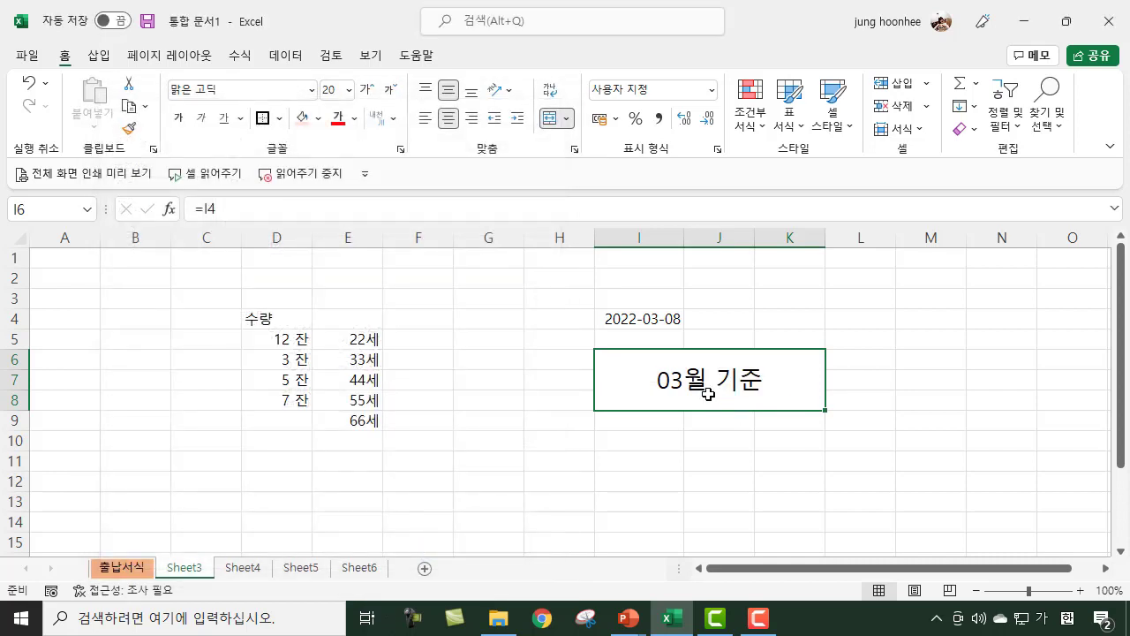
# Step: Fill the merged cell I6 with the standard light green color
pyautogui.click(322, 120)
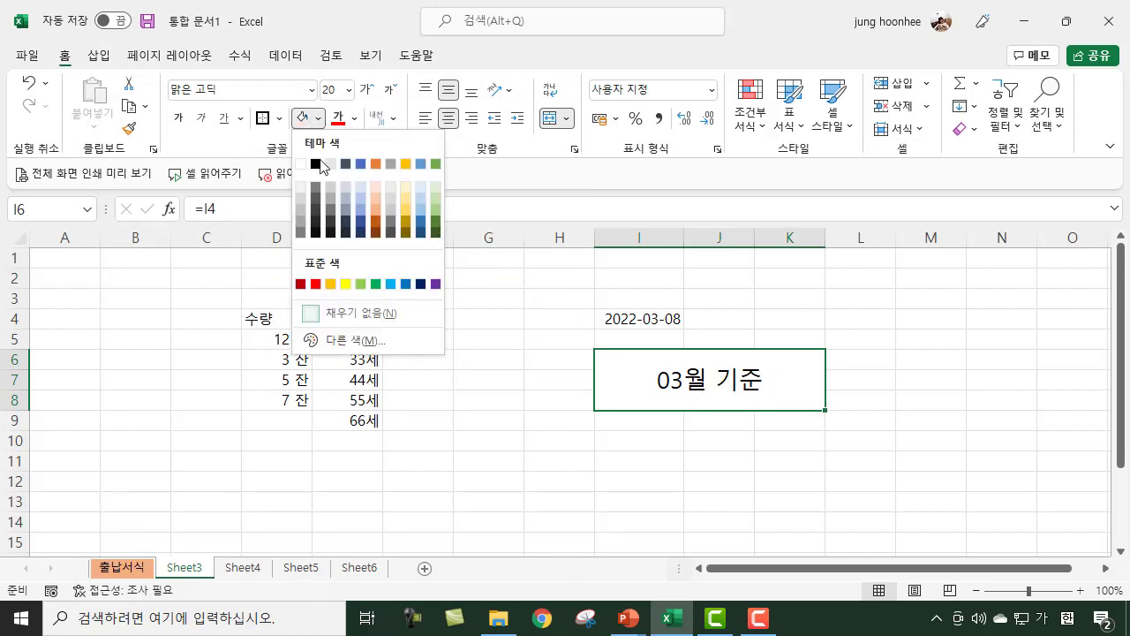
pyautogui.click(361, 283)
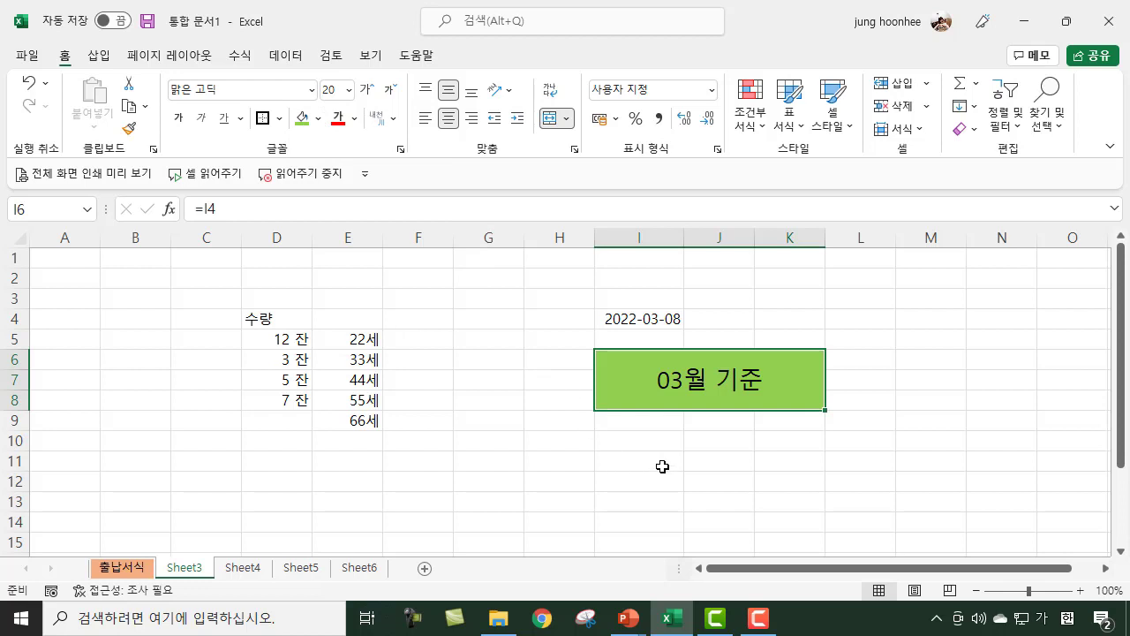
pyautogui.click(661, 463)
pyautogui.click(719, 379)
# Step: Change the date in I4 to 2022-04-08
pyautogui.click(645, 321)
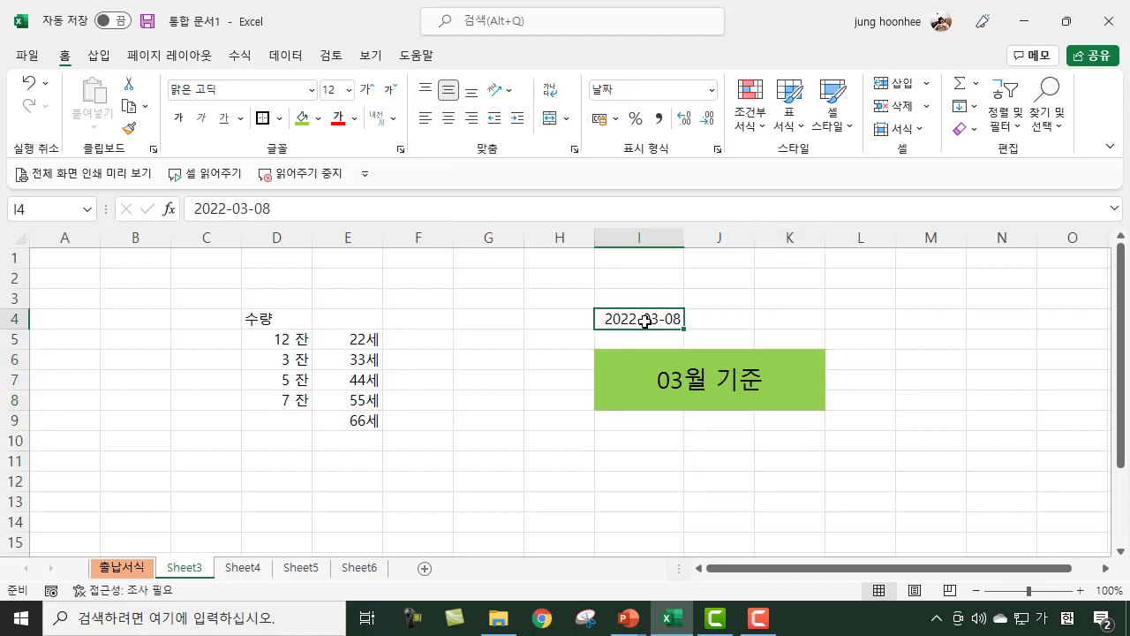
pyautogui.click(247, 208)
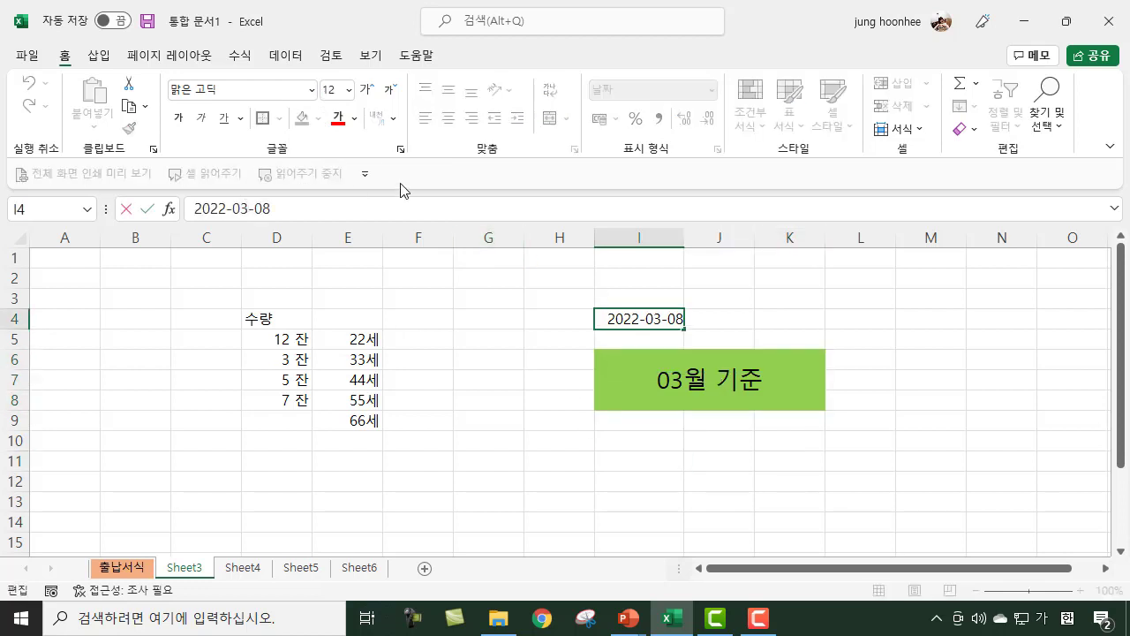
pyautogui.press('BackSpace')
pyautogui.write('4')
pyautogui.press('Return')
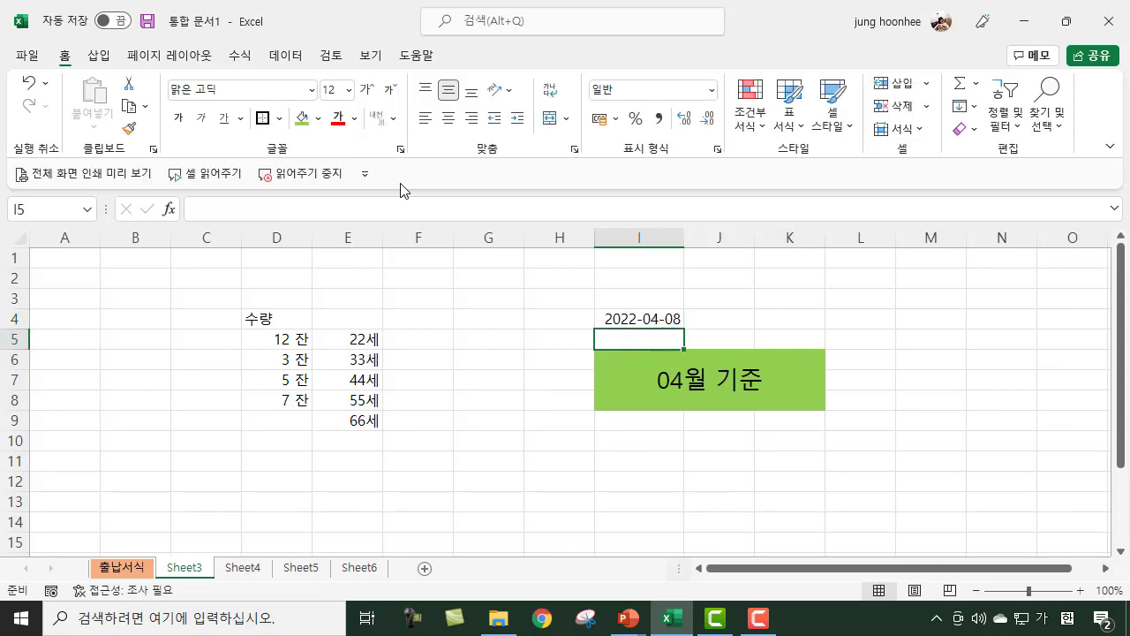
# Step: Examine how the merged cell I6 takes its month from the source date in I4 through its formula
pyautogui.click(712, 391)
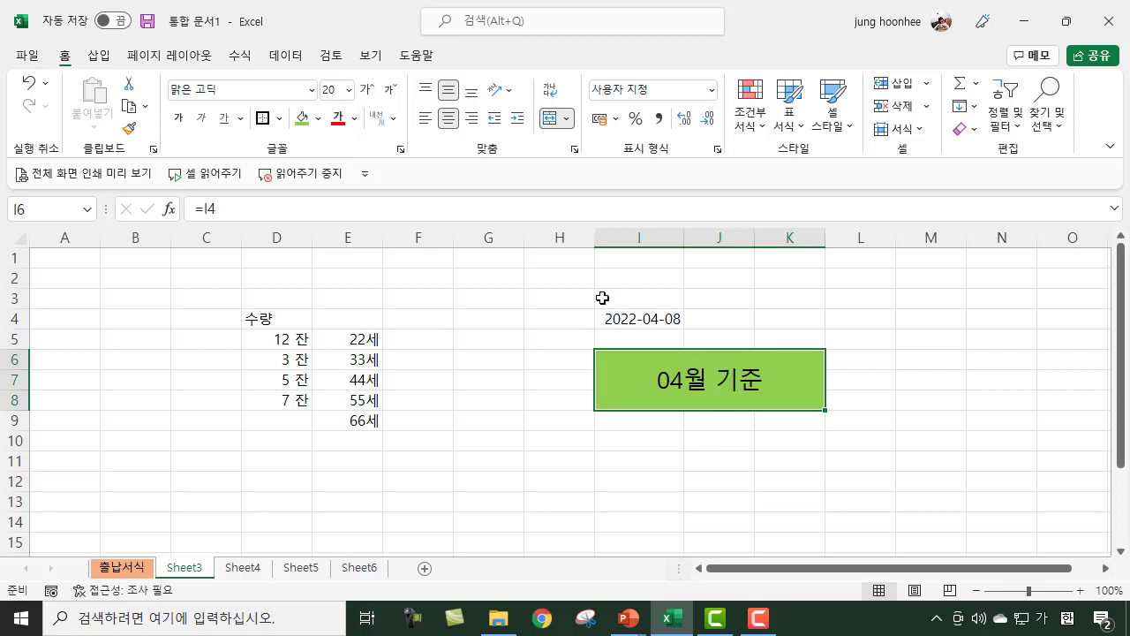
pyautogui.click(893, 365)
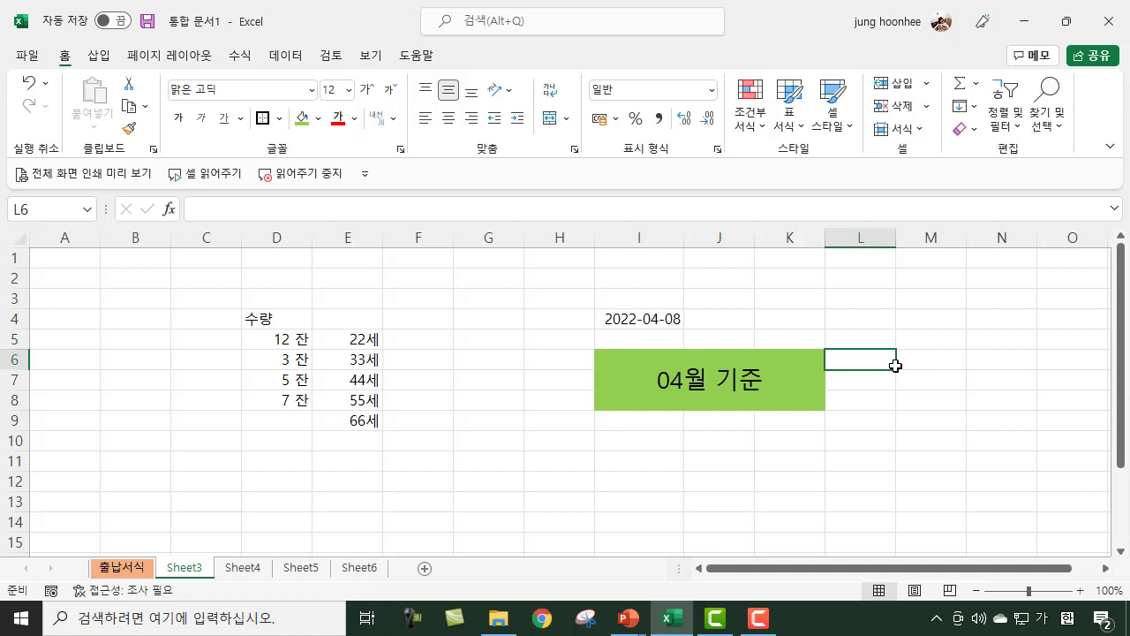
pyautogui.click(712, 477)
pyautogui.click(721, 379)
pyautogui.click(778, 462)
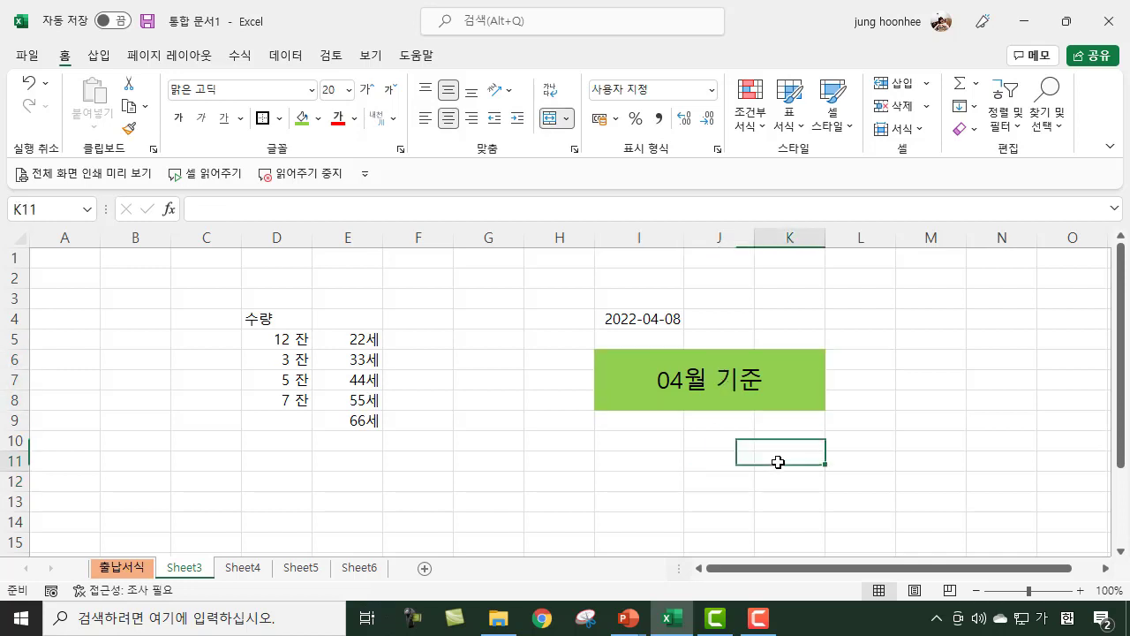
pyautogui.click(660, 392)
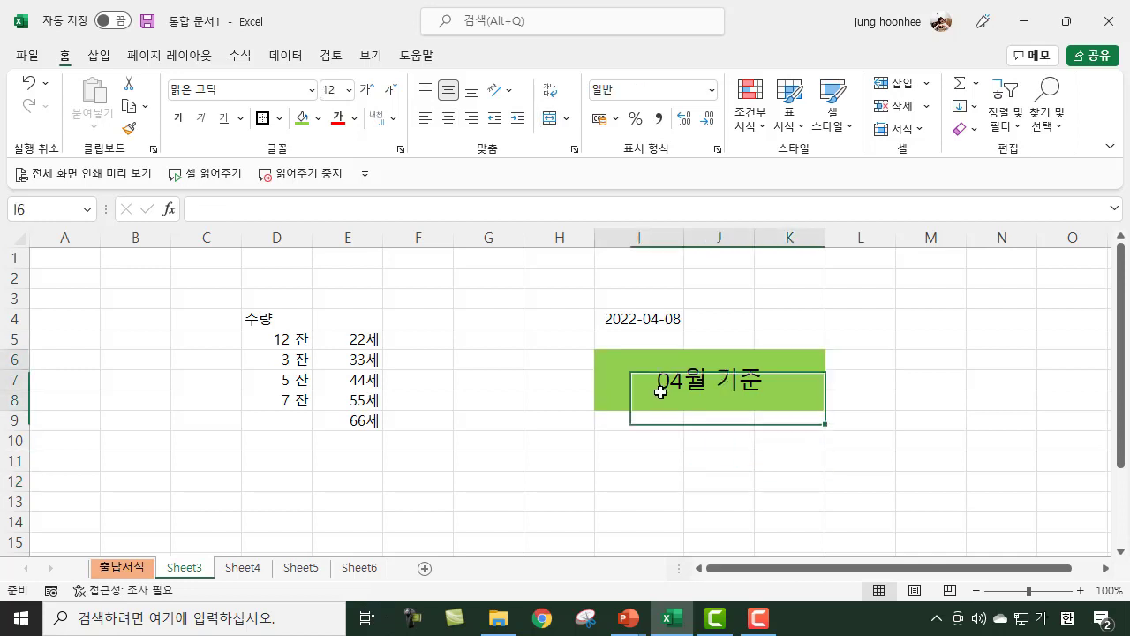
pyautogui.click(743, 461)
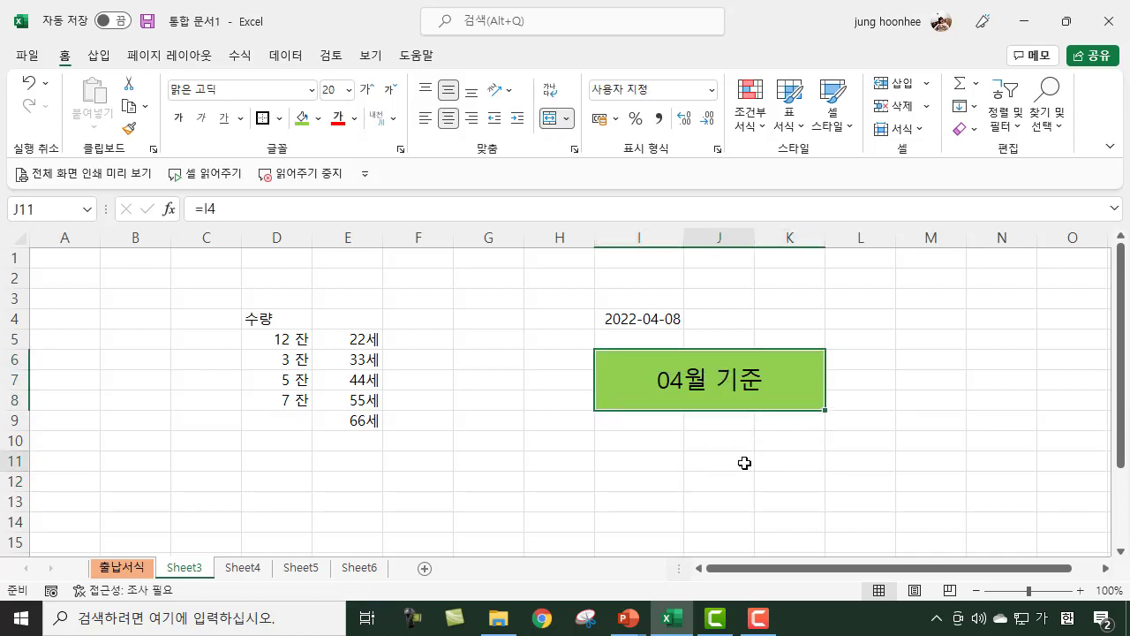
pyautogui.click(698, 378)
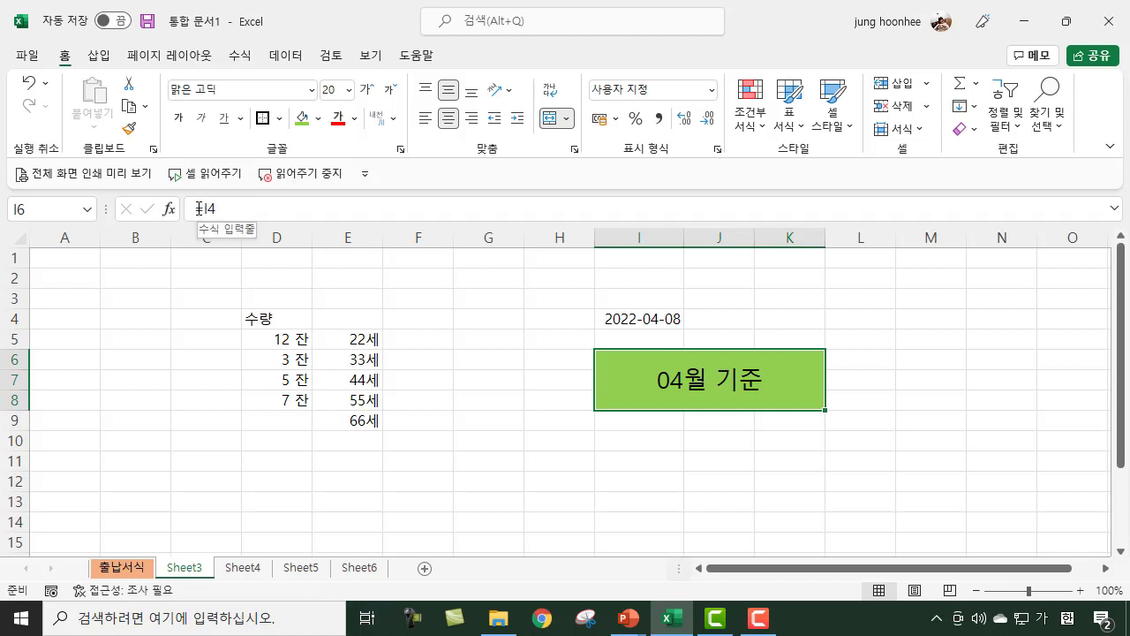
pyautogui.click(662, 319)
pyautogui.click(701, 481)
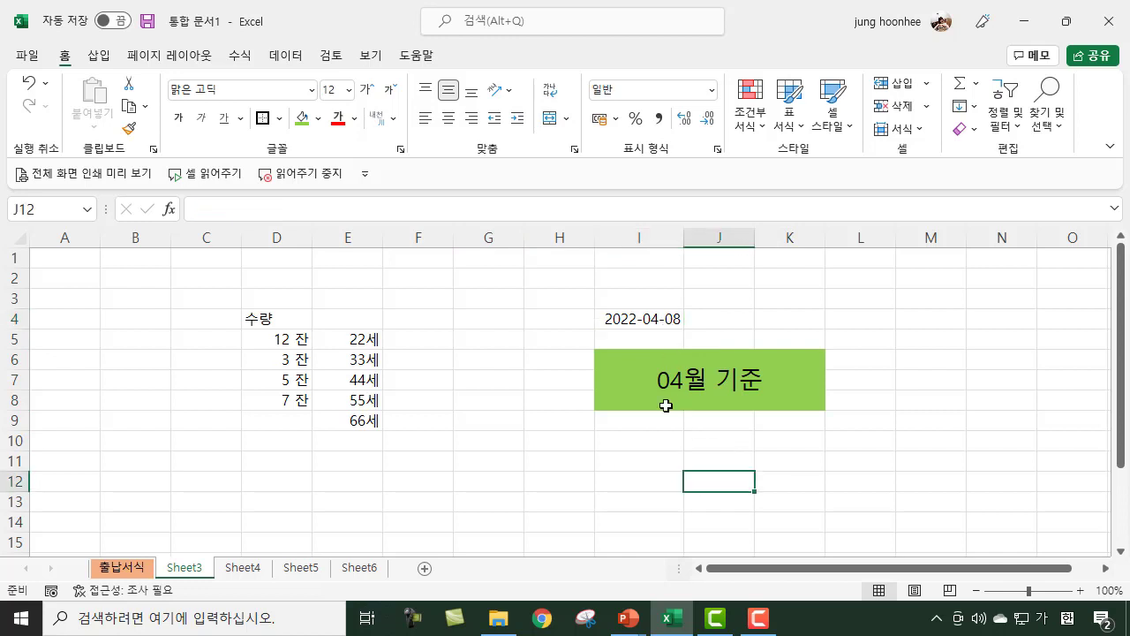
pyautogui.click(654, 319)
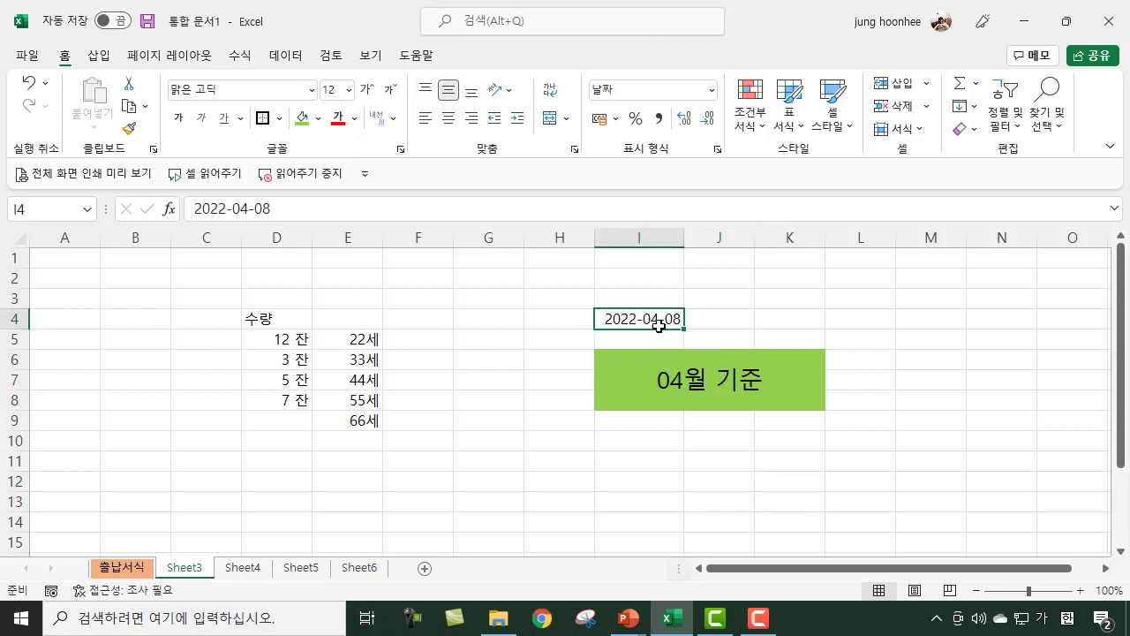
pyautogui.click(688, 394)
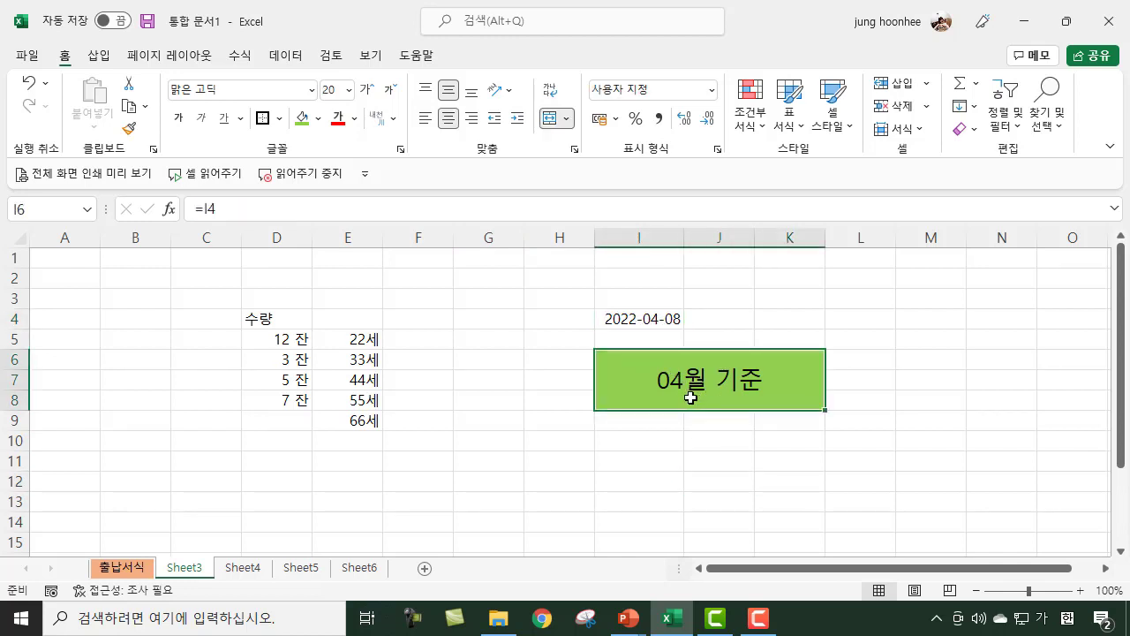
pyautogui.click(738, 498)
pyautogui.click(697, 366)
pyautogui.click(648, 504)
pyautogui.click(686, 396)
pyautogui.click(718, 446)
pyautogui.click(691, 379)
pyautogui.click(916, 380)
pyautogui.click(707, 380)
pyautogui.click(648, 462)
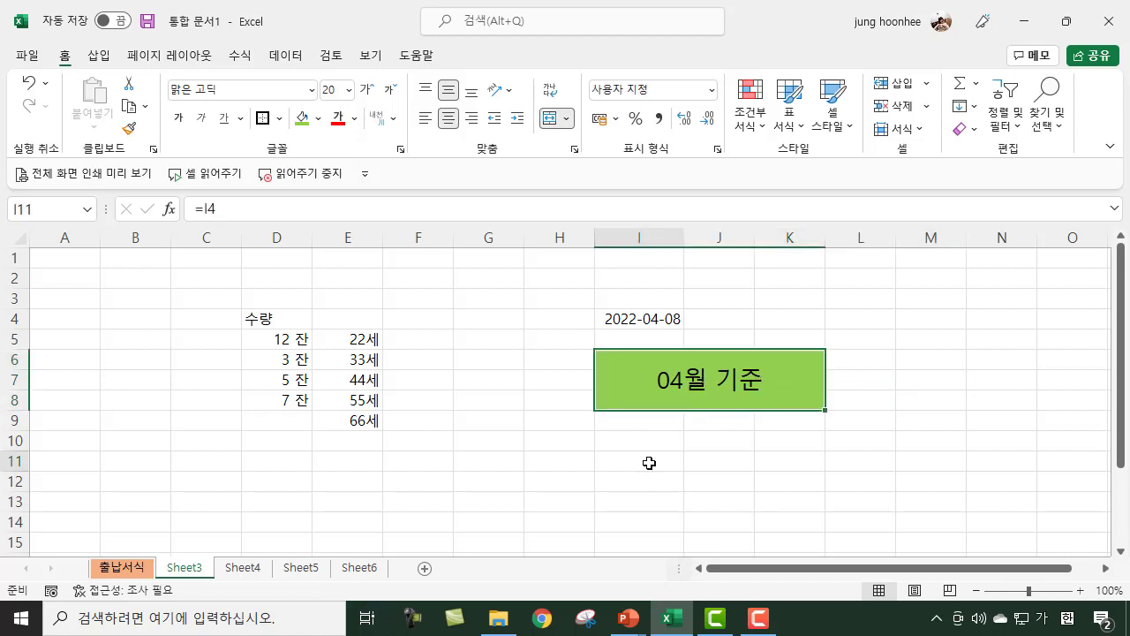
pyautogui.click(456, 477)
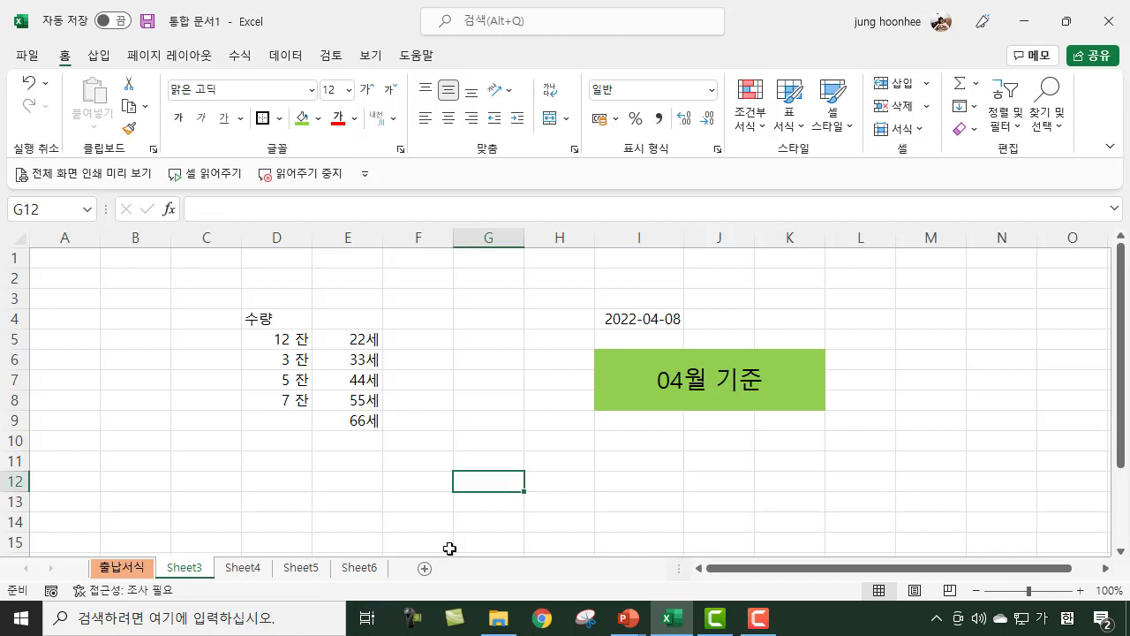
# Step: Return to the 출납서식 sheet and merge and center the range B1:I1 above the ledger
pyautogui.click(132, 574)
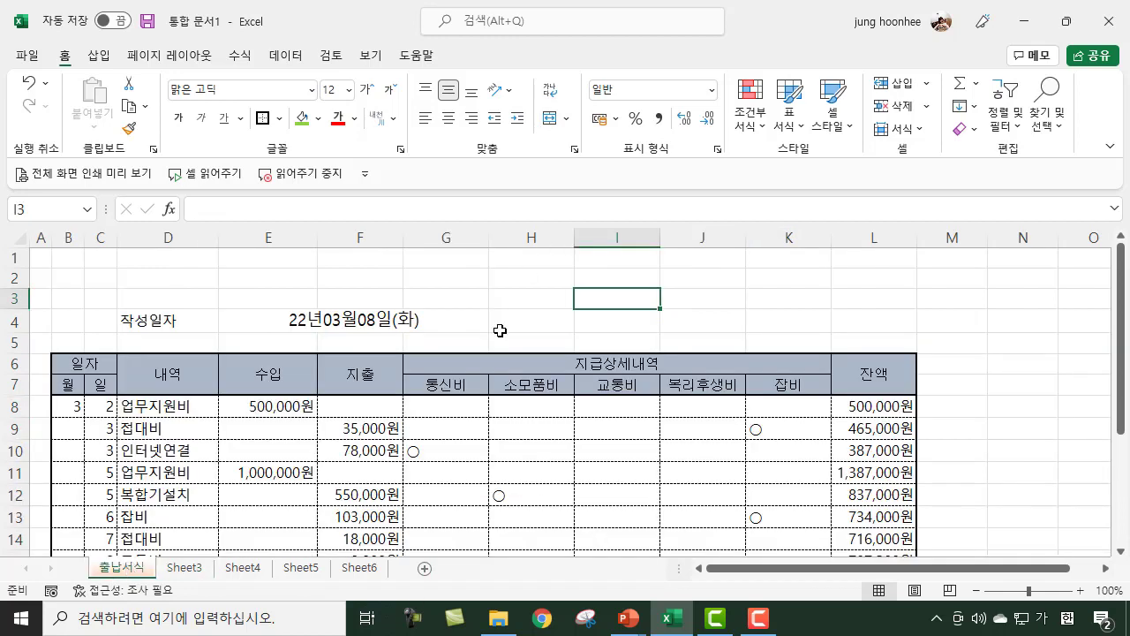
pyautogui.click(371, 324)
pyautogui.click(585, 316)
pyautogui.click(378, 323)
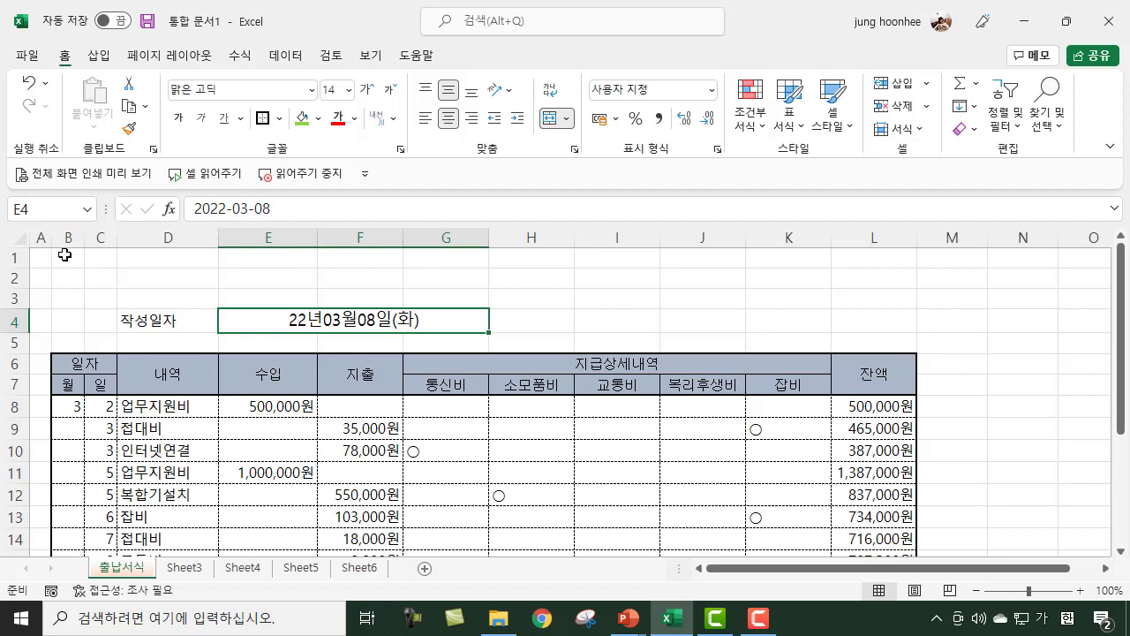
pyautogui.moveTo(66, 254); pyautogui.dragTo(600, 260)
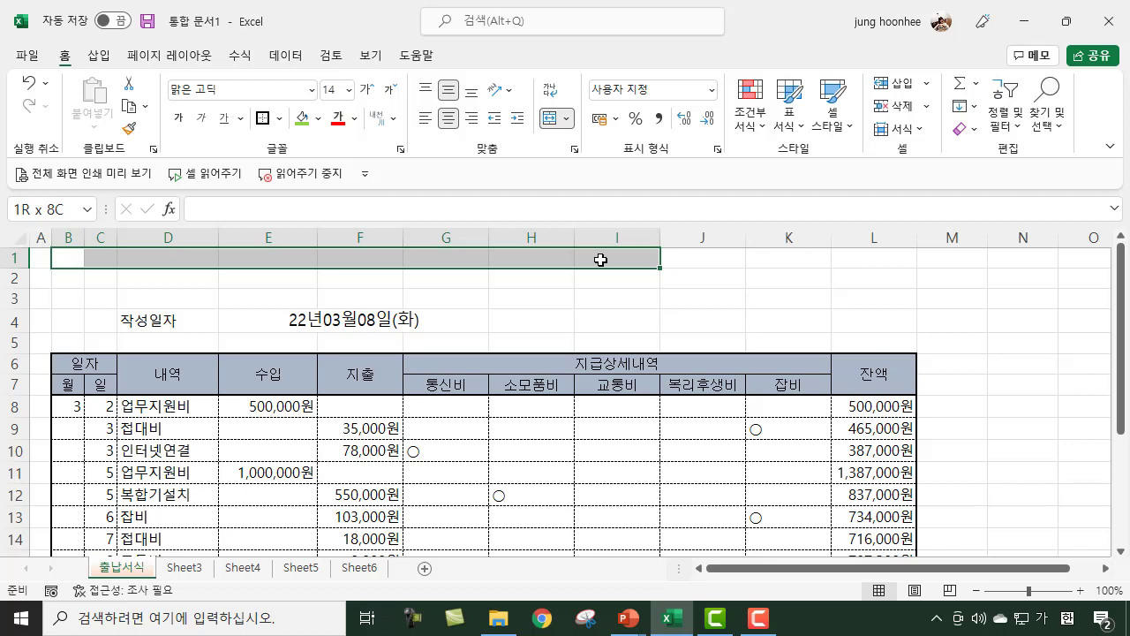
pyautogui.moveTo(600, 259); pyautogui.dragTo(600, 259)
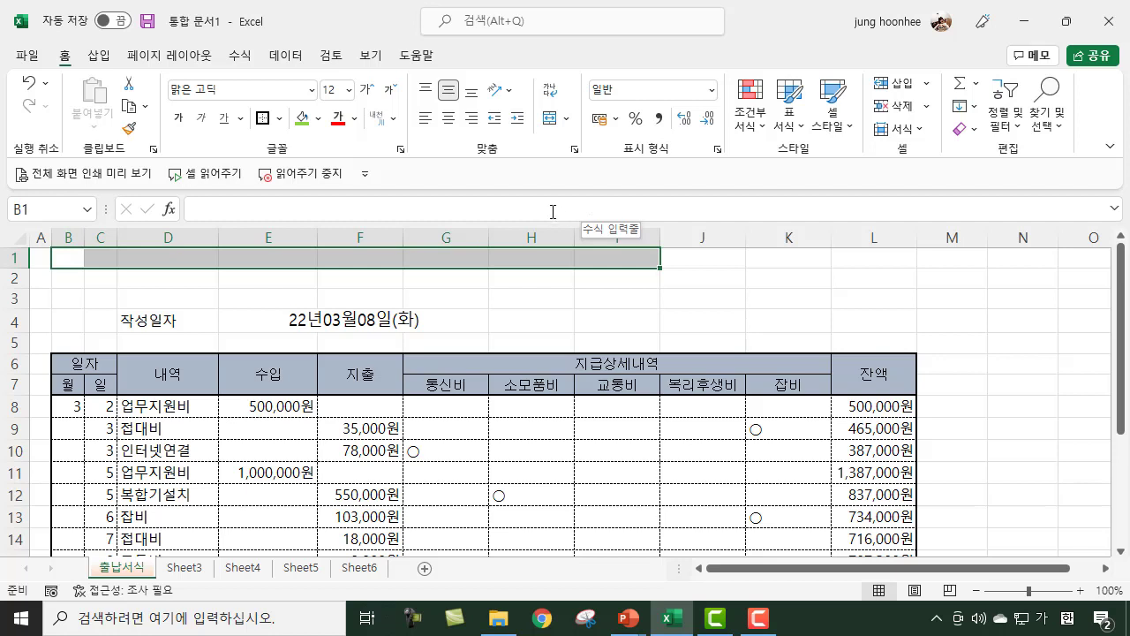
pyautogui.click(549, 119)
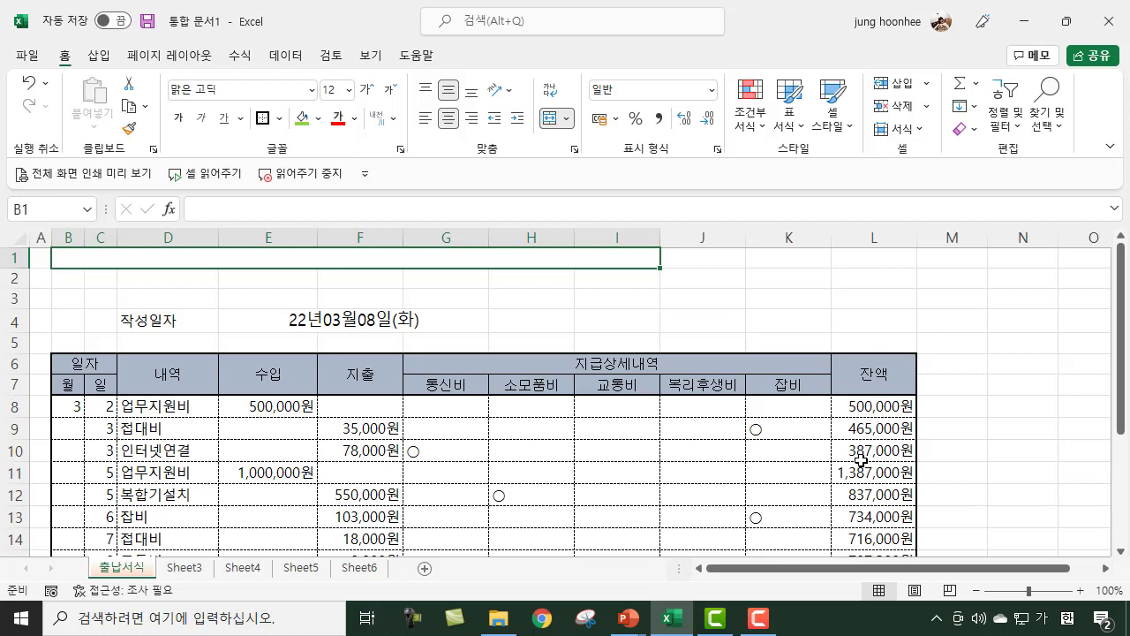
# Step: Enter the ledger title 금 전 출 납 부 in the merged cell B1
pyautogui.write('금')
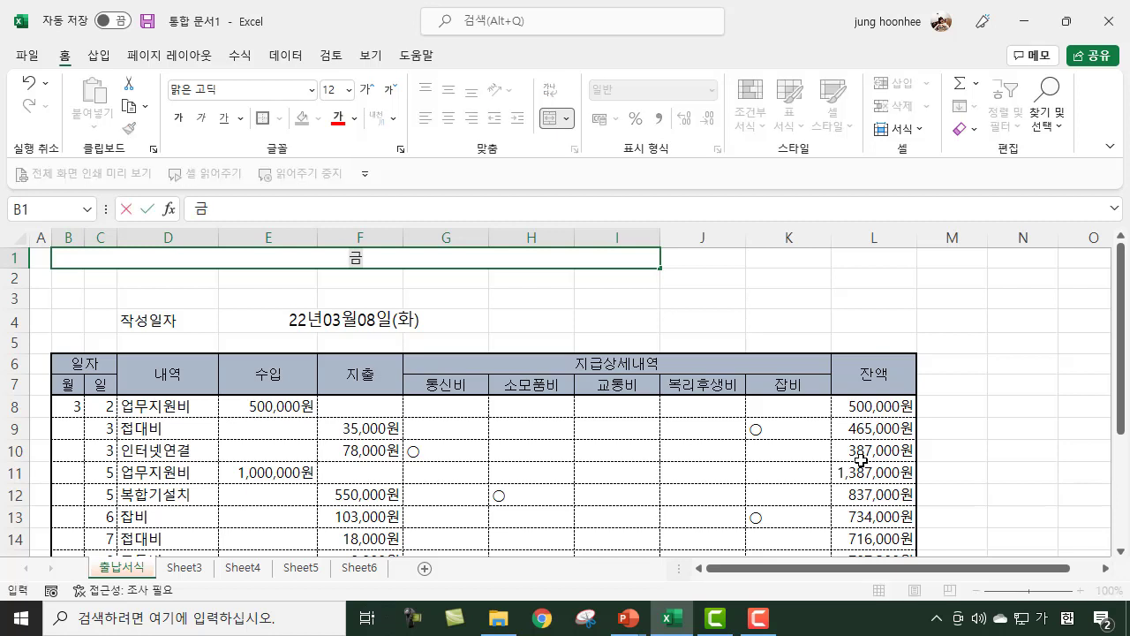
pyautogui.write(' 저ㄴ 출 납')
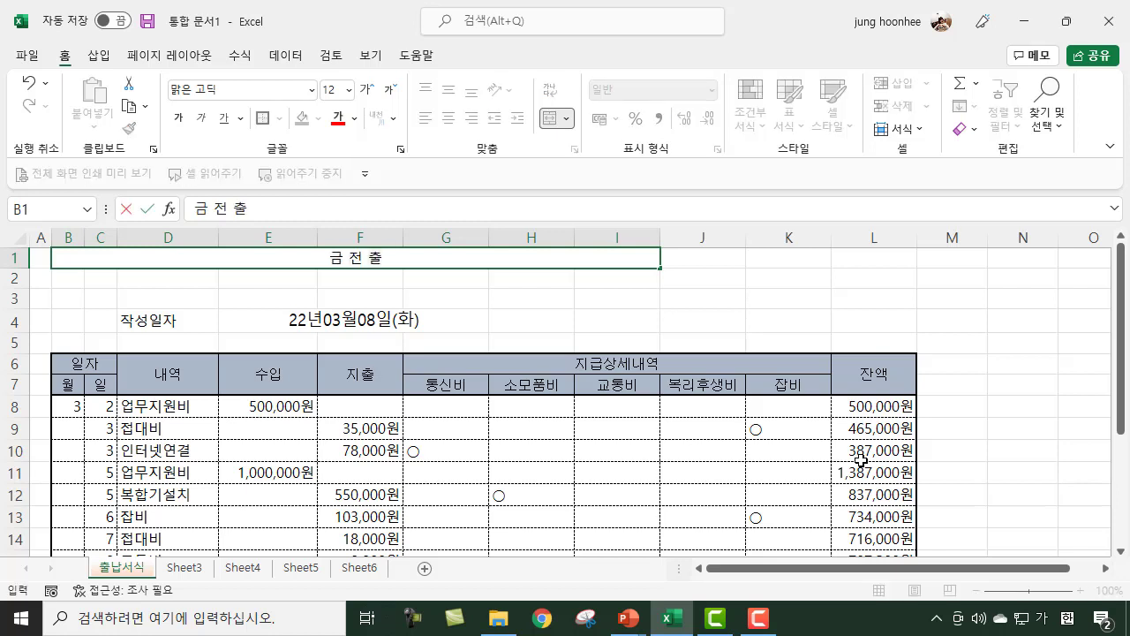
pyautogui.write(' 부')
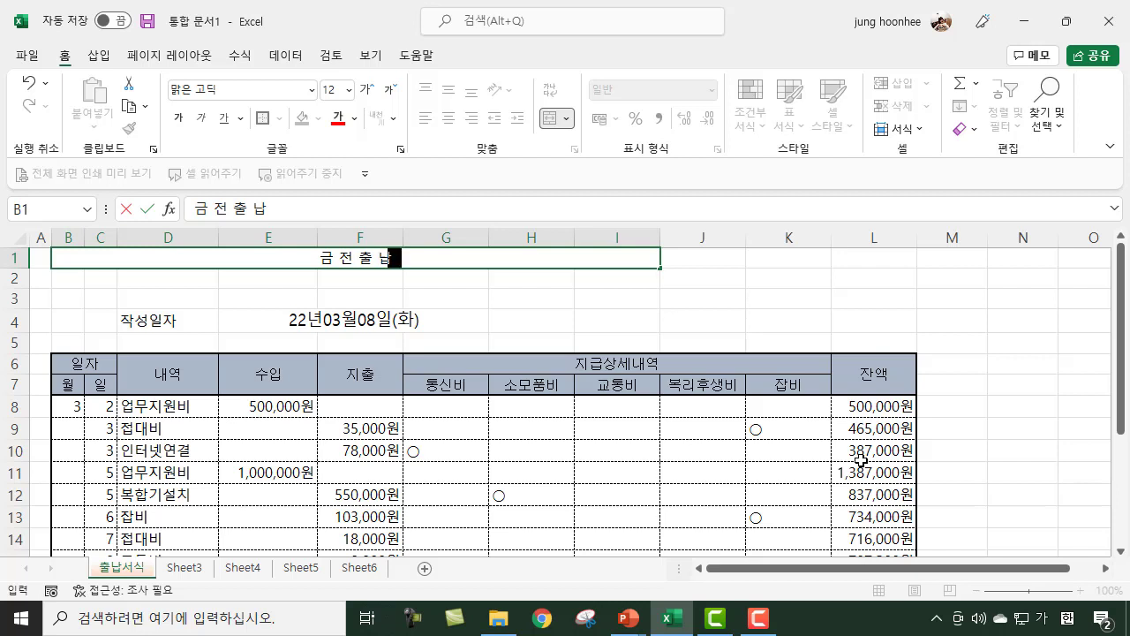
pyautogui.press('Return')
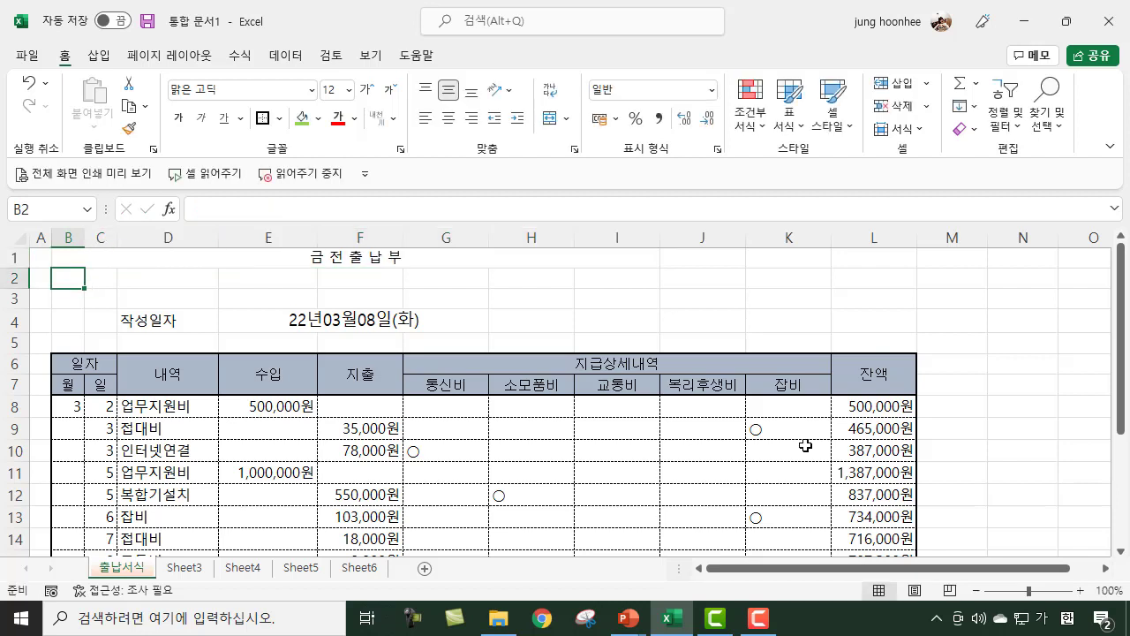
# Step: Make row 1 taller and set the title in B1 to bold
pyautogui.click(349, 255)
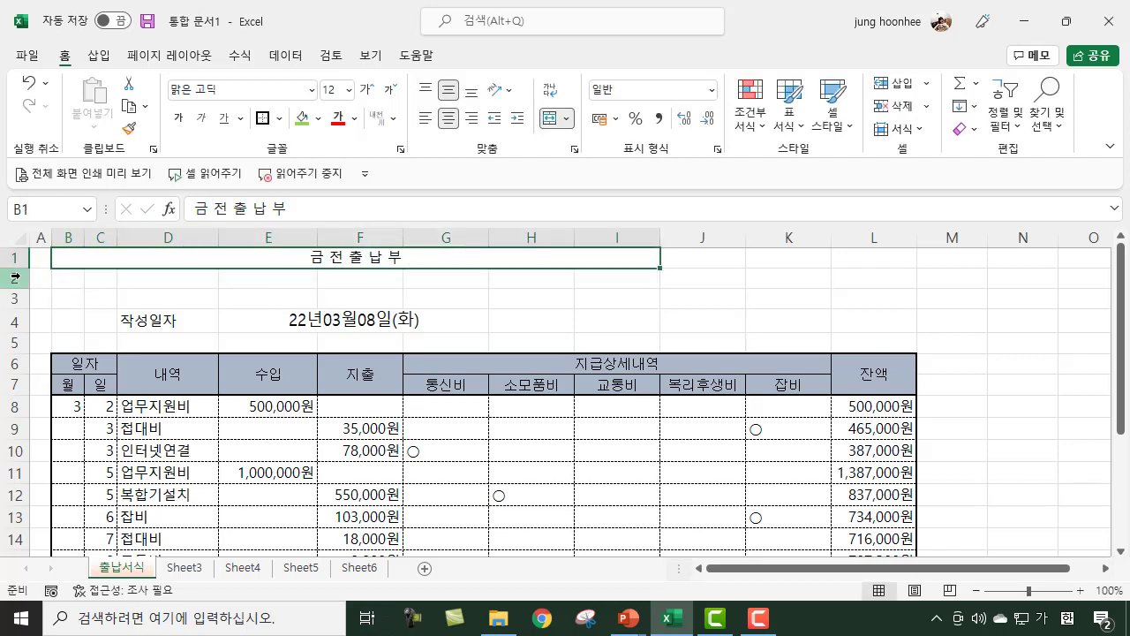
pyautogui.moveTo(19, 269); pyautogui.dragTo(18, 283)
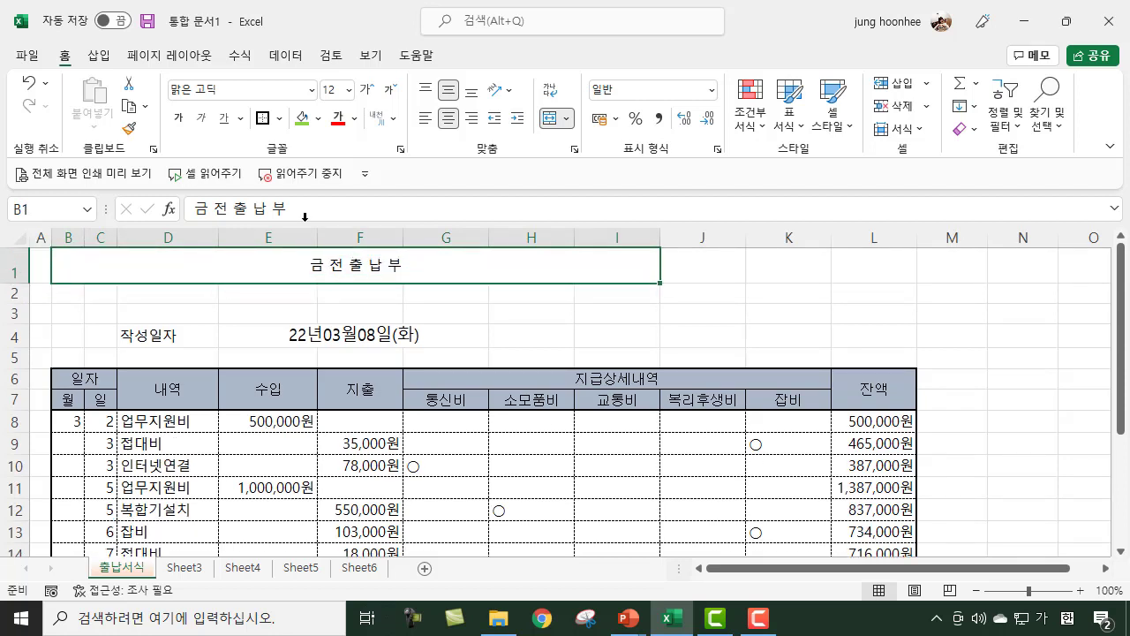
pyautogui.click(180, 120)
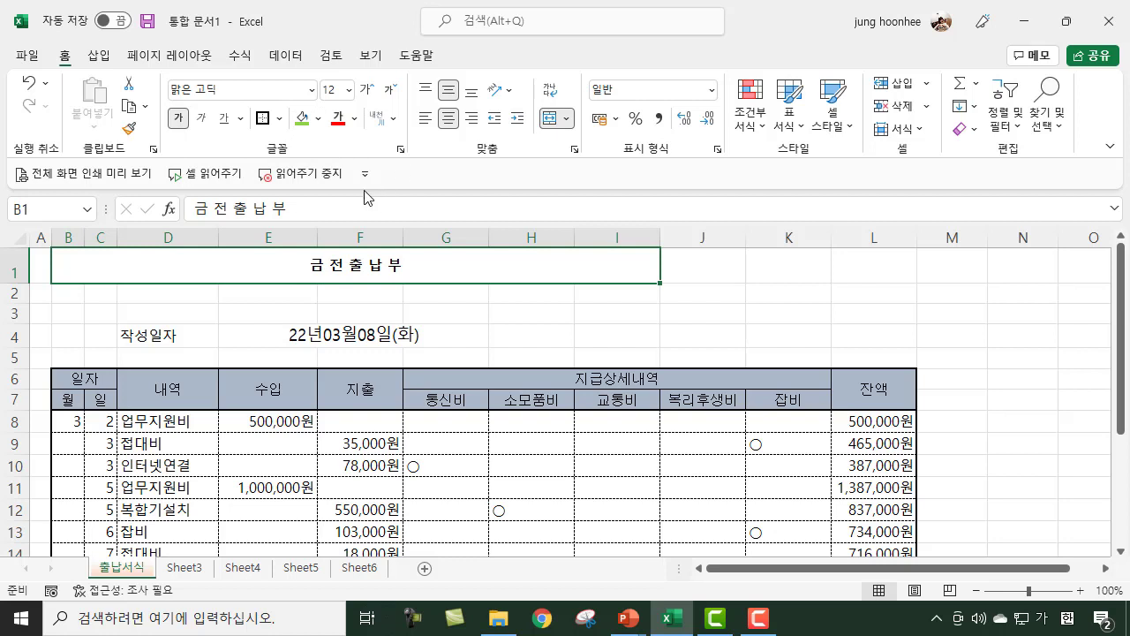
# Step: Enlarge the ledger title in B1 to font size 26
pyautogui.click(366, 89)
pyautogui.click(367, 89)
pyautogui.click(366, 89)
pyautogui.click(366, 89)
pyautogui.click(367, 89)
pyautogui.click(366, 89)
pyautogui.click(366, 89)
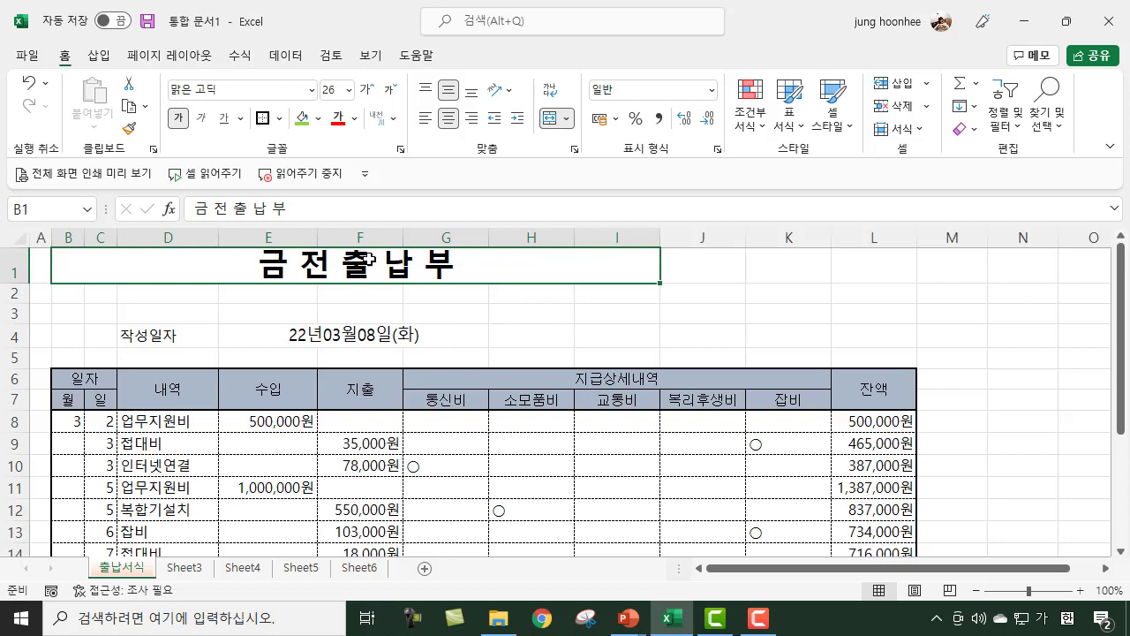
pyautogui.click(237, 313)
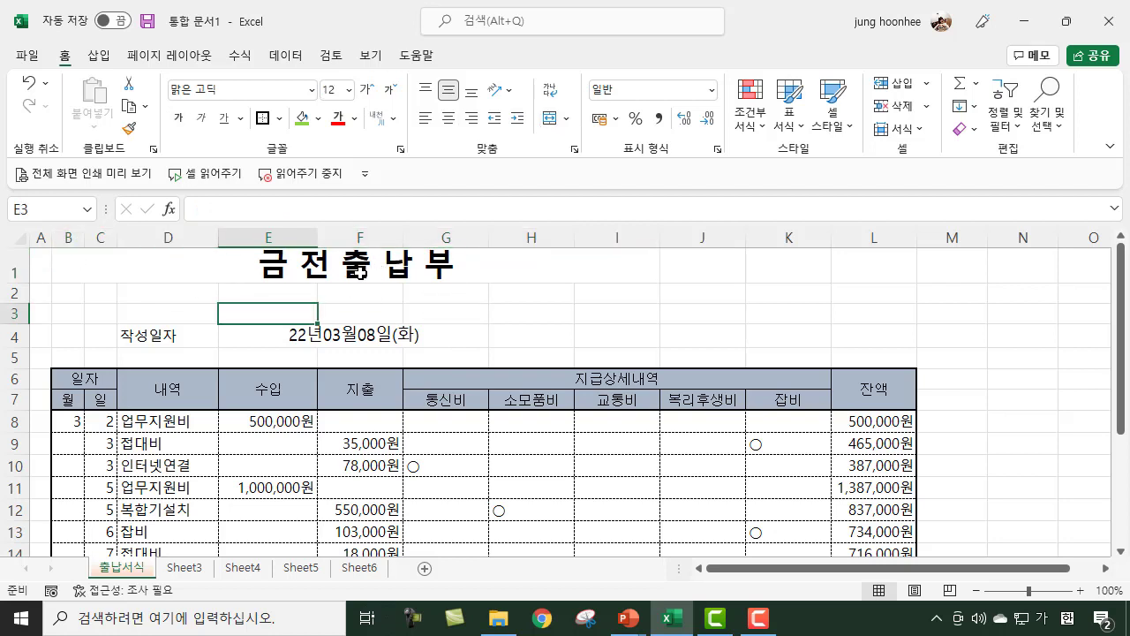
# Step: Close the gap between 출 and 납 in the title in B1 and convert 출납 to the Hanja 出納
pyautogui.click(358, 273)
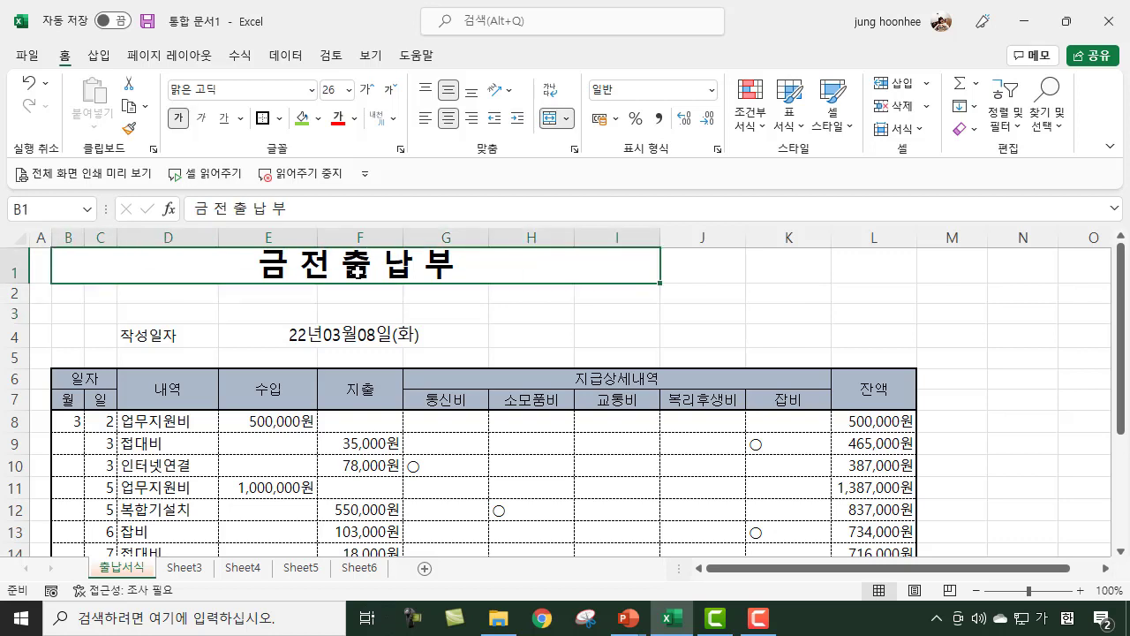
pyautogui.click(254, 210)
pyautogui.press('BackSpace')
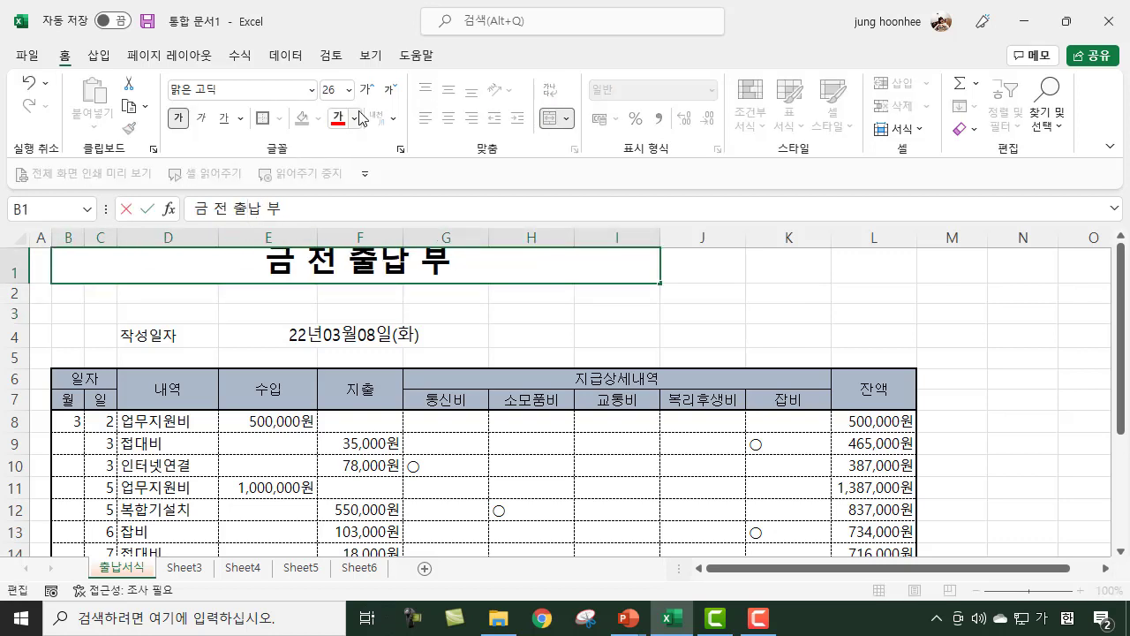
pyautogui.doubleClick(239, 210)
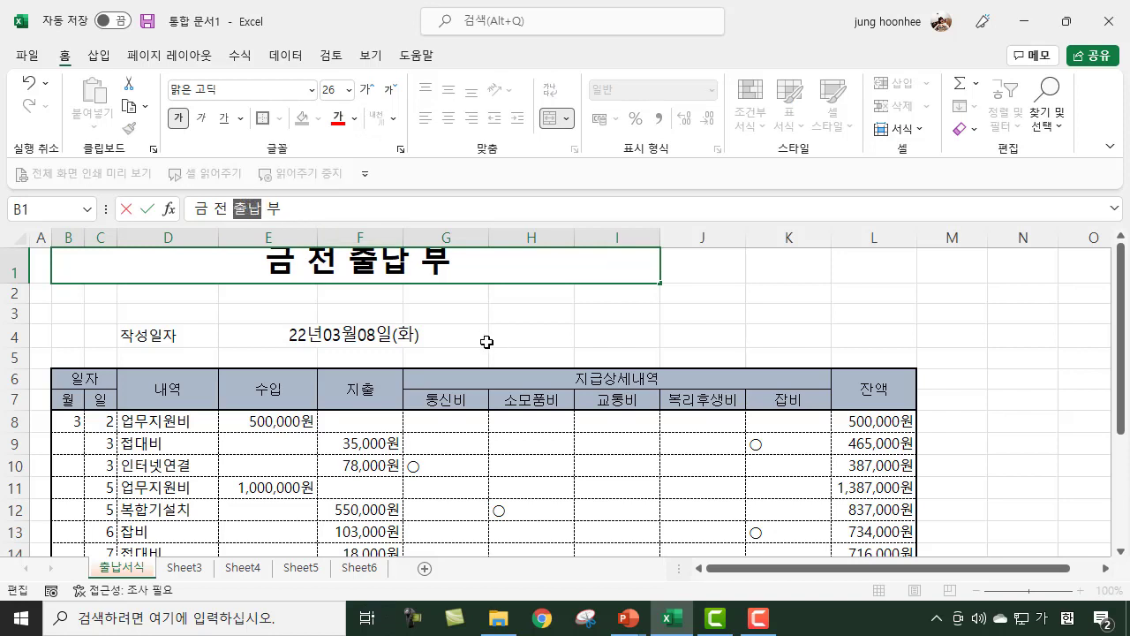
pyautogui.press('Hangul_Hanja')
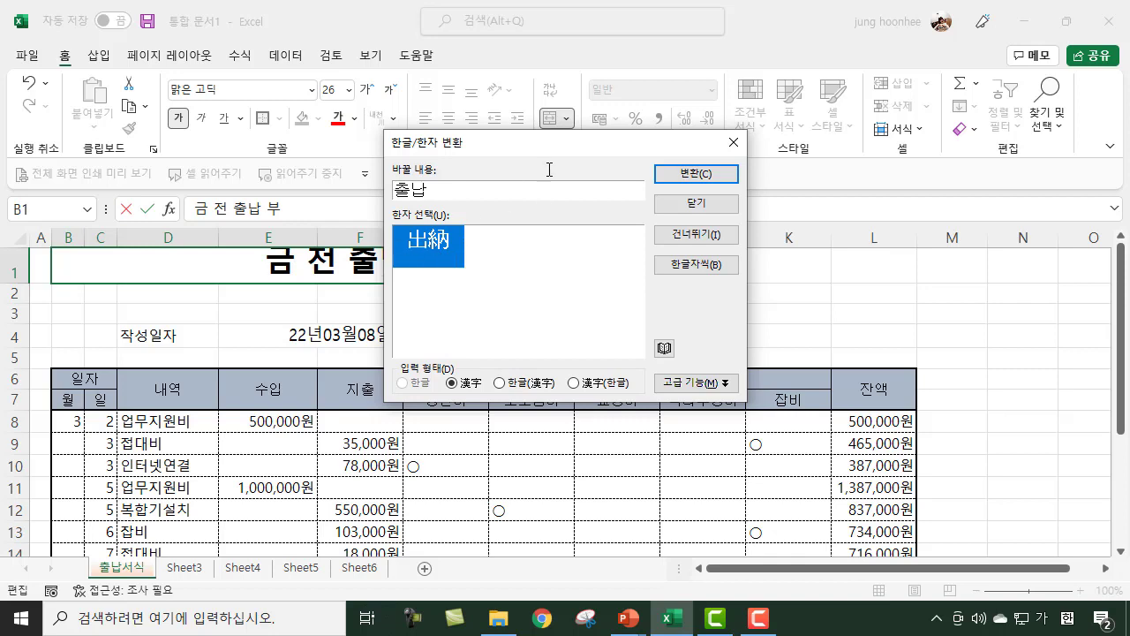
pyautogui.click(696, 175)
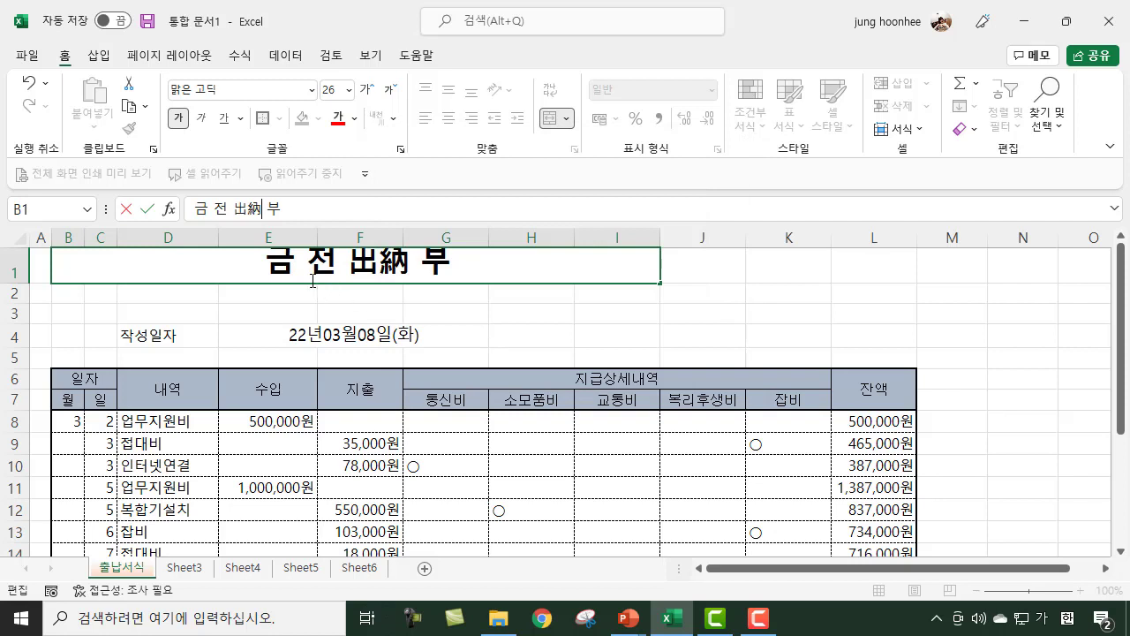
# Step: Close up 금전 in the title in B1 and convert it to the Hanja 金鈿
pyautogui.click(307, 273)
pyautogui.press('BackSpace')
pyautogui.write('\\')
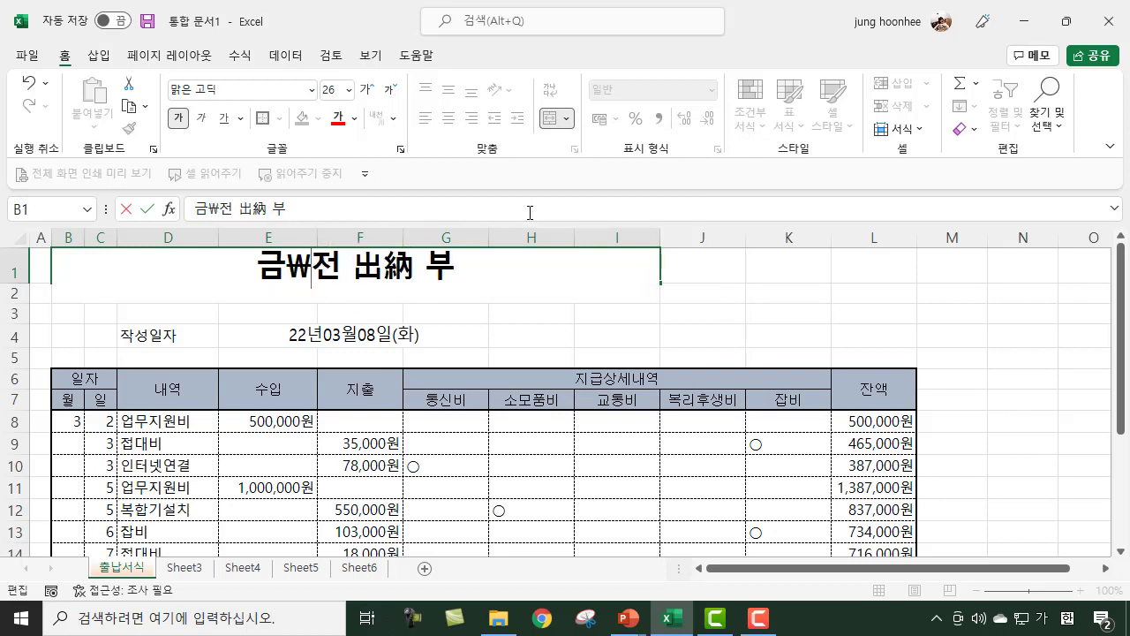
pyautogui.press('BackSpace')
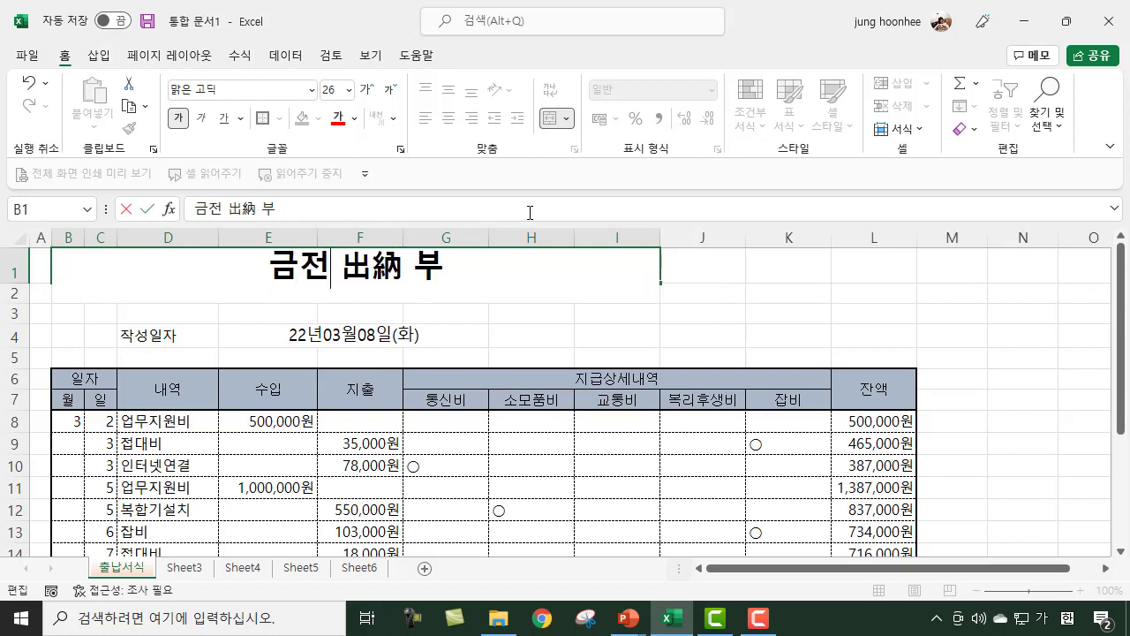
pyautogui.moveTo(269, 267); pyautogui.dragTo(330, 268)
pyautogui.press('Hangul_Hanja')
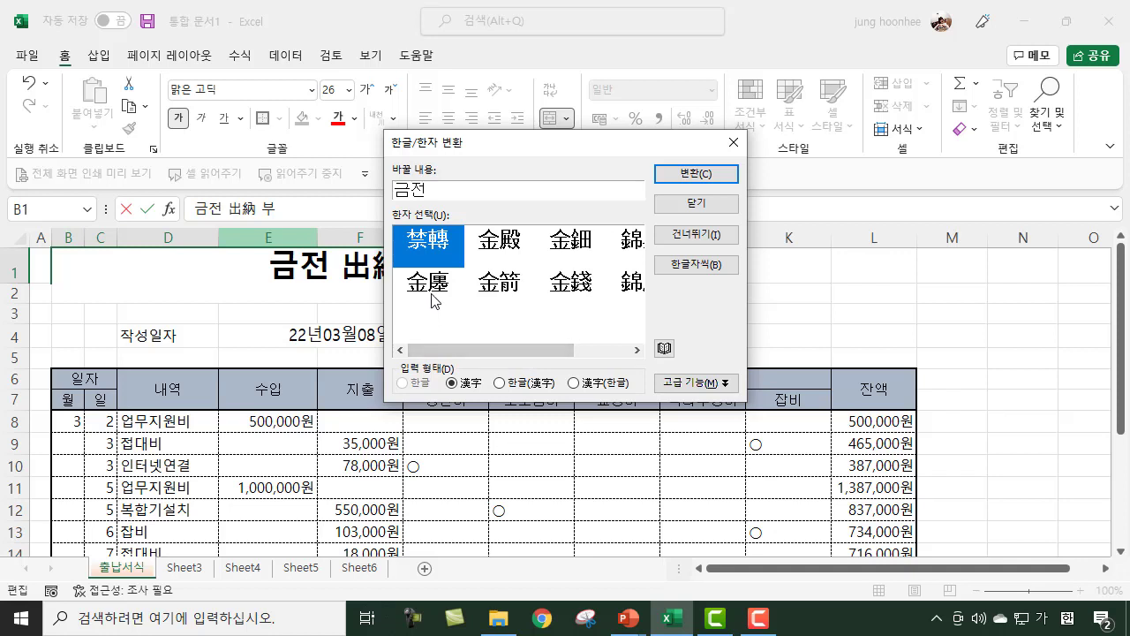
pyautogui.click(578, 251)
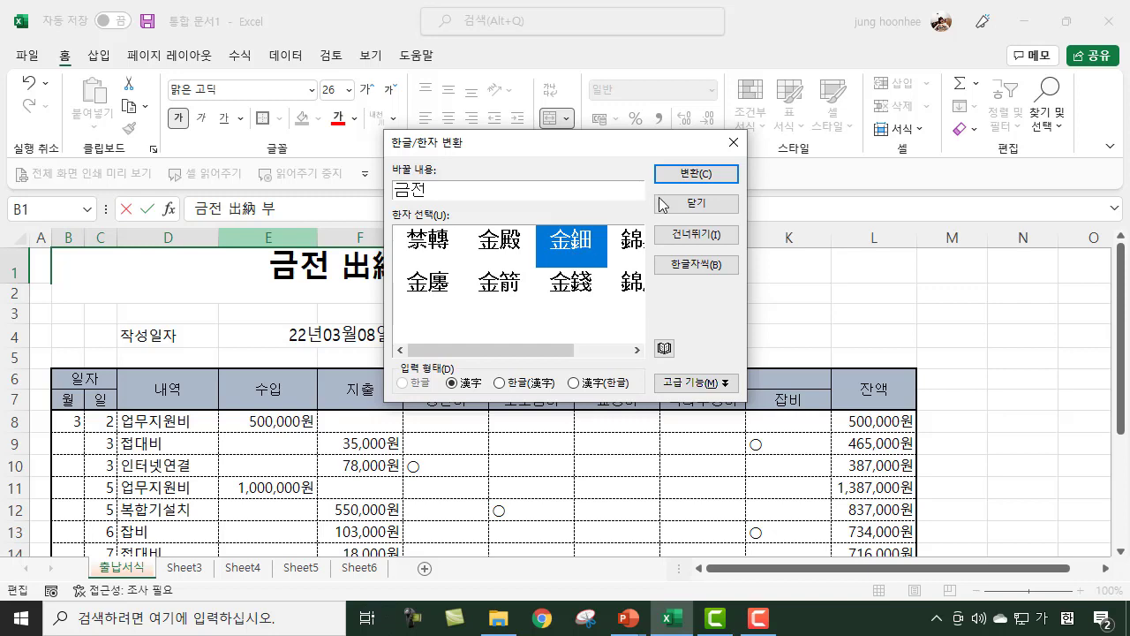
pyautogui.click(693, 177)
pyautogui.press('End')
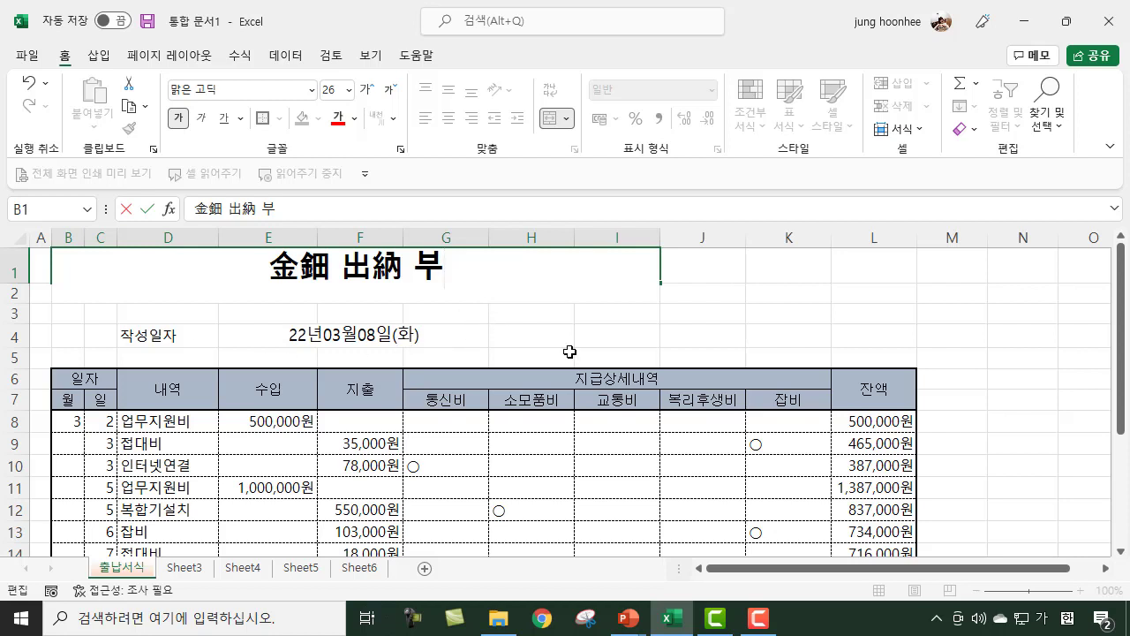
pyautogui.press('Return')
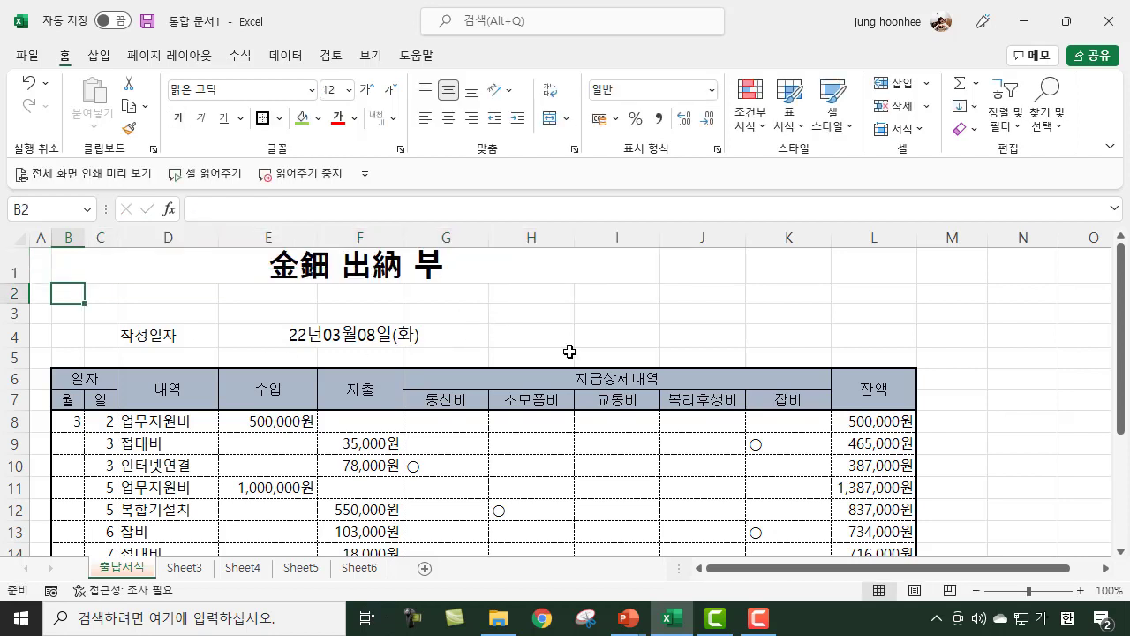
pyautogui.click(389, 279)
pyautogui.click(873, 353)
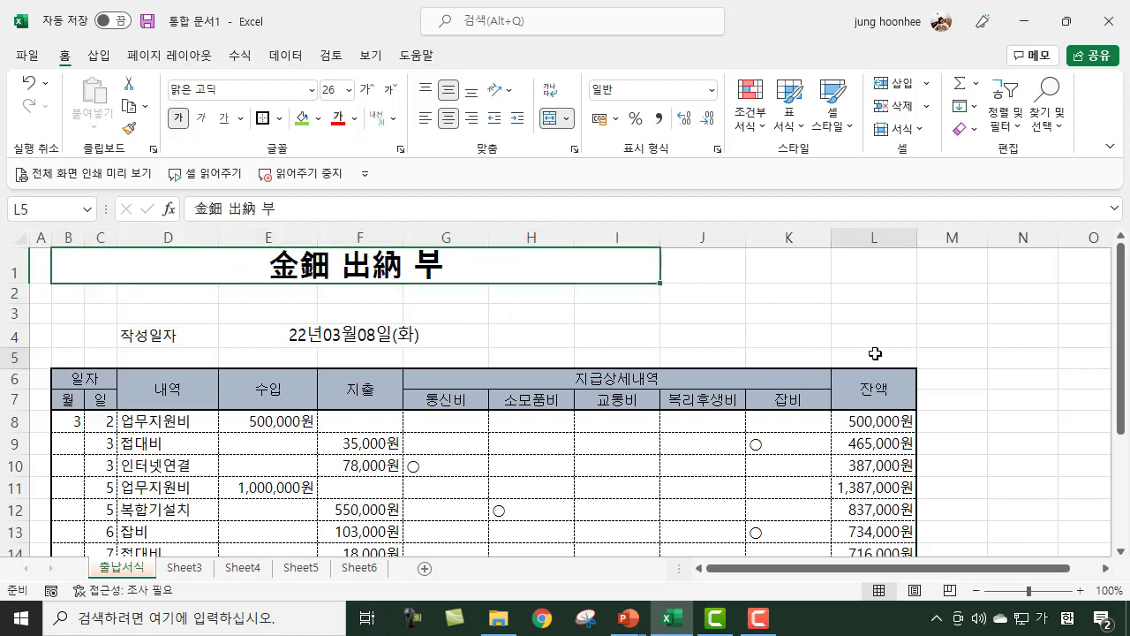
pyautogui.click(357, 276)
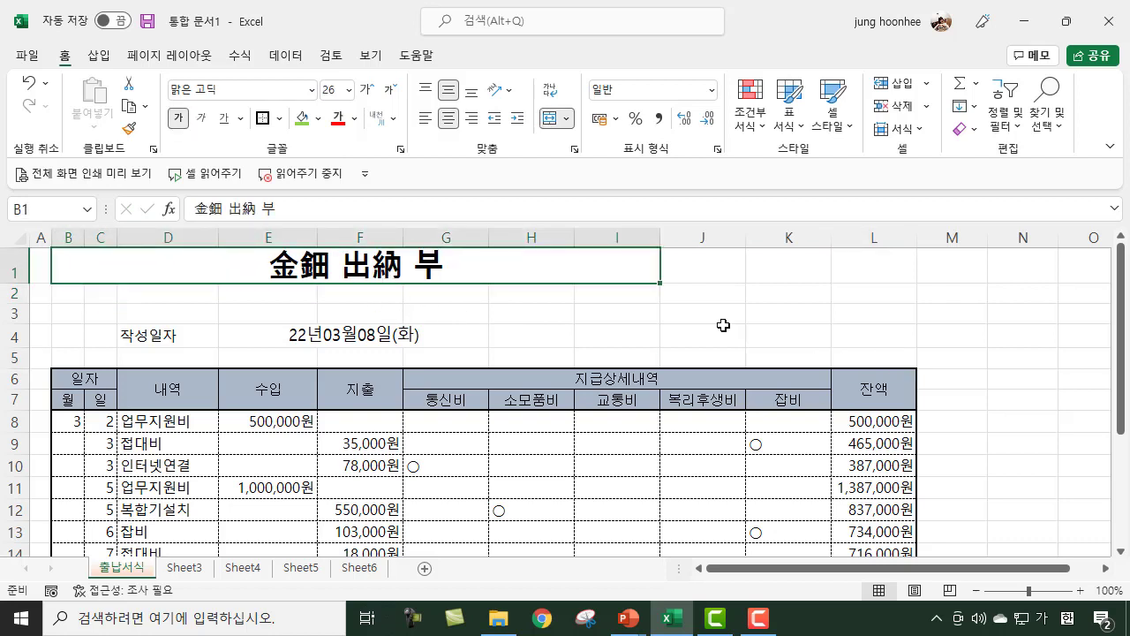
pyautogui.click(891, 314)
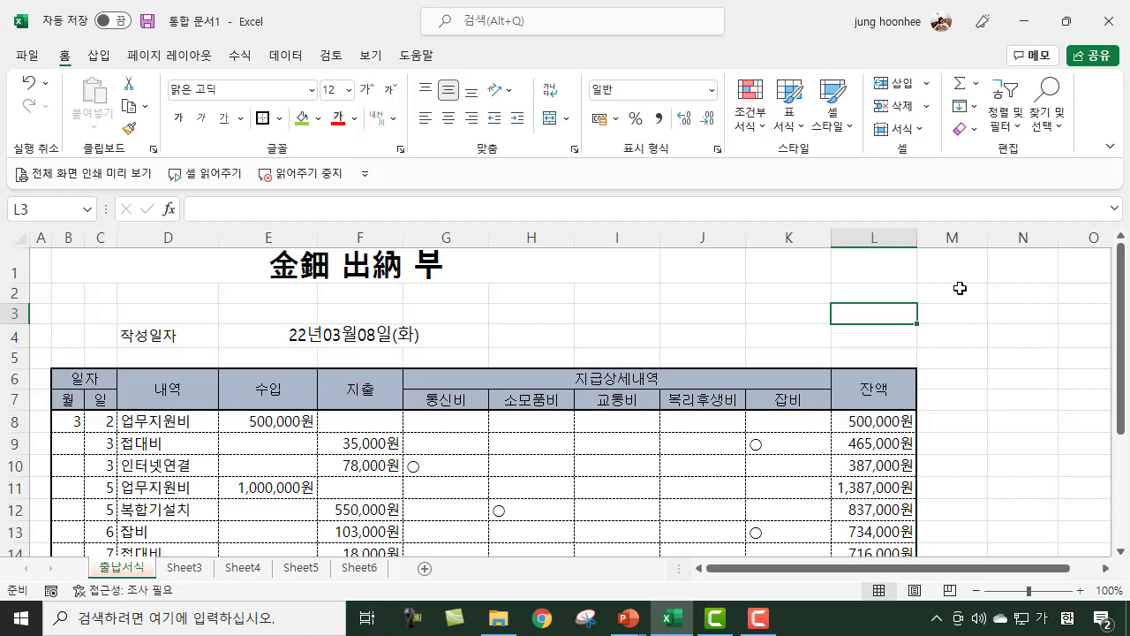
pyautogui.click(967, 344)
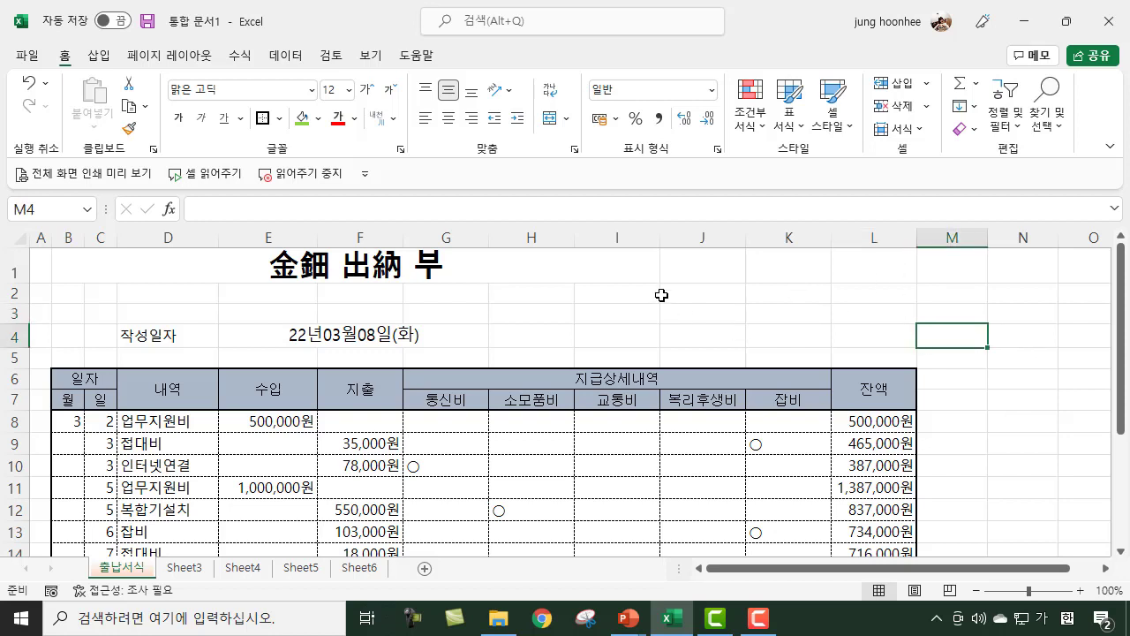
pyautogui.moveTo(699, 265); pyautogui.dragTo(860, 335)
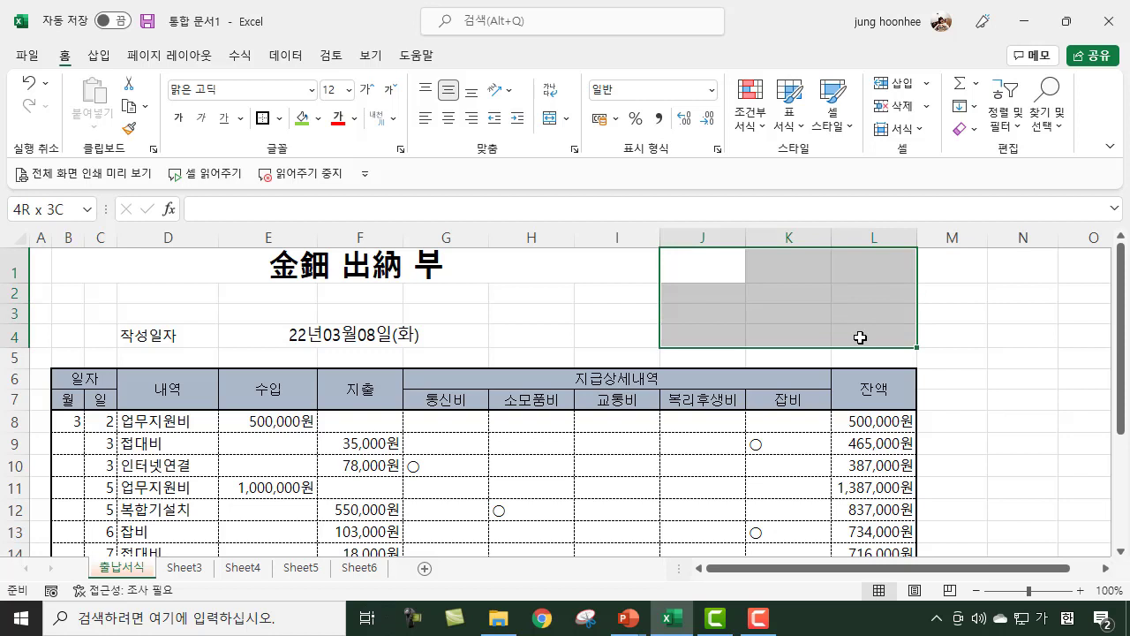
pyautogui.click(701, 275)
pyautogui.click(801, 267)
pyautogui.press('Right')
pyautogui.moveTo(680, 270); pyautogui.dragTo(910, 327)
pyautogui.click(939, 315)
pyautogui.click(722, 272)
pyautogui.press('Down')
pyautogui.press('Down')
pyautogui.click(729, 263)
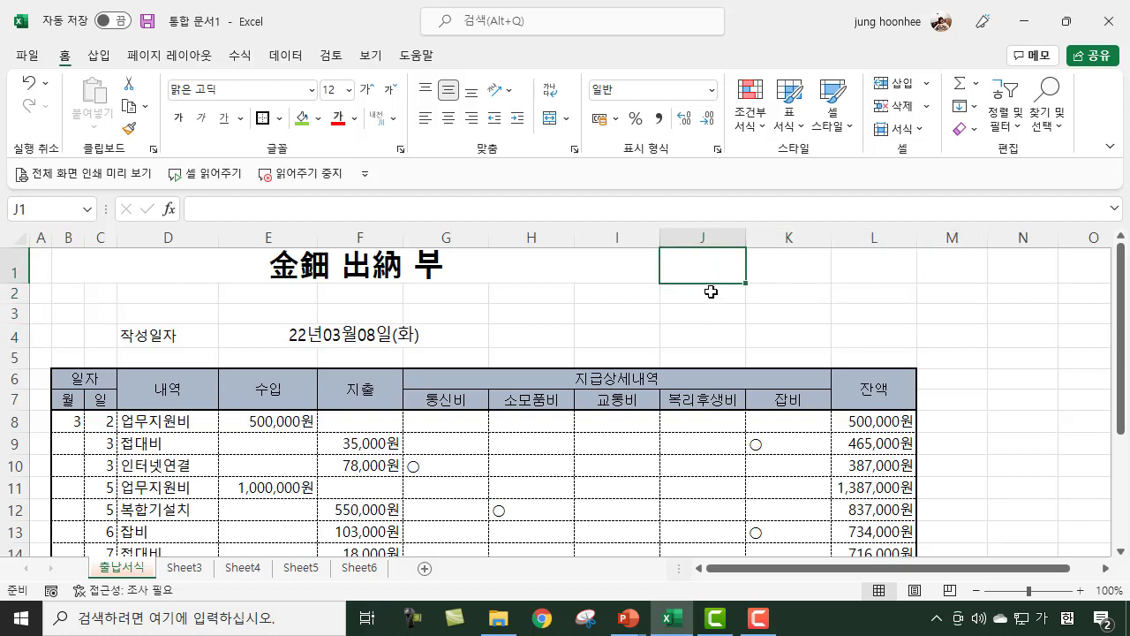
pyautogui.click(711, 291)
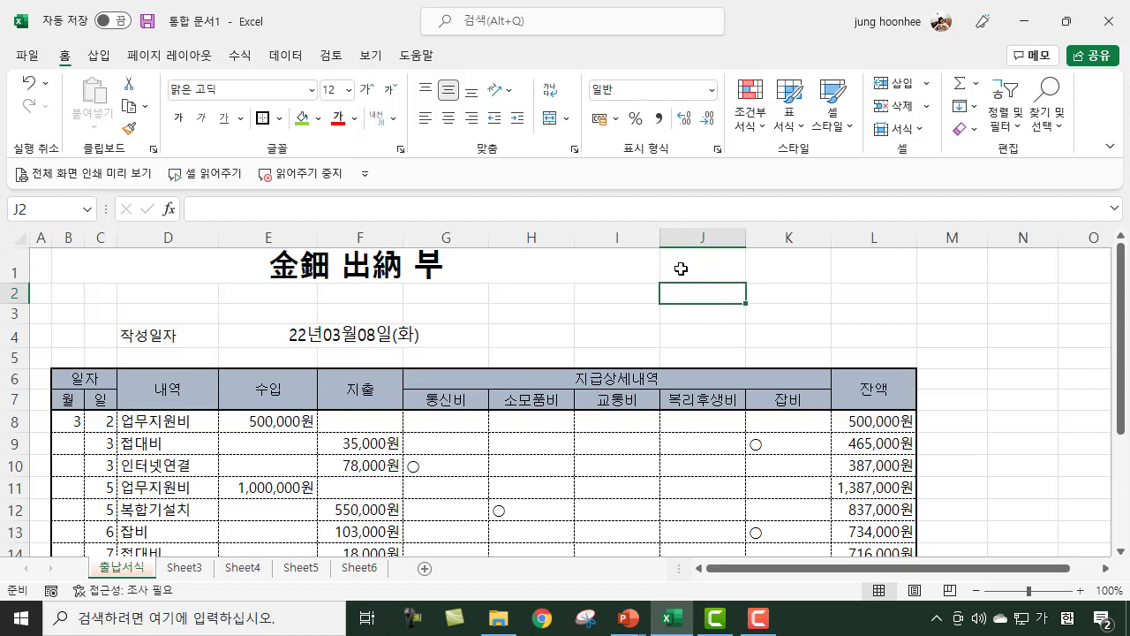
pyautogui.click(686, 268)
pyautogui.click(796, 272)
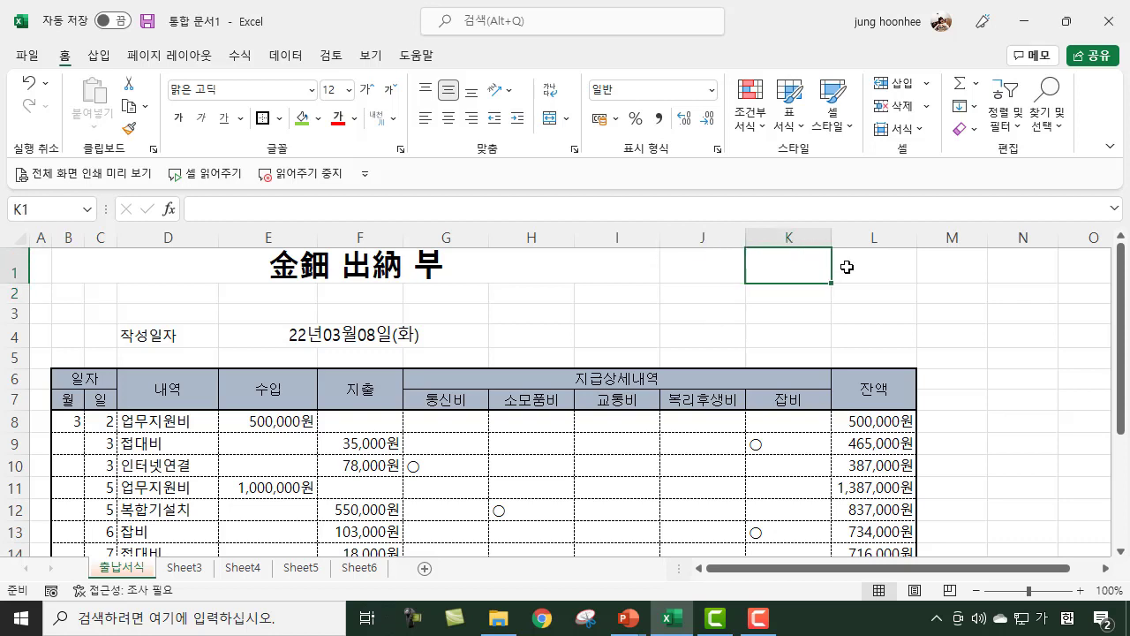
pyautogui.click(722, 274)
pyautogui.click(790, 263)
pyautogui.click(866, 265)
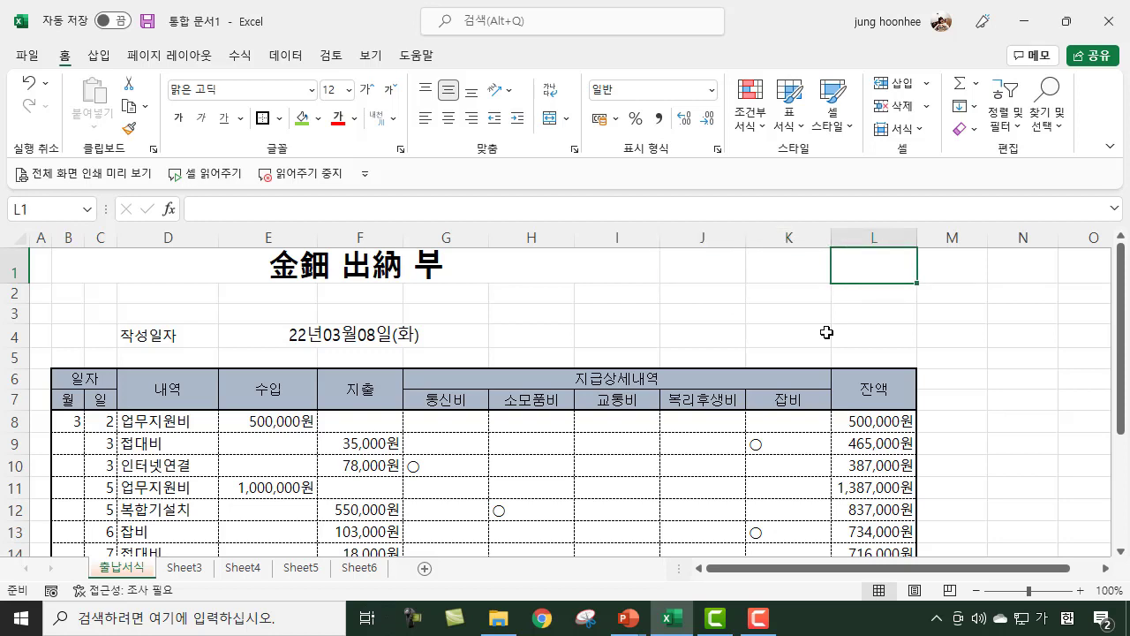
pyautogui.click(976, 350)
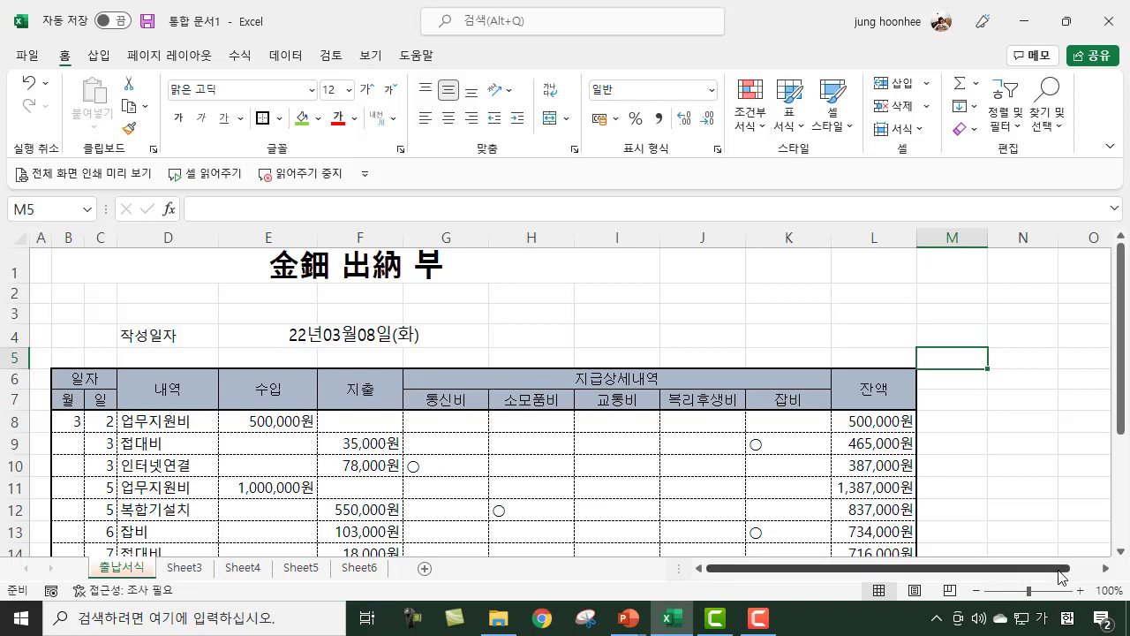
# Step: On Sheet3, enter the approval box headings 담당, 과장, 부장 and 이사 in cells Q2 to T2
pyautogui.click(186, 568)
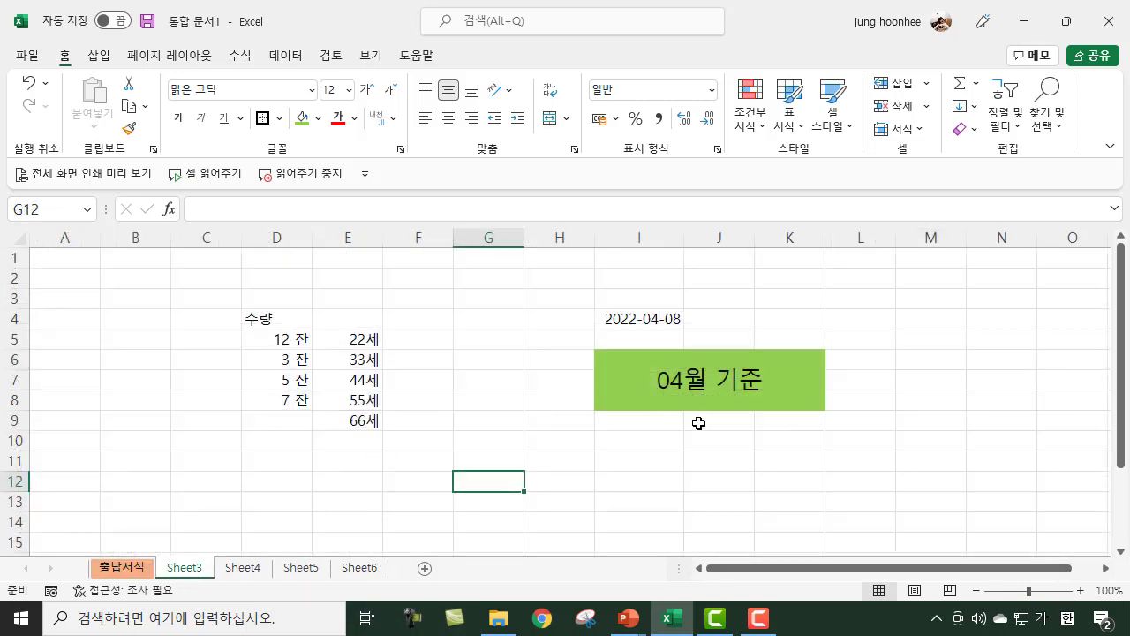
pyautogui.click(988, 321)
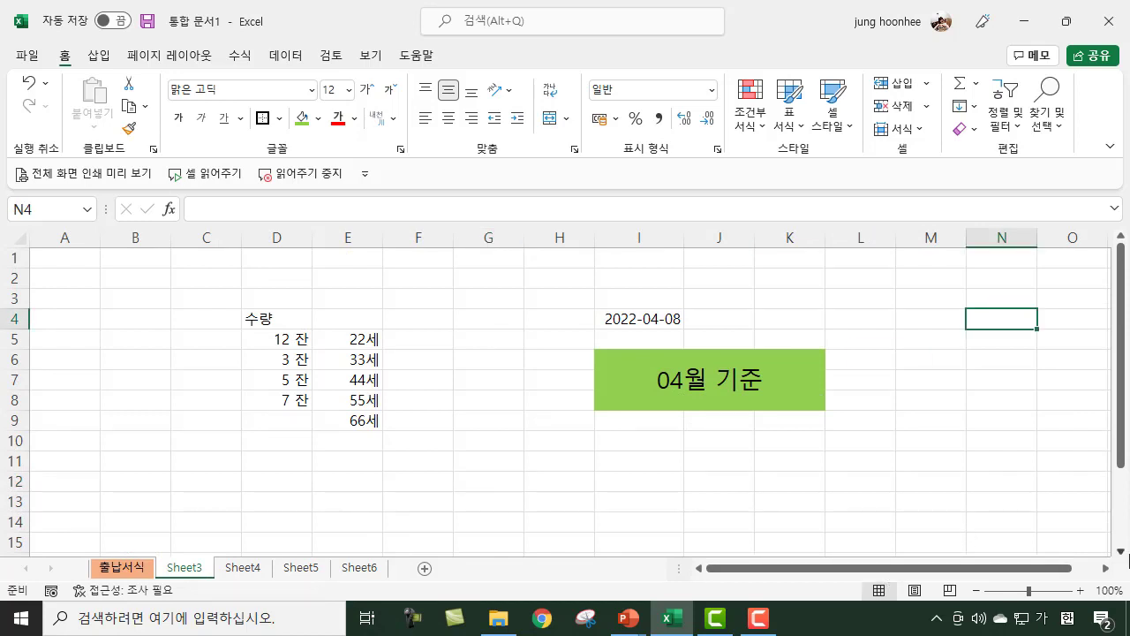
pyautogui.moveTo(1106, 570); pyautogui.dragTo(1106, 570)
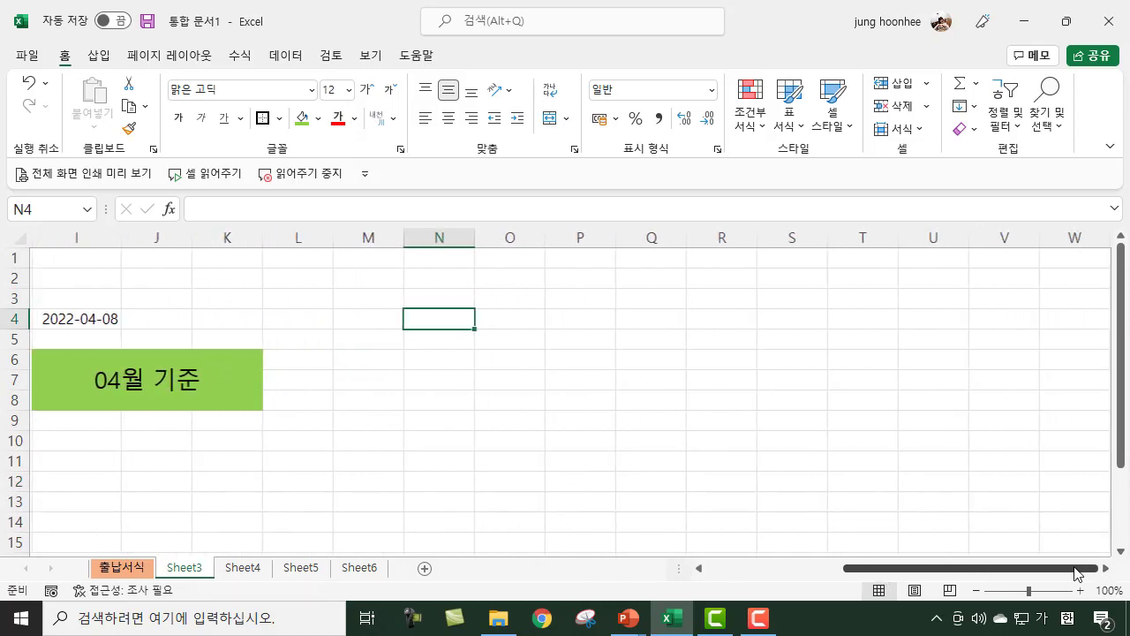
pyautogui.click(623, 276)
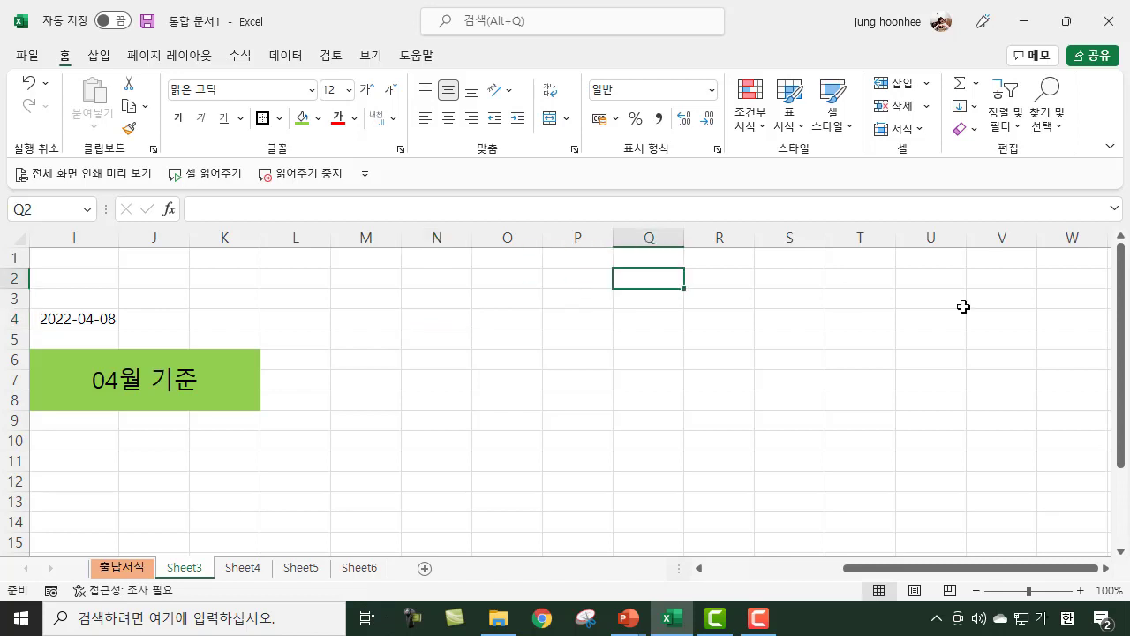
pyautogui.write('담당')
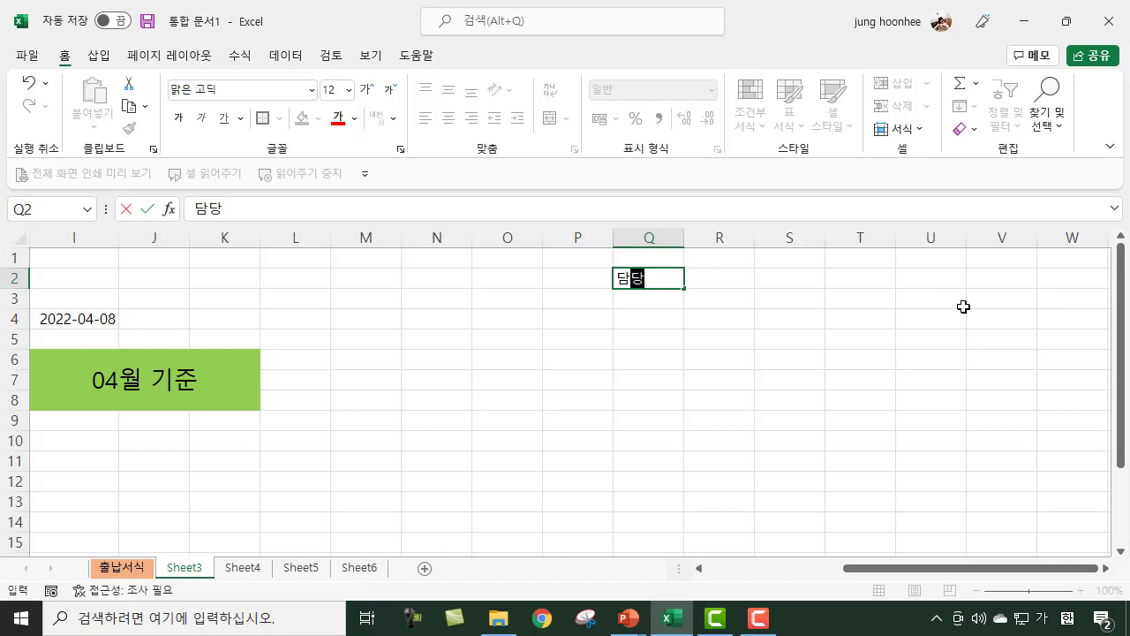
pyautogui.press('Tab')
pyautogui.write('과장')
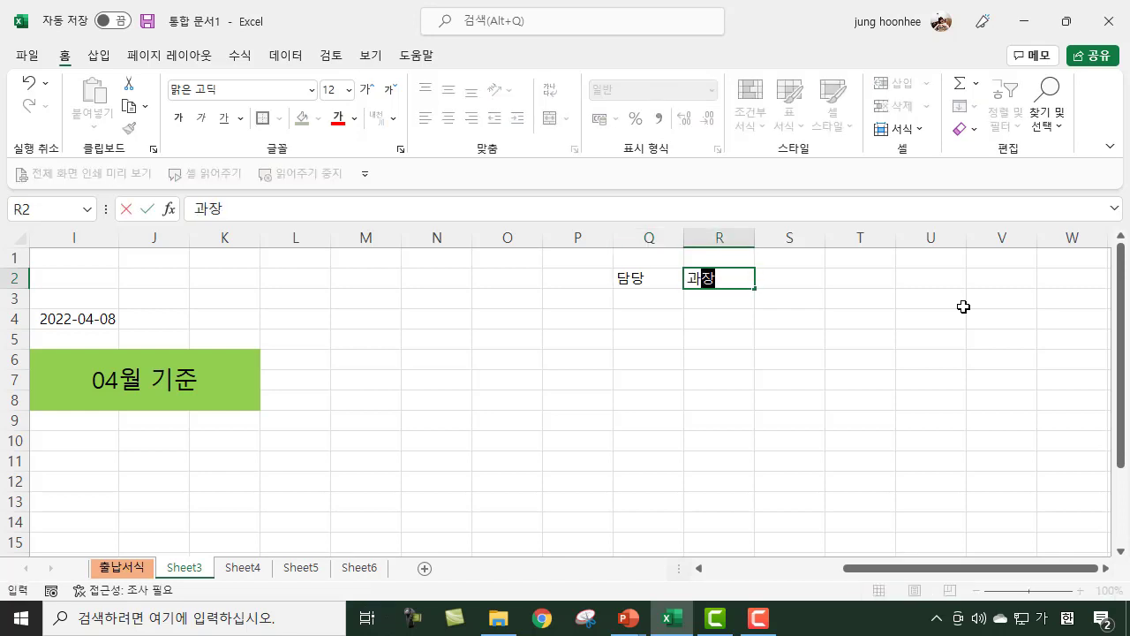
pyautogui.press('Tab')
pyautogui.write('부장')
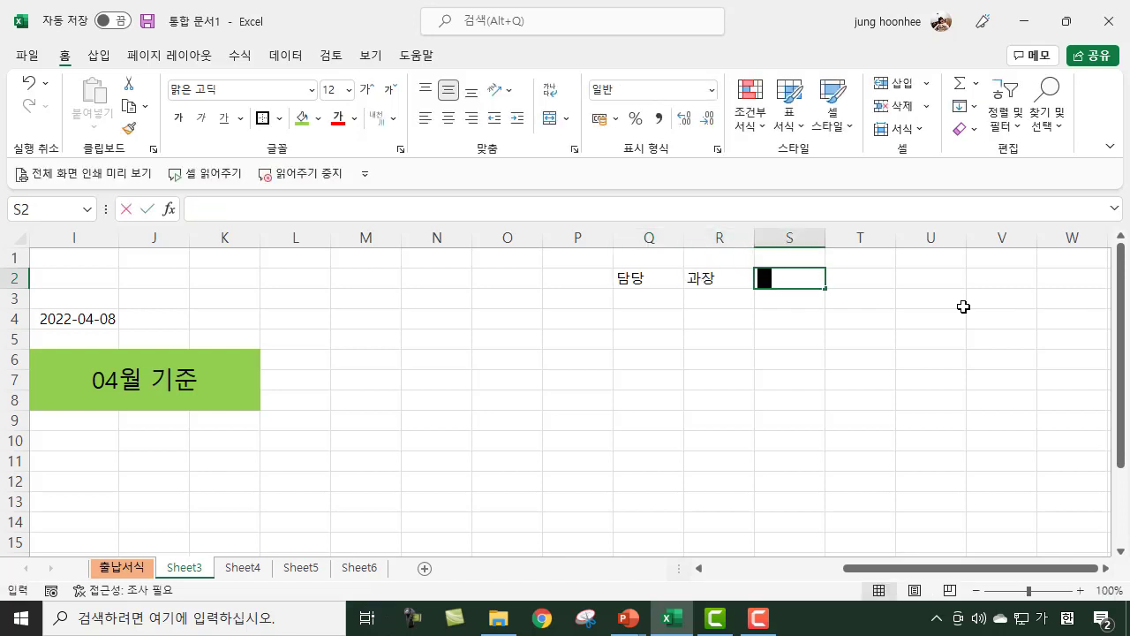
pyautogui.press('Tab')
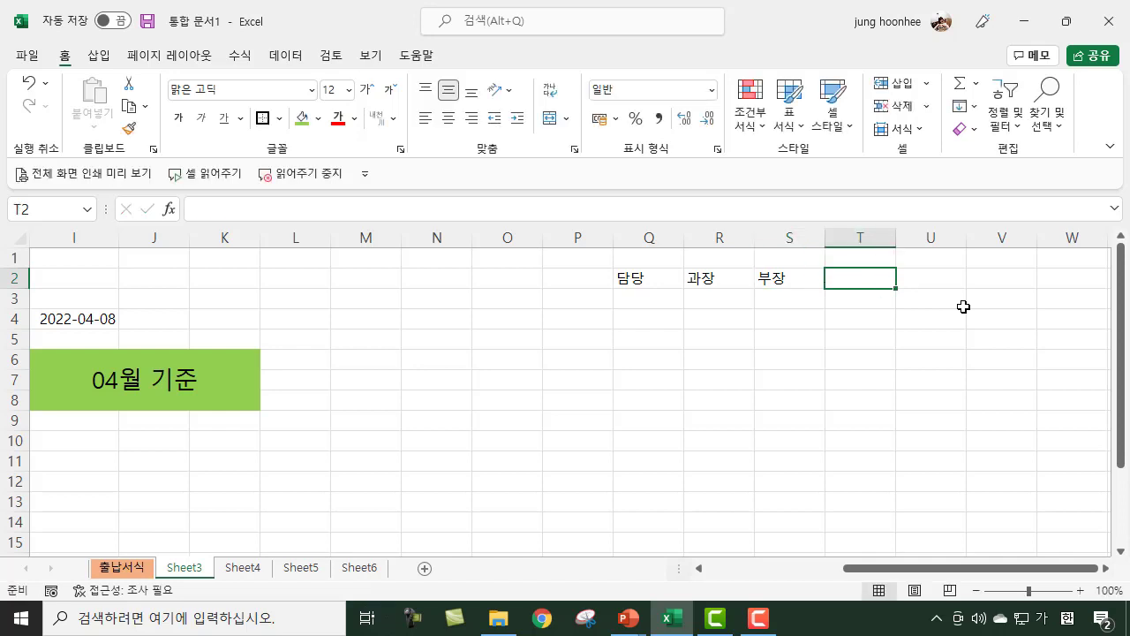
pyautogui.write('ㅅ이사')
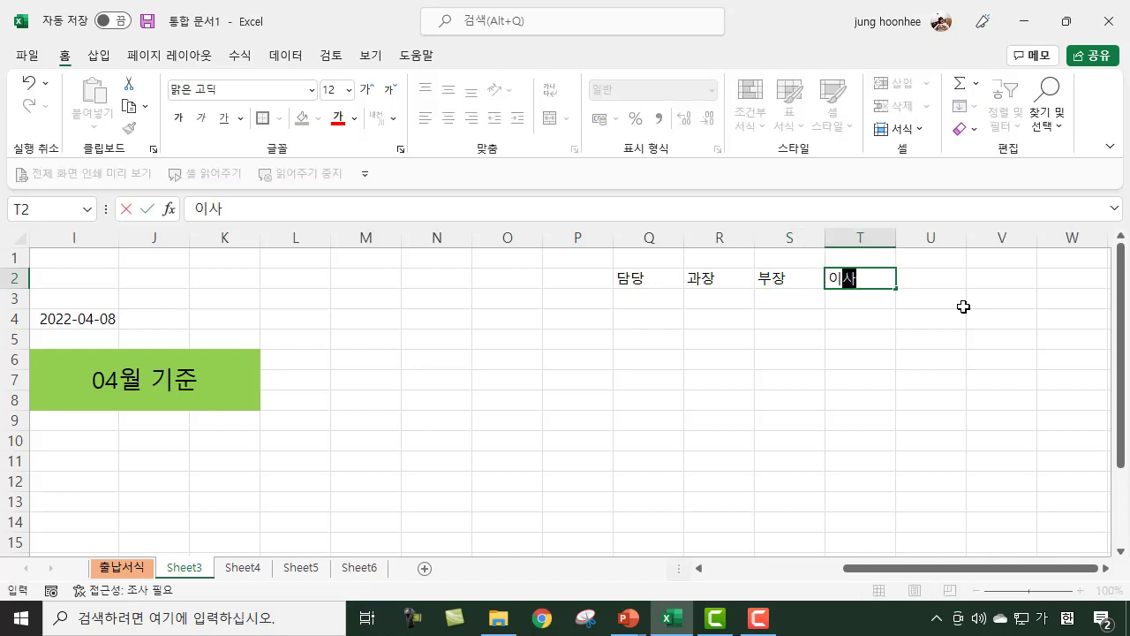
pyautogui.press('Return')
# Step: Make row 3 on Sheet3 much taller to give signature space below the approval headings
pyautogui.click(755, 383)
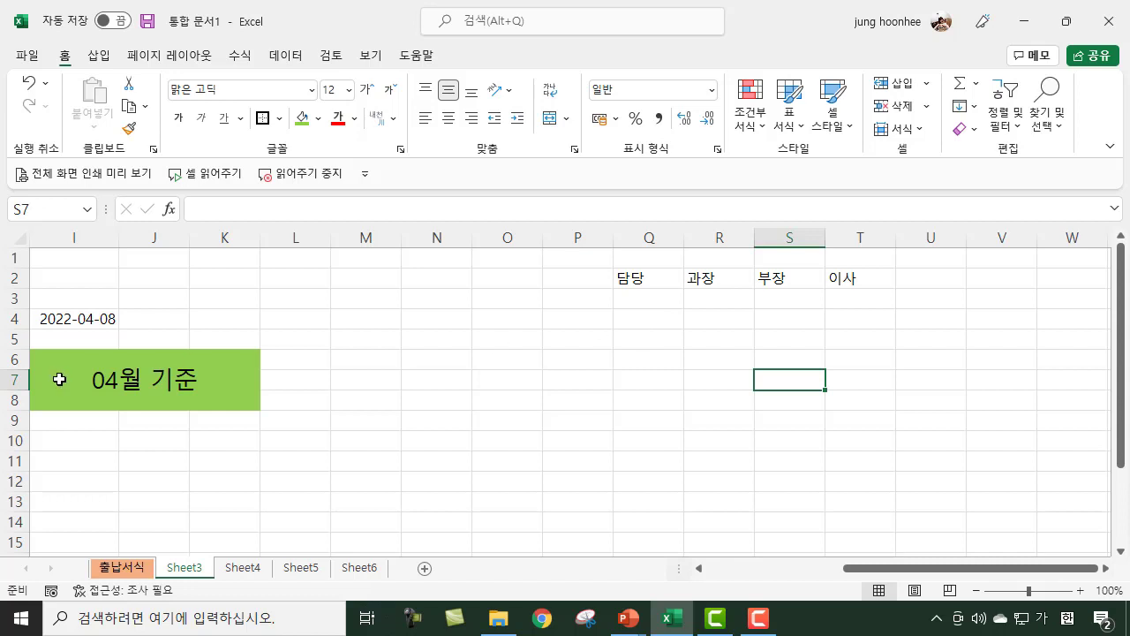
pyautogui.moveTo(22, 308); pyautogui.dragTo(21, 364)
pyautogui.click(659, 340)
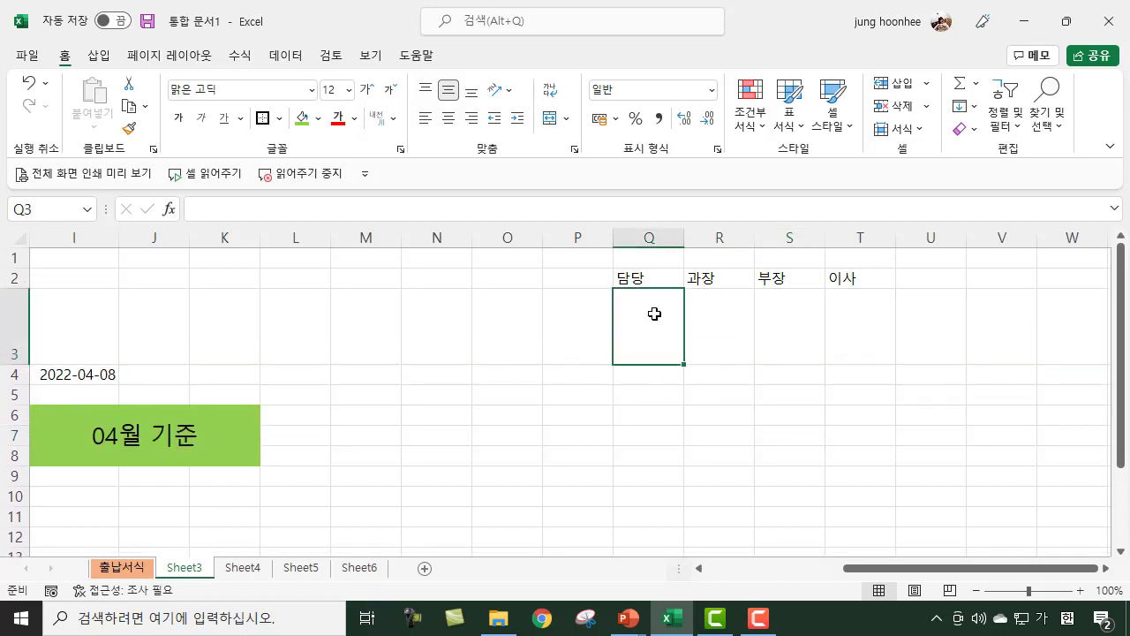
# Step: Center the approval headings in Q2:T2 and apply all borders to the approval box Q2:T3
pyautogui.moveTo(647, 276); pyautogui.dragTo(840, 277)
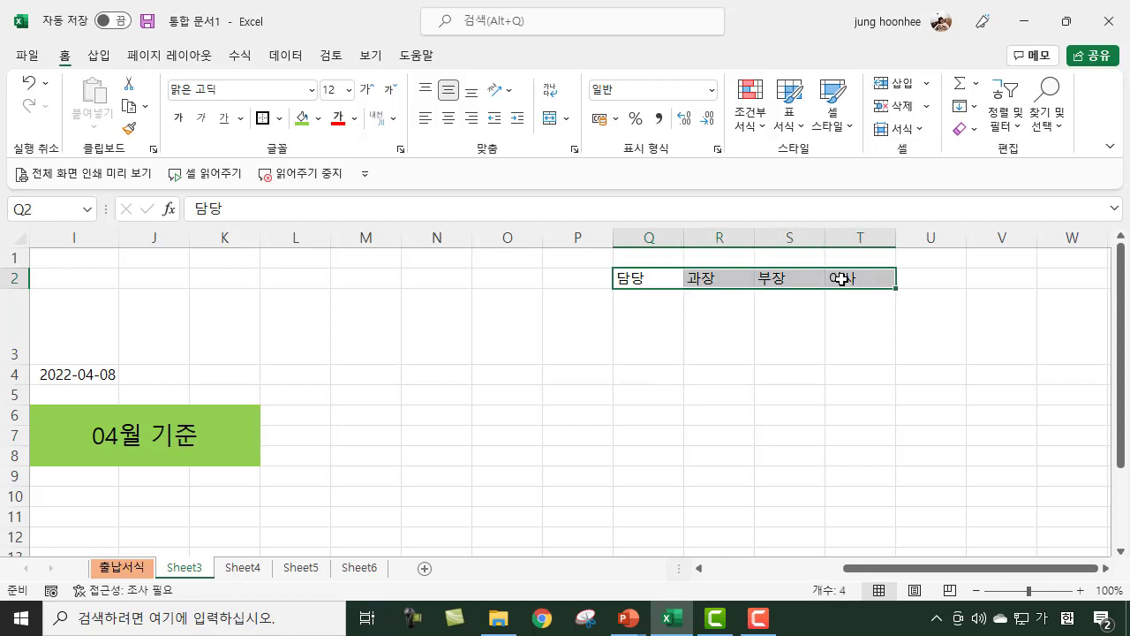
pyautogui.click(448, 117)
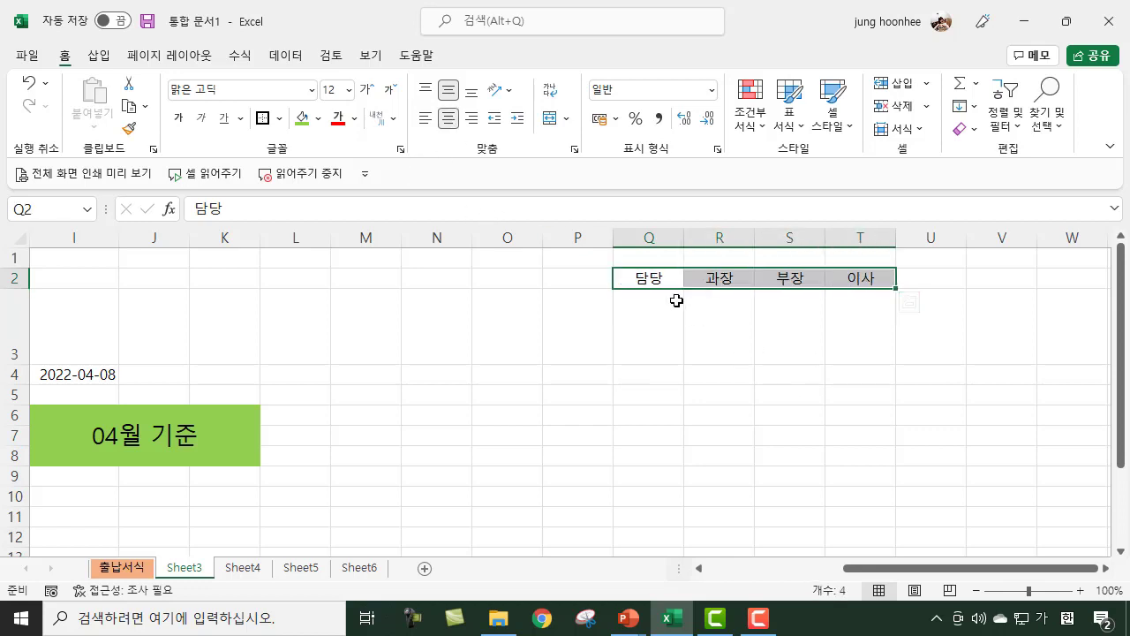
pyautogui.moveTo(648, 277); pyautogui.dragTo(857, 332)
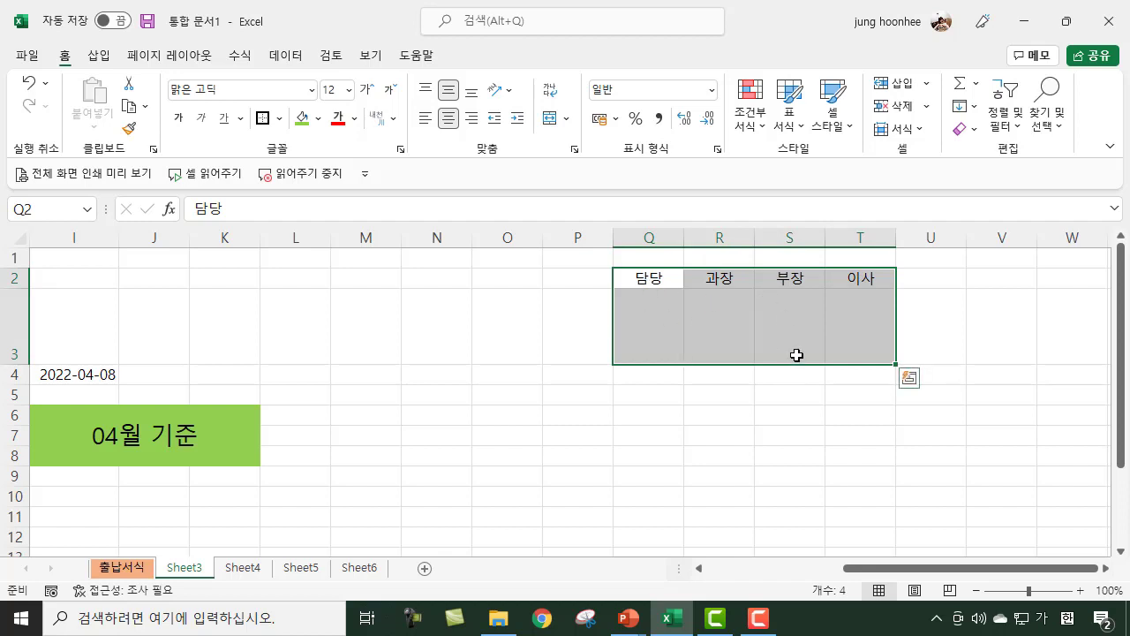
pyautogui.click(280, 126)
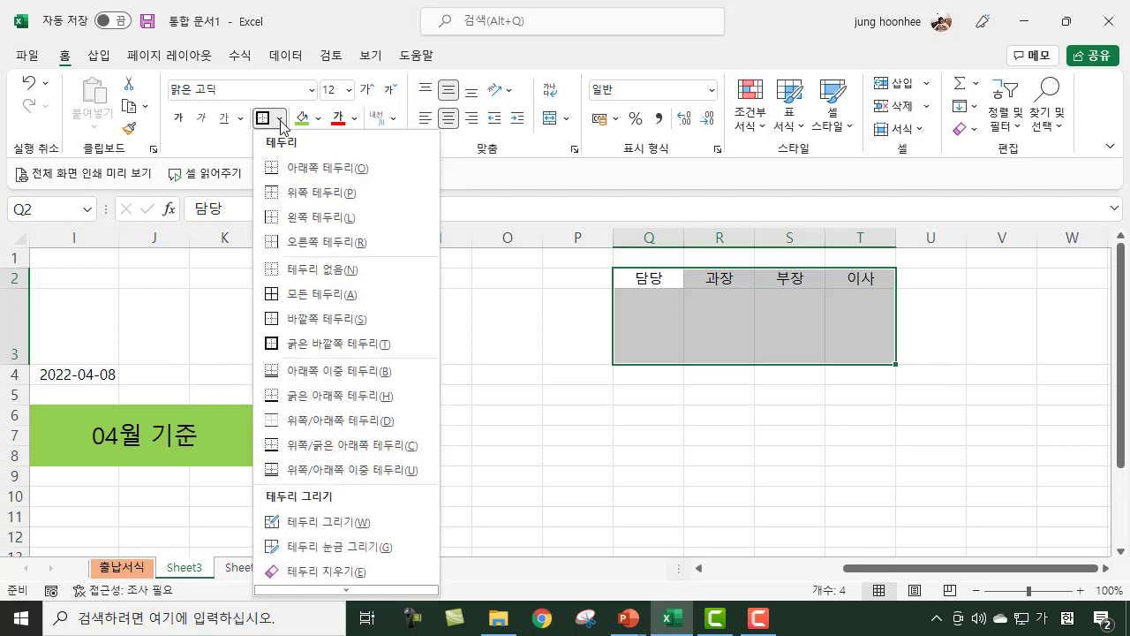
pyautogui.click(304, 294)
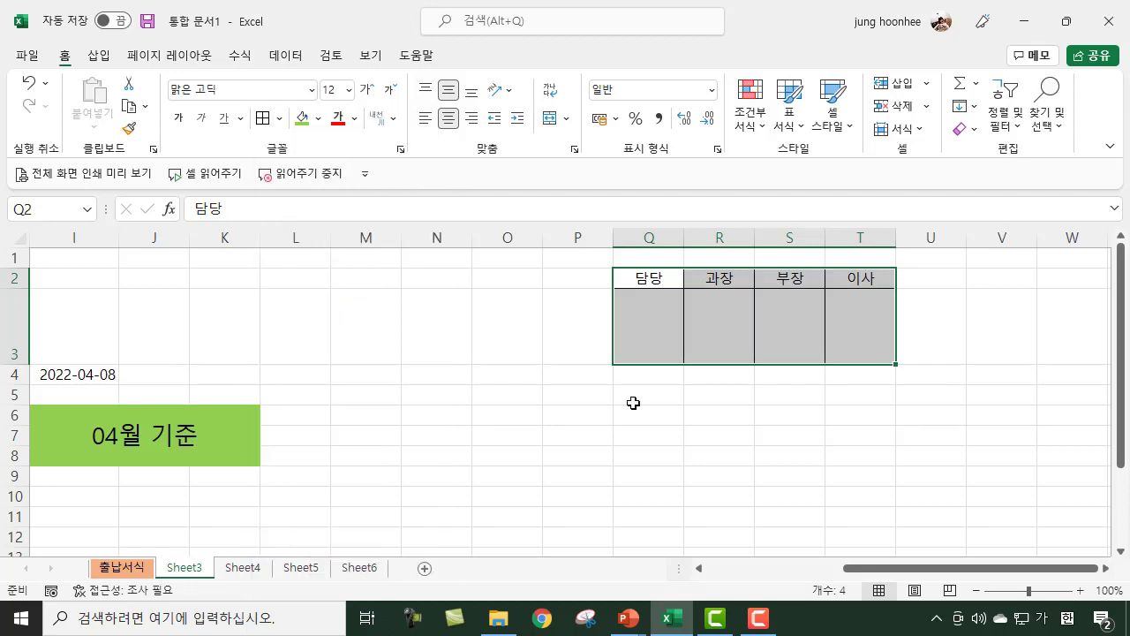
pyautogui.click(734, 443)
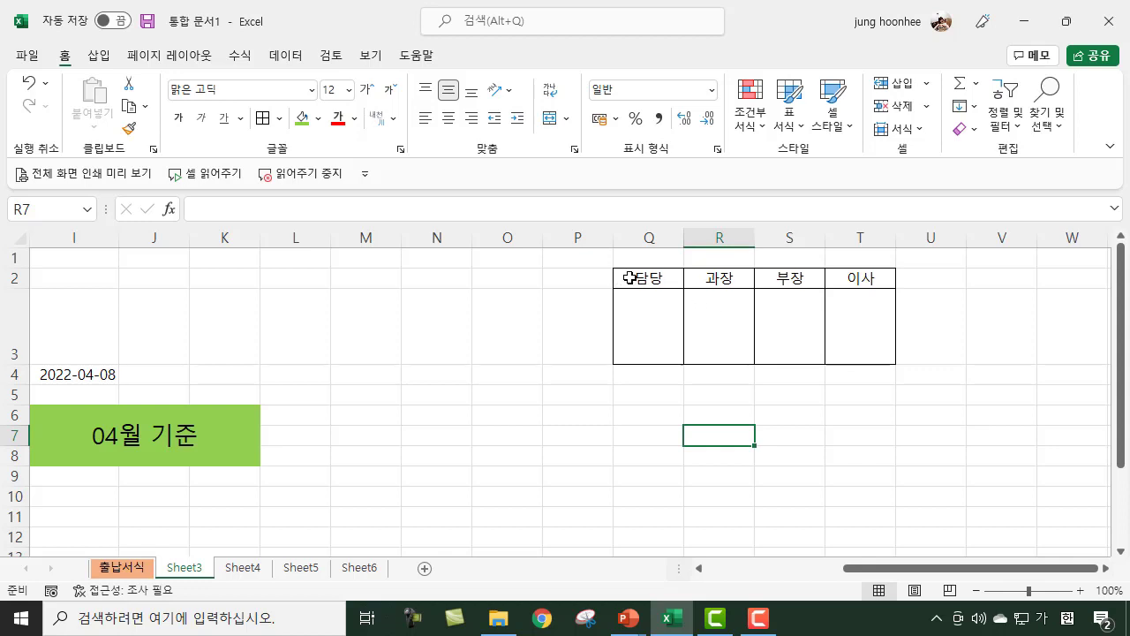
# Step: Copy the approval box Q2:T3 and paste it as a linked picture at M5 on the 출납서식 sheet
pyautogui.moveTo(630, 278)
pyautogui.mouseDown()
pyautogui.moveTo(830, 297)
pyautogui.moveTo(862, 335)
pyautogui.mouseUp()
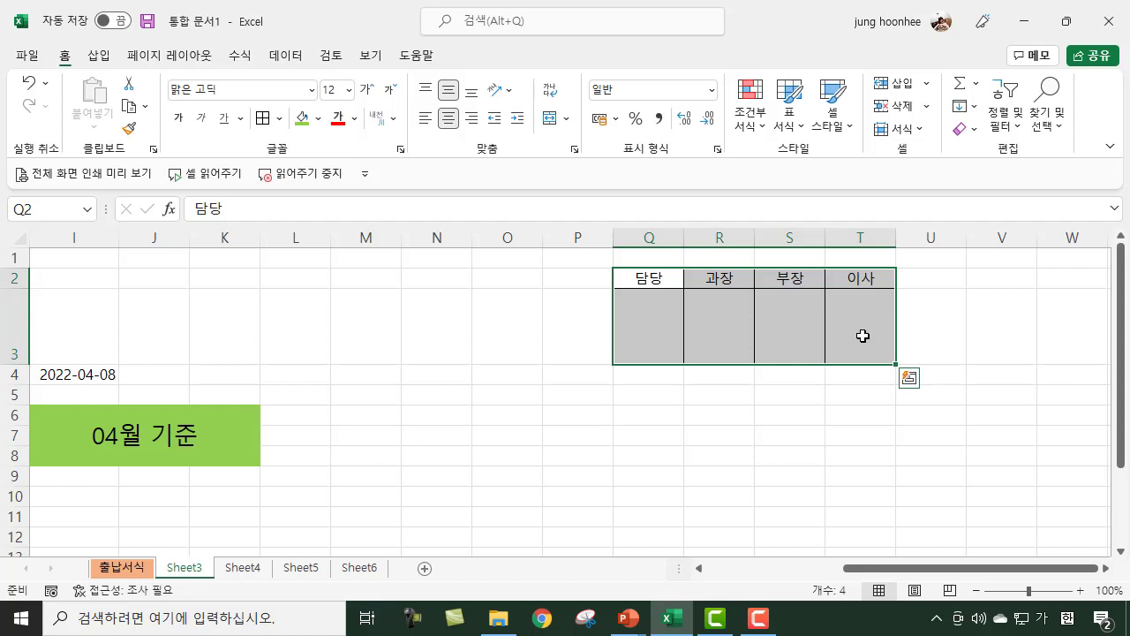
pyautogui.hotkey('ctrl', 'c')
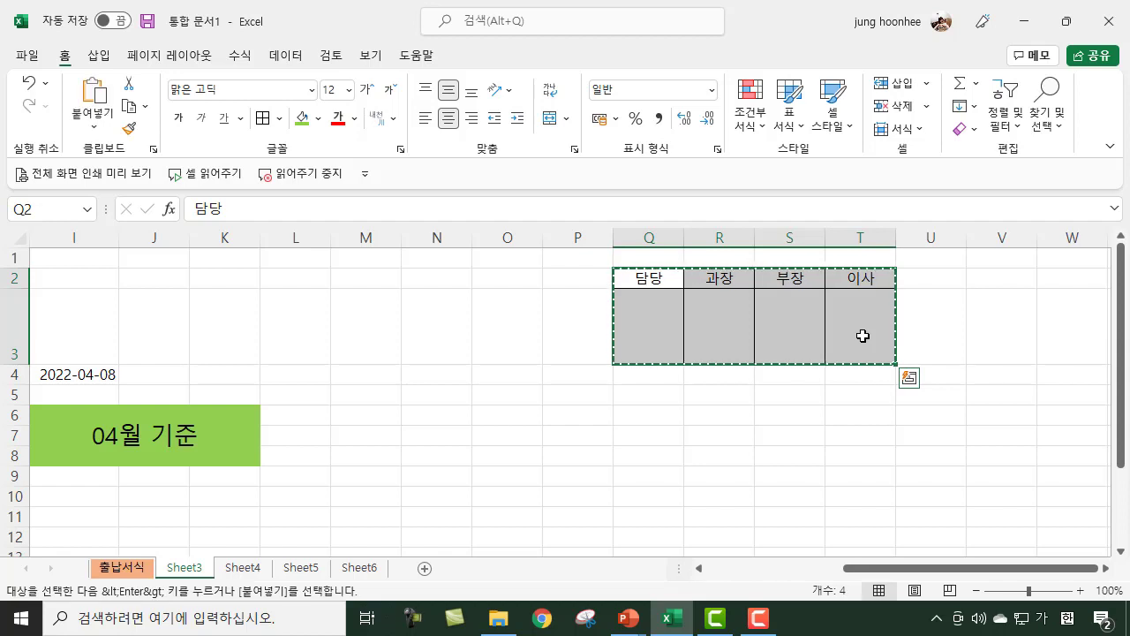
pyautogui.click(123, 570)
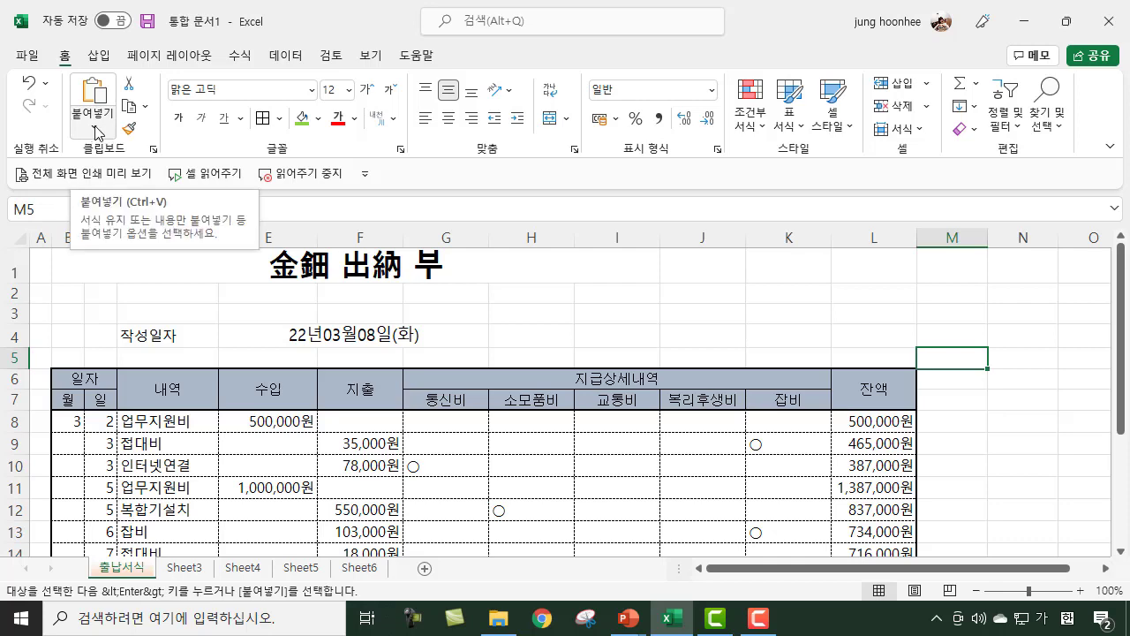
pyautogui.click(98, 134)
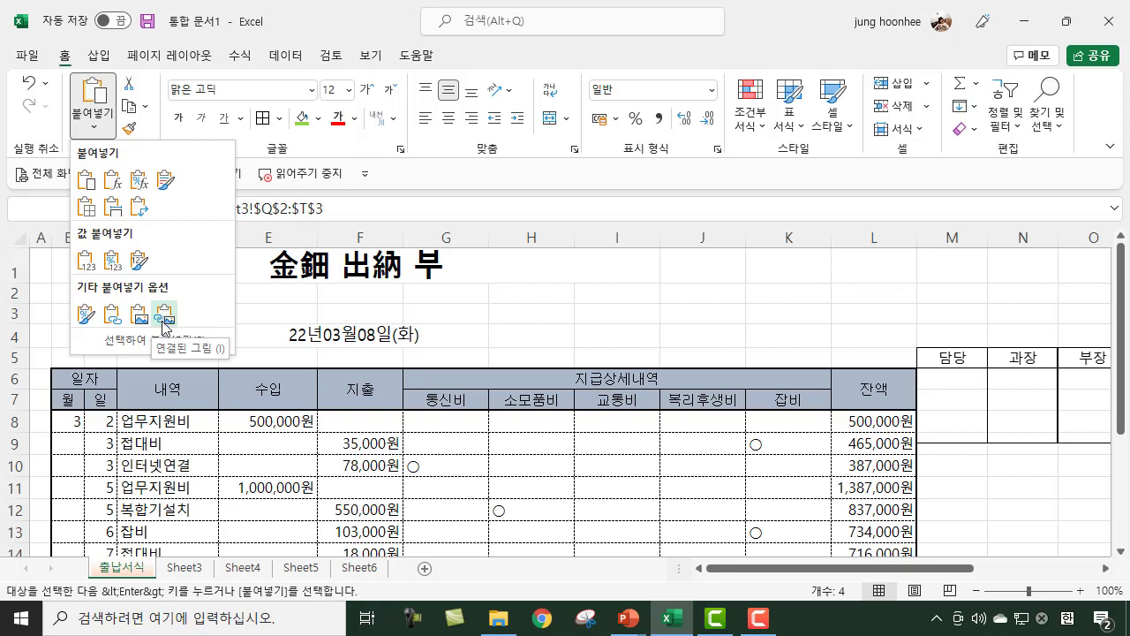
pyautogui.click(164, 317)
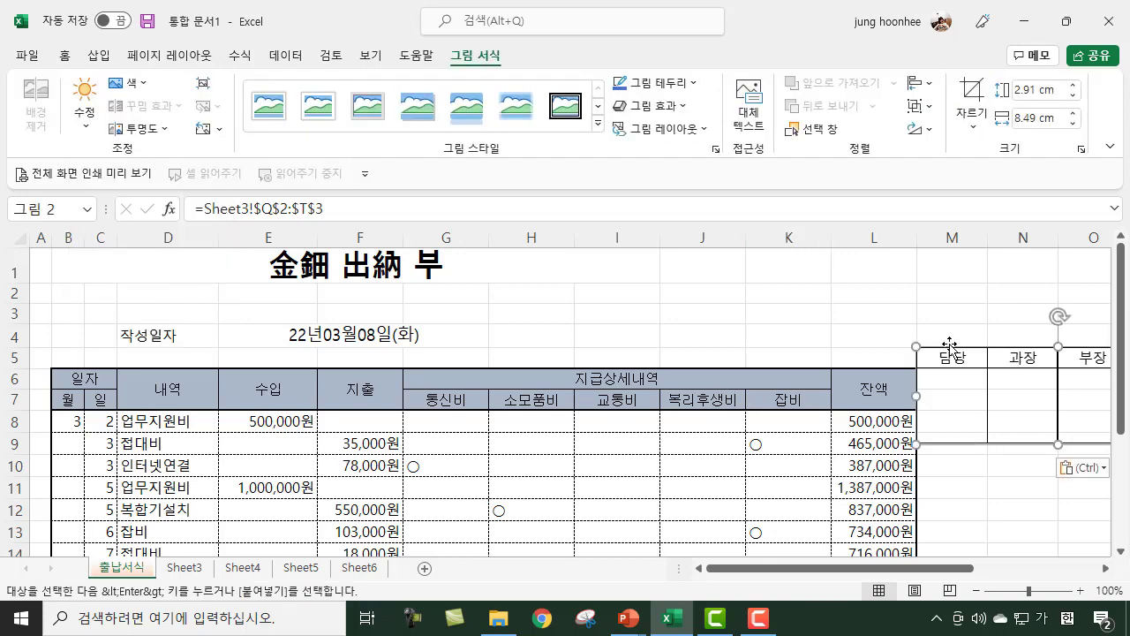
# Step: Move the linked approval picture above the ledger beside the title and resize it to end at column L's outer edge
pyautogui.moveTo(948, 344); pyautogui.dragTo(666, 253)
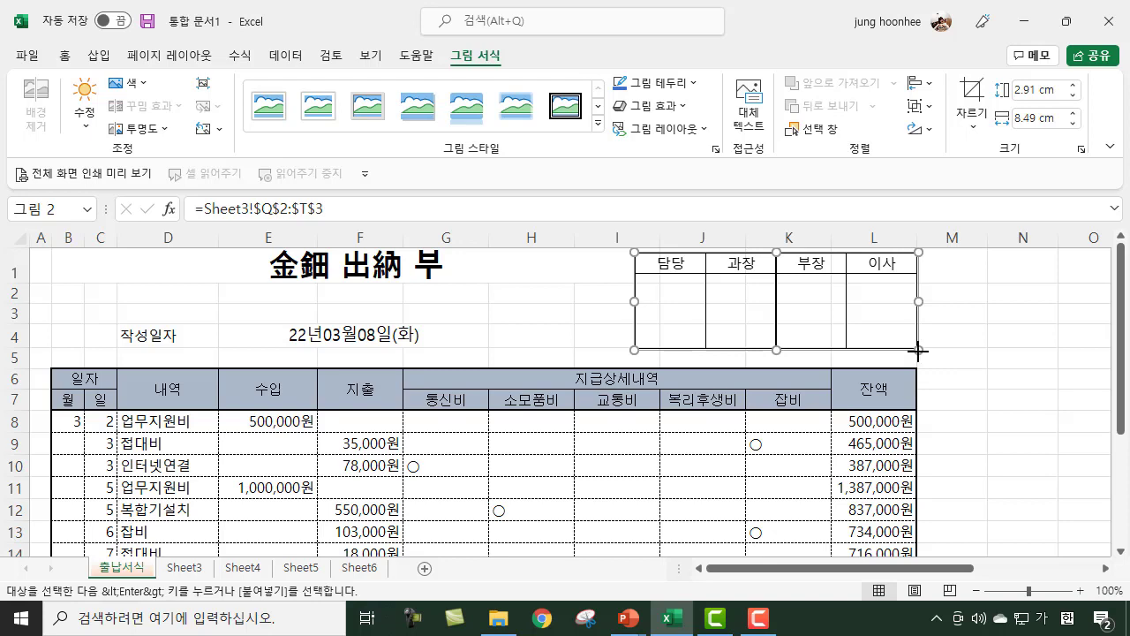
pyautogui.moveTo(917, 351); pyautogui.dragTo(906, 344)
pyautogui.click(941, 361)
pyautogui.click(982, 378)
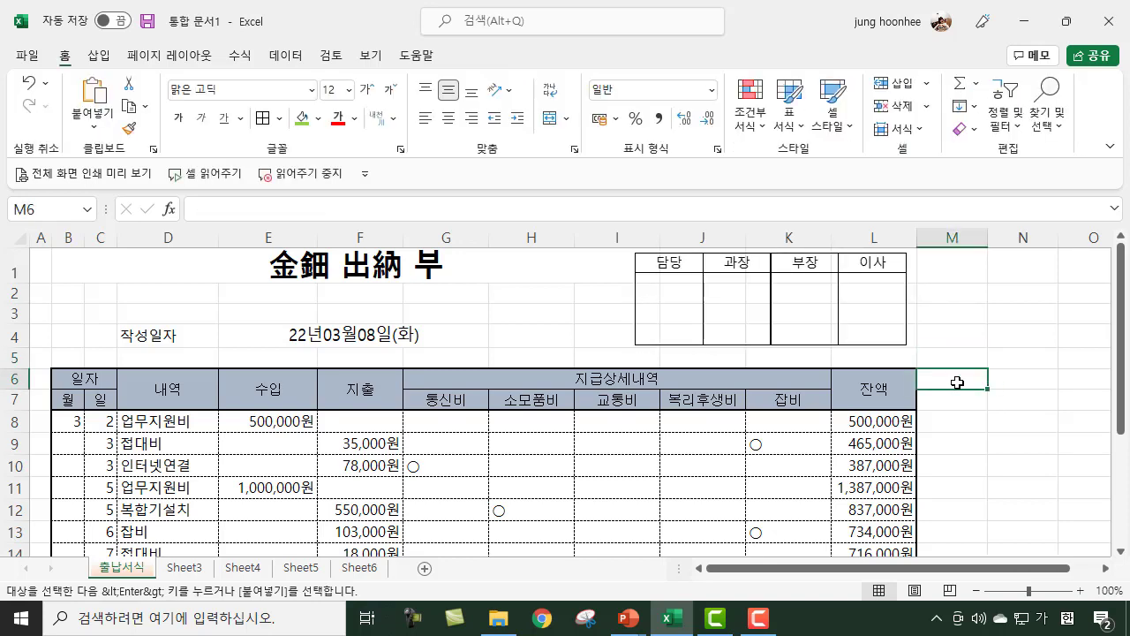
pyautogui.click(901, 313)
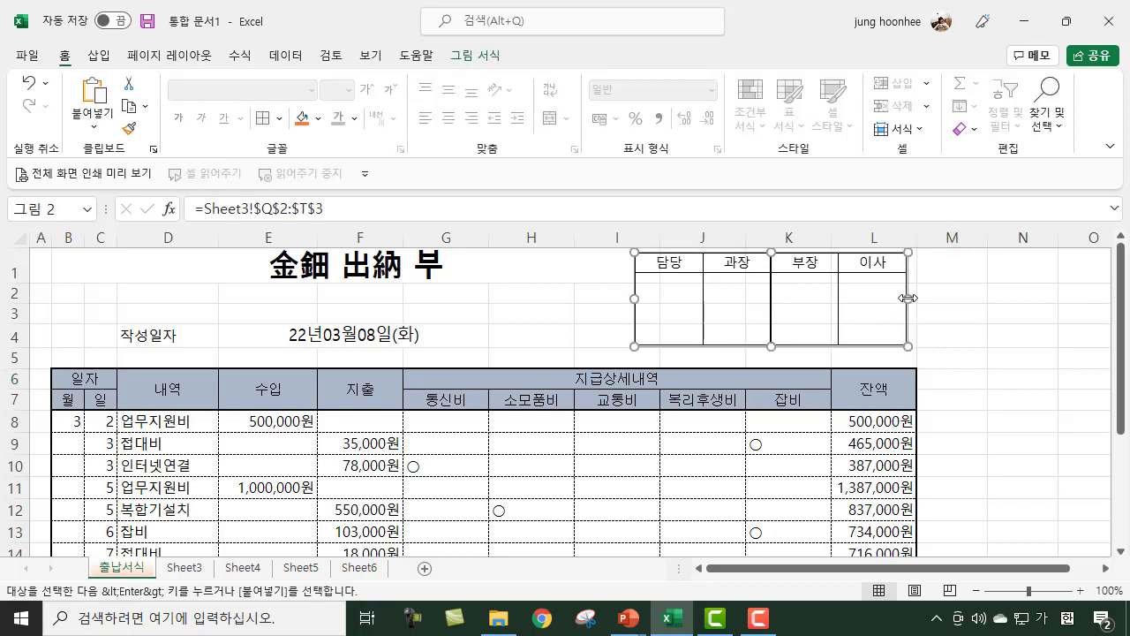
pyautogui.moveTo(911, 299); pyautogui.dragTo(917, 299)
pyautogui.click(950, 321)
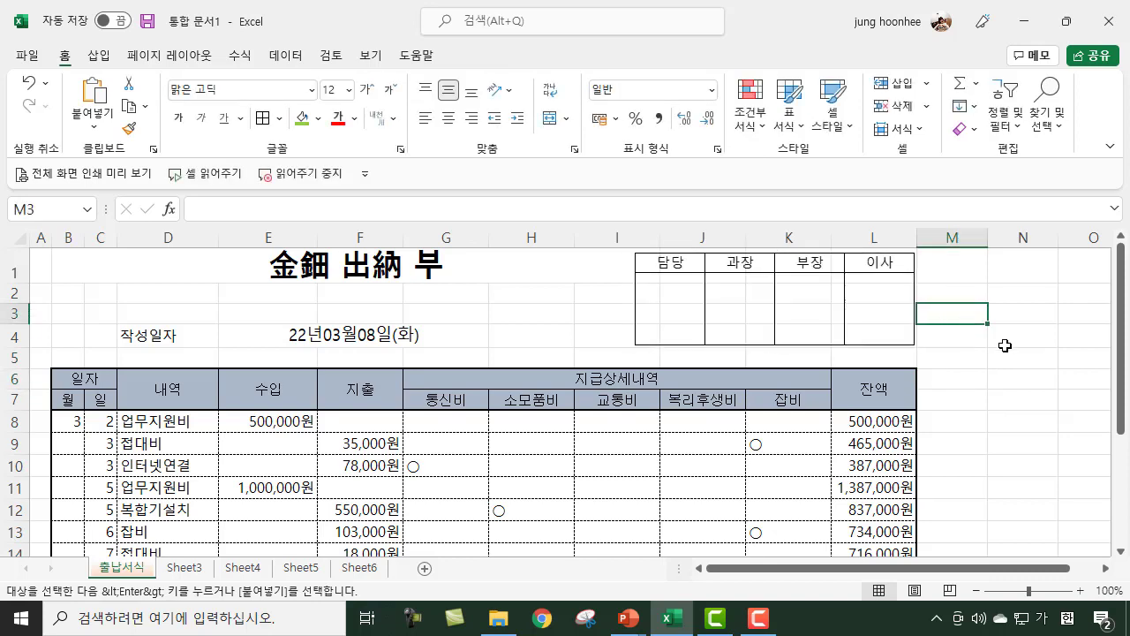
pyautogui.click(1005, 345)
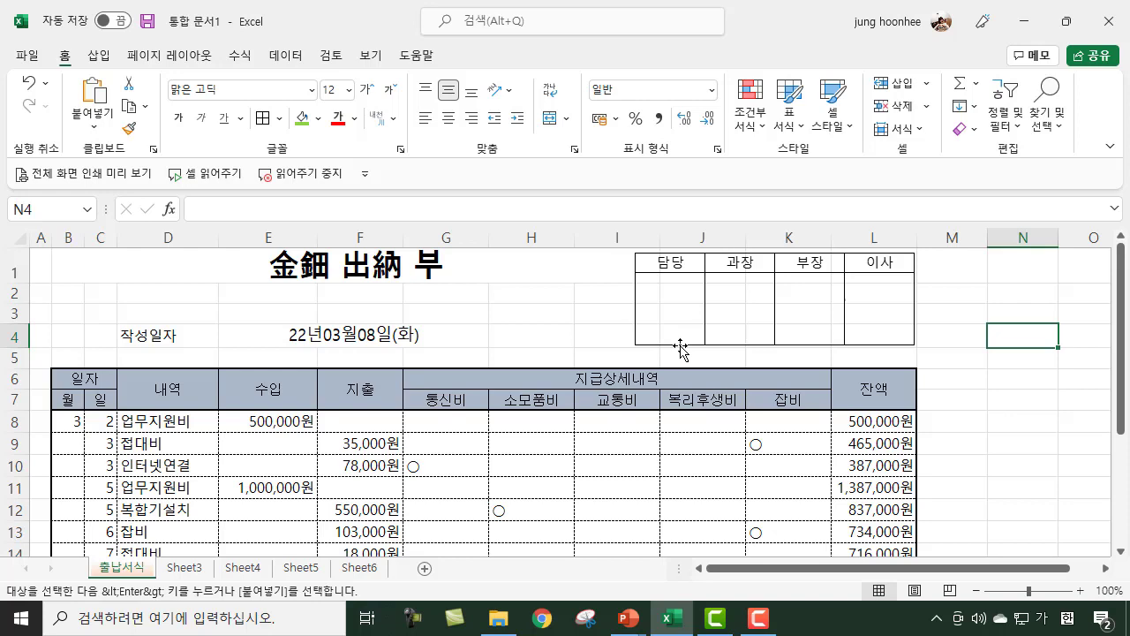
pyautogui.scroll(-3, 521, 415)
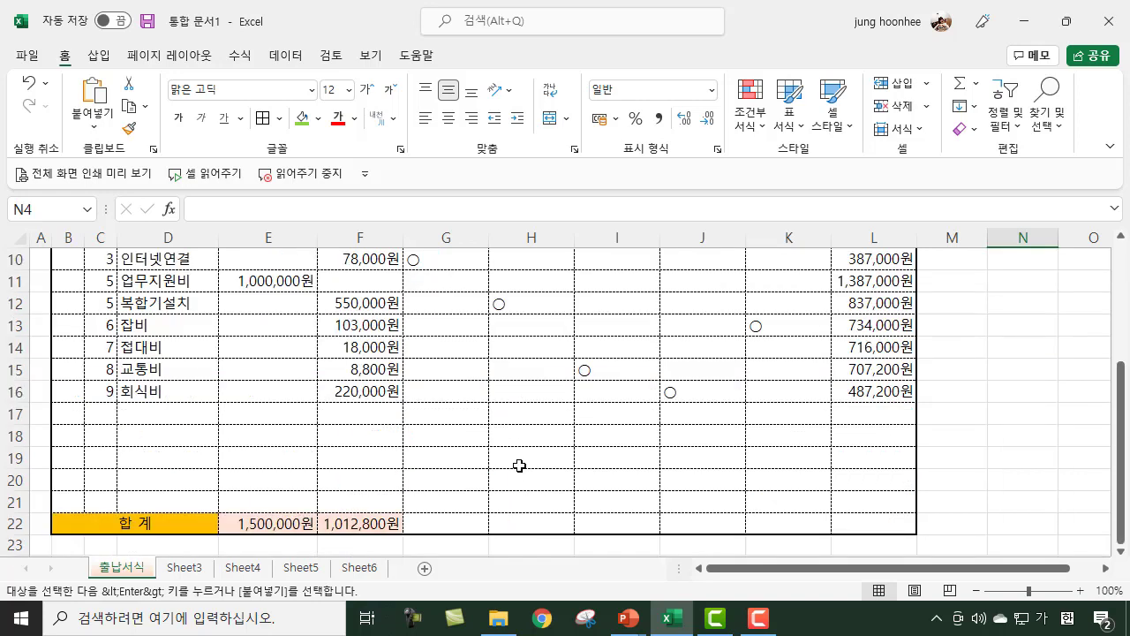
pyautogui.scroll(3, 519, 465)
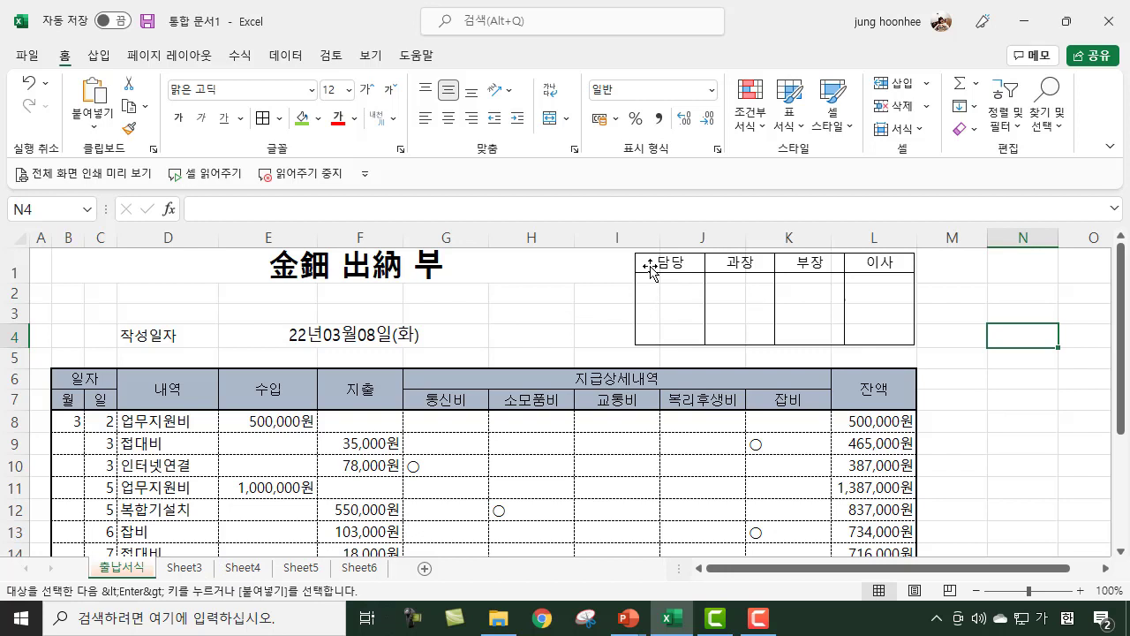
pyautogui.click(692, 266)
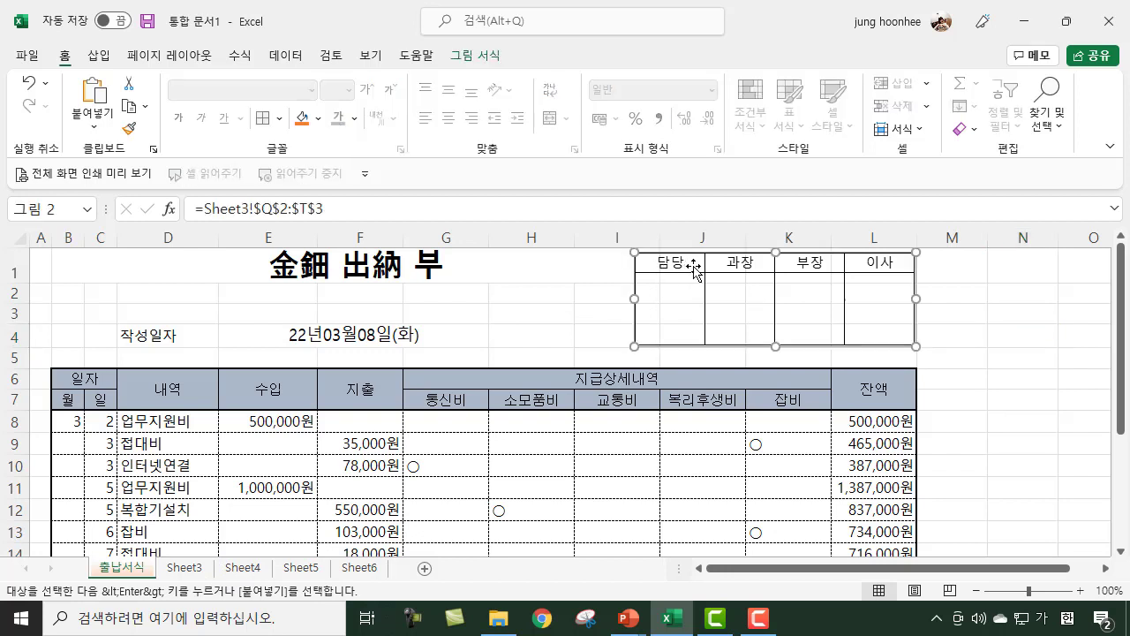
pyautogui.click(965, 310)
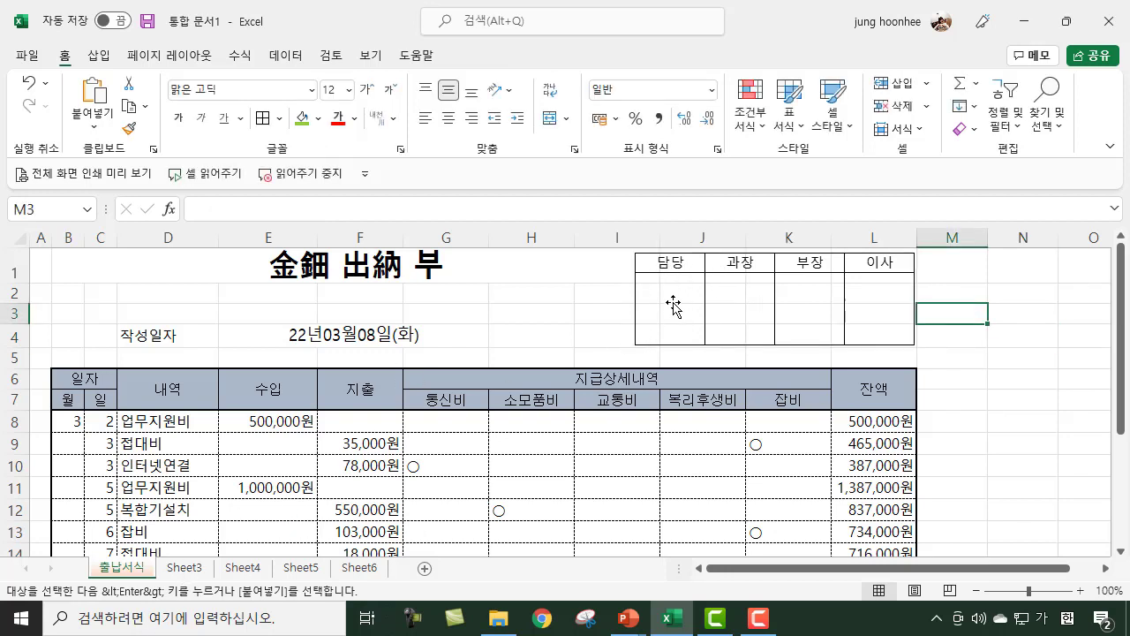
pyautogui.click(93, 124)
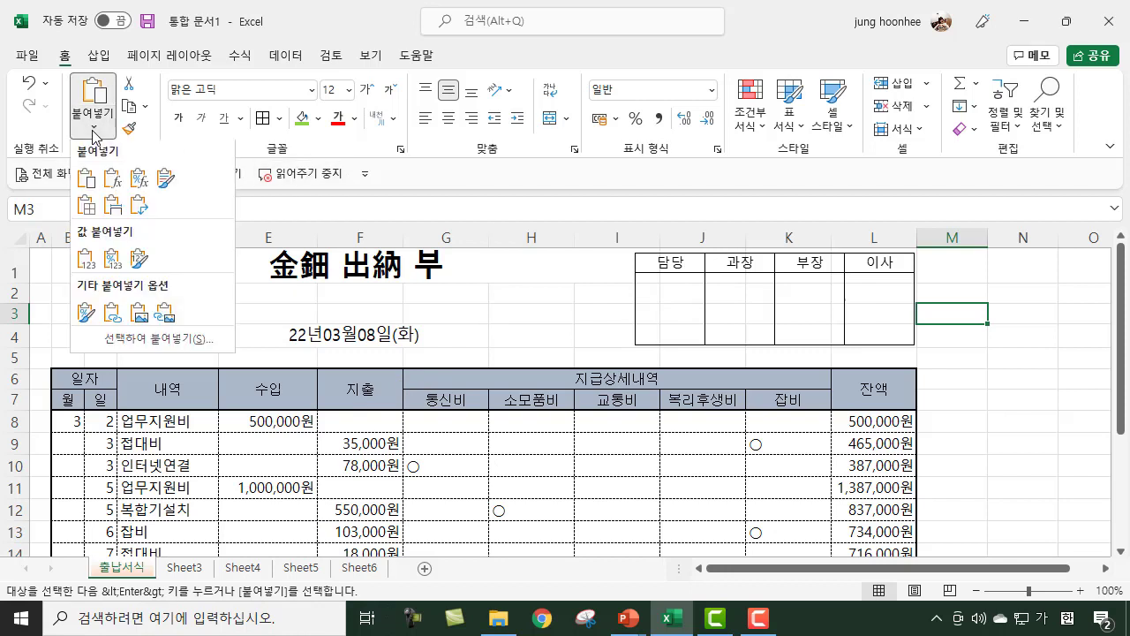
pyautogui.click(164, 316)
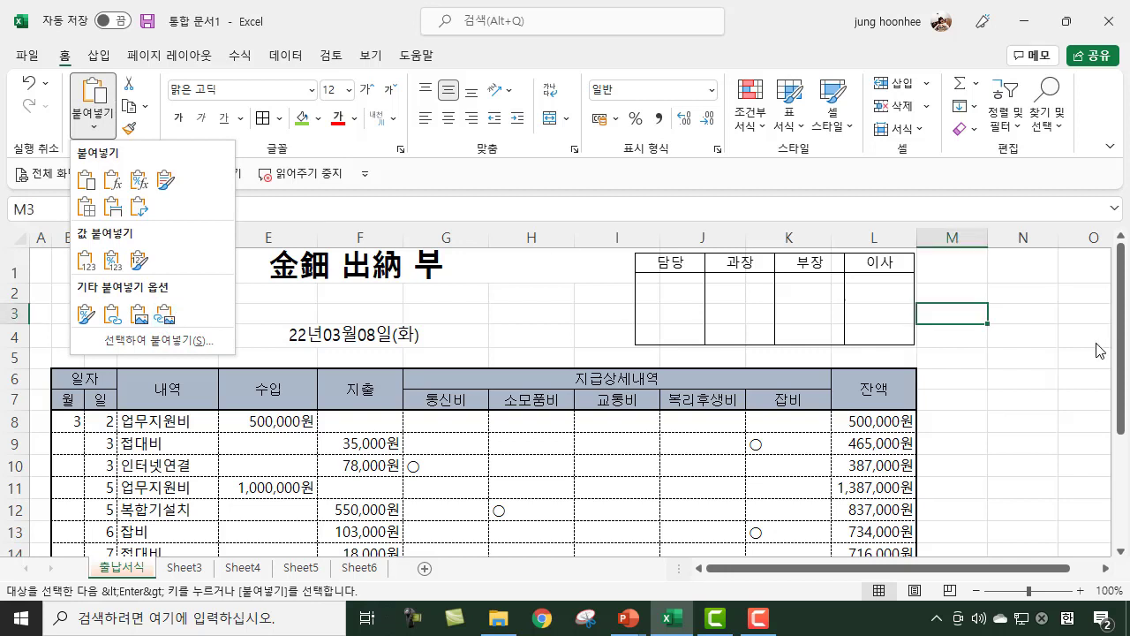
pyautogui.click(1001, 285)
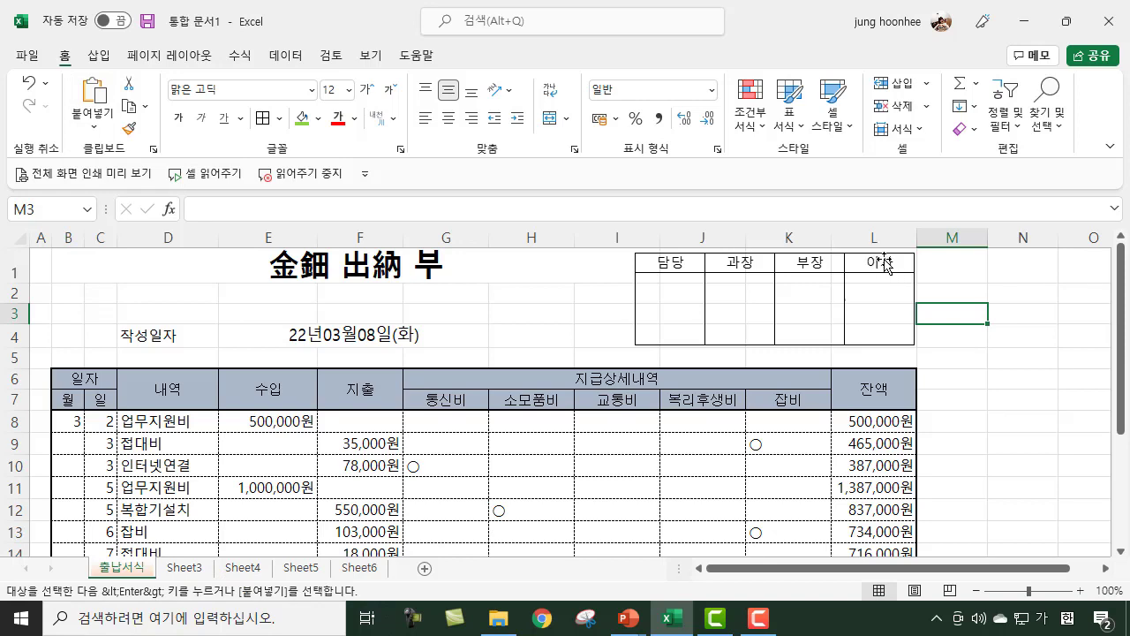
# Step: Change the last approval heading in Sheet3 cell T2 to 사장 and check the linked picture on the 출납서식 sheet
pyautogui.click(184, 568)
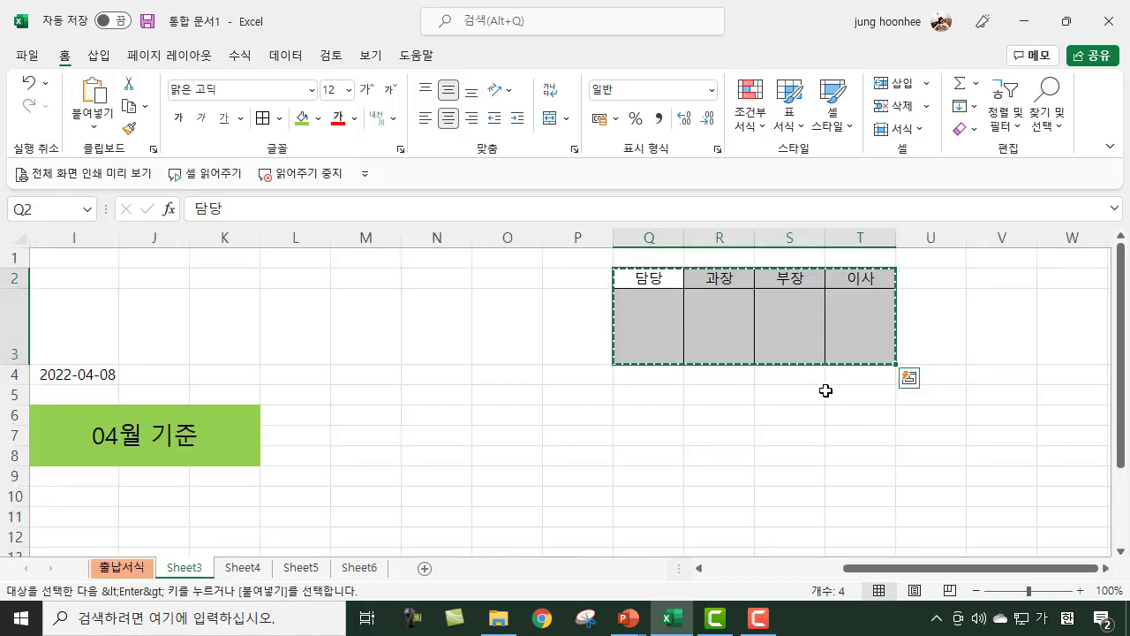
pyautogui.press('Escape')
pyautogui.click(968, 313)
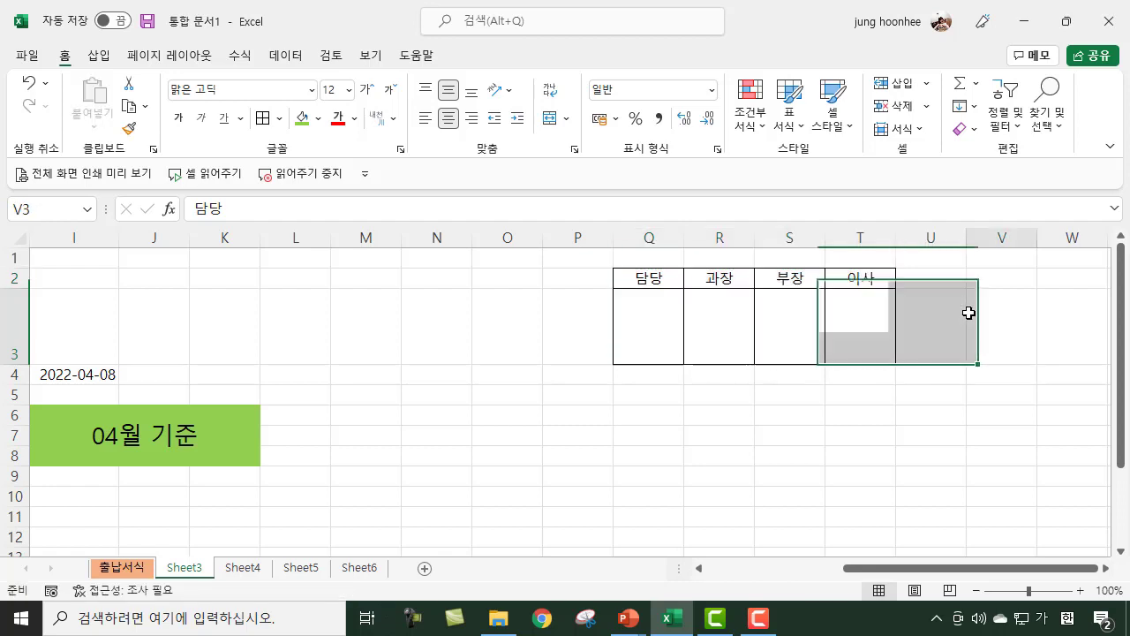
pyautogui.click(869, 278)
pyautogui.write('사장')
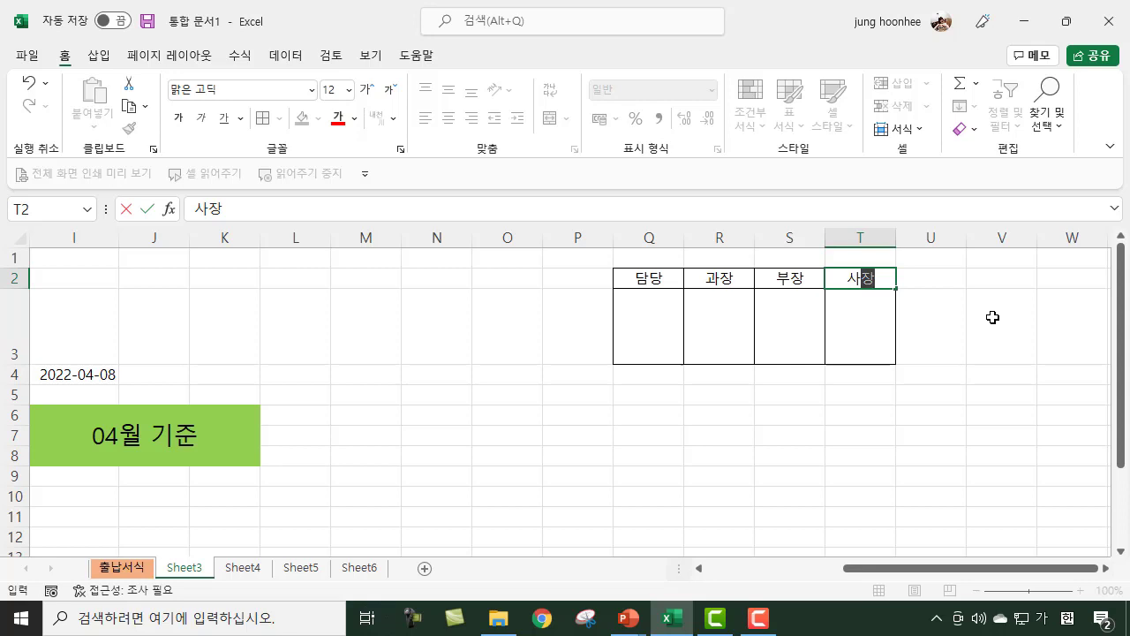
pyautogui.press('Return')
pyautogui.click(130, 574)
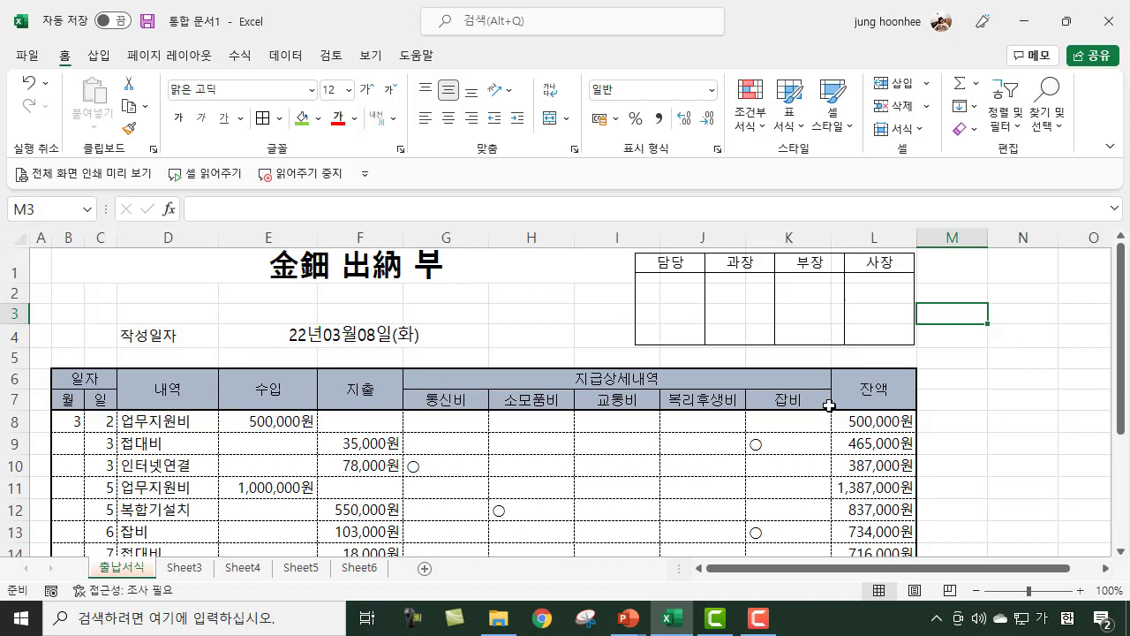
pyautogui.scroll(-2, 831, 446)
pyautogui.scroll(2, 830, 489)
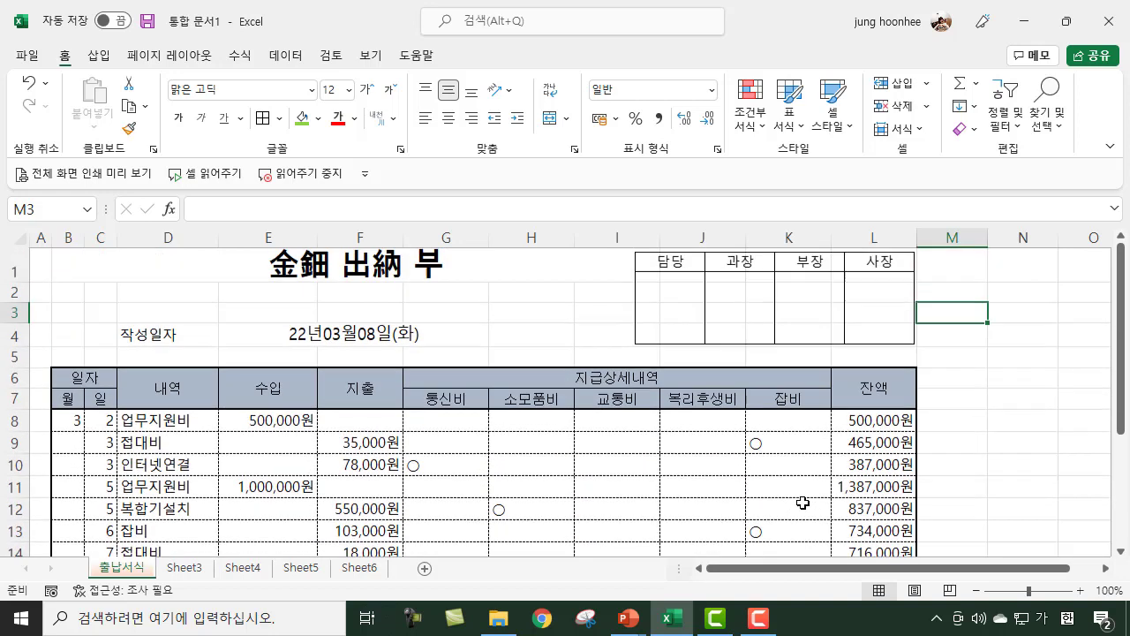
pyautogui.click(27, 56)
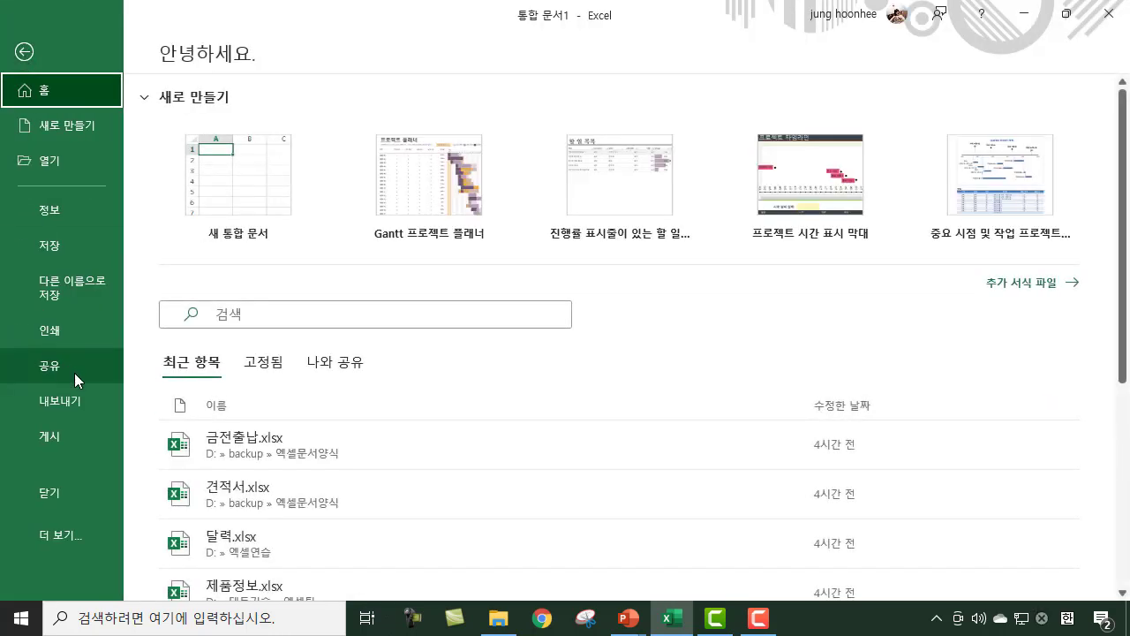
pyautogui.click(24, 53)
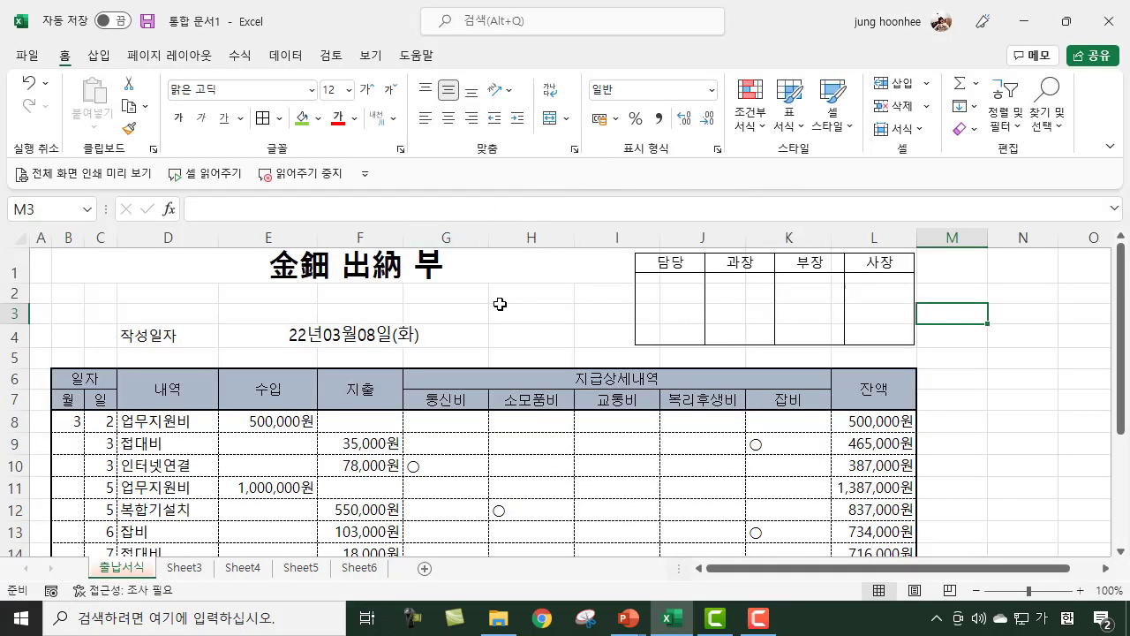
pyautogui.click(557, 295)
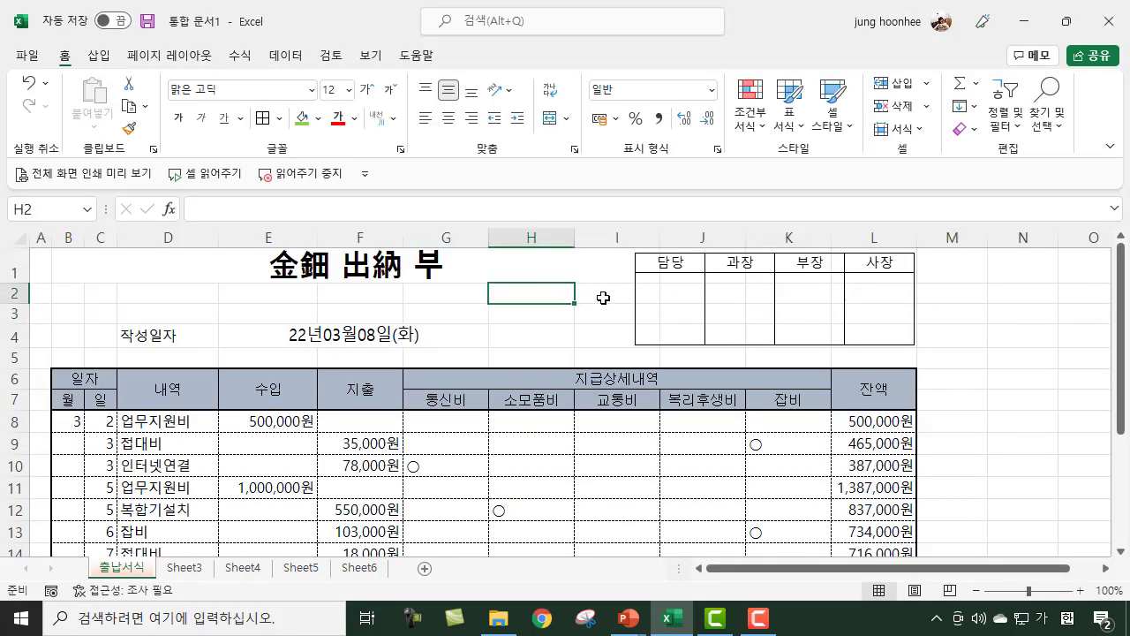
pyautogui.click(1016, 420)
pyautogui.click(1022, 381)
pyautogui.click(993, 338)
pyautogui.click(951, 332)
pyautogui.click(946, 298)
pyautogui.click(951, 273)
pyautogui.click(573, 336)
pyautogui.click(537, 318)
pyautogui.click(527, 292)
pyautogui.click(519, 315)
pyautogui.click(521, 337)
pyautogui.click(522, 315)
pyautogui.click(523, 337)
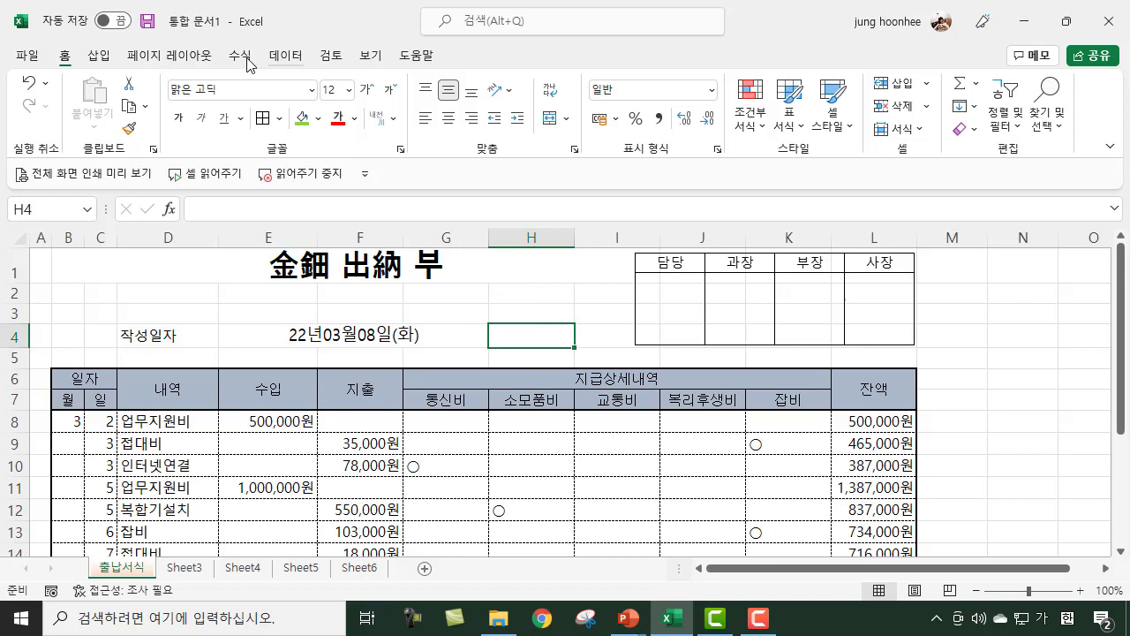
# Step: Check the print preview of the 출납서식 sheet and return to the worksheet
pyautogui.click(27, 56)
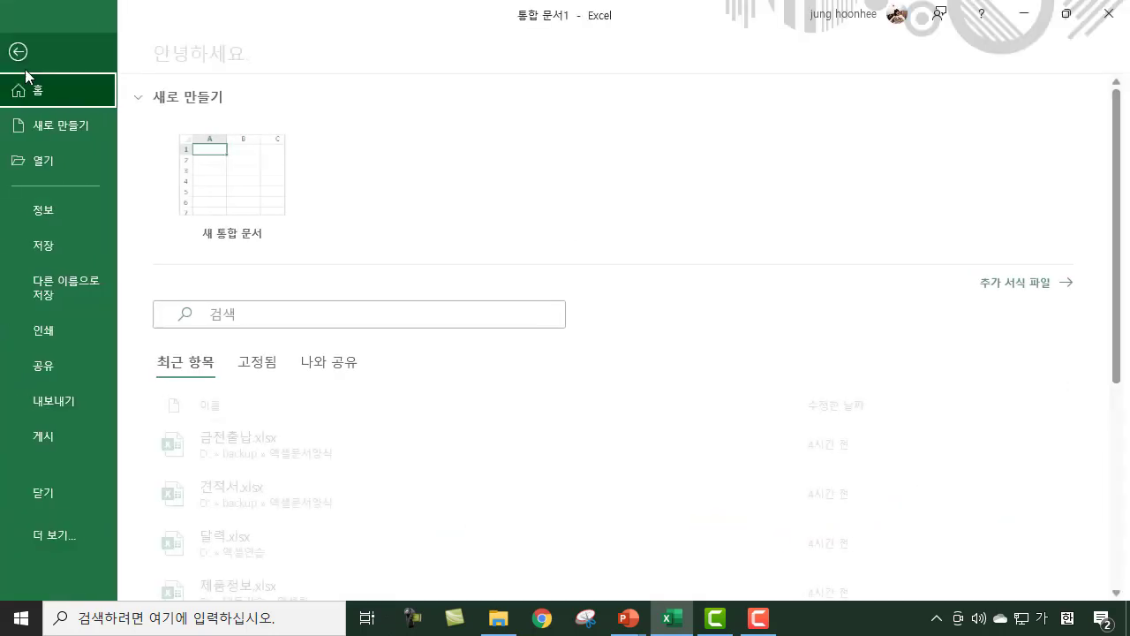
pyautogui.click(63, 325)
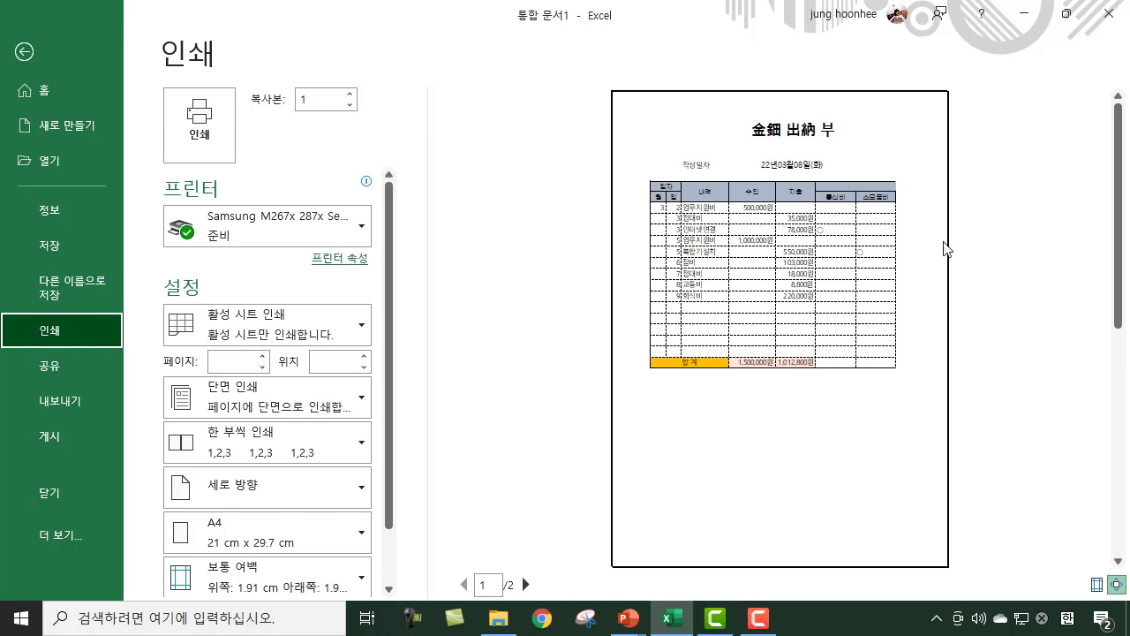
pyautogui.click(26, 54)
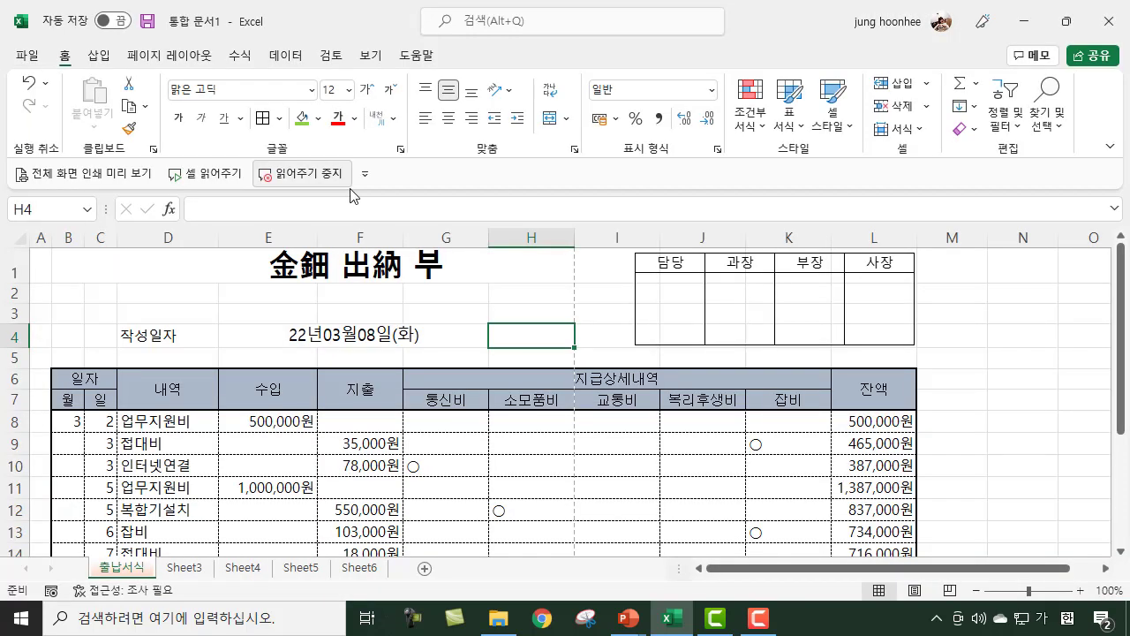
# Step: Hide the gridlines on the 출납서식 sheet and look over the ledger
pyautogui.click(604, 308)
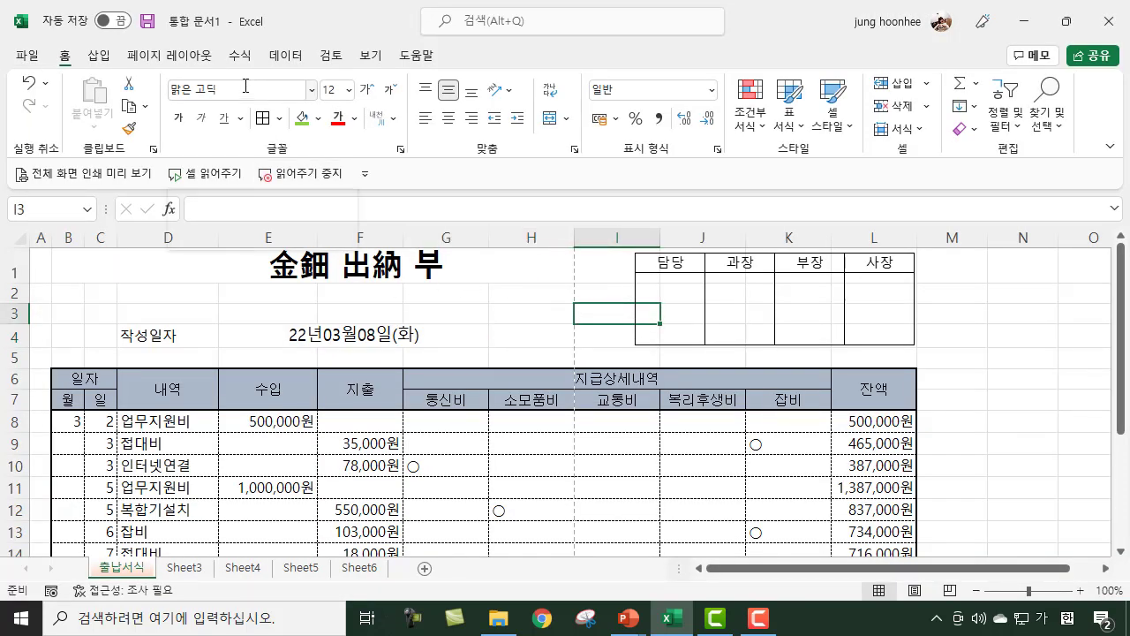
pyautogui.click(371, 58)
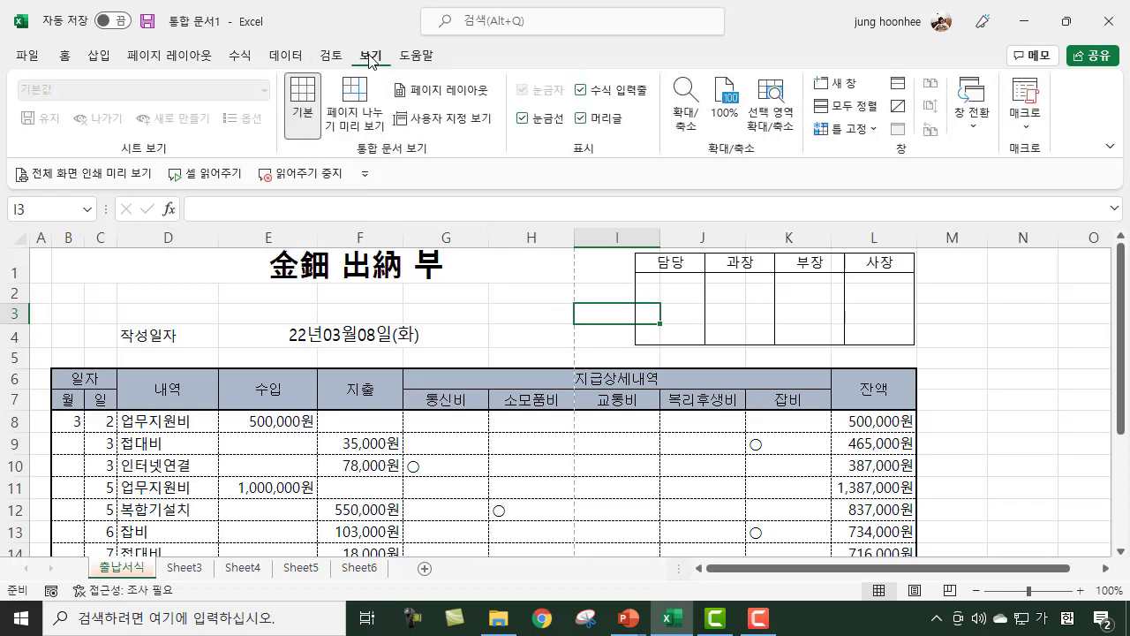
pyautogui.click(522, 118)
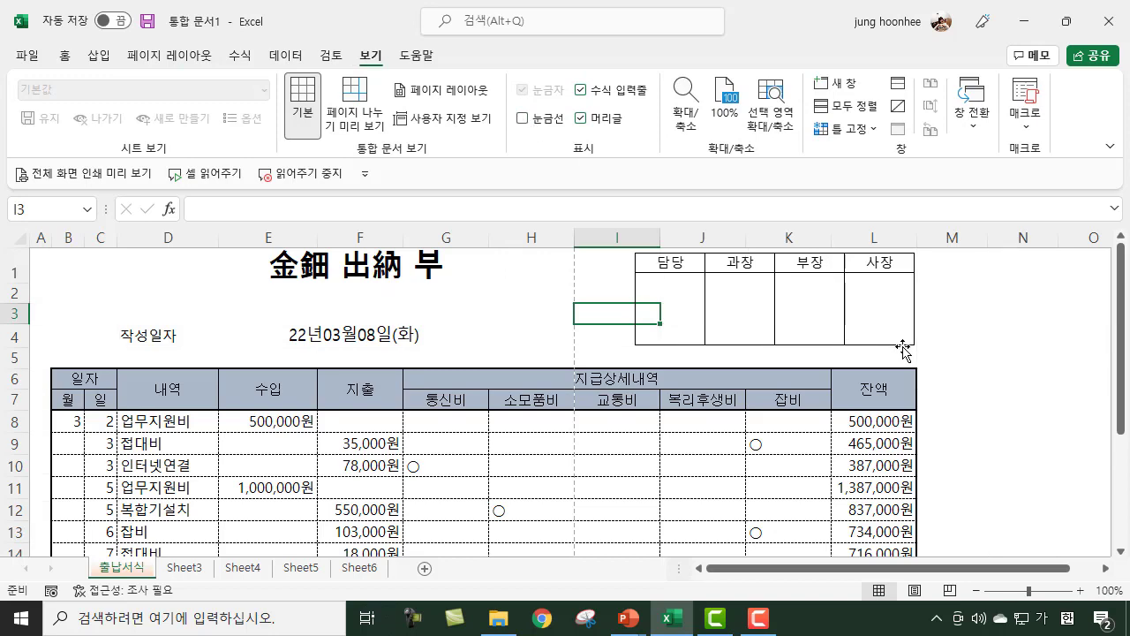
pyautogui.click(975, 356)
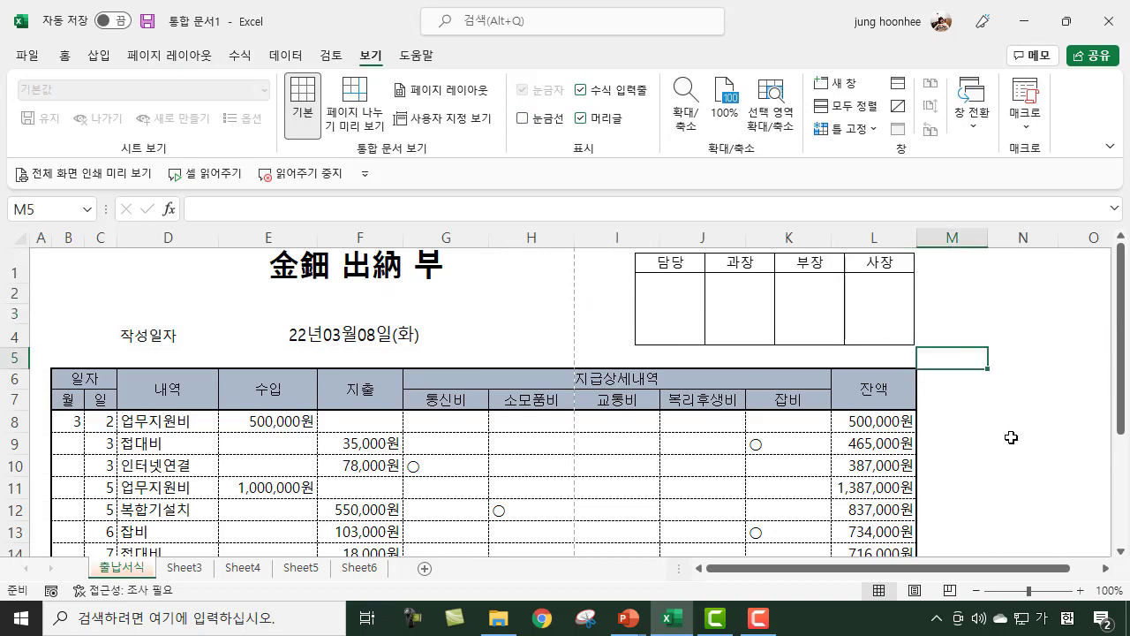
pyautogui.scroll(-5, 1011, 437)
pyautogui.scroll(5, 1006, 449)
# Step: Set the print orientation of the 출납서식 sheet to landscape (가로 방향) and return to the worksheet
pyautogui.click(29, 55)
pyautogui.click(62, 327)
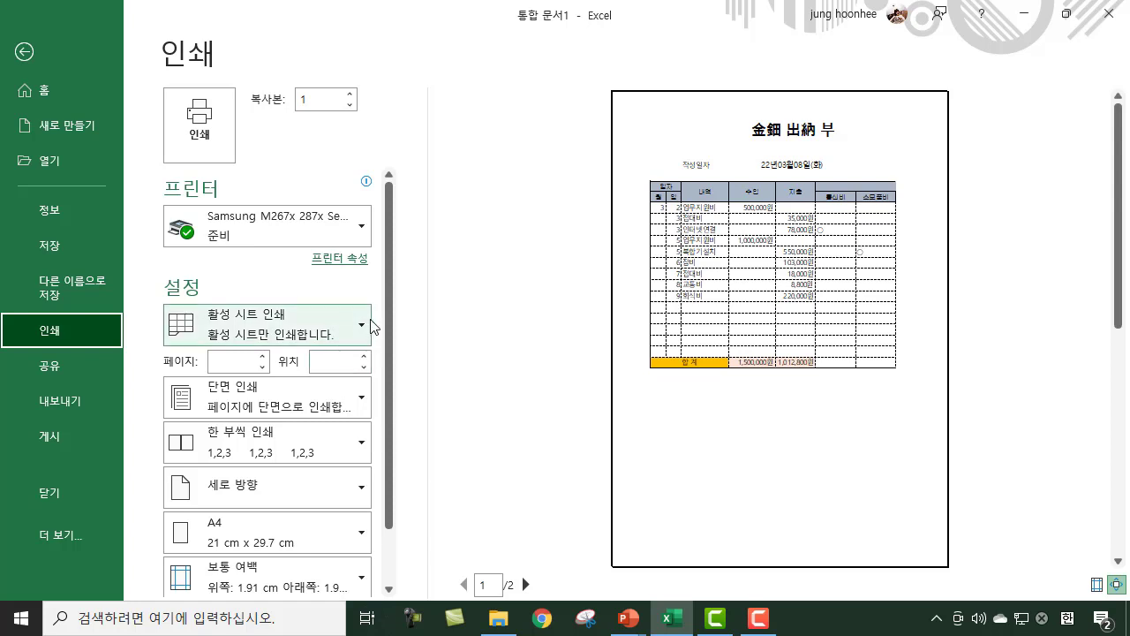
pyautogui.moveTo(392, 327); pyautogui.dragTo(391, 428)
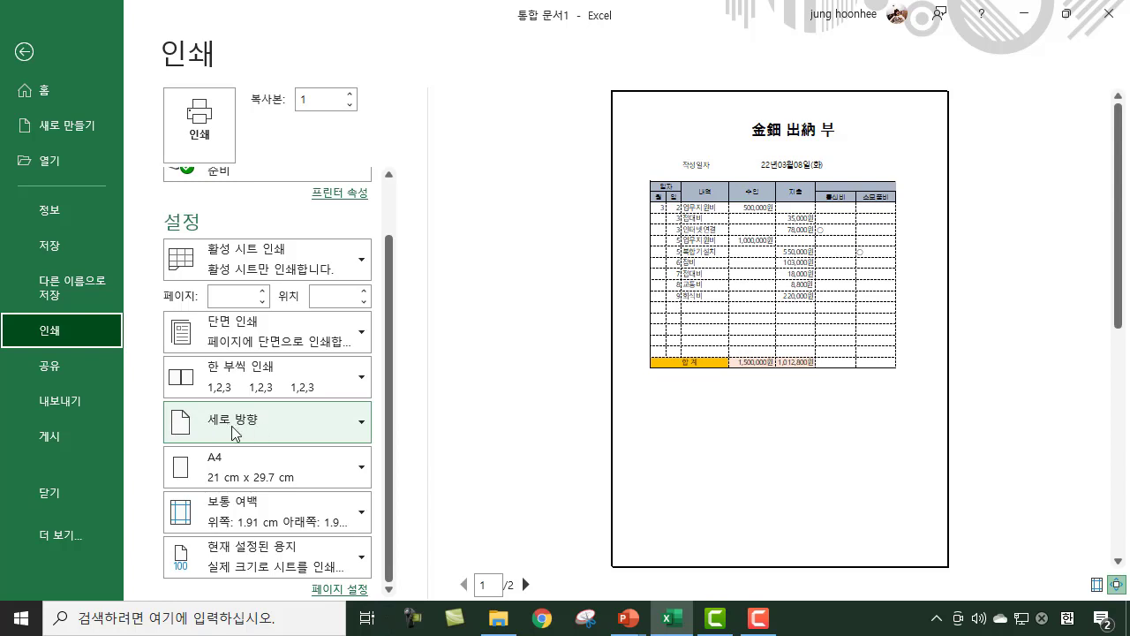
pyautogui.click(359, 429)
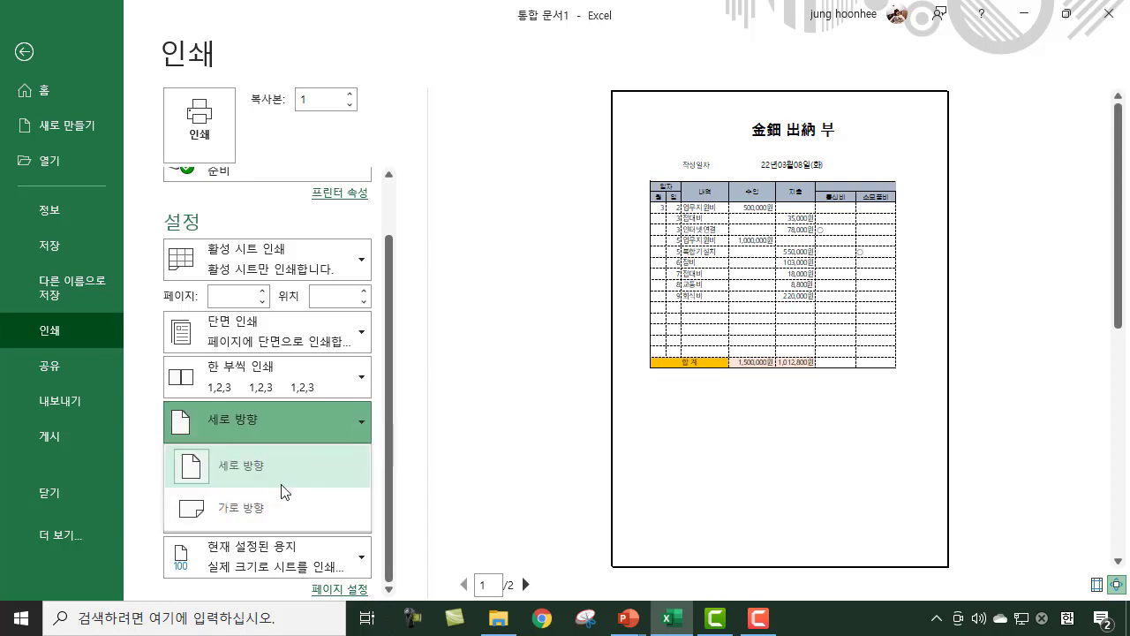
pyautogui.click(221, 507)
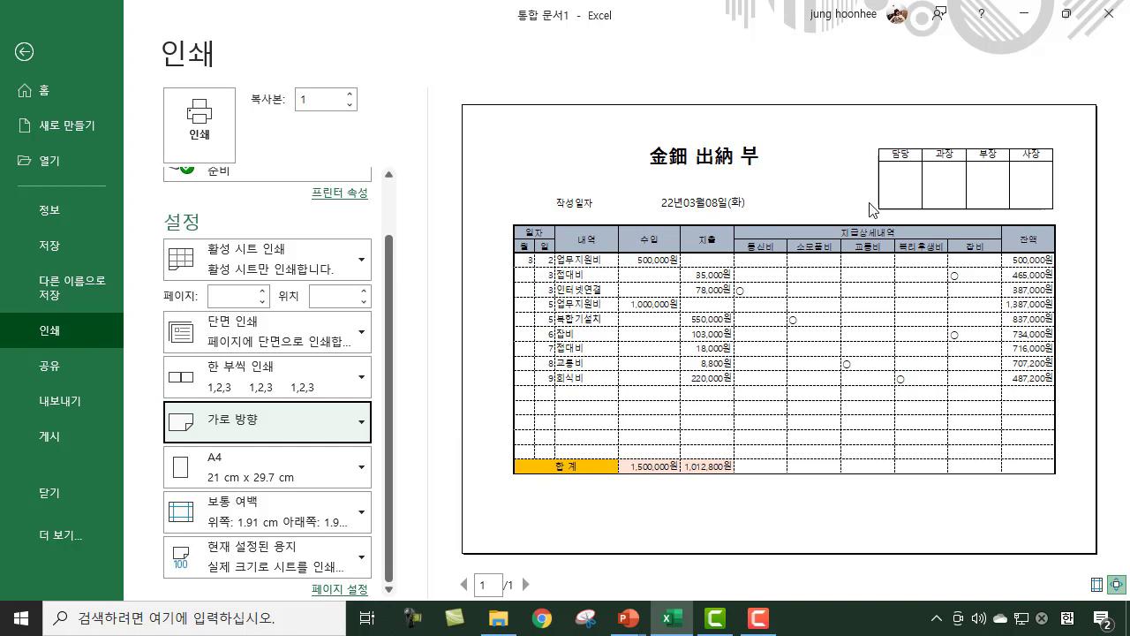
pyautogui.click(26, 55)
pyautogui.click(998, 318)
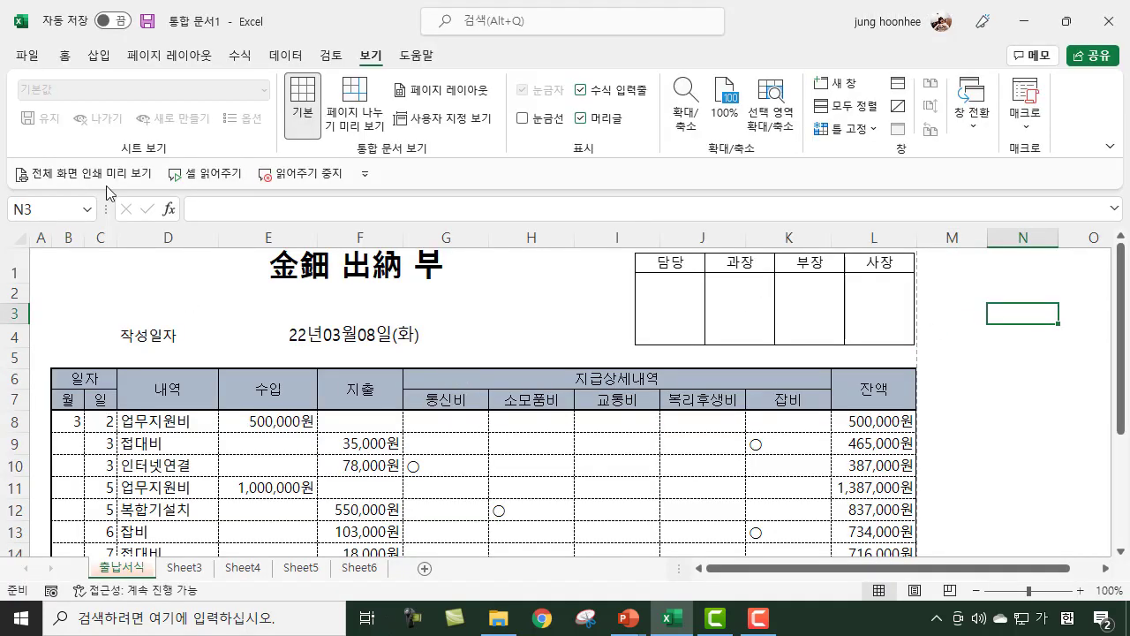
# Step: Save the workbook as 금전출납 in the 문서 folder in xlsx format and close it
pyautogui.click(18, 58)
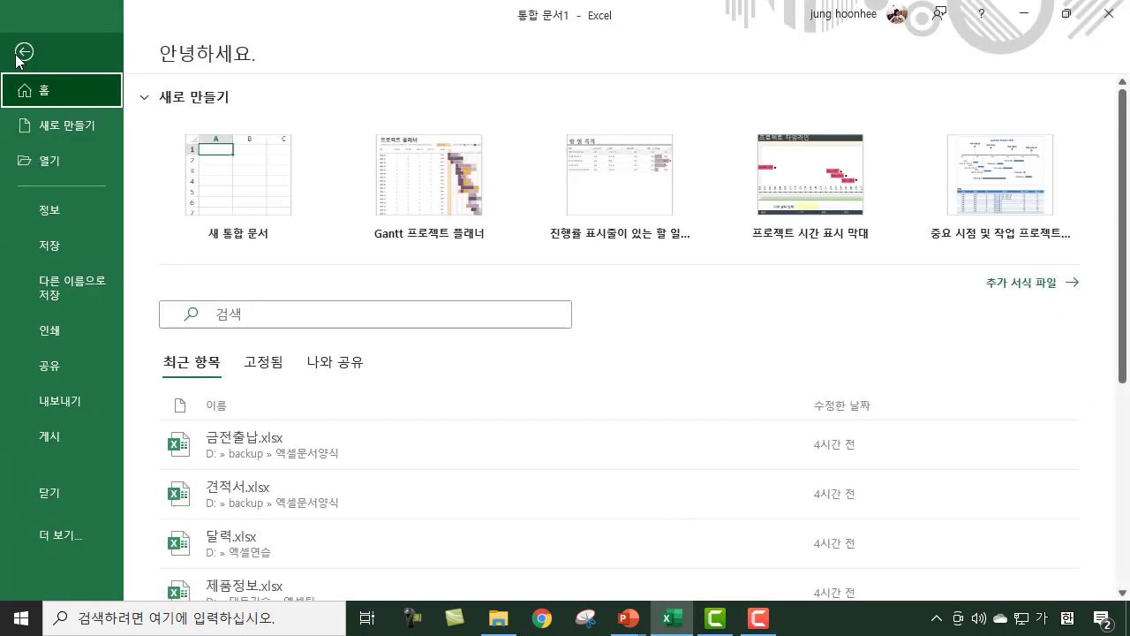
pyautogui.click(48, 243)
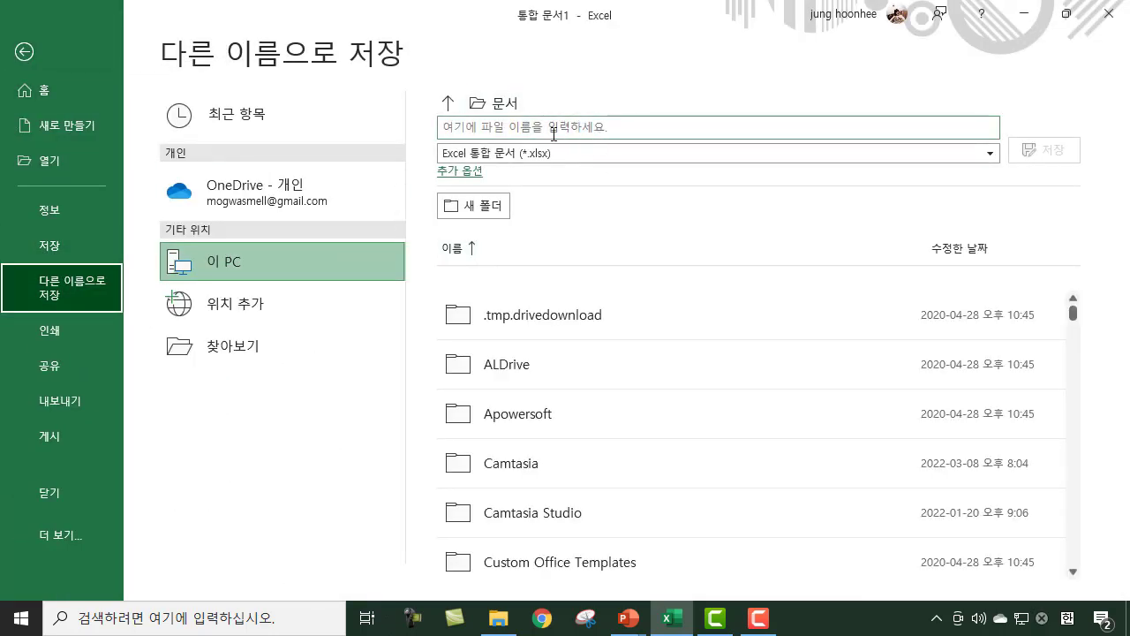
pyautogui.click(468, 125)
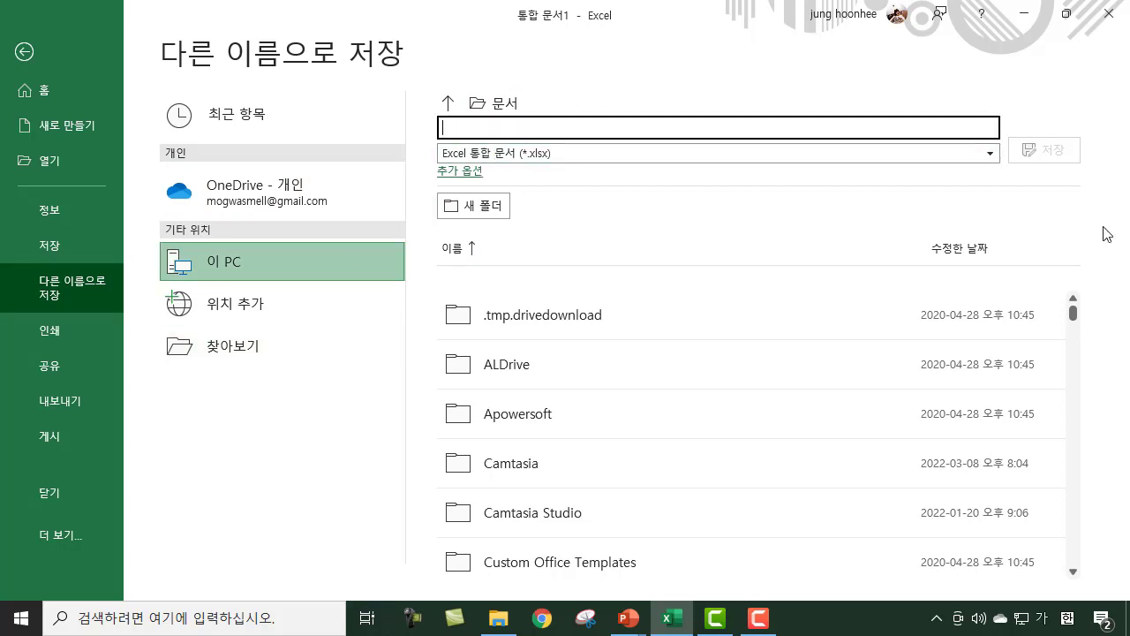
pyautogui.write('금전출')
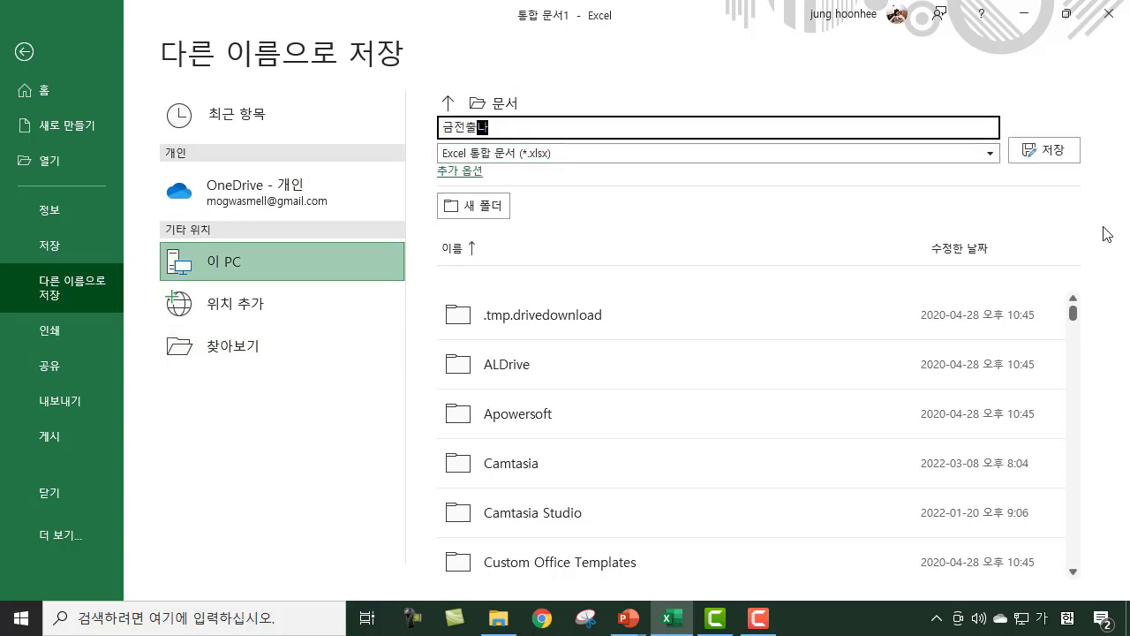
pyautogui.write('납')
pyautogui.hotkey('ctrl', 'a')
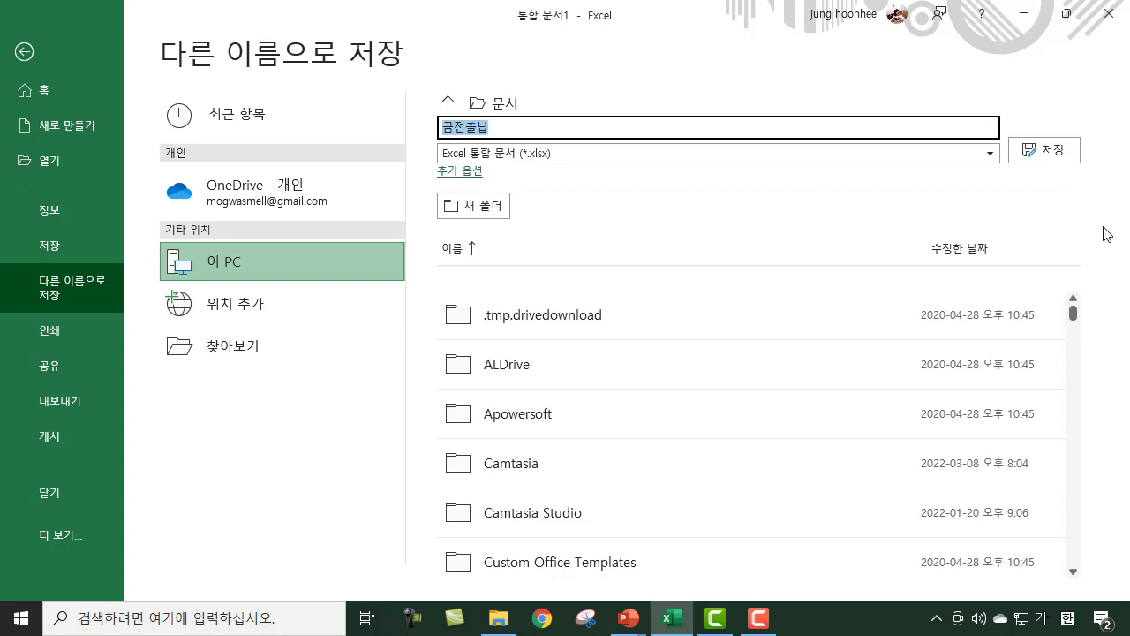
pyautogui.press('Return')
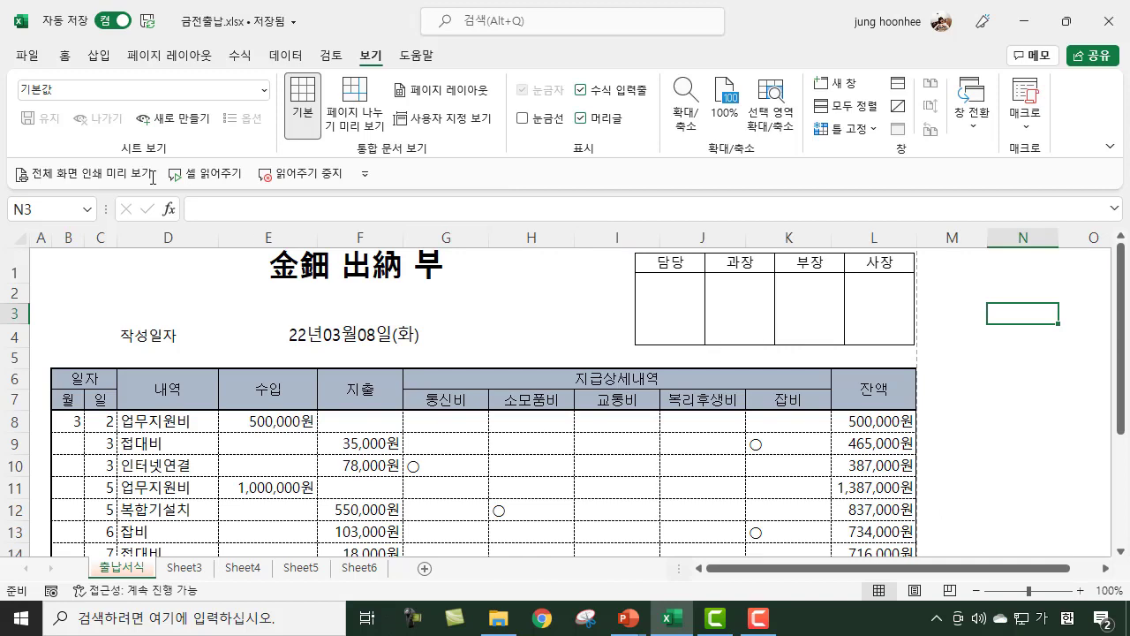
pyautogui.click(29, 56)
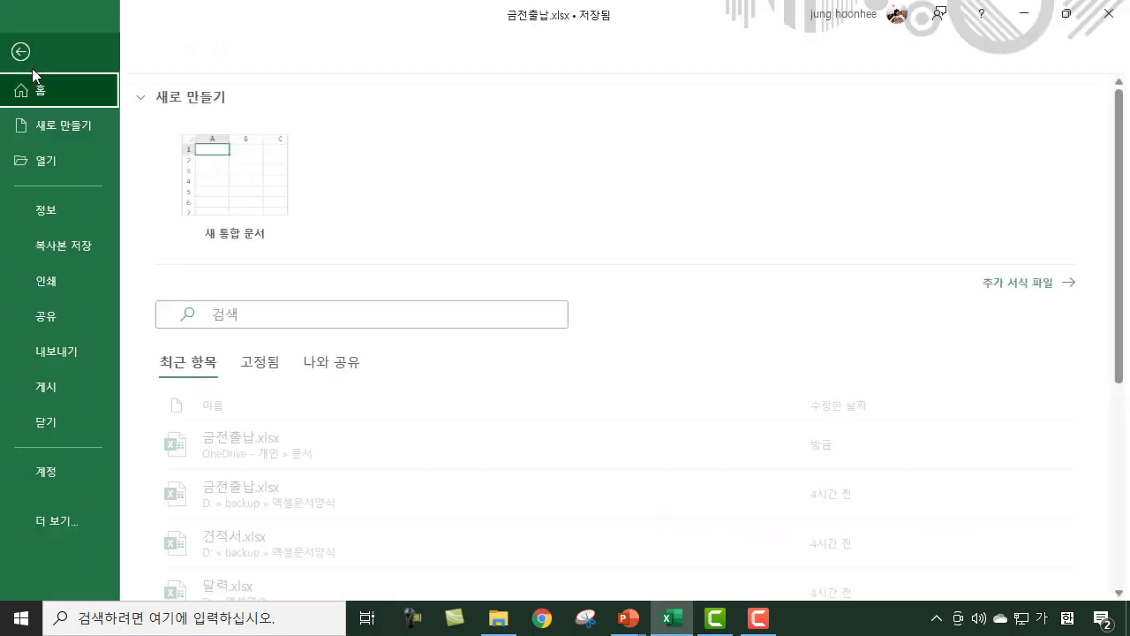
pyautogui.click(76, 420)
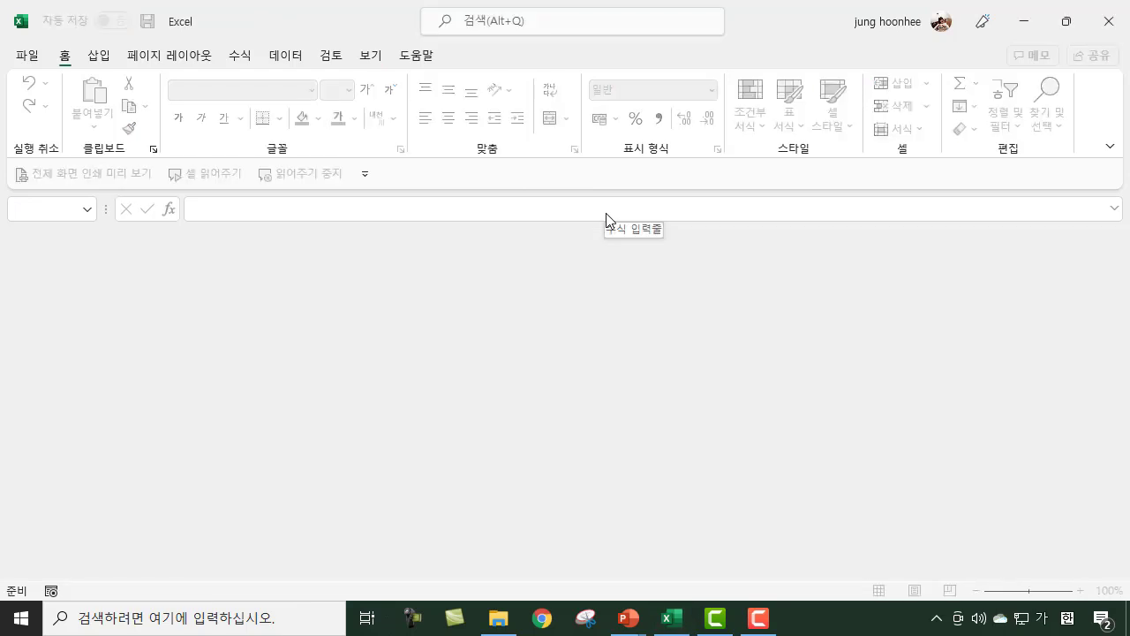
# Step: Open the recent workbook 납품목록.xlsx and enable its blocked external data connections
pyautogui.click(28, 56)
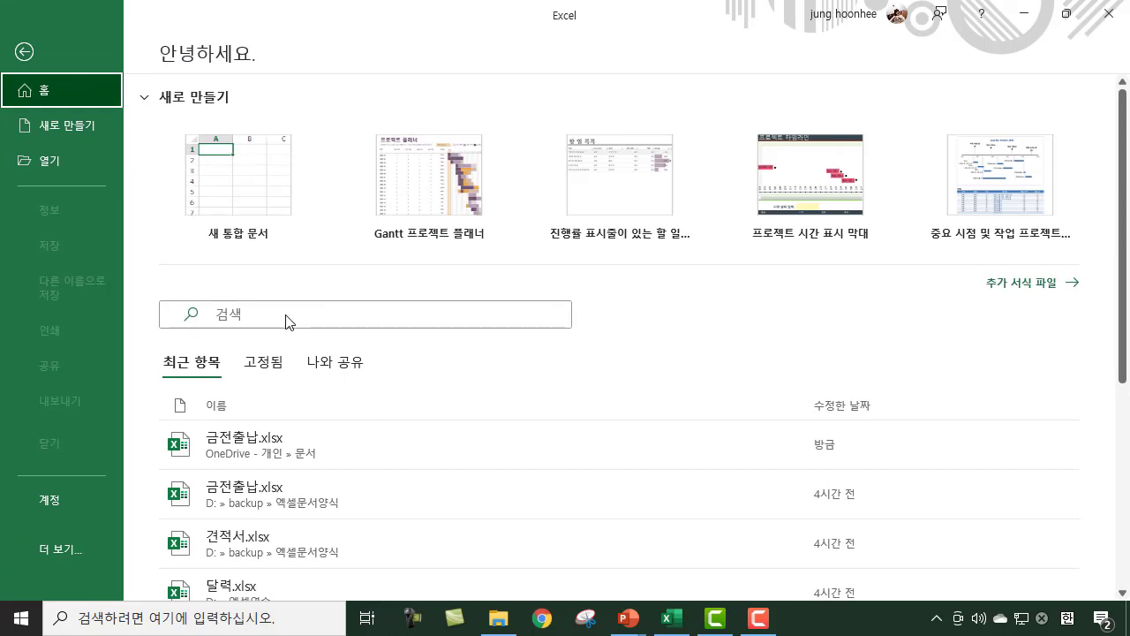
pyautogui.scroll(-3, 345, 446)
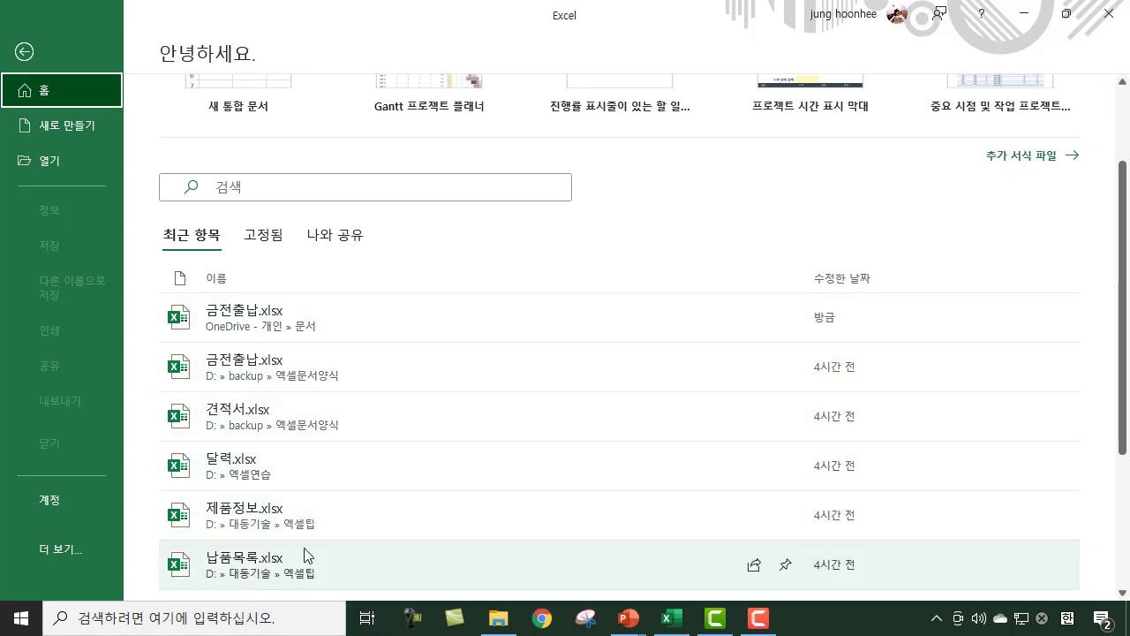
pyautogui.click(205, 567)
pyautogui.scroll(-2, 203, 570)
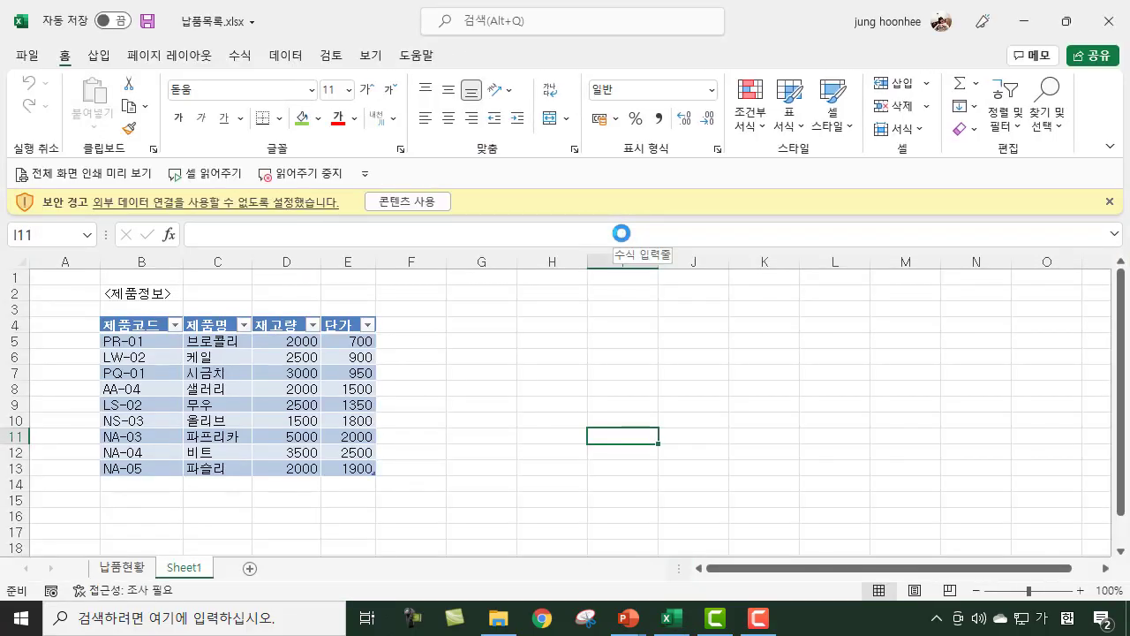
pyautogui.click(421, 203)
pyautogui.click(480, 385)
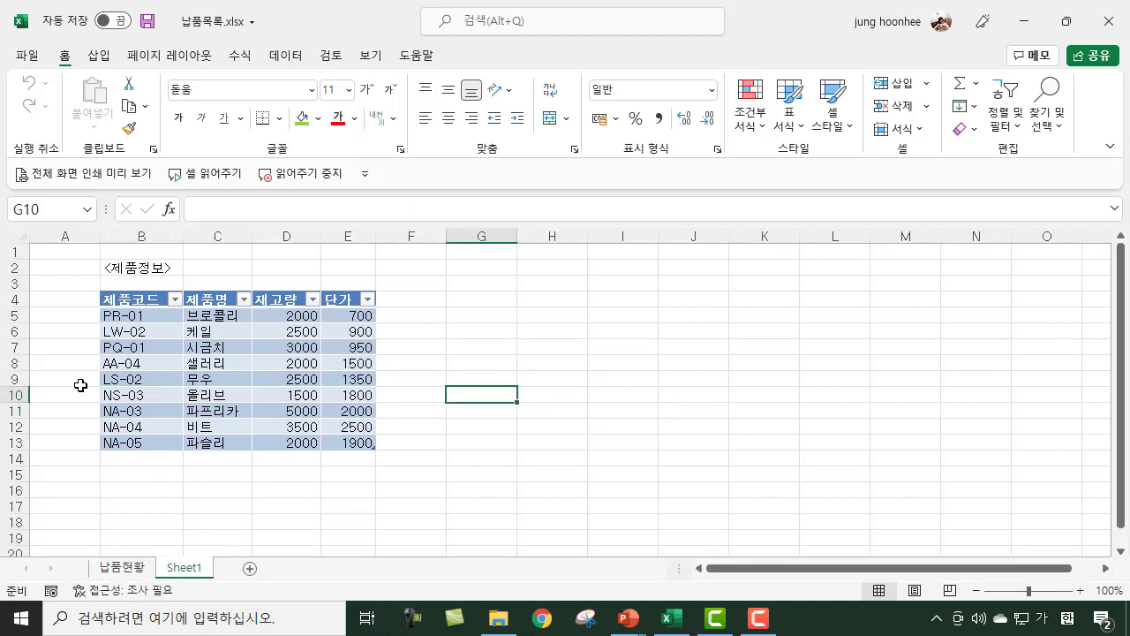
pyautogui.click(349, 504)
pyautogui.click(567, 381)
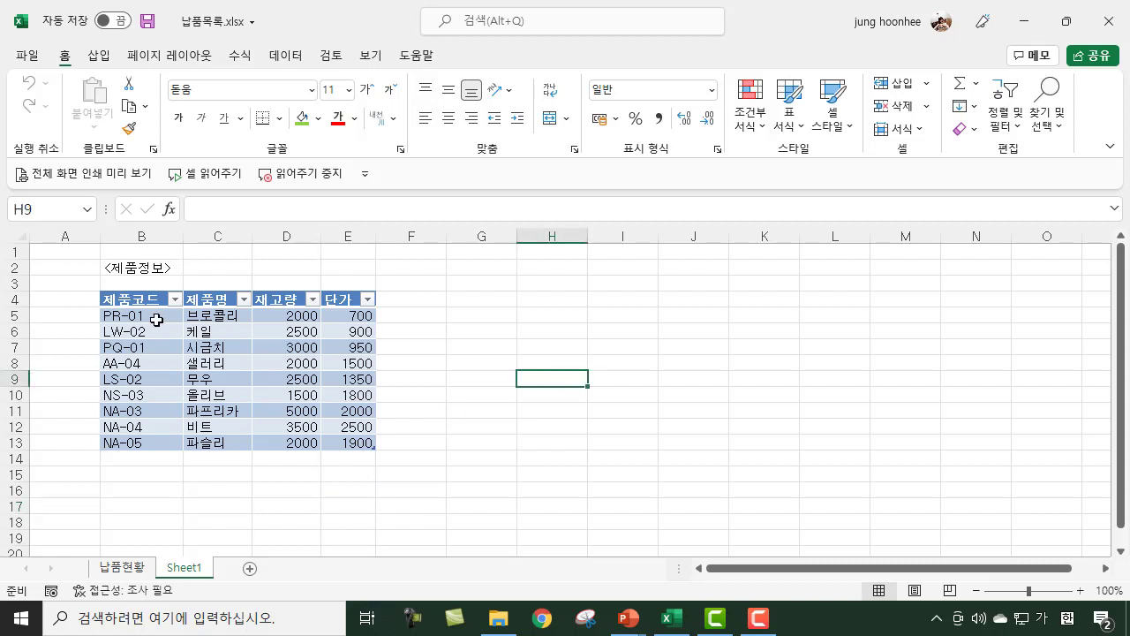
# Step: Convert the 제품정보 table B4:E13 on Sheet1 to a normal range, removing its query definition
pyautogui.click(106, 299)
pyautogui.moveTo(107, 299); pyautogui.dragTo(123, 441)
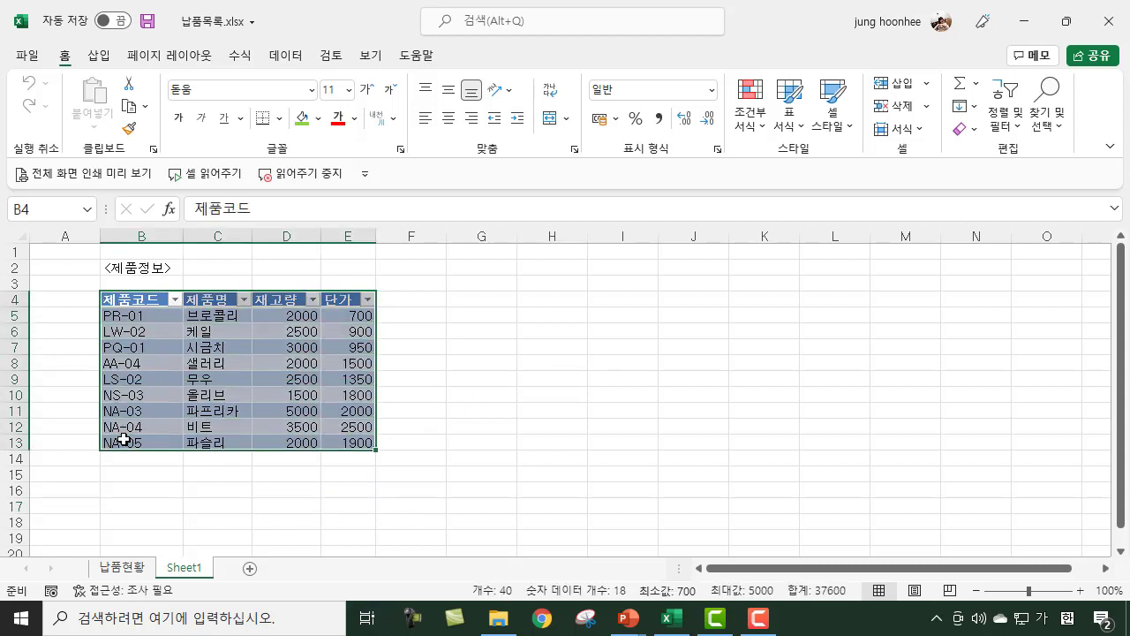
pyautogui.click(285, 58)
pyautogui.click(462, 53)
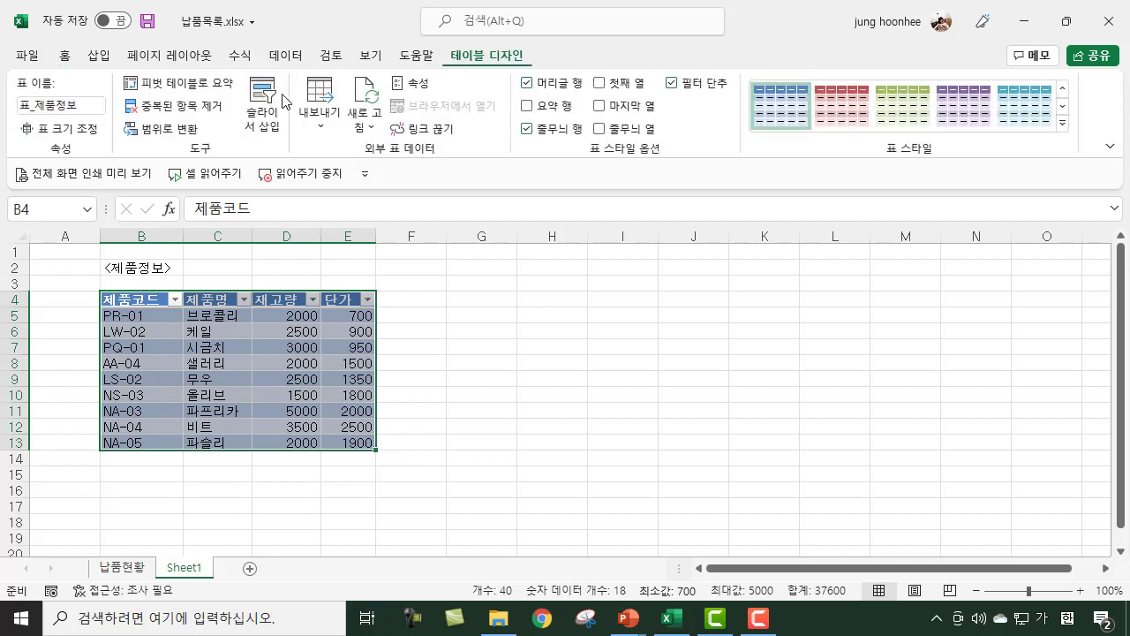
pyautogui.click(159, 128)
pyautogui.click(532, 356)
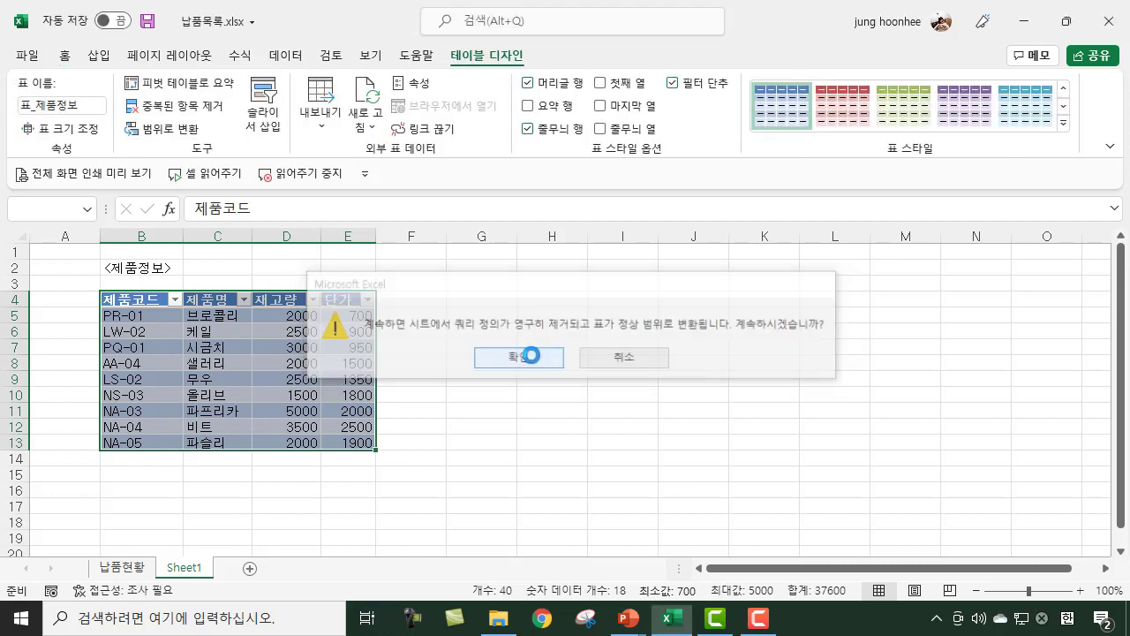
pyautogui.click(623, 396)
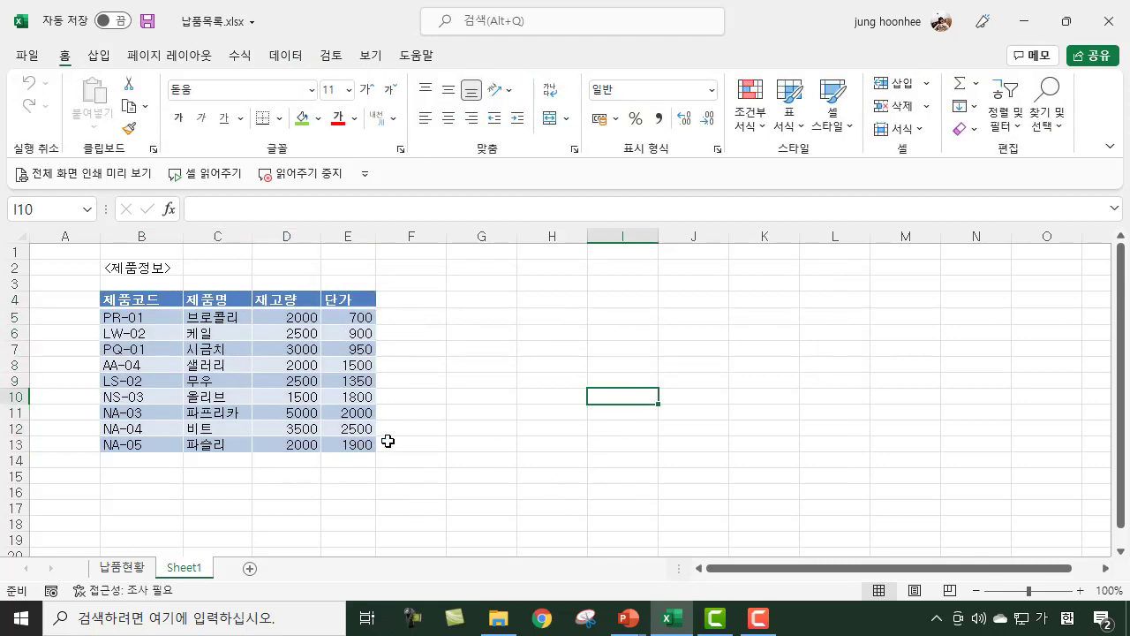
pyautogui.keyDown('ctrl'); pyautogui.scroll(1, 388, 441); pyautogui.keyUp('ctrl')
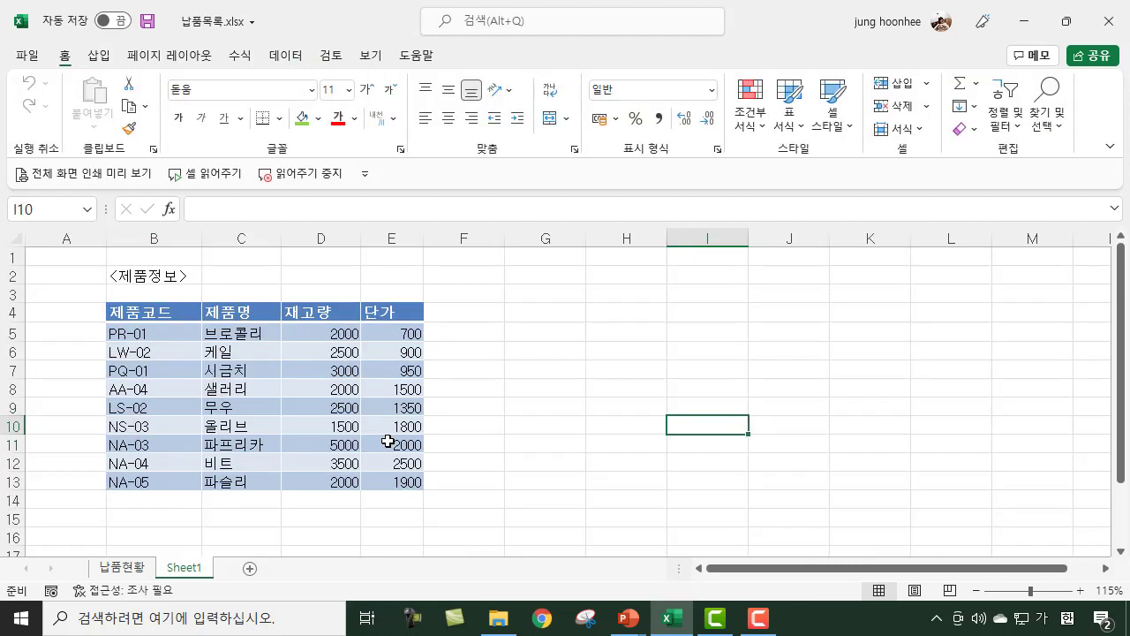
pyautogui.keyDown('ctrl'); pyautogui.scroll(1, 388, 441); pyautogui.keyUp('ctrl')
pyautogui.click(565, 386)
pyautogui.click(658, 459)
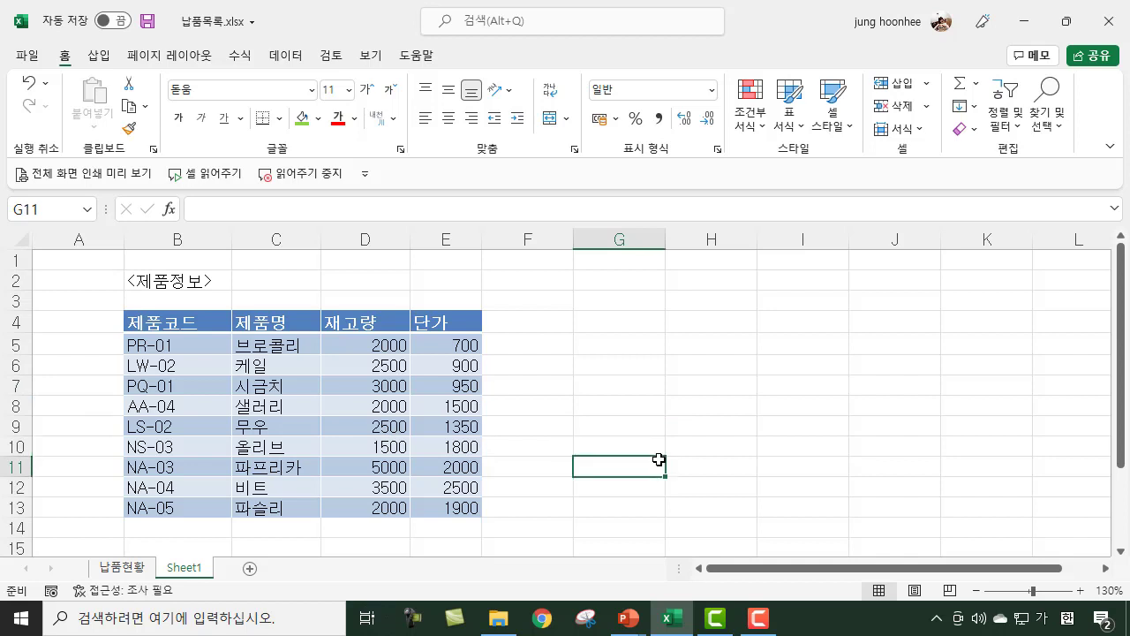
pyautogui.click(660, 344)
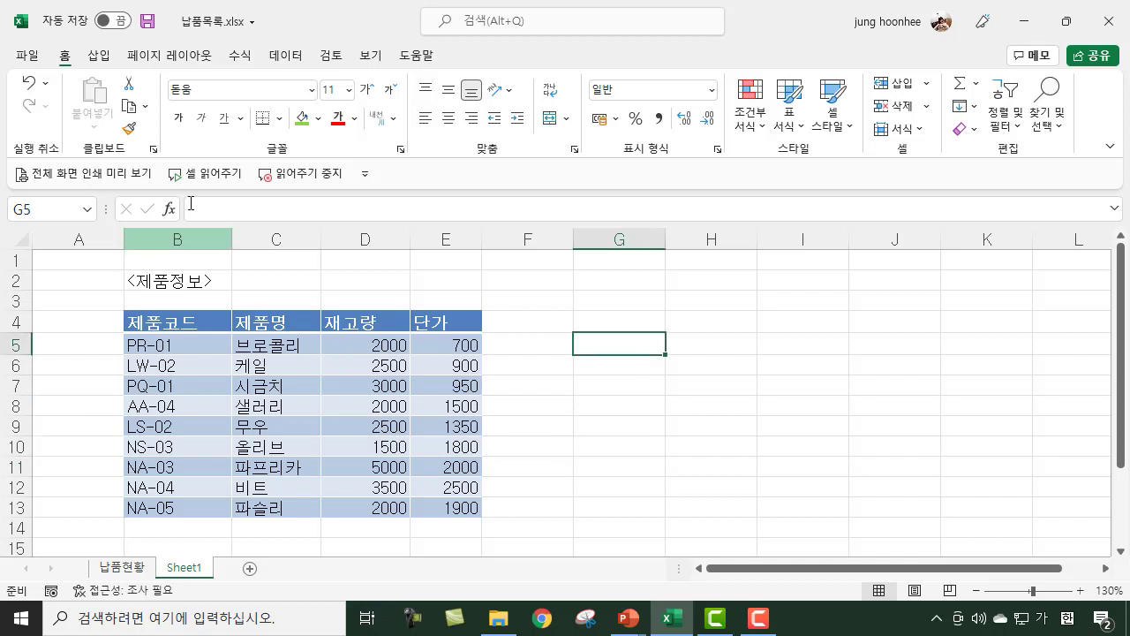
# Step: Open the recent workbook 제품정보.xlsx from the 엑셀팁 folder
pyautogui.click(24, 57)
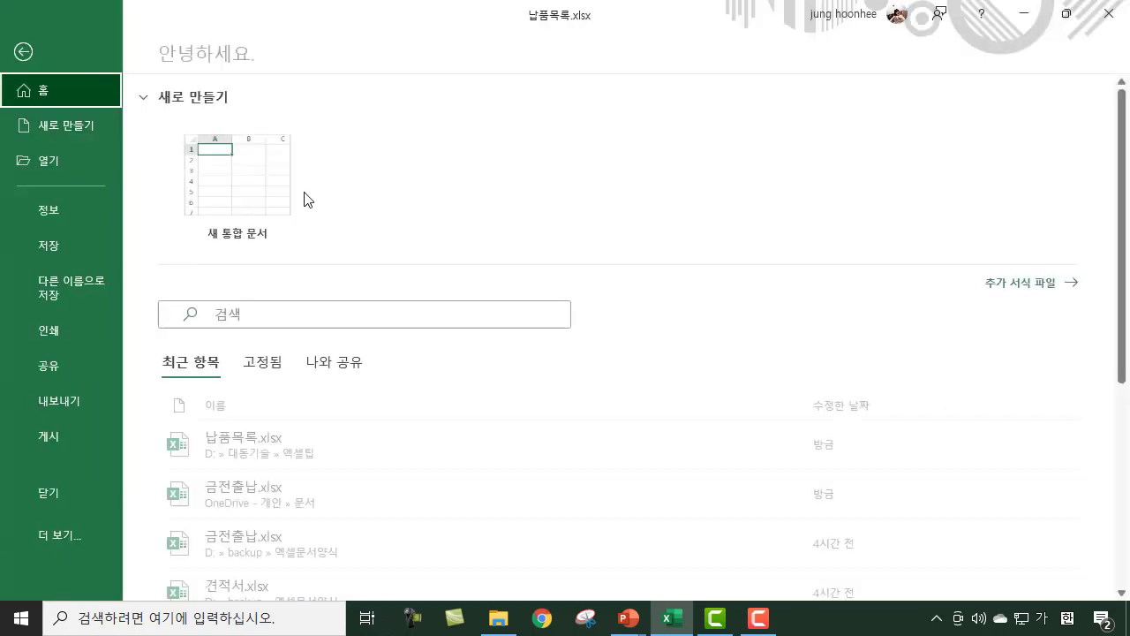
pyautogui.scroll(-1, 334, 523)
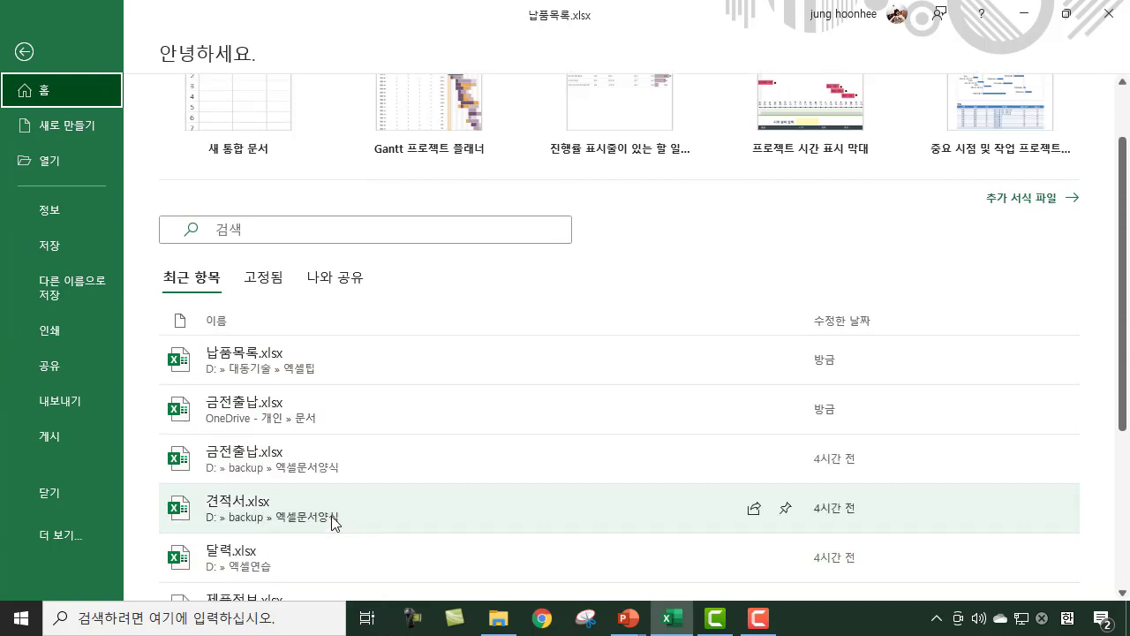
pyautogui.scroll(-1, 335, 524)
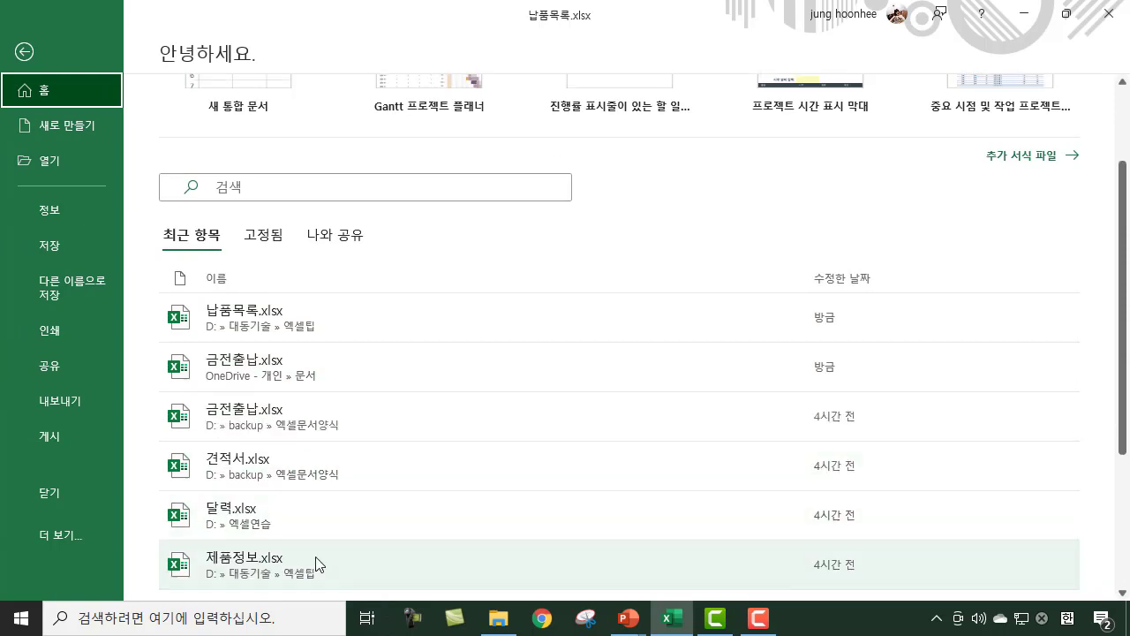
pyautogui.click(313, 565)
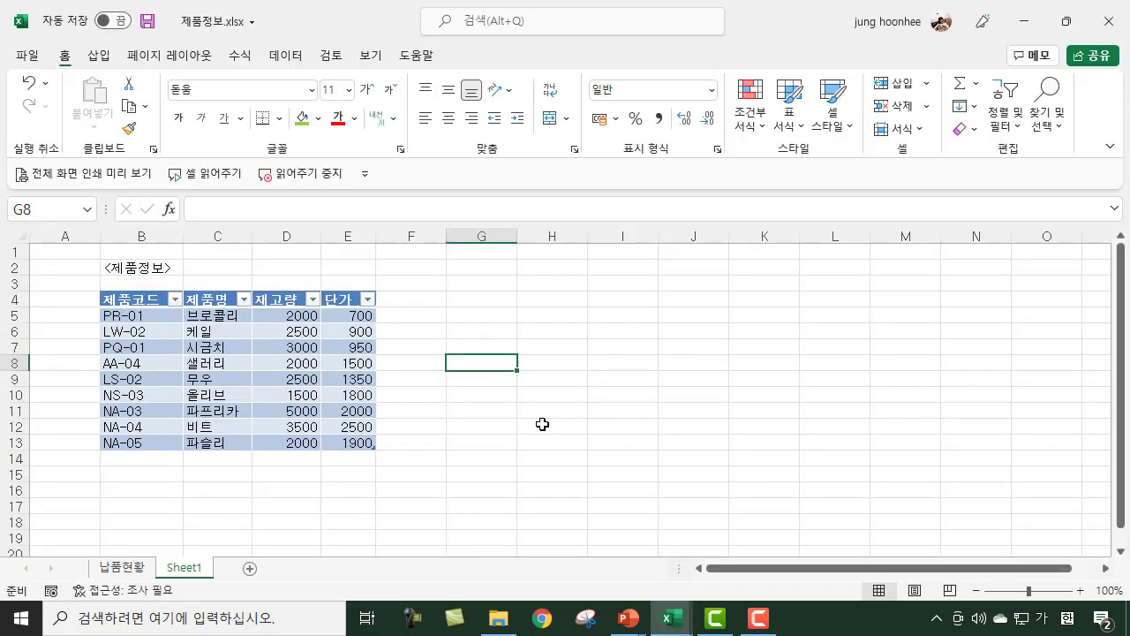
# Step: Delete Sheet1 permanently from the 제품정보 workbook
pyautogui.click(644, 454)
pyautogui.click(611, 445)
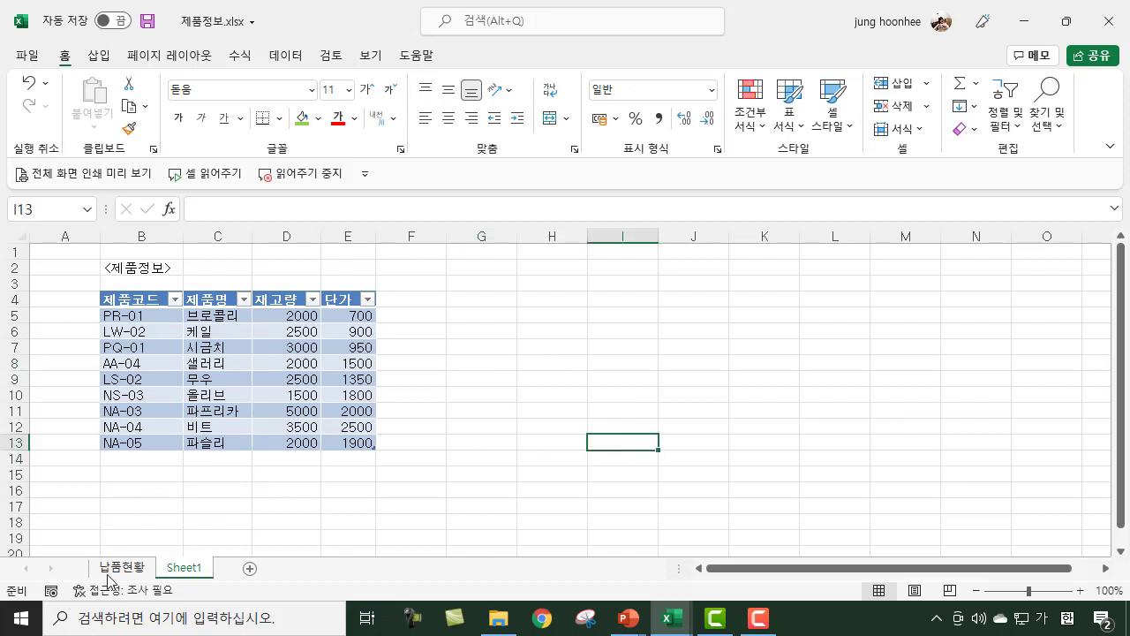
pyautogui.rightClick(185, 572)
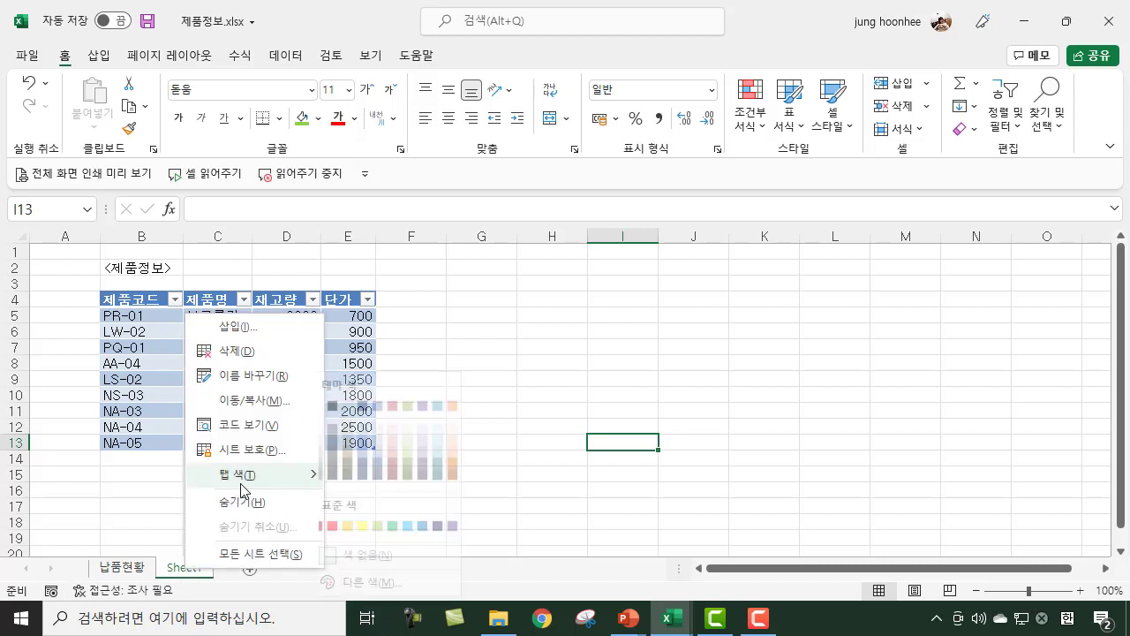
pyautogui.click(242, 354)
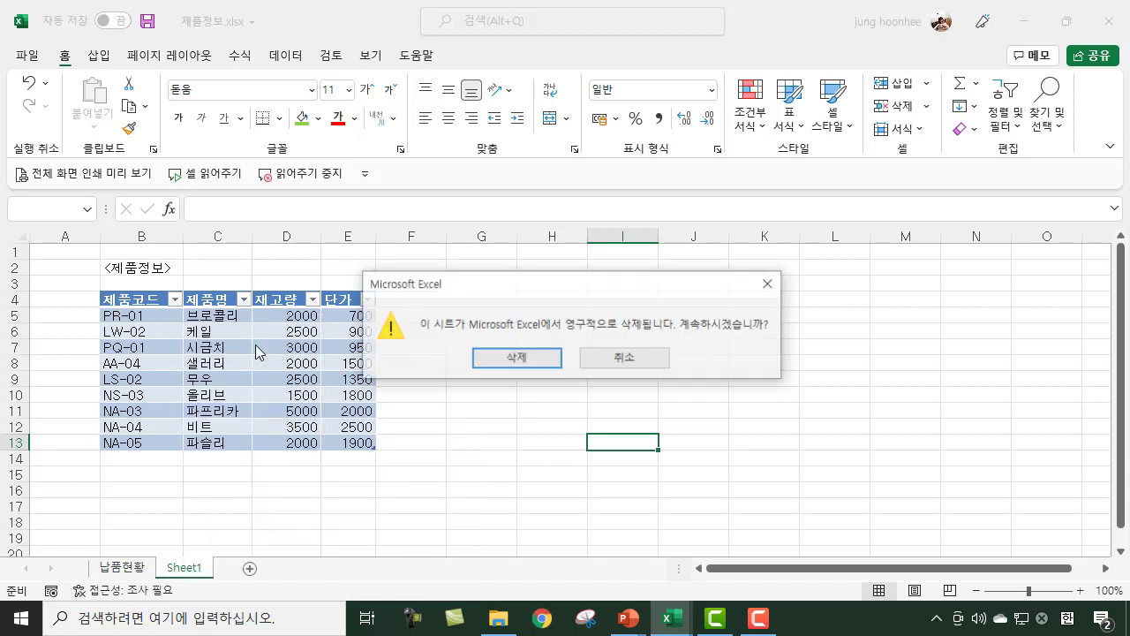
pyautogui.click(517, 357)
pyautogui.click(580, 362)
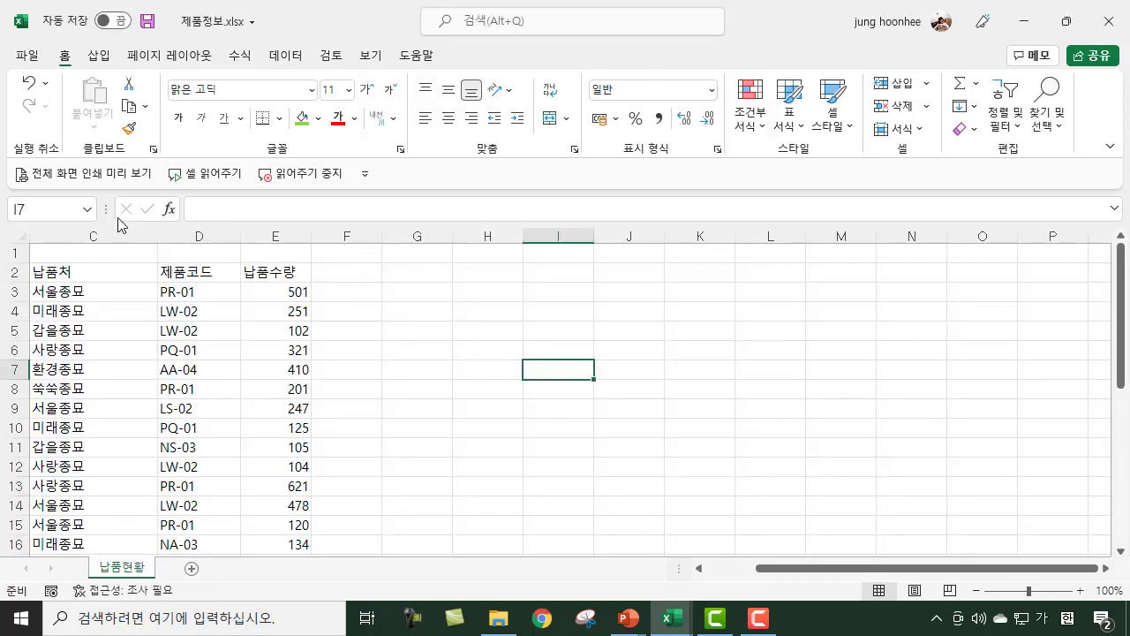
# Step: Review the 납품현황 table's column headings and the extent of its delivery rows
pyautogui.click(49, 272)
pyautogui.click(213, 277)
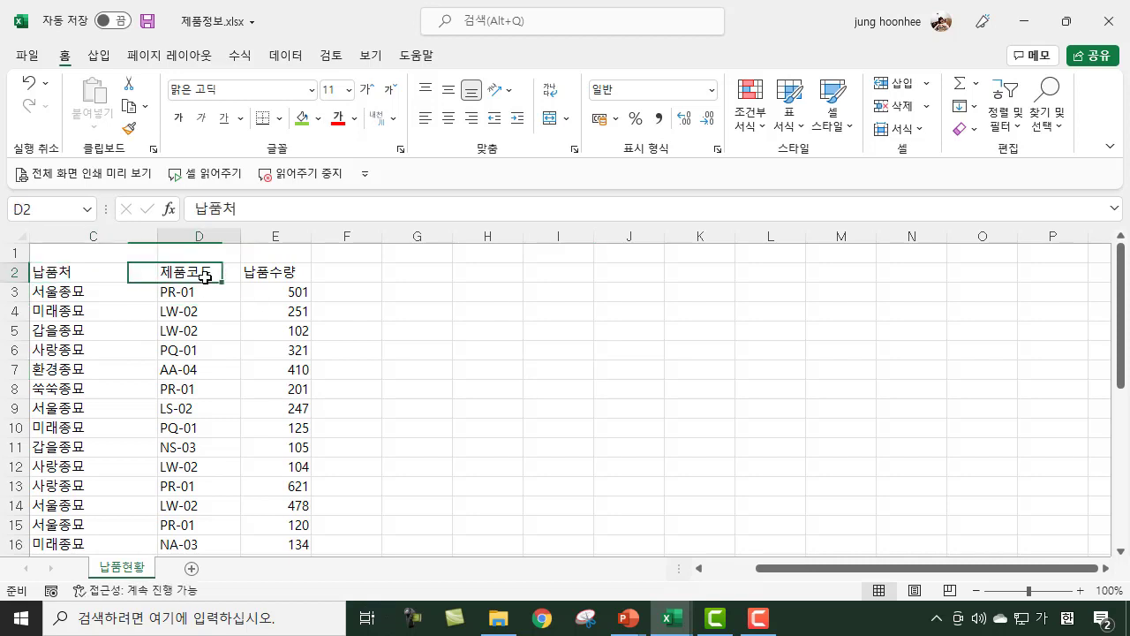
pyautogui.click(304, 273)
pyautogui.click(379, 277)
pyautogui.moveTo(747, 570); pyautogui.dragTo(697, 569)
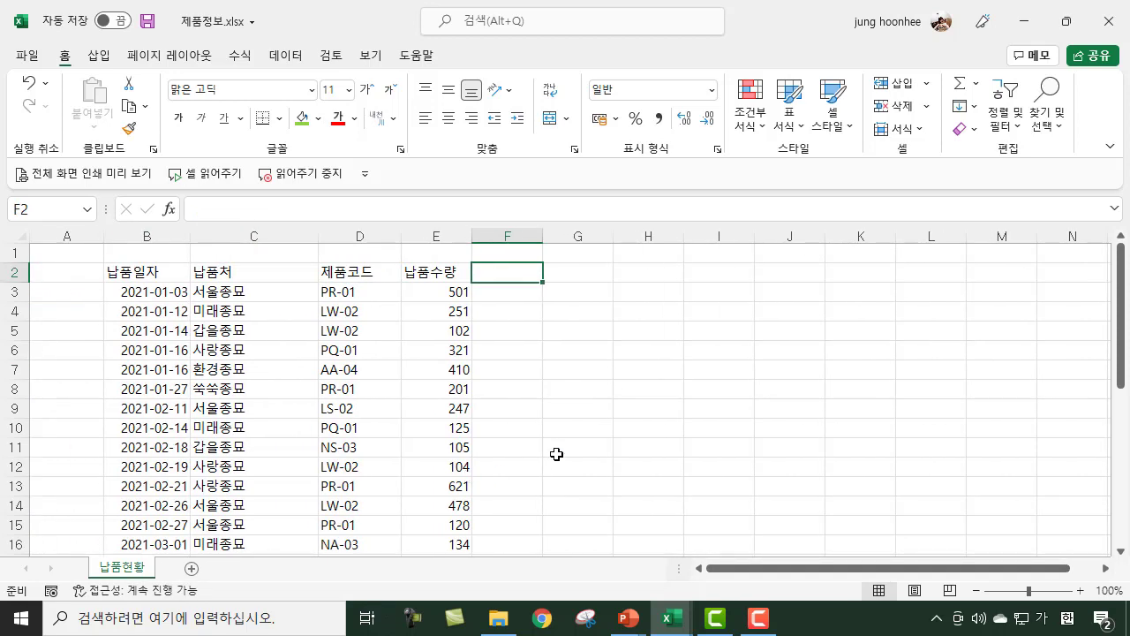
pyautogui.scroll(-4, 477, 451)
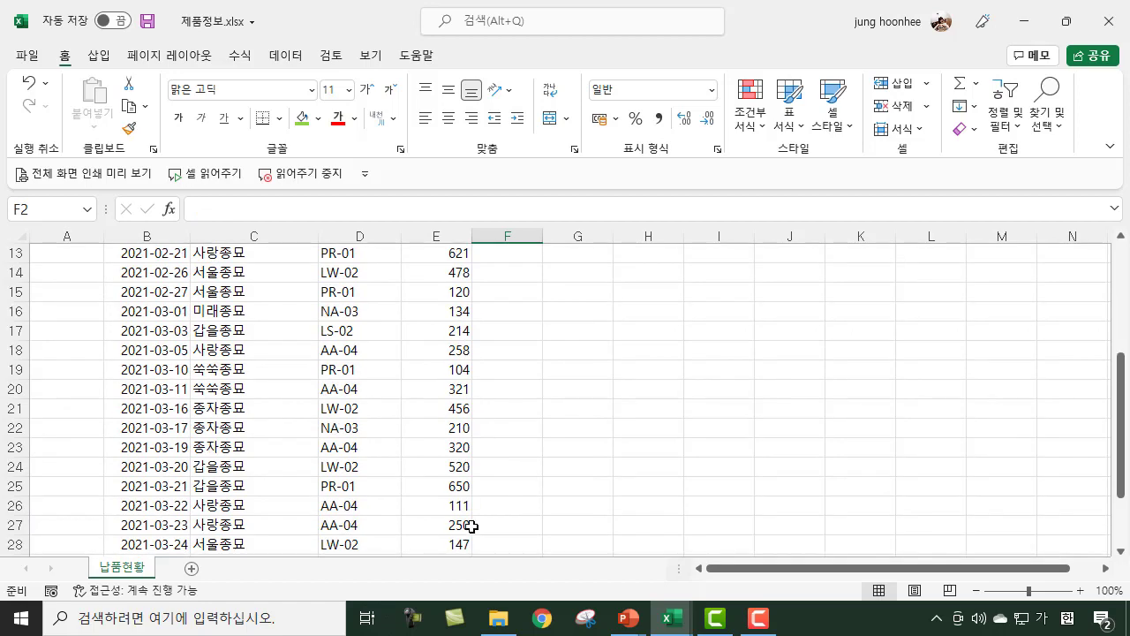
pyautogui.scroll(4, 471, 527)
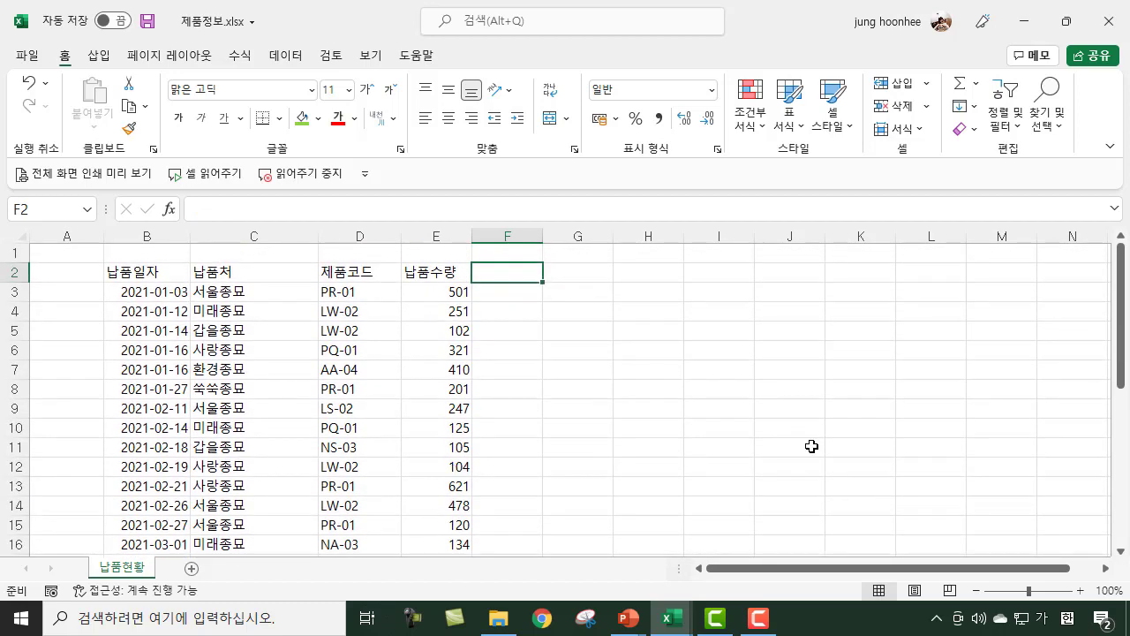
pyautogui.click(808, 447)
pyautogui.click(720, 441)
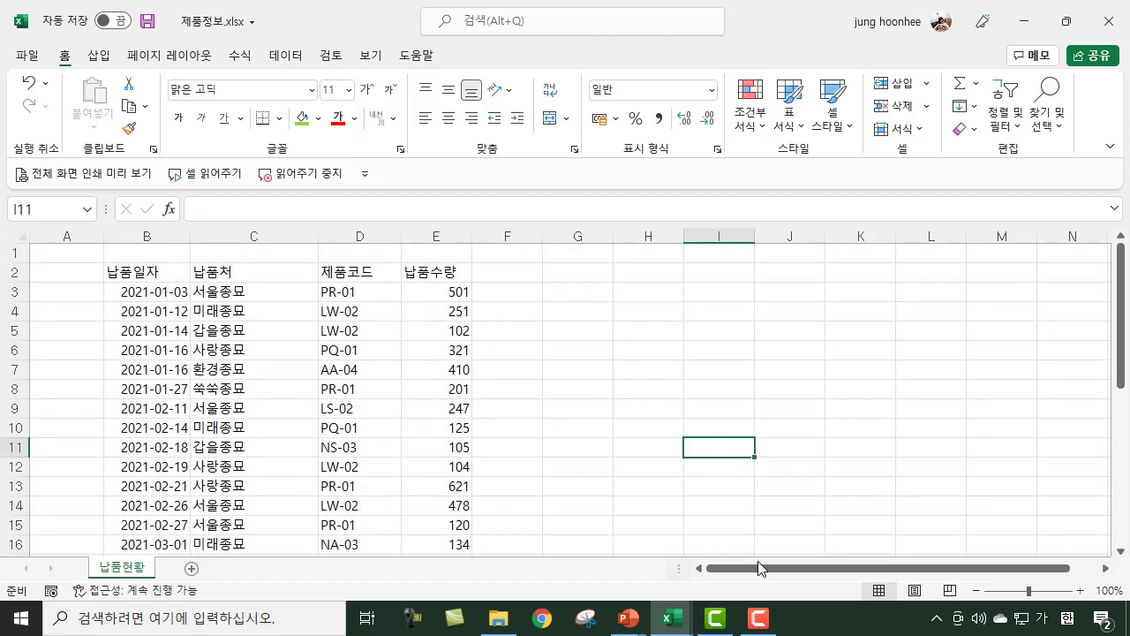
# Step: Examine the 납품수량 values in column E, from the first delivery row through the end of the data
pyautogui.moveTo(744, 574)
pyautogui.mouseDown()
pyautogui.moveTo(802, 575)
pyautogui.moveTo(749, 578)
pyautogui.mouseUp()
pyautogui.click(459, 291)
pyautogui.click(434, 408)
pyautogui.click(434, 468)
pyautogui.click(809, 406)
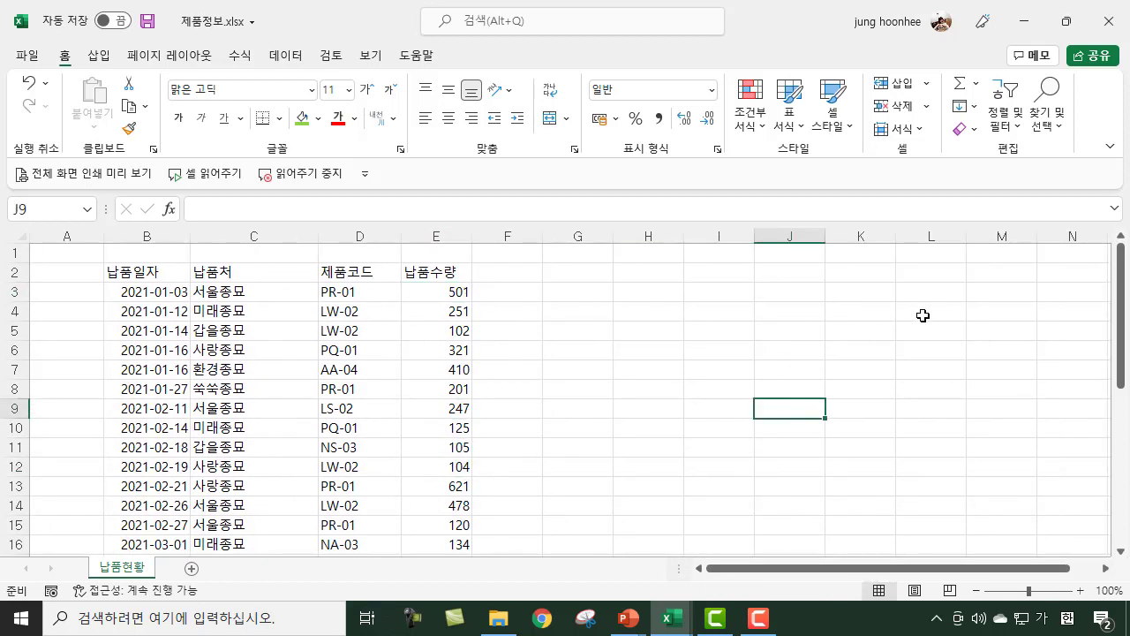
pyautogui.click(642, 364)
pyautogui.scroll(-6, 444, 485)
pyautogui.scroll(6, 445, 485)
pyautogui.click(803, 367)
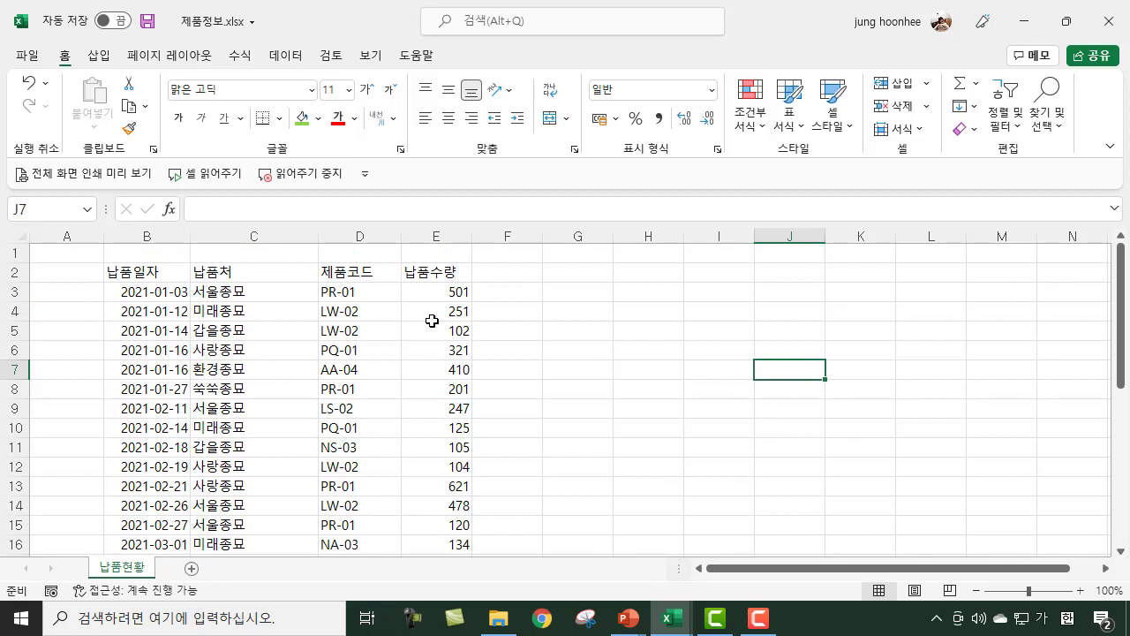
# Step: Examine which product codes repeat in the 제품코드 column across all delivery rows
pyautogui.click(338, 294)
pyautogui.click(338, 362)
pyautogui.click(334, 465)
pyautogui.click(358, 296)
pyautogui.click(359, 390)
pyautogui.click(362, 464)
pyautogui.click(697, 392)
pyautogui.click(742, 352)
pyautogui.click(799, 351)
pyautogui.click(857, 350)
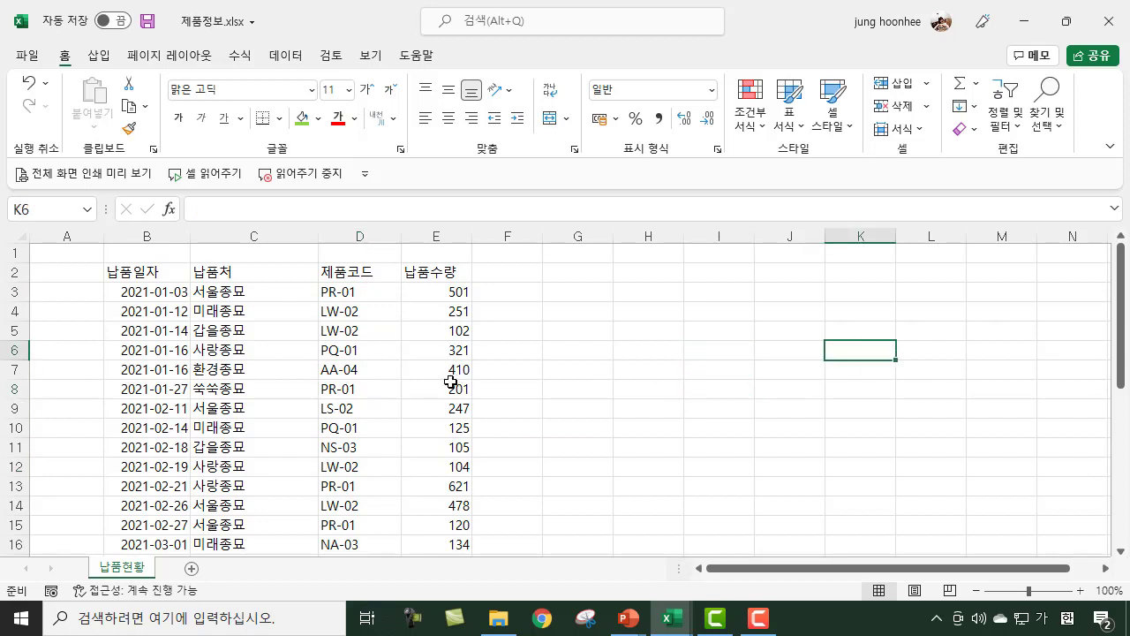
pyautogui.scroll(-1, 475, 400)
pyautogui.scroll(-8, 476, 400)
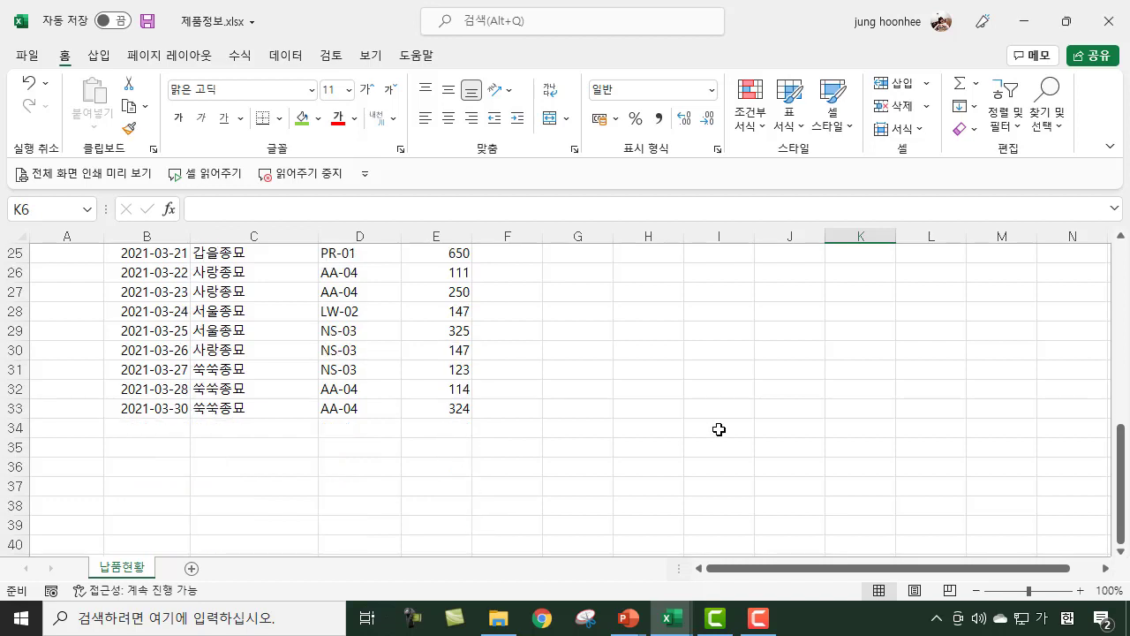
pyautogui.scroll(8, 719, 429)
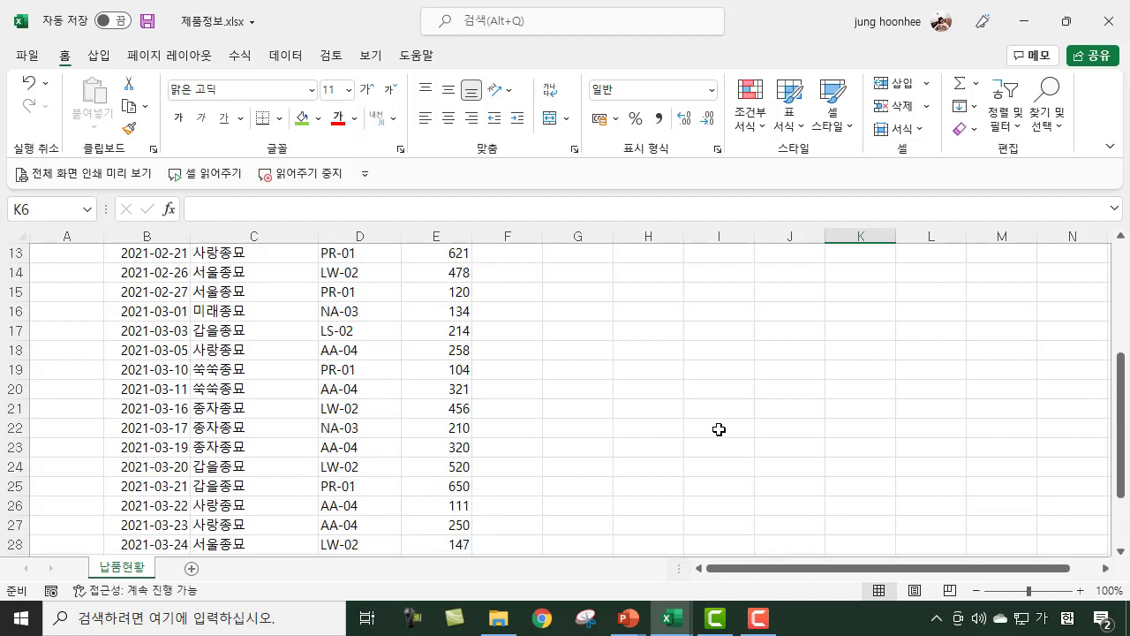
# Step: Enlarge the sheet to 130% and enter the label 합계 in cell I4
pyautogui.click(670, 331)
pyautogui.keyDown('ctrl'); pyautogui.scroll(3, 873, 398); pyautogui.keyUp('ctrl')
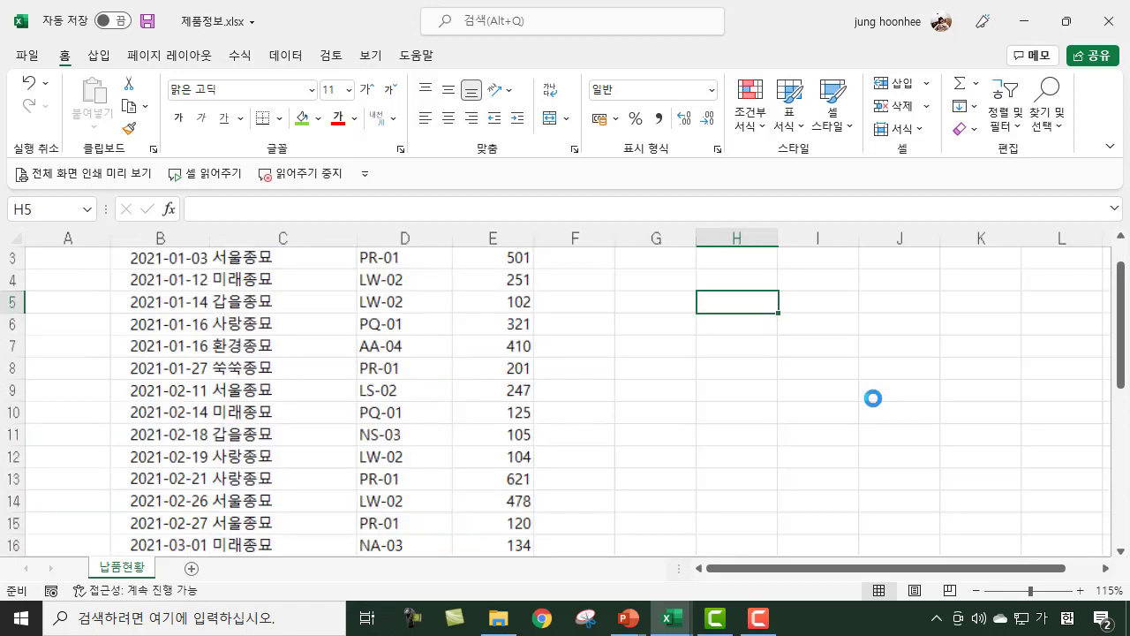
pyautogui.moveTo(817, 576); pyautogui.dragTo(995, 576)
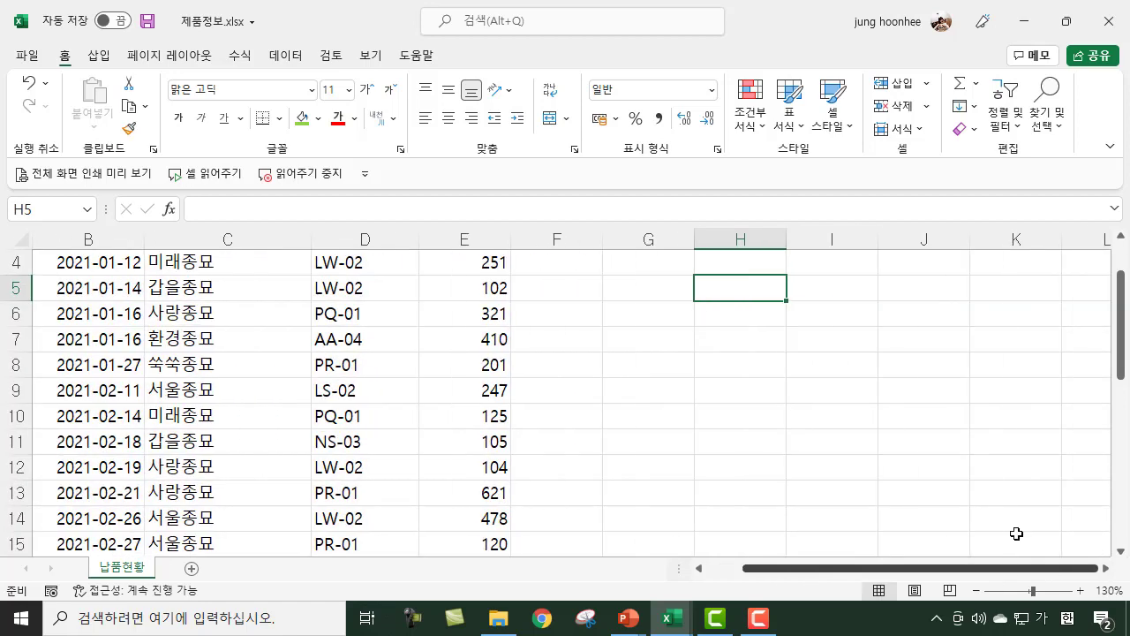
pyautogui.scroll(1, 936, 406)
pyautogui.click(798, 343)
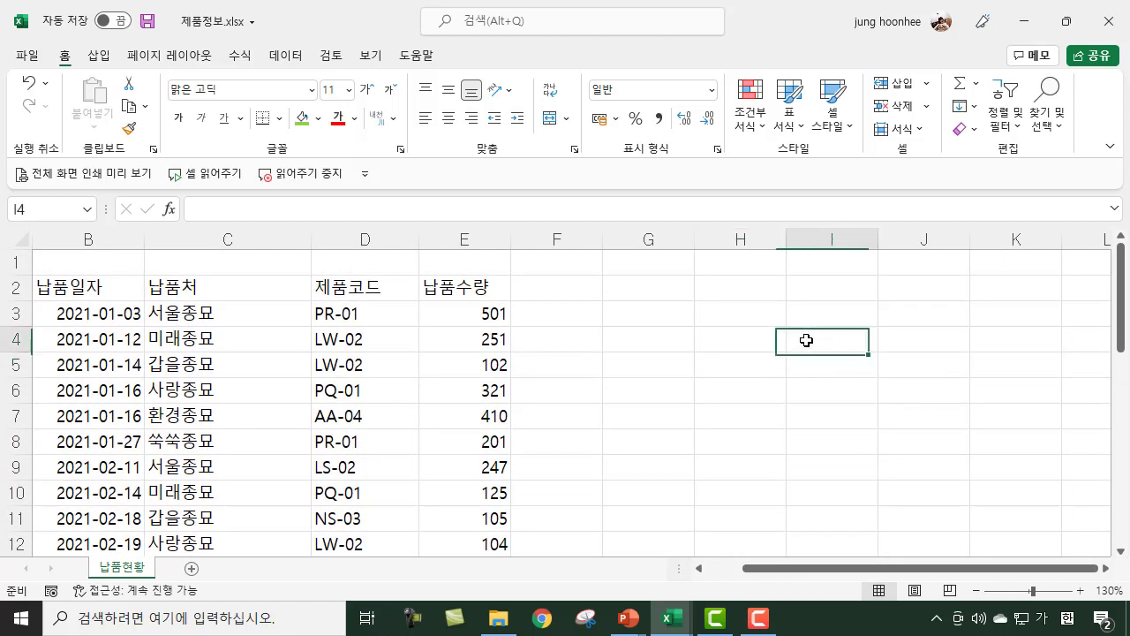
pyautogui.write('합계')
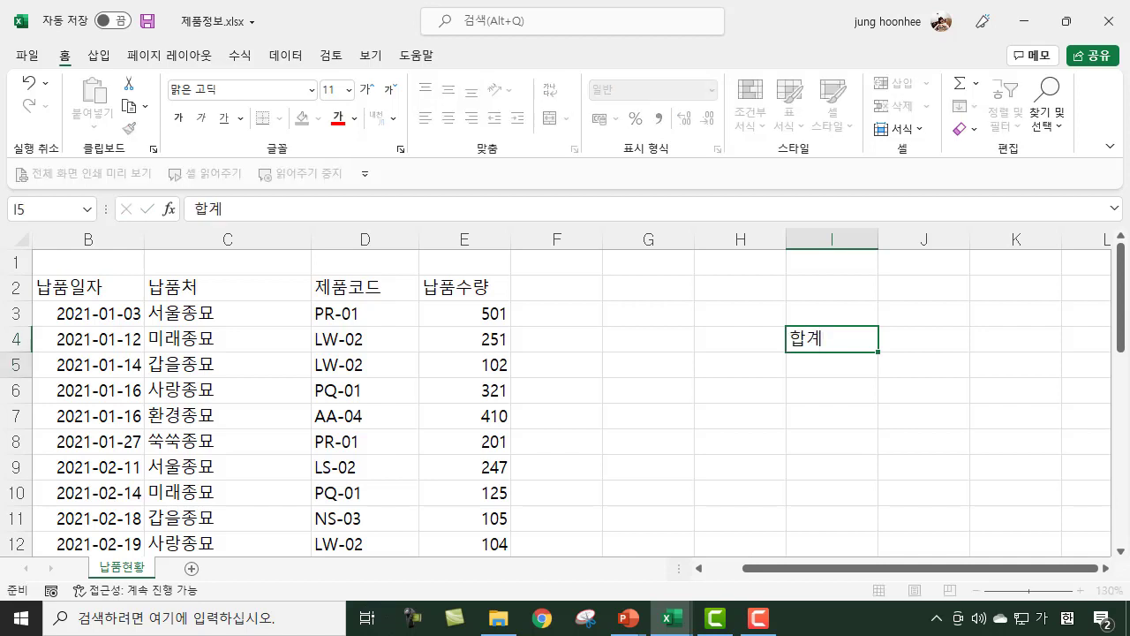
pyautogui.press('Return')
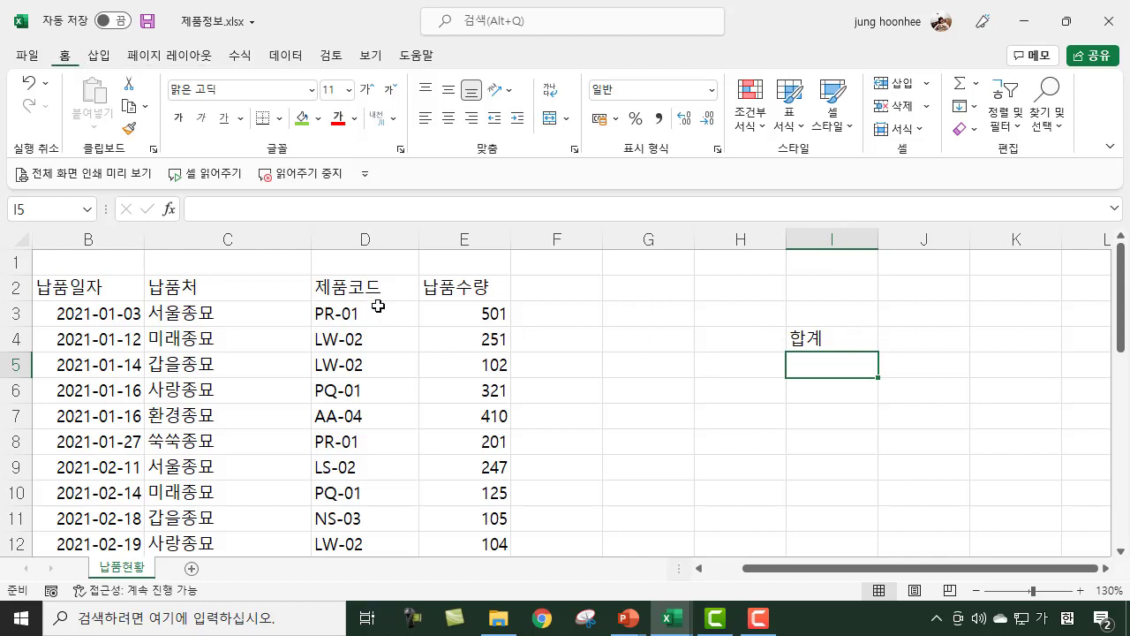
# Step: Total the 납품수량 values in cell I5 with the formula =SUM(E3:E33)
pyautogui.click(960, 89)
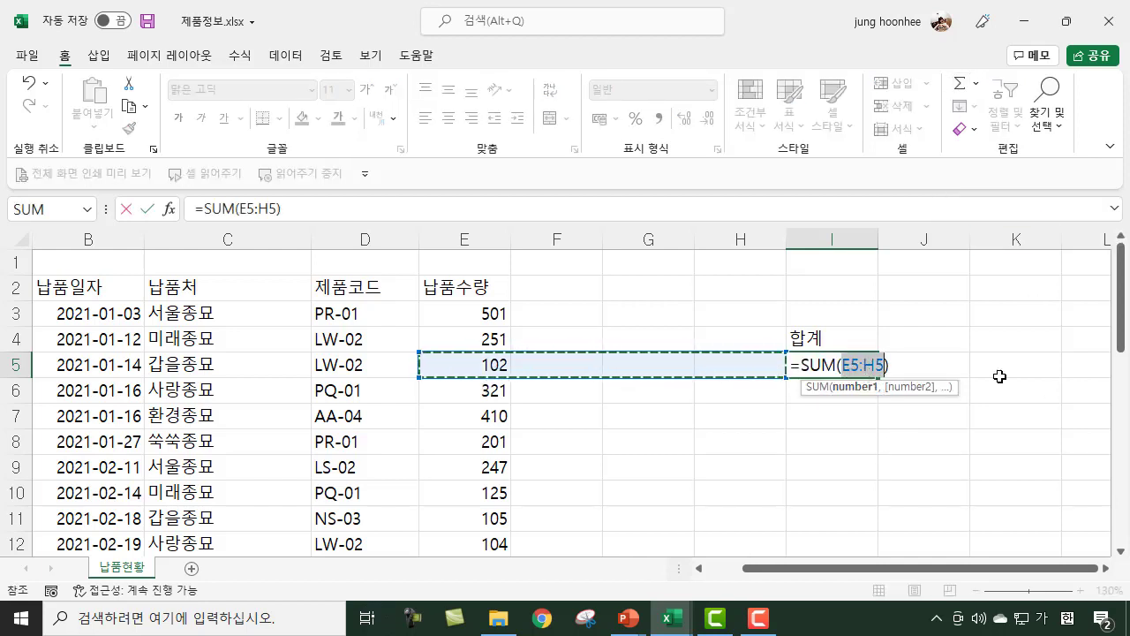
pyautogui.click(475, 312)
pyautogui.scroll(-9, 468, 415)
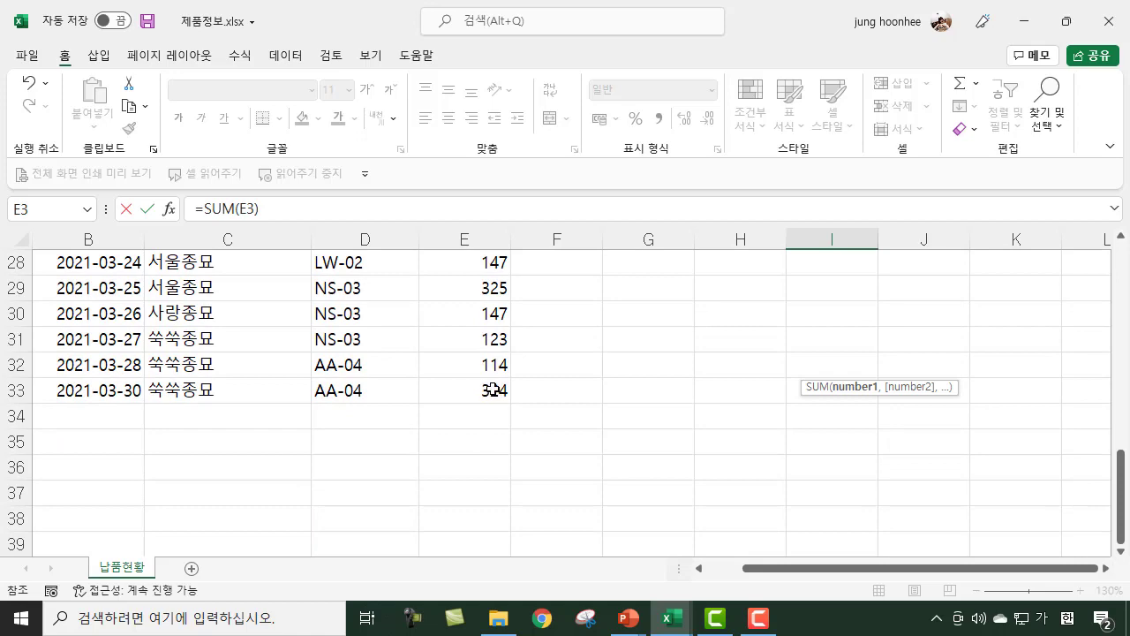
pyautogui.keyDown('shift'); pyautogui.click(492, 390); pyautogui.keyUp('shift')
pyautogui.scroll(9, 630, 424)
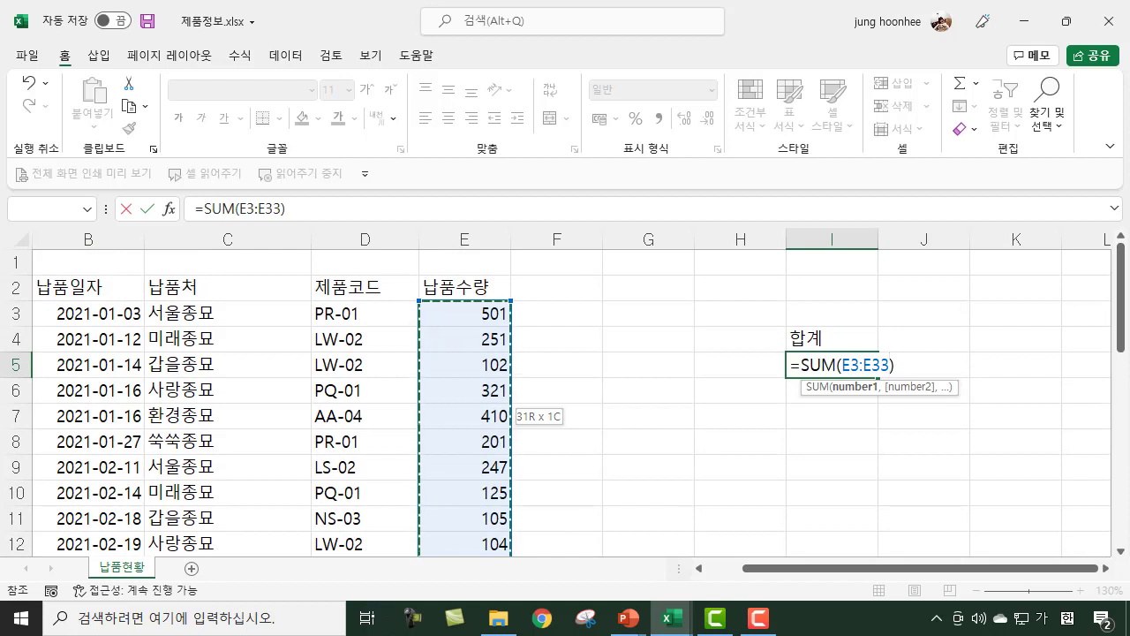
pyautogui.press('Return')
# Step: Check the total in cell I5 and the SUM formula behind it
pyautogui.click(854, 369)
pyautogui.click(863, 404)
pyautogui.click(844, 366)
pyautogui.click(848, 388)
pyautogui.click(825, 366)
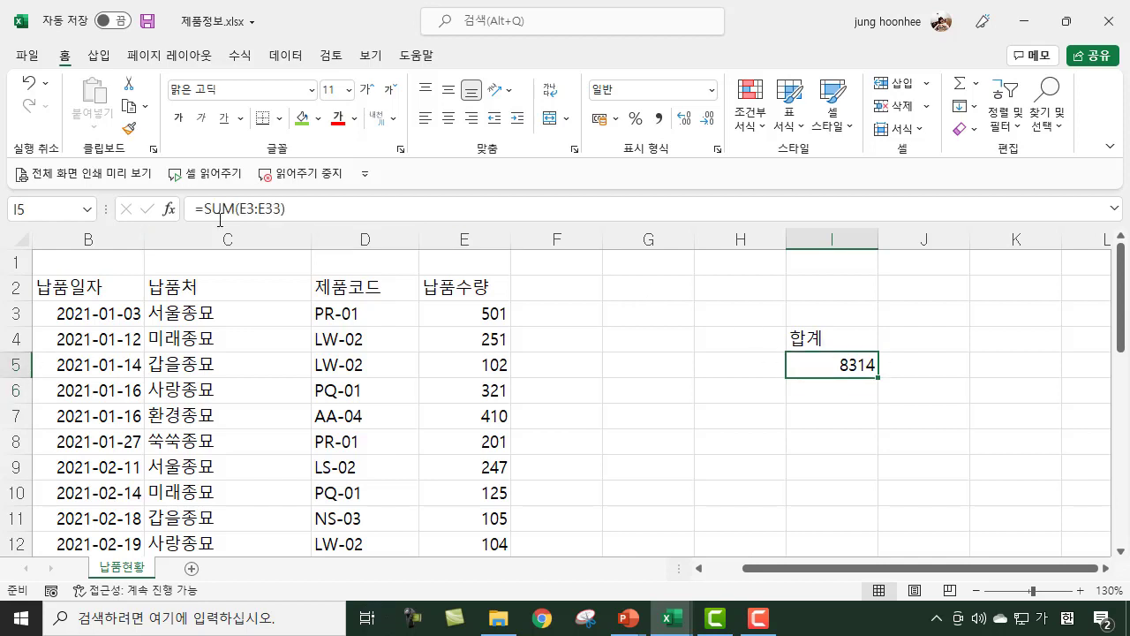
pyautogui.click(860, 436)
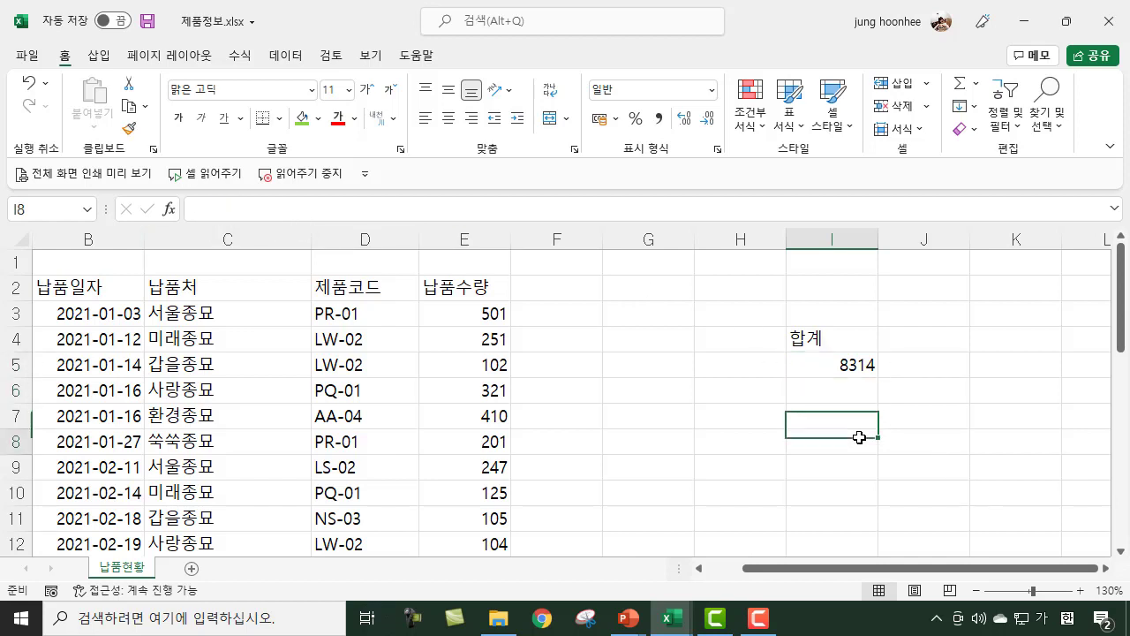
pyautogui.click(856, 361)
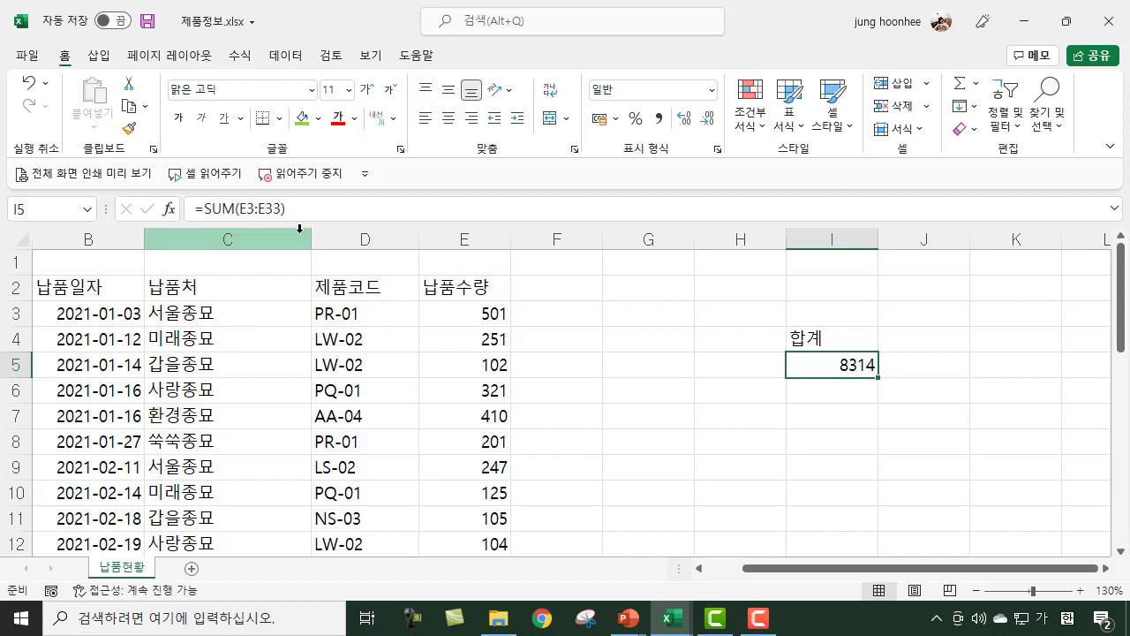
pyautogui.click(820, 394)
pyautogui.click(860, 447)
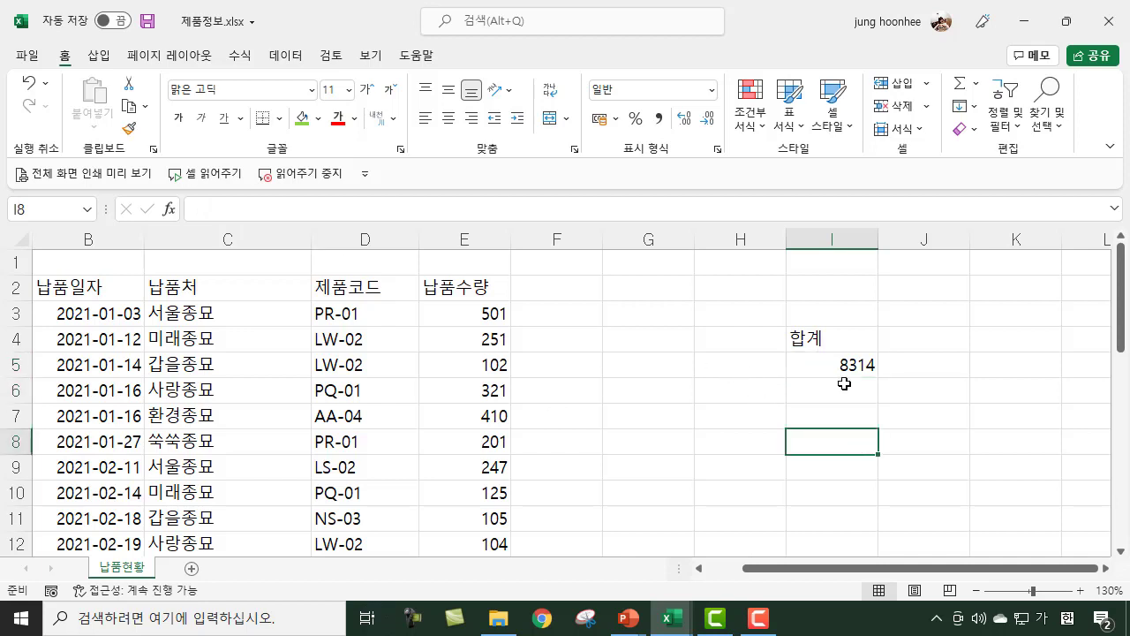
pyautogui.click(848, 362)
pyautogui.click(838, 386)
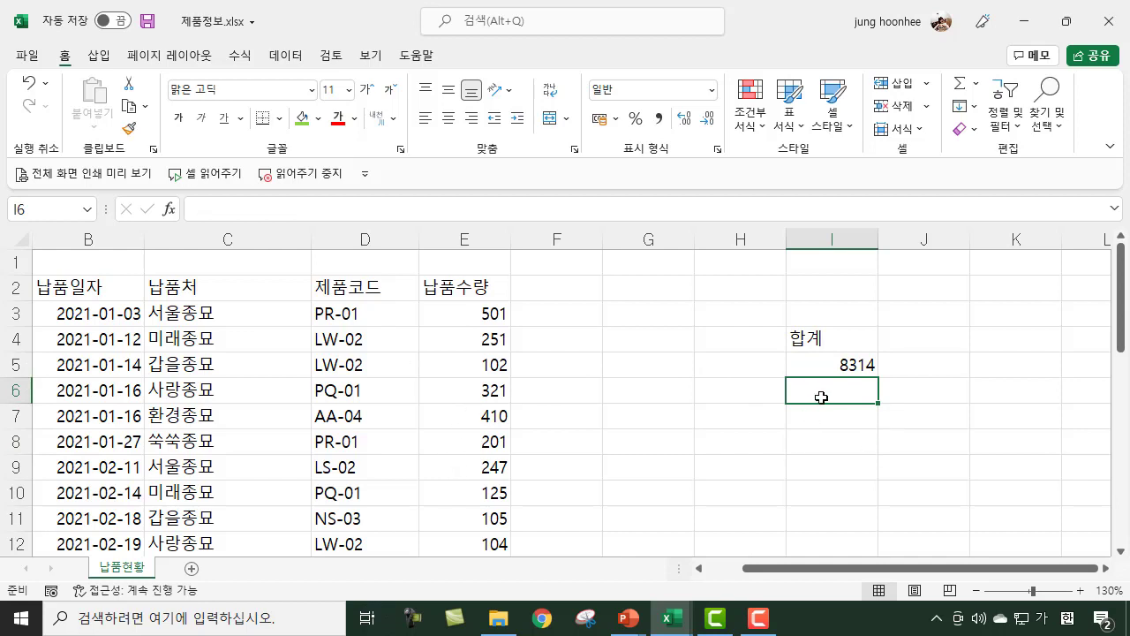
# Step: Enter the product code pr-01 in cell H6
pyautogui.click(736, 396)
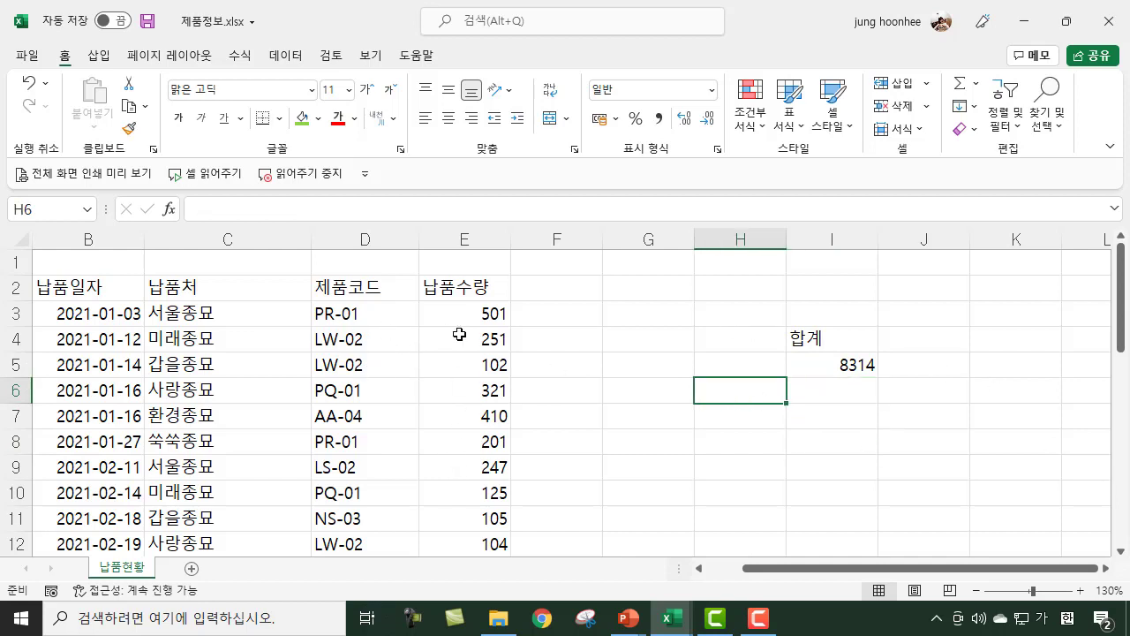
pyautogui.click(821, 435)
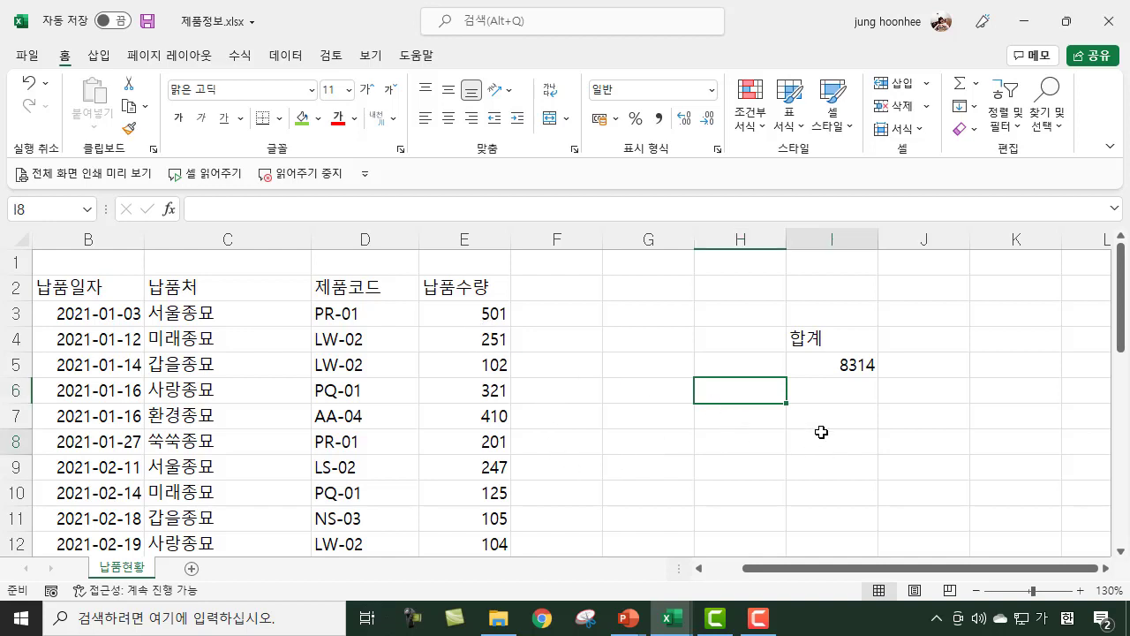
pyautogui.click(746, 389)
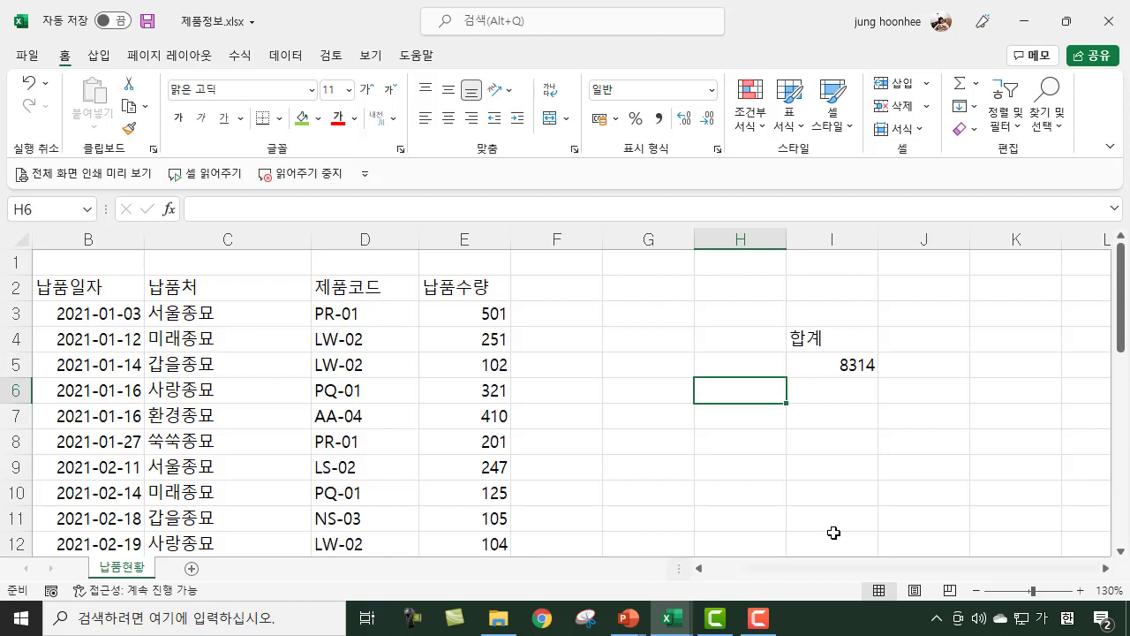
pyautogui.write('ㅎ')
pyautogui.press('BackSpace')
pyautogui.press('Hangul')
pyautogui.write('pr')
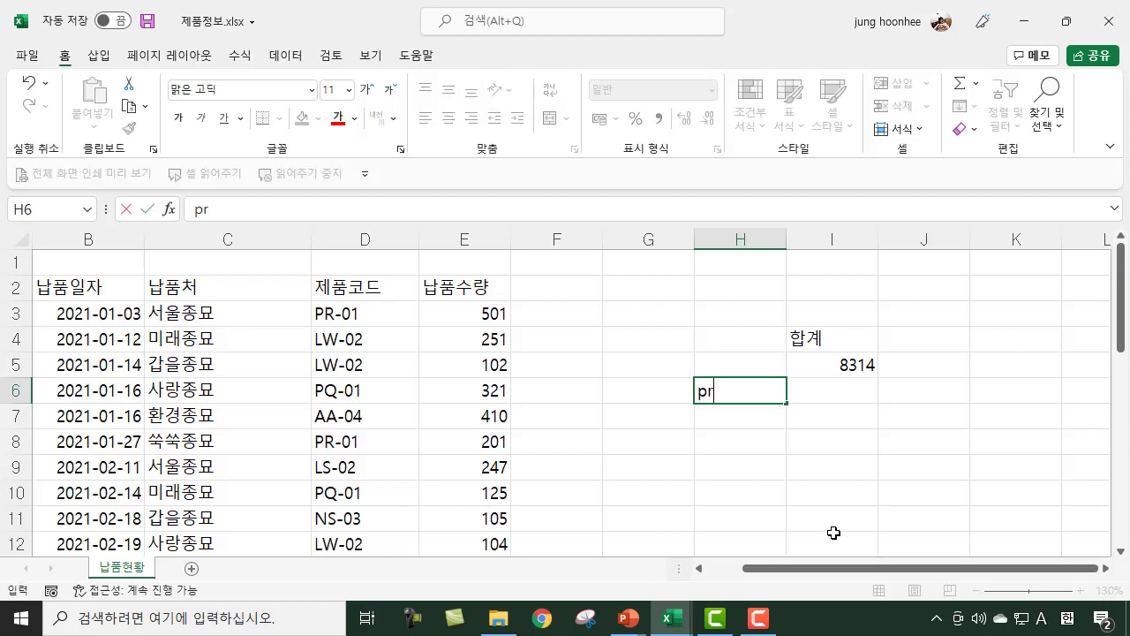
pyautogui.write('-01')
pyautogui.press('Return')
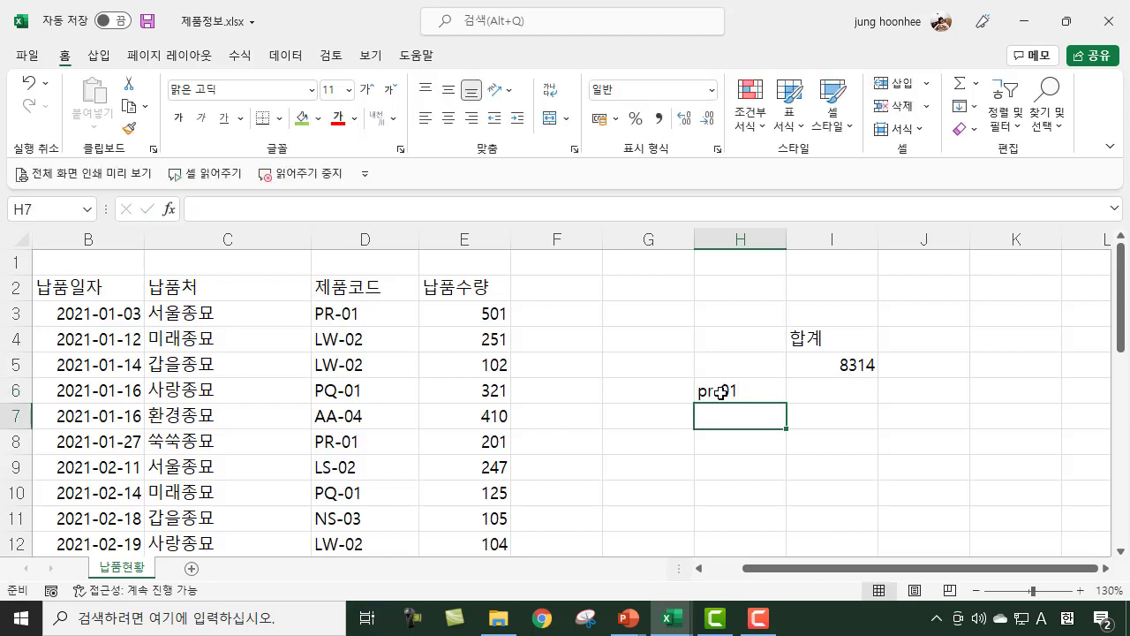
# Step: Compare the code in H6 with the PR-01 quantities in E3 and E8, and select cell I6
pyautogui.click(721, 392)
pyautogui.click(483, 313)
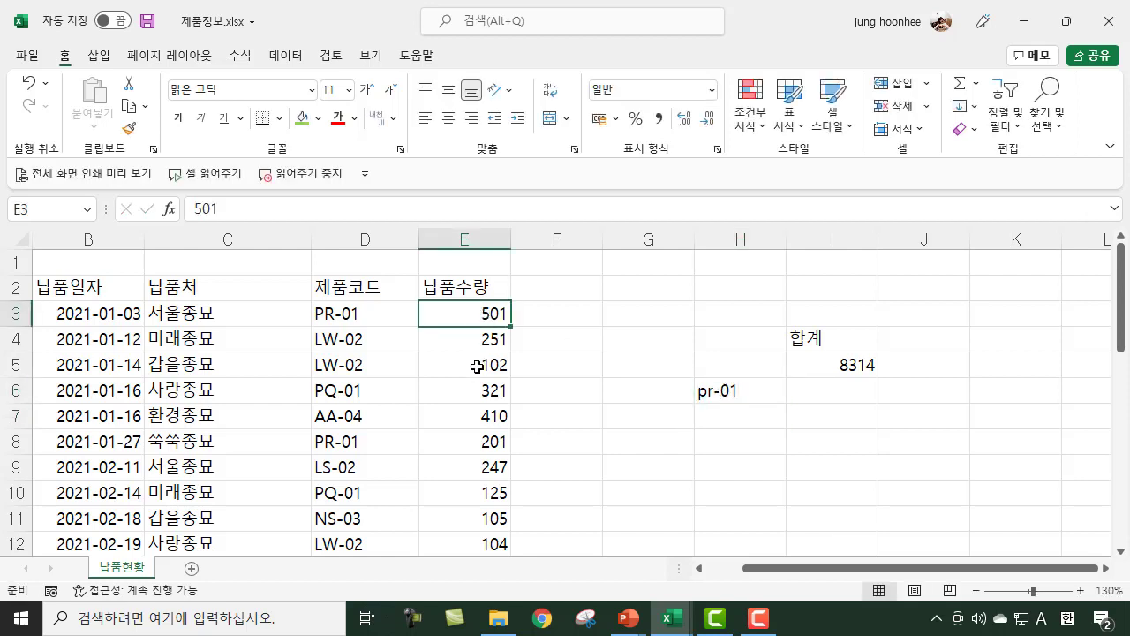
pyautogui.click(486, 439)
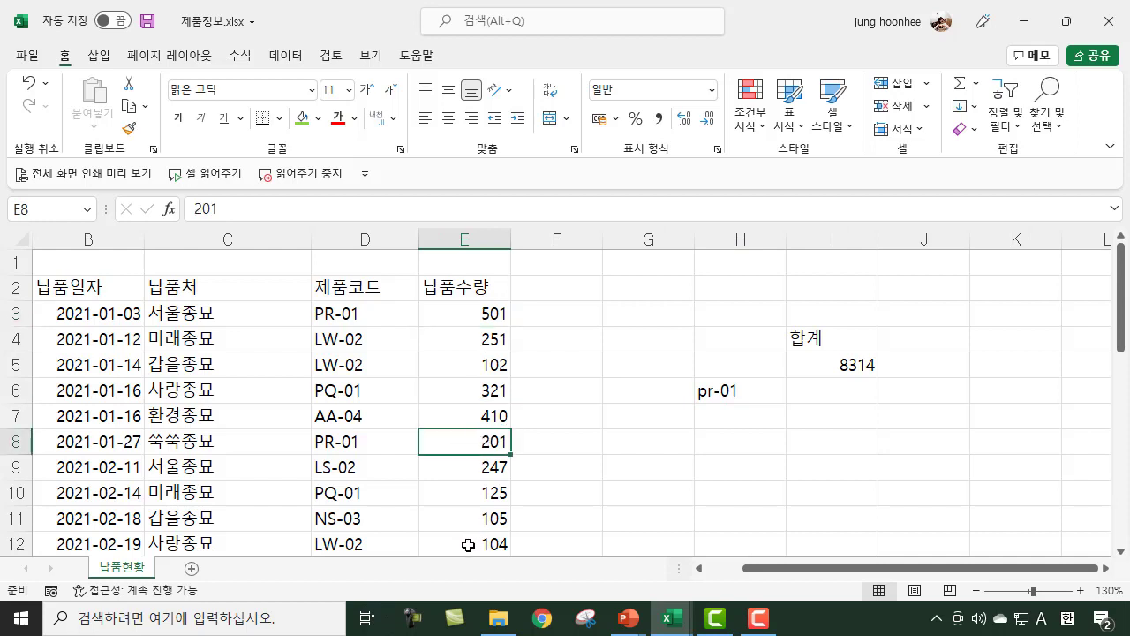
pyautogui.click(831, 390)
pyautogui.click(792, 442)
pyautogui.click(728, 391)
pyautogui.click(799, 394)
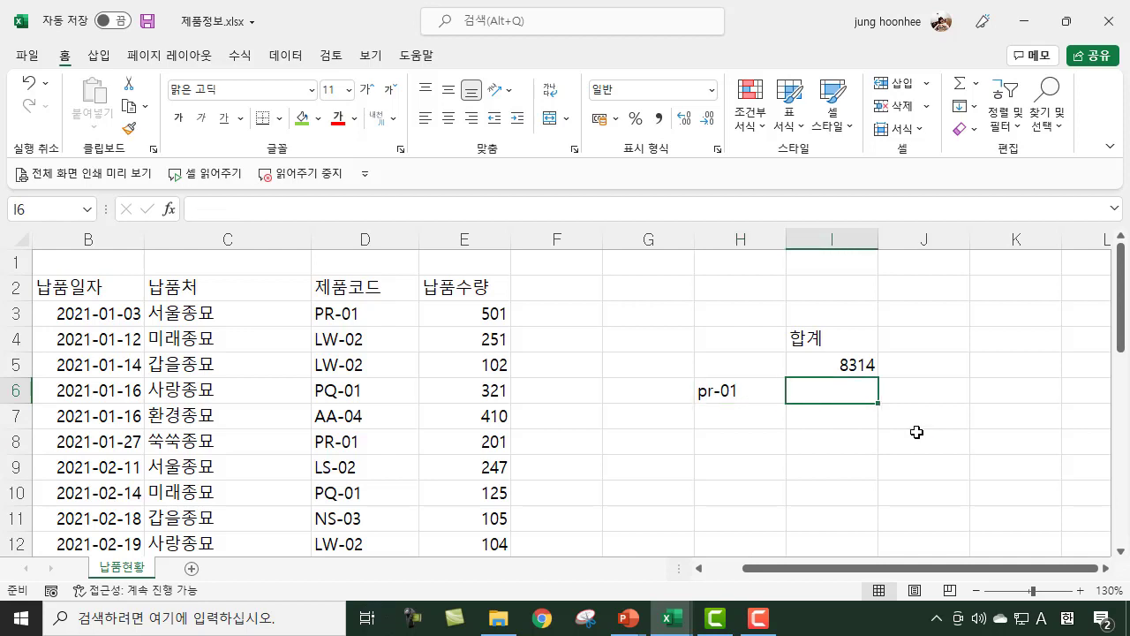
# Step: Start a SUMIF formula in cell I6, beside the pr-01 code
pyautogui.click(851, 421)
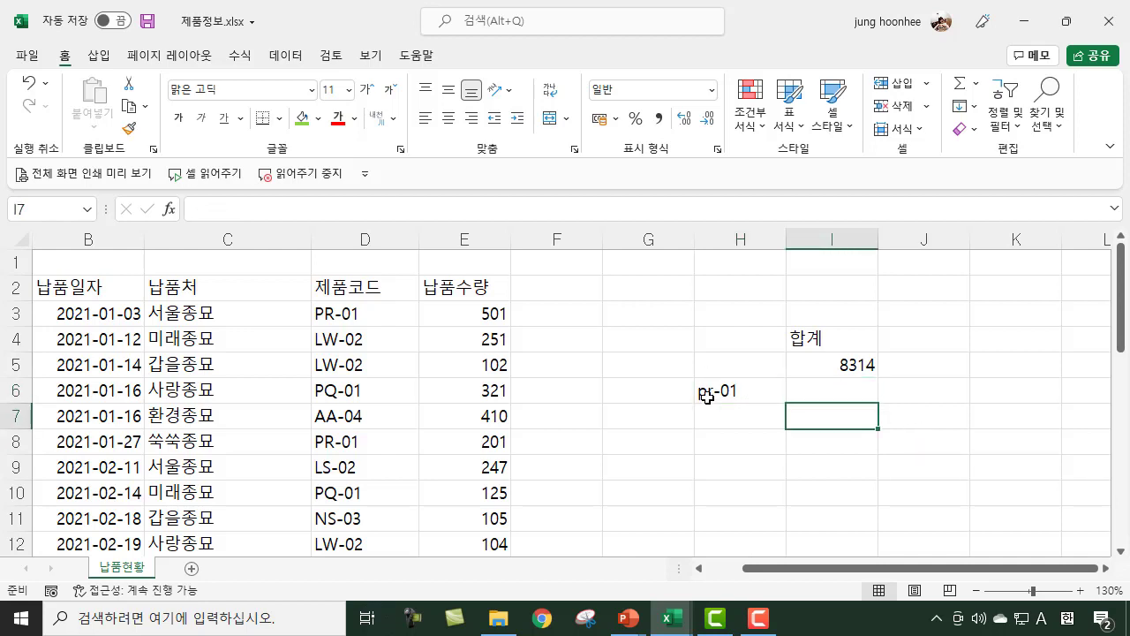
pyautogui.click(705, 391)
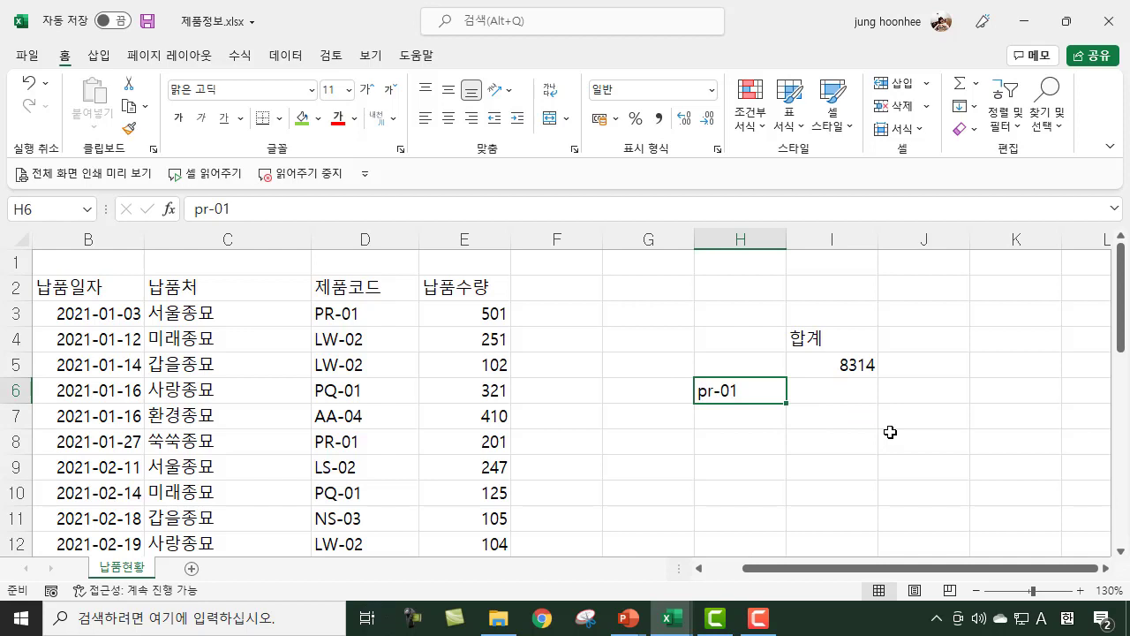
pyautogui.click(844, 394)
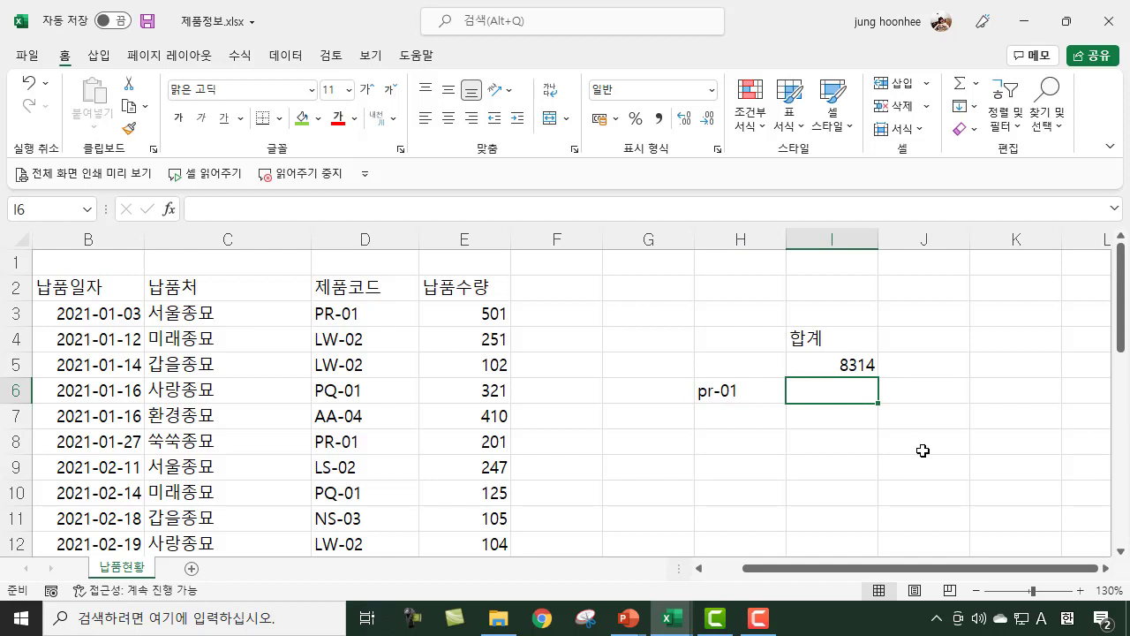
pyautogui.write('=')
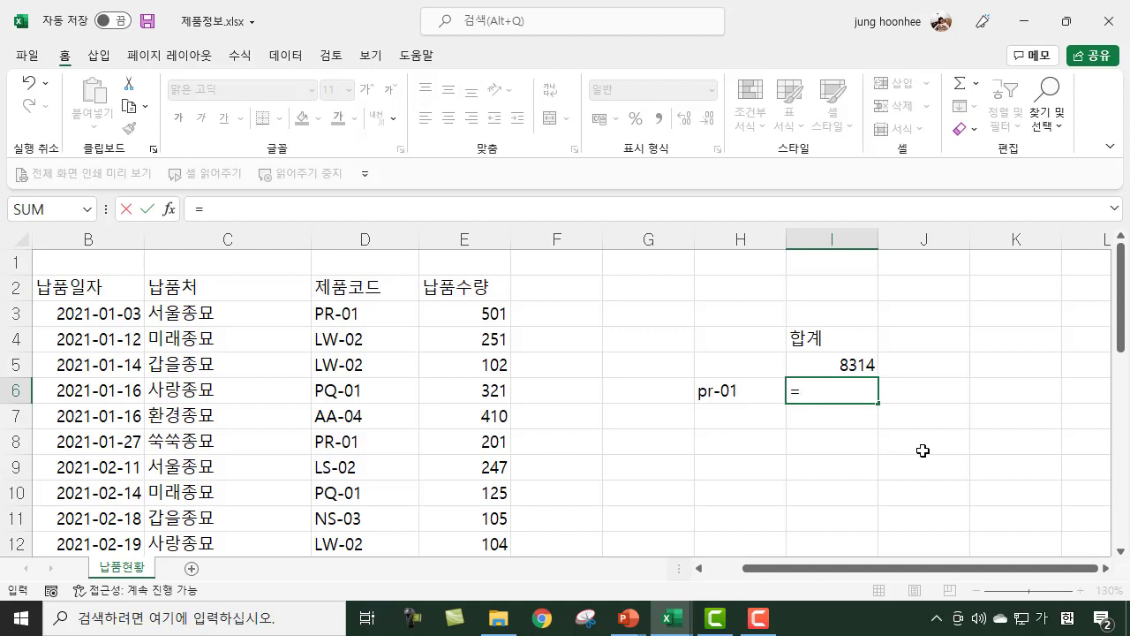
pyautogui.write('ㄴ')
pyautogui.press('BackSpace')
pyautogui.write('sum')
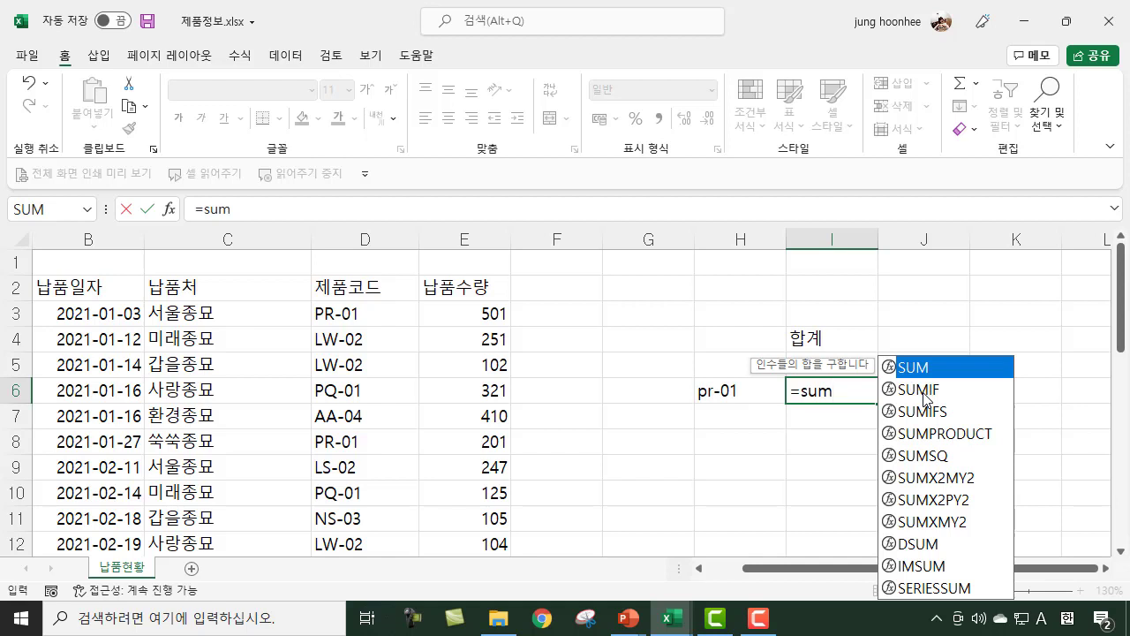
pyautogui.doubleClick(924, 398)
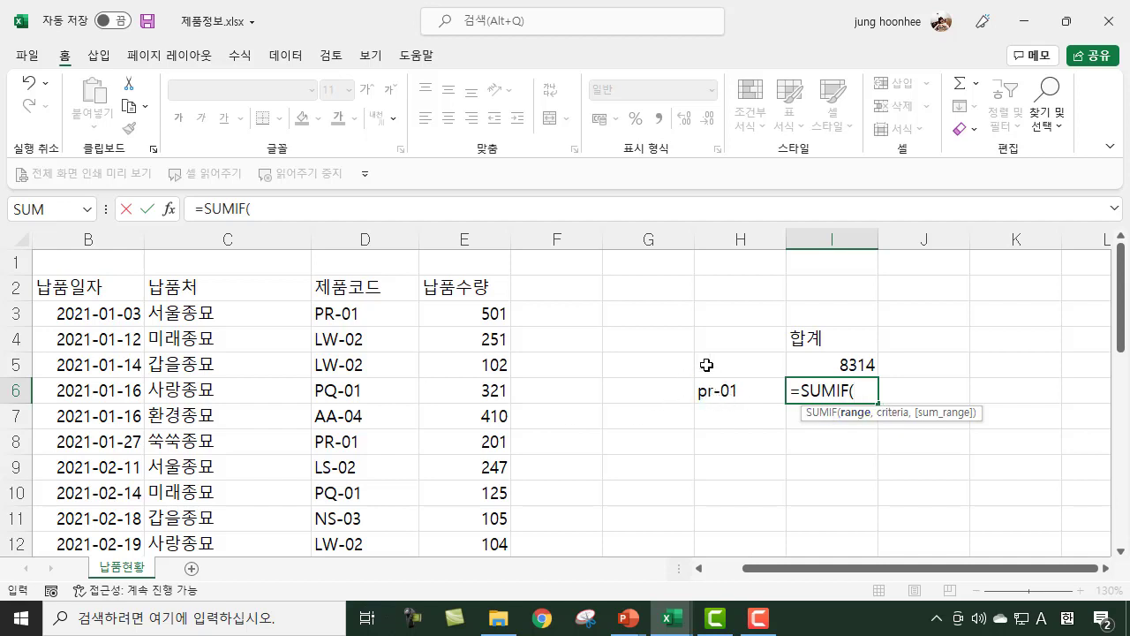
# Step: Set the criteria range of the I6 SUMIF formula to the product codes in D3:D33
pyautogui.click(338, 313)
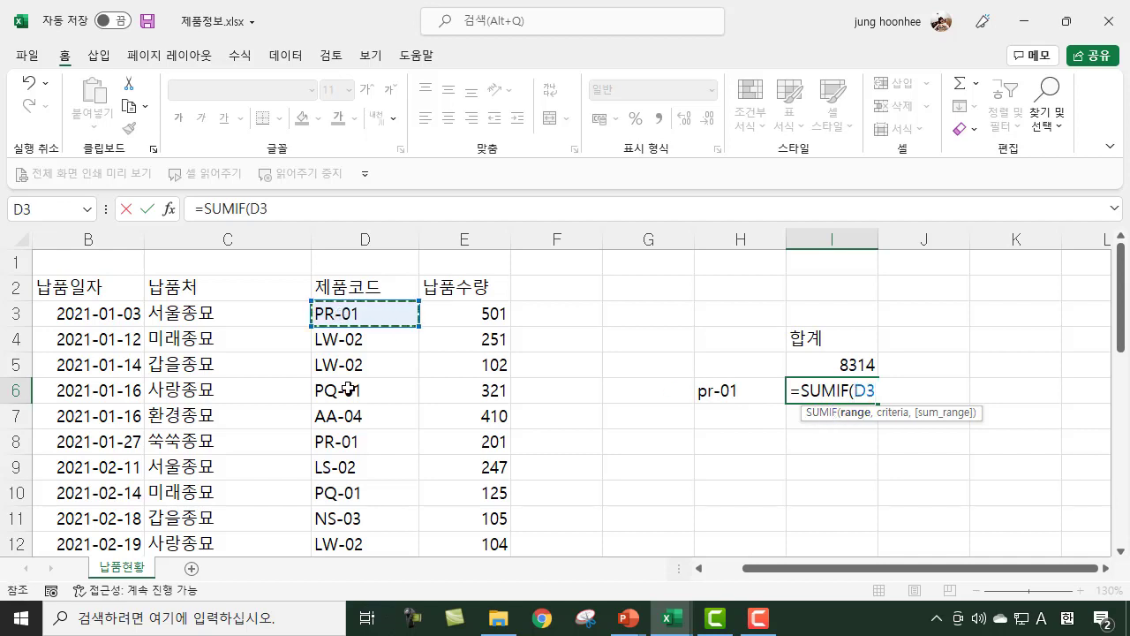
pyautogui.scroll(-2, 356, 475)
pyautogui.scroll(-1, 356, 474)
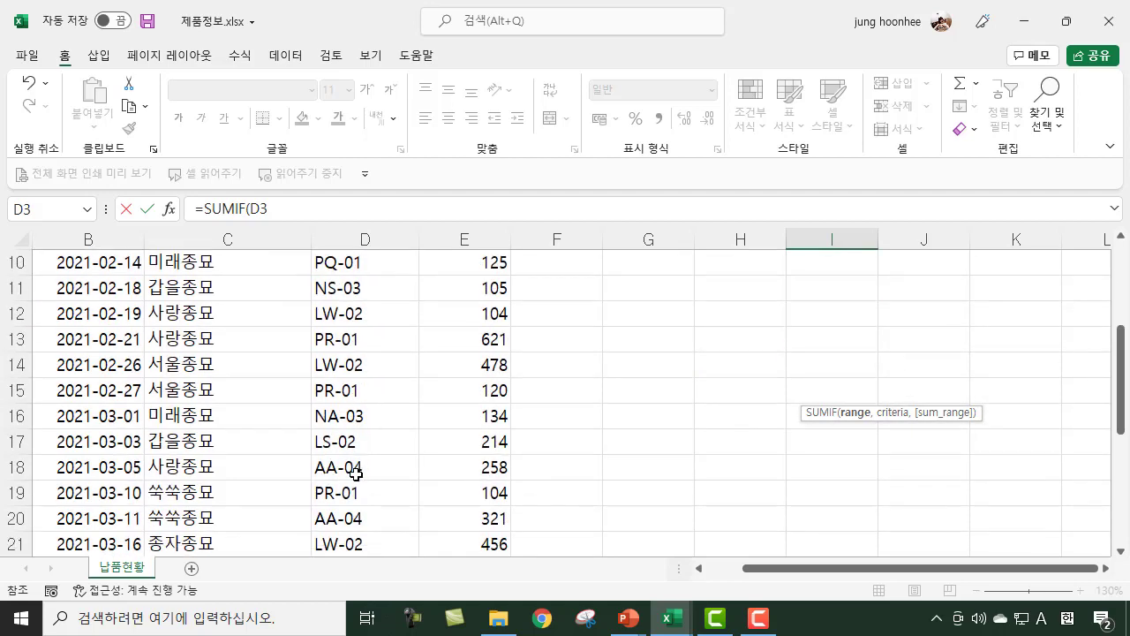
pyautogui.scroll(3, 356, 474)
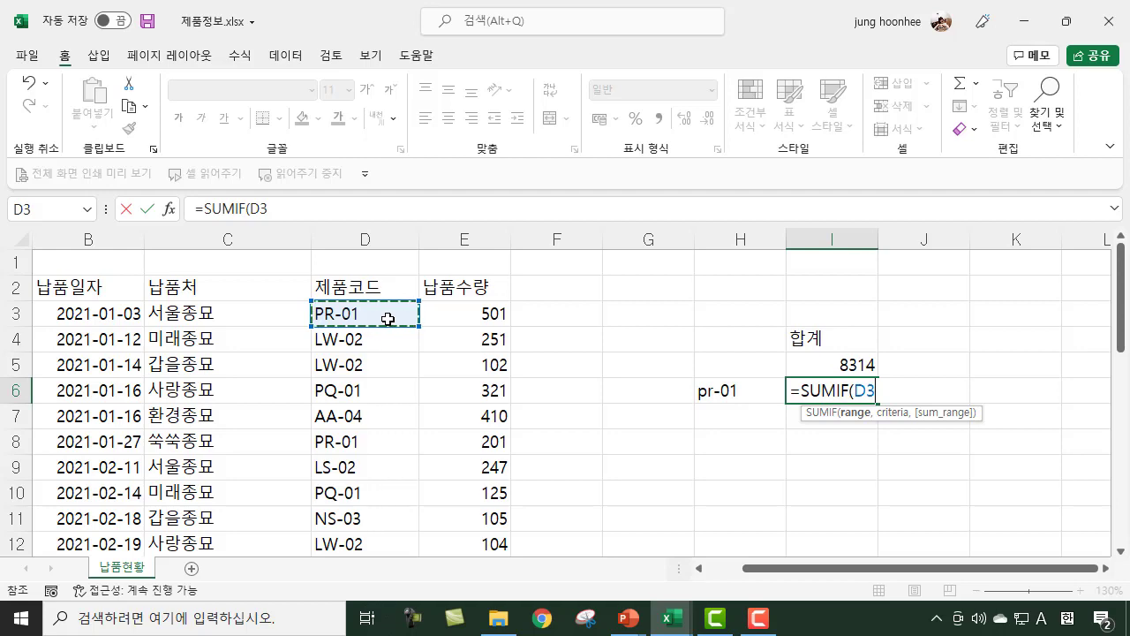
pyautogui.hotkey('ctrl', 'shift', 'Down')
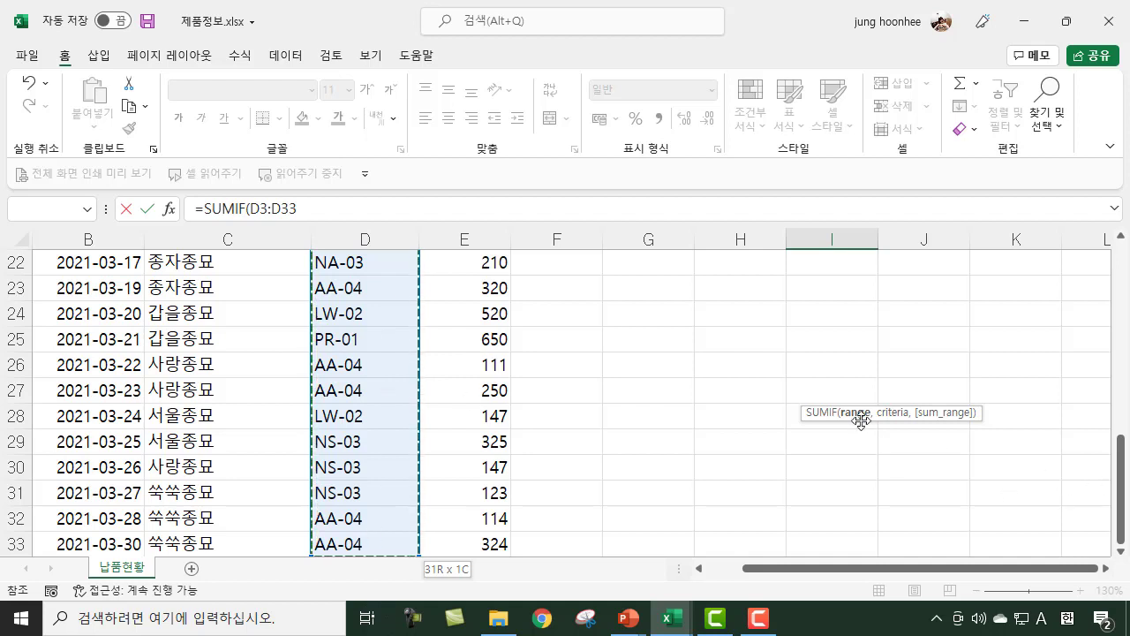
pyautogui.click(304, 209)
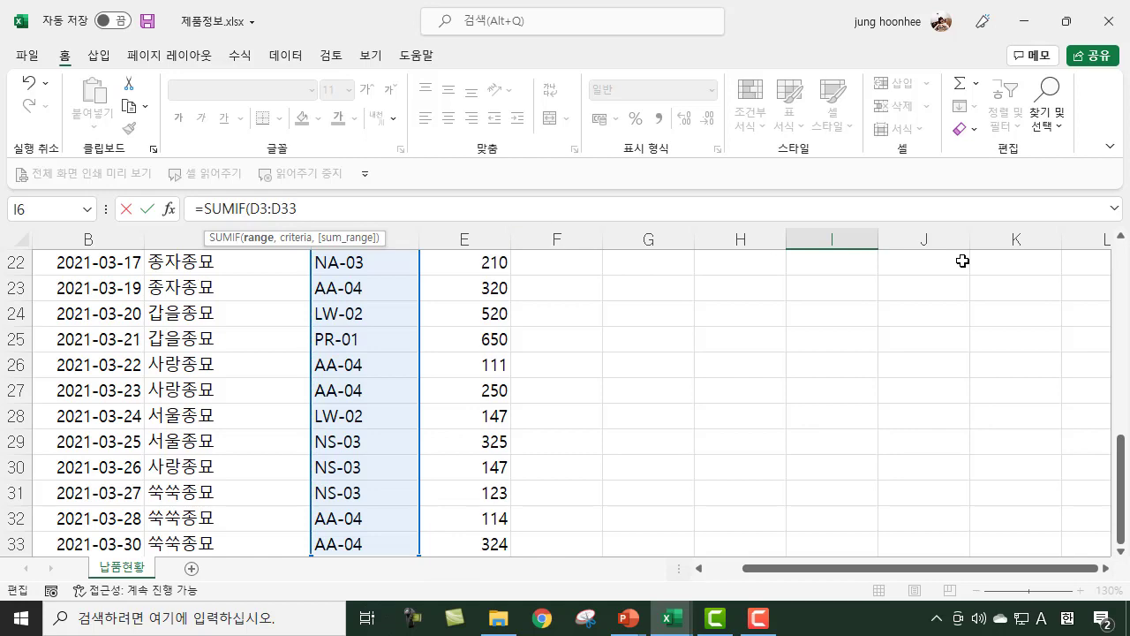
pyautogui.write(',')
# Step: Use cell H6, holding the pr-01 code, as the criteria of the SUMIF formula
pyautogui.scroll(6, 955, 427)
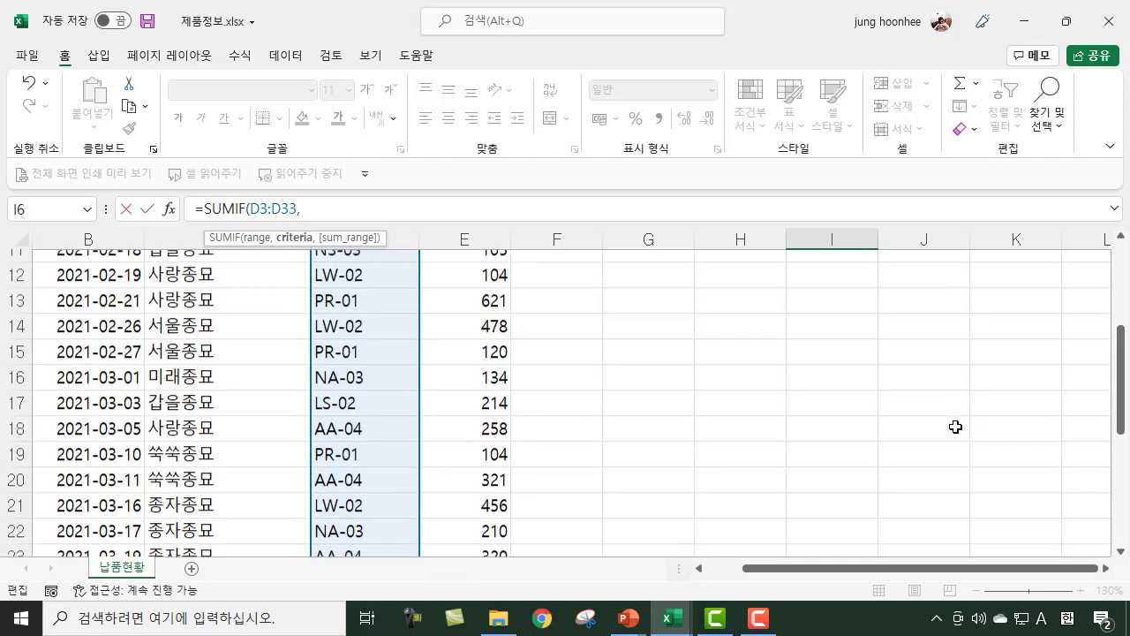
pyautogui.scroll(1, 955, 426)
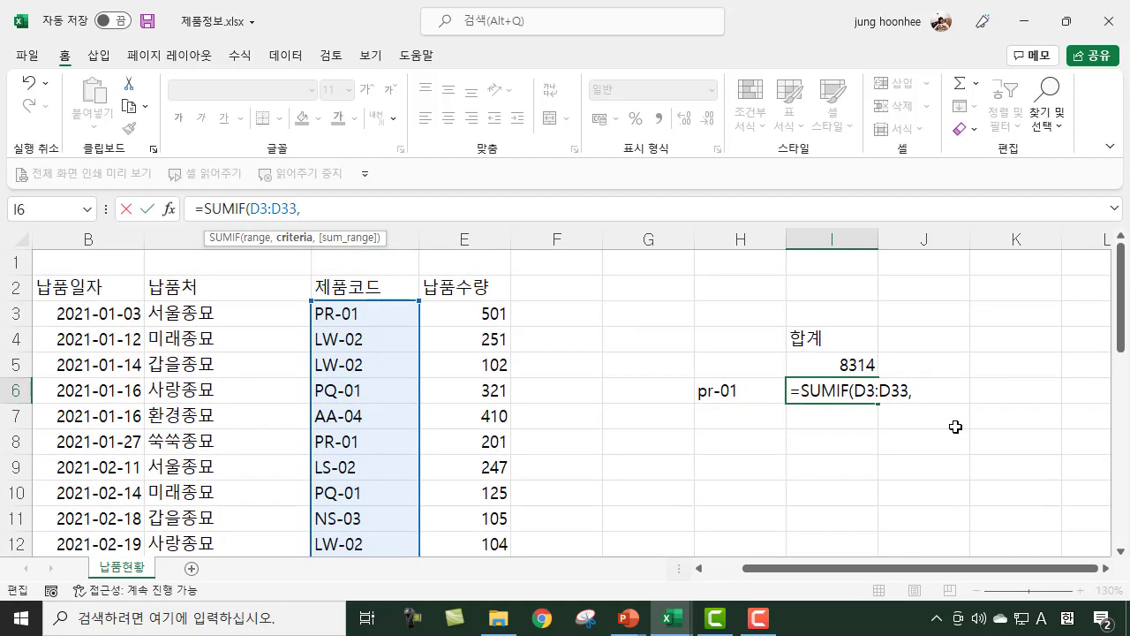
pyautogui.click(715, 391)
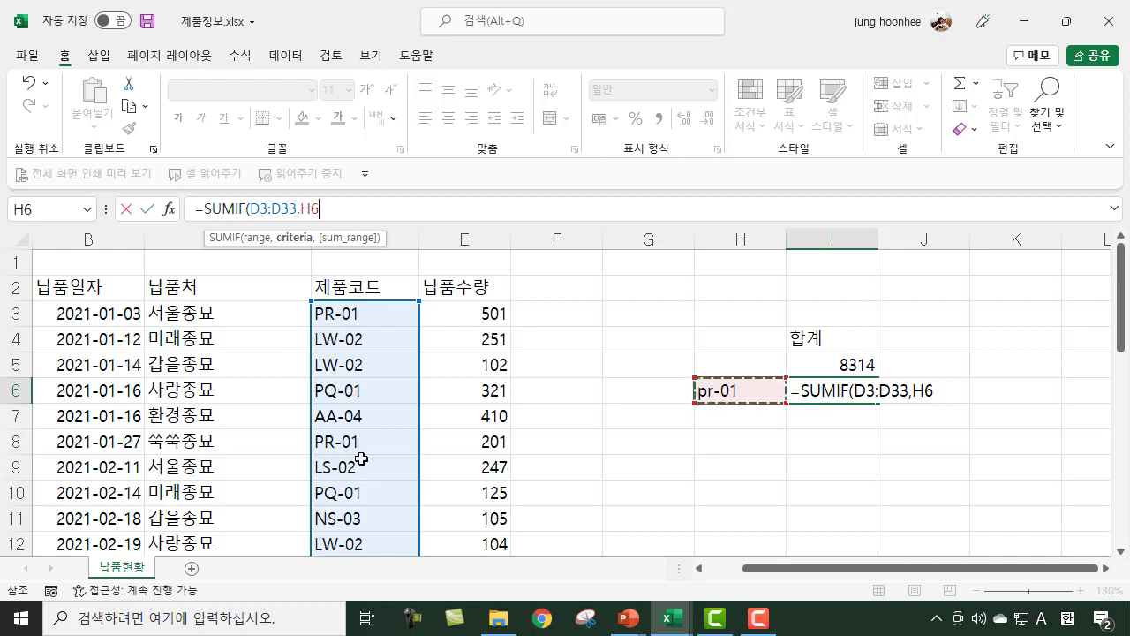
pyautogui.click(943, 389)
pyautogui.write(',')
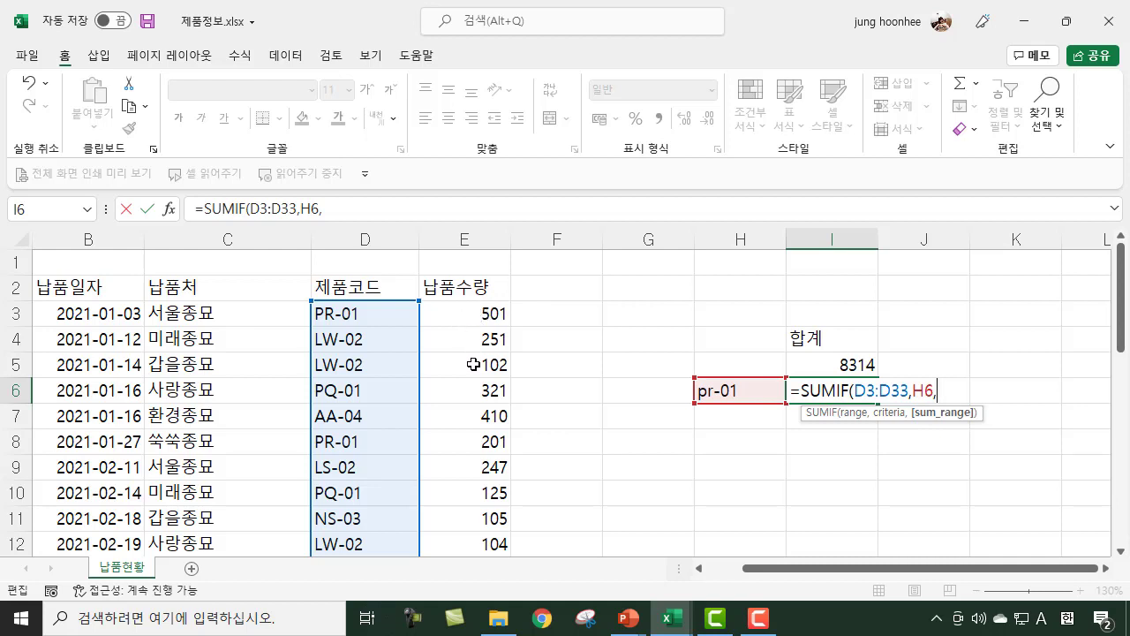
# Step: Set the sum range to the 납품수량 values in E3:E33 and complete the formula =SUMIF(D3:D33,H6,E3:E33)
pyautogui.click(485, 311)
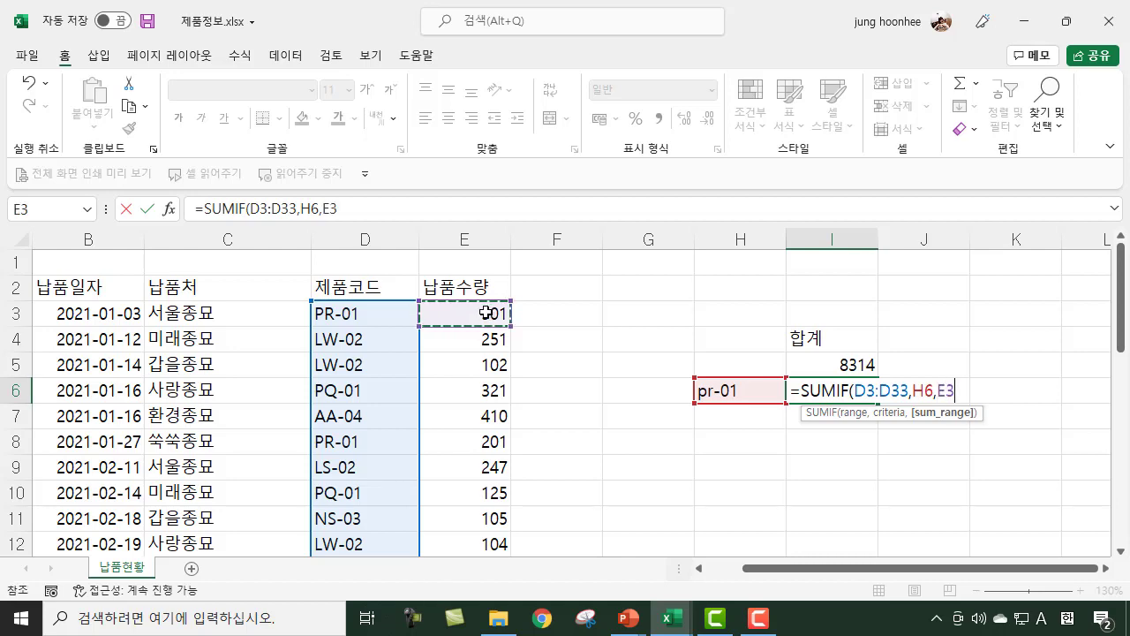
pyautogui.scroll(-7, 487, 308)
pyautogui.moveTo(485, 311); pyautogui.dragTo(528, 530)
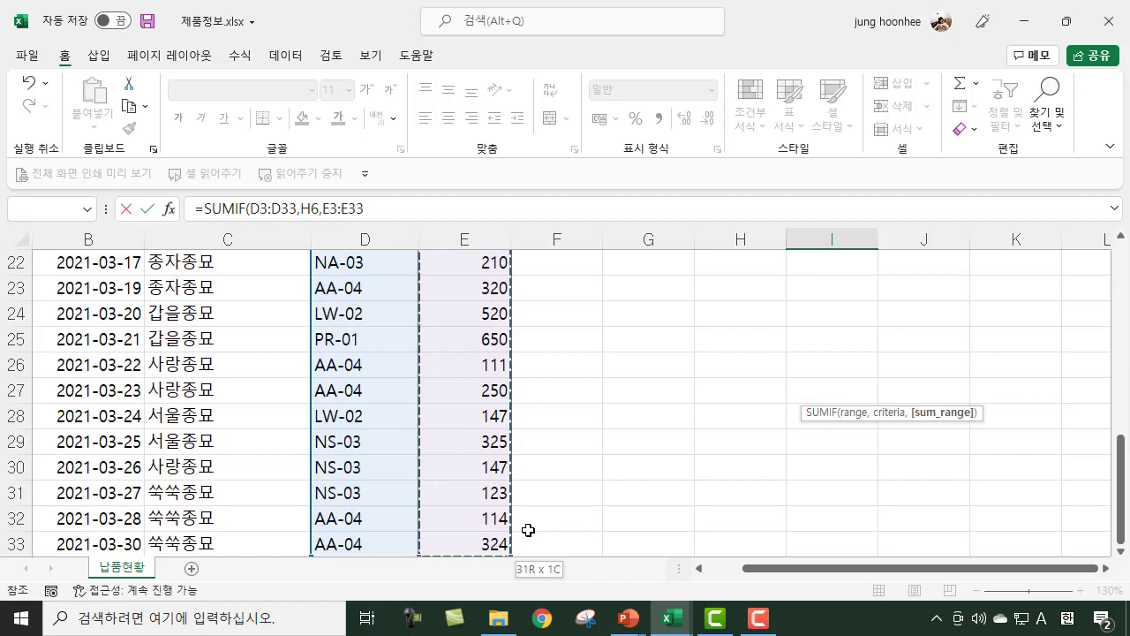
pyautogui.click(375, 210)
pyautogui.write(')')
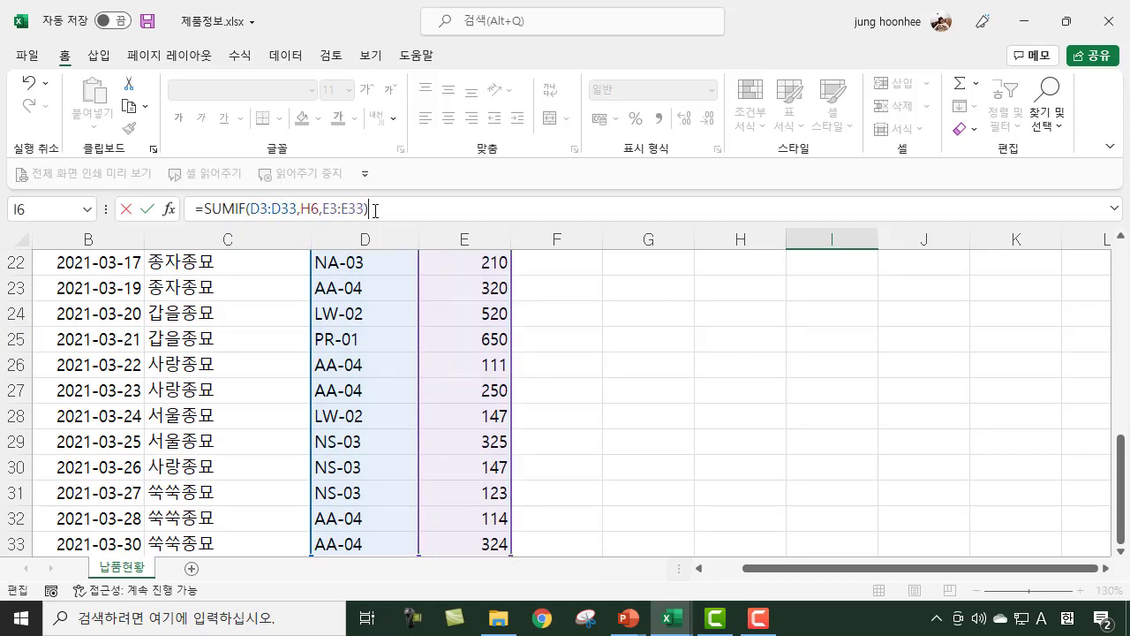
pyautogui.press('Return')
# Step: Compare the overall SUM formula in I5 with the conditional SUMIF formula in I6 and its criteria cell H6
pyautogui.scroll(2, 948, 398)
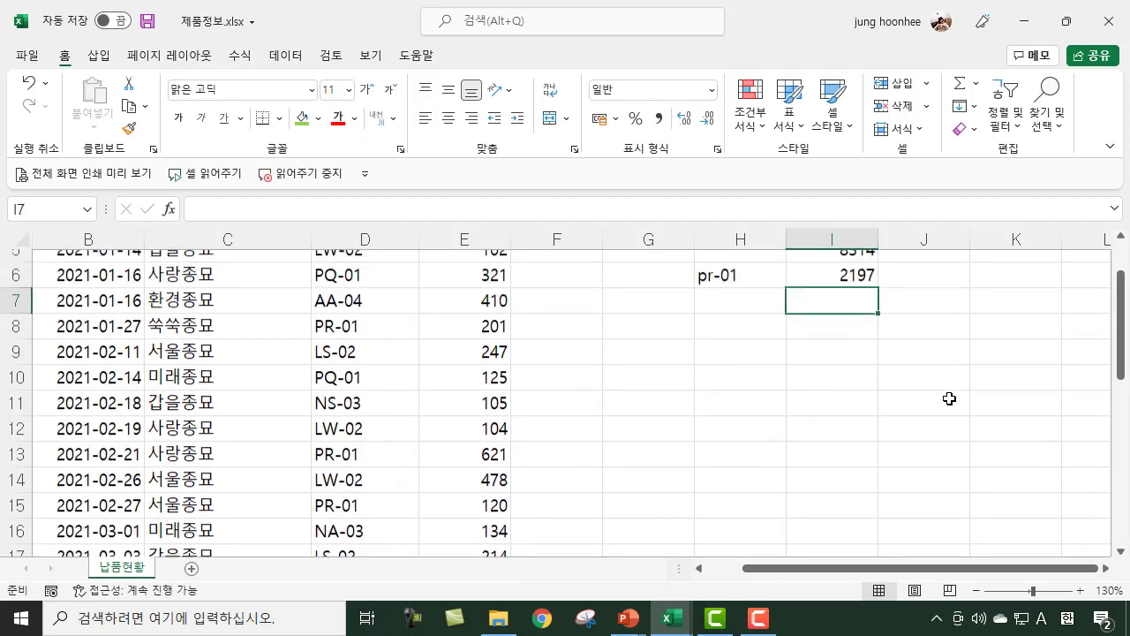
pyautogui.click(722, 392)
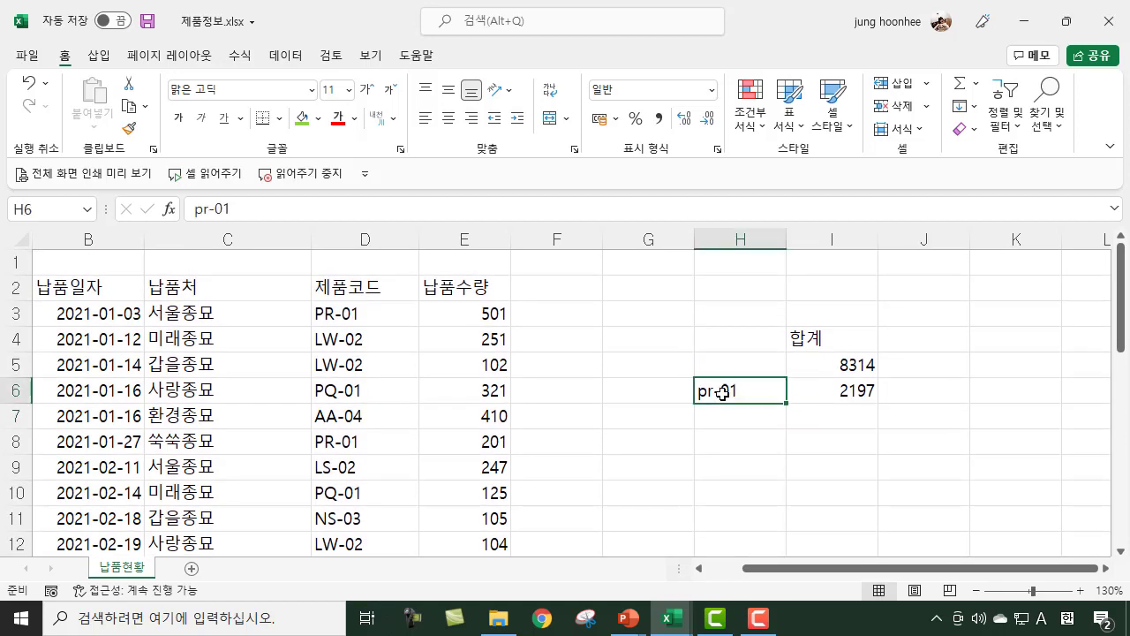
pyautogui.click(854, 395)
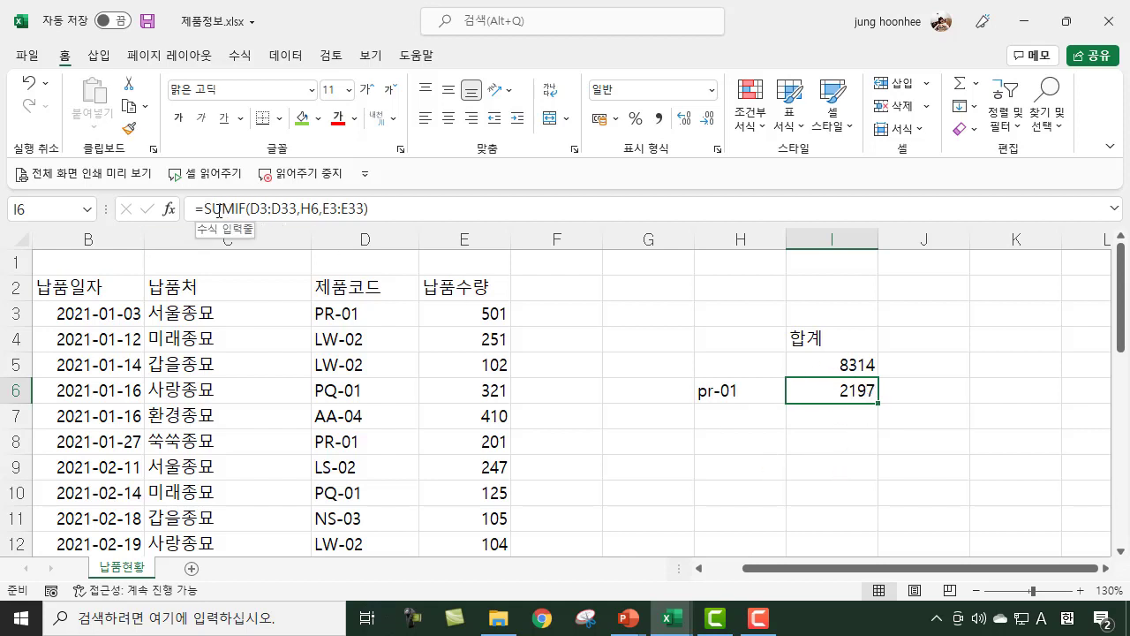
pyautogui.click(733, 422)
pyautogui.click(848, 400)
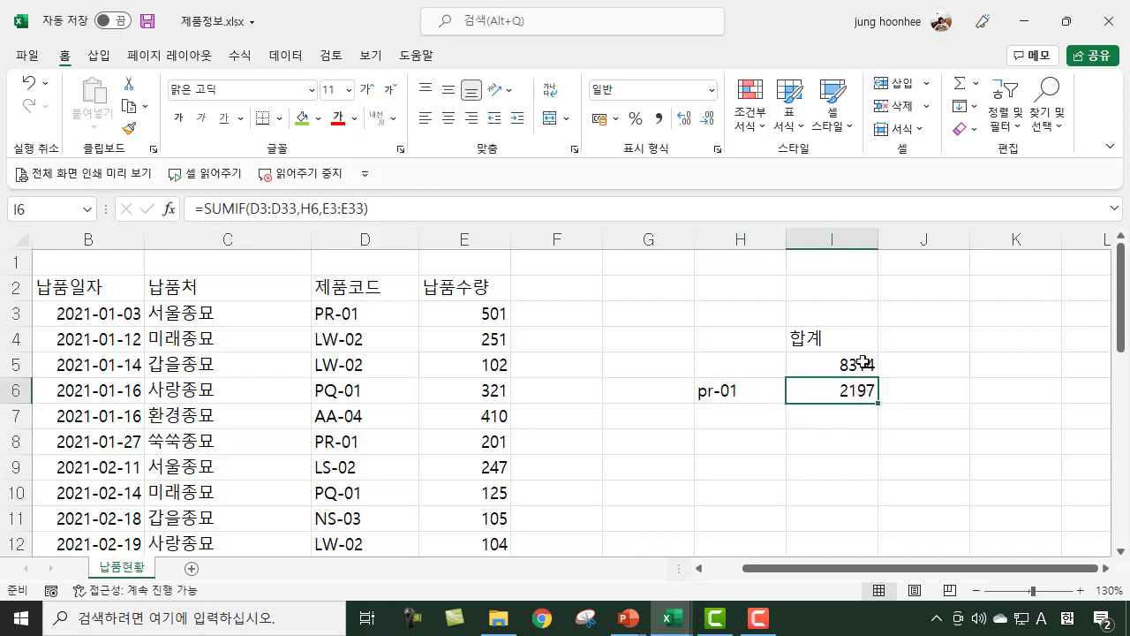
pyautogui.click(852, 365)
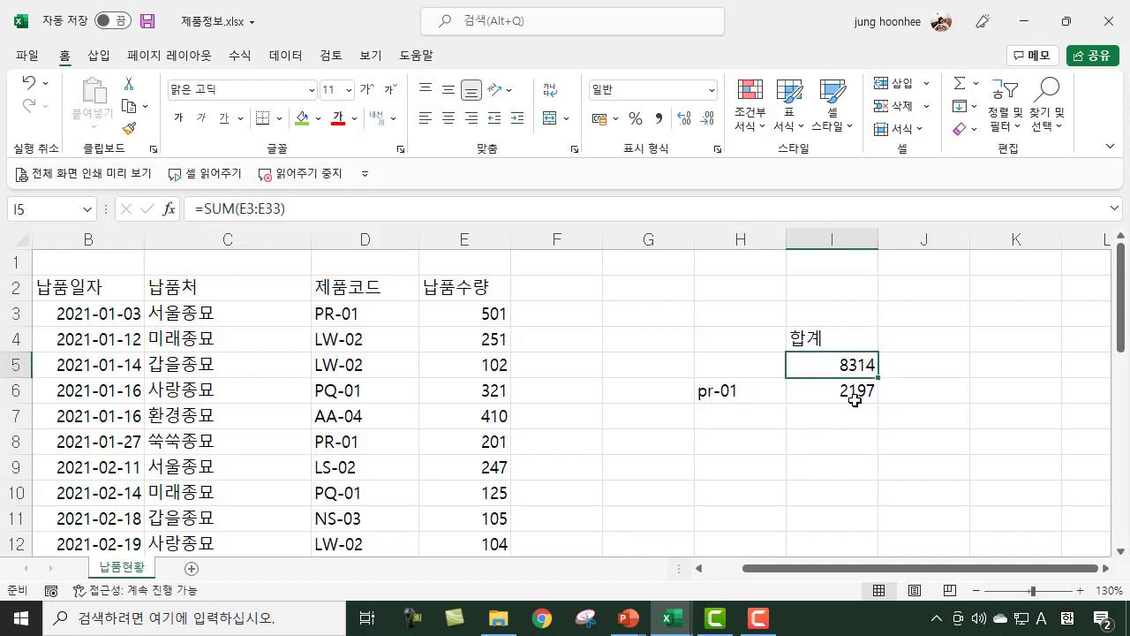
pyautogui.click(842, 392)
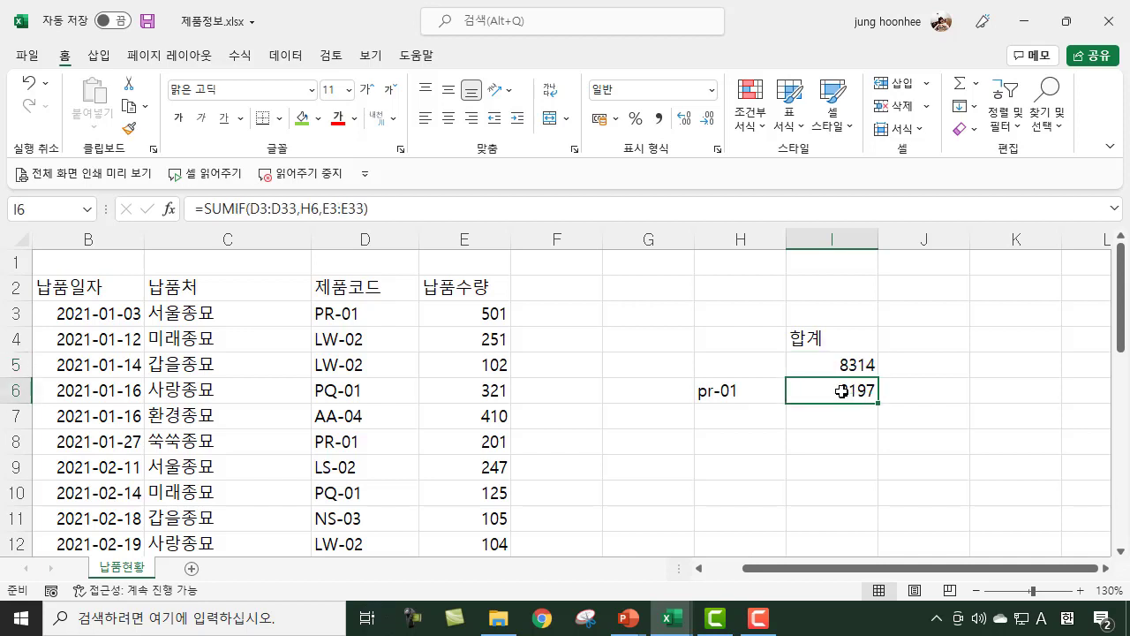
pyautogui.click(924, 388)
pyautogui.click(836, 362)
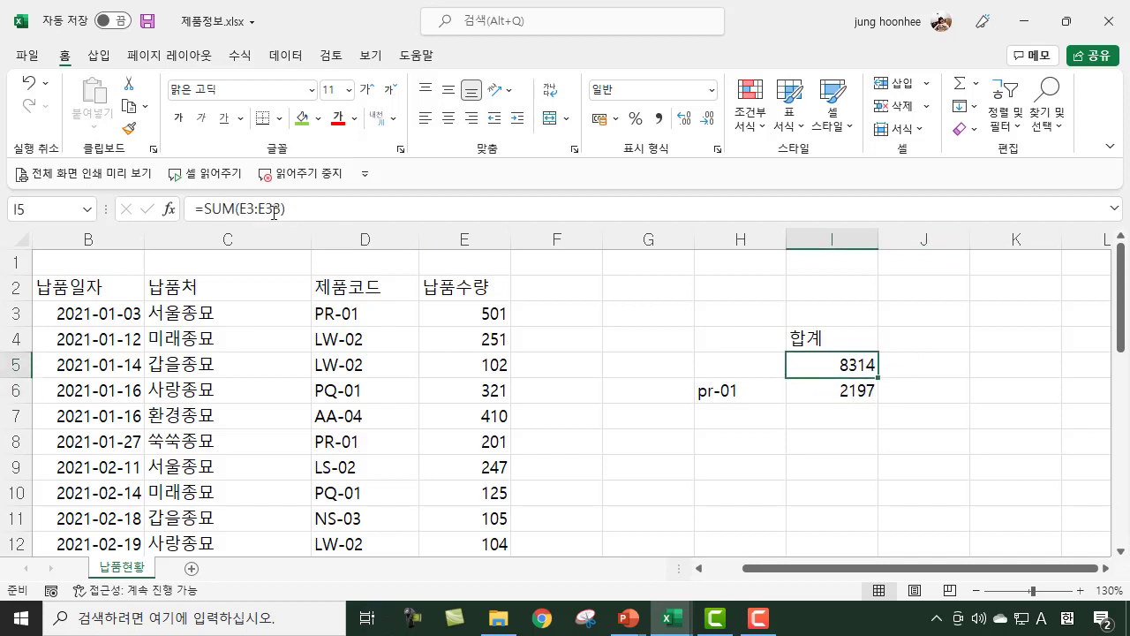
pyautogui.click(864, 389)
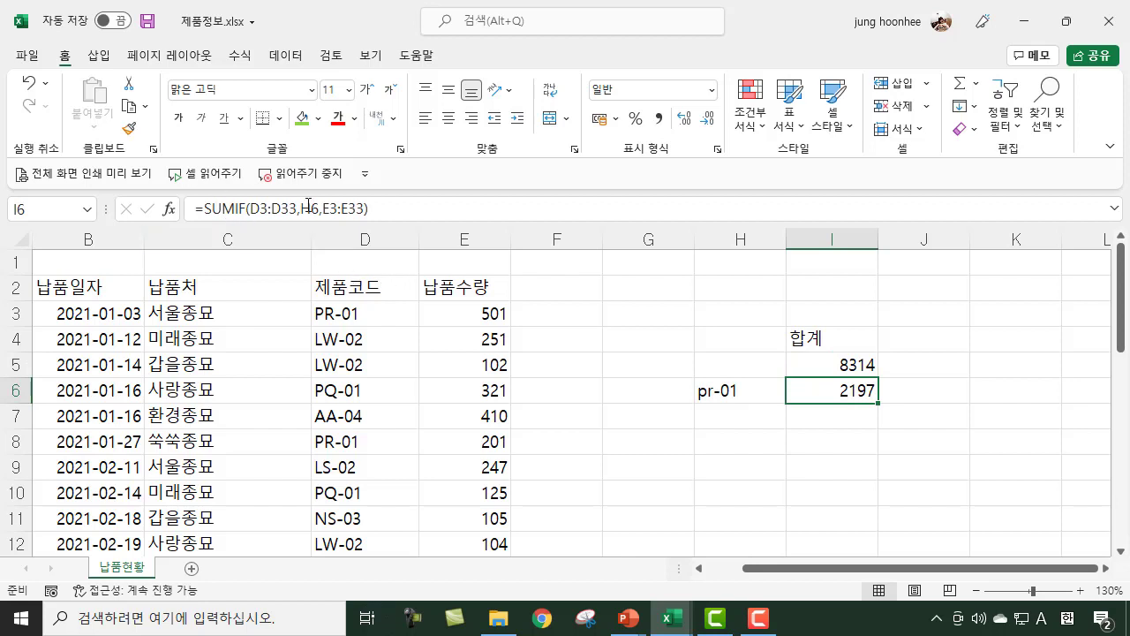
pyautogui.click(822, 441)
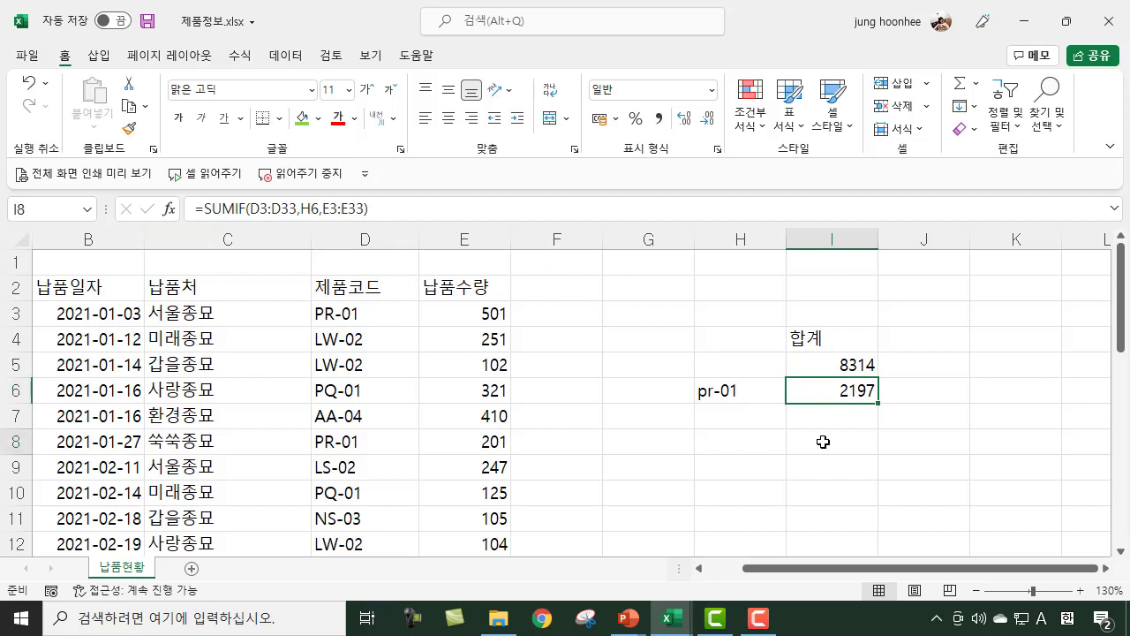
pyautogui.click(837, 390)
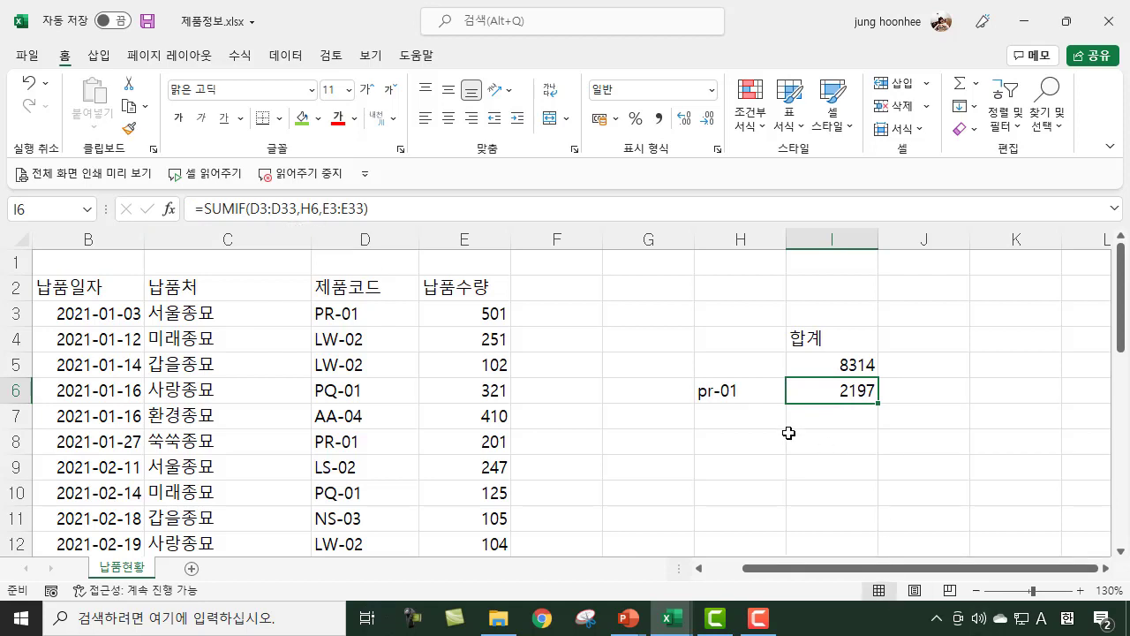
# Step: Enter the product code lw-02 in cell H7, below pr-01
pyautogui.click(724, 422)
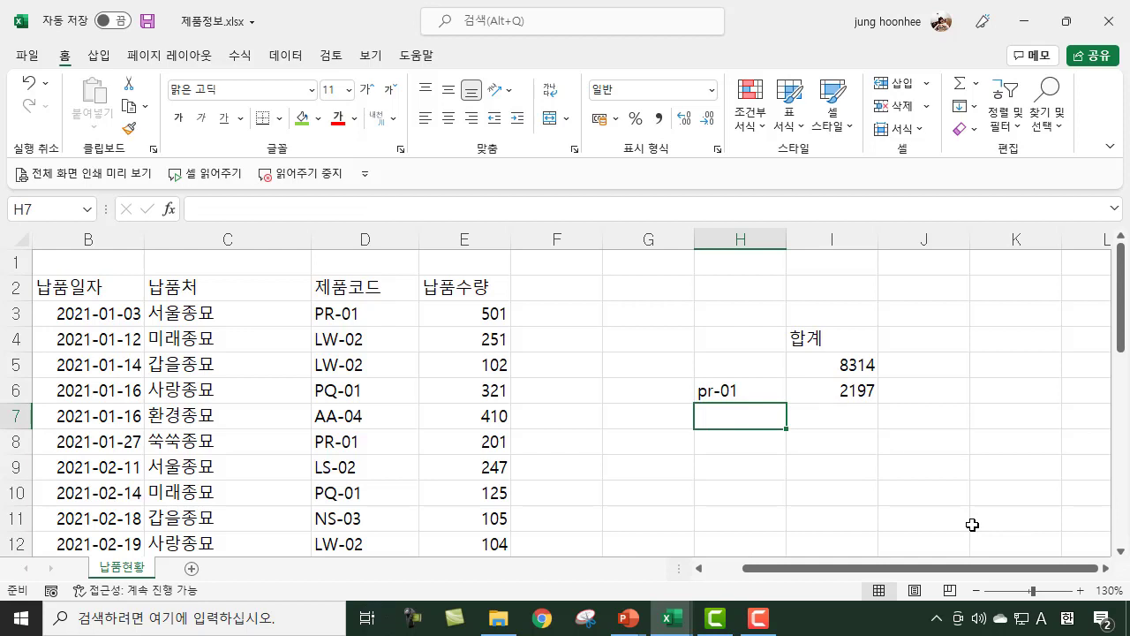
pyautogui.write('ㅣ')
pyautogui.press('BackSpace')
pyautogui.press('Hangul')
pyautogui.write('lw-02')
pyautogui.press('Return')
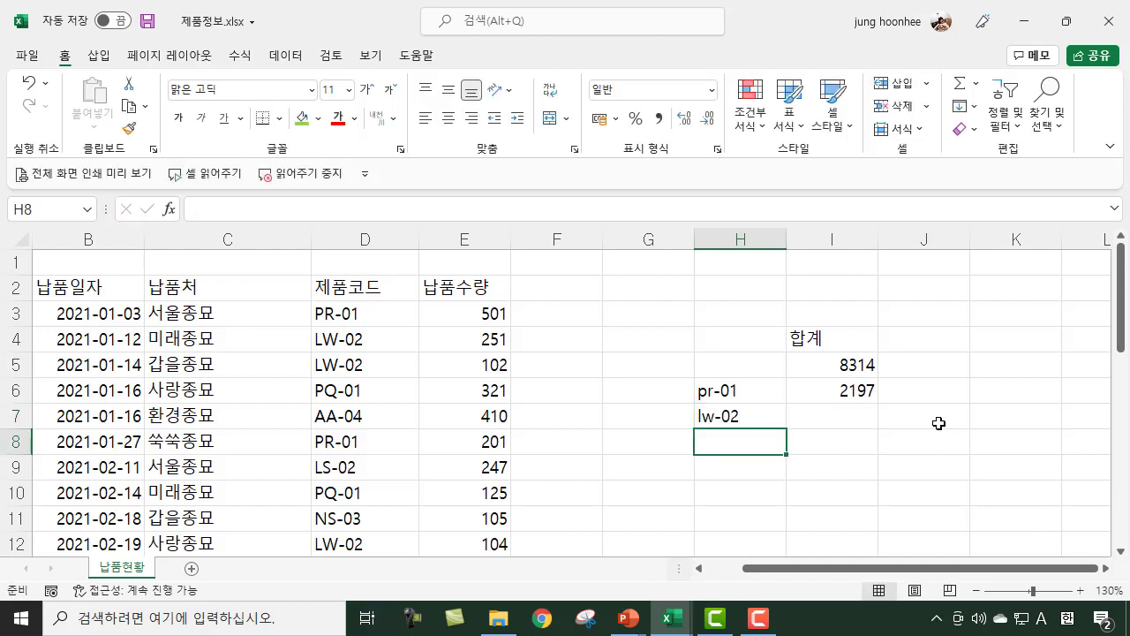
# Step: Start a SUMIF formula in cell I7 with the 제품코드 values D3:D33 as its range
pyautogui.click(836, 417)
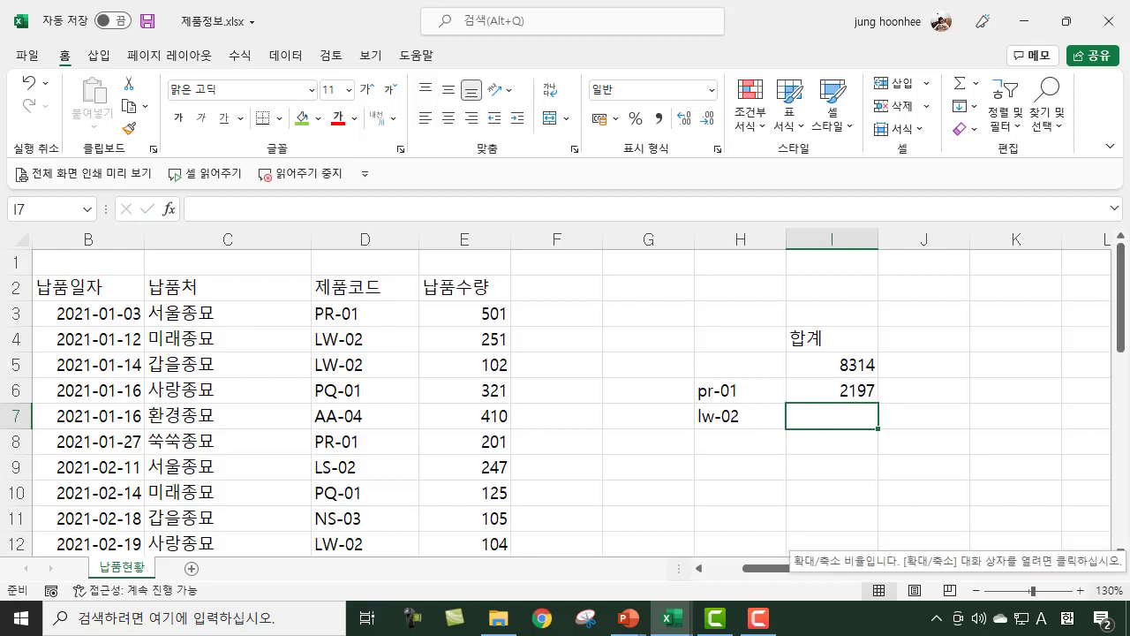
pyautogui.write('=s')
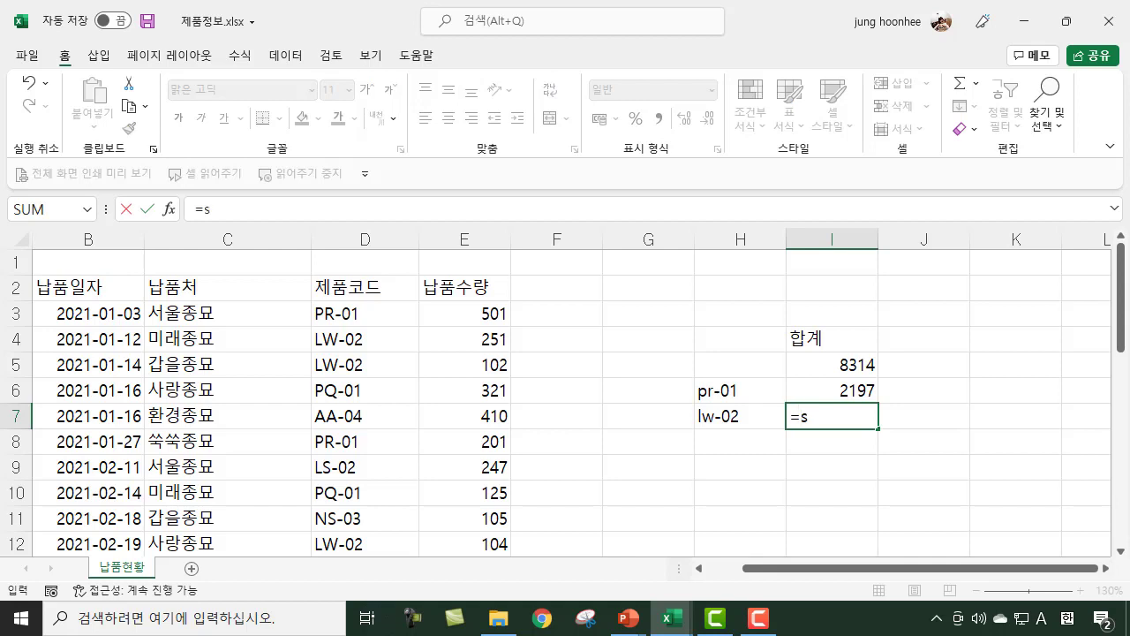
pyautogui.write('umi')
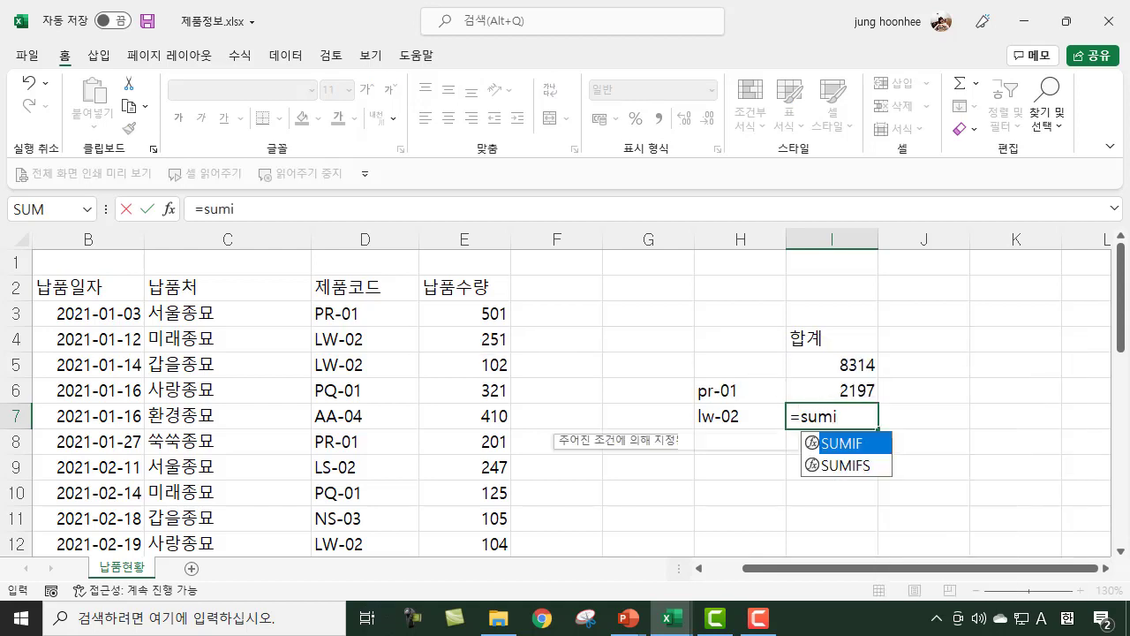
pyautogui.write('f(')
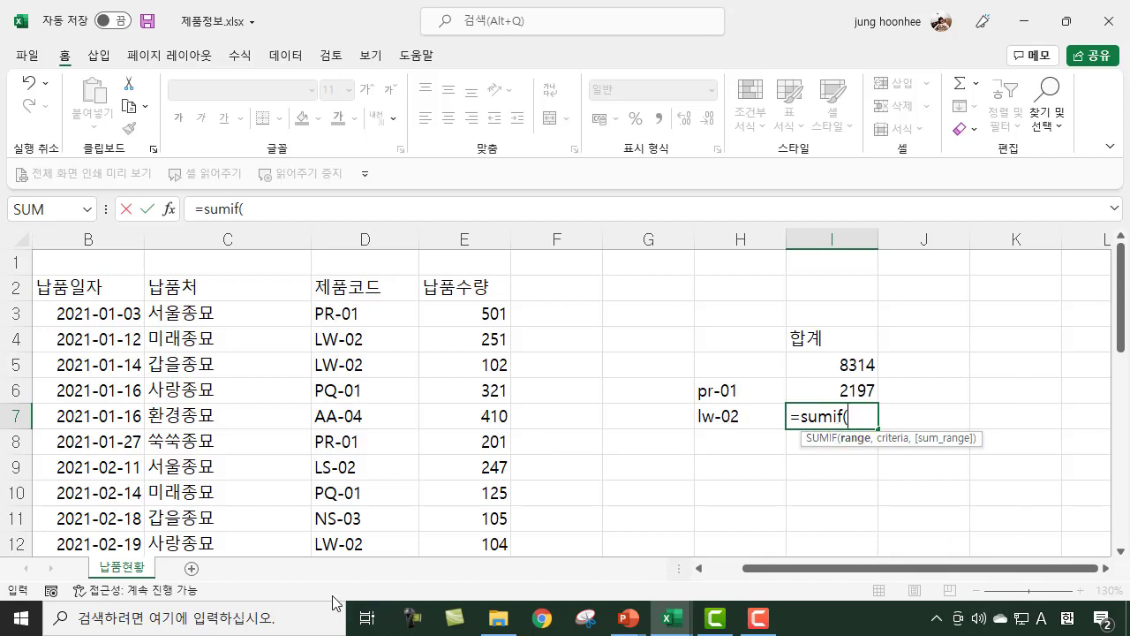
pyautogui.click(340, 309)
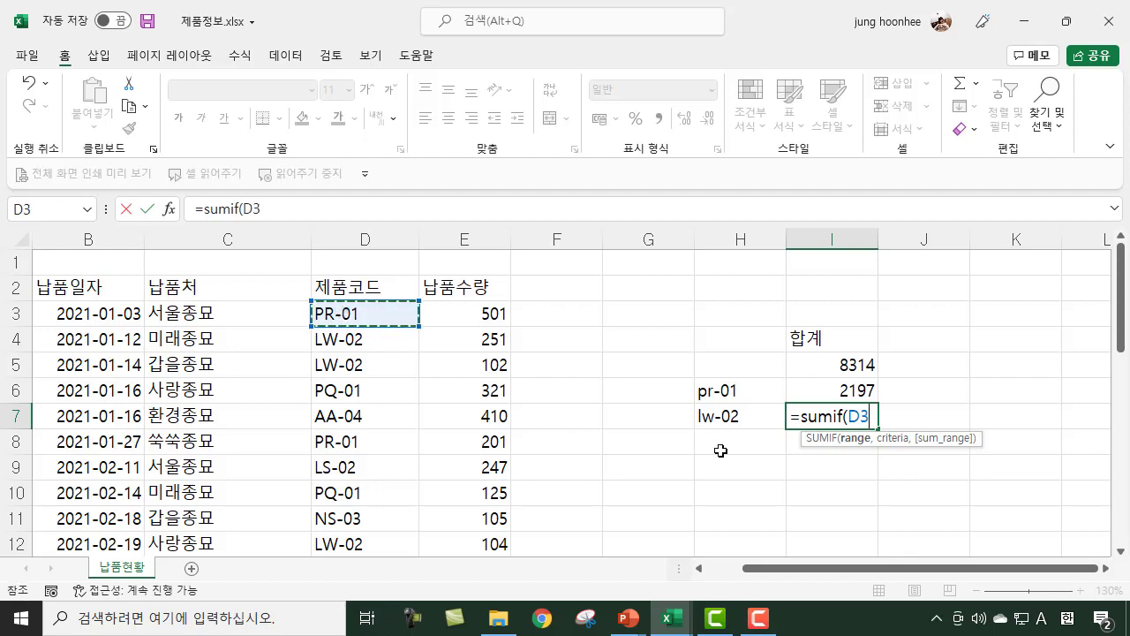
pyautogui.hotkey('ctrl', 'shift', 'Down')
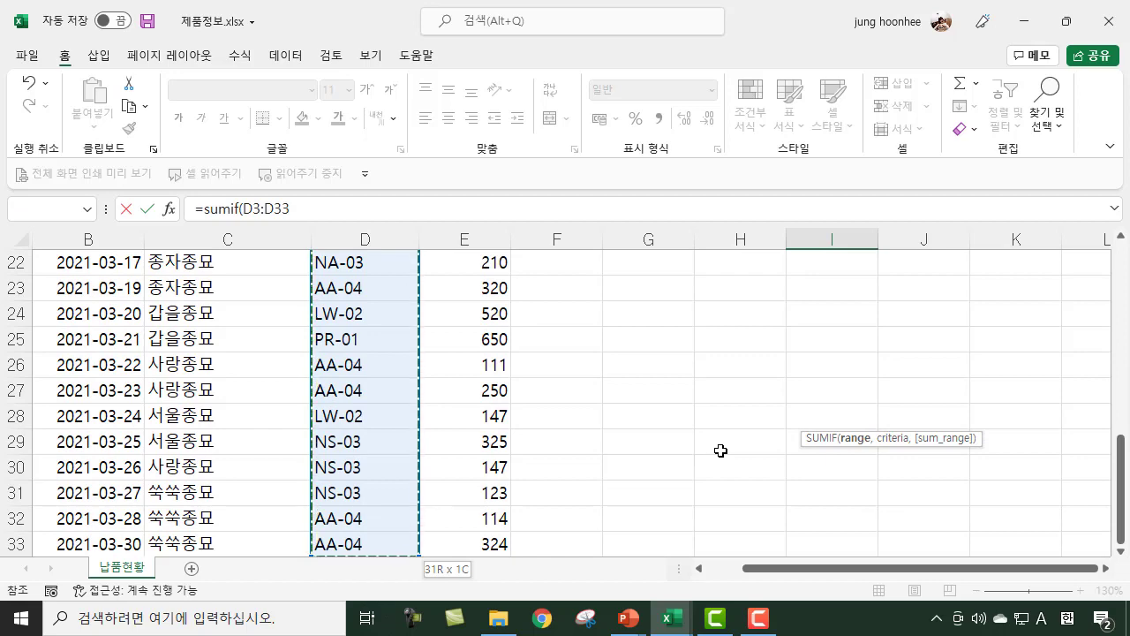
pyautogui.write(',')
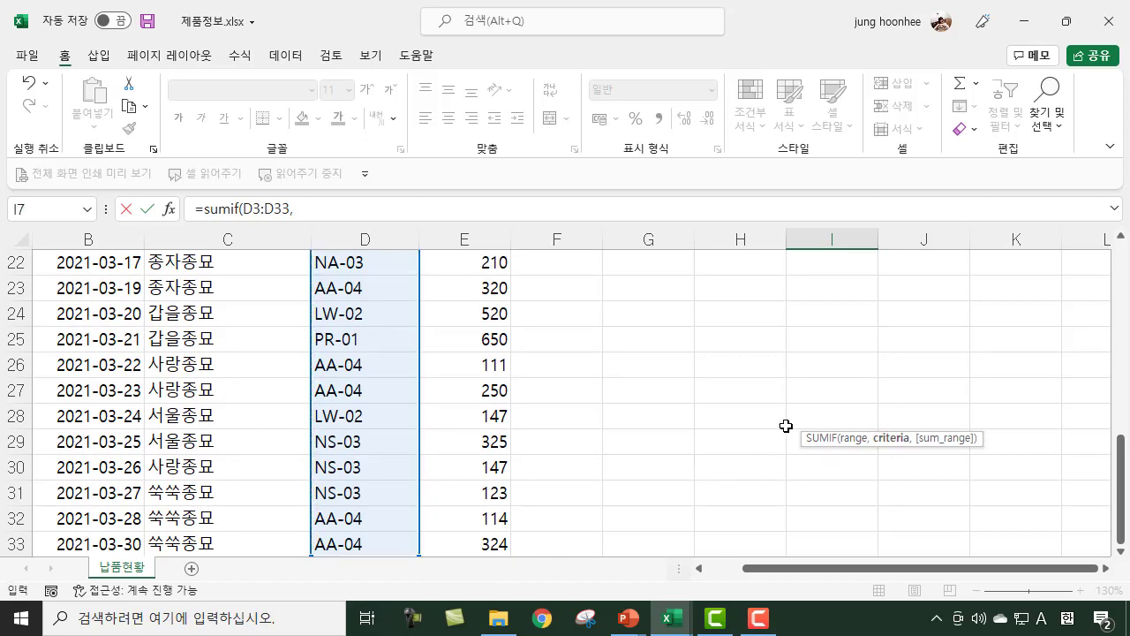
# Step: Use cell H7, holding the lw-02 code, as the criteria of the SUMIF formula
pyautogui.scroll(6, 775, 371)
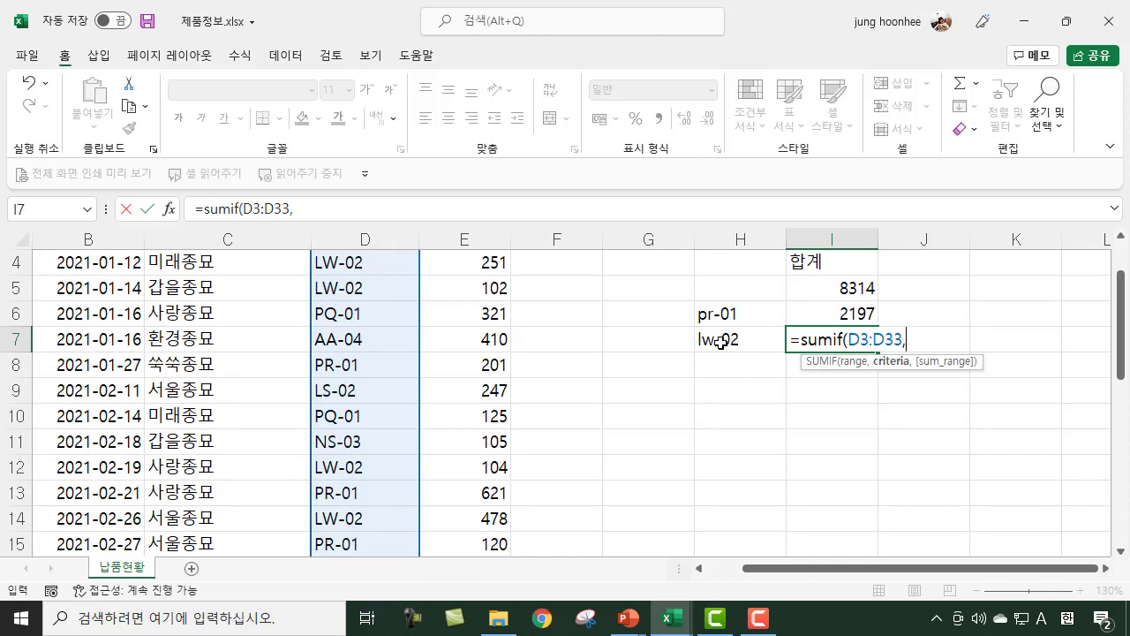
pyautogui.click(722, 342)
pyautogui.write(',')
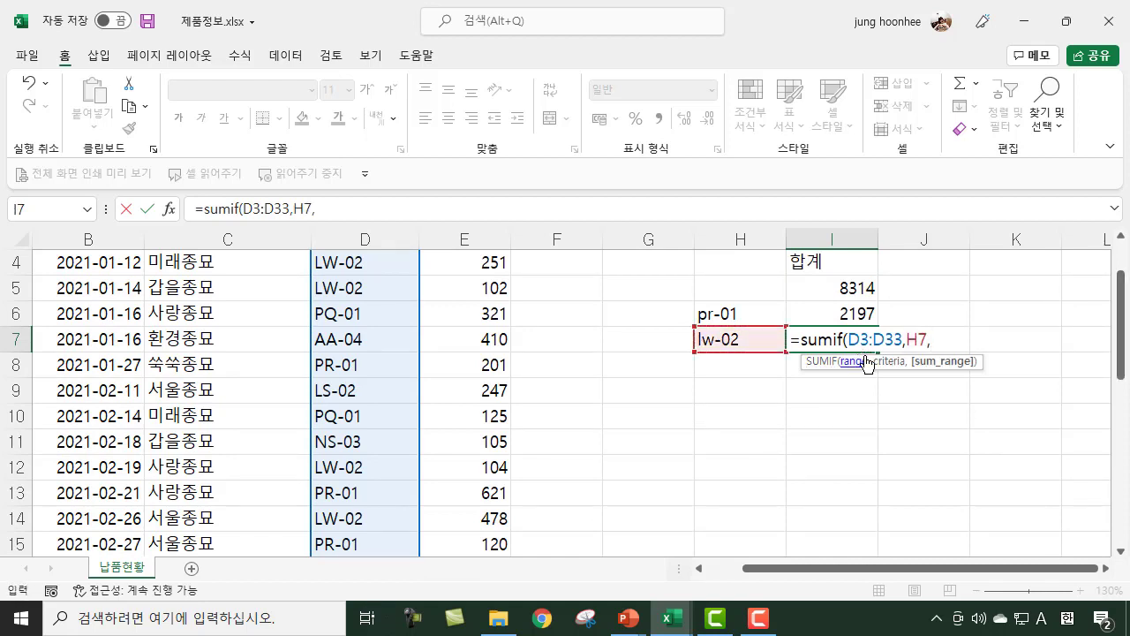
# Step: Set the sum range to the 납품수량 values and complete the lw-02 formula as =SUMIF(D3:D33,H7,E3:E33)
pyautogui.scroll(1, 515, 360)
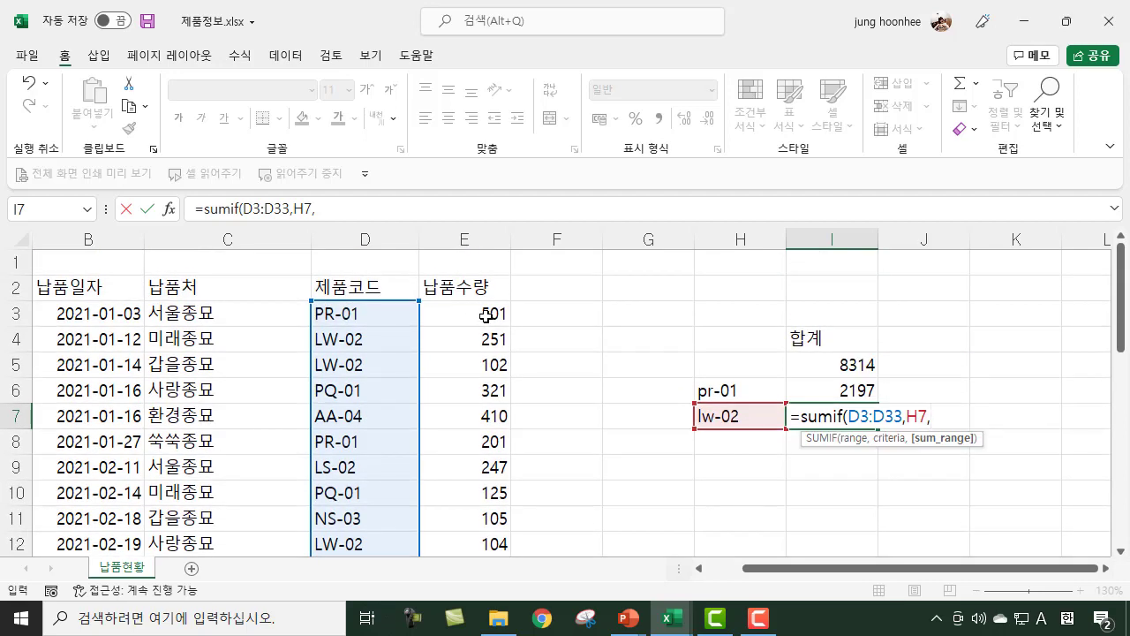
pyautogui.click(481, 311)
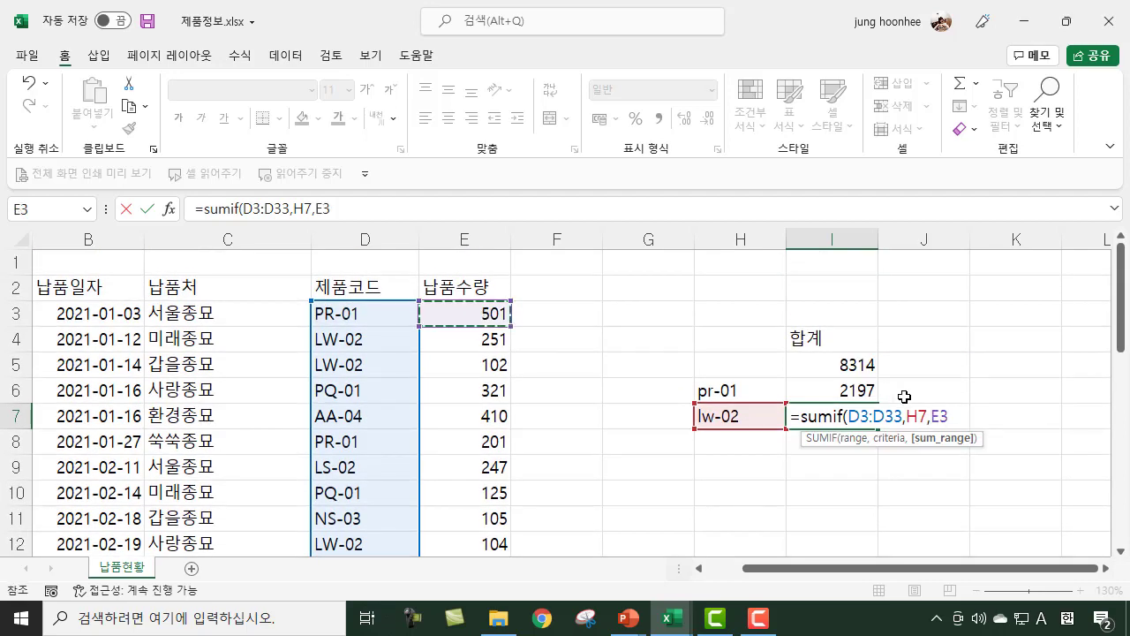
pyautogui.hotkey('ctrl', 'shift', 'Down')
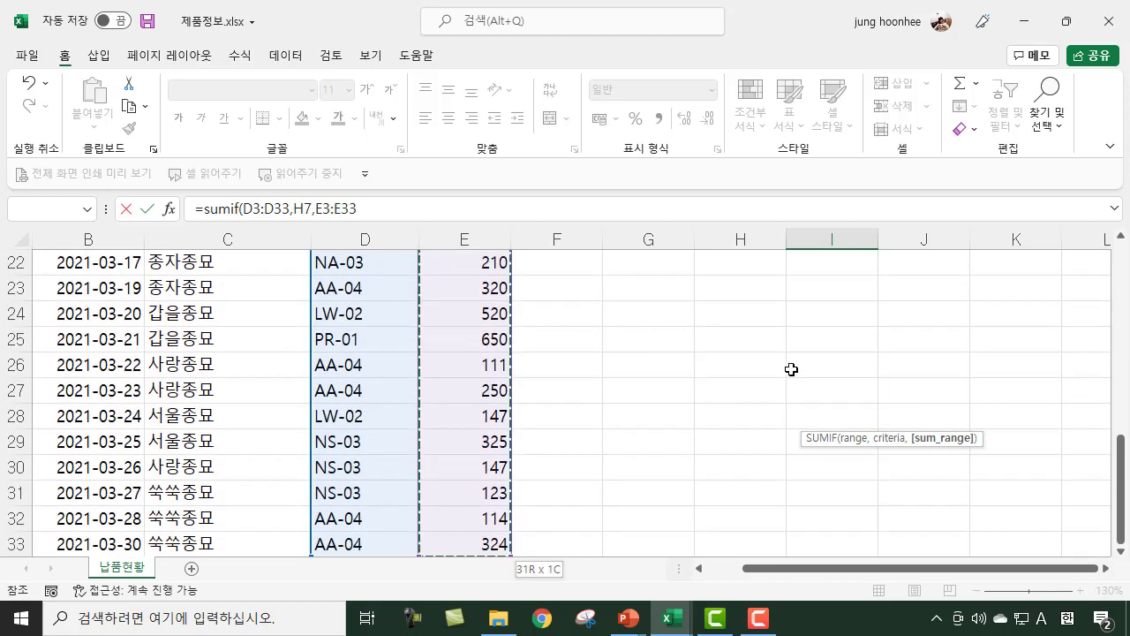
pyautogui.click(460, 212)
pyautogui.write(')')
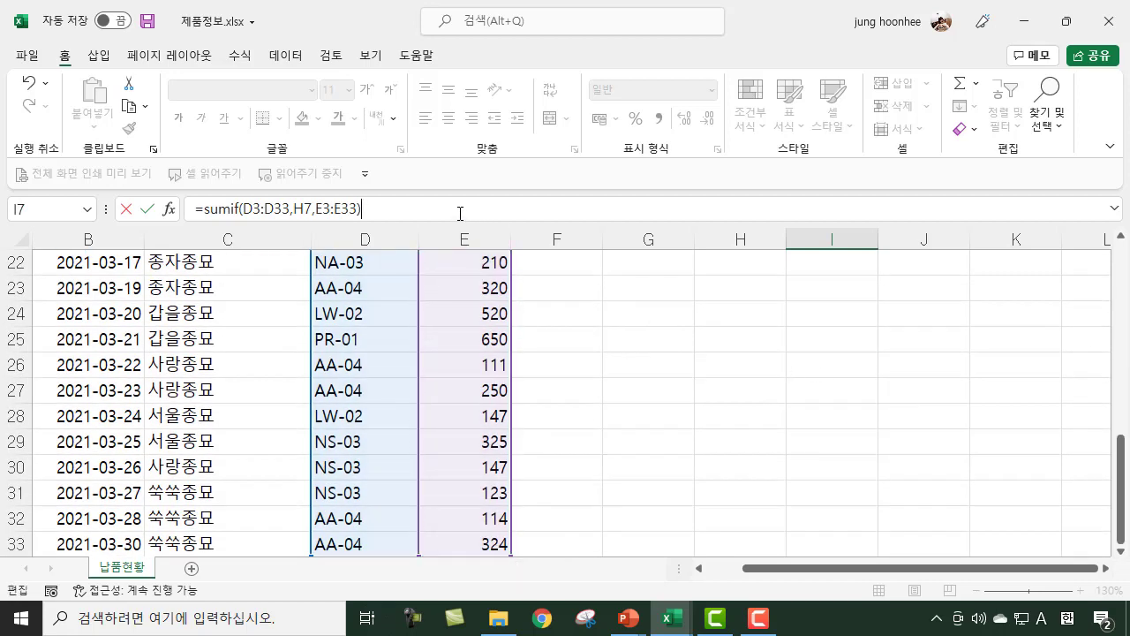
pyautogui.press('Return')
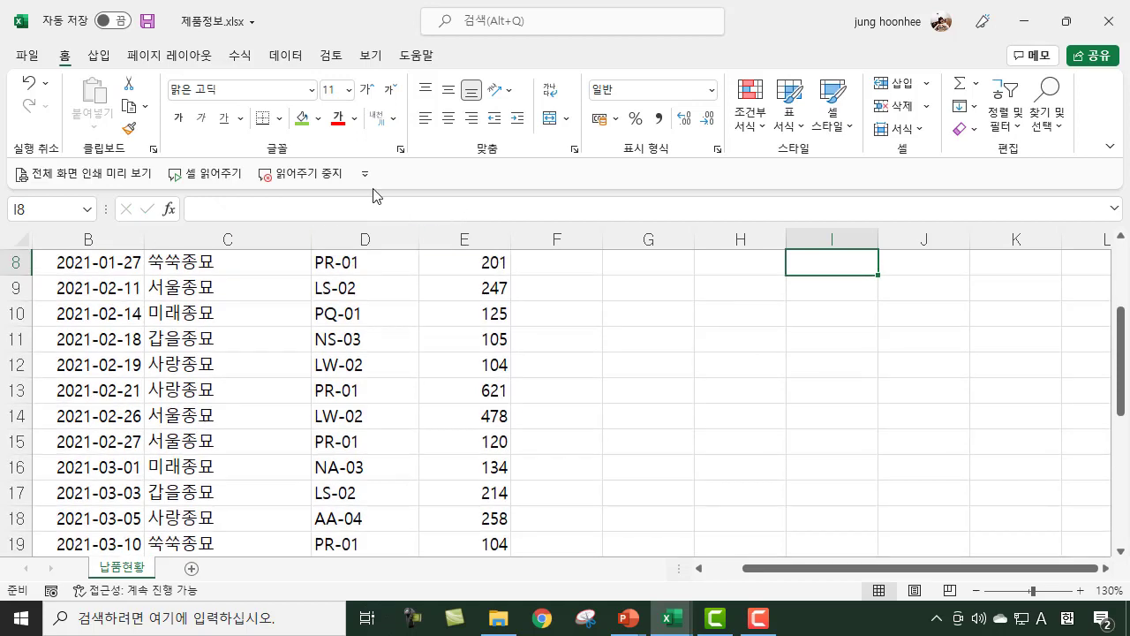
pyautogui.scroll(3, 853, 416)
pyautogui.click(855, 412)
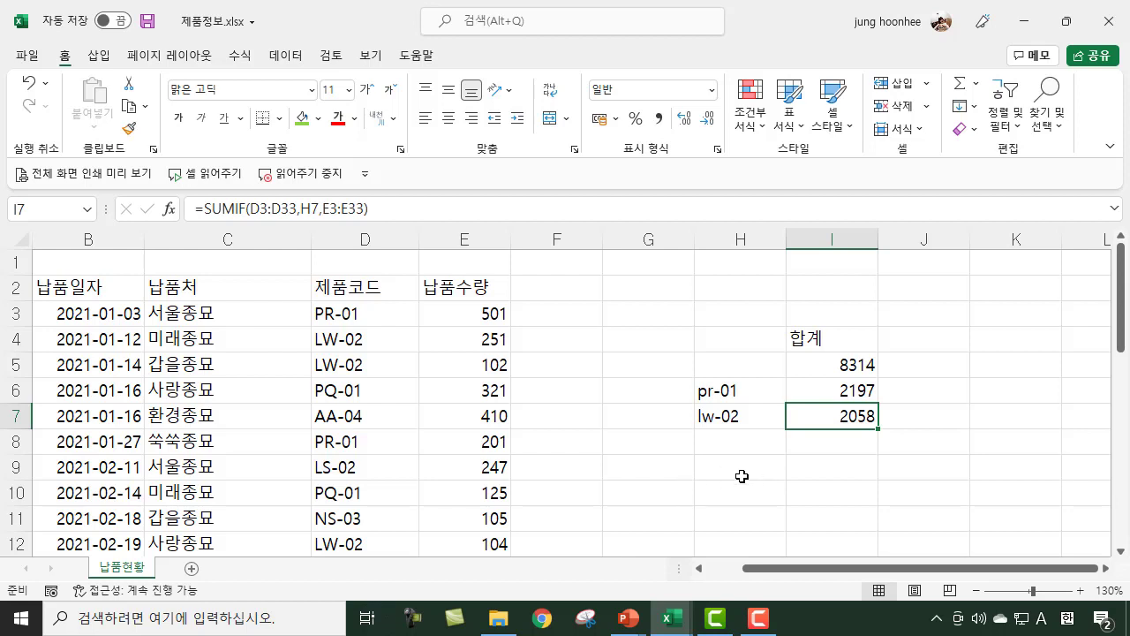
pyautogui.click(903, 467)
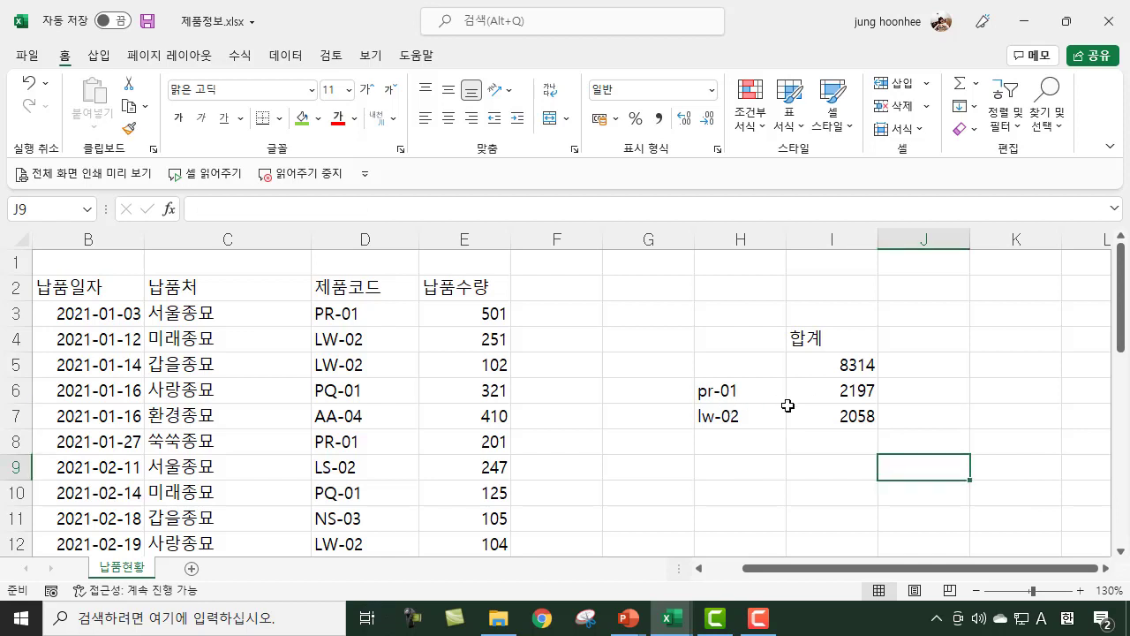
pyautogui.click(861, 419)
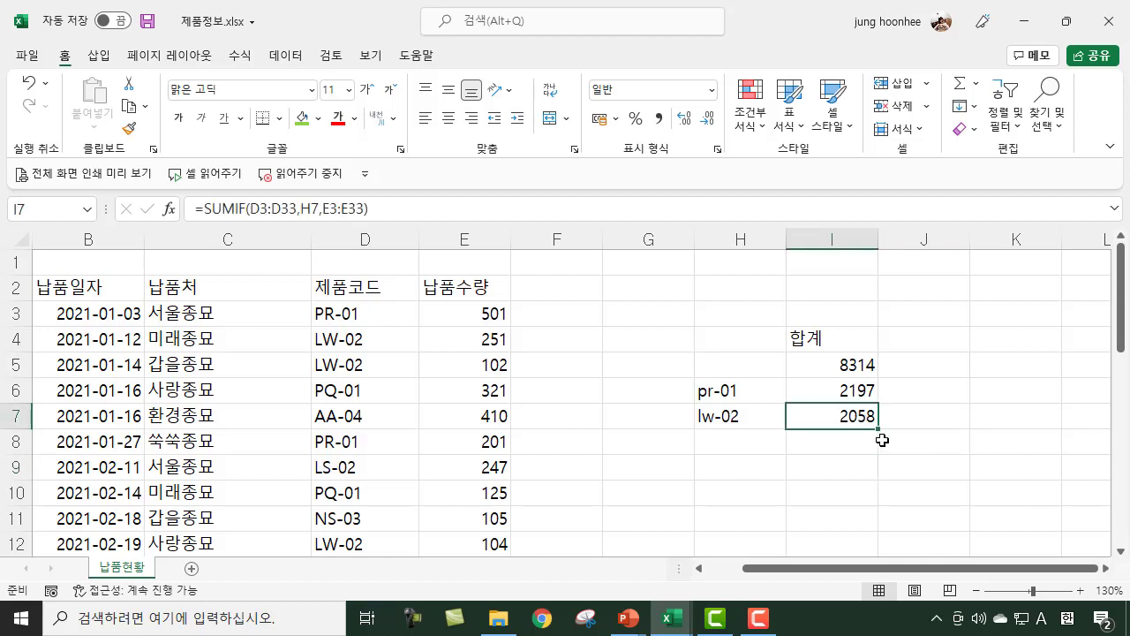
pyautogui.click(881, 468)
pyautogui.click(832, 441)
pyautogui.click(945, 424)
pyautogui.click(833, 436)
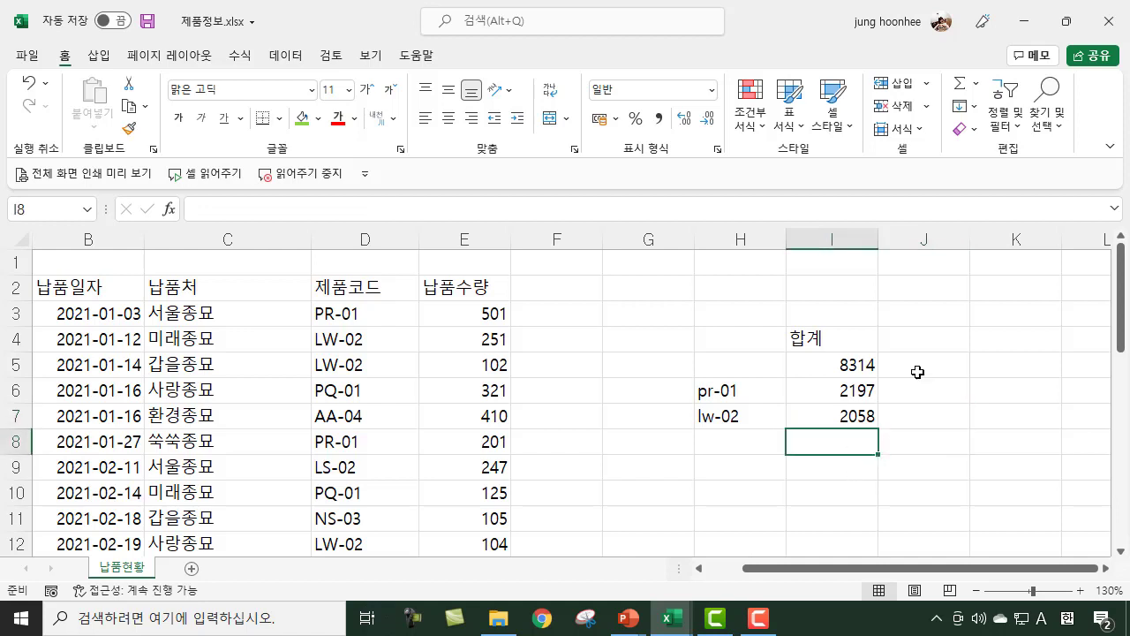
# Step: Enter the heading 평균 in cell J4, beside the 합계 heading
pyautogui.click(942, 334)
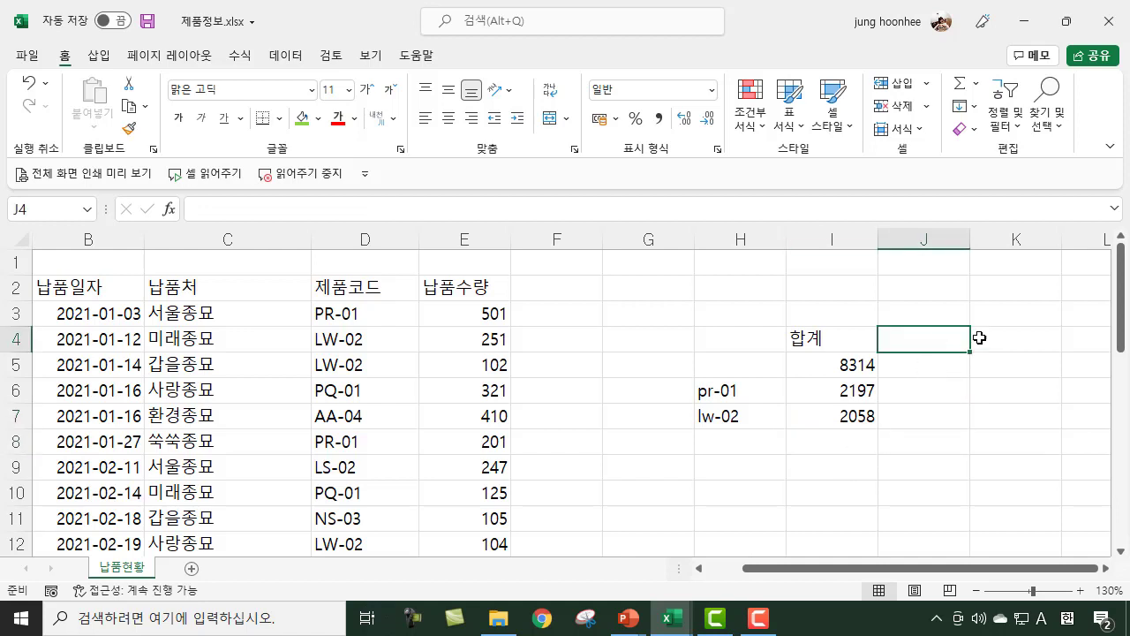
pyautogui.write('vud')
pyautogui.press('BackSpace')
pyautogui.write('평균')
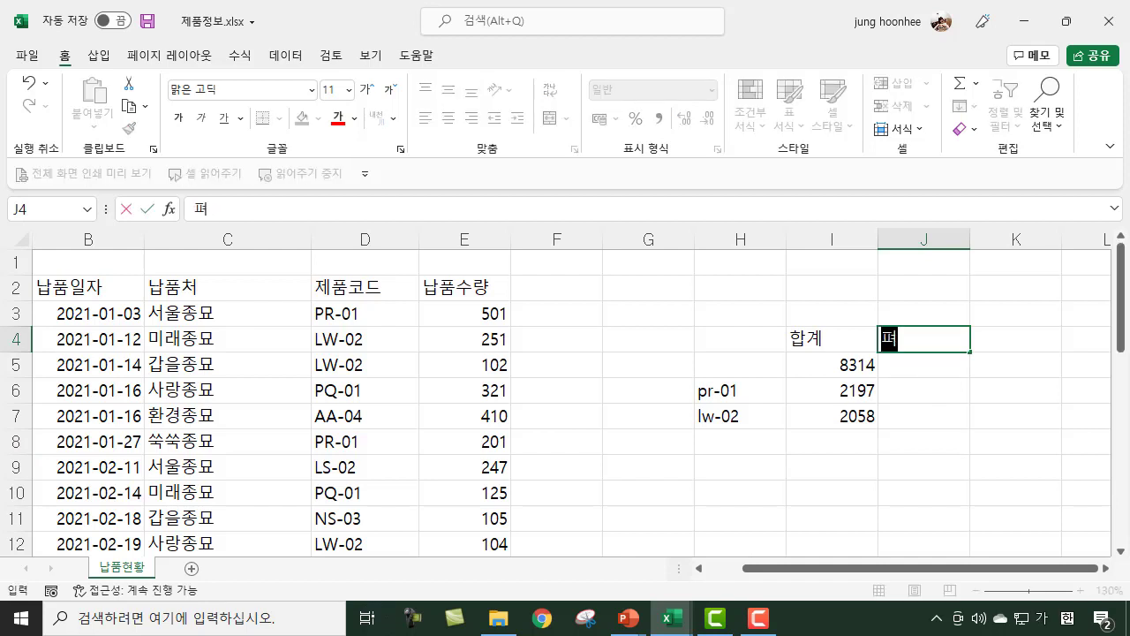
pyautogui.press('Return')
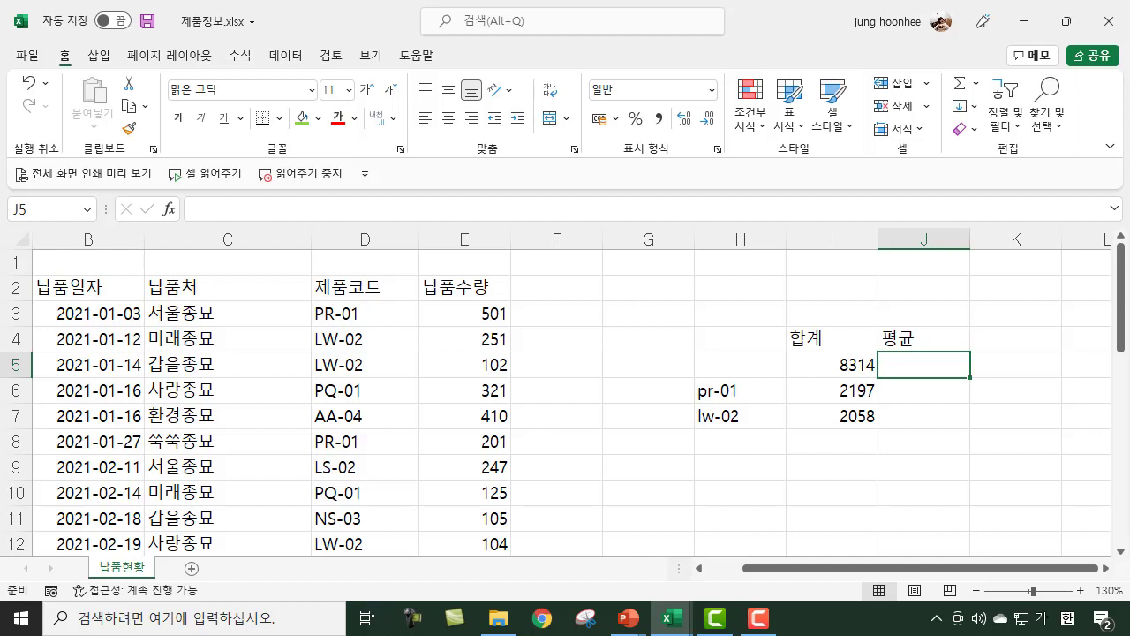
pyautogui.write('=')
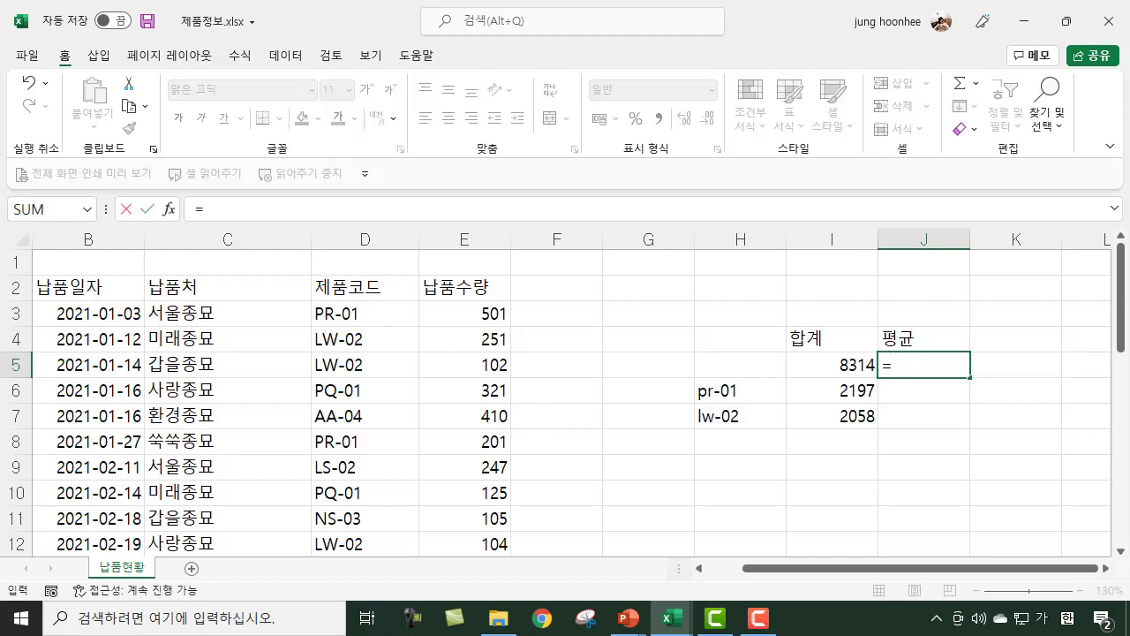
pyautogui.press('Escape')
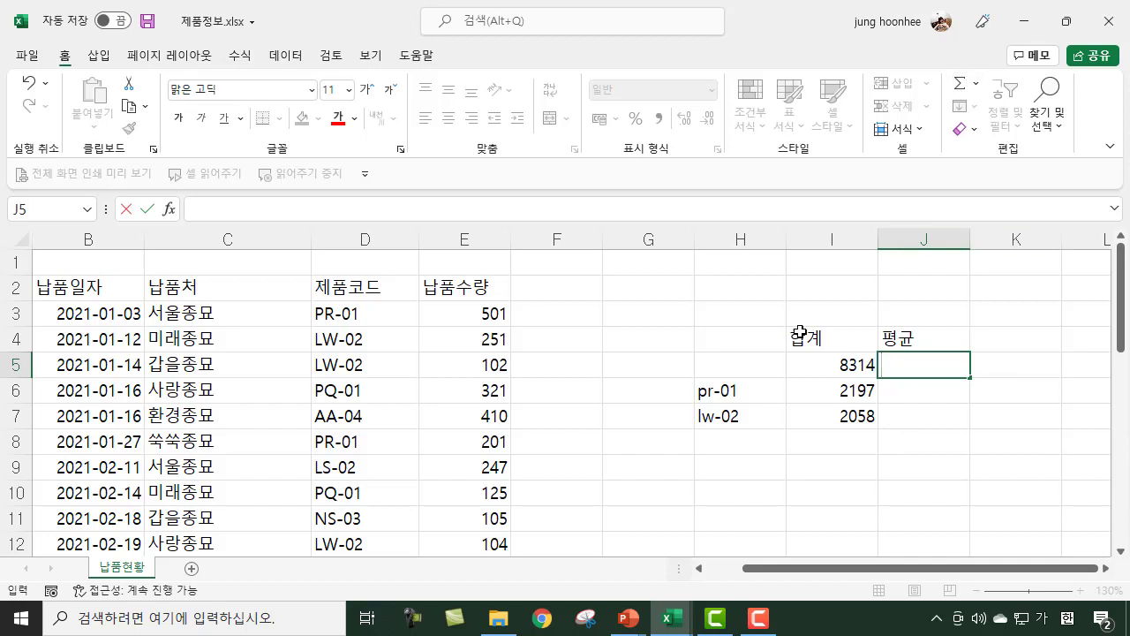
pyautogui.click(836, 348)
# Step: Average all 납품수량 values in cell J5 with the formula =AVERAGE(E3:E33)
pyautogui.click(921, 361)
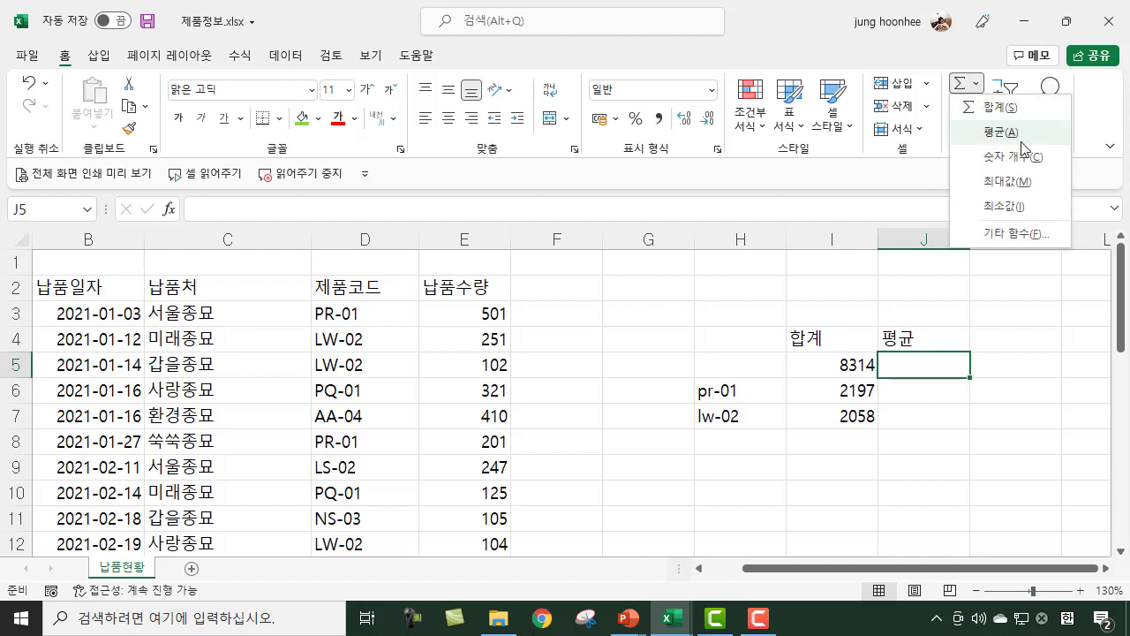
pyautogui.click(1001, 132)
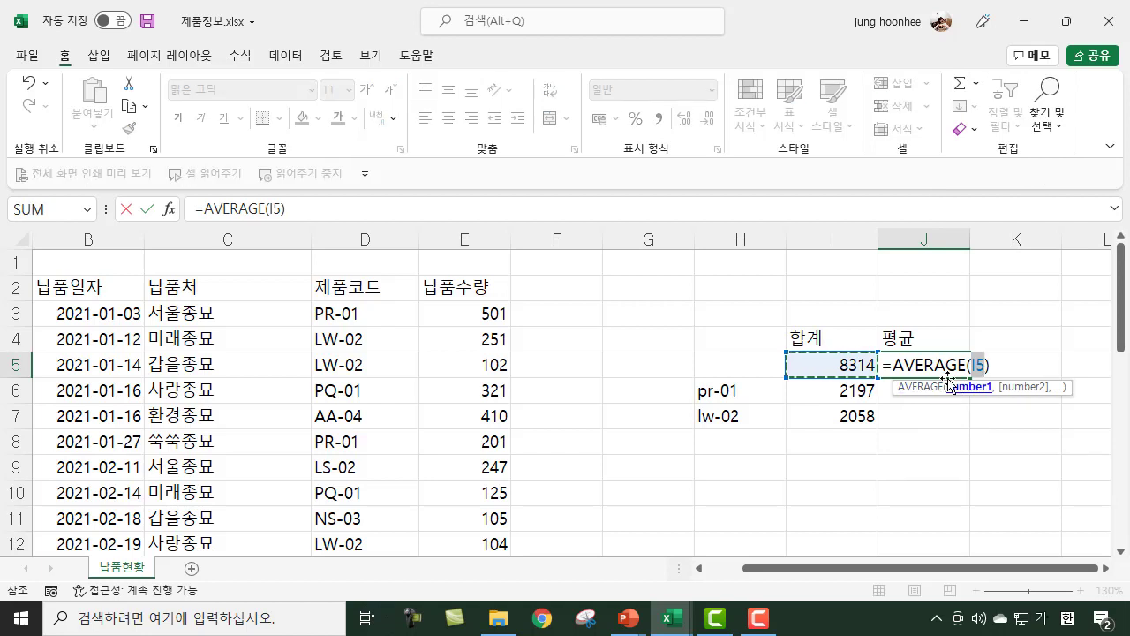
pyautogui.click(480, 310)
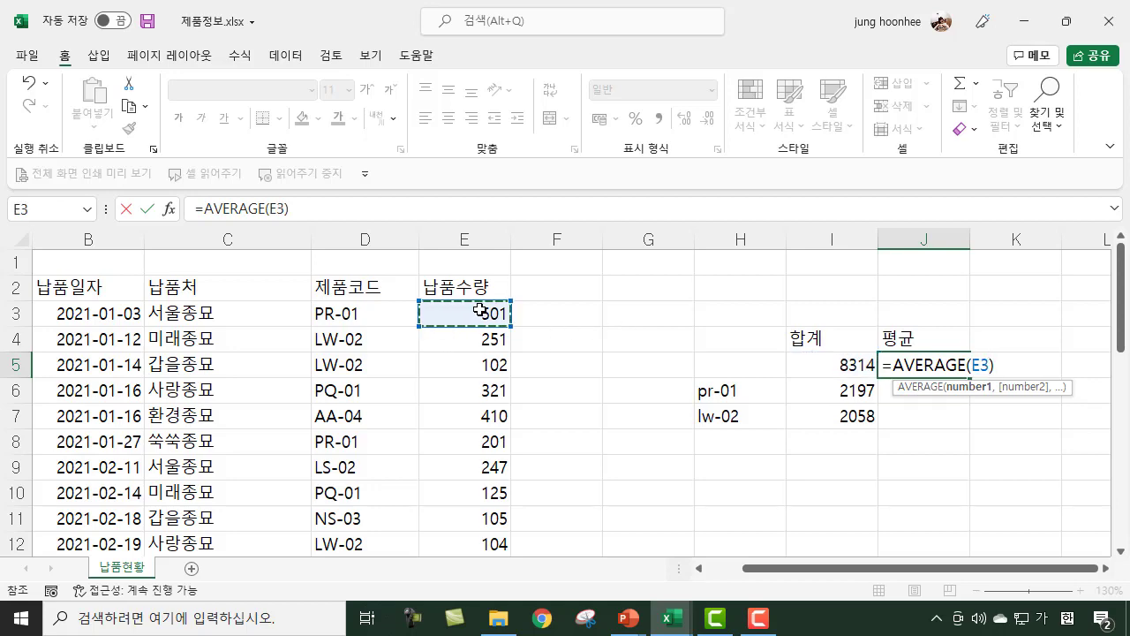
pyautogui.hotkey('ctrl', 'shift', 'Down')
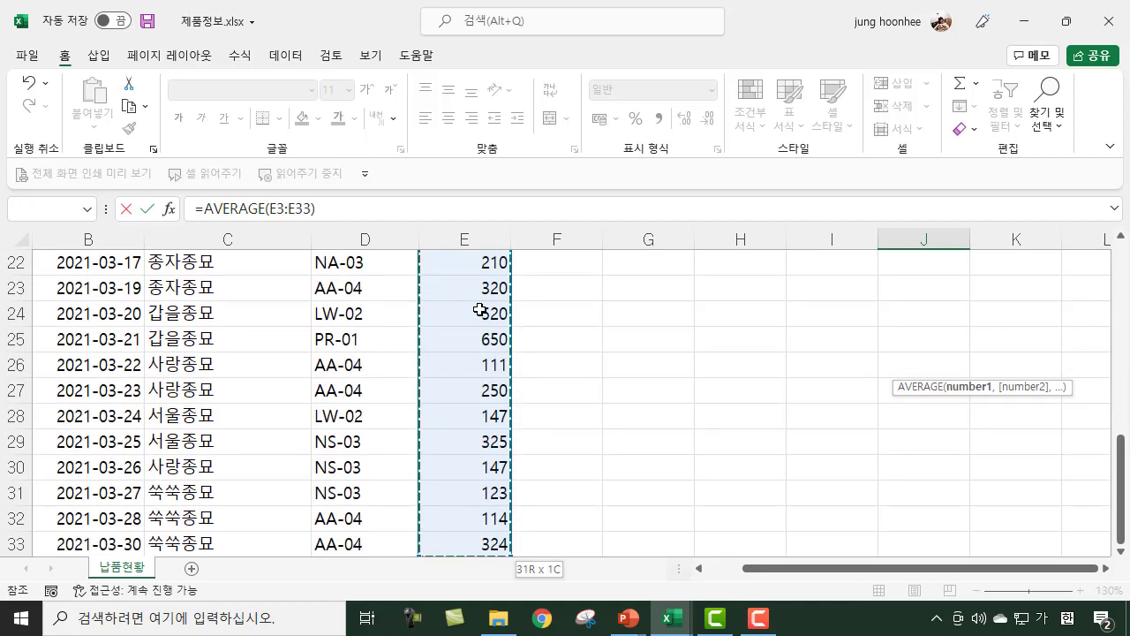
pyautogui.hotkey('ctrl', 'Return')
pyautogui.scroll(2, 918, 422)
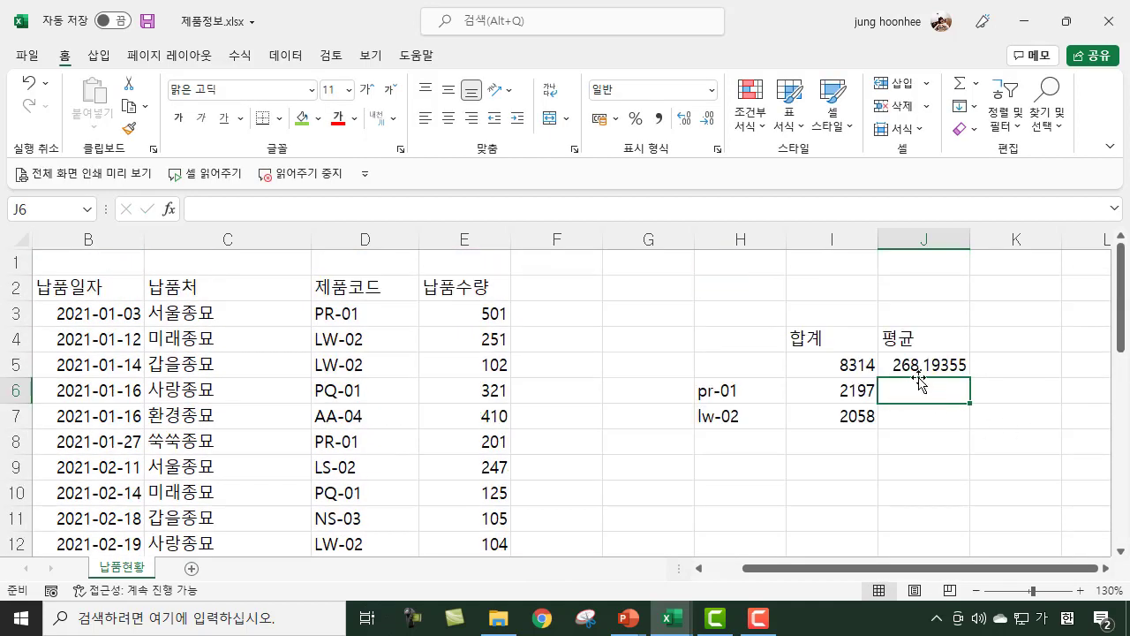
# Step: Format the overall average in cell J5 to show two decimal places
pyautogui.click(953, 366)
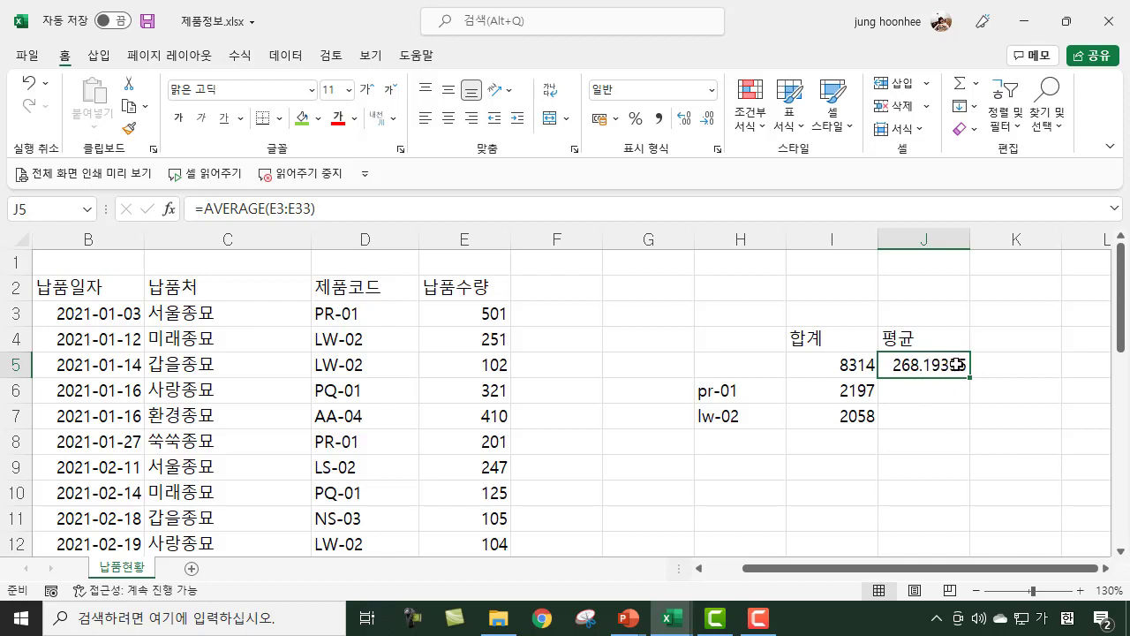
pyautogui.click(708, 121)
pyautogui.click(708, 122)
pyautogui.click(708, 122)
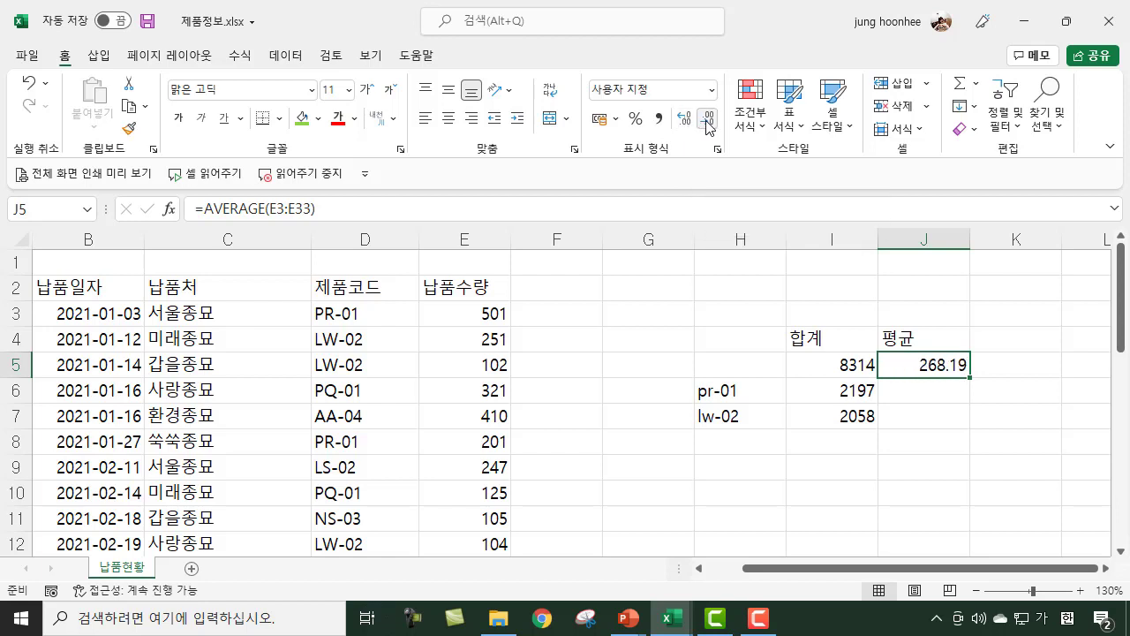
pyautogui.click(686, 118)
pyautogui.click(686, 118)
pyautogui.click(688, 122)
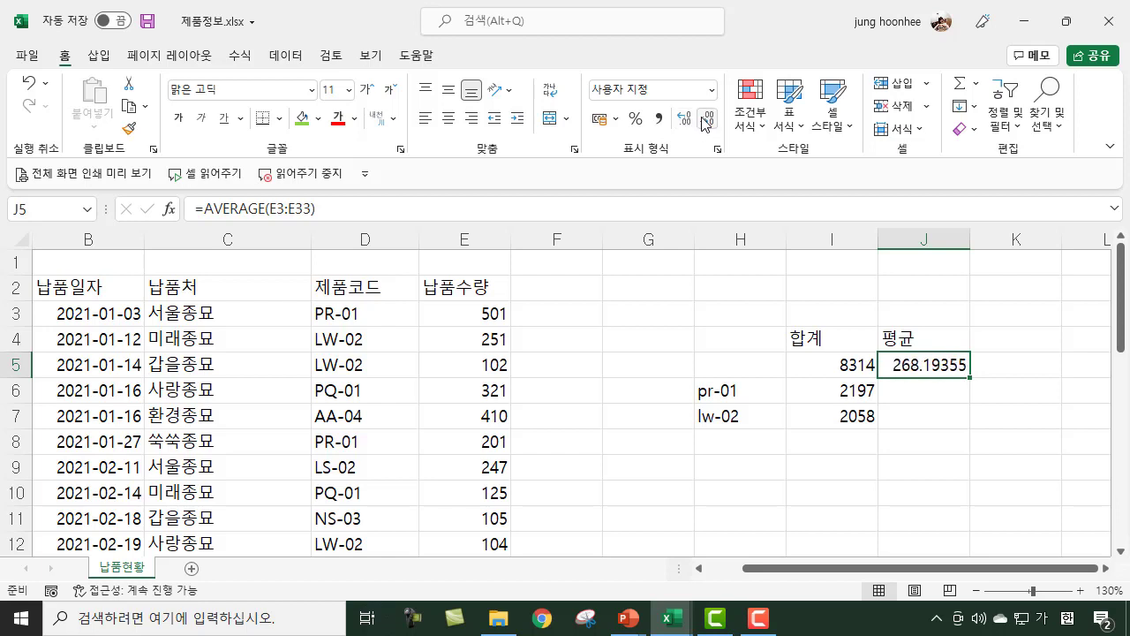
pyautogui.click(707, 124)
pyautogui.click(708, 122)
pyautogui.click(708, 122)
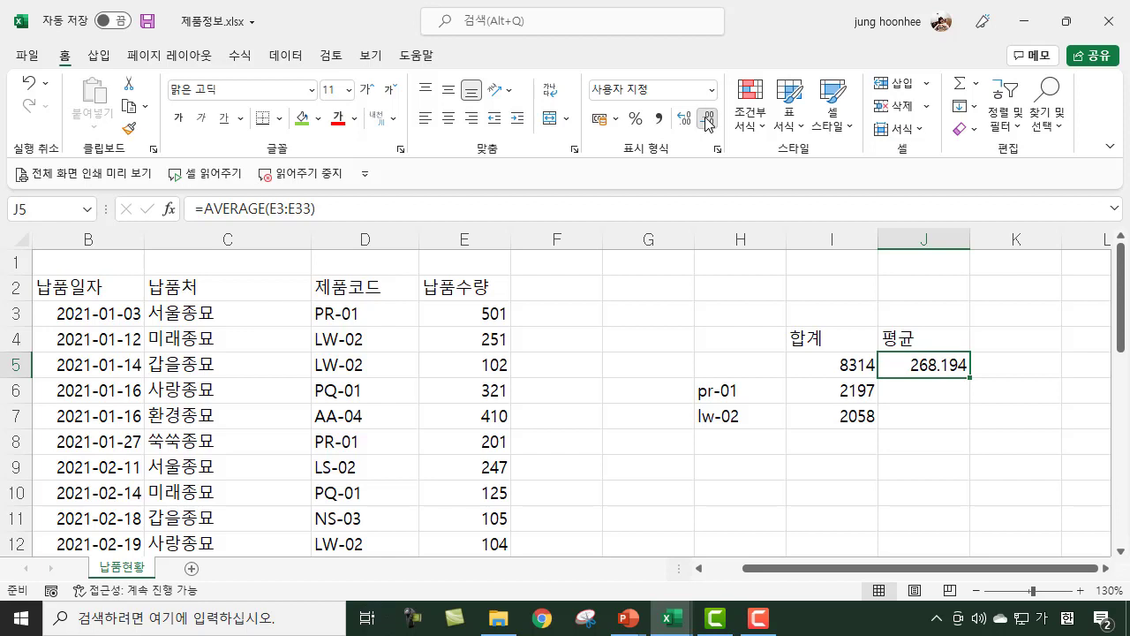
# Step: Start an AVERAGEIF formula in cell J6 for the average of product code pr-01
pyautogui.click(941, 393)
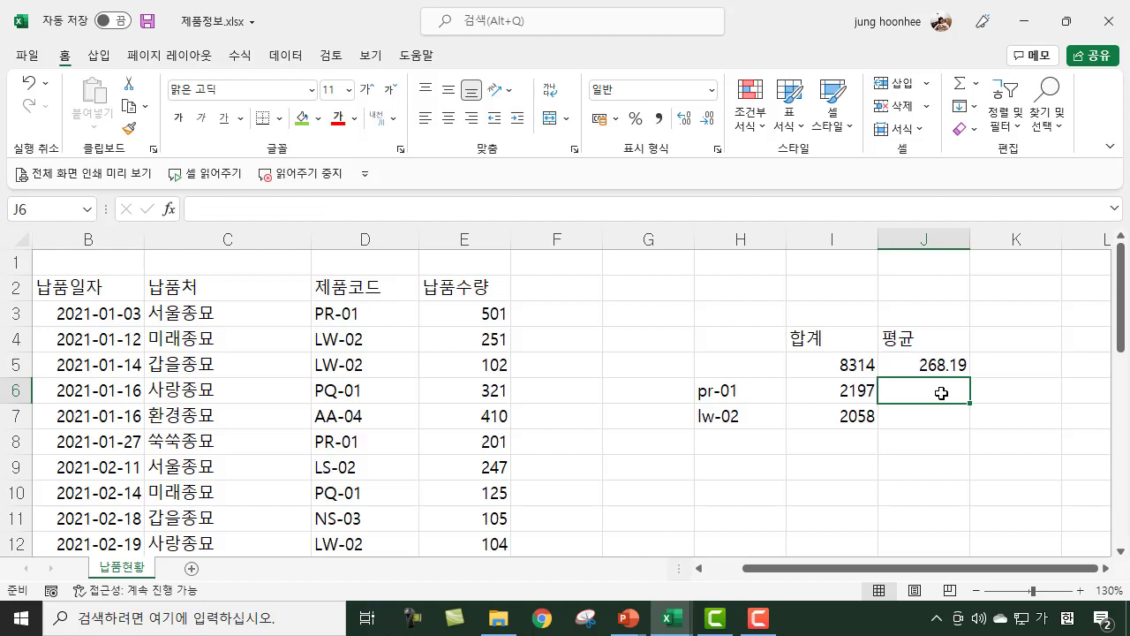
pyautogui.click(724, 396)
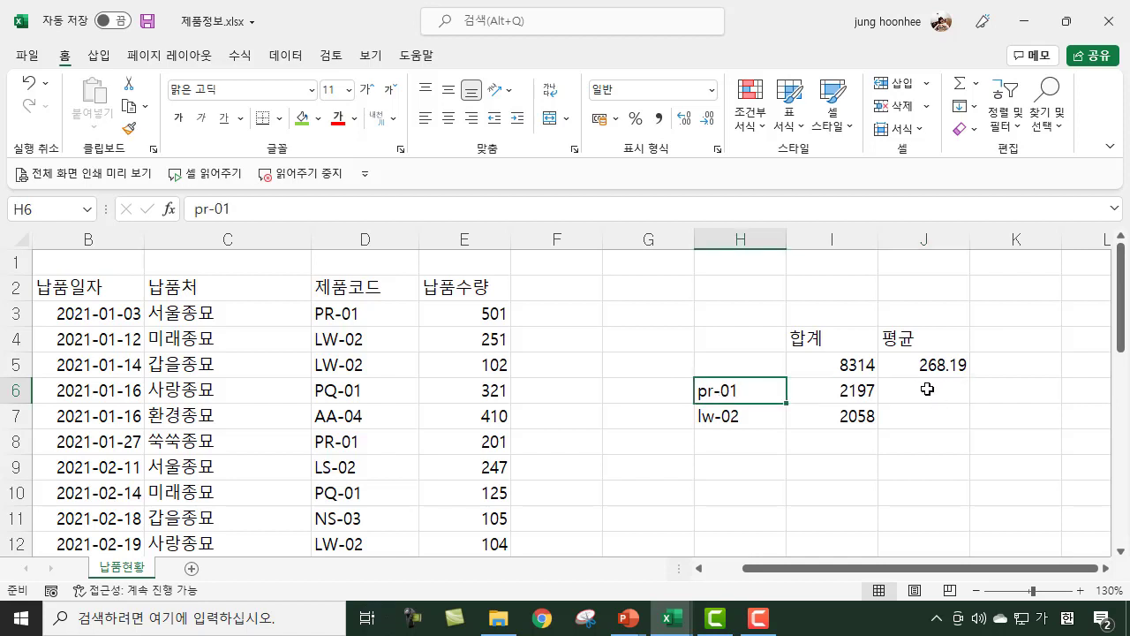
pyautogui.press('Right')
pyautogui.press('Right')
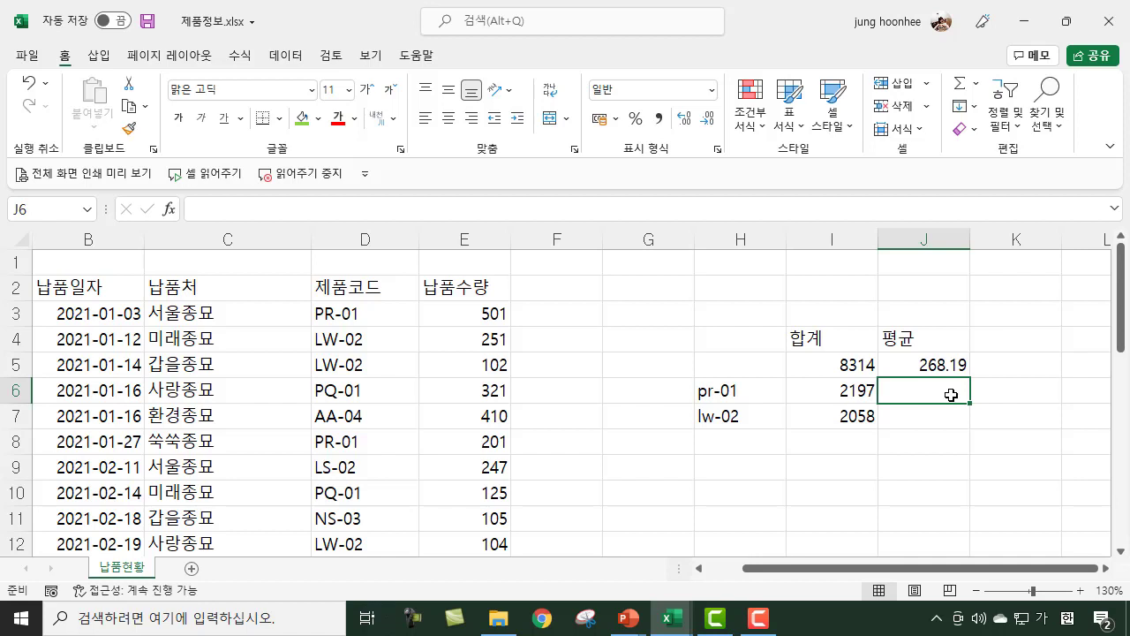
pyautogui.write('=')
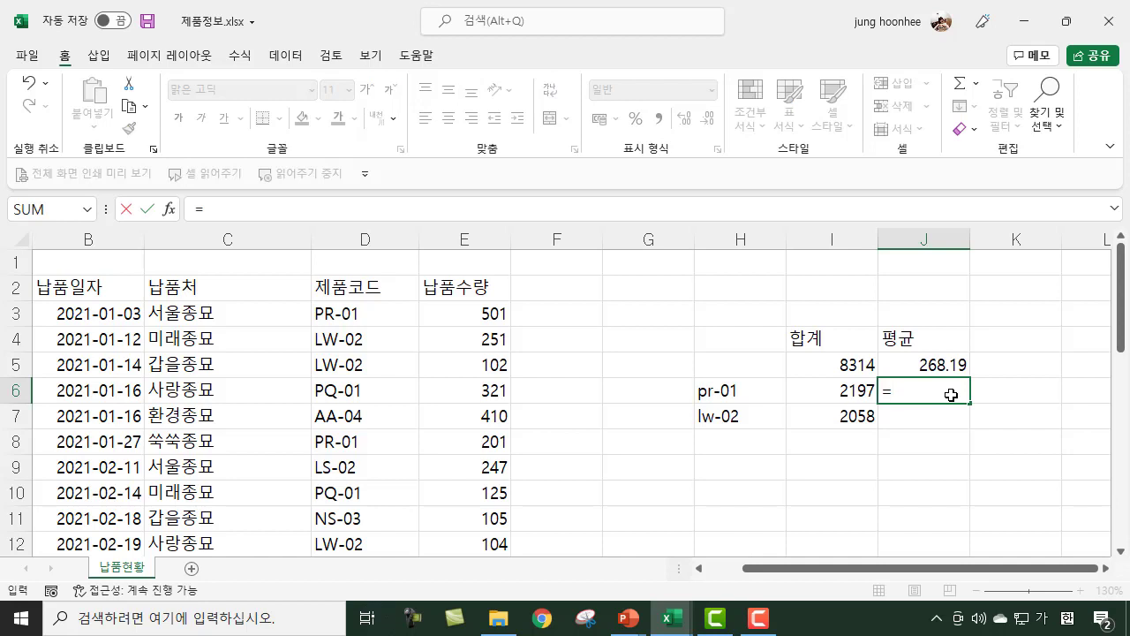
pyautogui.press('Hangul')
pyautogui.write('av')
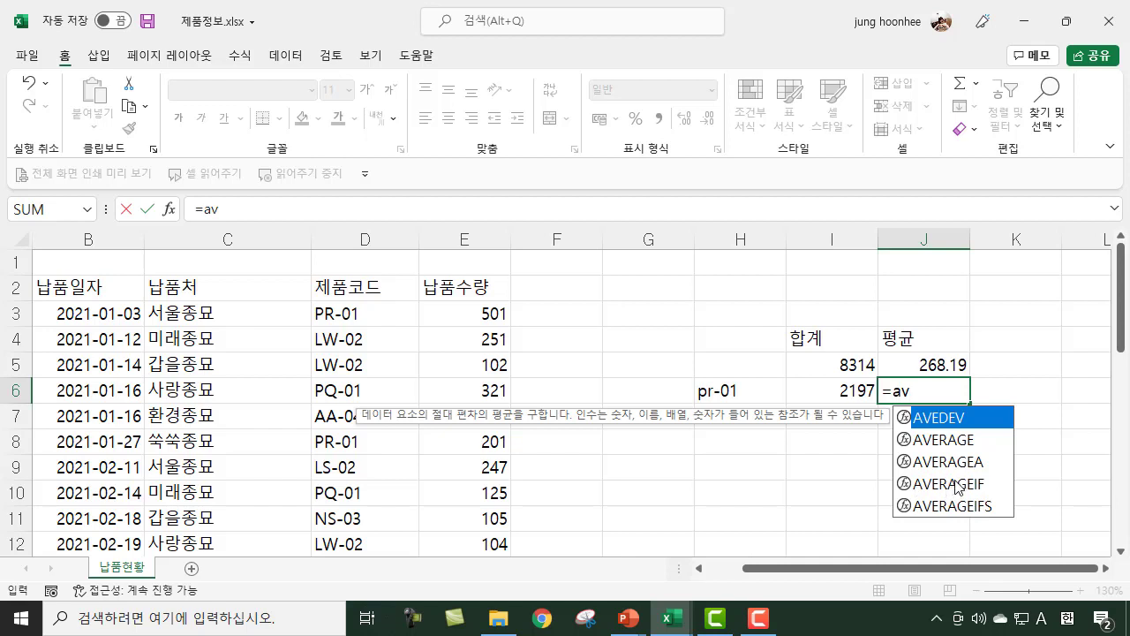
pyautogui.click(958, 483)
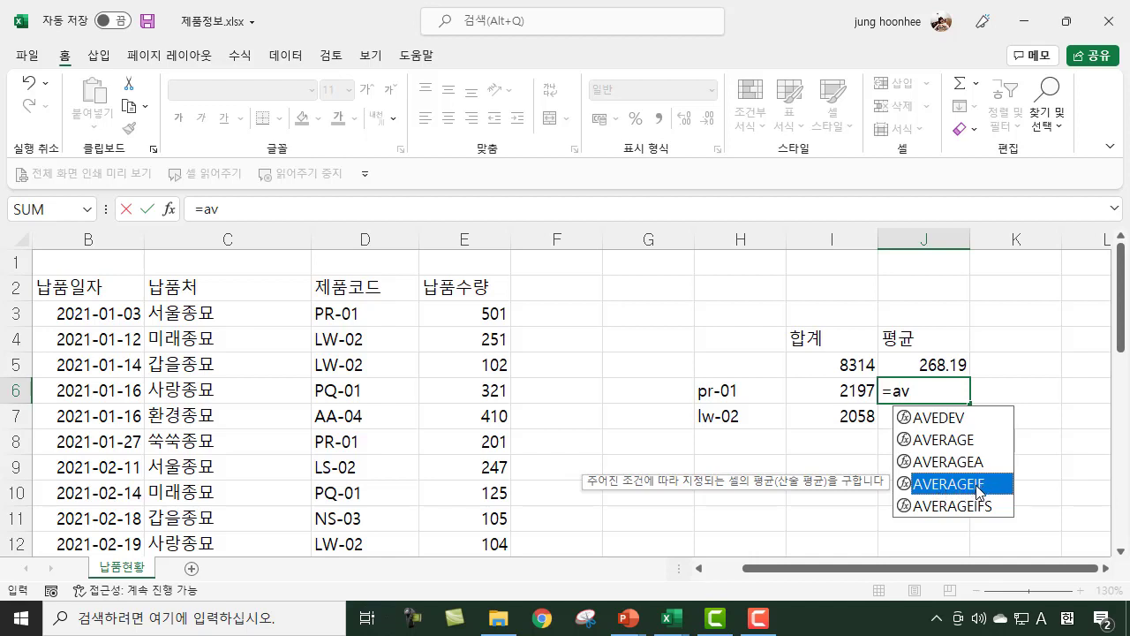
pyautogui.doubleClick(979, 484)
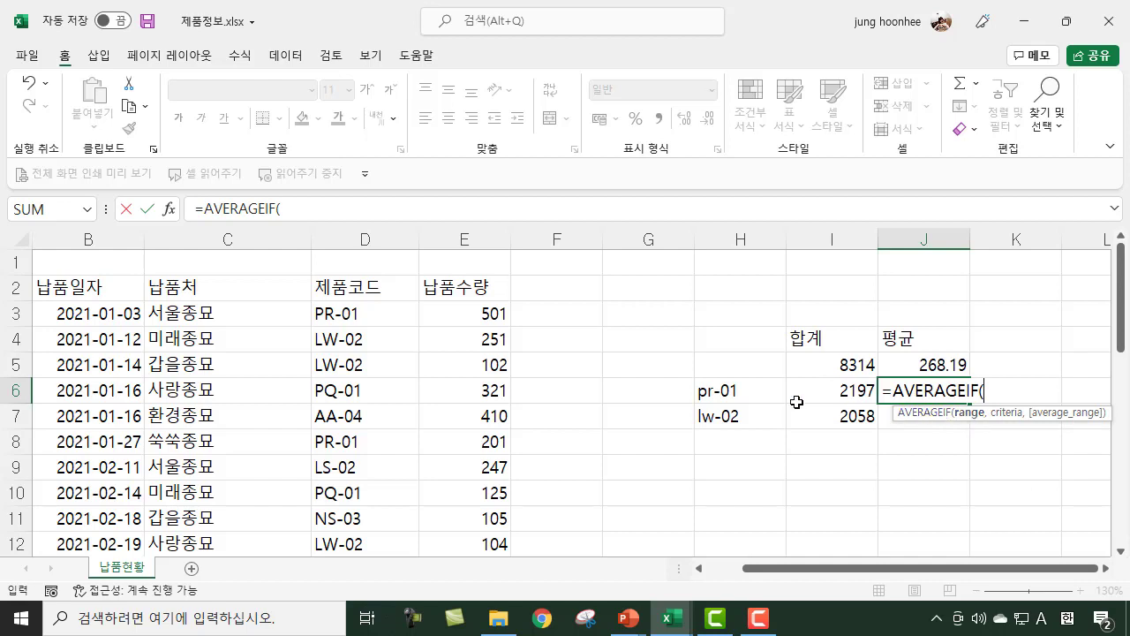
# Step: Set the AVERAGEIF range to the product codes D3:D33 and the criteria to pr-01 in cell H6
pyautogui.click(348, 313)
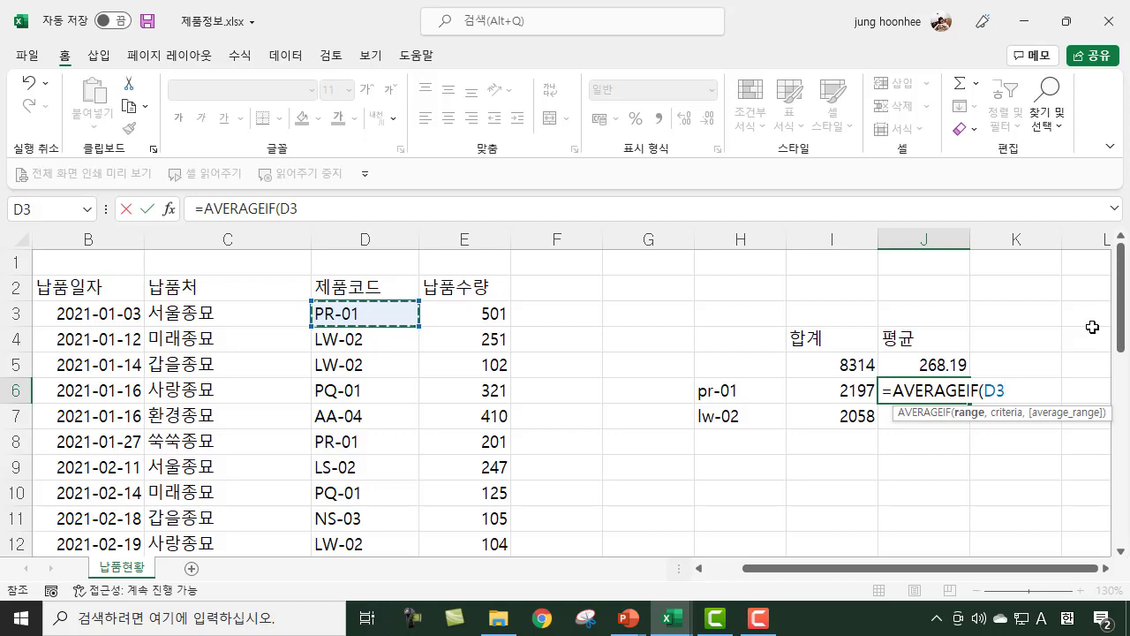
pyautogui.hotkey('ctrl', 'shift', 'Down')
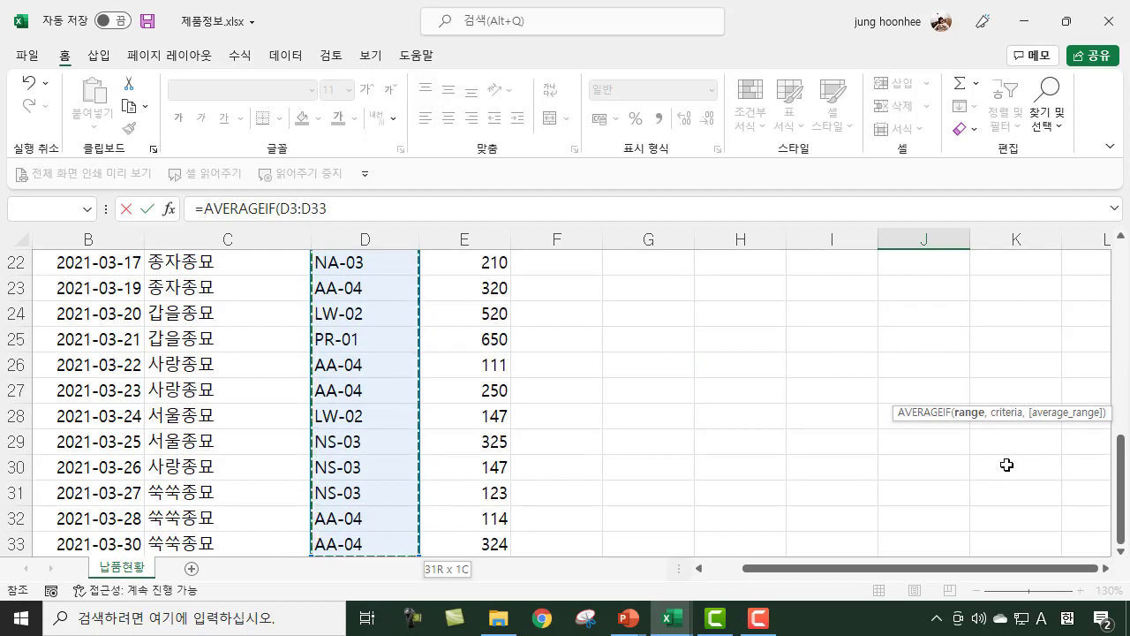
pyautogui.scroll(7, 1006, 464)
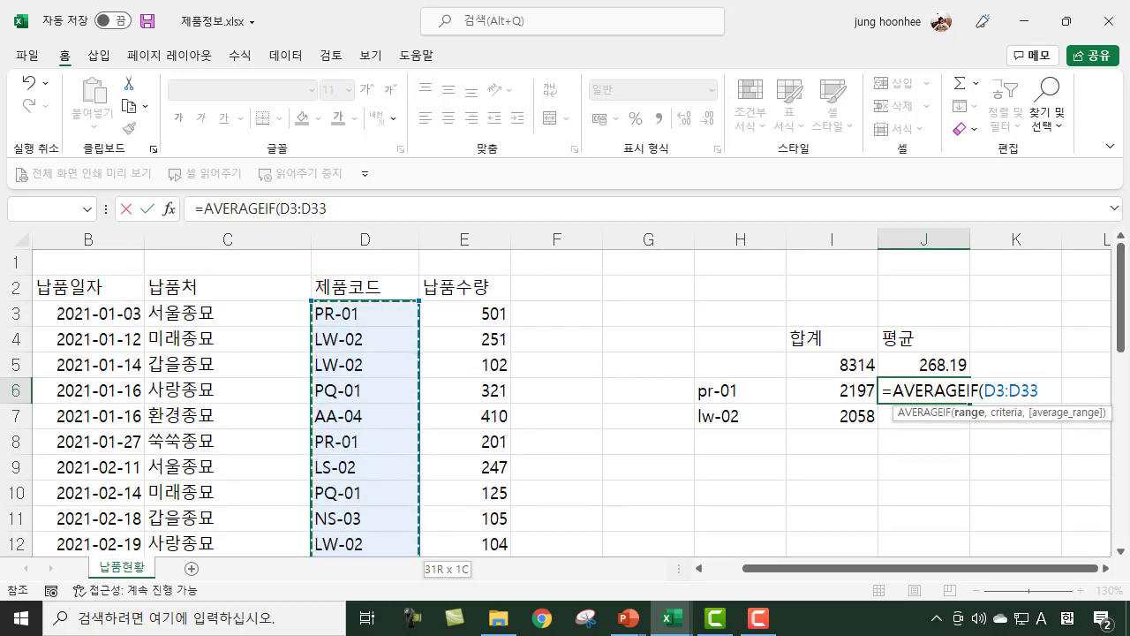
pyautogui.write(',')
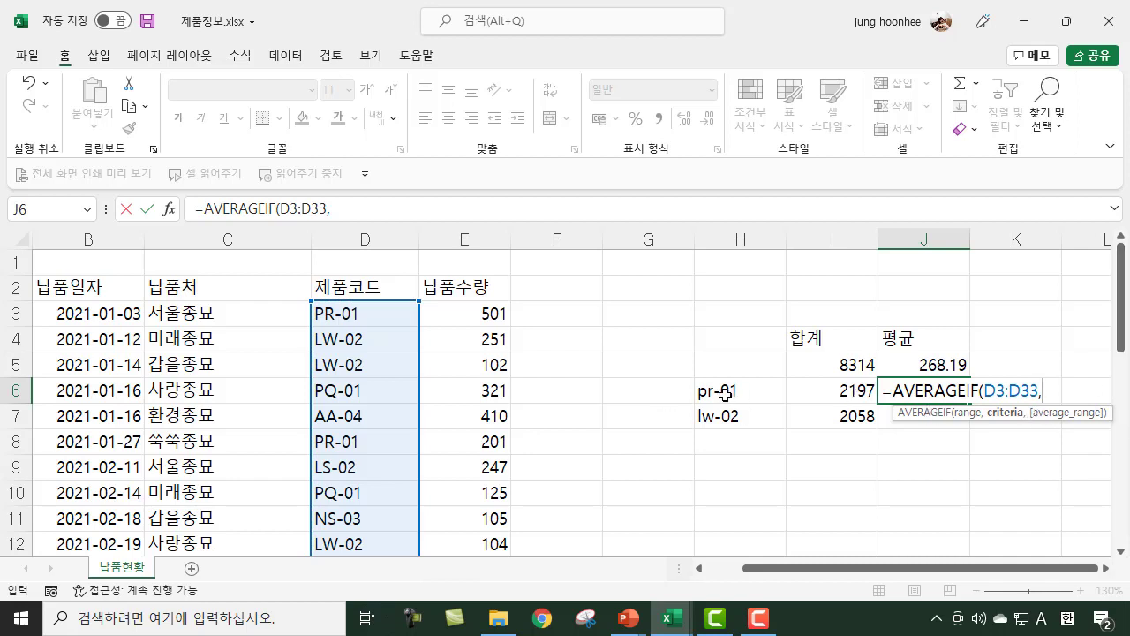
pyautogui.click(776, 383)
pyautogui.write(',')
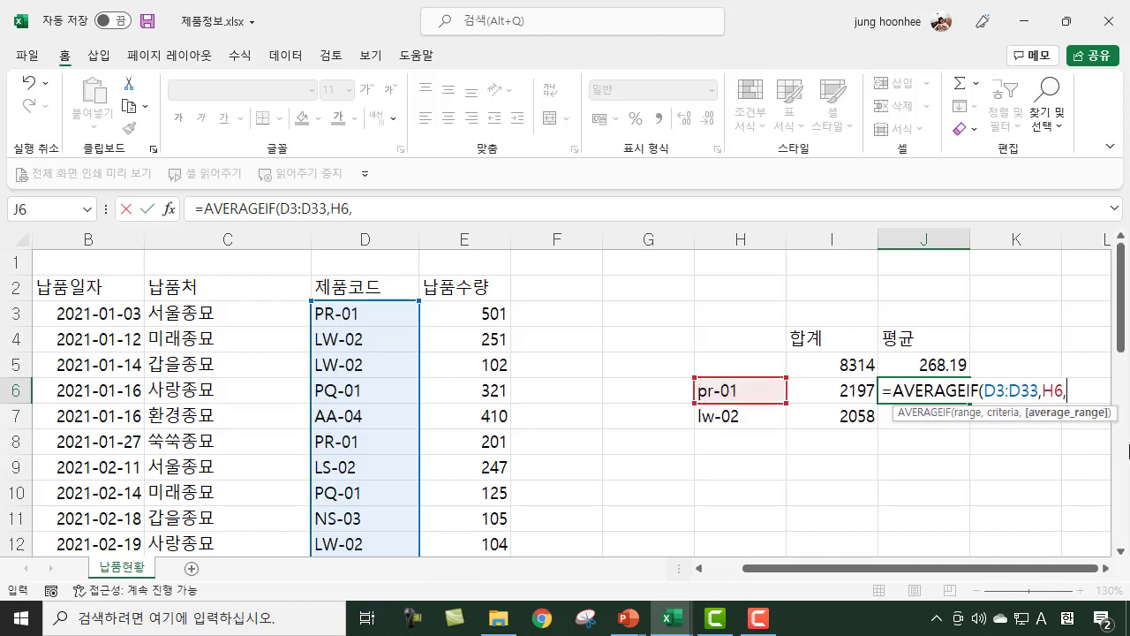
# Step: Set the average range to the 납품수량 values and complete the pr-01 formula as =AVERAGEIF(D3:D33,H6,E3:E33)
pyautogui.click(473, 311)
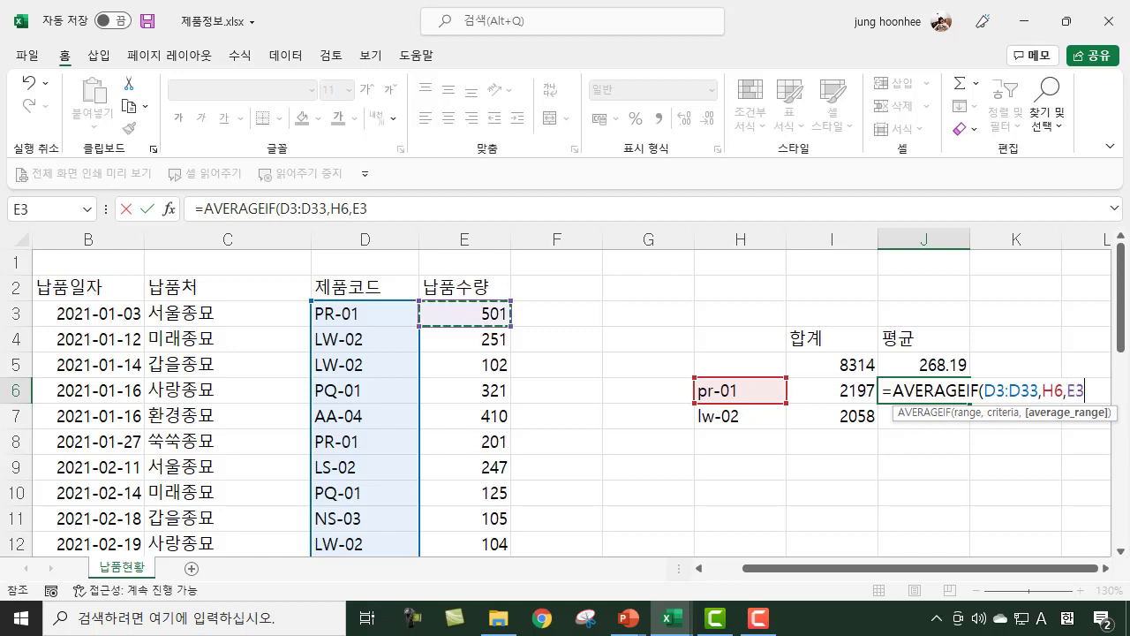
pyautogui.hotkey('ctrl', 'shift', 'Down')
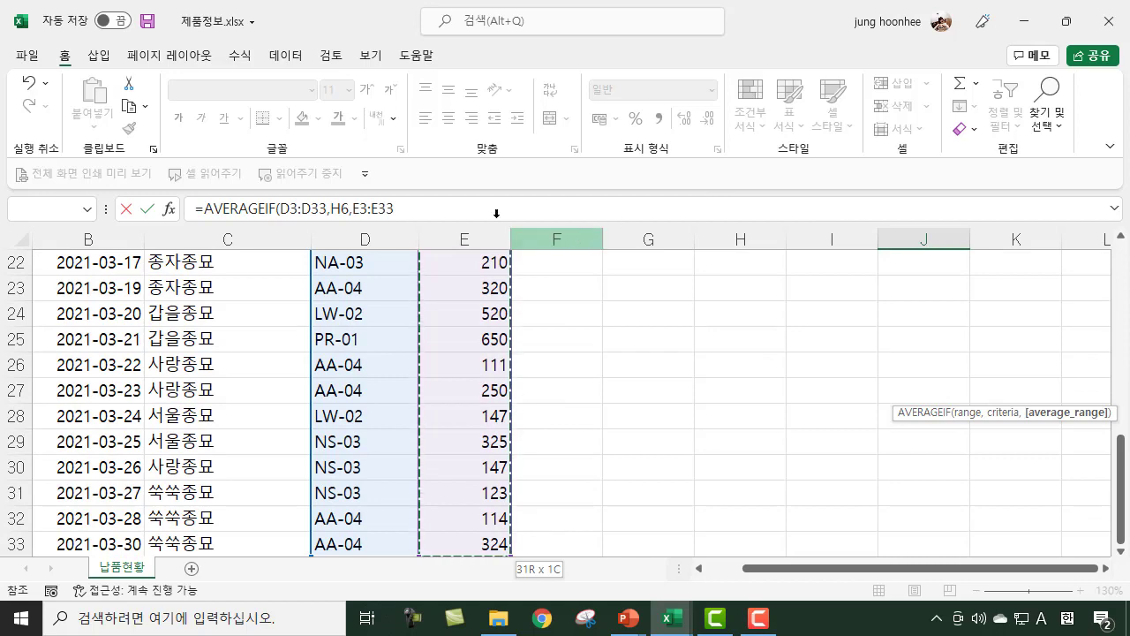
pyautogui.click(423, 208)
pyautogui.write(')')
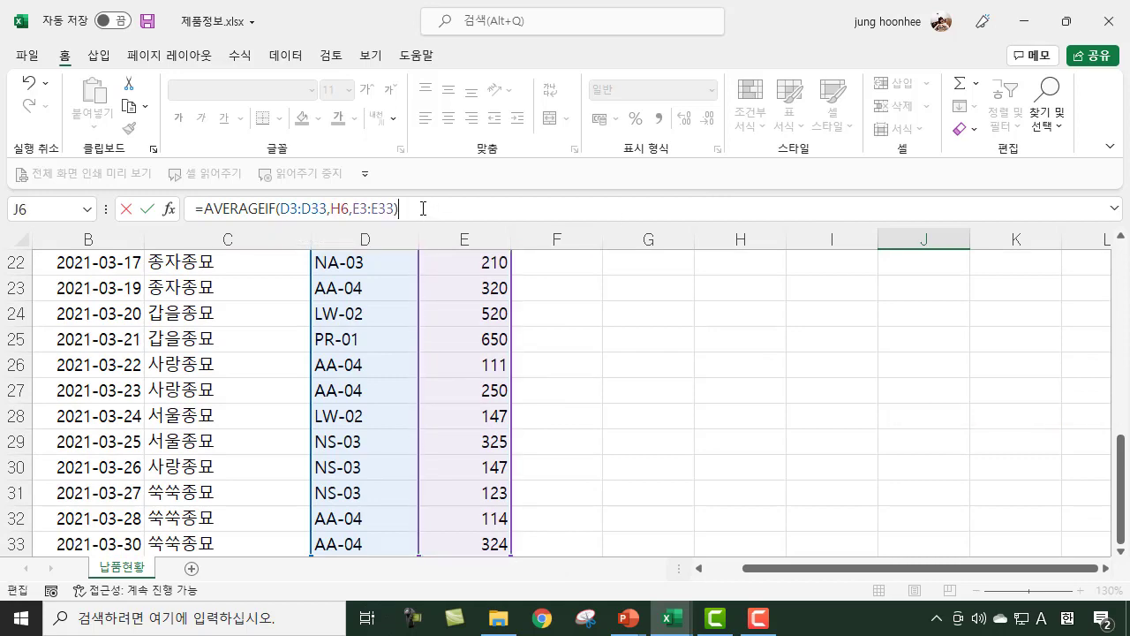
pyautogui.press('Return')
pyautogui.scroll(2, 908, 381)
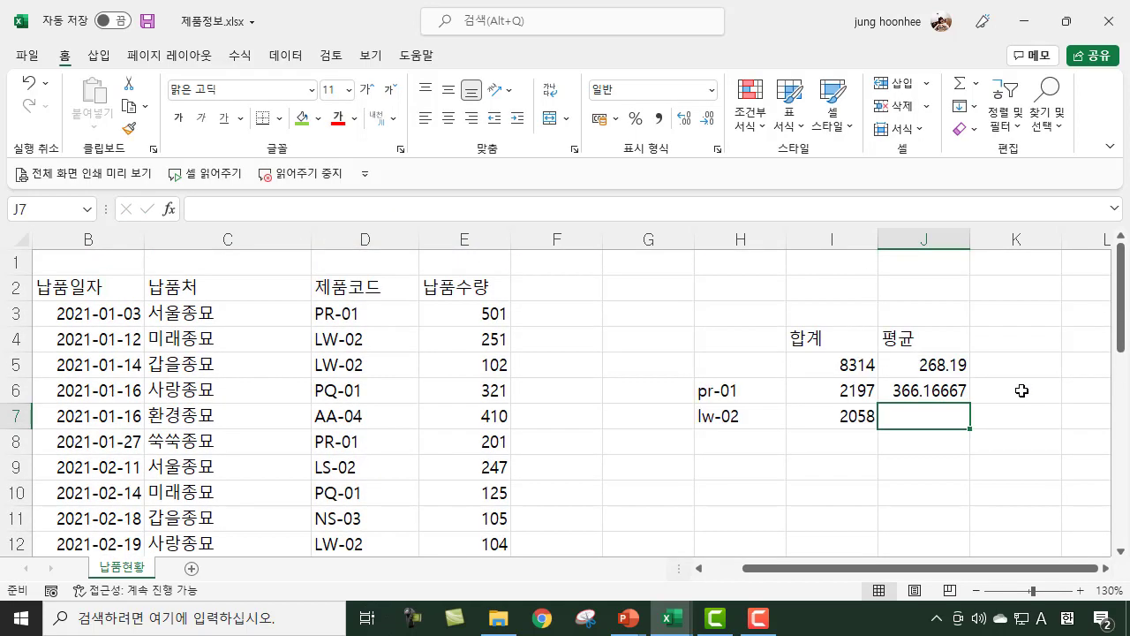
# Step: Format the pr-01 average in cell J6 to show two decimal places
pyautogui.click(938, 389)
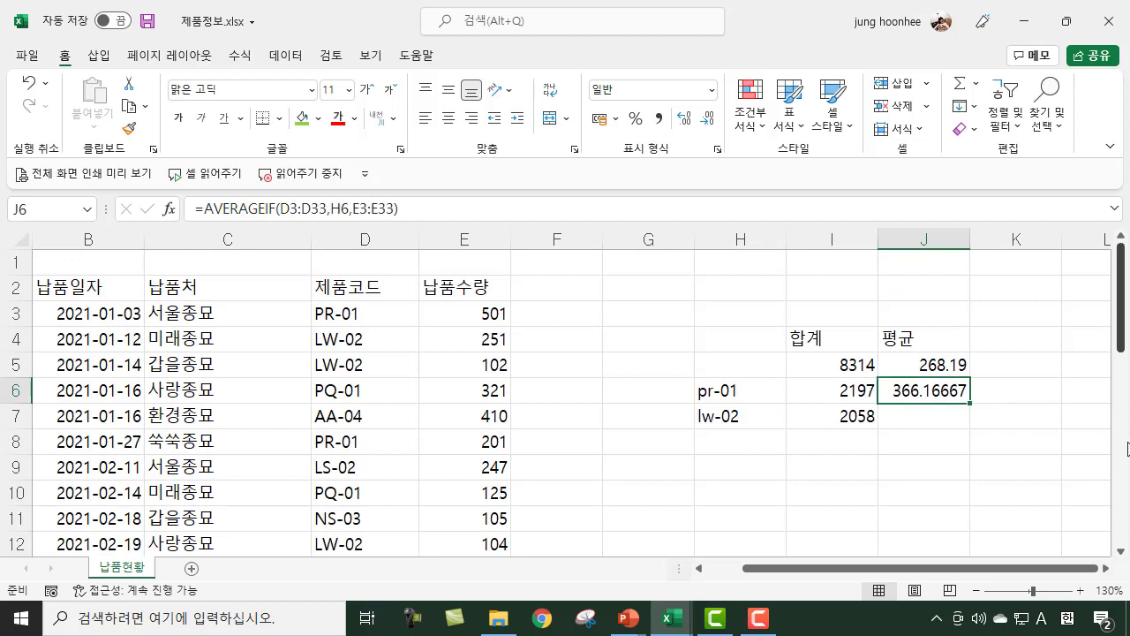
pyautogui.click(706, 121)
pyautogui.click(706, 124)
pyautogui.click(707, 124)
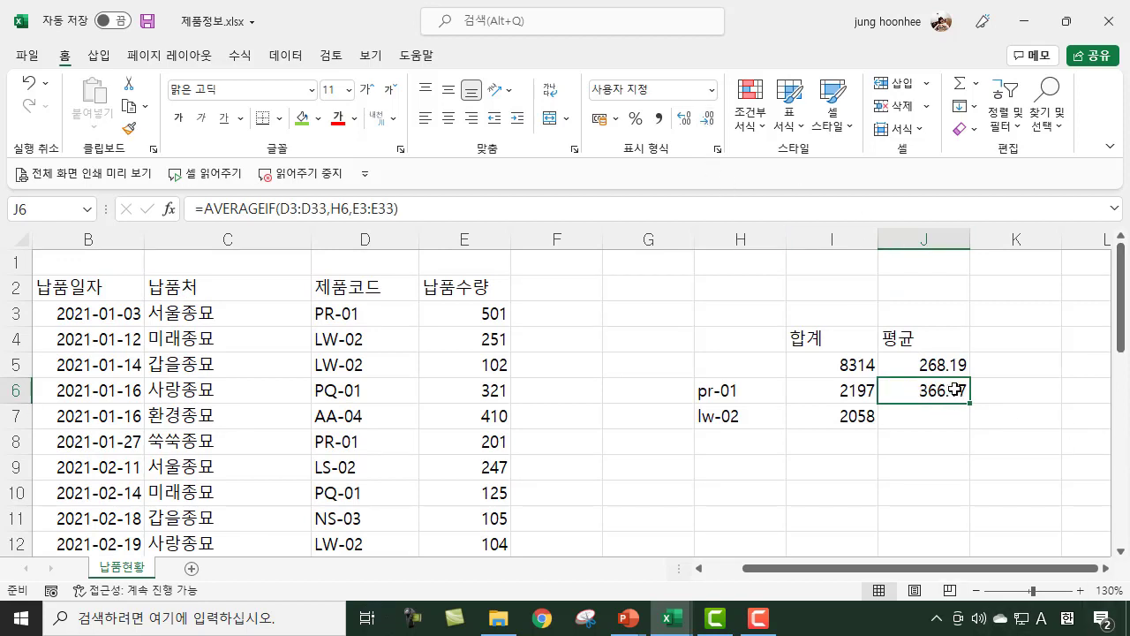
pyautogui.click(1030, 474)
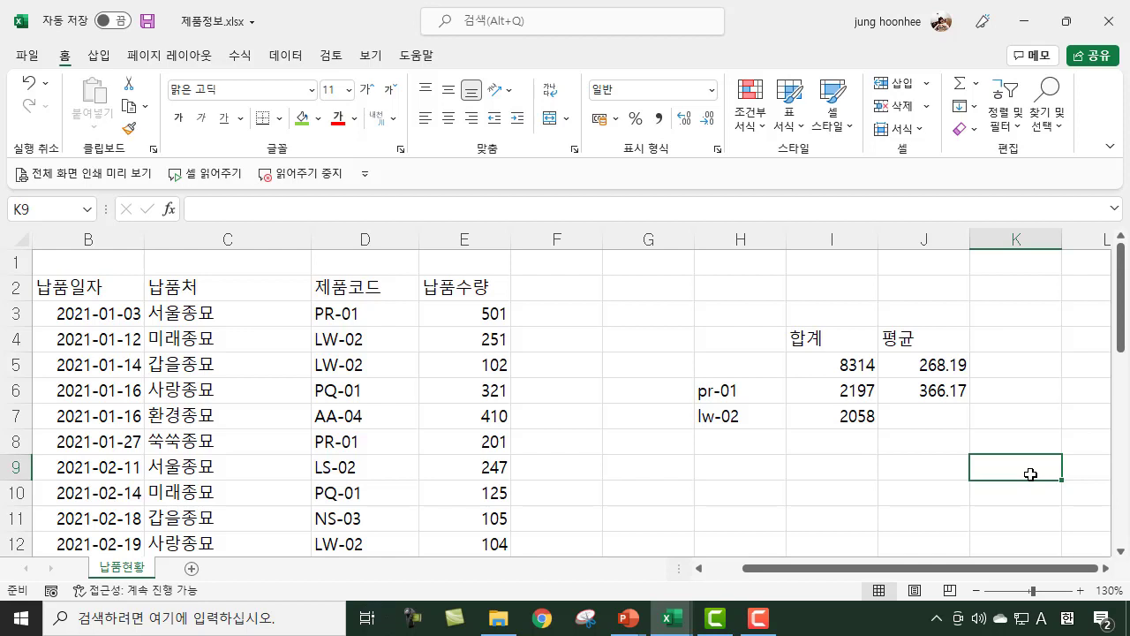
# Step: Enter the heading 개수 in cell K4, beside the 평균 heading
pyautogui.click(1026, 338)
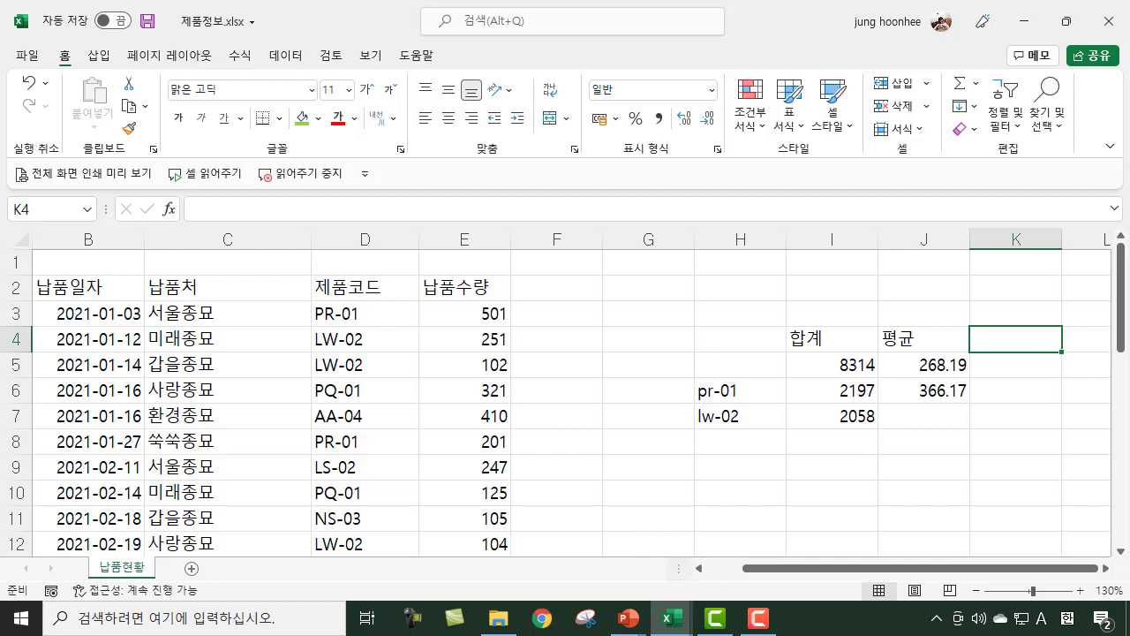
pyautogui.write('ro')
pyautogui.press('BackSpace')
pyautogui.press('BackSpace')
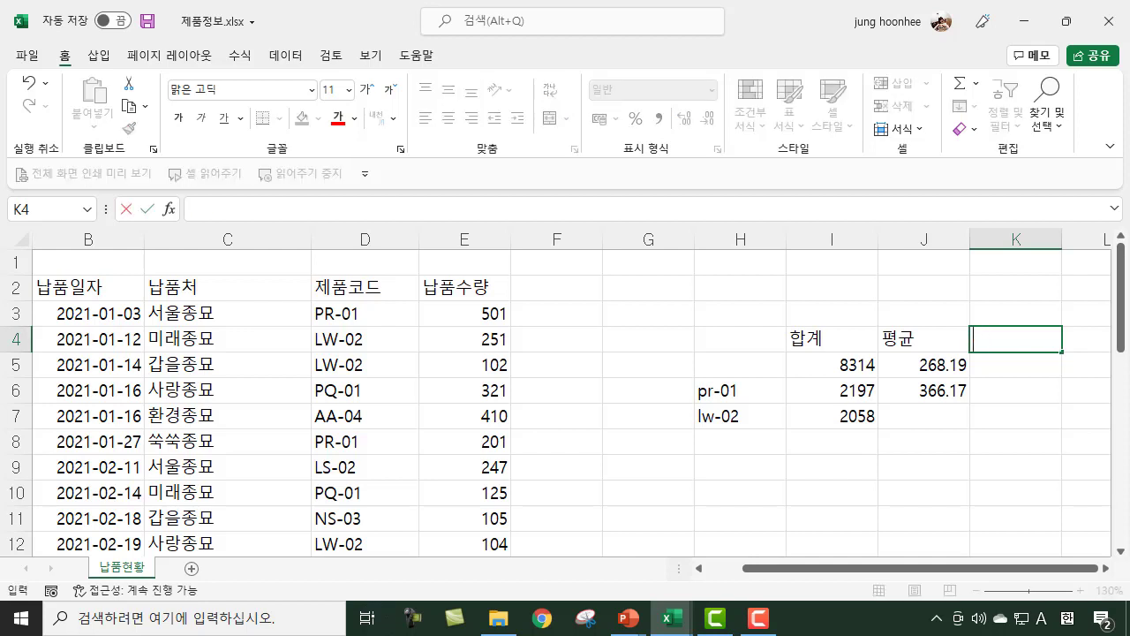
pyautogui.write('개수')
pyautogui.press('Return')
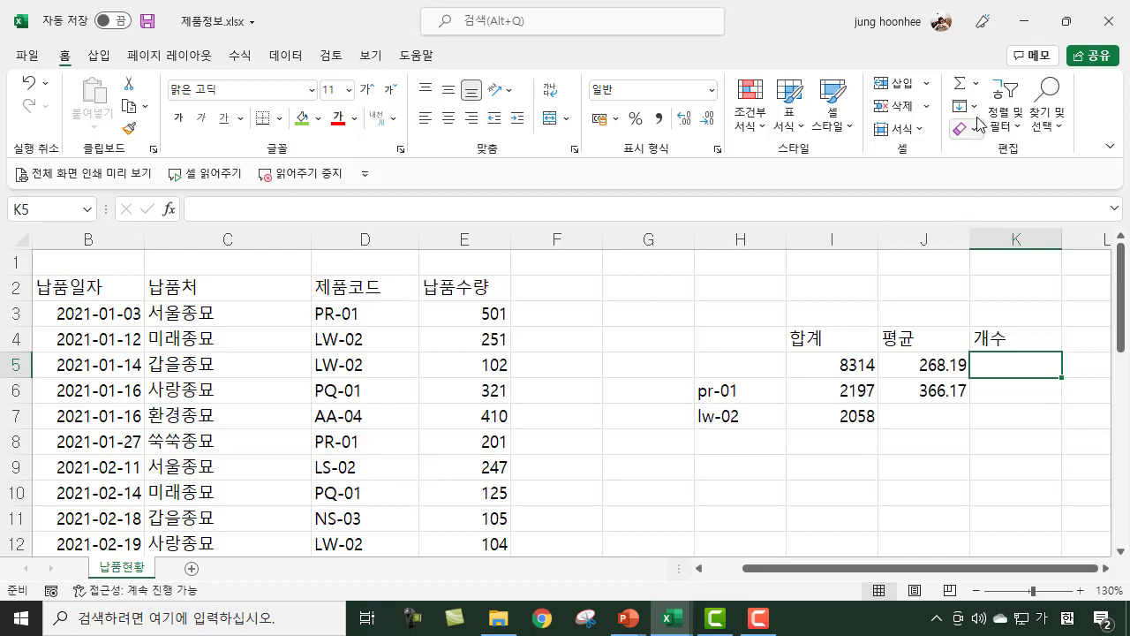
# Step: Count the numeric 납품수량 values in cell K5 with the formula =COUNT(E3:E33)
pyautogui.click(977, 85)
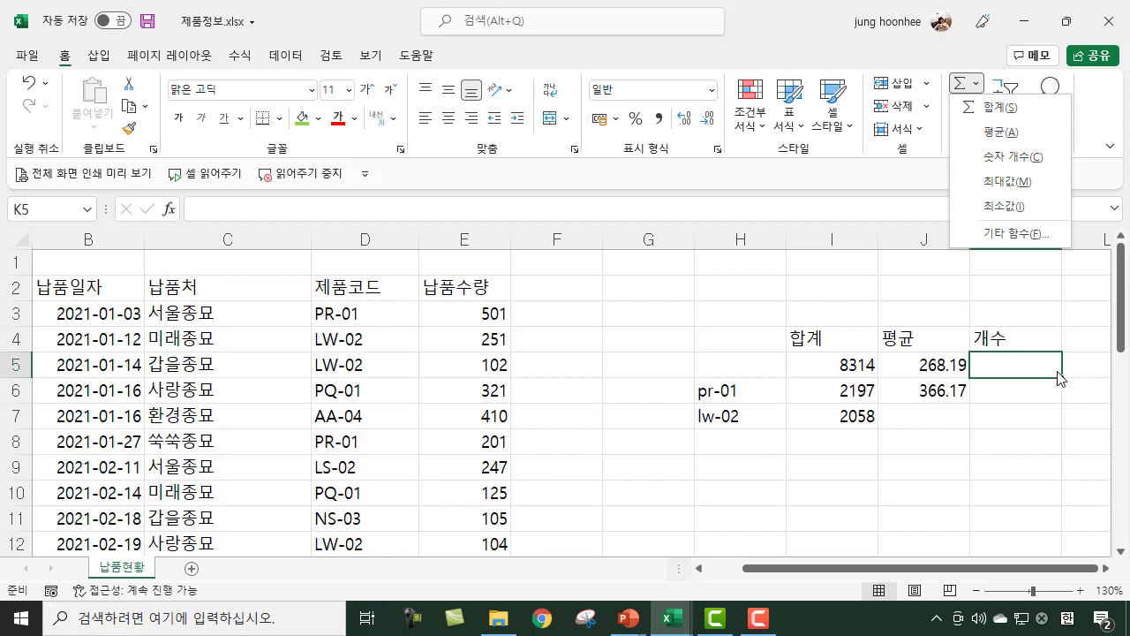
pyautogui.click(988, 161)
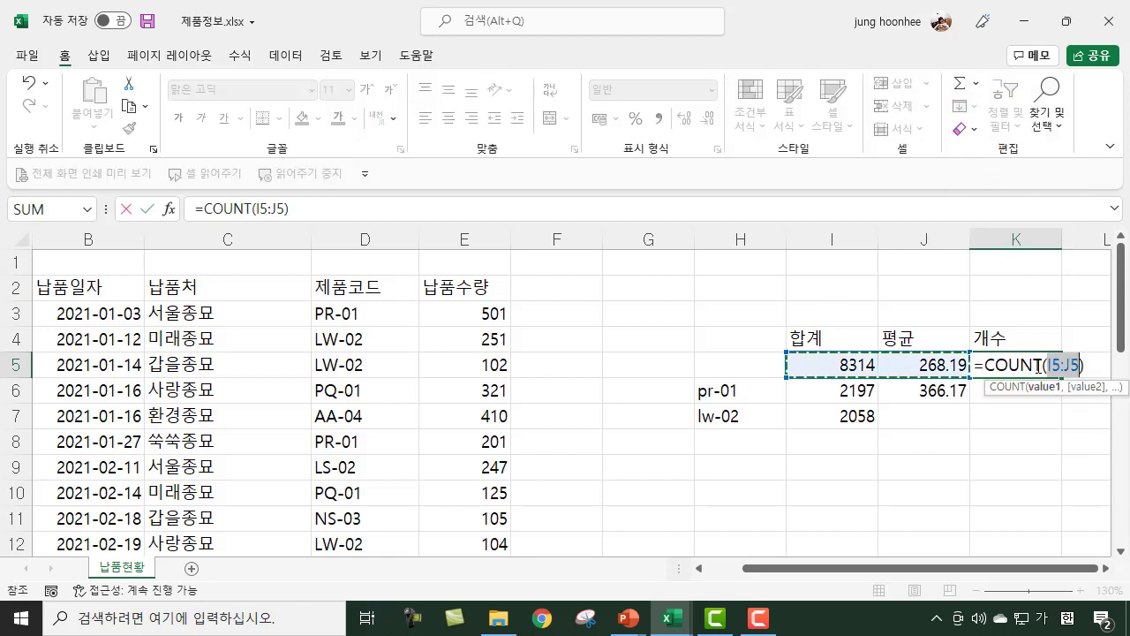
pyautogui.click(477, 315)
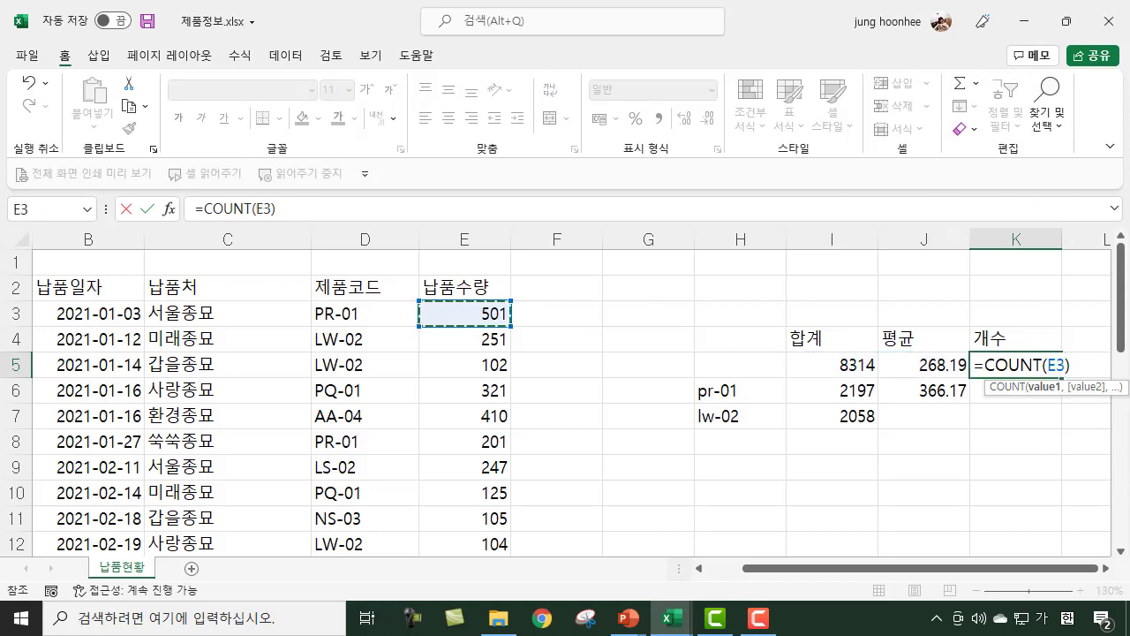
pyautogui.hotkey('ctrl', 'shift', 'Down')
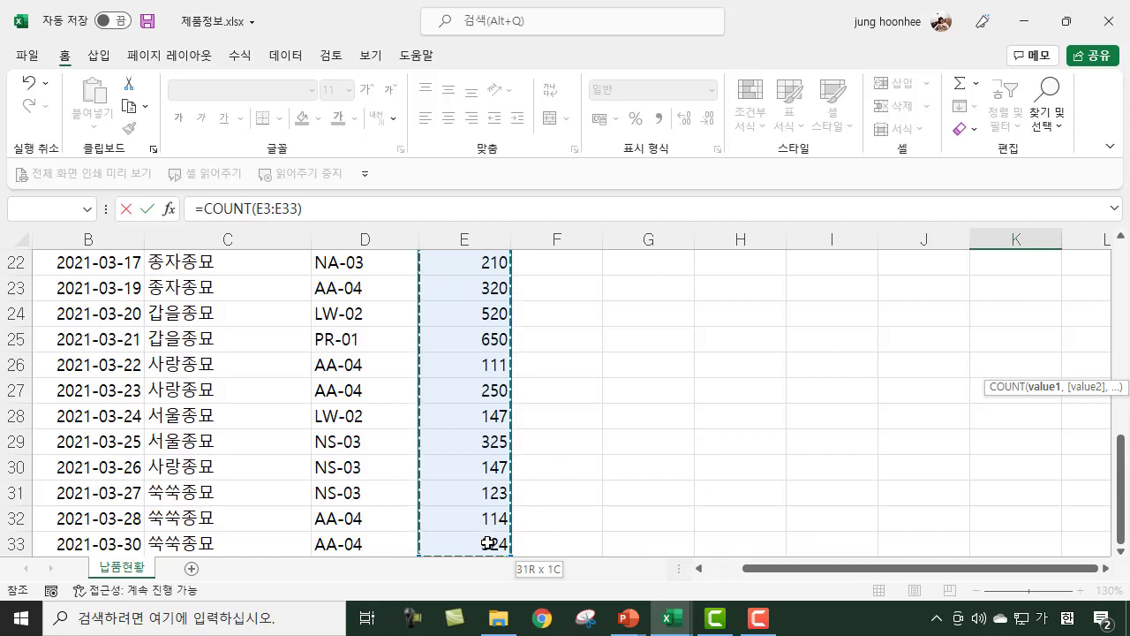
pyautogui.scroll(3, 1009, 396)
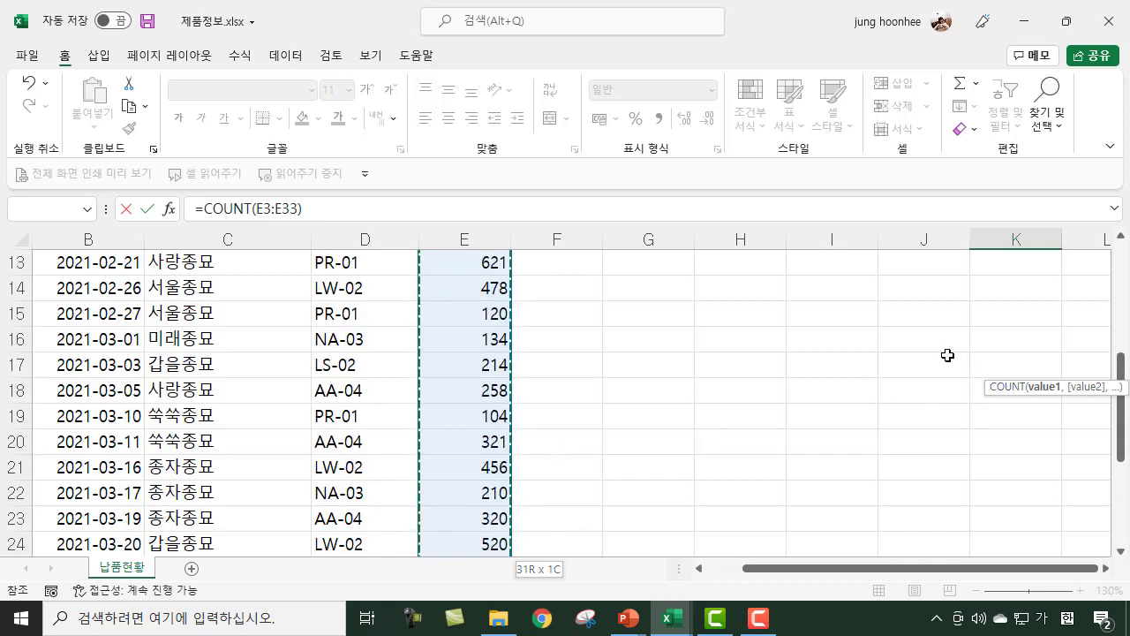
pyautogui.scroll(4, 946, 359)
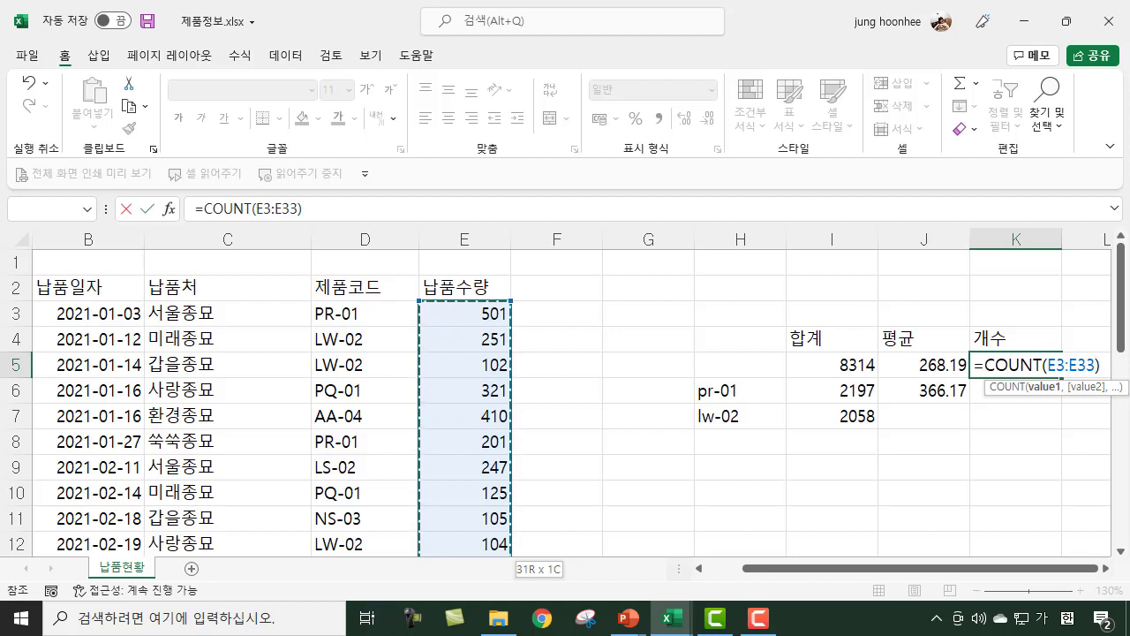
pyautogui.press('Return')
pyautogui.click(1007, 368)
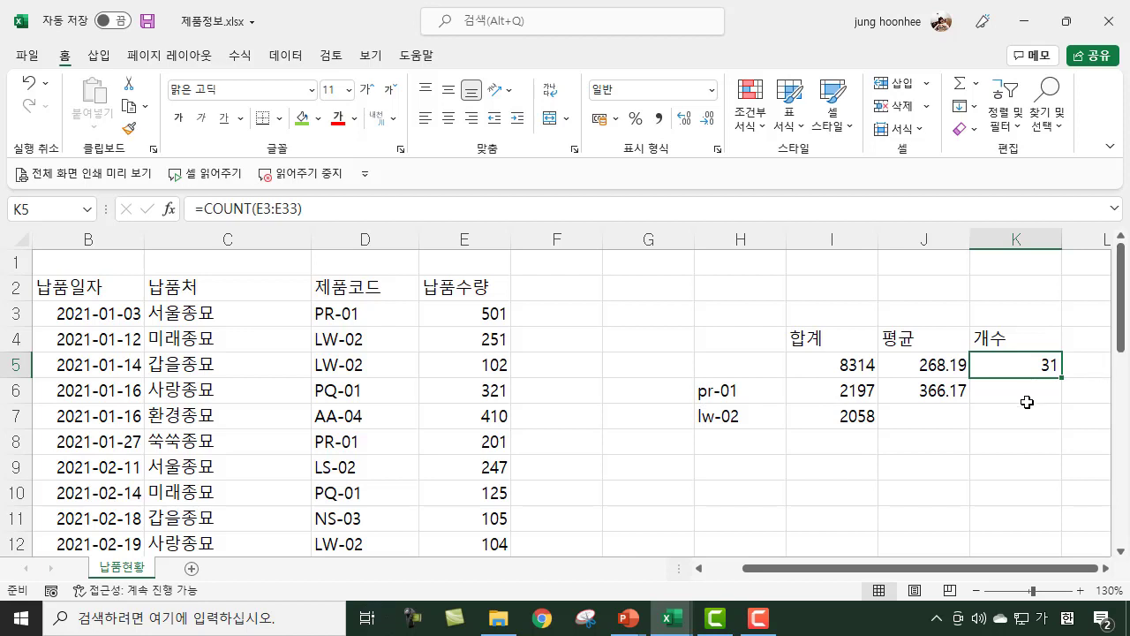
pyautogui.click(344, 312)
pyautogui.click(346, 390)
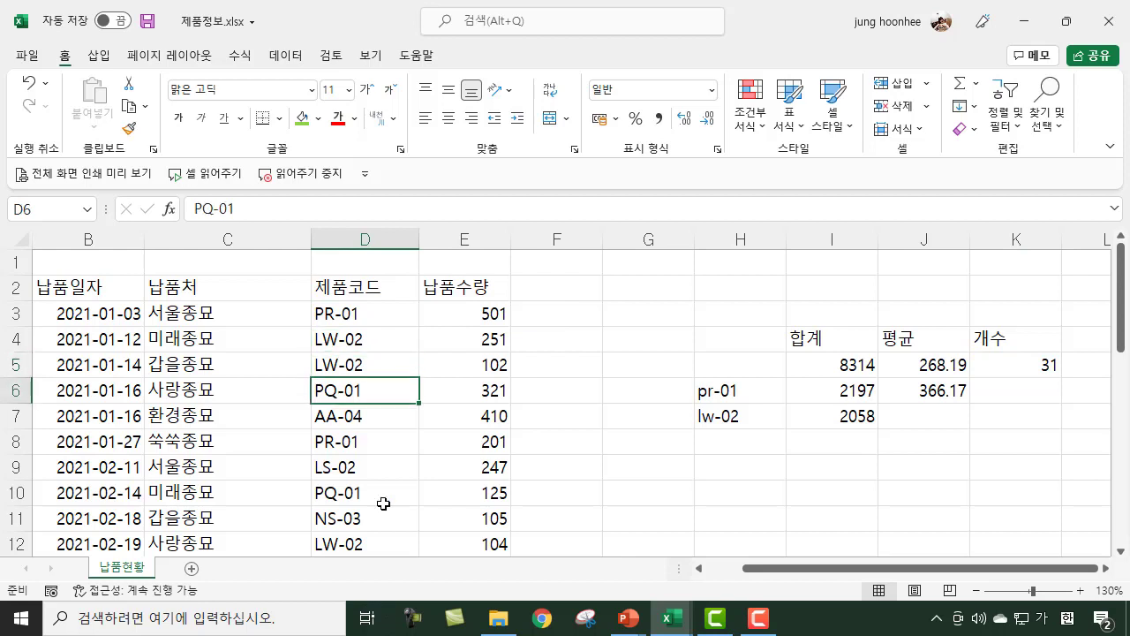
pyautogui.click(342, 493)
pyautogui.click(353, 521)
pyautogui.click(353, 552)
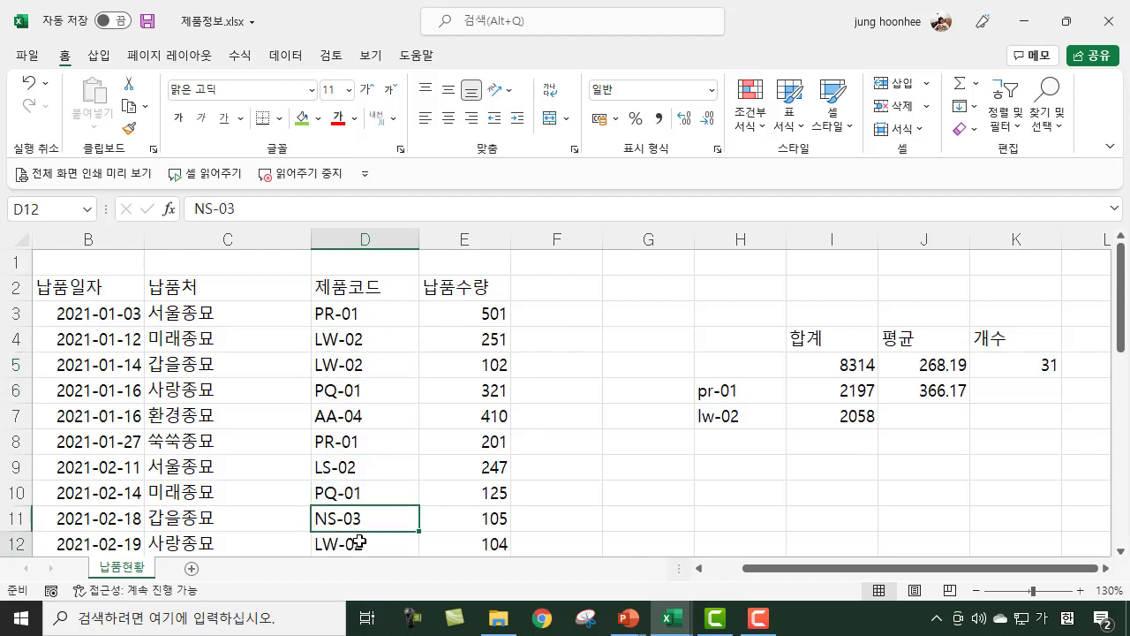
# Step: Change the function in cell K5 to COUNTA so the formula reads =COUNTA(E3:E33)
pyautogui.click(1027, 365)
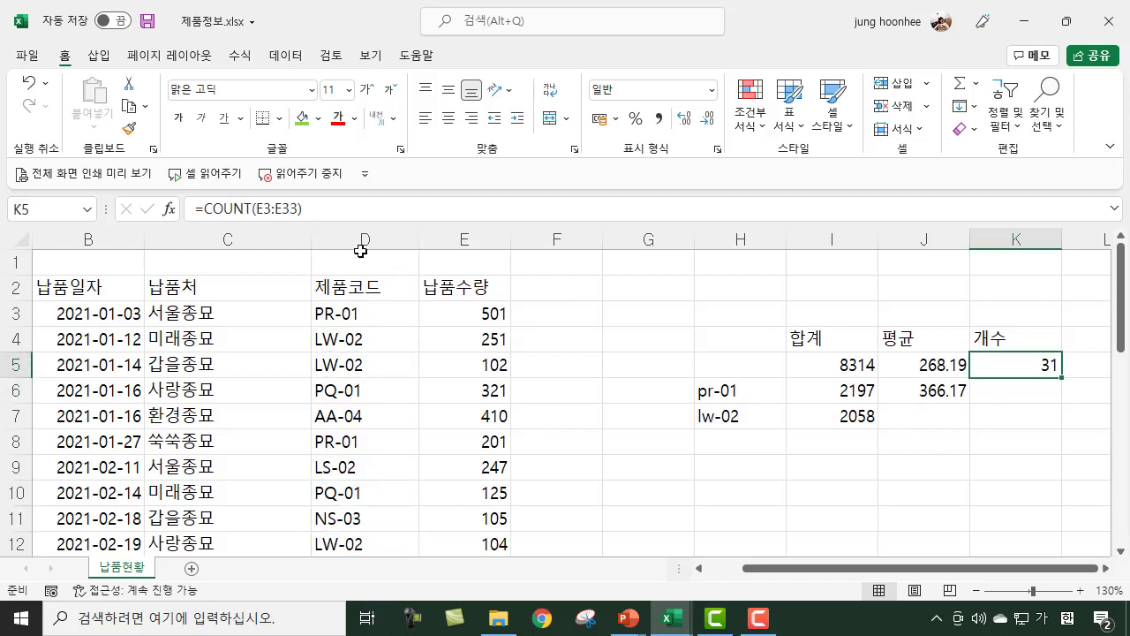
pyautogui.click(251, 208)
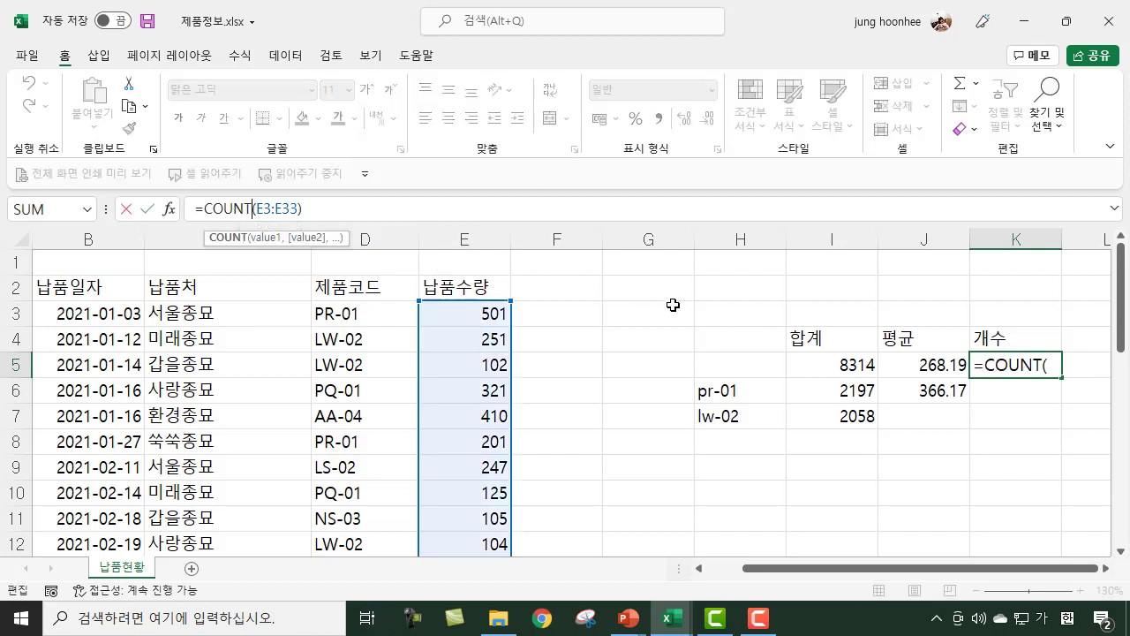
pyautogui.write('a')
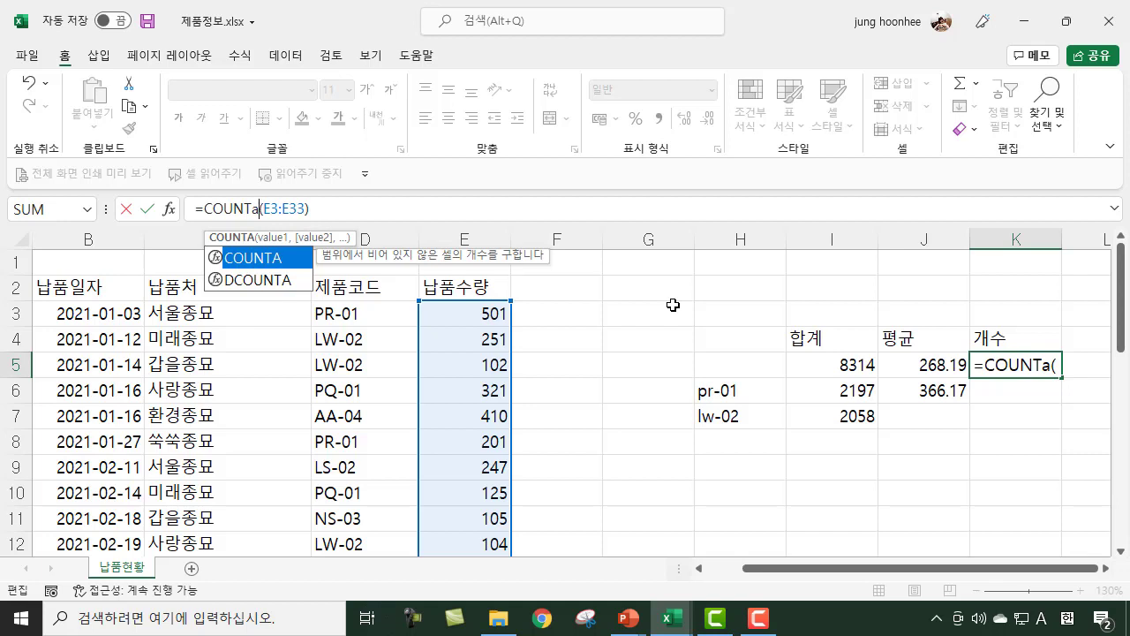
pyautogui.press('Return')
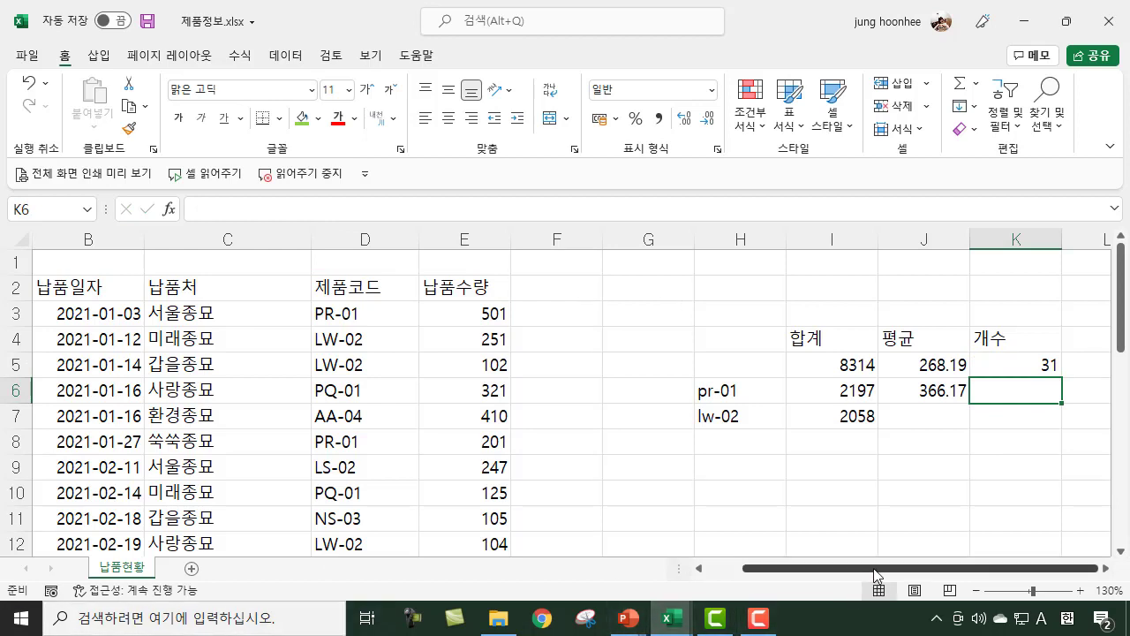
# Step: Count the pr-01 entries of the 제품코드 column in cell K6 with the formula =COUNTIF(D3:D33,H6)
pyautogui.click(1106, 568)
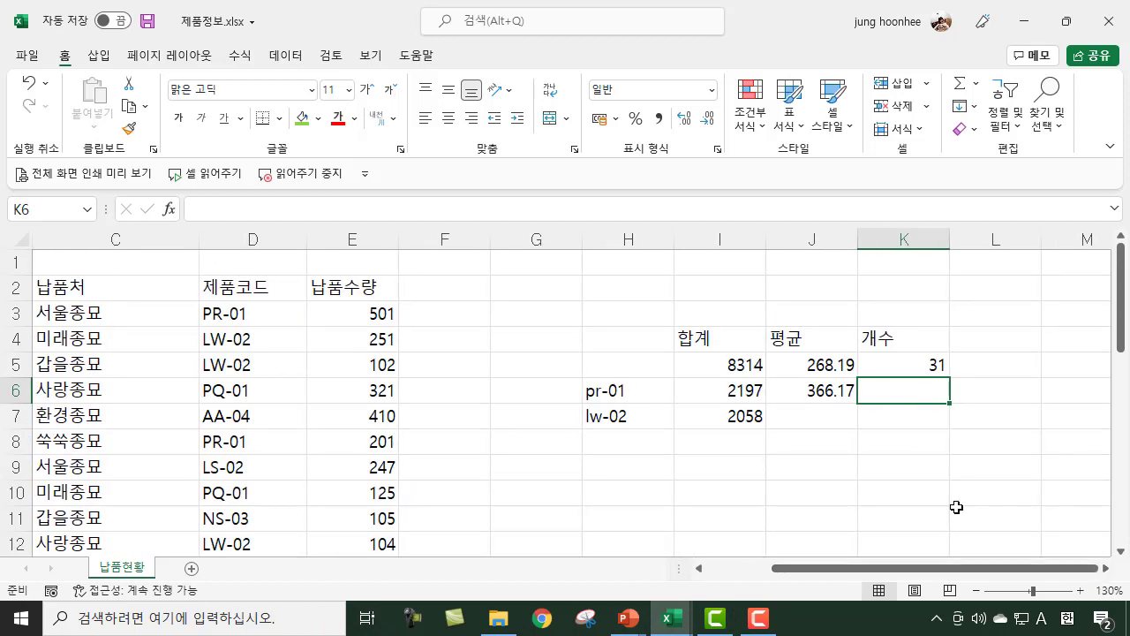
pyautogui.click(595, 392)
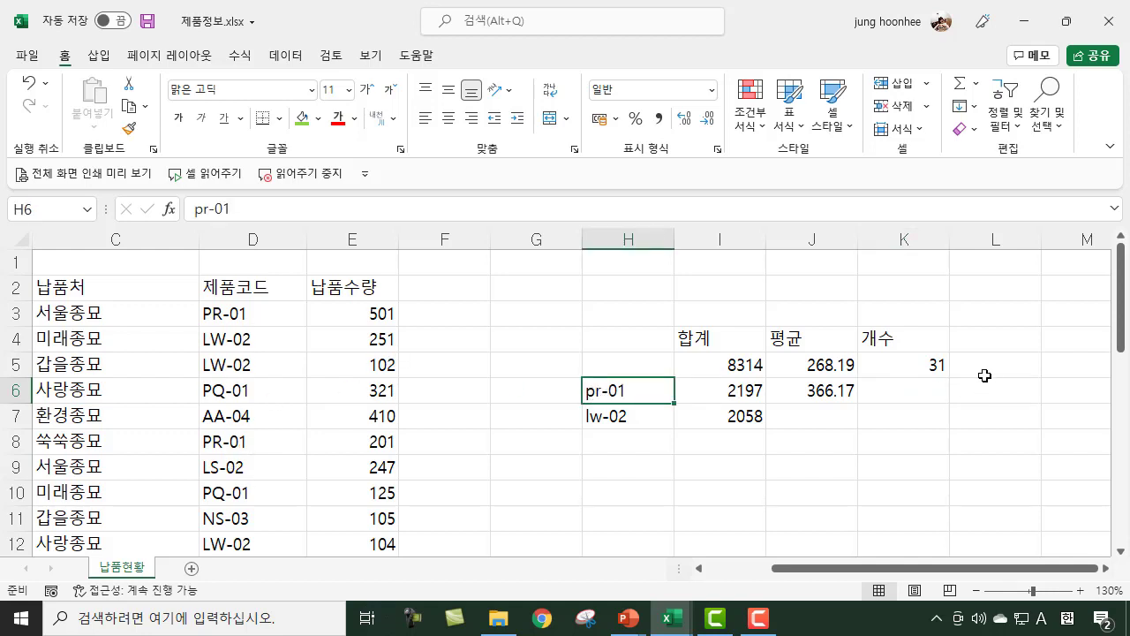
pyautogui.click(1010, 368)
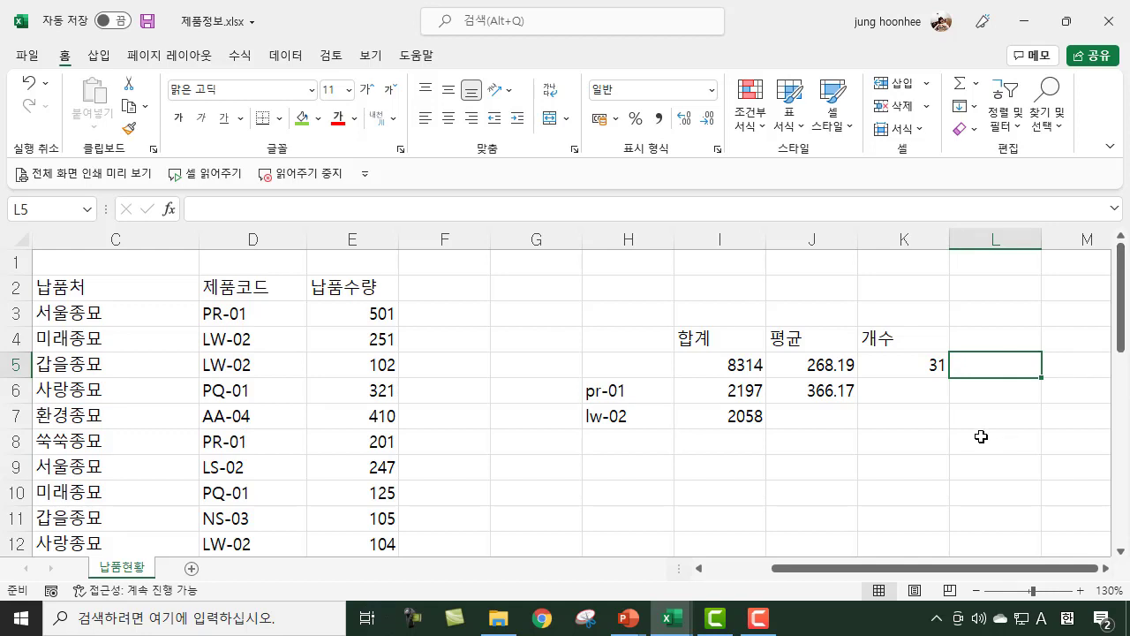
pyautogui.click(910, 390)
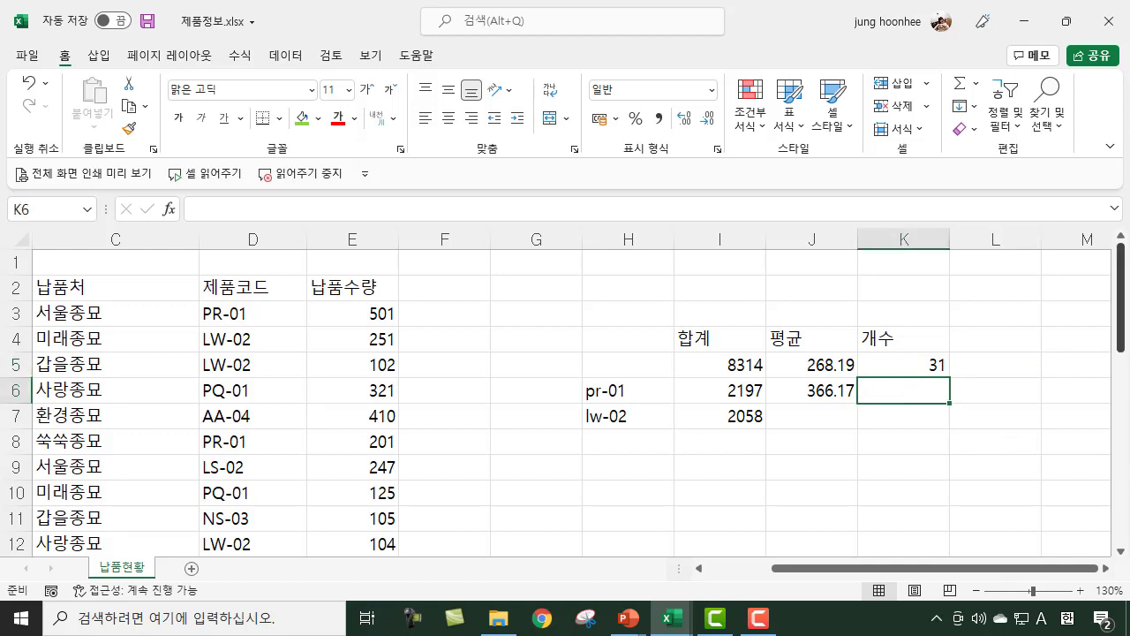
pyautogui.write('=')
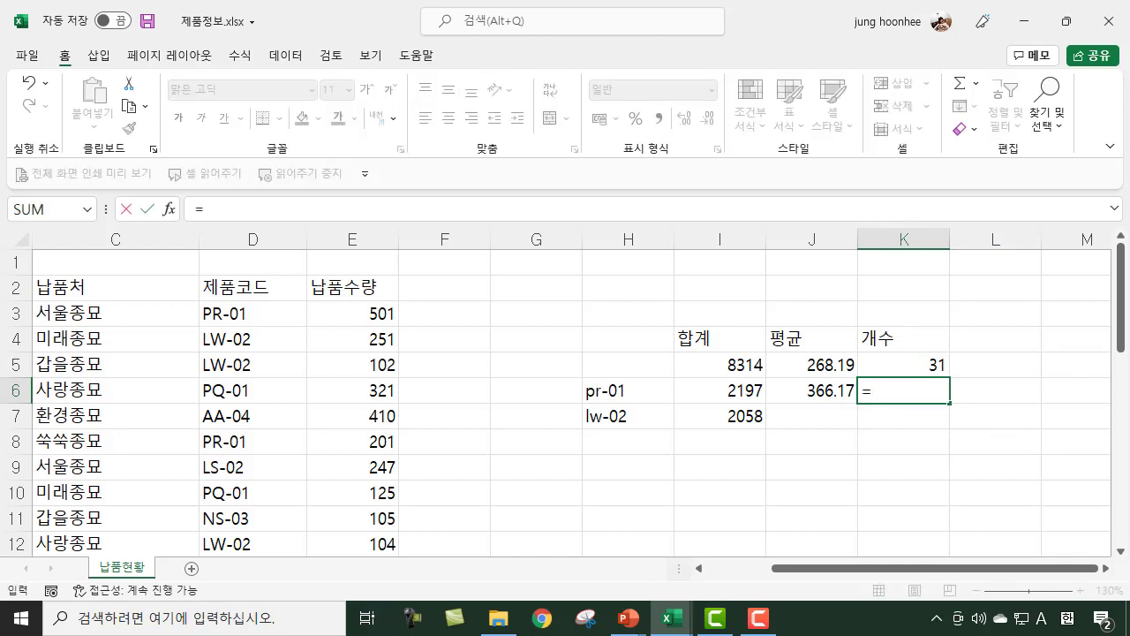
pyautogui.write('co')
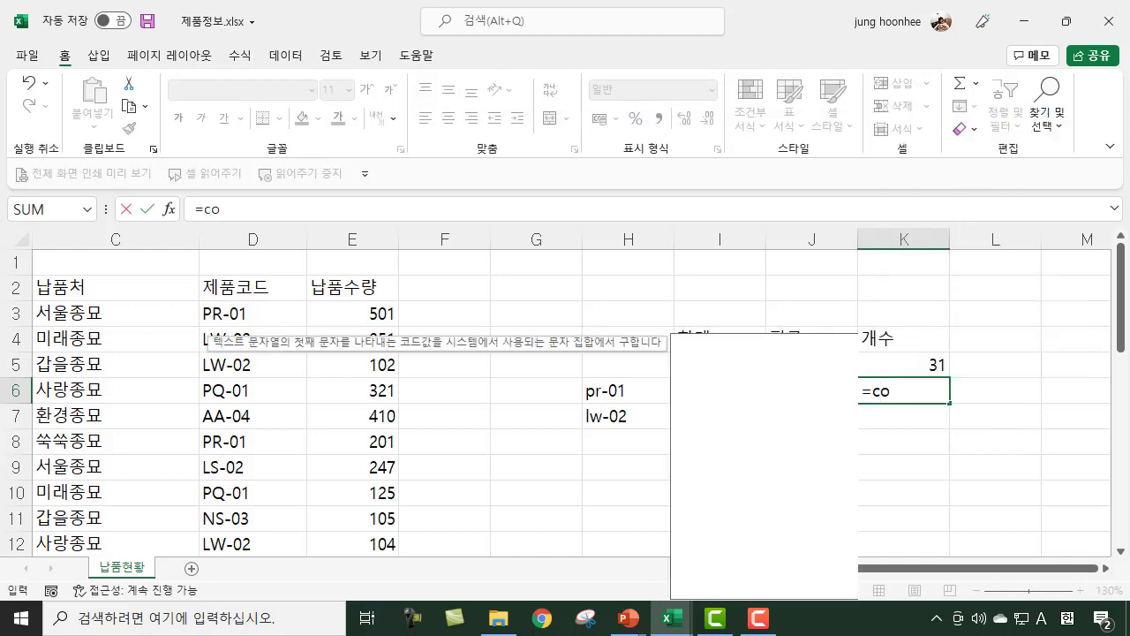
pyautogui.write('u')
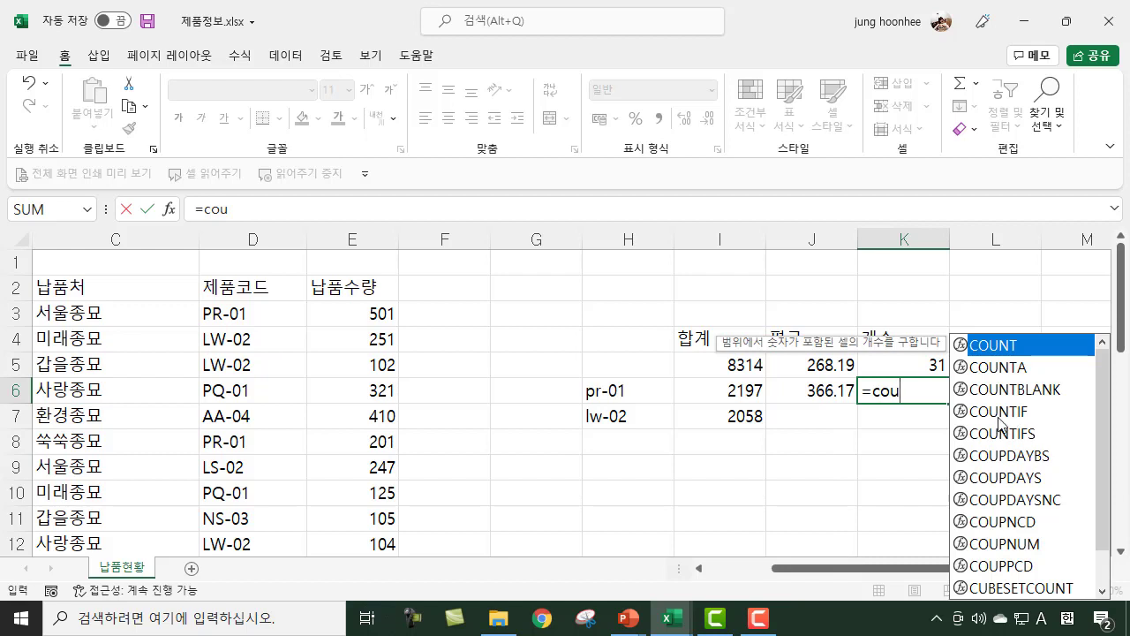
pyautogui.click(996, 411)
pyautogui.press('Tab')
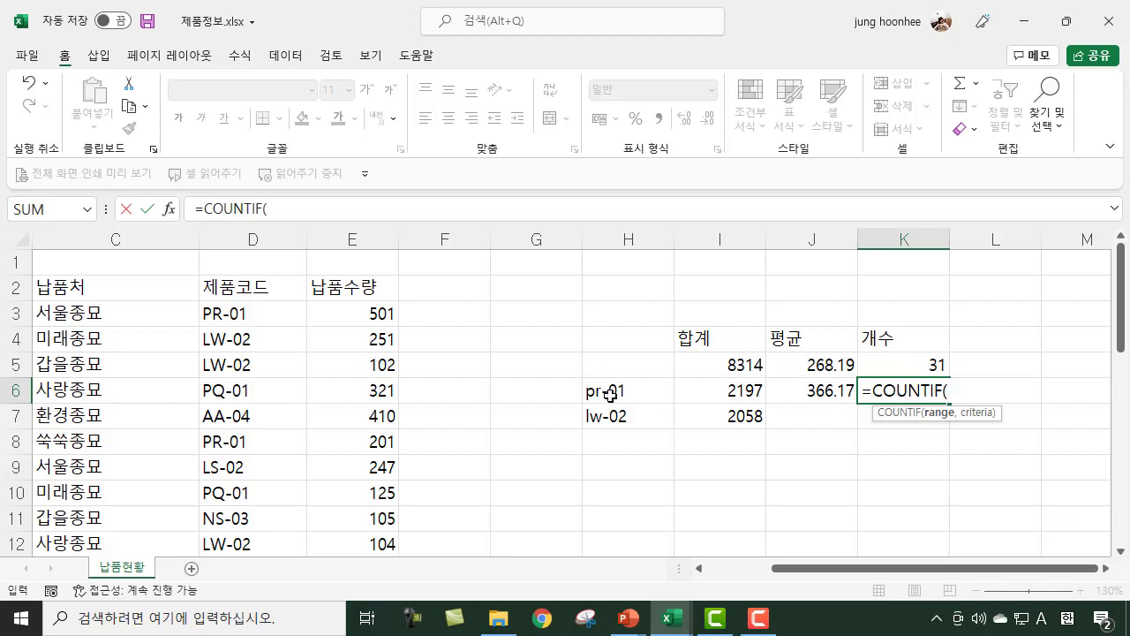
pyautogui.click(235, 313)
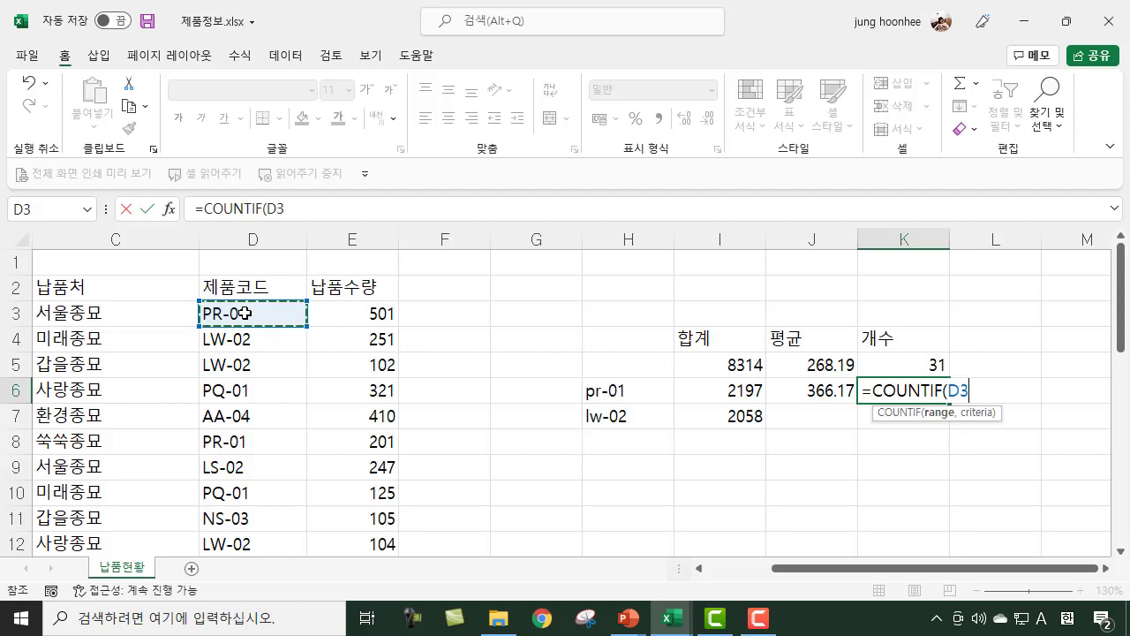
pyautogui.hotkey('ctrl', 'shift', 'Down')
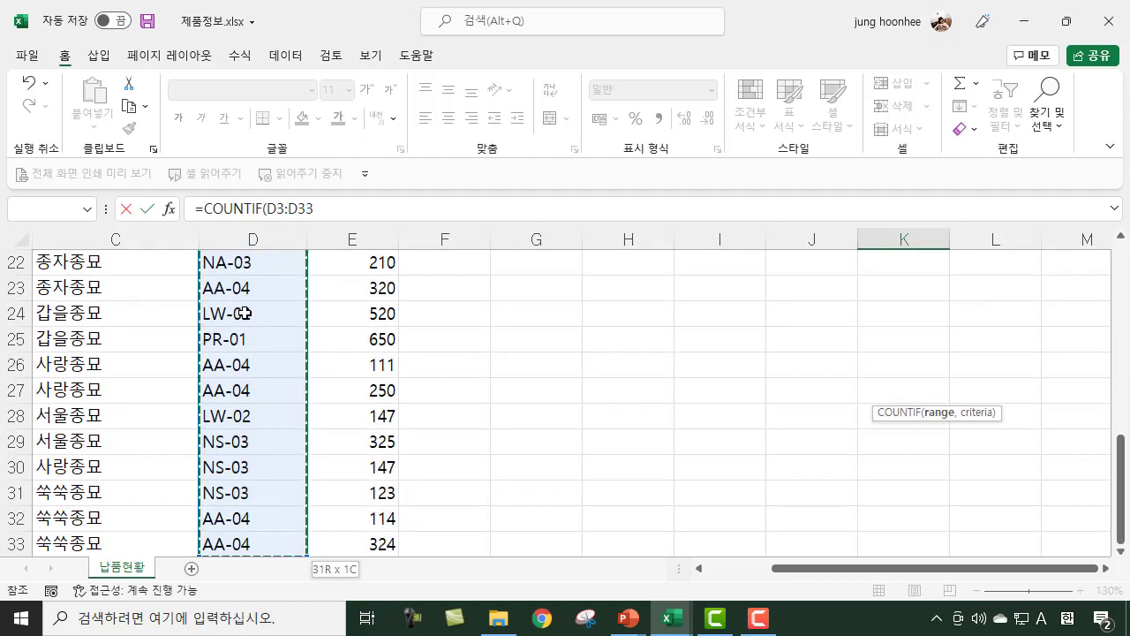
pyautogui.write(',')
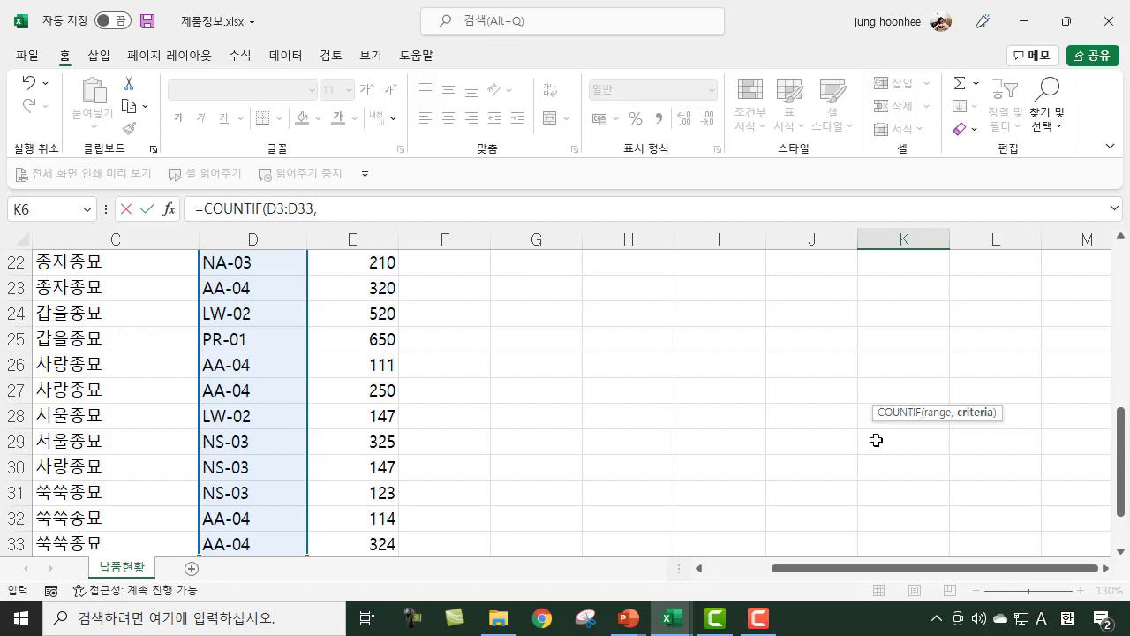
pyautogui.scroll(7, 876, 440)
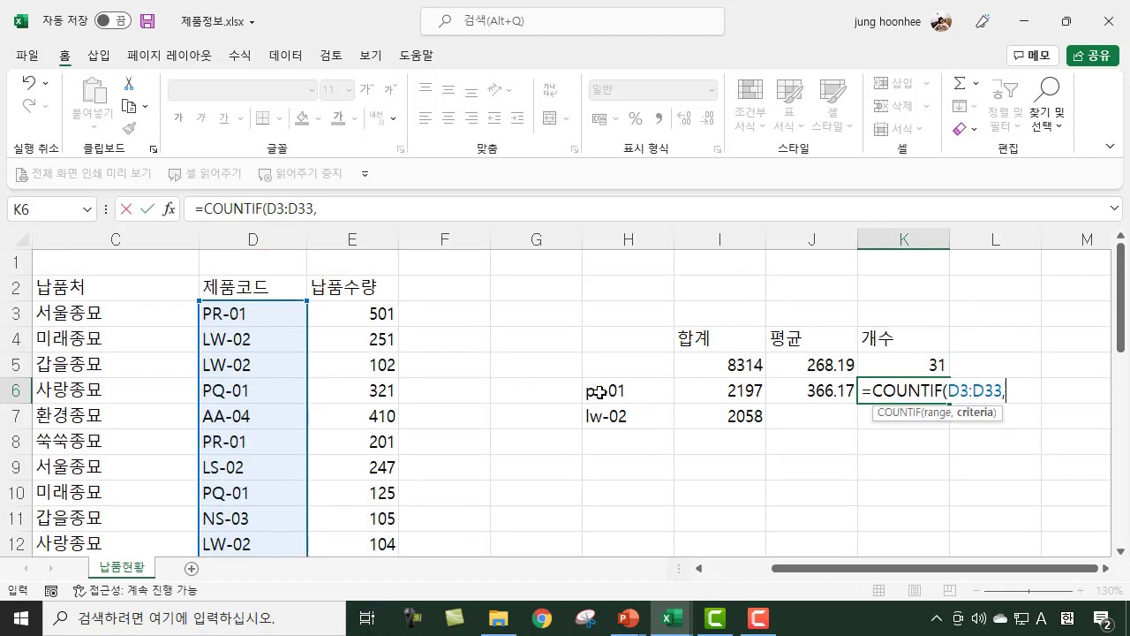
pyautogui.click(599, 392)
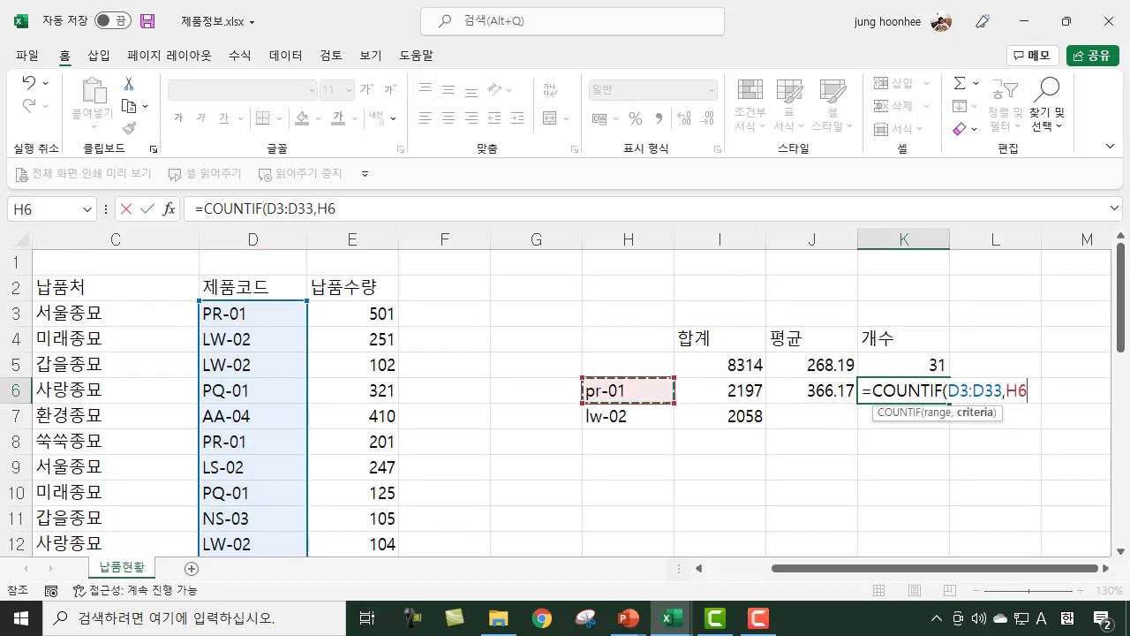
pyautogui.write(')')
pyautogui.press('Return')
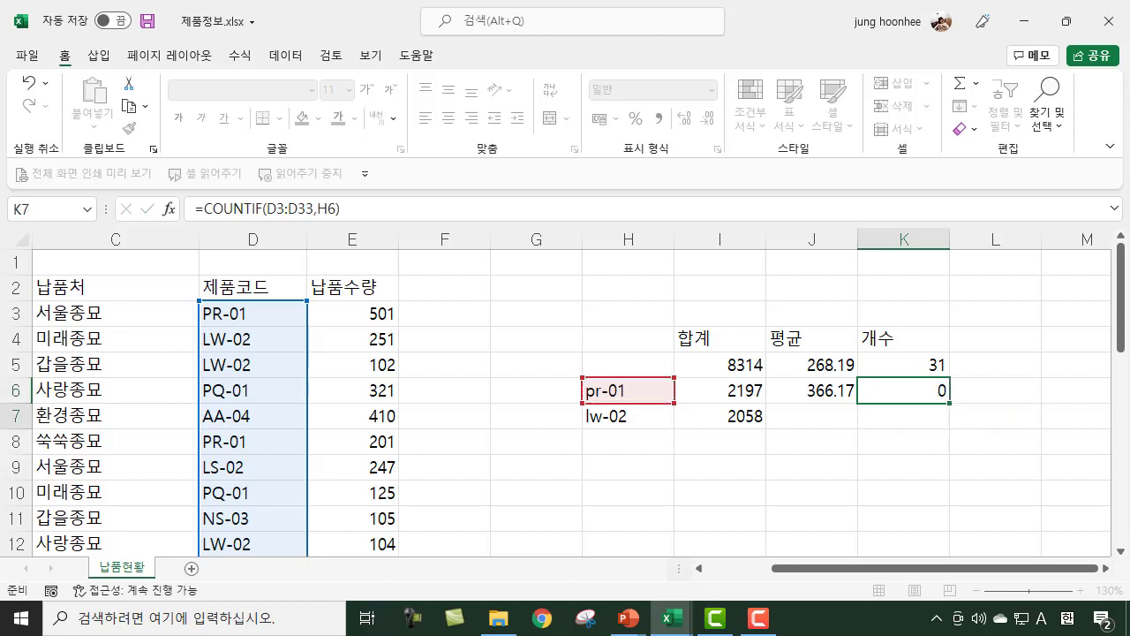
pyautogui.click(614, 394)
pyautogui.click(926, 394)
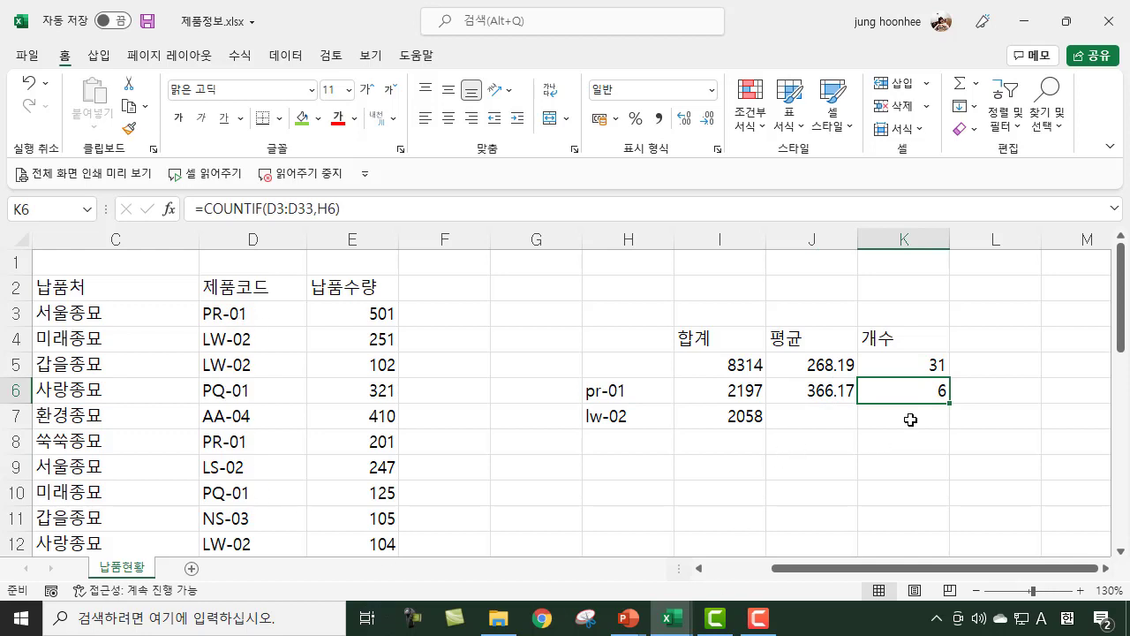
pyautogui.click(869, 493)
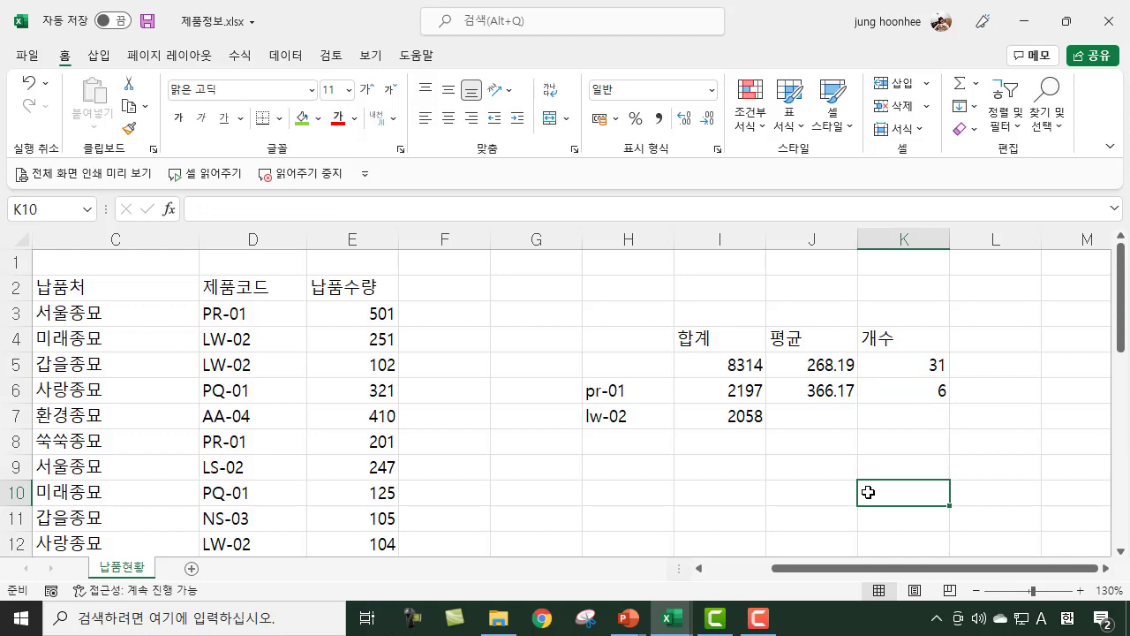
pyautogui.click(833, 489)
pyautogui.click(682, 490)
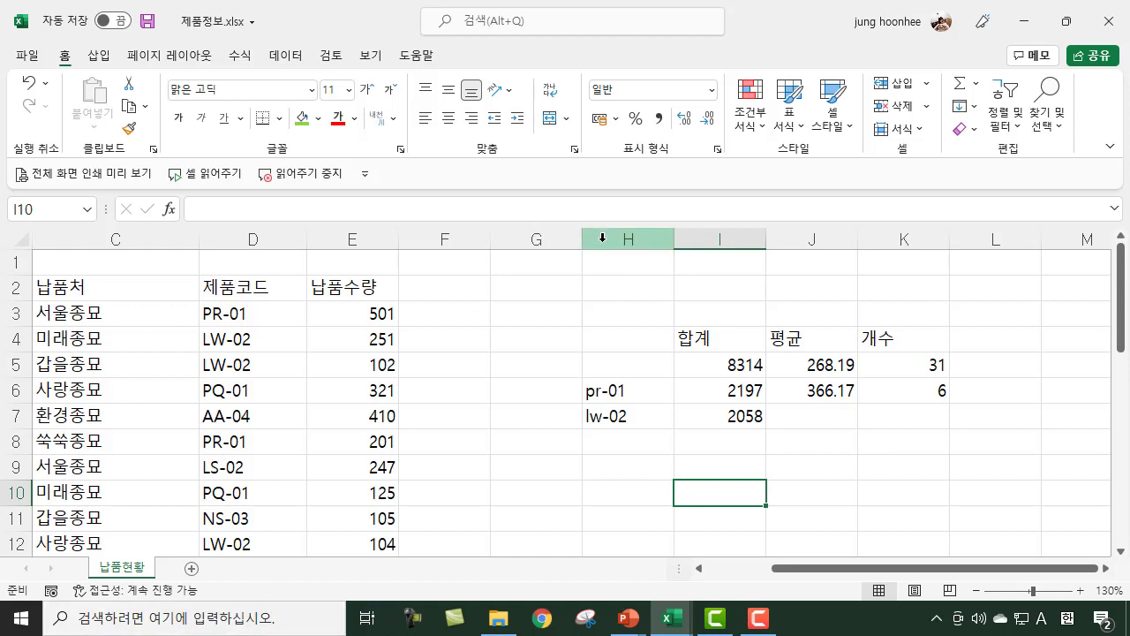
pyautogui.click(595, 458)
pyautogui.click(1023, 462)
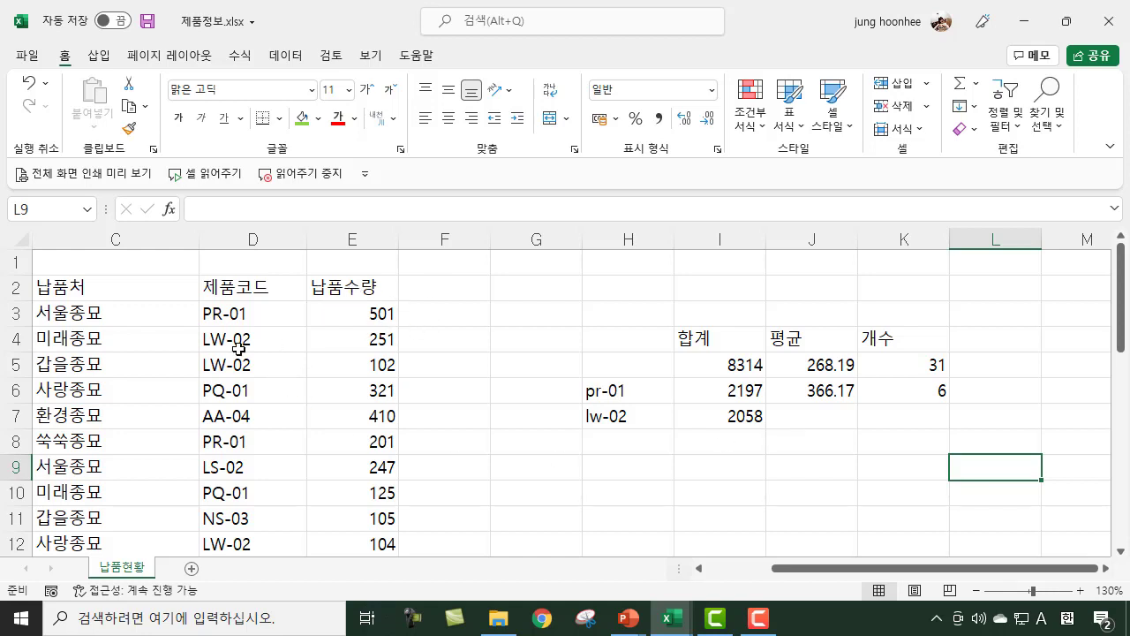
# Step: Examine the 제품코드 entries in column D and the empty column F beside 납품수량
pyautogui.click(224, 315)
pyautogui.click(448, 292)
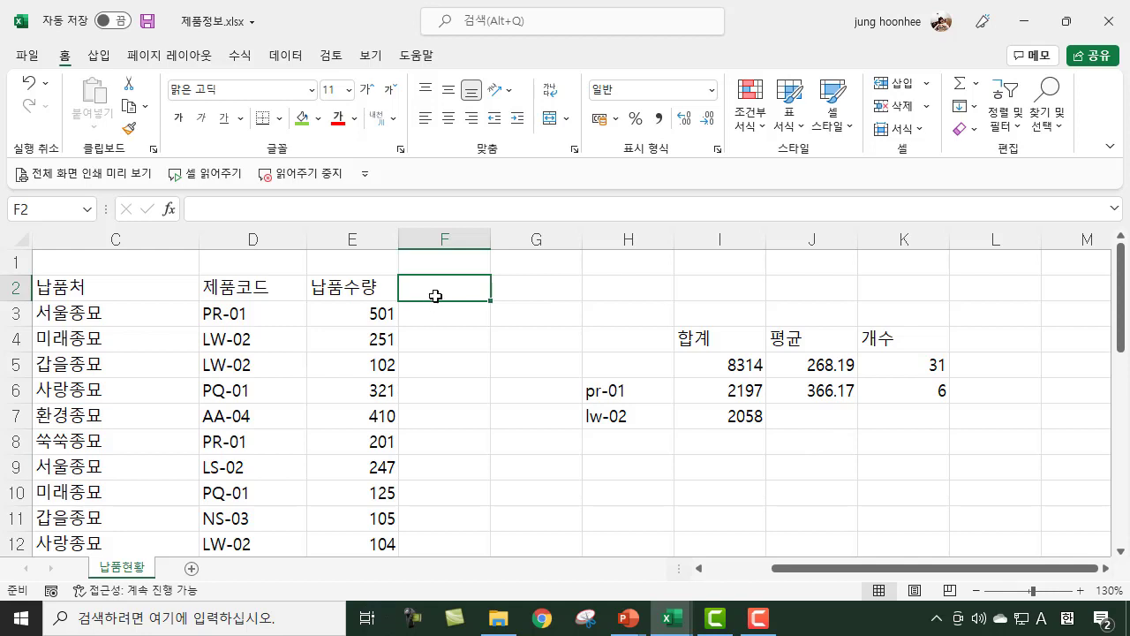
pyautogui.click(542, 285)
pyautogui.click(571, 474)
pyautogui.click(464, 291)
pyautogui.click(334, 286)
pyautogui.click(447, 285)
pyautogui.click(224, 314)
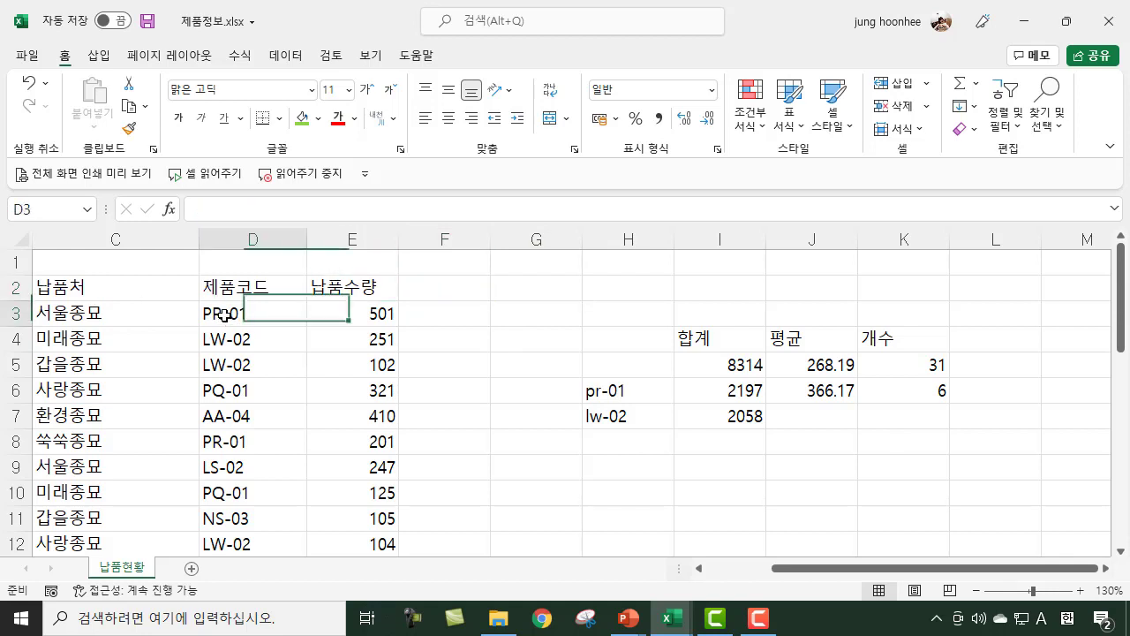
pyautogui.click(438, 315)
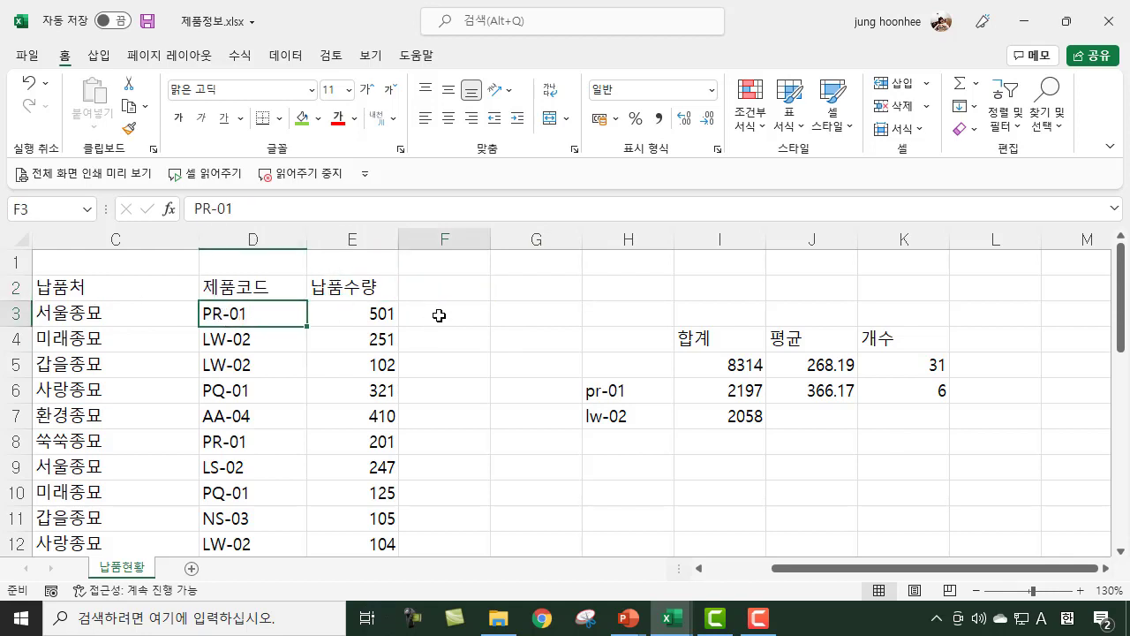
pyautogui.click(223, 341)
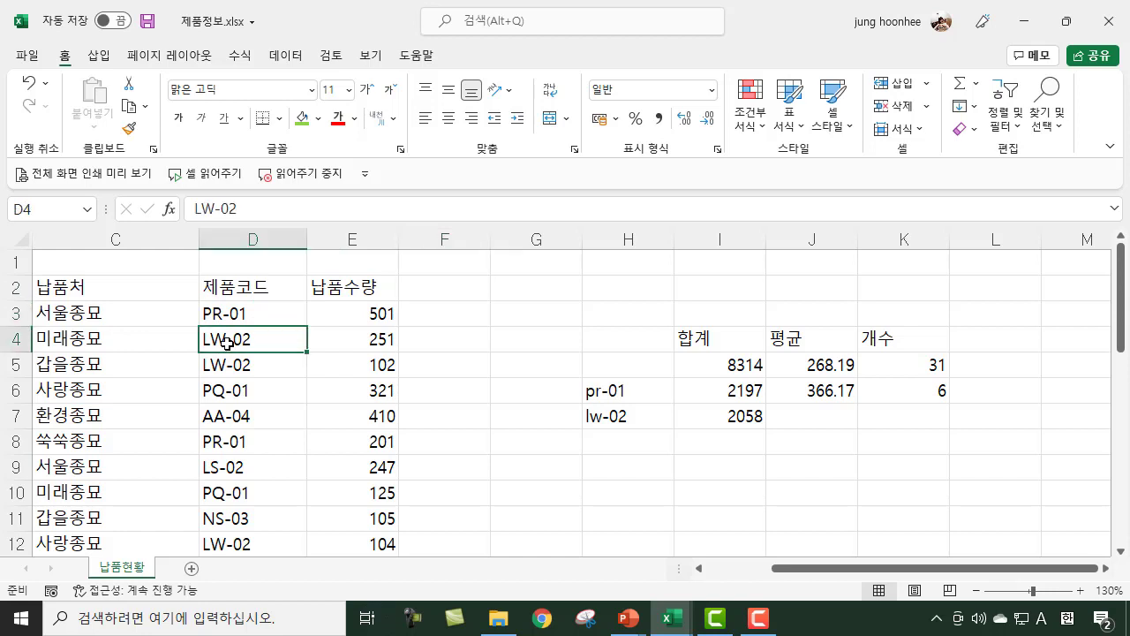
pyautogui.click(459, 344)
pyautogui.click(446, 289)
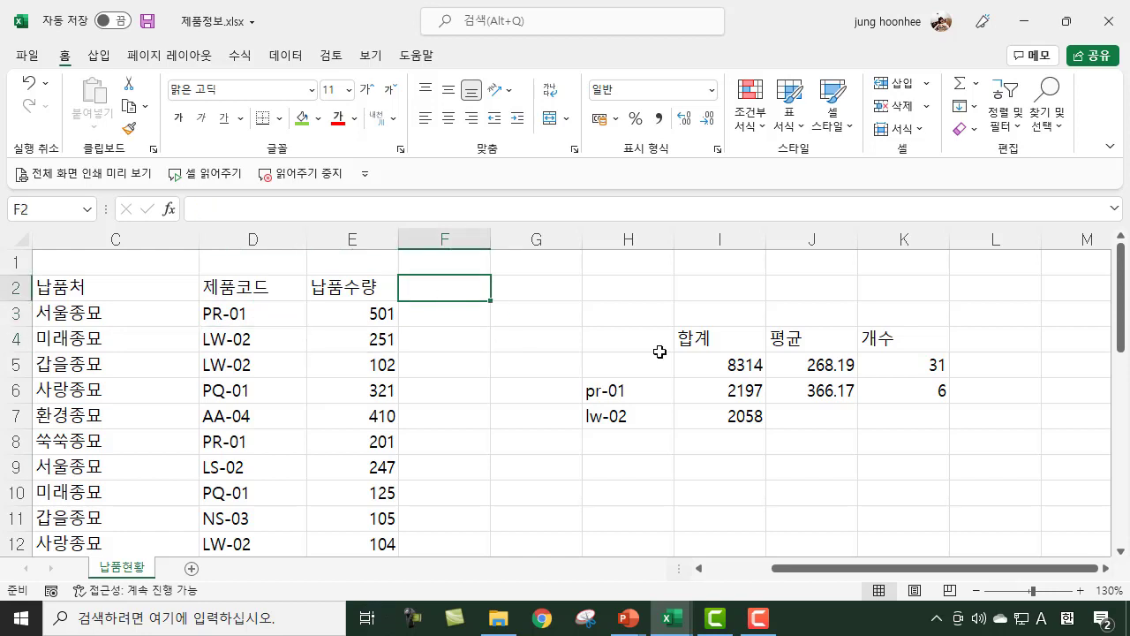
pyautogui.click(589, 496)
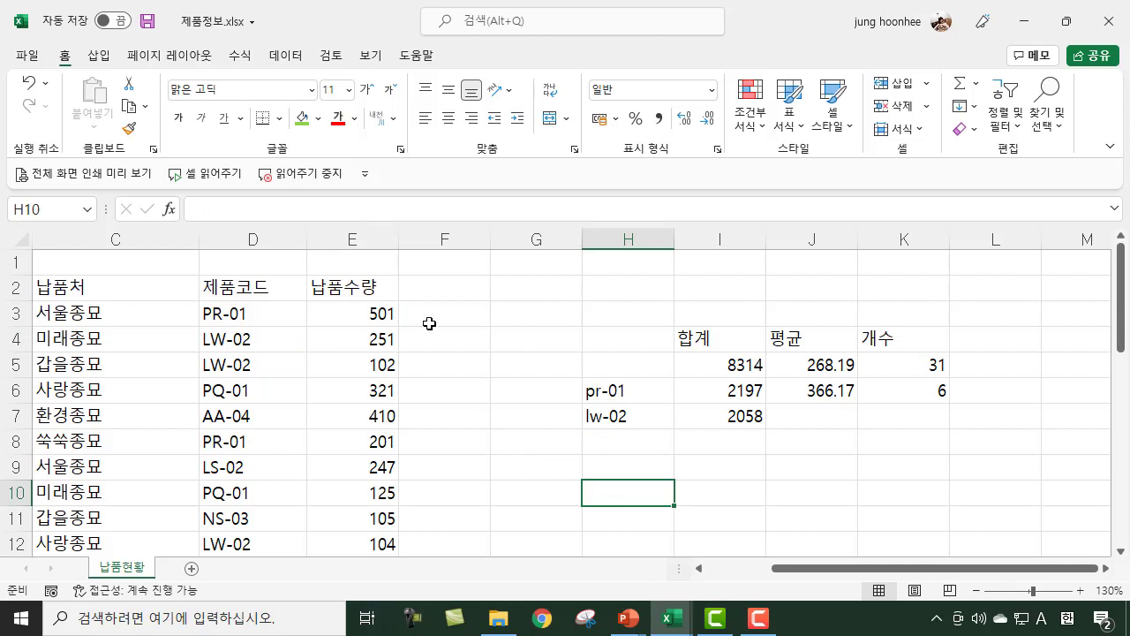
pyautogui.click(226, 316)
pyautogui.click(217, 344)
pyautogui.click(230, 396)
pyautogui.click(222, 443)
pyautogui.click(464, 449)
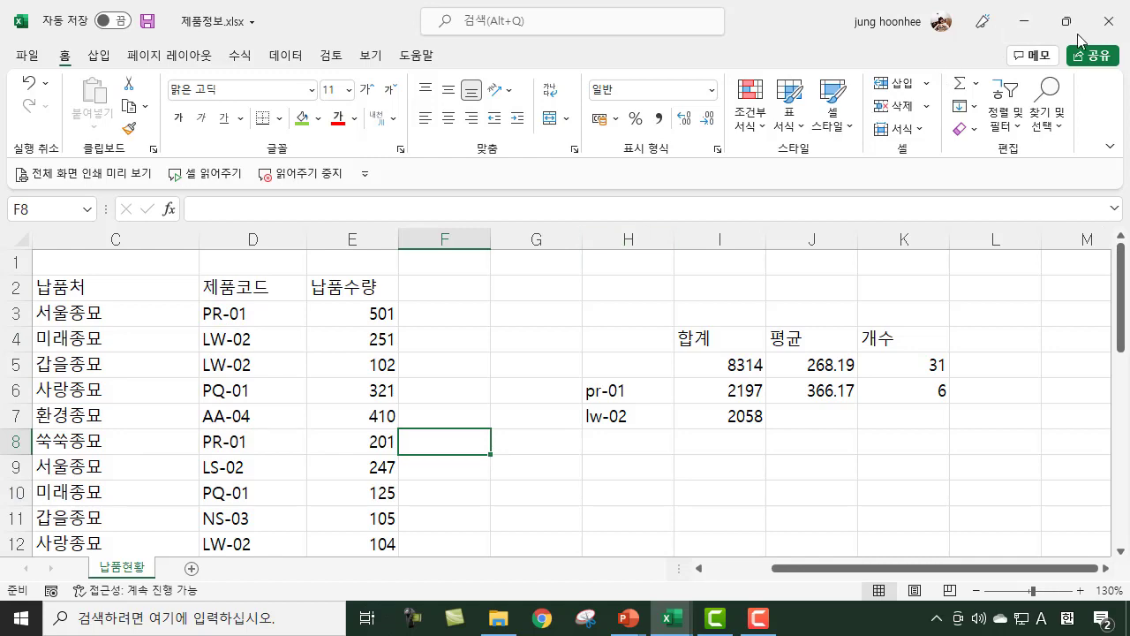
# Step: Switch to 납품목록.xlsx and examine the 단가 listed for each 제품코드 in the 제품정보 table on Sheet1
pyautogui.click(1024, 28)
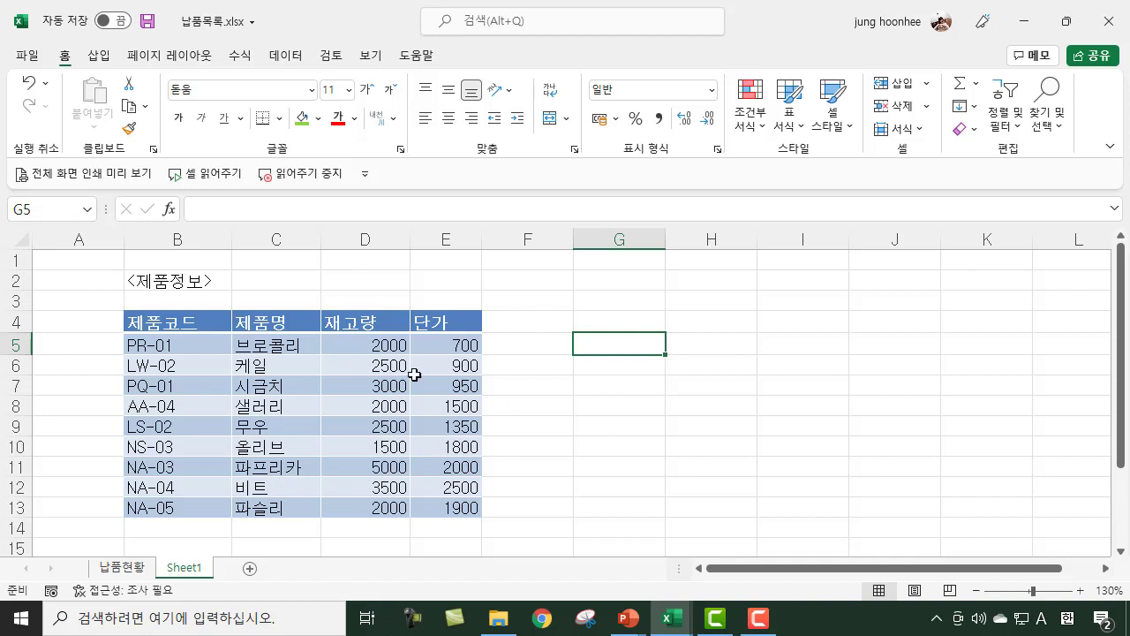
pyautogui.click(458, 343)
pyautogui.moveTo(458, 343); pyautogui.dragTo(450, 508)
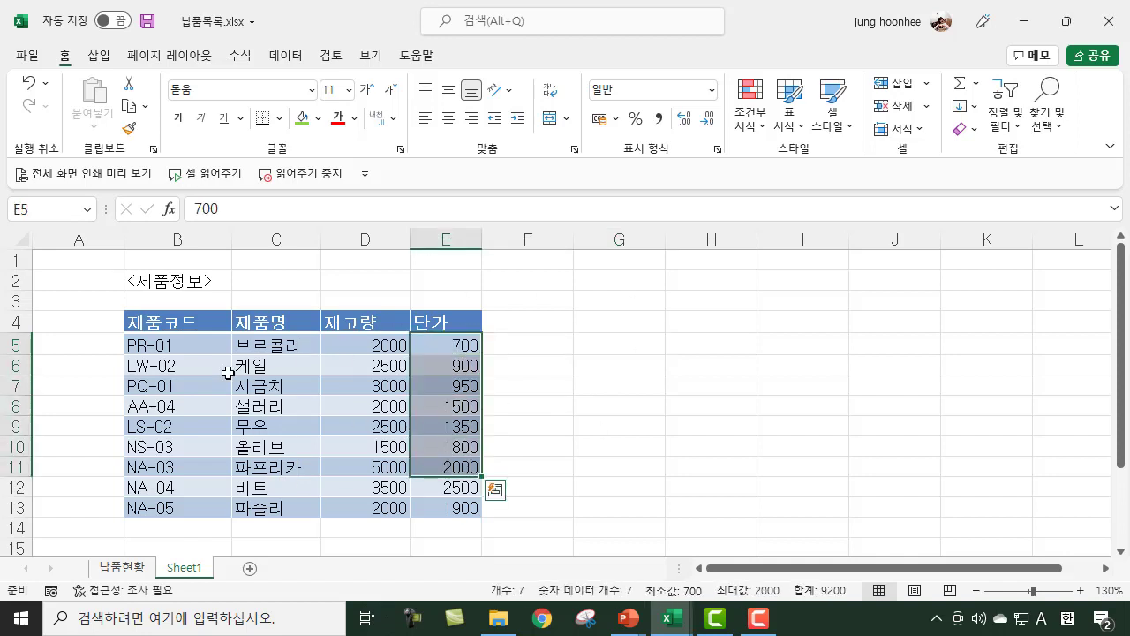
pyautogui.click(164, 349)
pyautogui.click(422, 344)
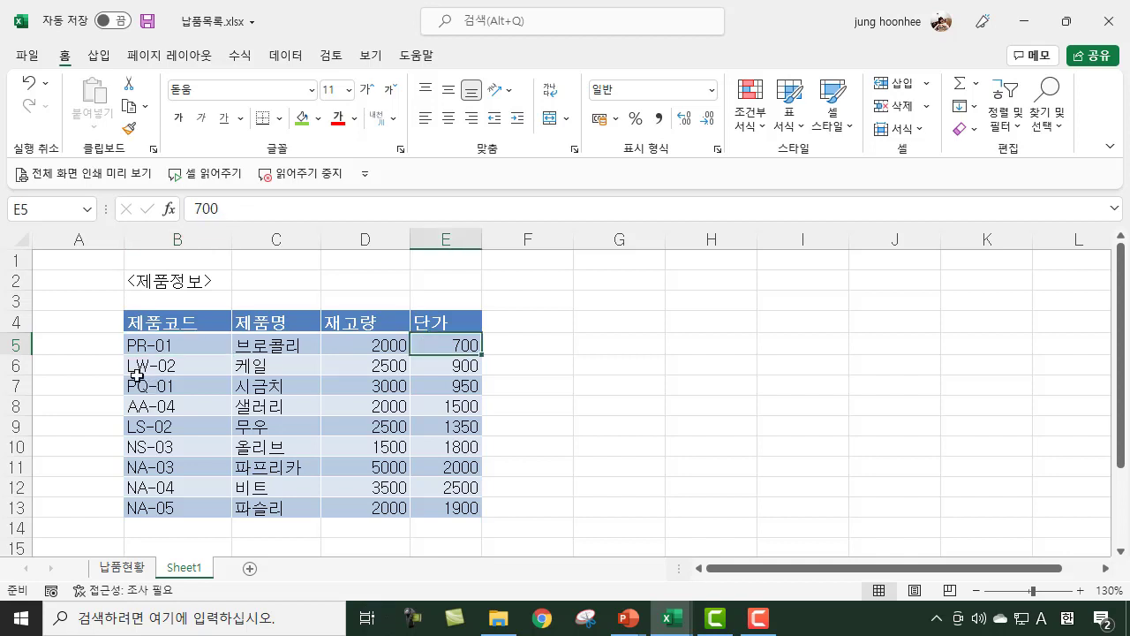
pyautogui.click(133, 368)
pyautogui.click(459, 369)
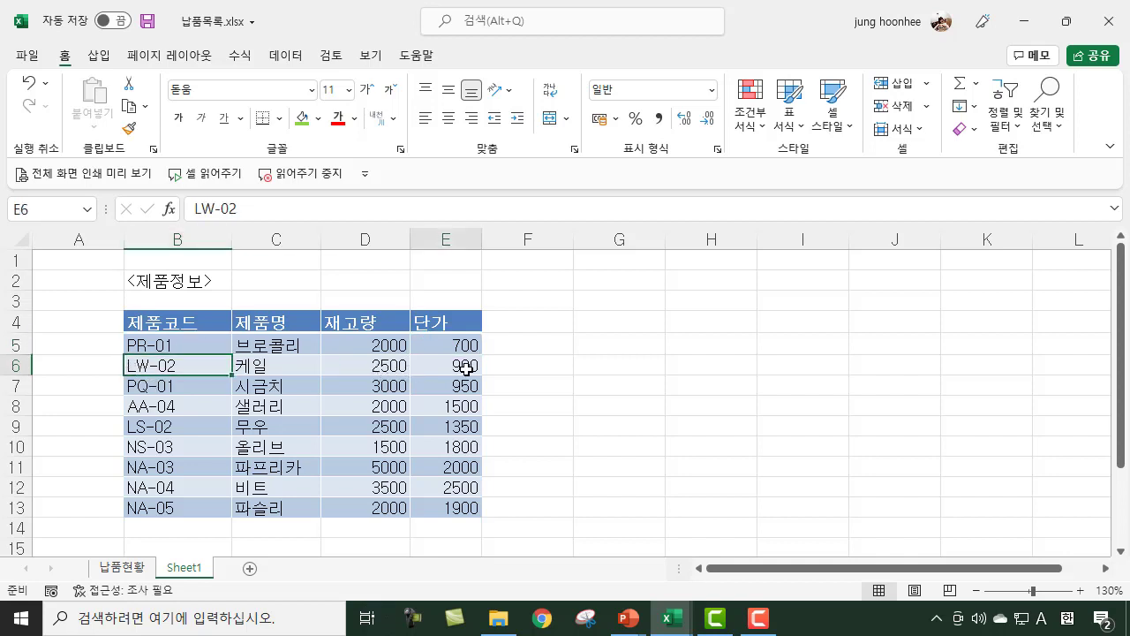
pyautogui.click(558, 392)
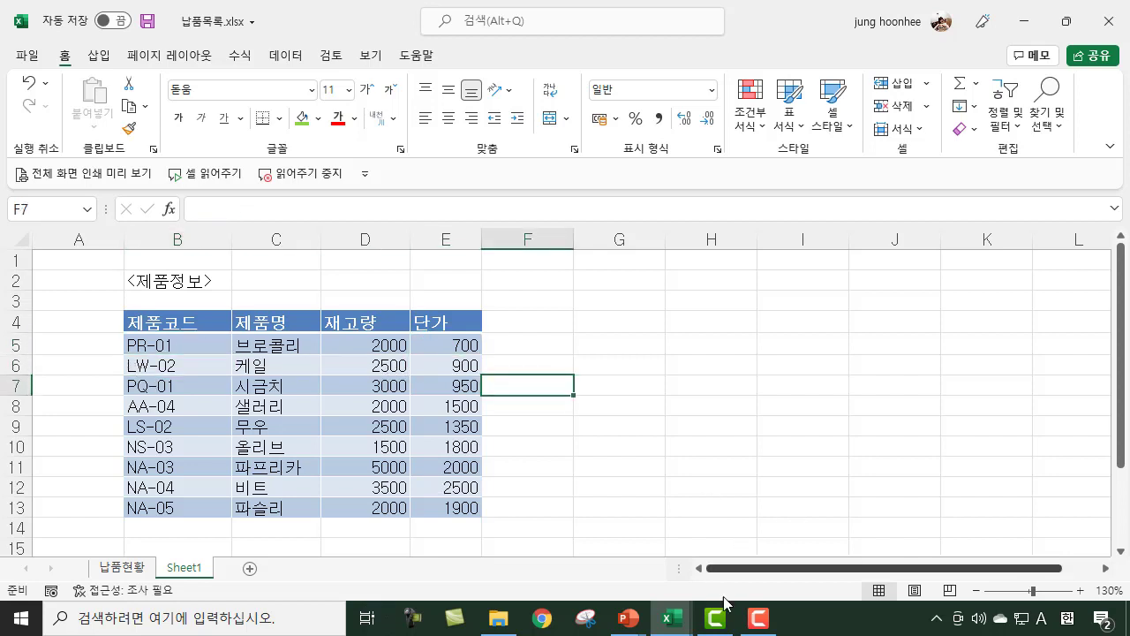
# Step: Check the 제품정보.xlsx workbook and return to Sheet1 of 납품목록.xlsx
pyautogui.click(671, 618)
pyautogui.moveTo(730, 544)
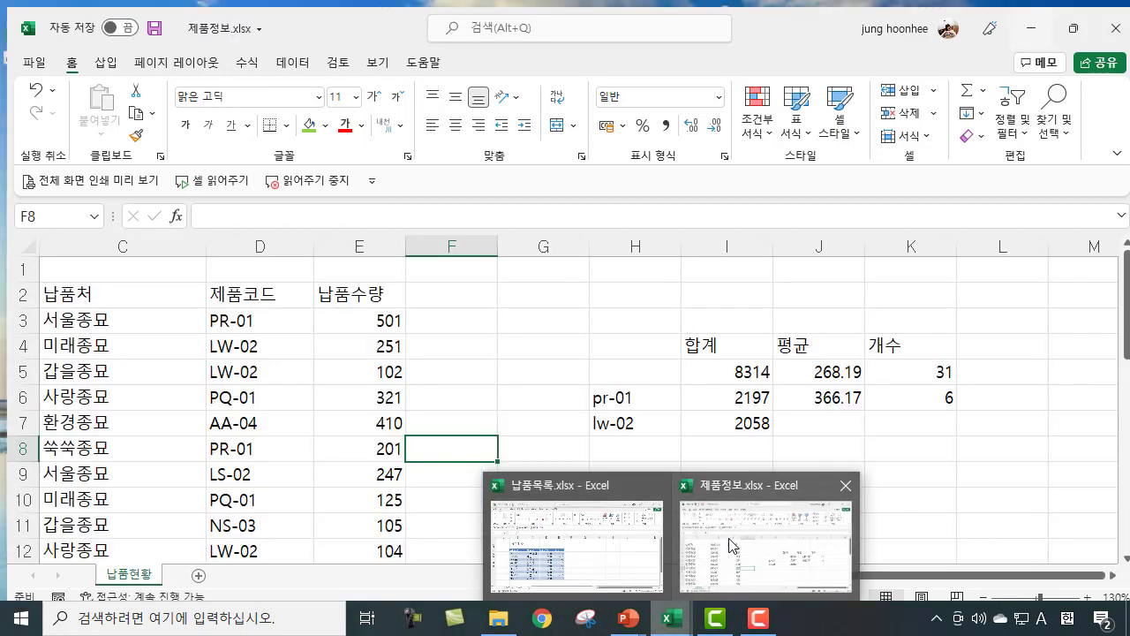
pyautogui.moveTo(618, 565)
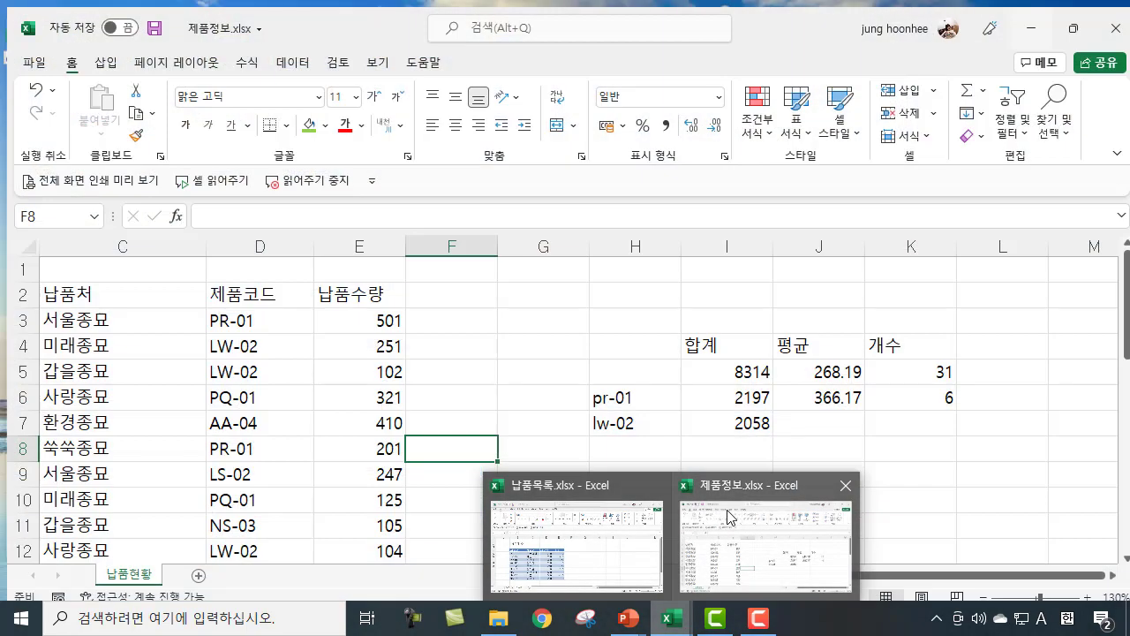
pyautogui.click(731, 516)
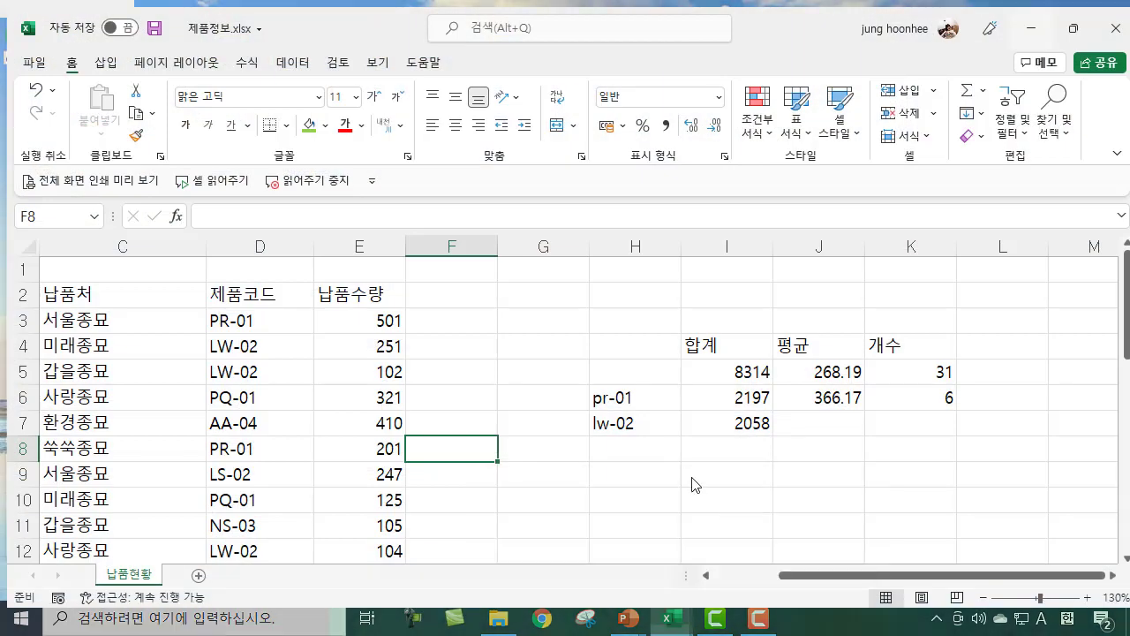
pyautogui.click(672, 618)
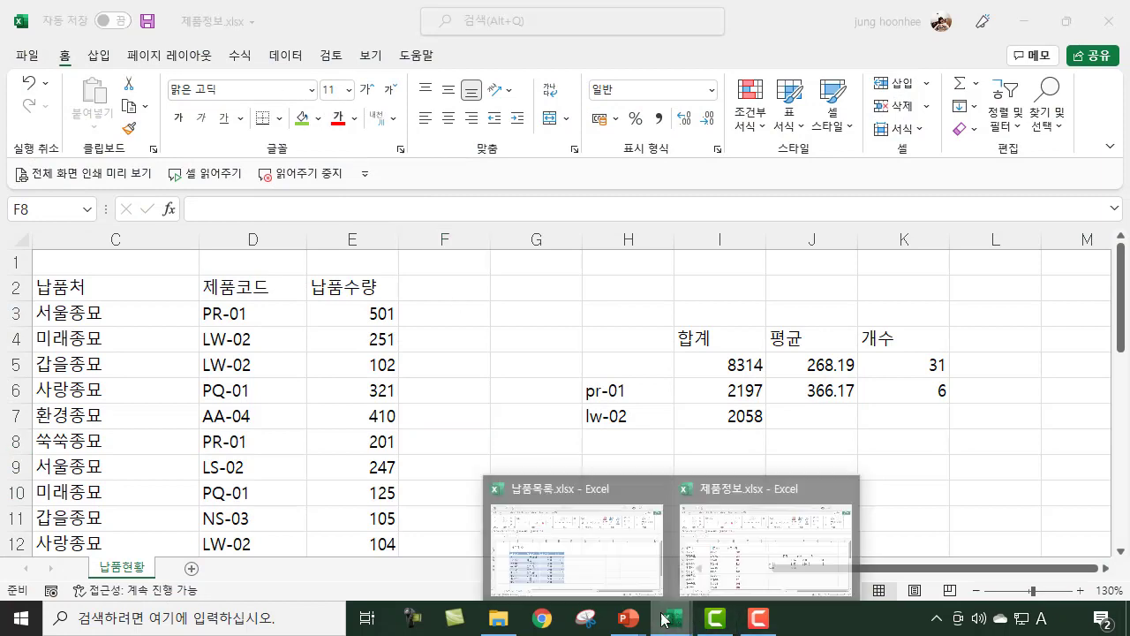
pyautogui.click(606, 554)
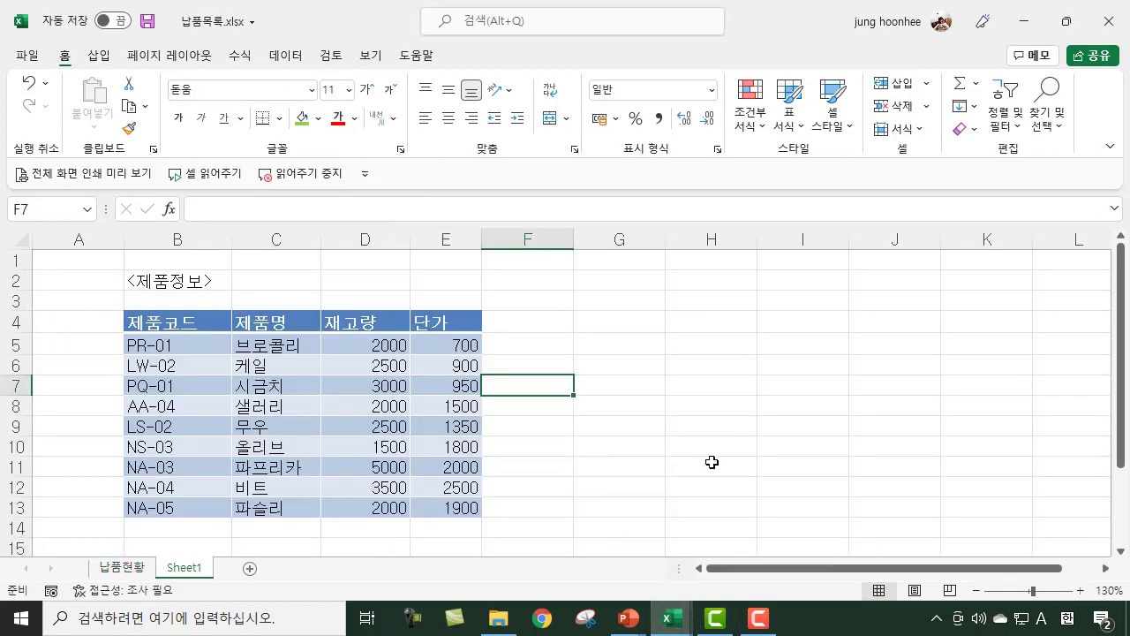
# Step: Switch to 제품정보.xlsx and arrange all open workbook windows side by side with the tiled (바둑판식) option
pyautogui.click(672, 618)
pyautogui.click(774, 567)
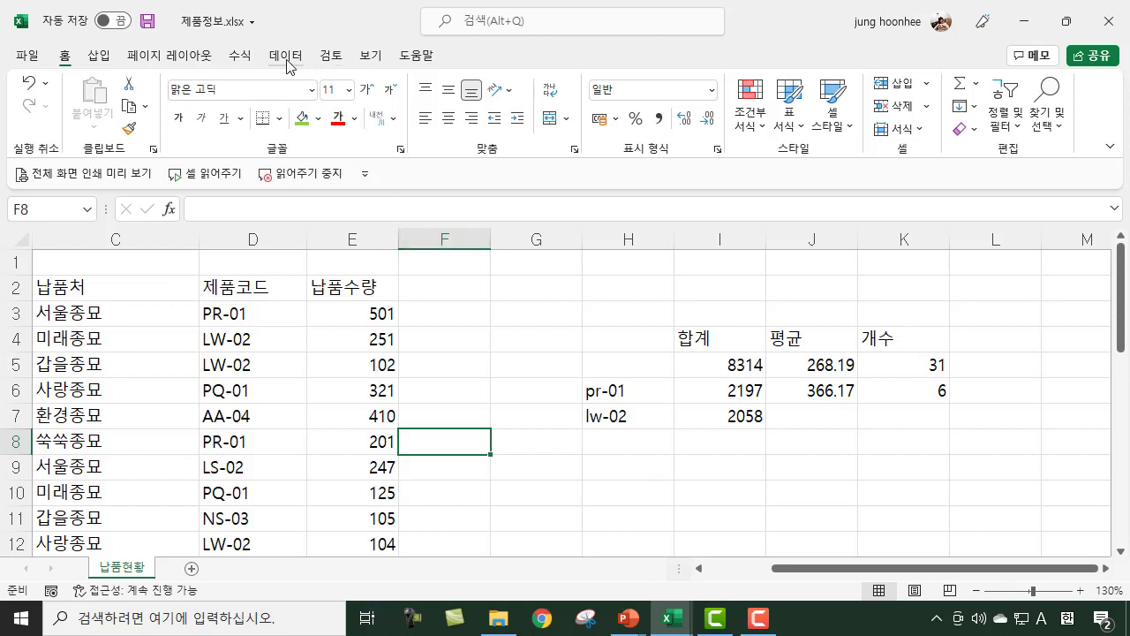
pyautogui.click(370, 59)
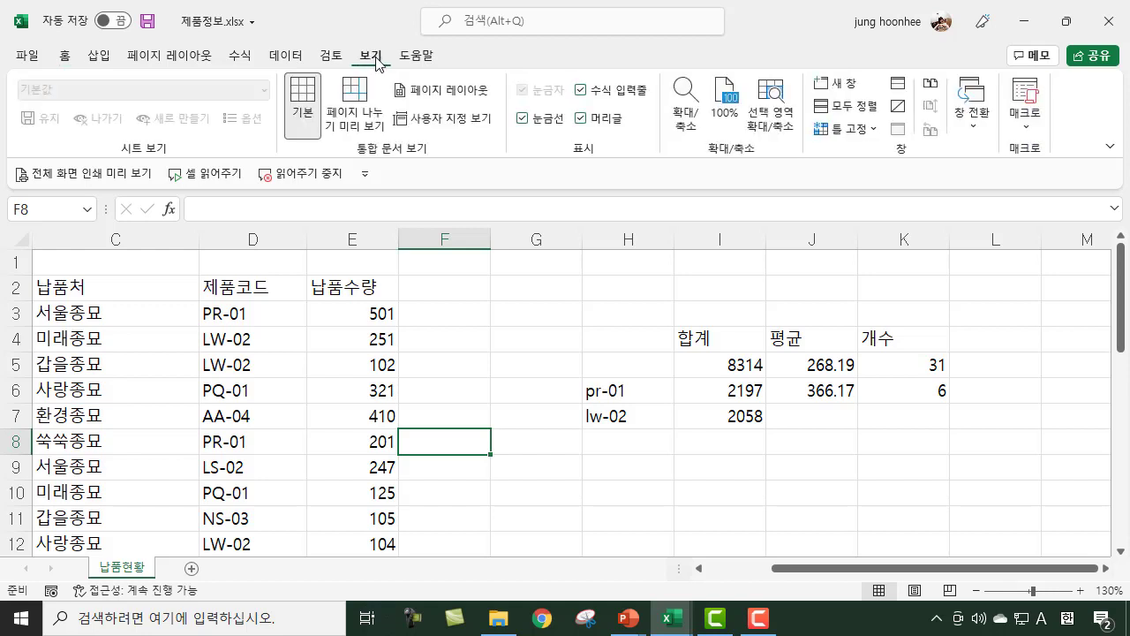
pyautogui.click(859, 109)
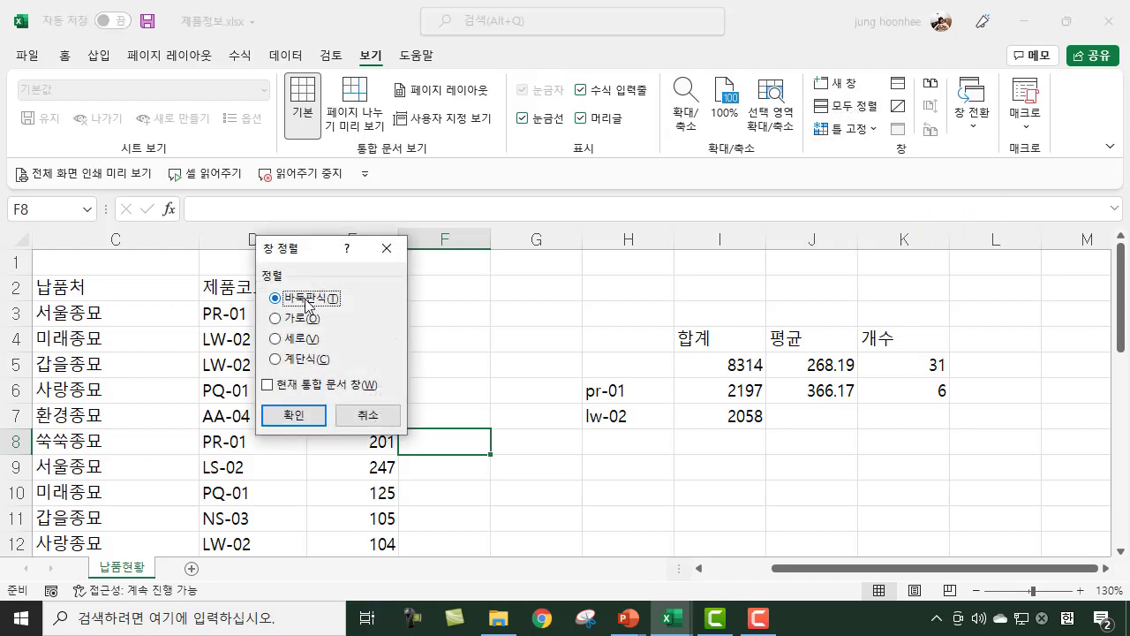
pyautogui.click(296, 414)
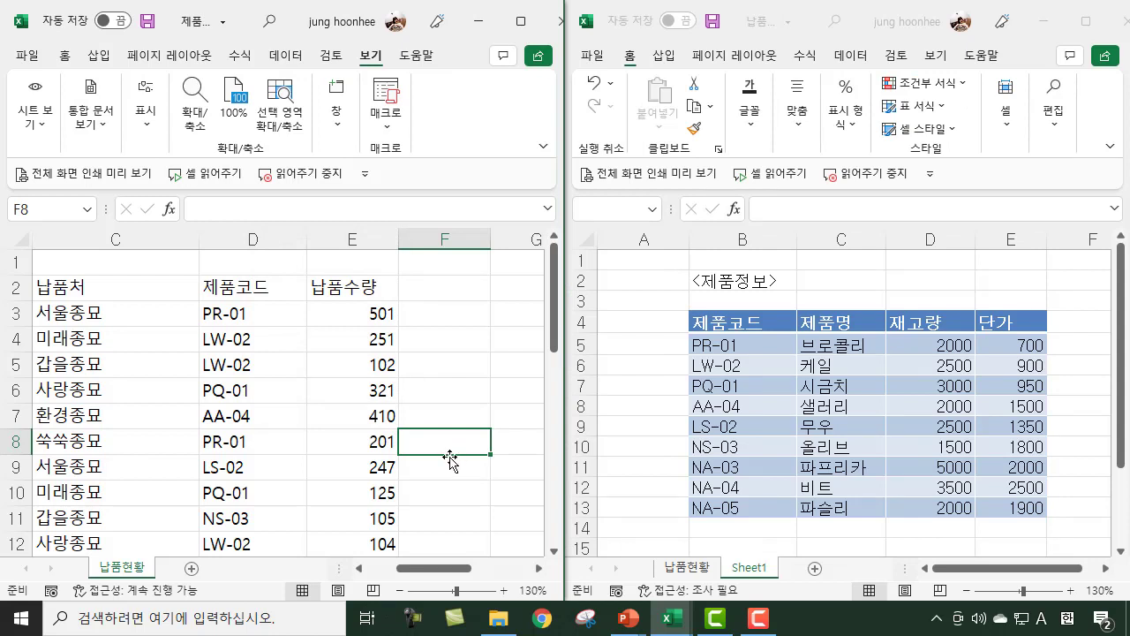
# Step: Enter the column heading 납품단가 in cell F2, beside 납품수량
pyautogui.click(439, 287)
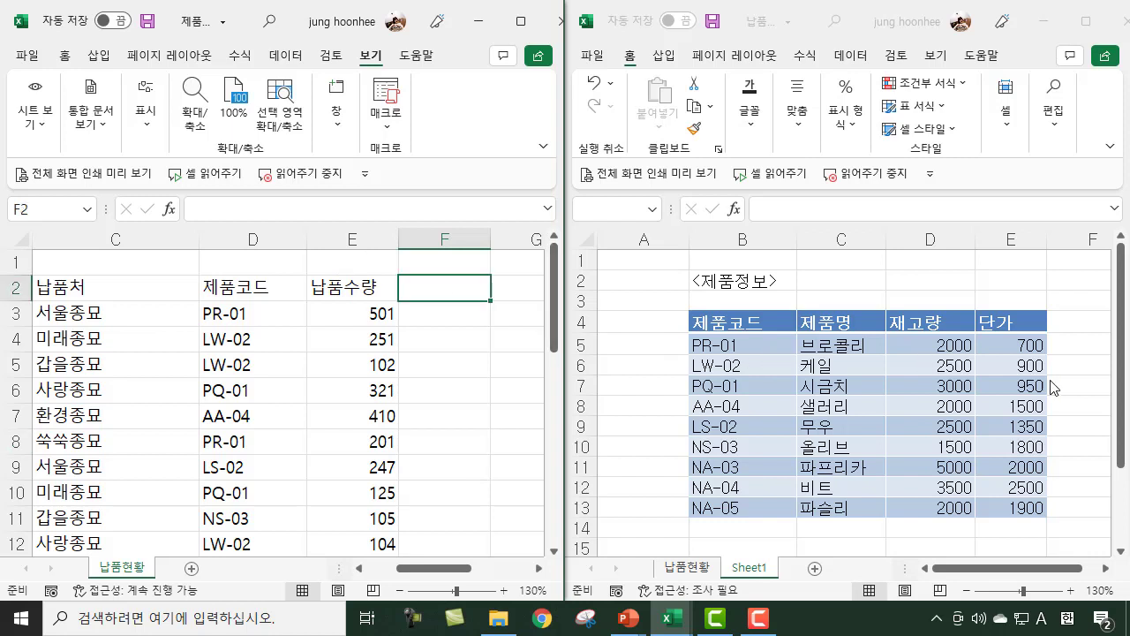
pyautogui.write('납품단가')
pyautogui.press('Return')
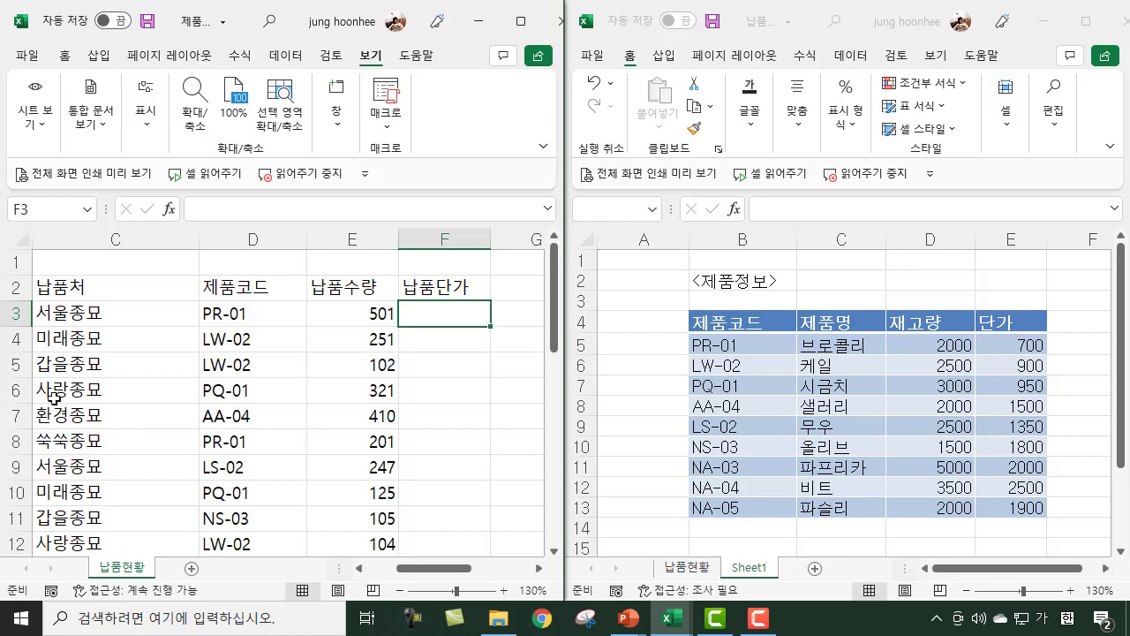
# Step: Compare the PR-01 code in D3 with its row in the 제품정보 table of 납품목록.xlsx, checking across to its 단가
pyautogui.click(234, 315)
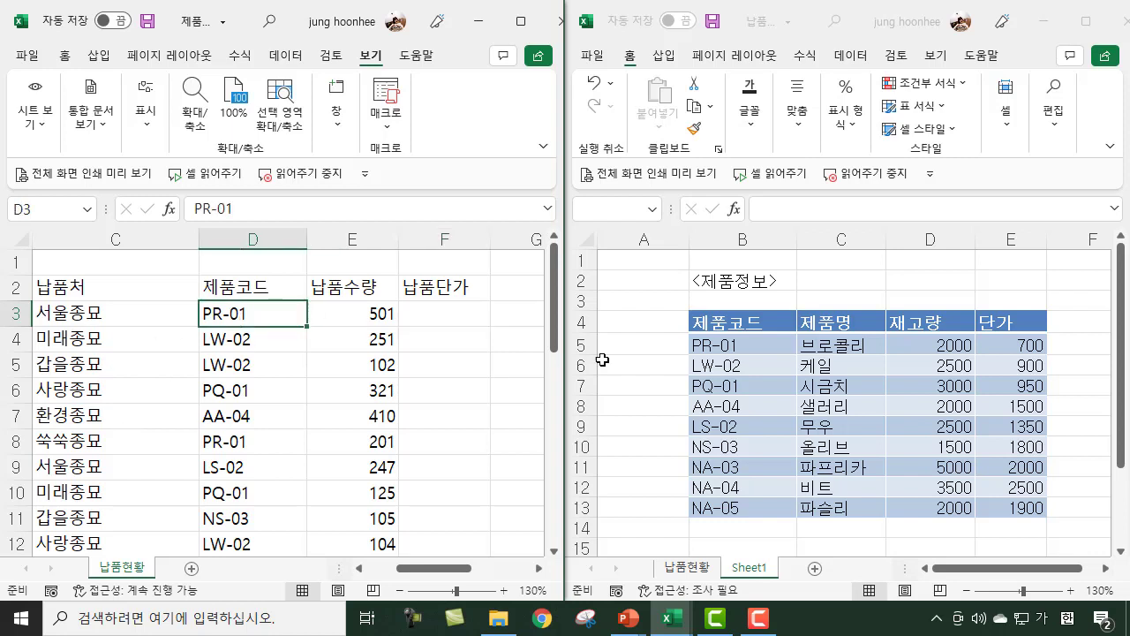
pyautogui.click(729, 348)
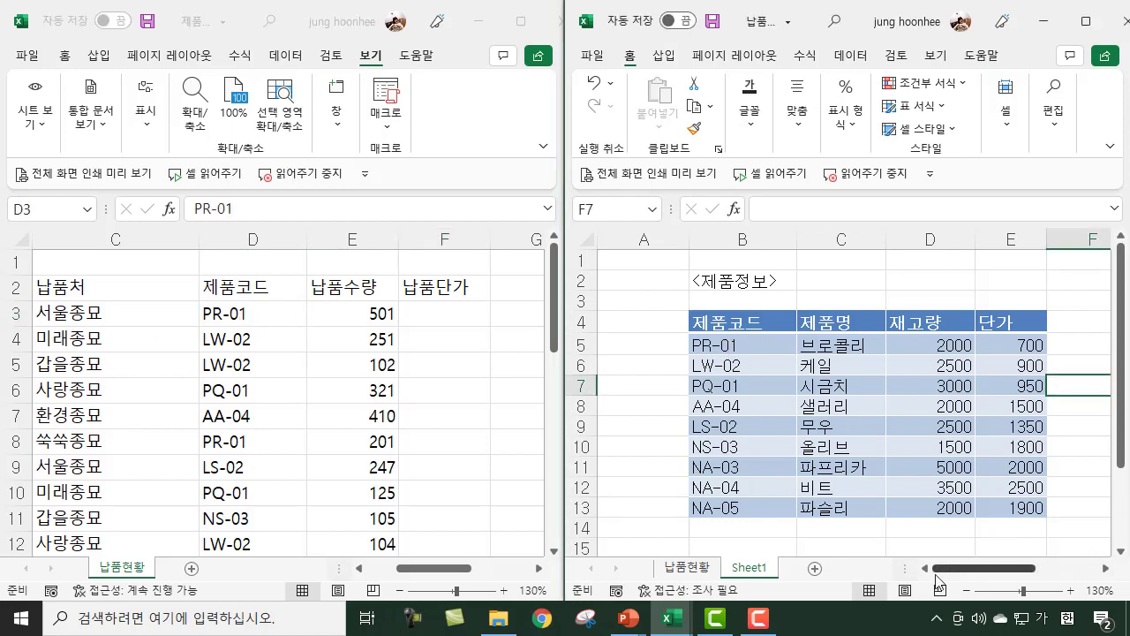
pyautogui.click(226, 316)
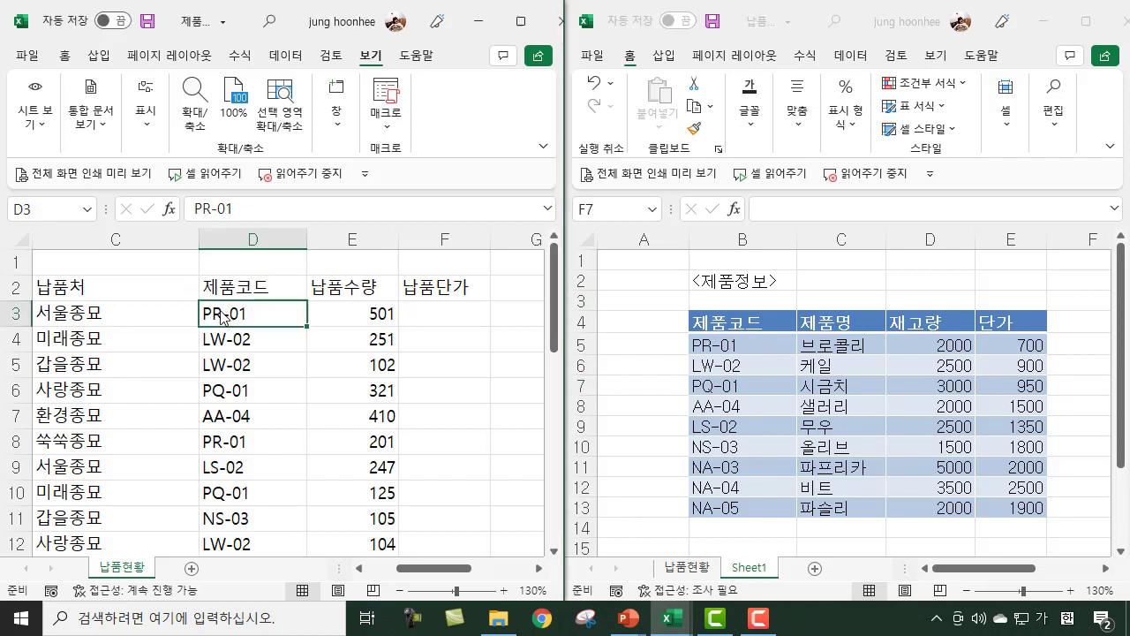
pyautogui.click(734, 349)
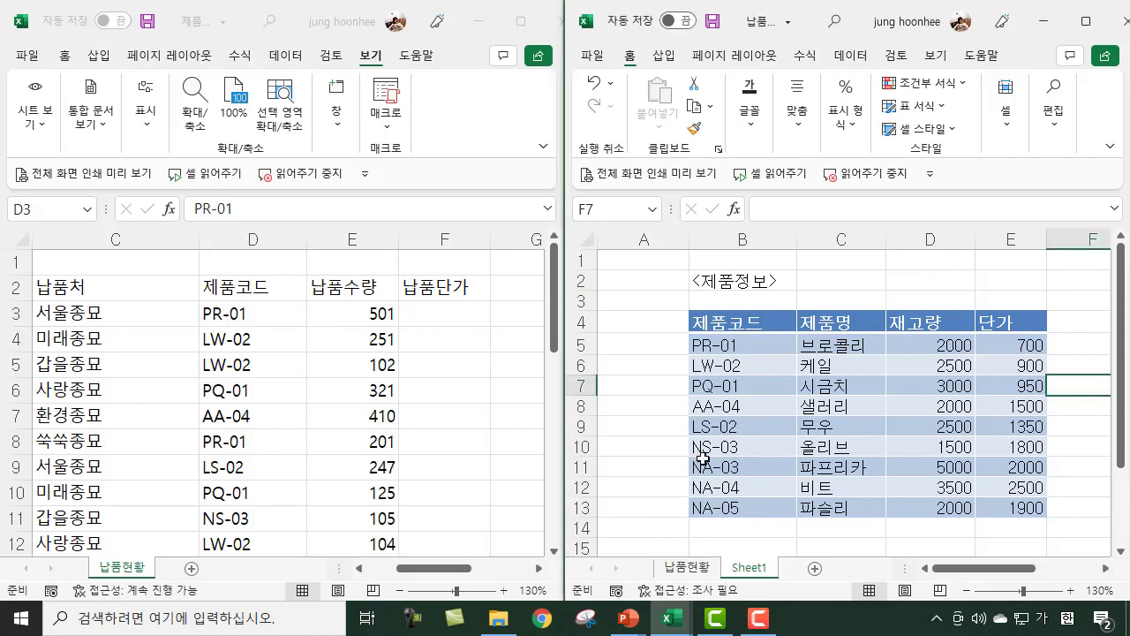
pyautogui.moveTo(715, 348); pyautogui.dragTo(757, 345)
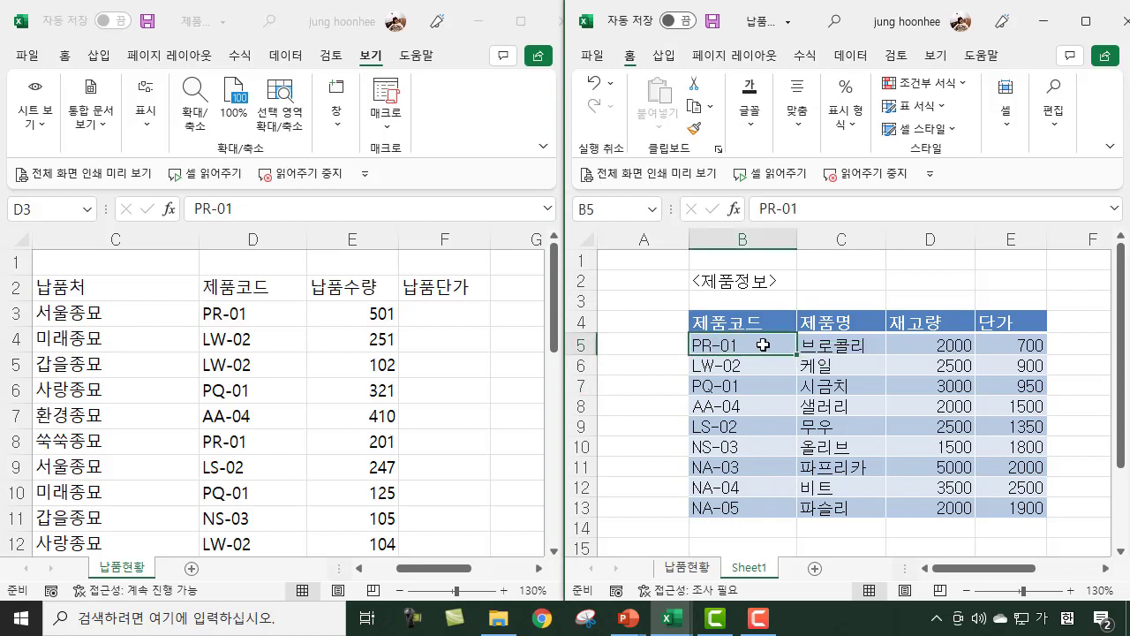
pyautogui.click(852, 347)
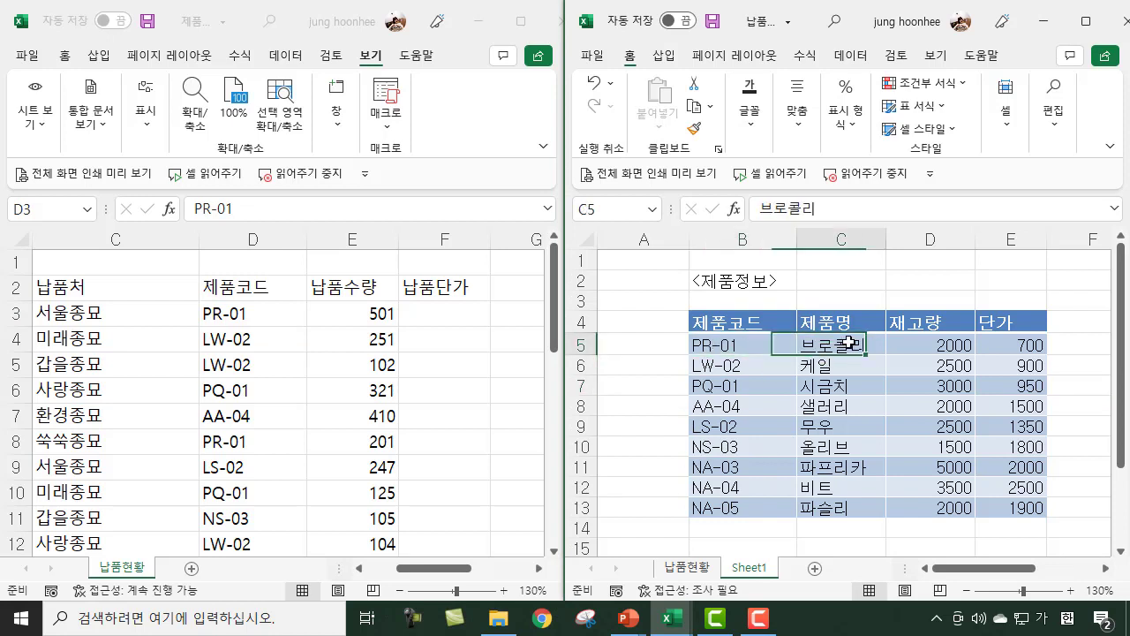
pyautogui.click(936, 346)
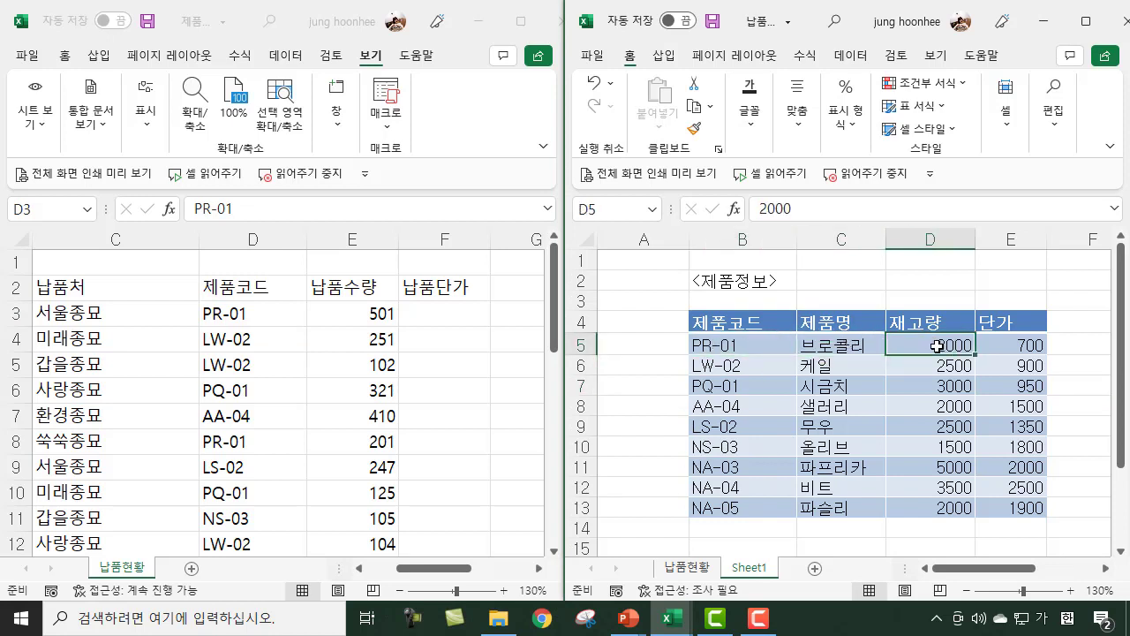
pyautogui.click(1032, 350)
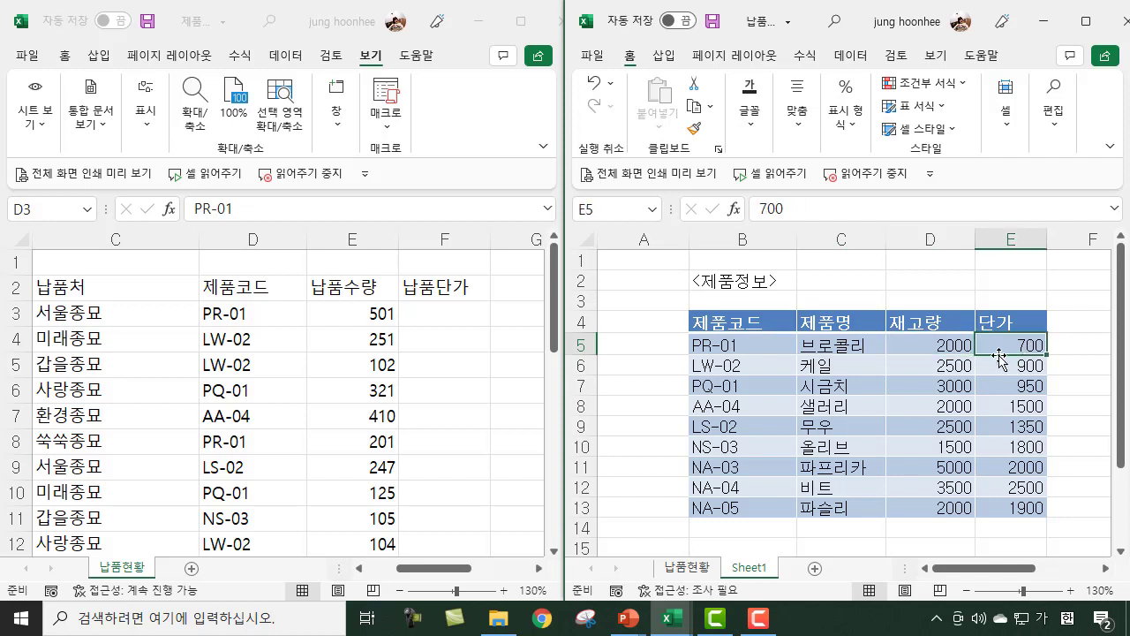
# Step: Look up the first delivery's unit price in F3 of 제품정보.xlsx with =VLOOKUP(D3,[납품목록.xlsx]Sheet1!$B$5:$E$13,4,FALSE)
pyautogui.click(434, 308)
pyautogui.click(434, 308)
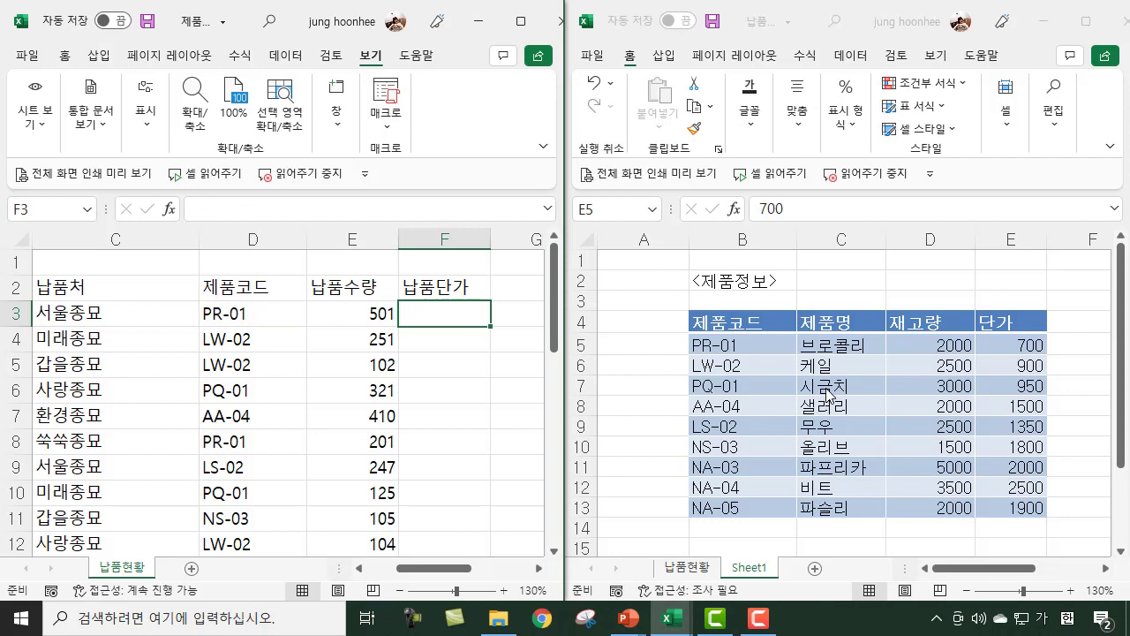
pyautogui.write('=')
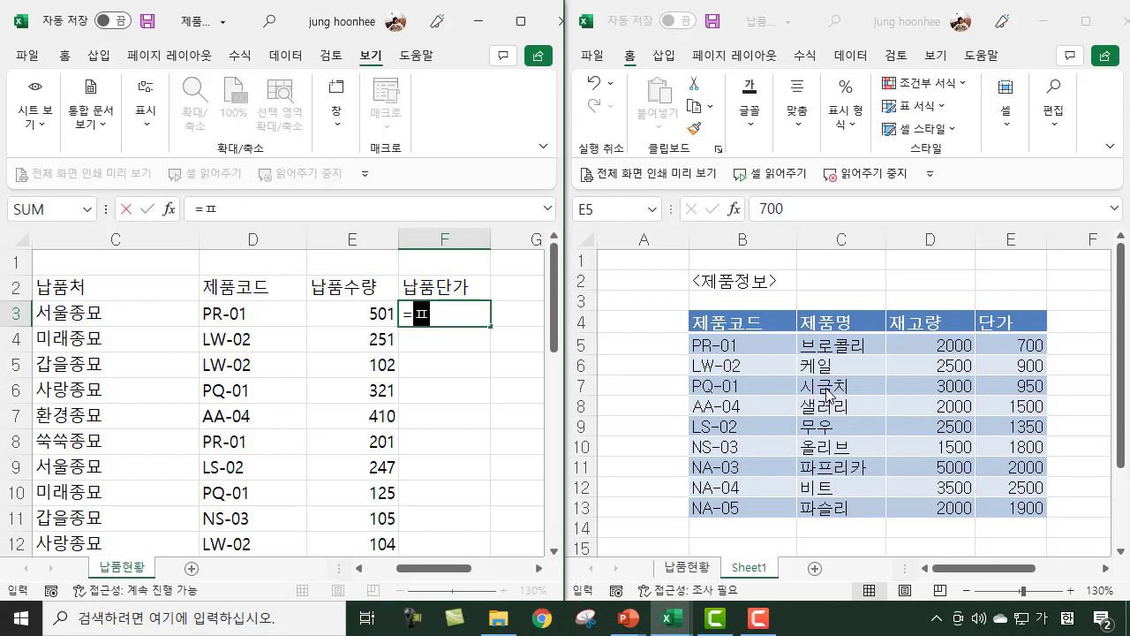
pyautogui.write('v')
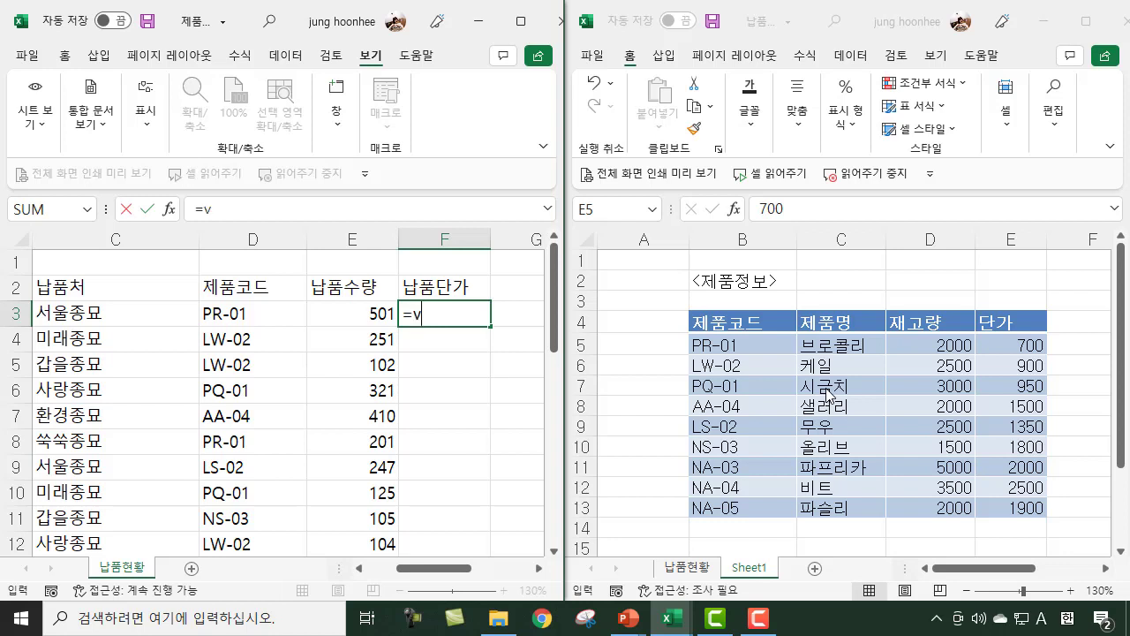
pyautogui.write('lookup(')
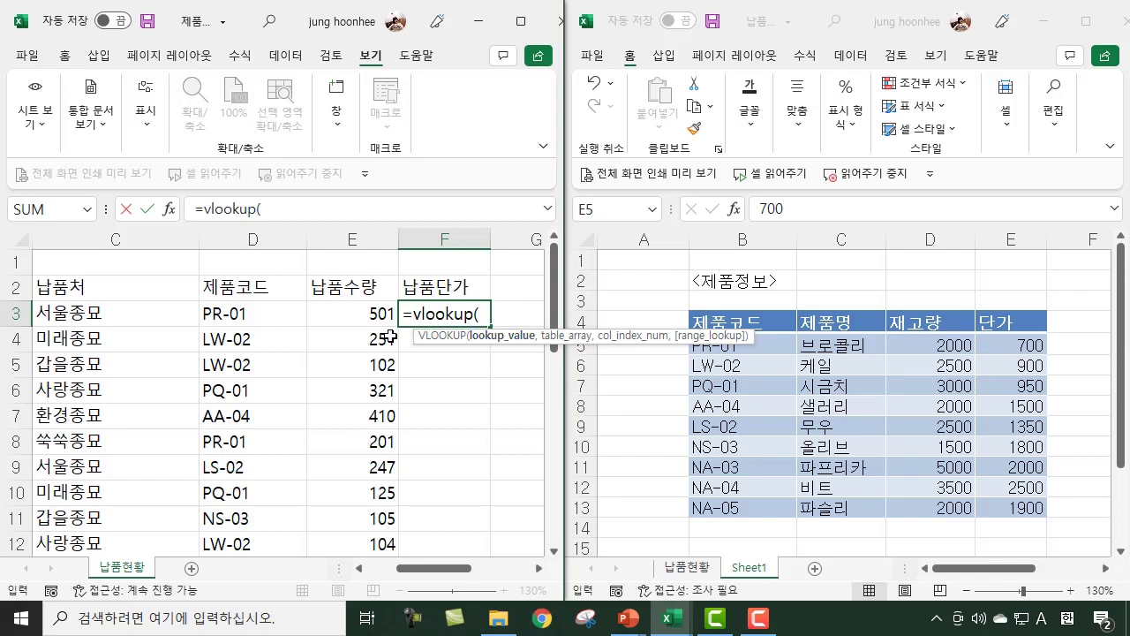
pyautogui.click(219, 313)
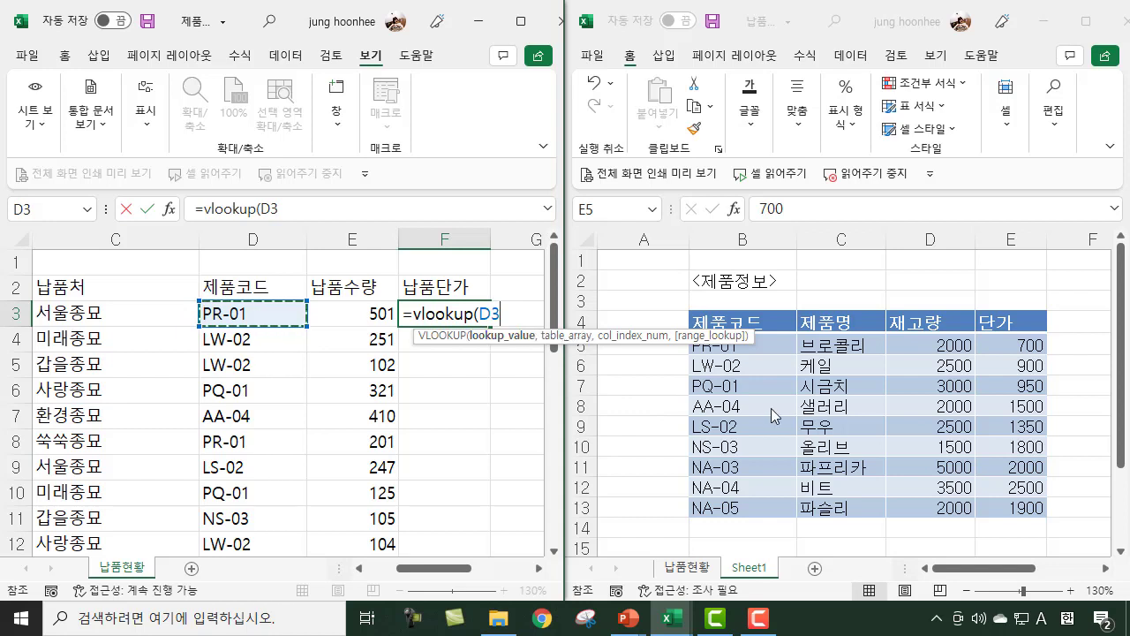
pyautogui.write(',')
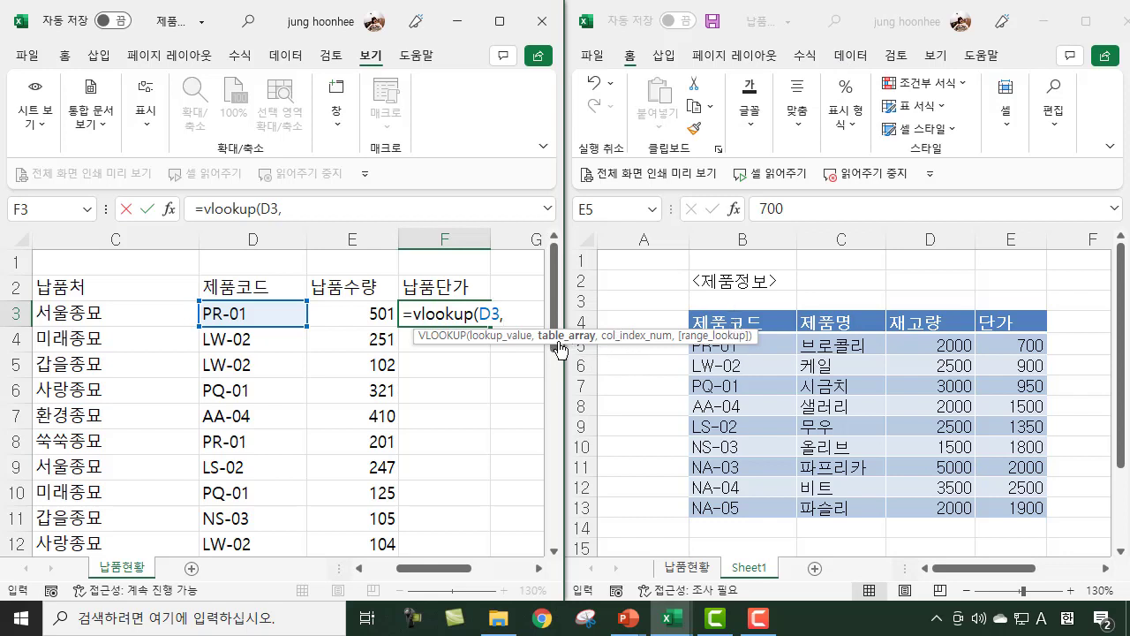
pyautogui.click(762, 343)
pyautogui.moveTo(769, 342); pyautogui.dragTo(1022, 509)
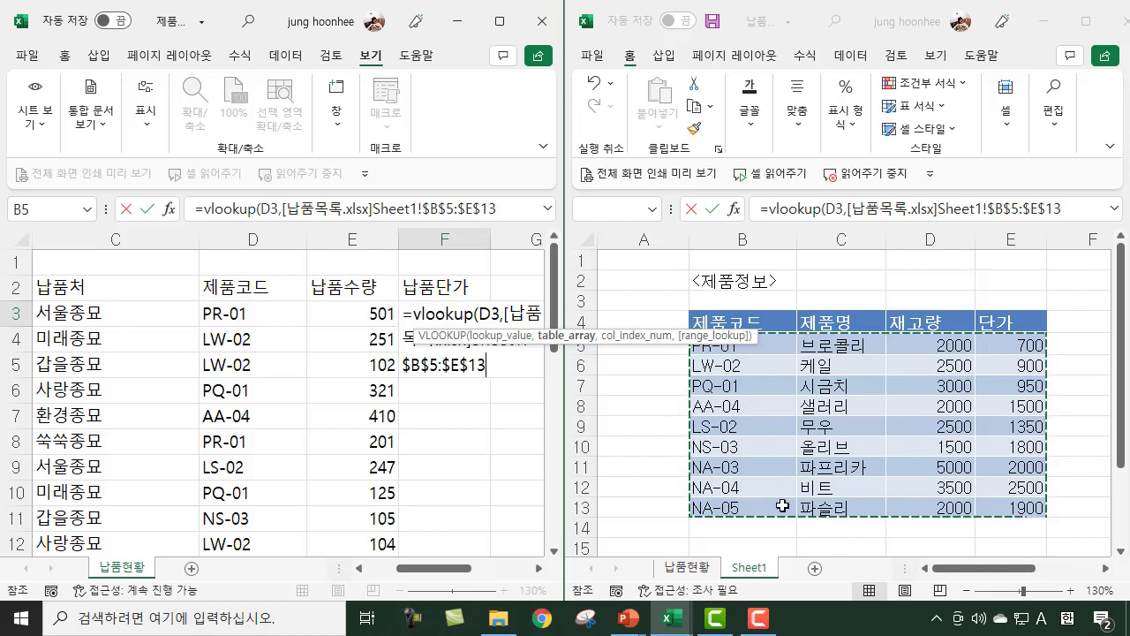
pyautogui.write(',')
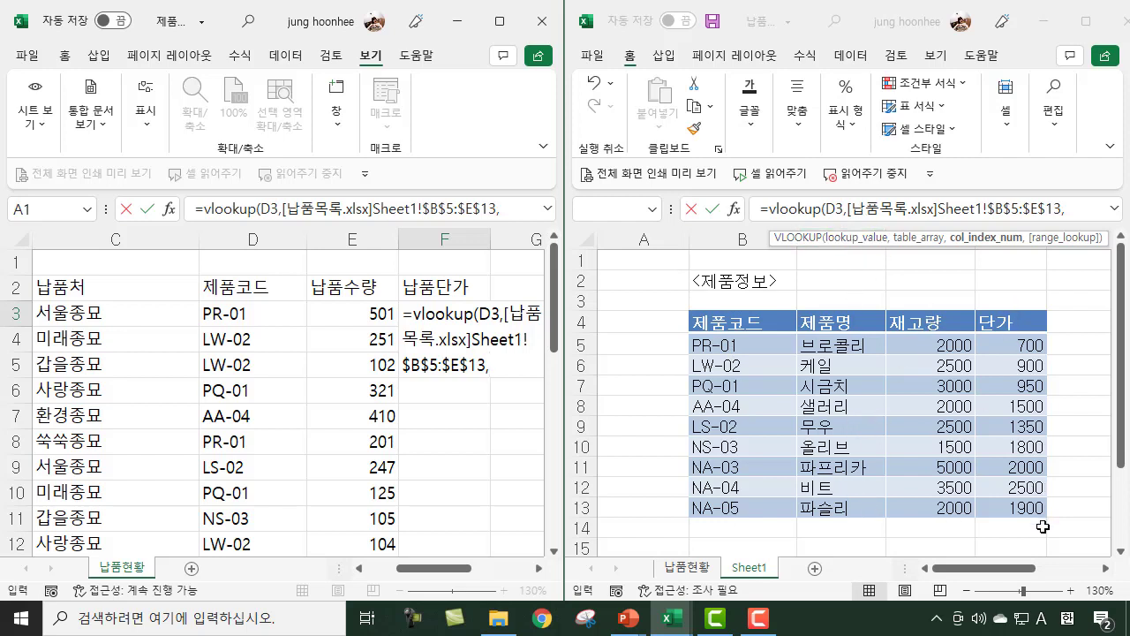
pyautogui.click(987, 345)
pyautogui.write('4,')
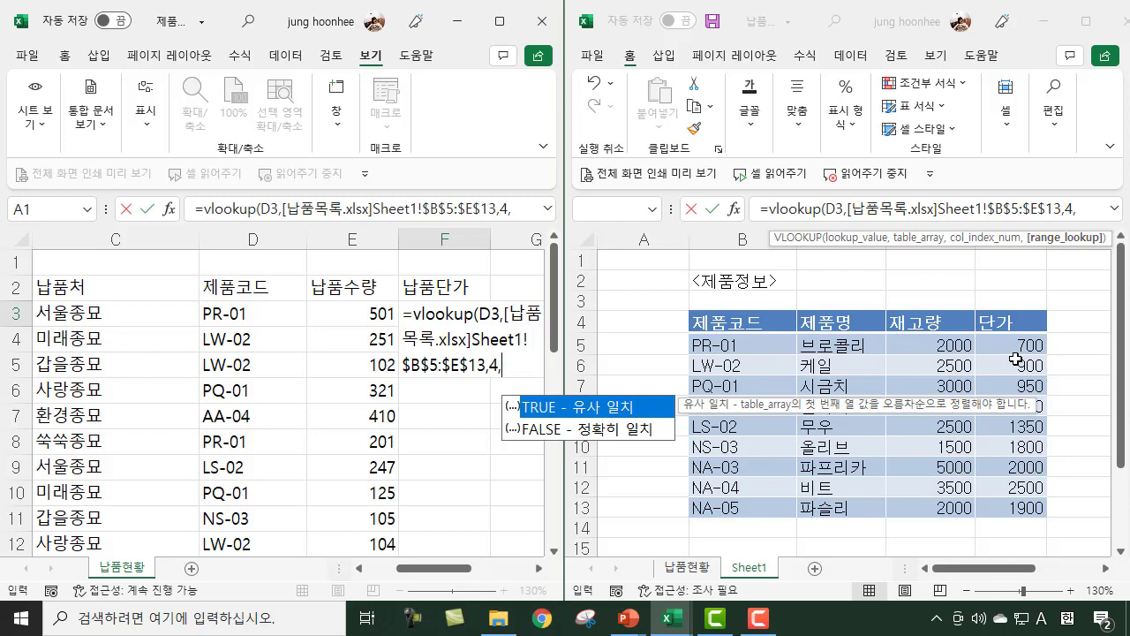
pyautogui.doubleClick(596, 433)
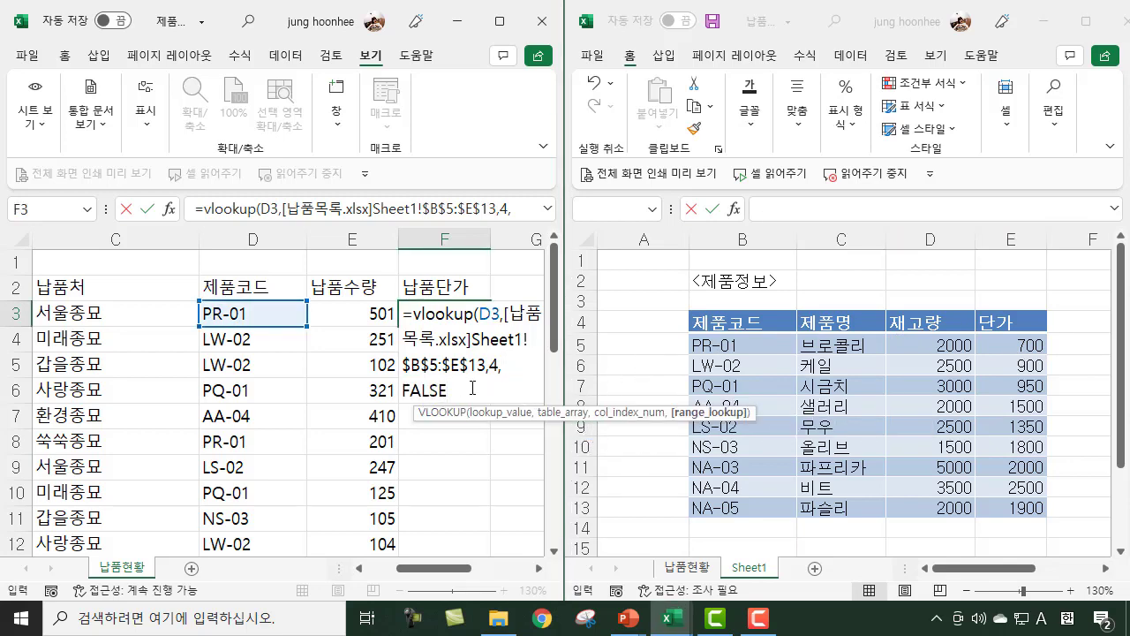
pyautogui.write(')')
pyautogui.press('Return')
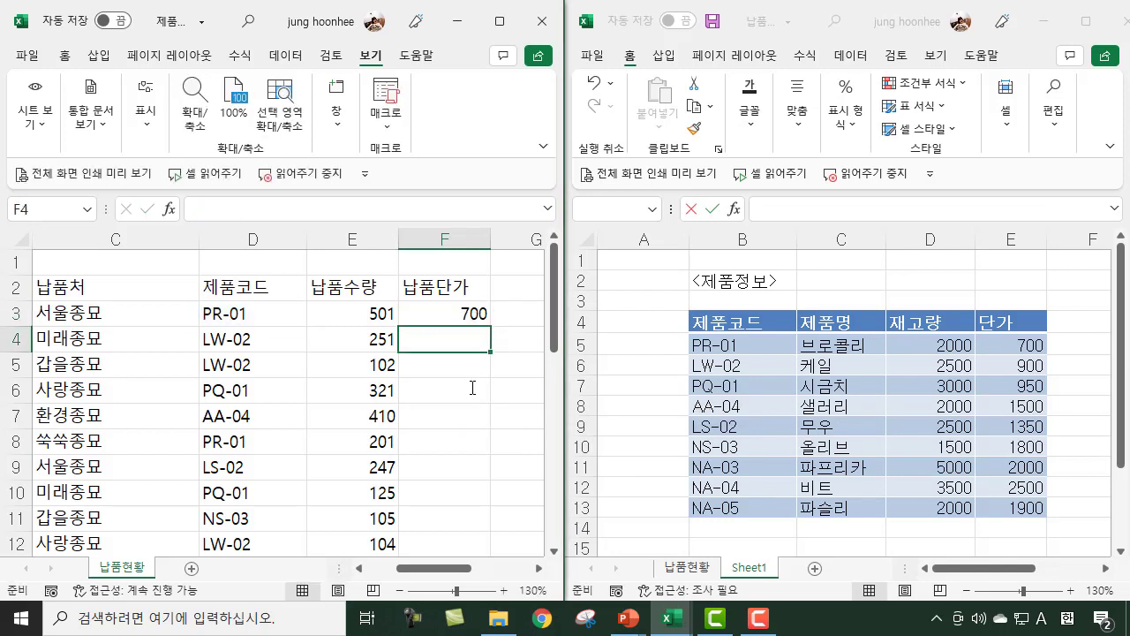
# Step: Fill the VLOOKUP formula from F3 down the whole 납품단가 column and check the filled rows
pyautogui.click(454, 309)
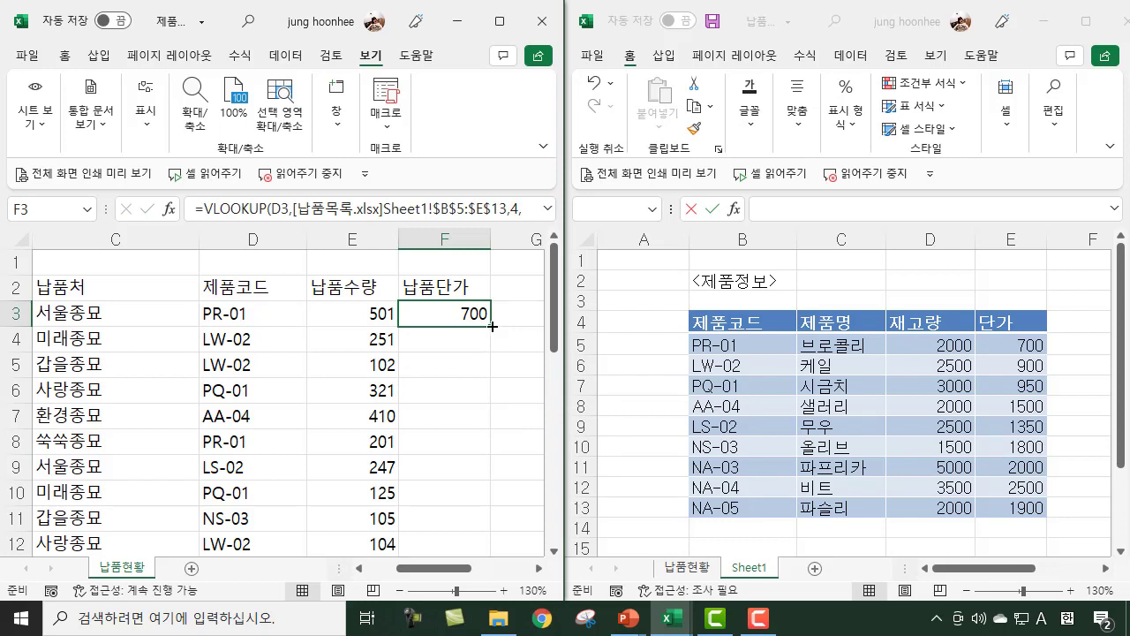
pyautogui.doubleClick(491, 325)
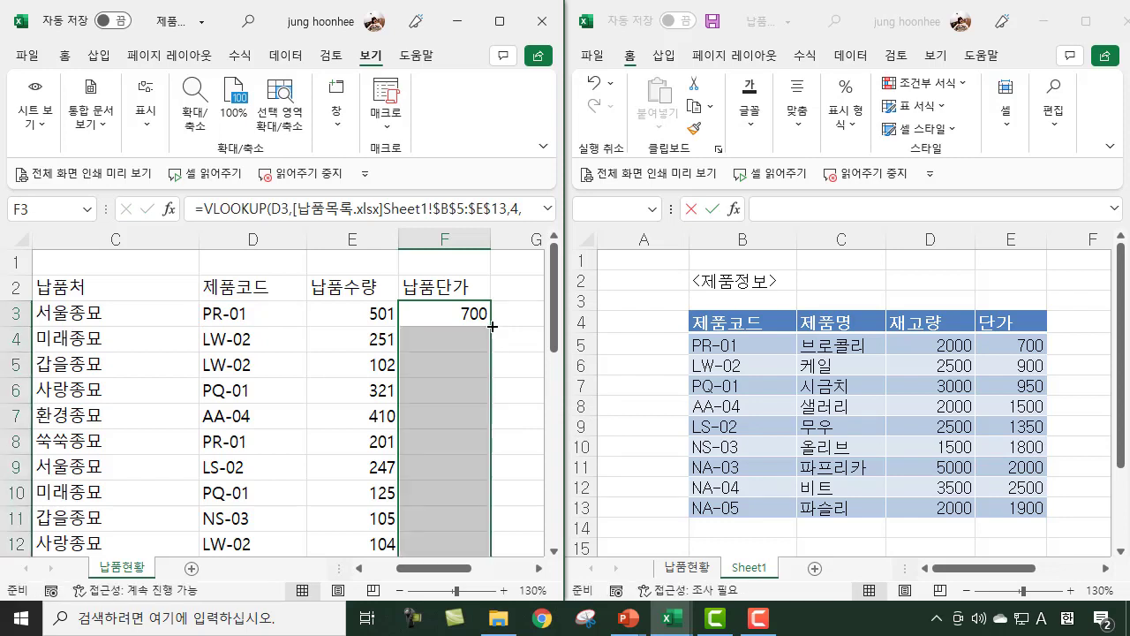
pyautogui.scroll(-8, 469, 389)
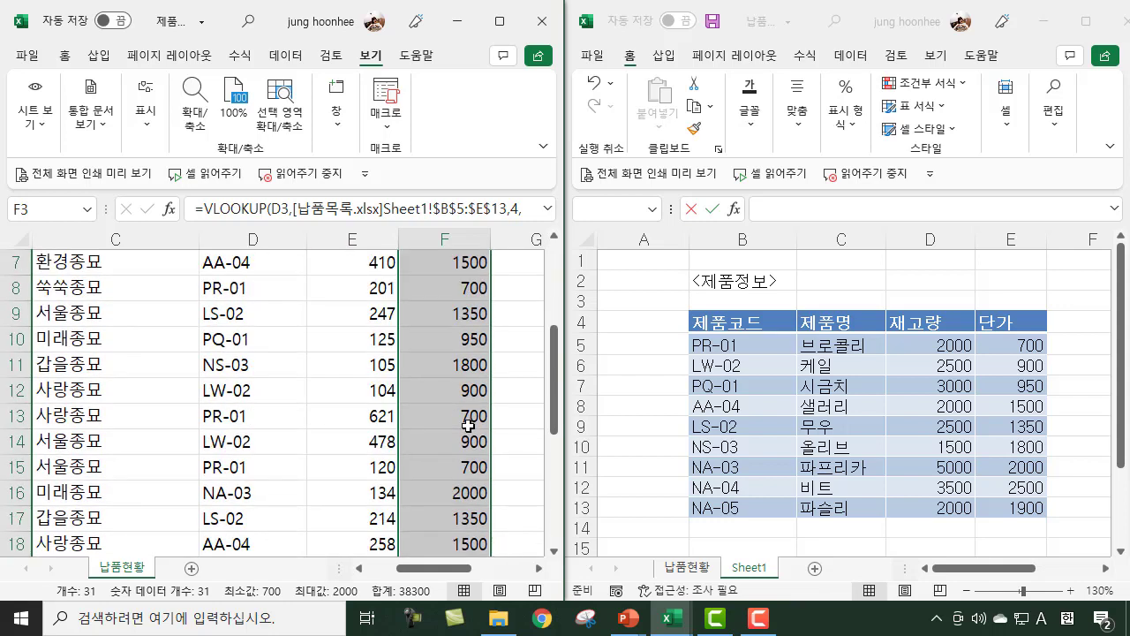
pyautogui.scroll(3, 459, 453)
pyautogui.scroll(5, 460, 453)
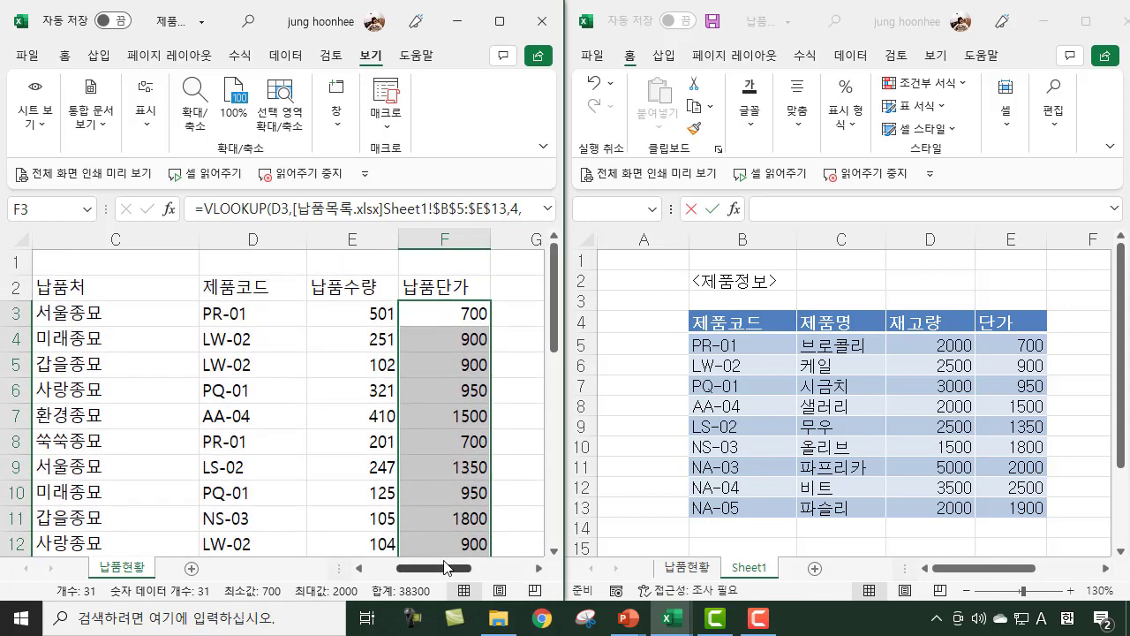
# Step: Enter the column heading 납품총액 in cell G2, beside 납품단가
pyautogui.click(539, 568)
pyautogui.click(540, 568)
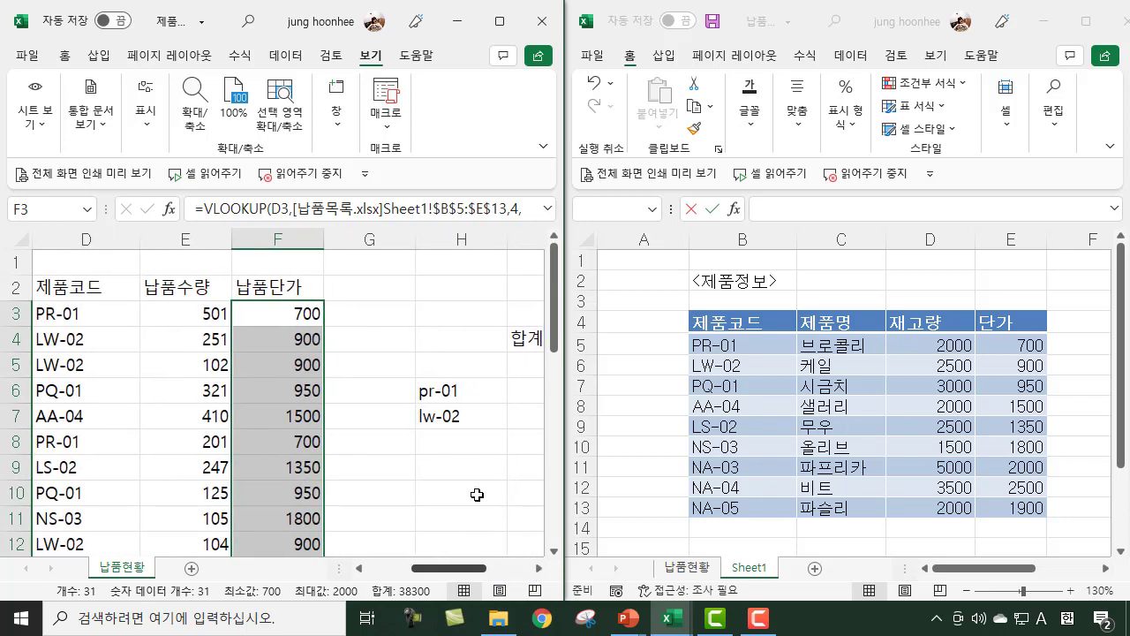
pyautogui.click(366, 285)
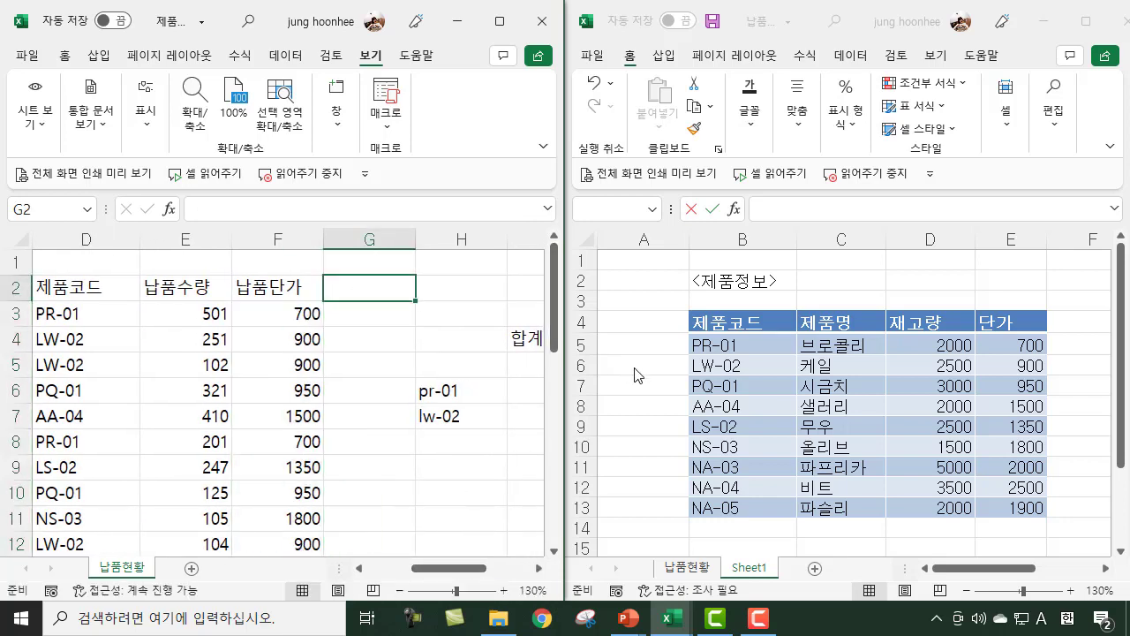
pyautogui.write('ao')
pyautogui.press('BackSpace')
pyautogui.press('BackSpace')
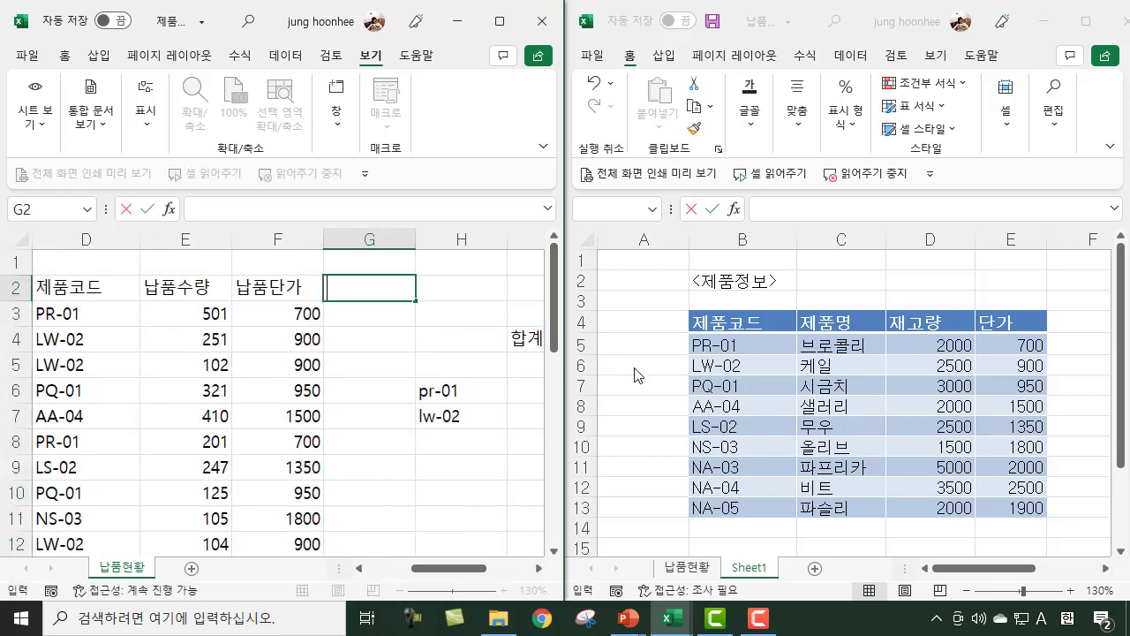
pyautogui.write('매출애')
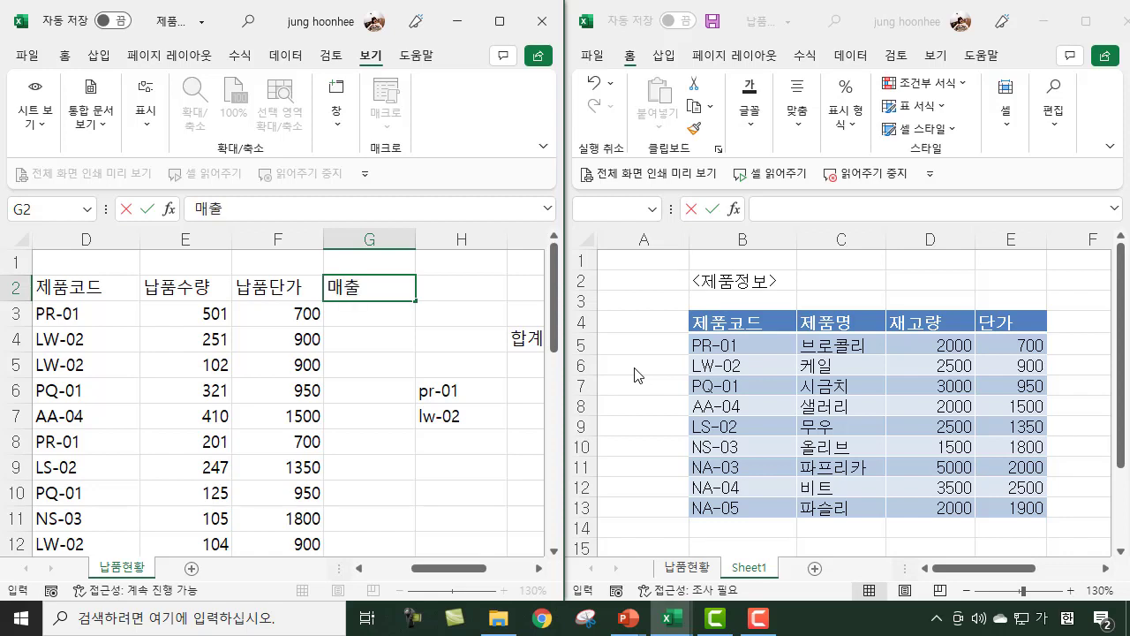
pyautogui.press('BackSpace')
pyautogui.press('BackSpace')
pyautogui.press('BackSpace')
pyautogui.press('BackSpace')
pyautogui.write('나ㅂ품총액')
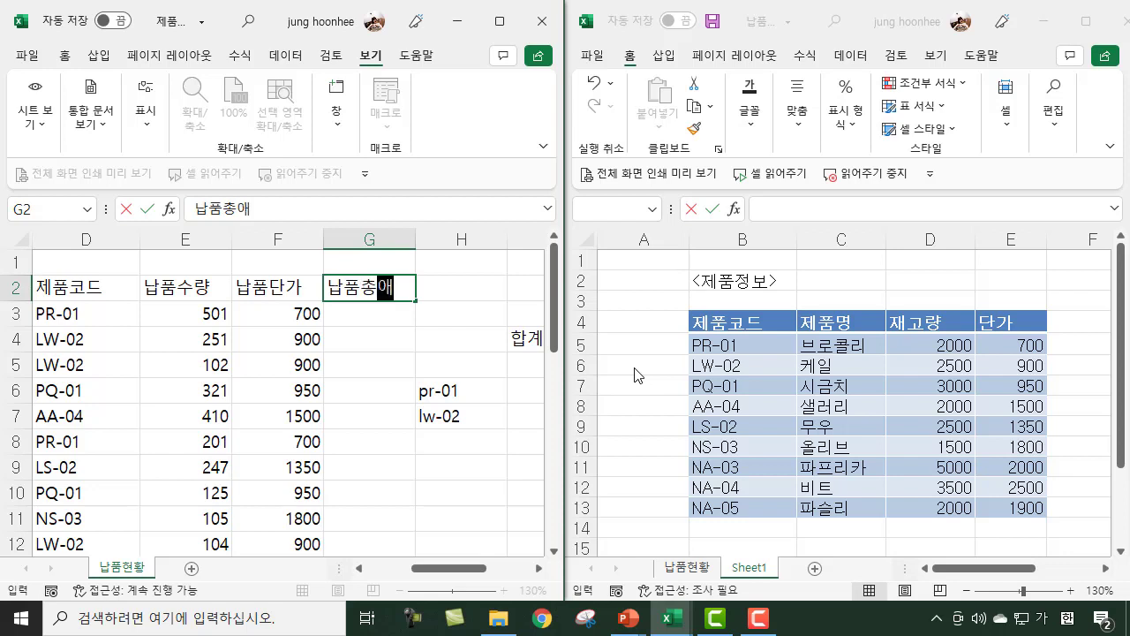
pyautogui.press('Return')
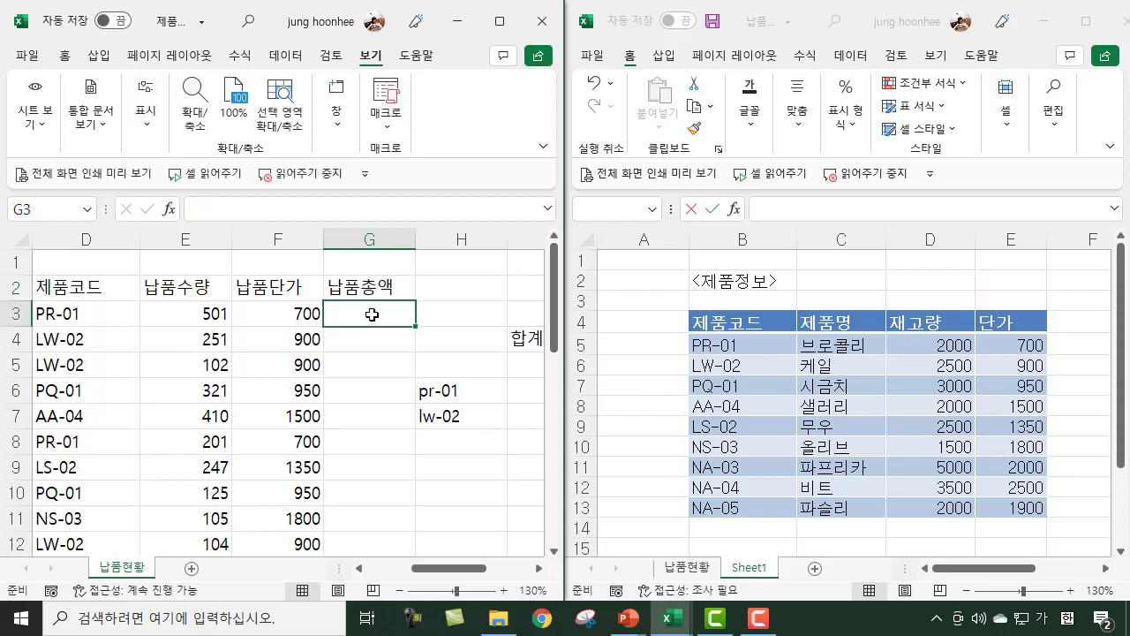
# Step: Calculate the first delivery's total in G3 by multiplying its quantity by its unit price with =E3*F3
pyautogui.click(297, 313)
pyautogui.click(188, 317)
pyautogui.click(372, 315)
pyautogui.write('=')
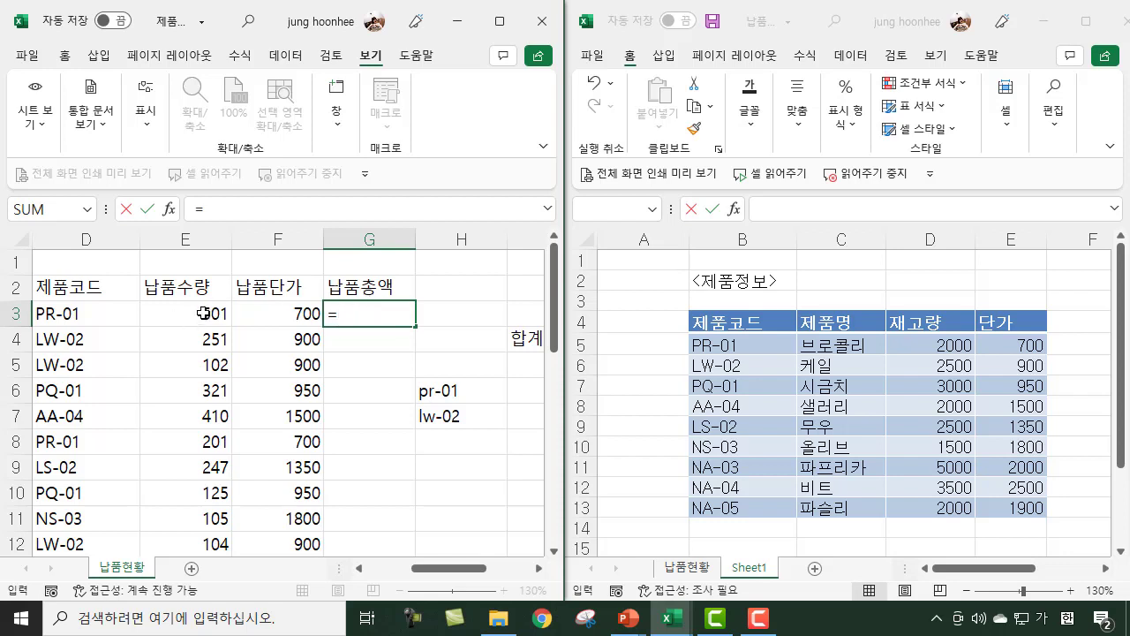
pyautogui.click(169, 318)
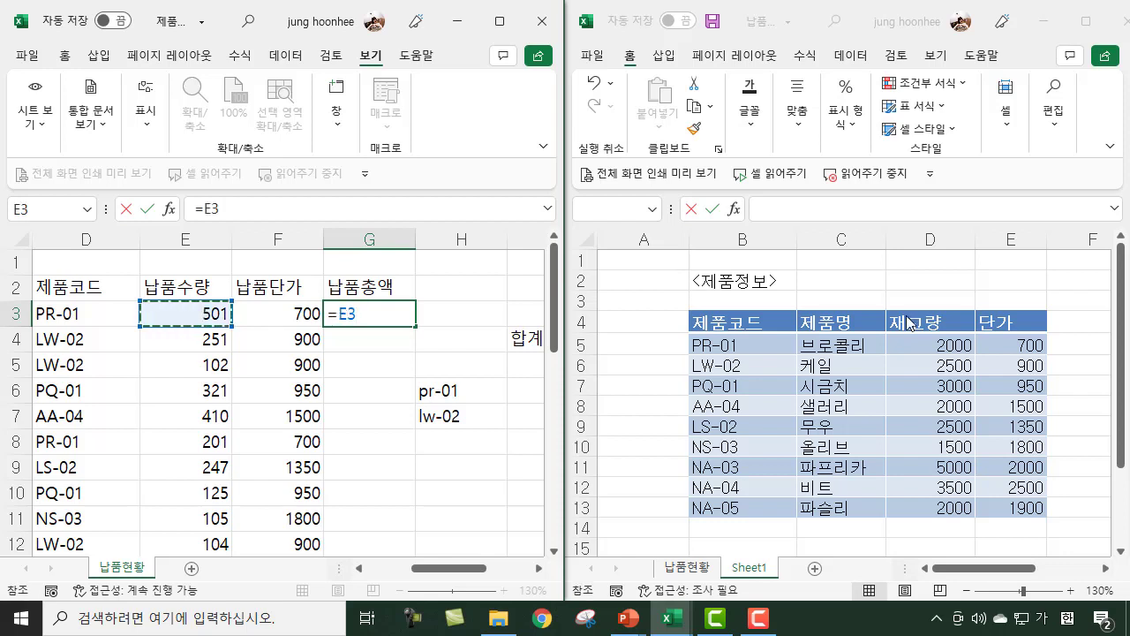
pyautogui.write('*')
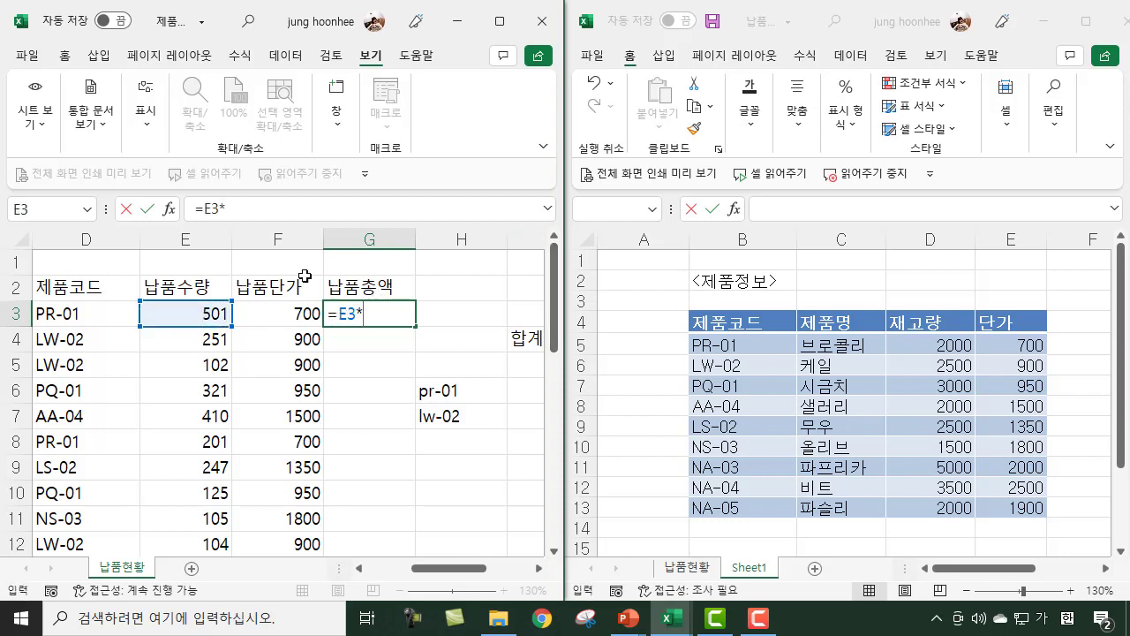
pyautogui.click(284, 312)
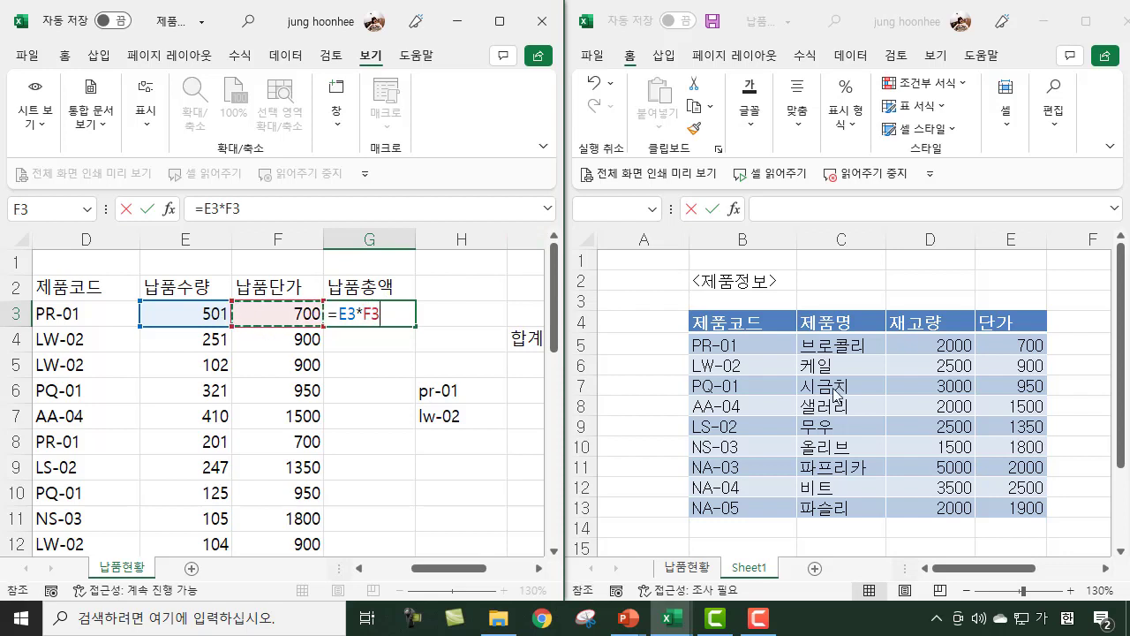
pyautogui.press('Return')
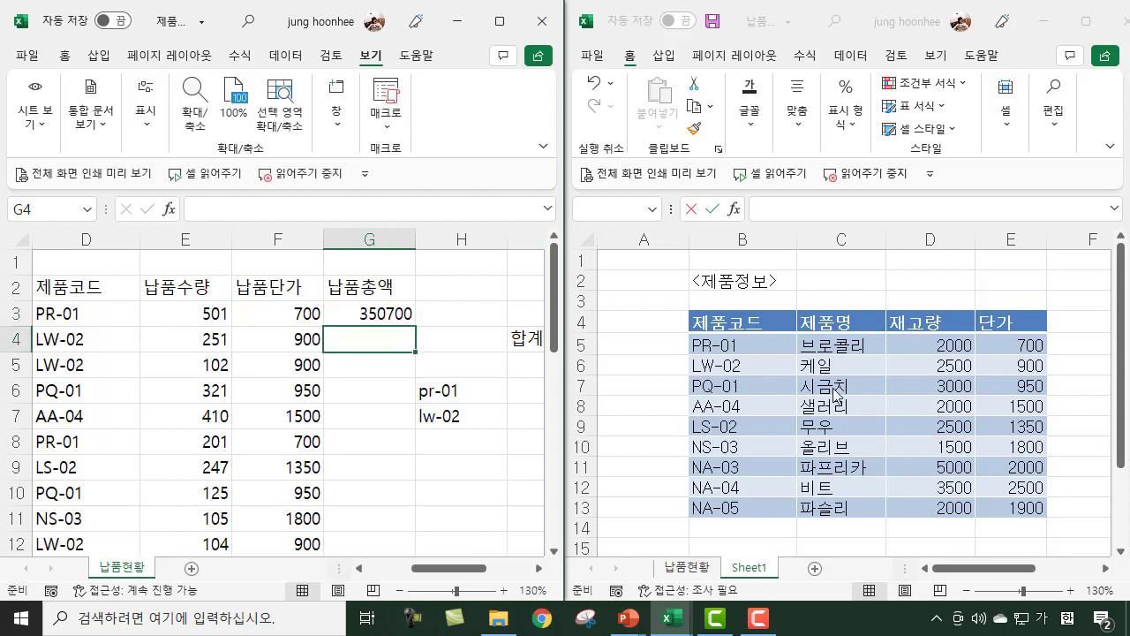
# Step: Apply the comma number style to the 납품총액 amount in G3
pyautogui.click(368, 312)
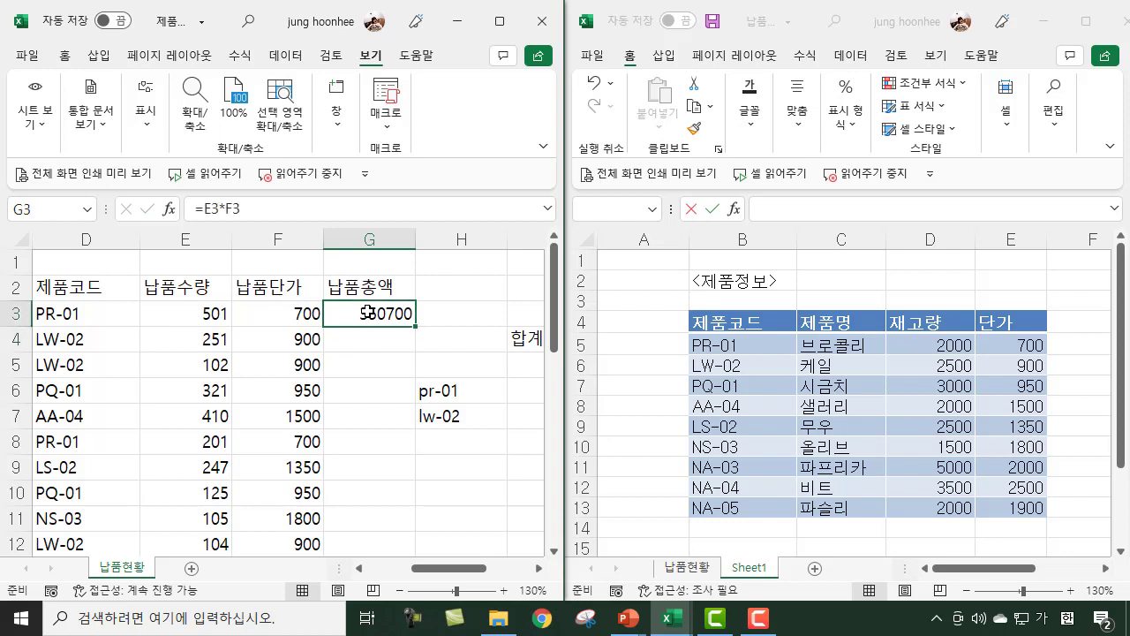
pyautogui.click(65, 56)
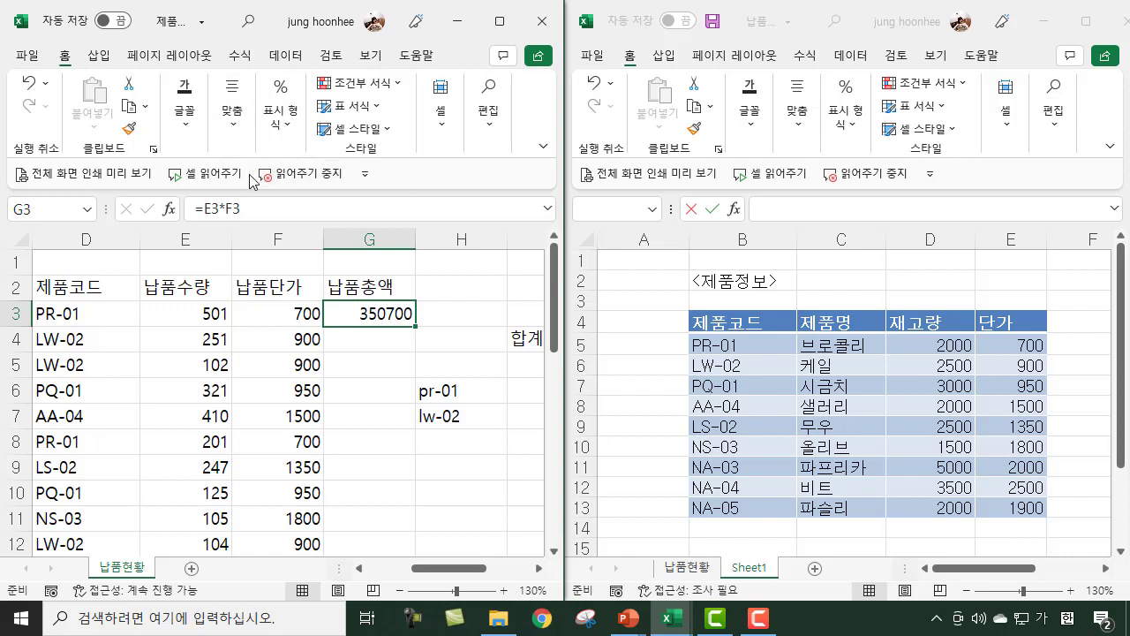
pyautogui.click(290, 134)
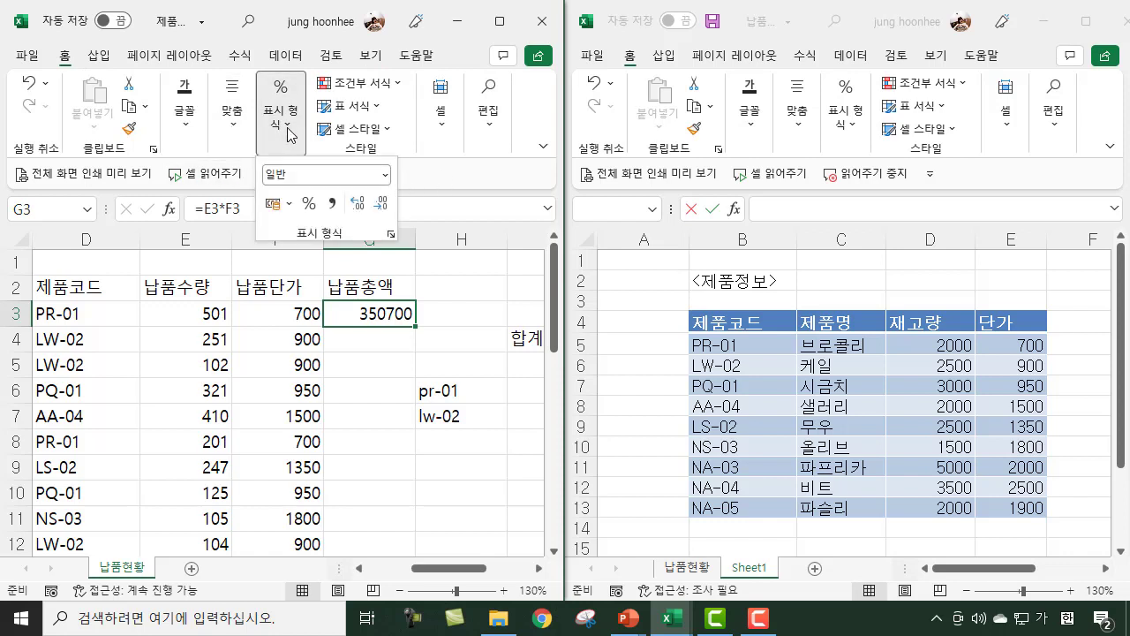
pyautogui.click(332, 205)
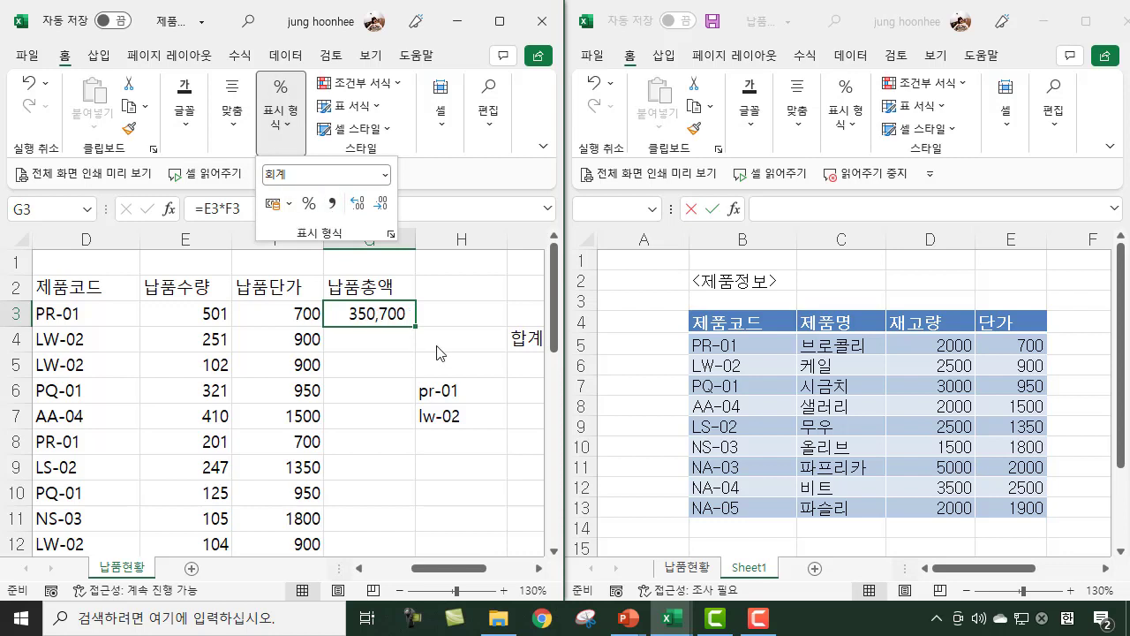
# Step: Fill the G3 formula and its format down the whole 납품총액 column and check the filled rows
pyautogui.click(405, 337)
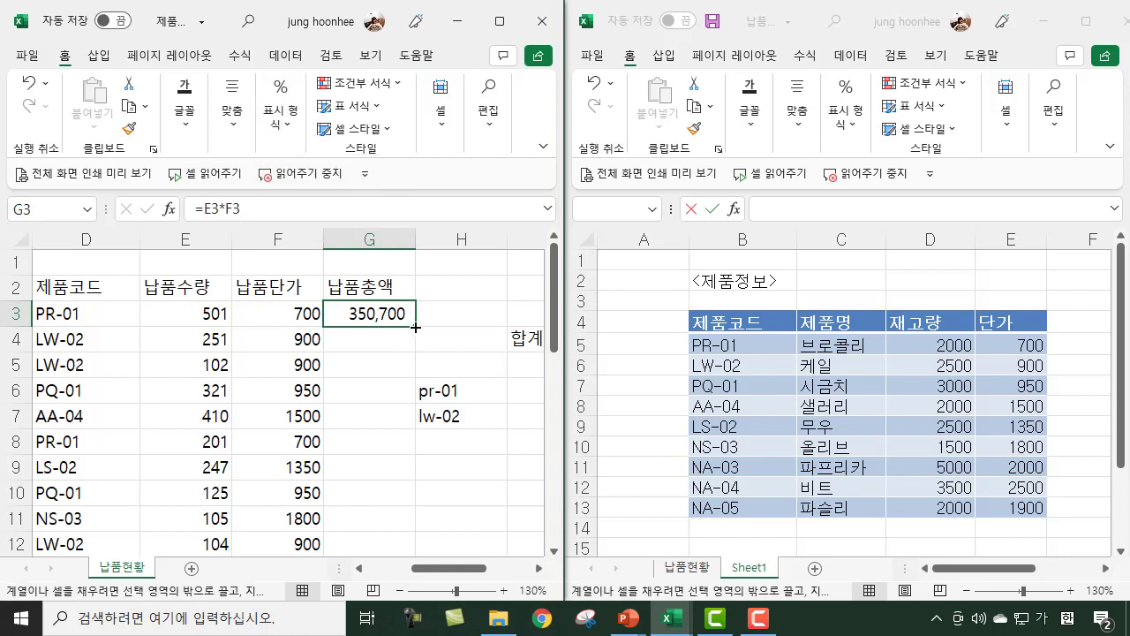
pyautogui.doubleClick(415, 326)
pyautogui.scroll(-9, 380, 371)
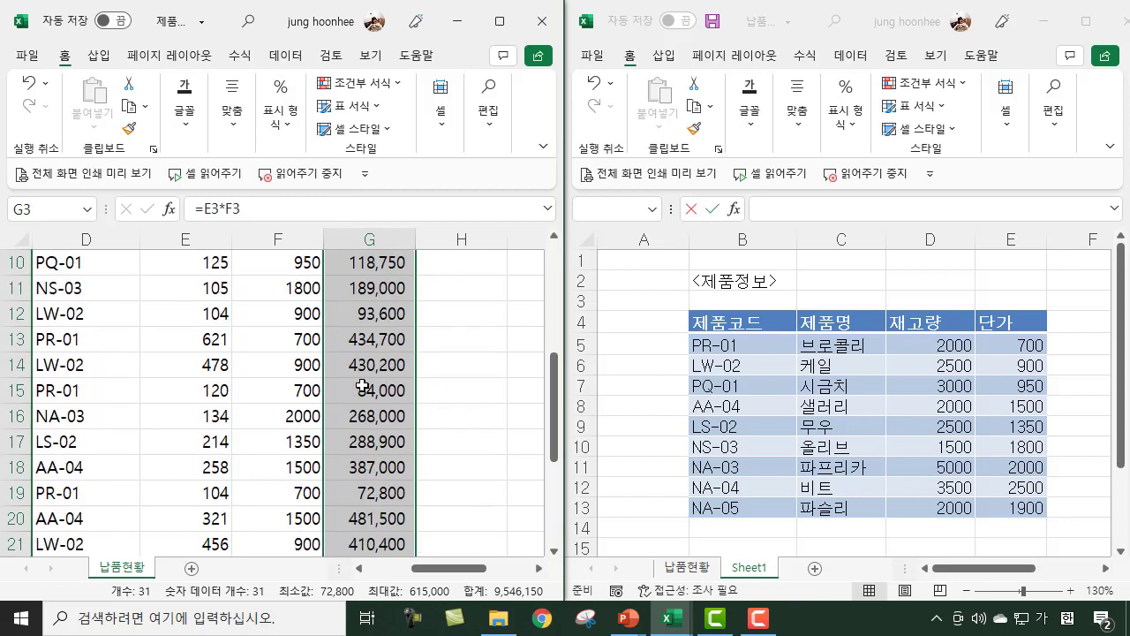
pyautogui.scroll(2, 367, 446)
pyautogui.scroll(8, 367, 446)
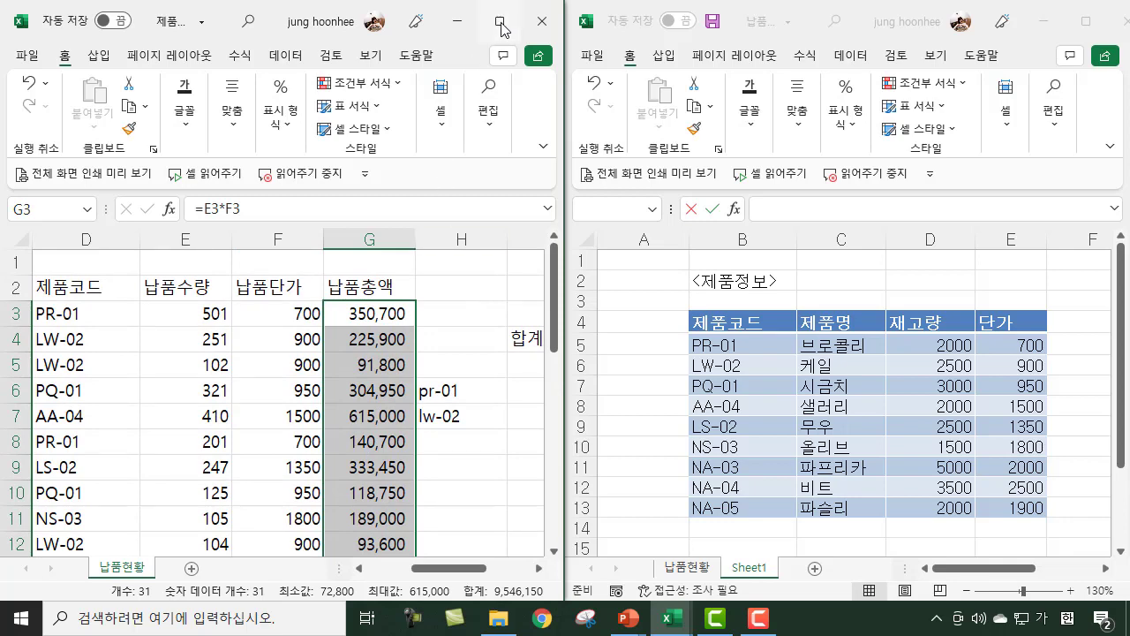
# Step: Maximize the 제품정보.xlsx window and apply the purple 40% - 강조색4 cell style to the headings D2:G2
pyautogui.click(501, 26)
pyautogui.click(478, 463)
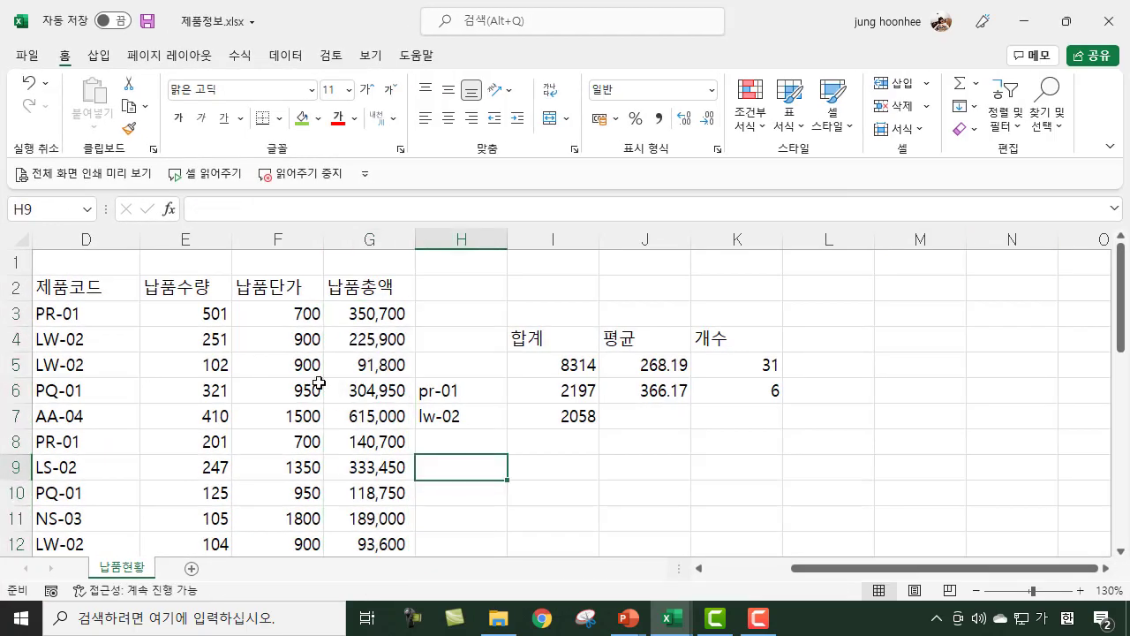
pyautogui.moveTo(70, 284); pyautogui.dragTo(368, 289)
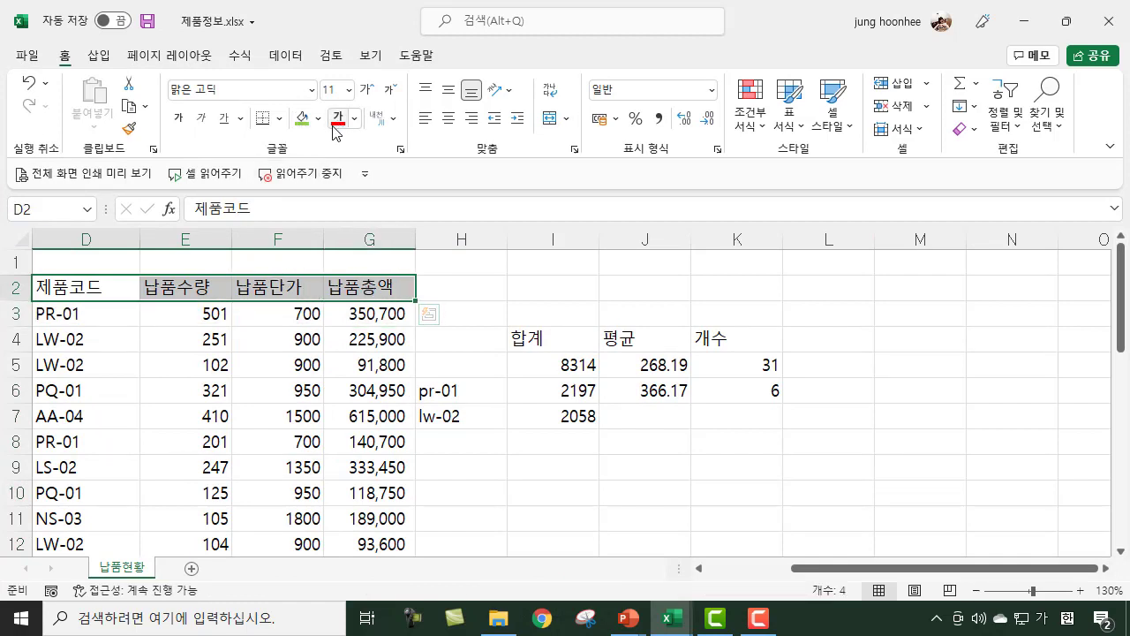
pyautogui.click(833, 113)
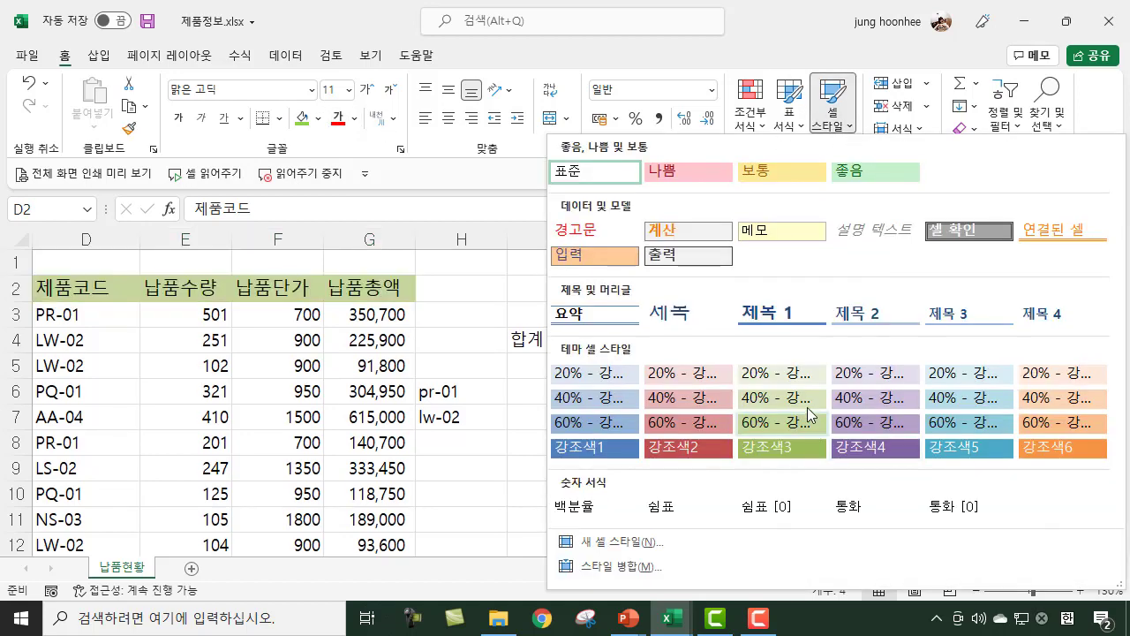
pyautogui.click(857, 398)
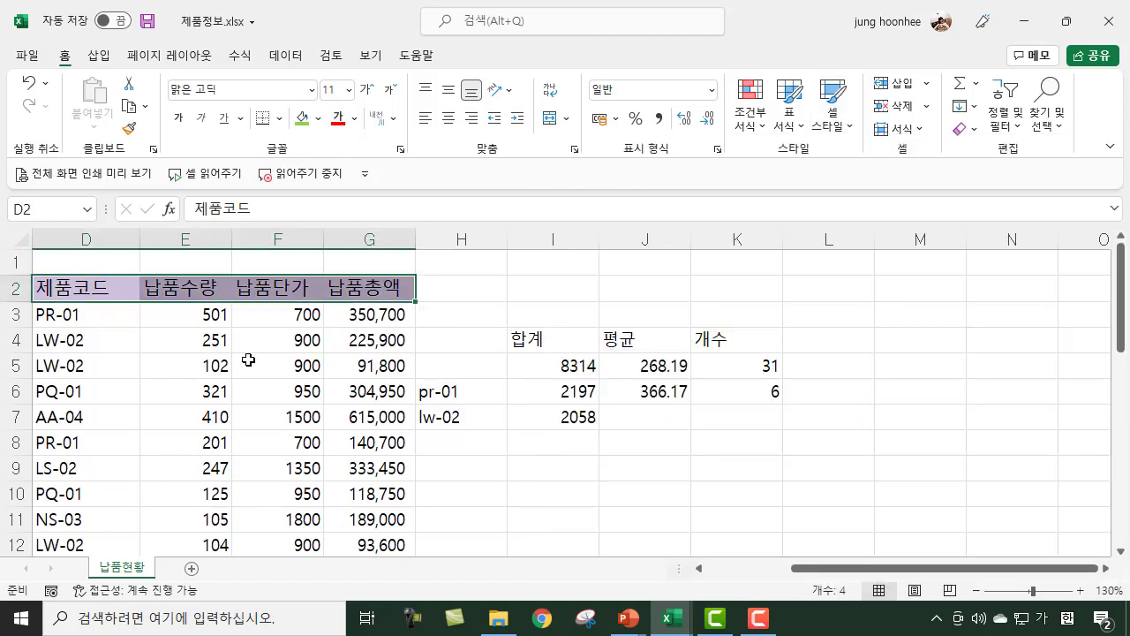
pyautogui.click(489, 319)
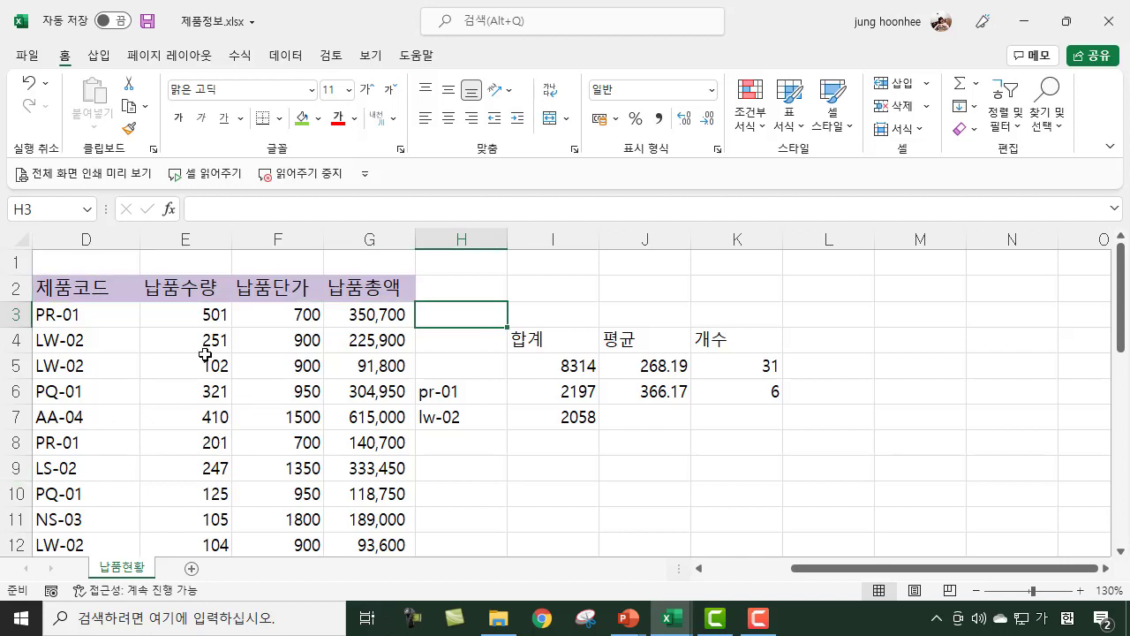
# Step: Add the 위쪽/굵은 아래쪽 테두리 border to the headings D2:G2 and look over the table
pyautogui.moveTo(79, 299); pyautogui.dragTo(372, 290)
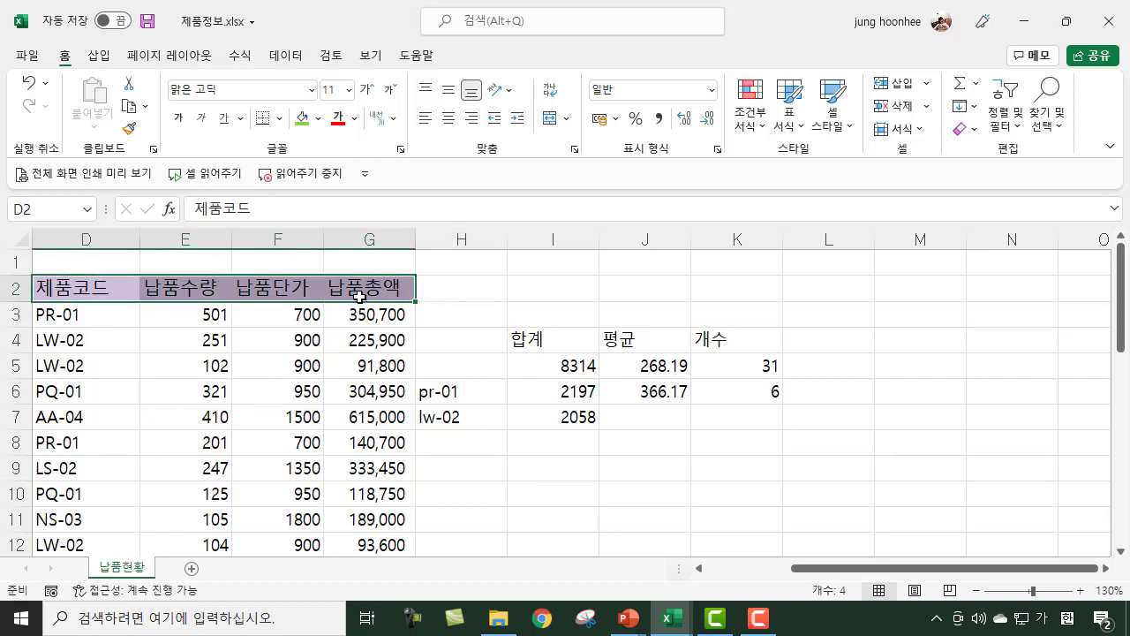
pyautogui.click(279, 118)
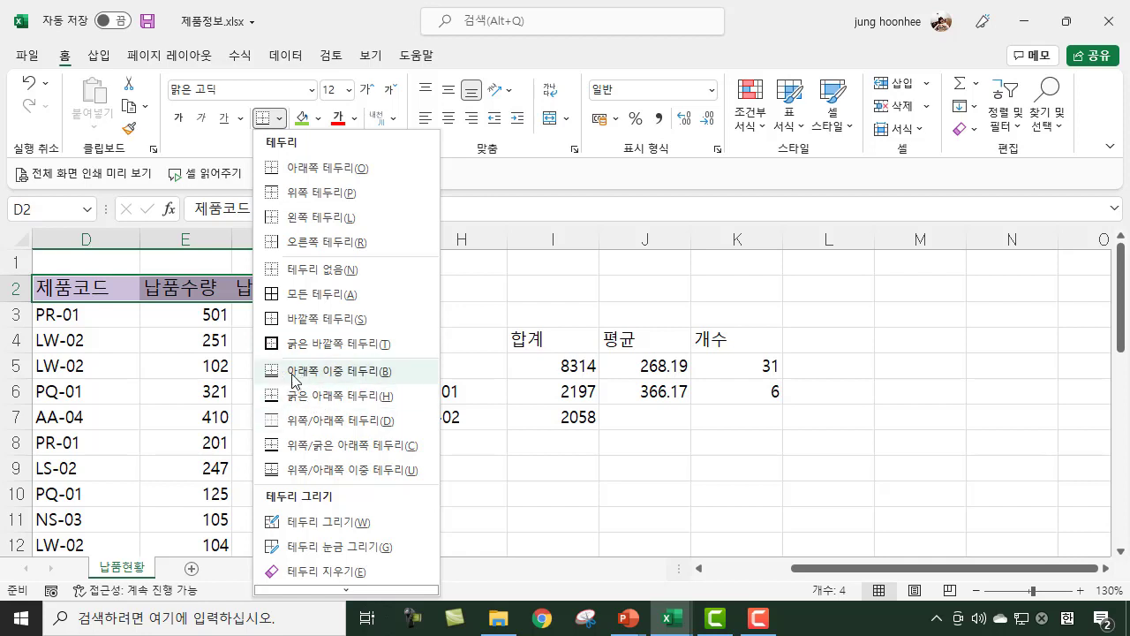
pyautogui.click(322, 450)
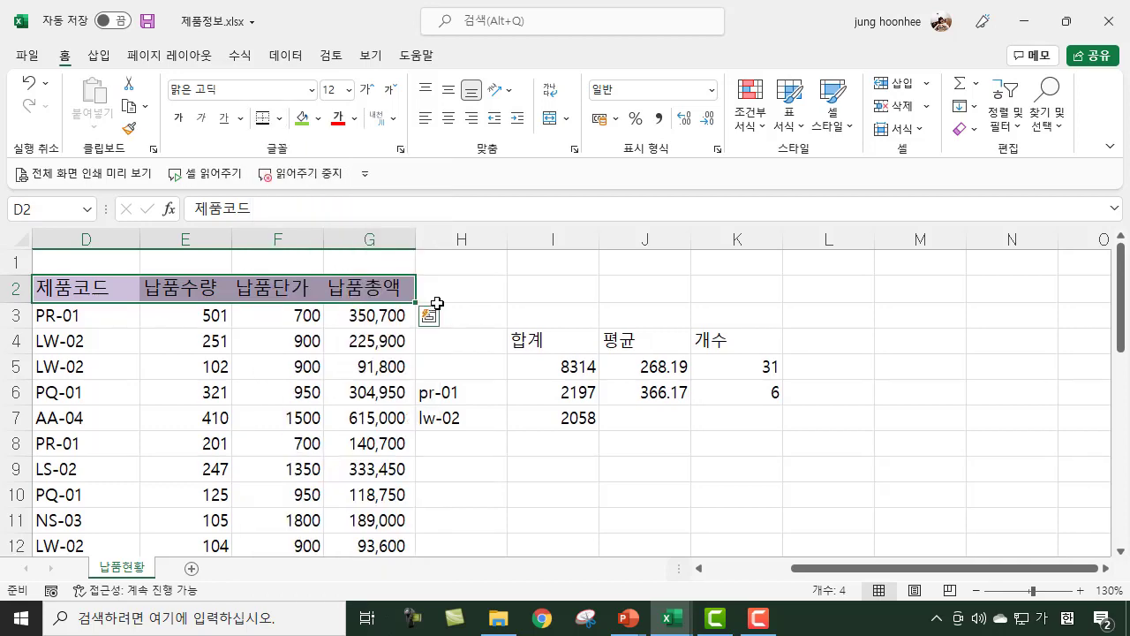
pyautogui.click(479, 295)
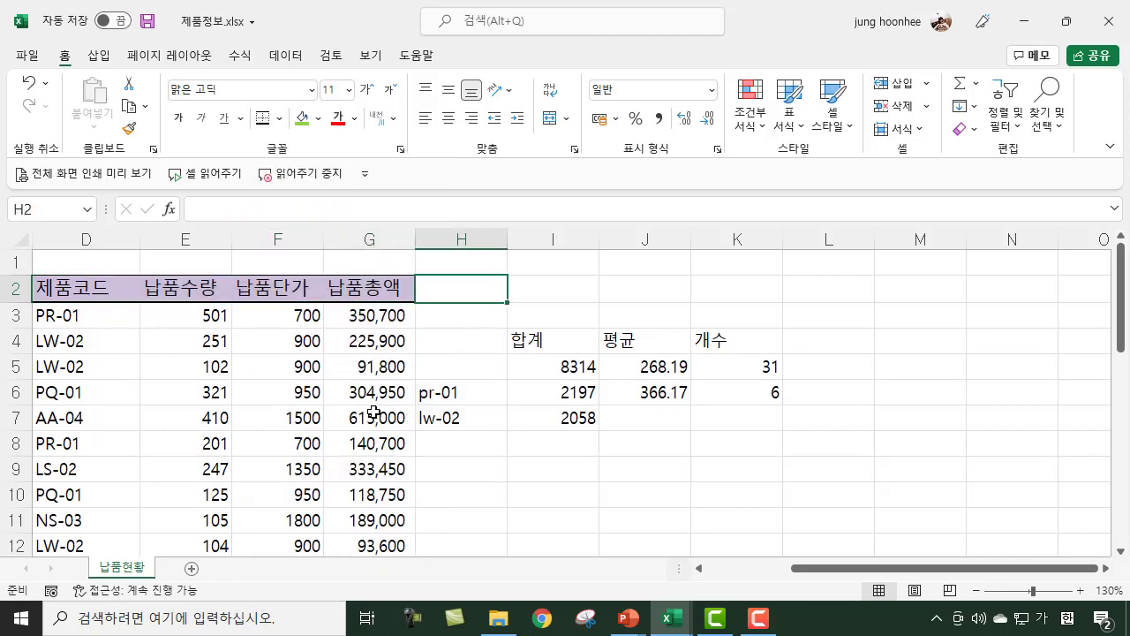
pyautogui.scroll(-4, 373, 402)
pyautogui.scroll(4, 353, 421)
pyautogui.scroll(-1, 326, 421)
pyautogui.scroll(1, 326, 421)
pyautogui.click(559, 276)
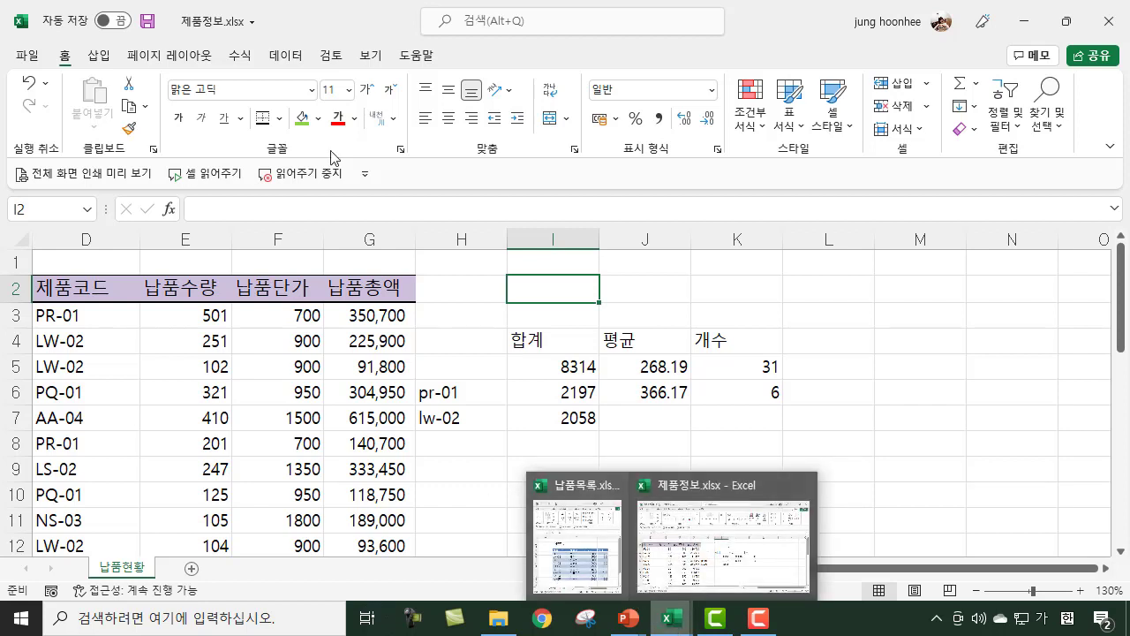
# Step: Arrange the two open workbook windows side by side with the 바둑판식 layout
pyautogui.click(370, 57)
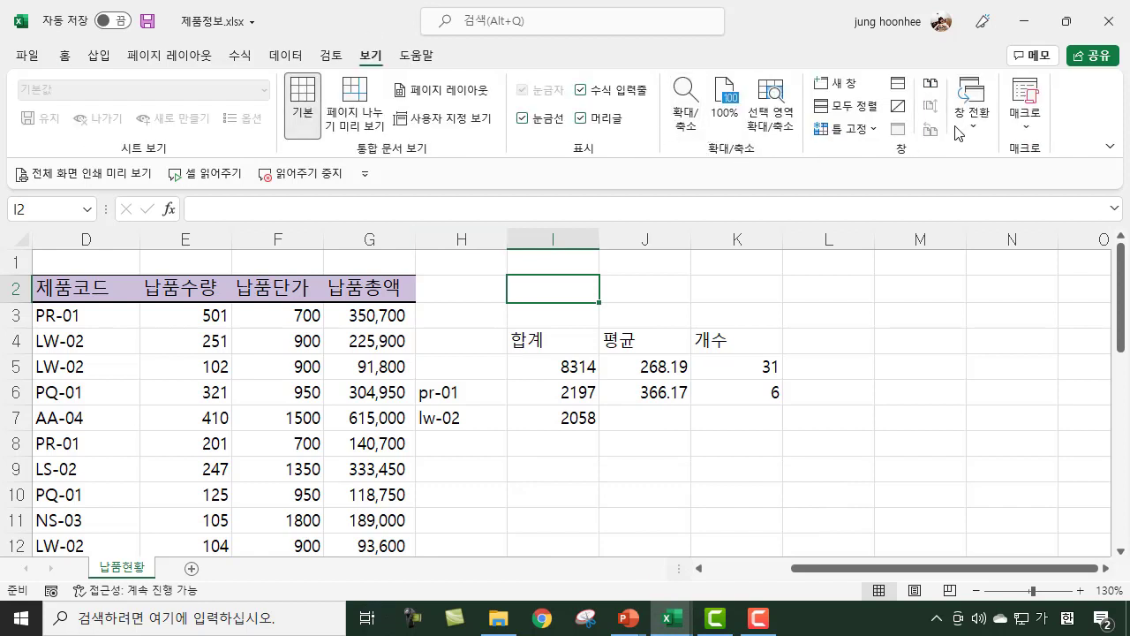
pyautogui.click(850, 113)
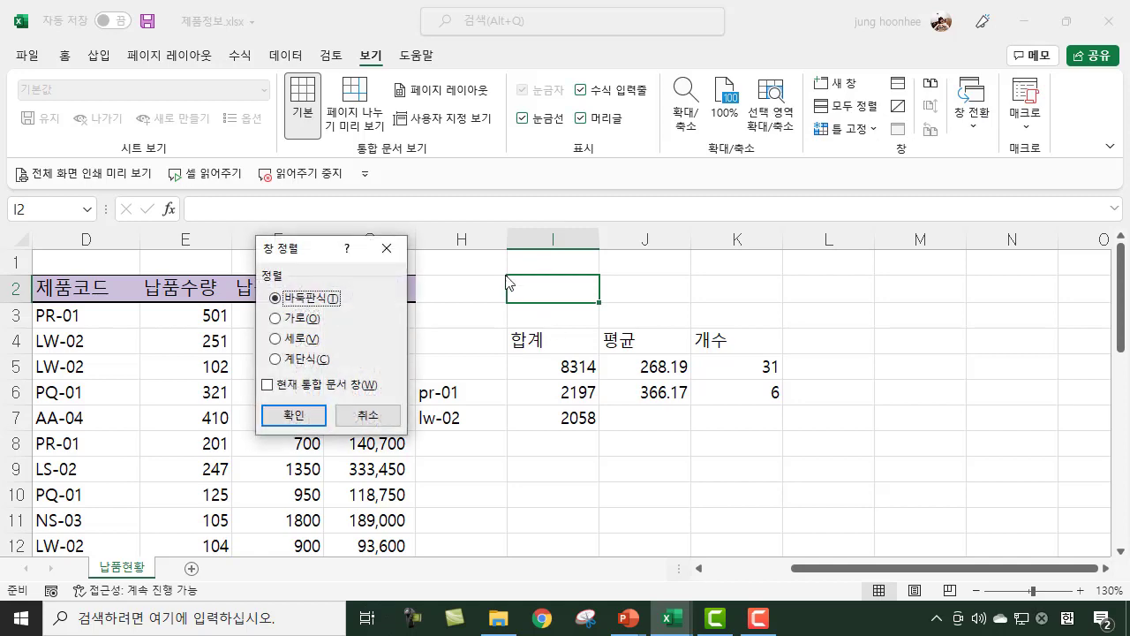
pyautogui.click(303, 417)
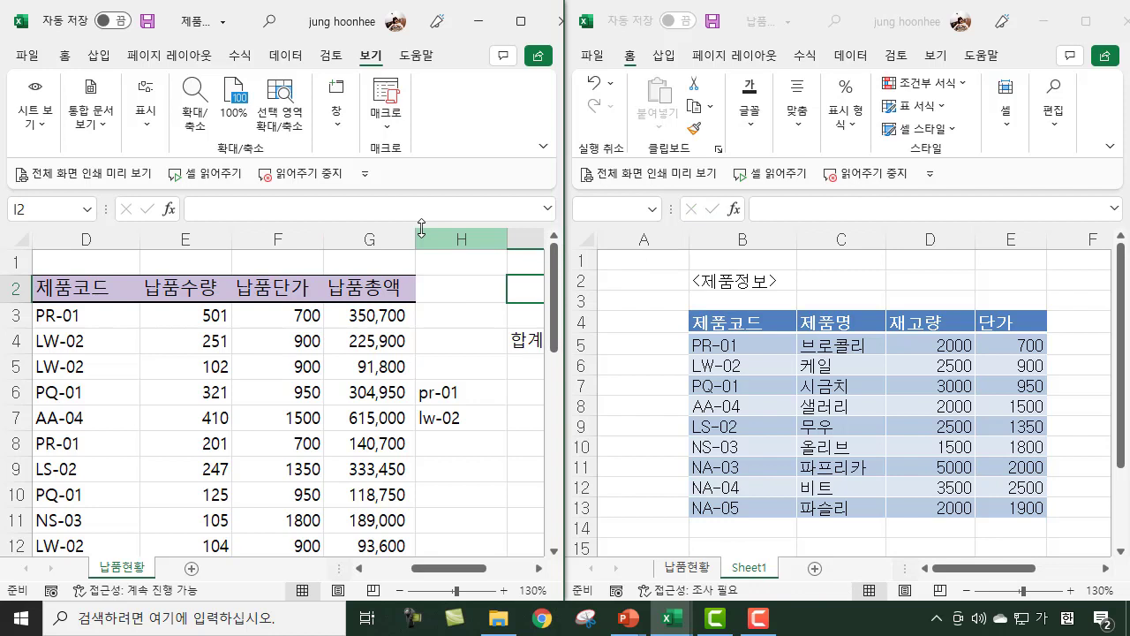
# Step: Copy Sheet1 from 납품목록.xlsx into 제품정보.xlsx after the 납품현황 sheet and rename the copy 제품정보
pyautogui.click(753, 573)
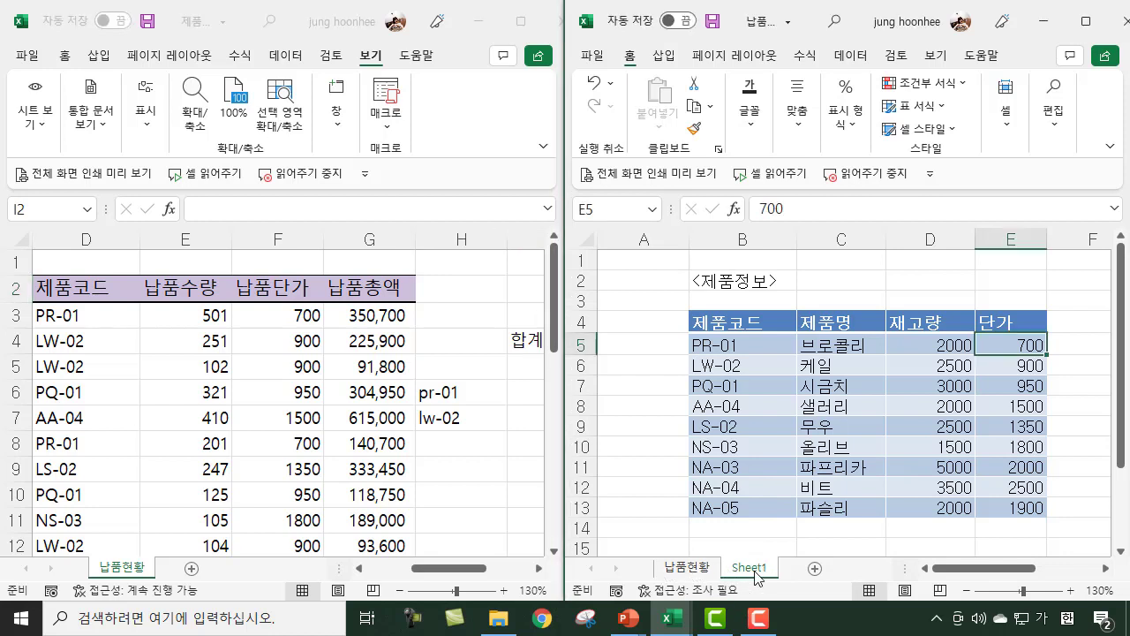
pyautogui.moveTo(754, 572)
pyautogui.mouseDown()
pyautogui.moveTo(514, 540)
pyautogui.moveTo(419, 546)
pyautogui.moveTo(583, 570)
pyautogui.moveTo(533, 535)
pyautogui.moveTo(198, 542)
pyautogui.moveTo(184, 562)
pyautogui.moveTo(158, 565)
pyautogui.moveTo(170, 574)
pyautogui.mouseUp()
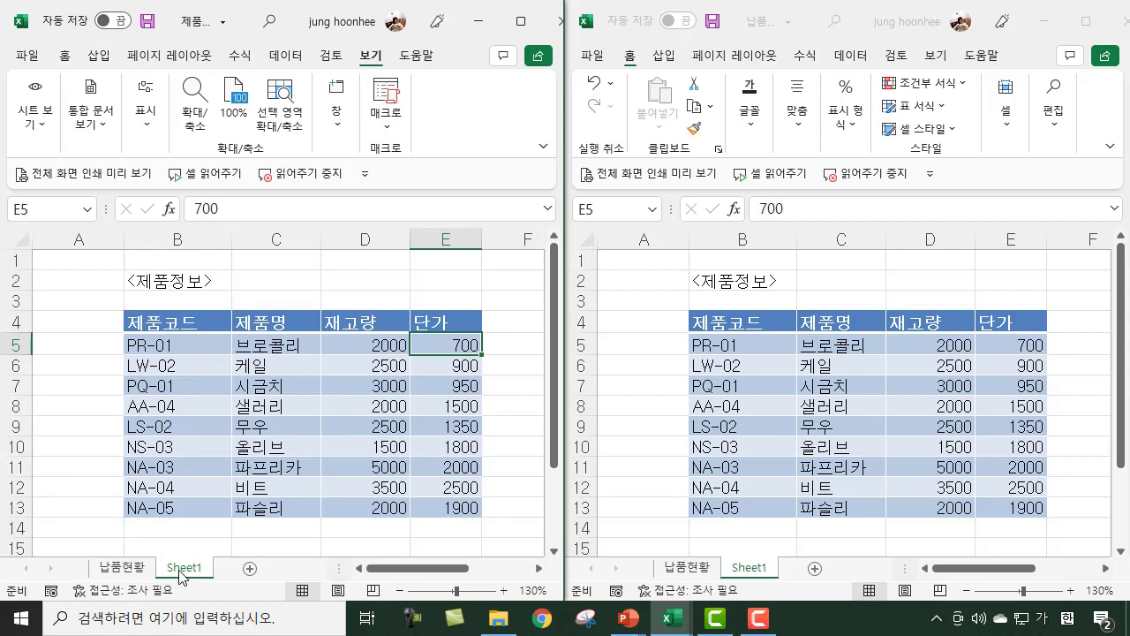
pyautogui.doubleClick(183, 567)
pyautogui.write('제품정보')
pyautogui.press('Return')
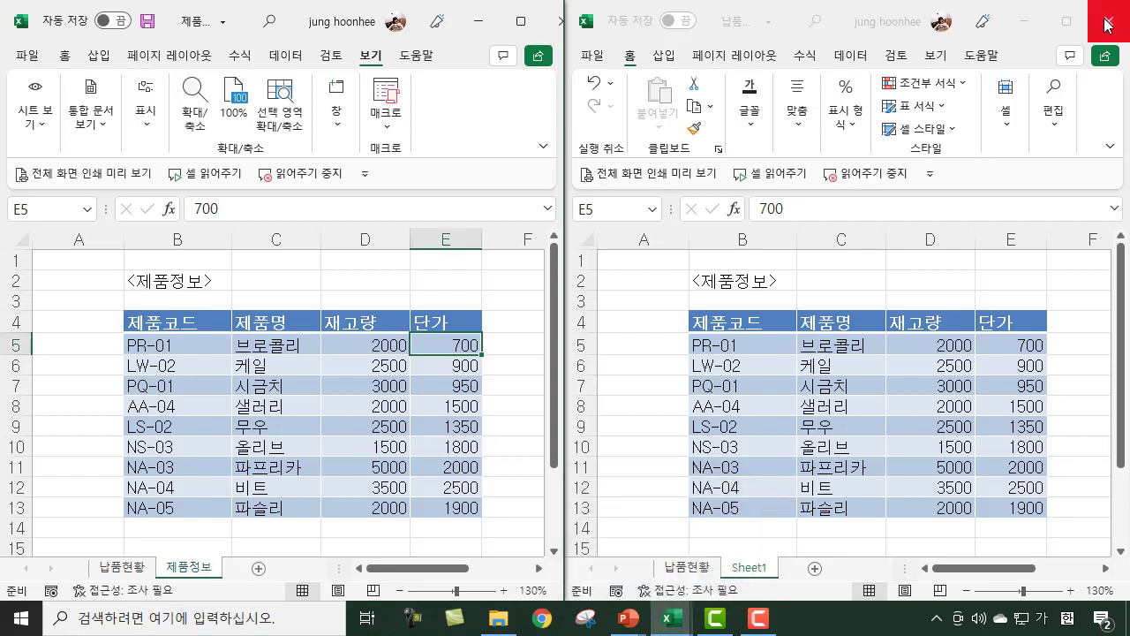
# Step: Close 납품목록.xlsx without saving its changes and maximize the 제품정보.xlsx window
pyautogui.click(1110, 26)
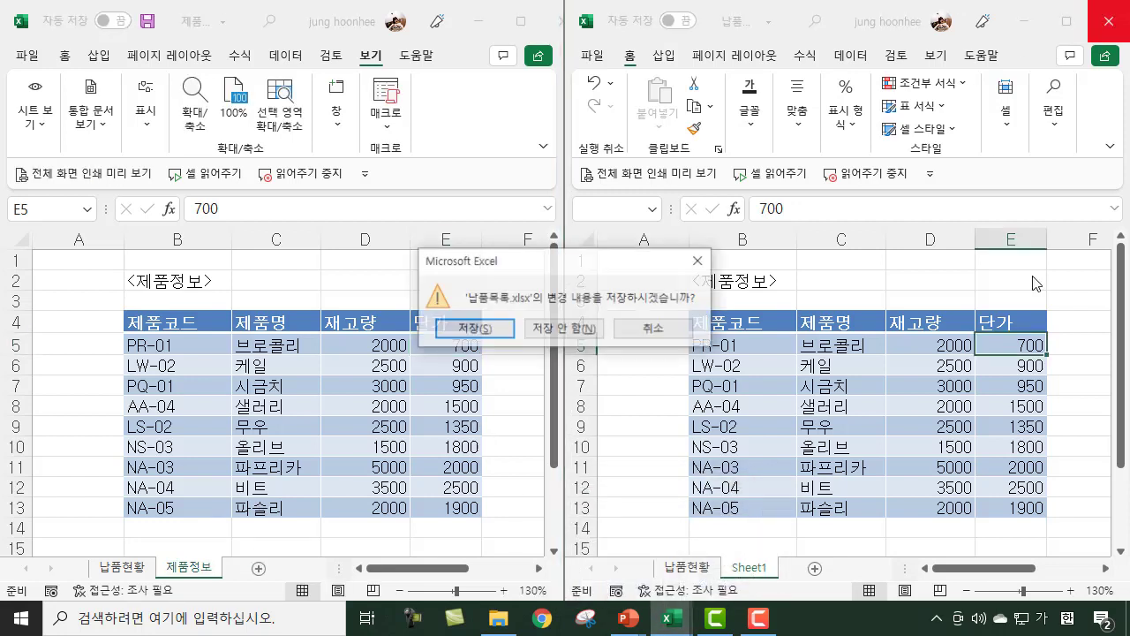
pyautogui.click(565, 329)
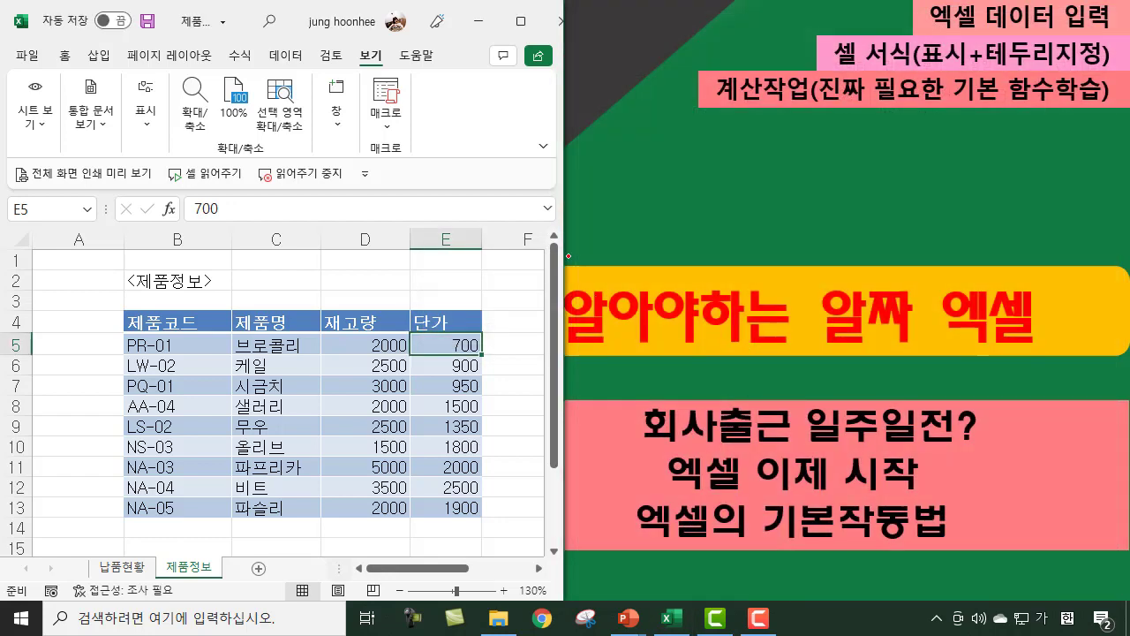
pyautogui.click(506, 21)
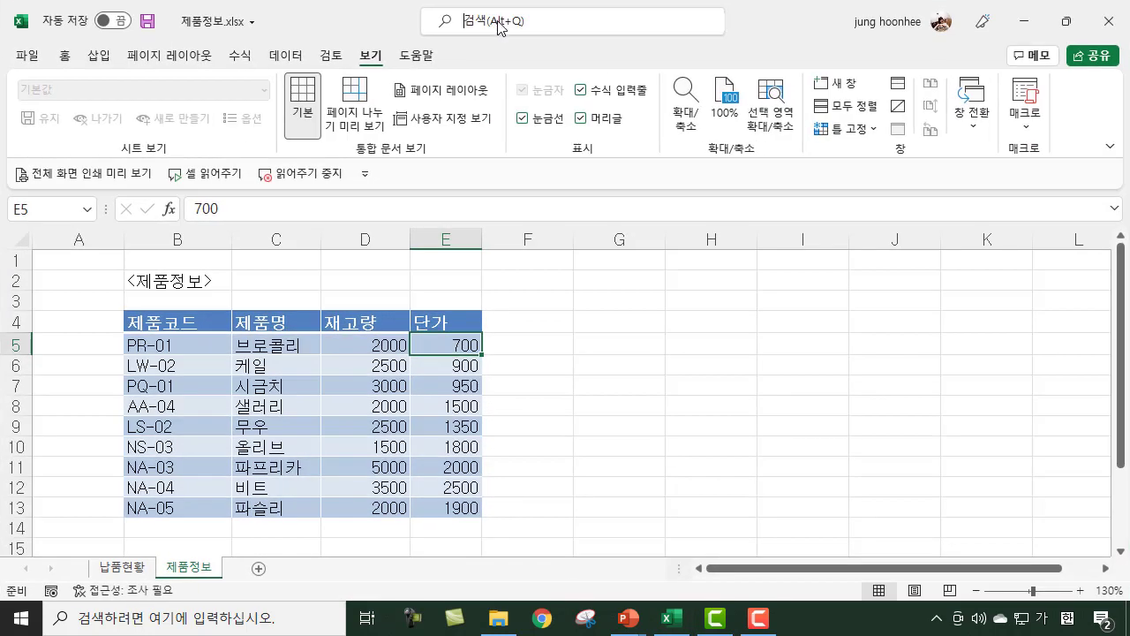
pyautogui.click(537, 21)
pyautogui.press('Escape')
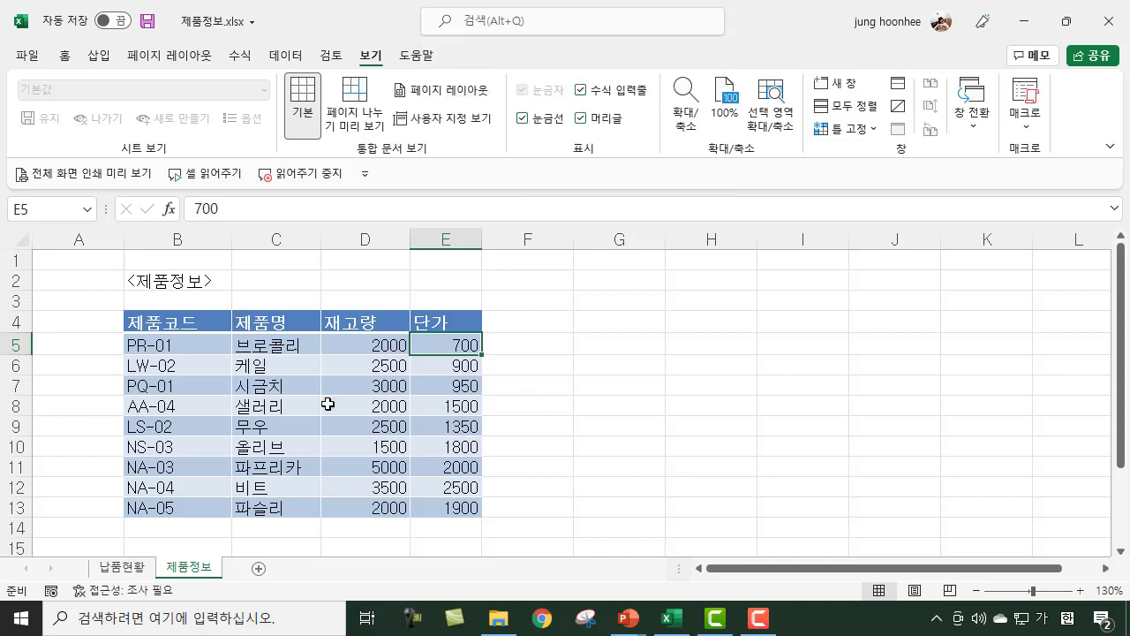
pyautogui.click(631, 405)
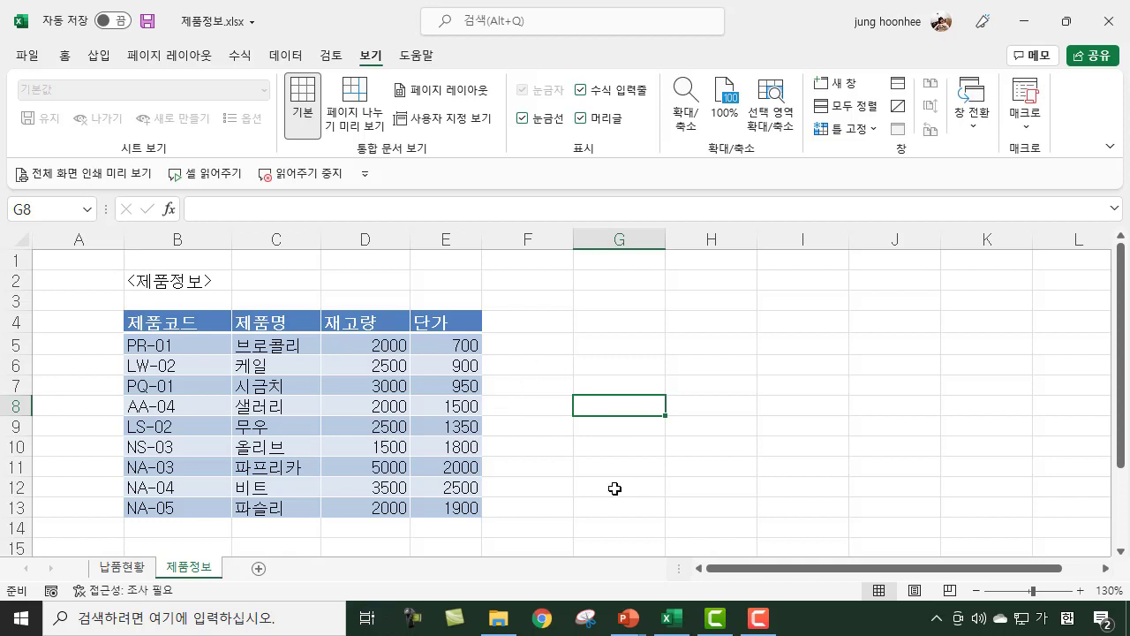
# Step: Switch to the running PowerPoint slide show
pyautogui.click(754, 446)
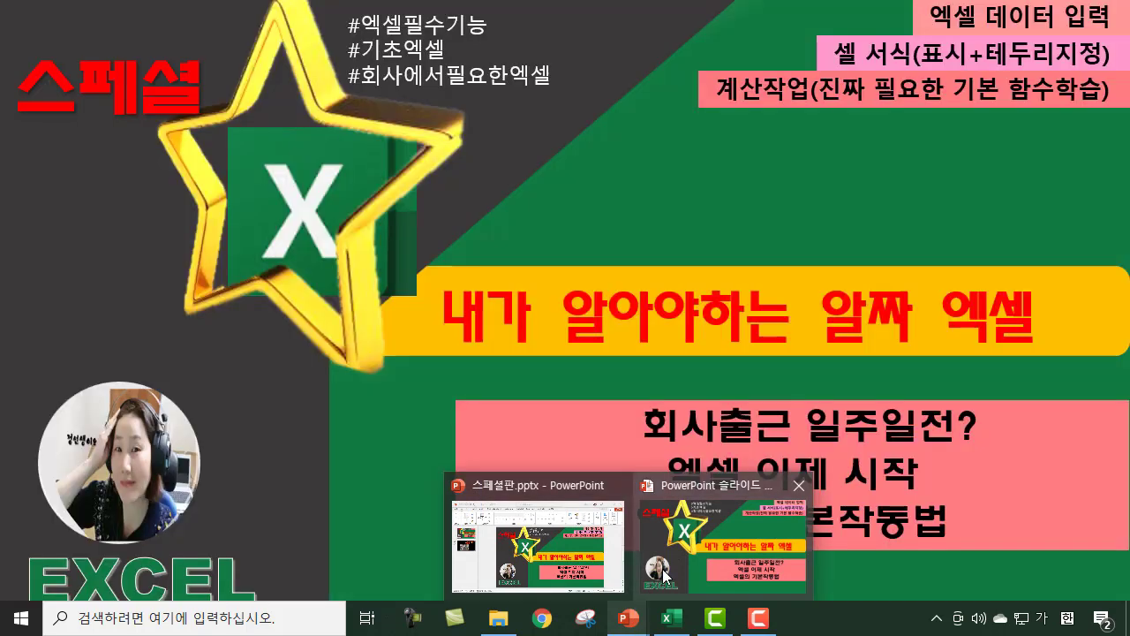
pyautogui.click(746, 481)
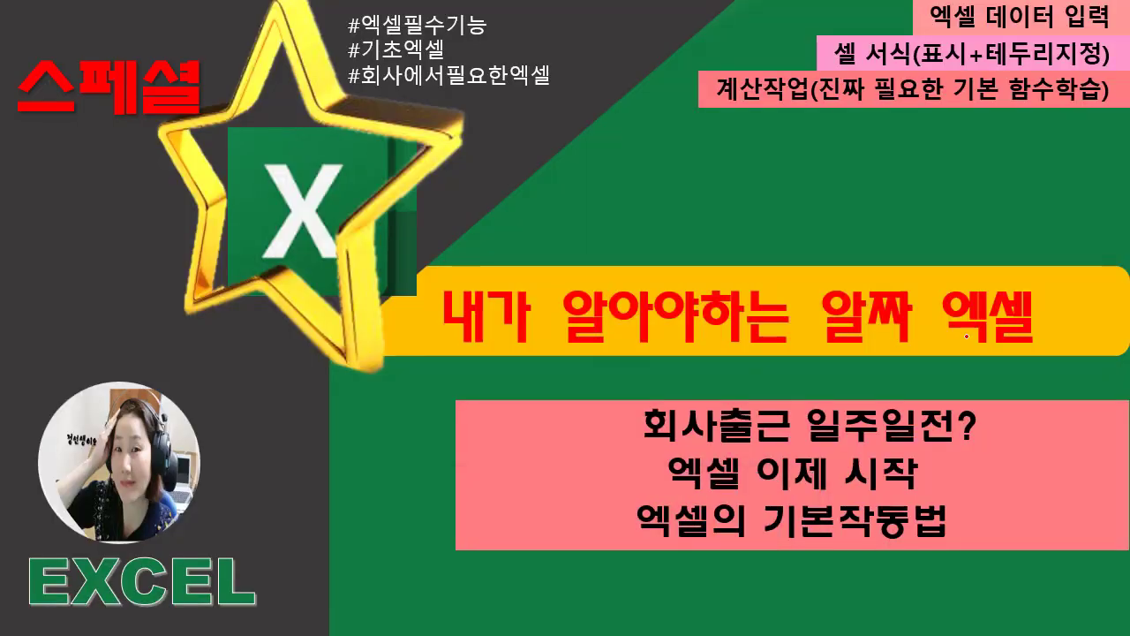